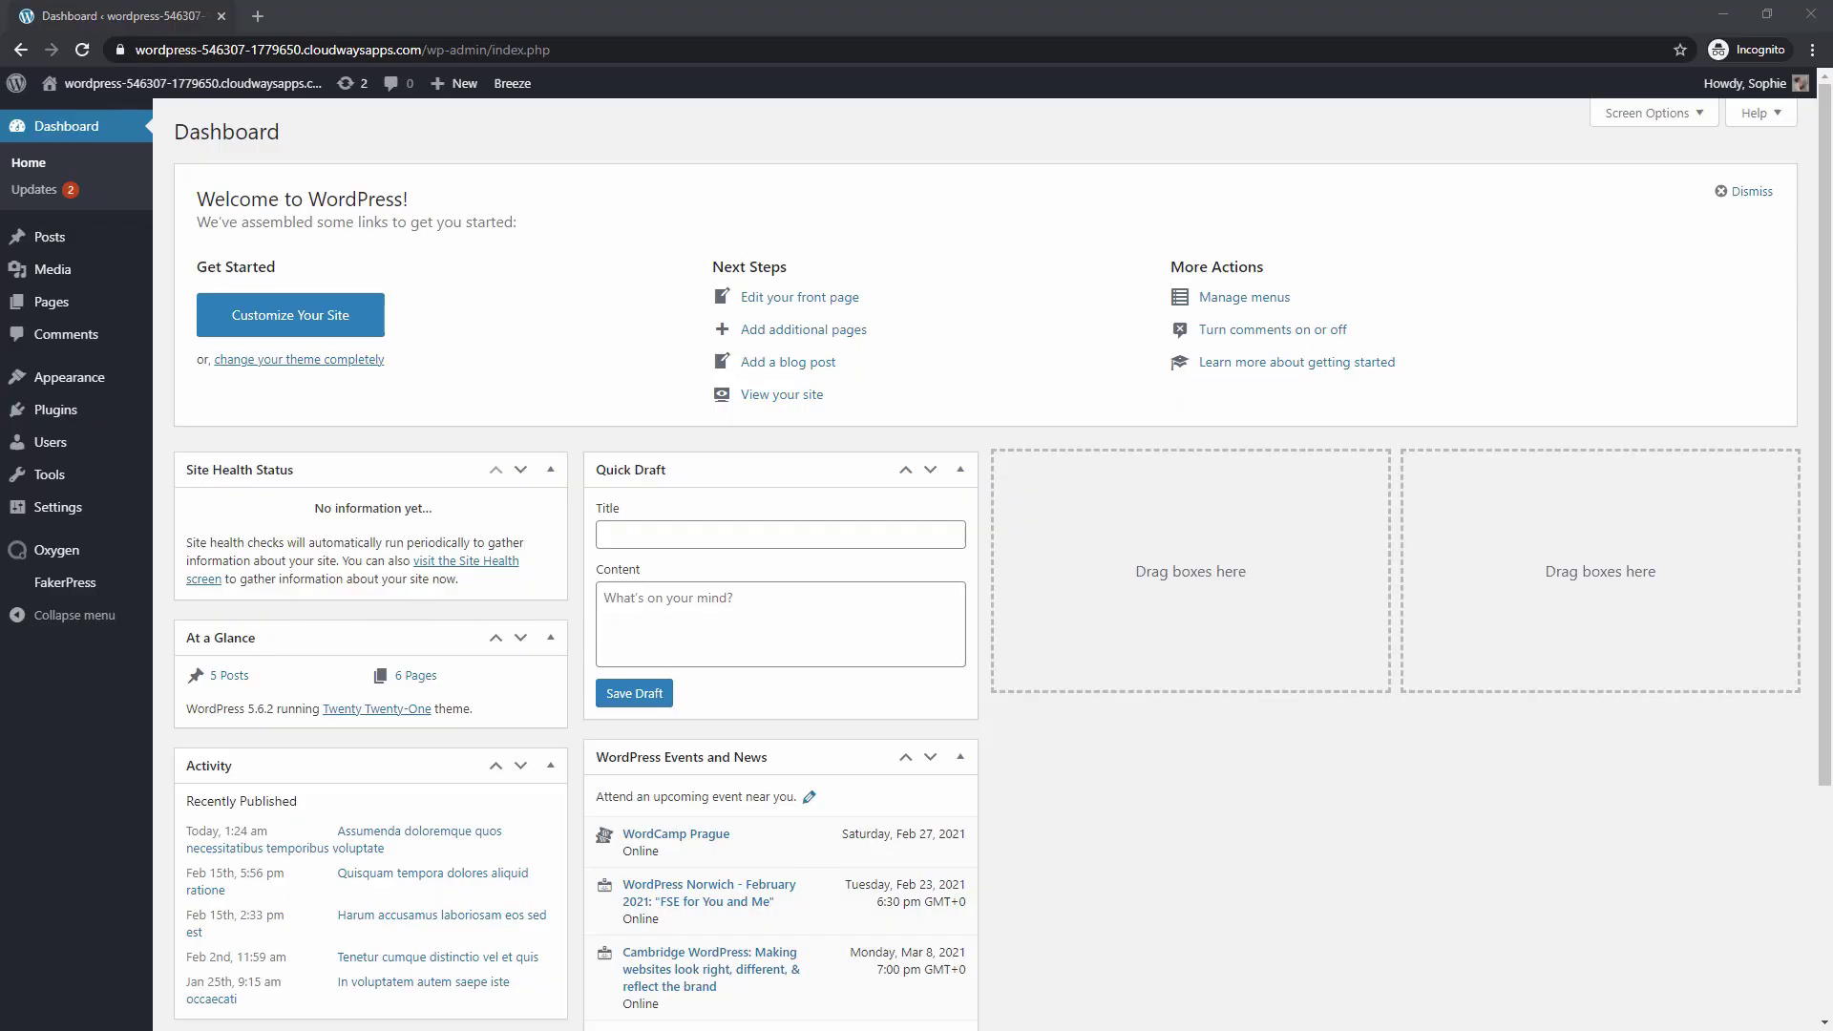
# Create an Oxygen template titled 'Main', tick Catch All under Other, and publish it
pyautogui.moveTo(57, 554)
pyautogui.click(176, 582)
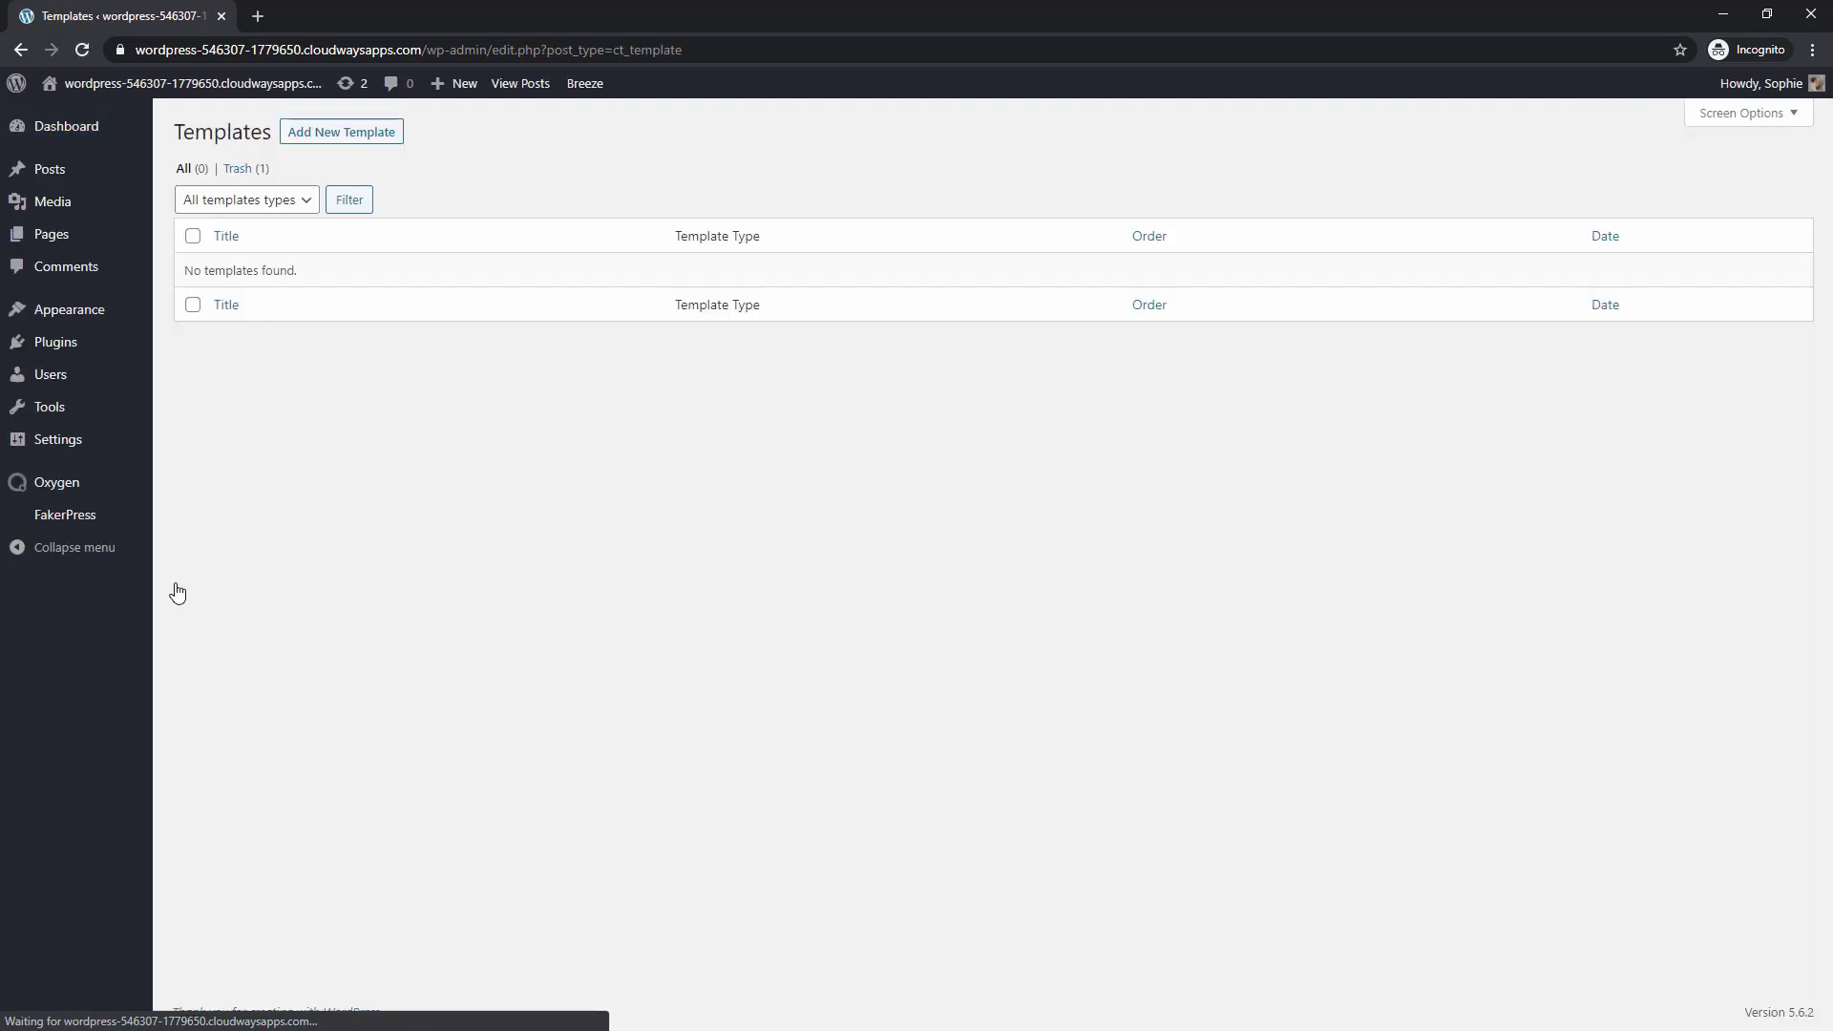
pyautogui.click(364, 132)
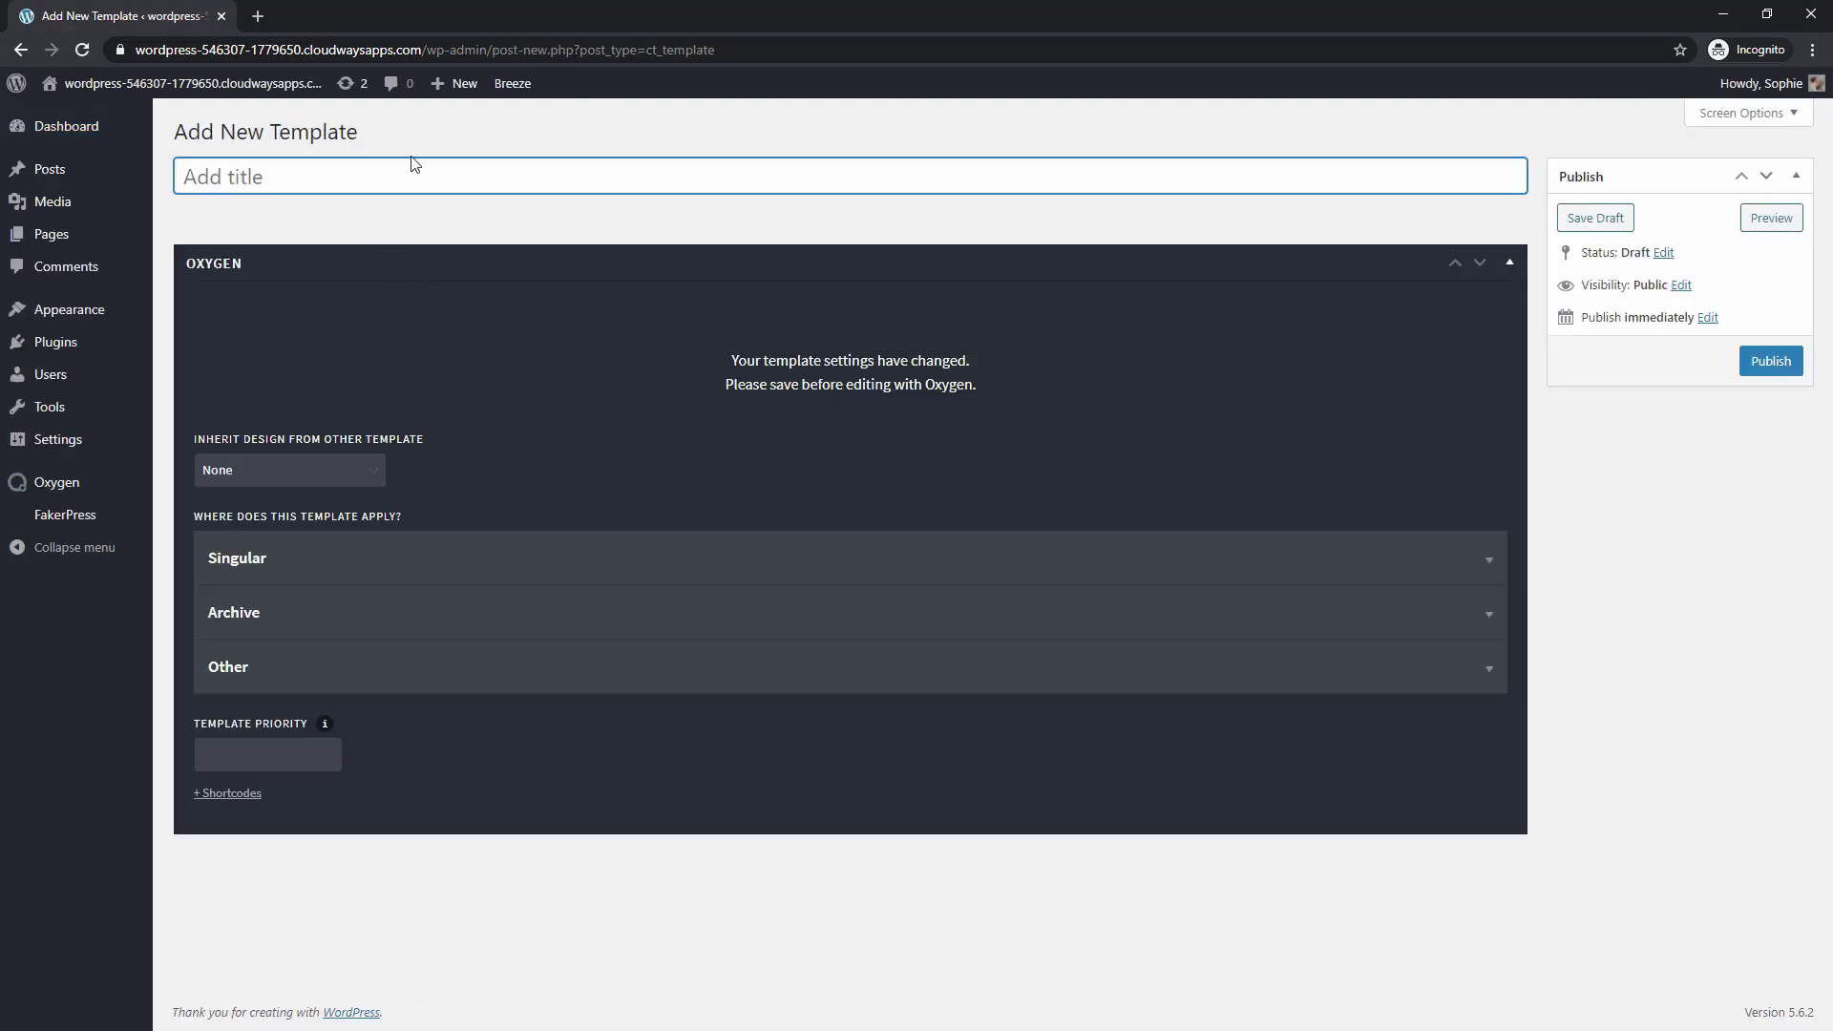
pyautogui.write('Main')
pyautogui.click(314, 686)
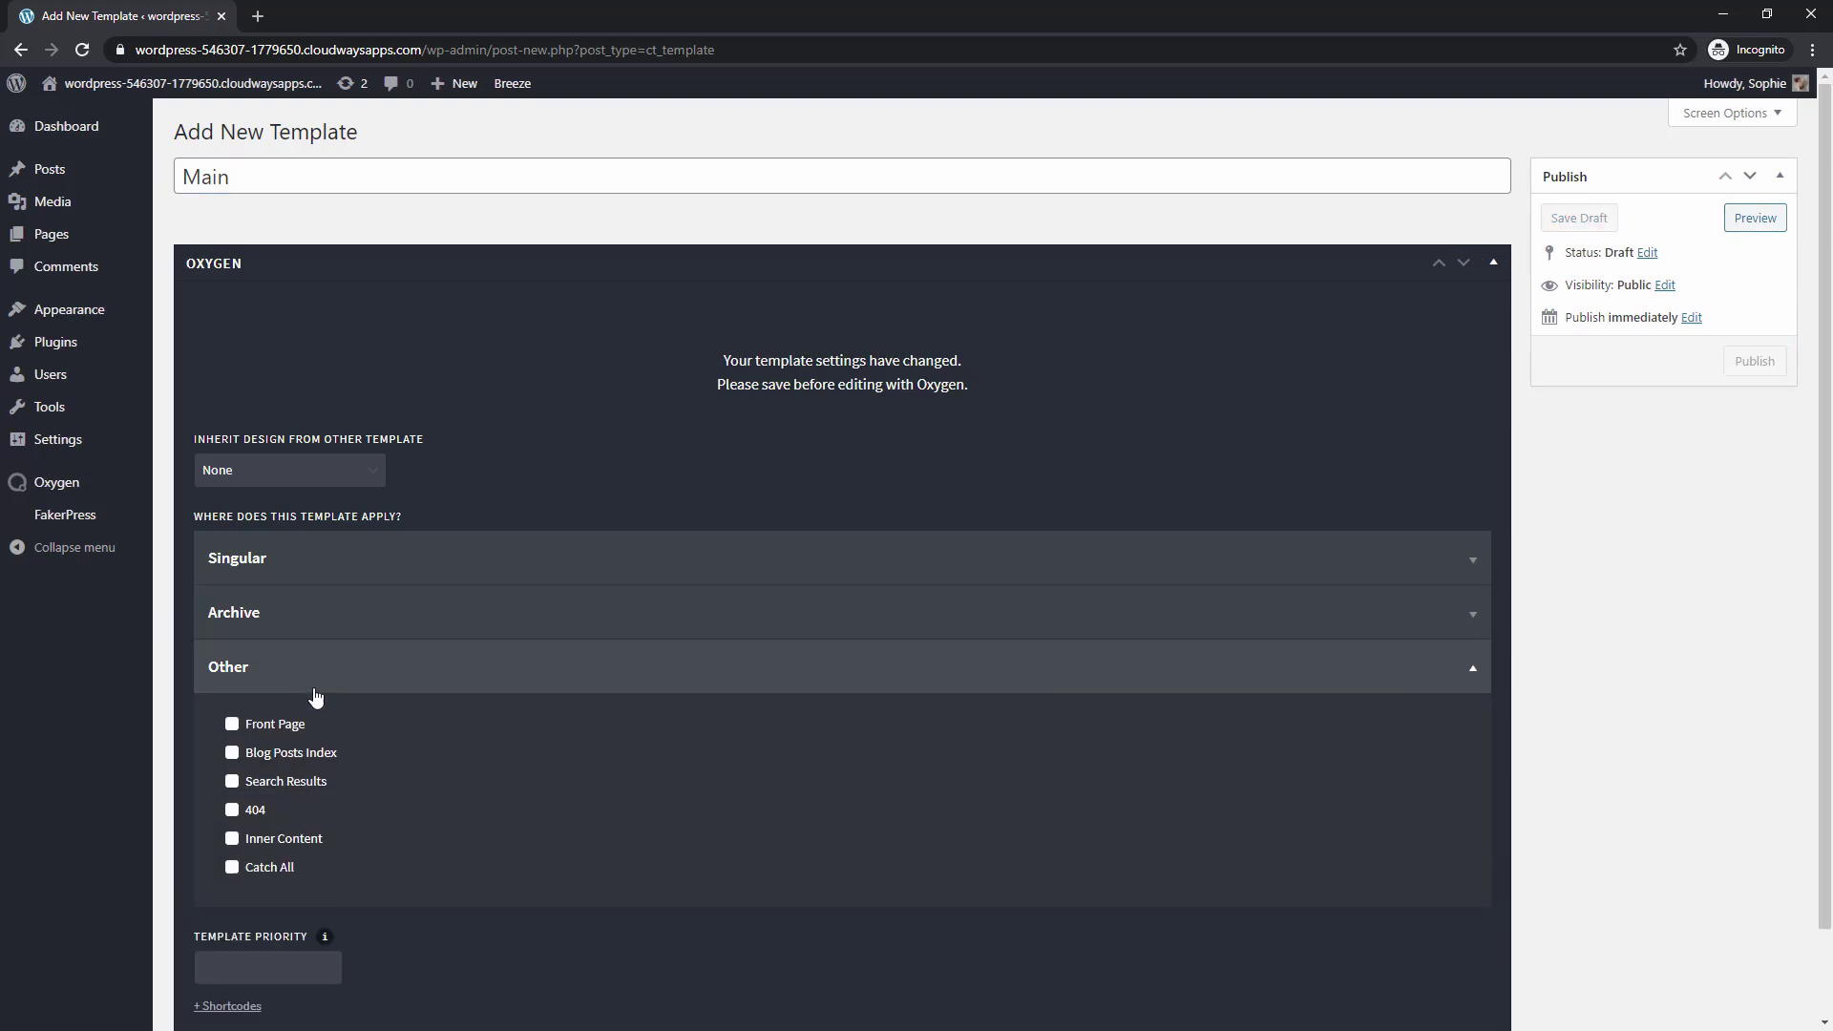
pyautogui.click(276, 868)
pyautogui.click(1755, 361)
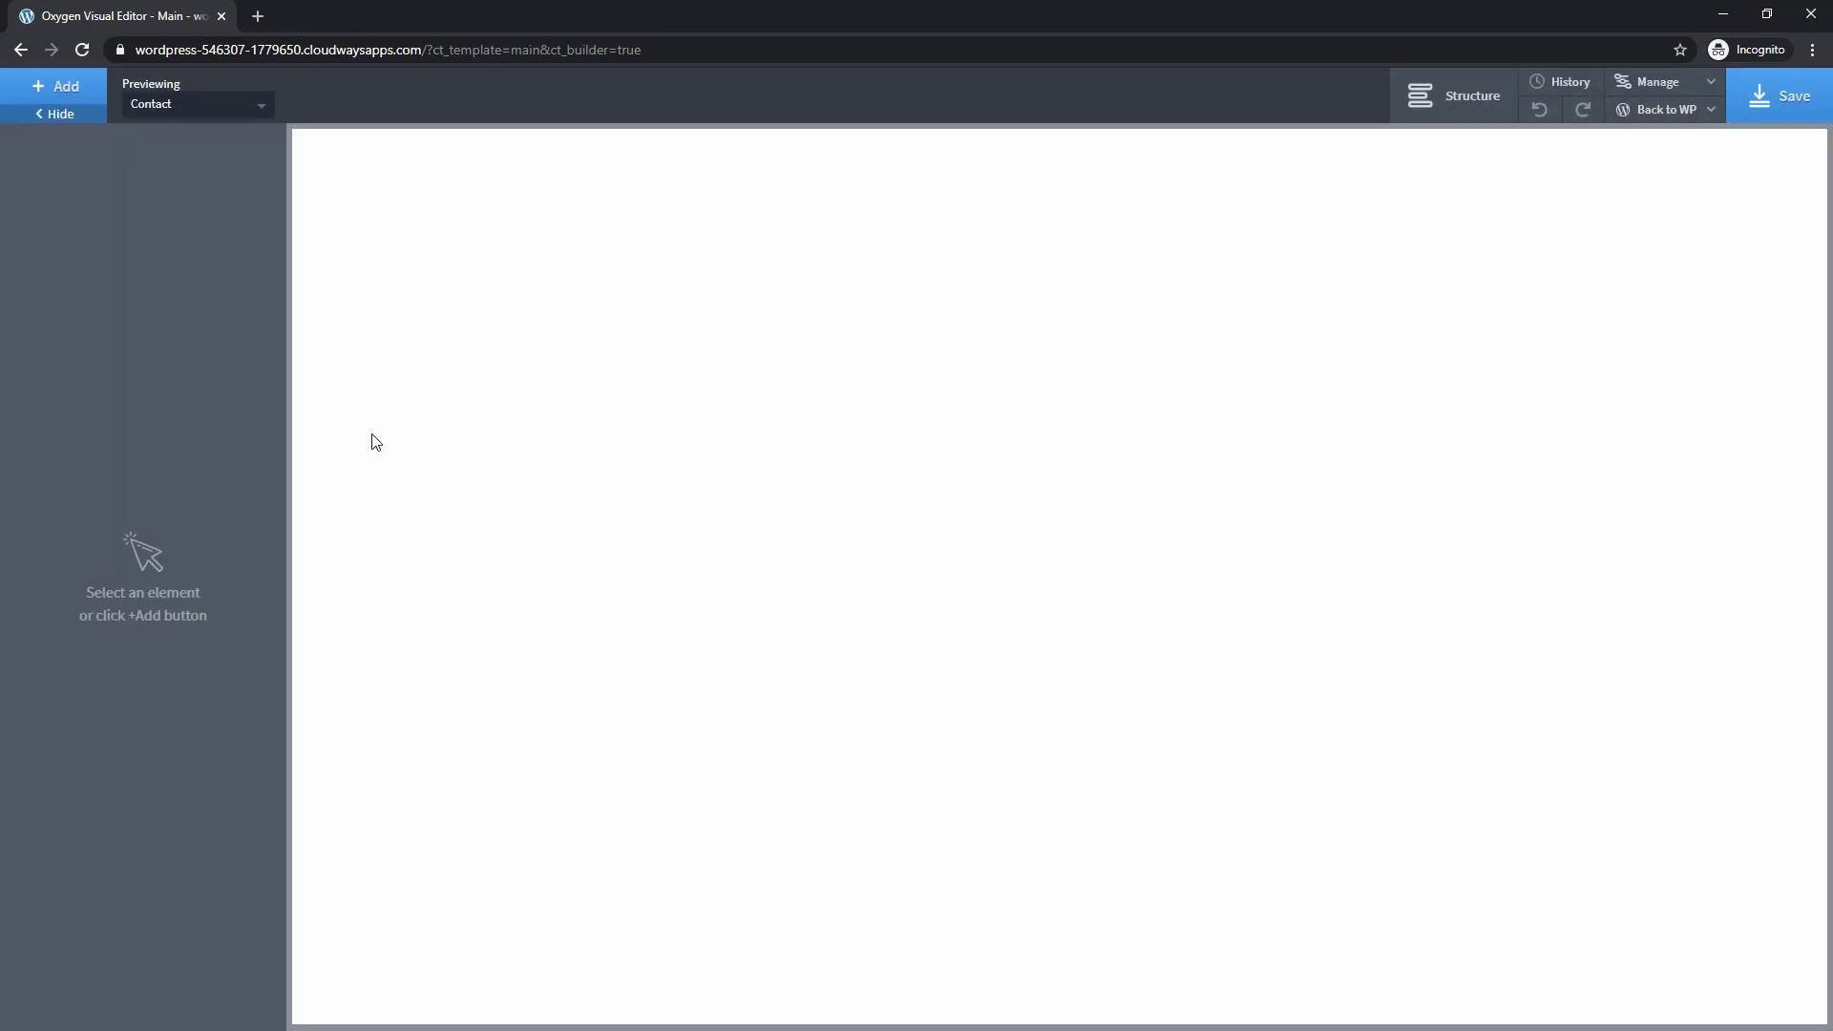
# Preview the template on the Home page and add a Header Builder
pyautogui.click(160, 112)
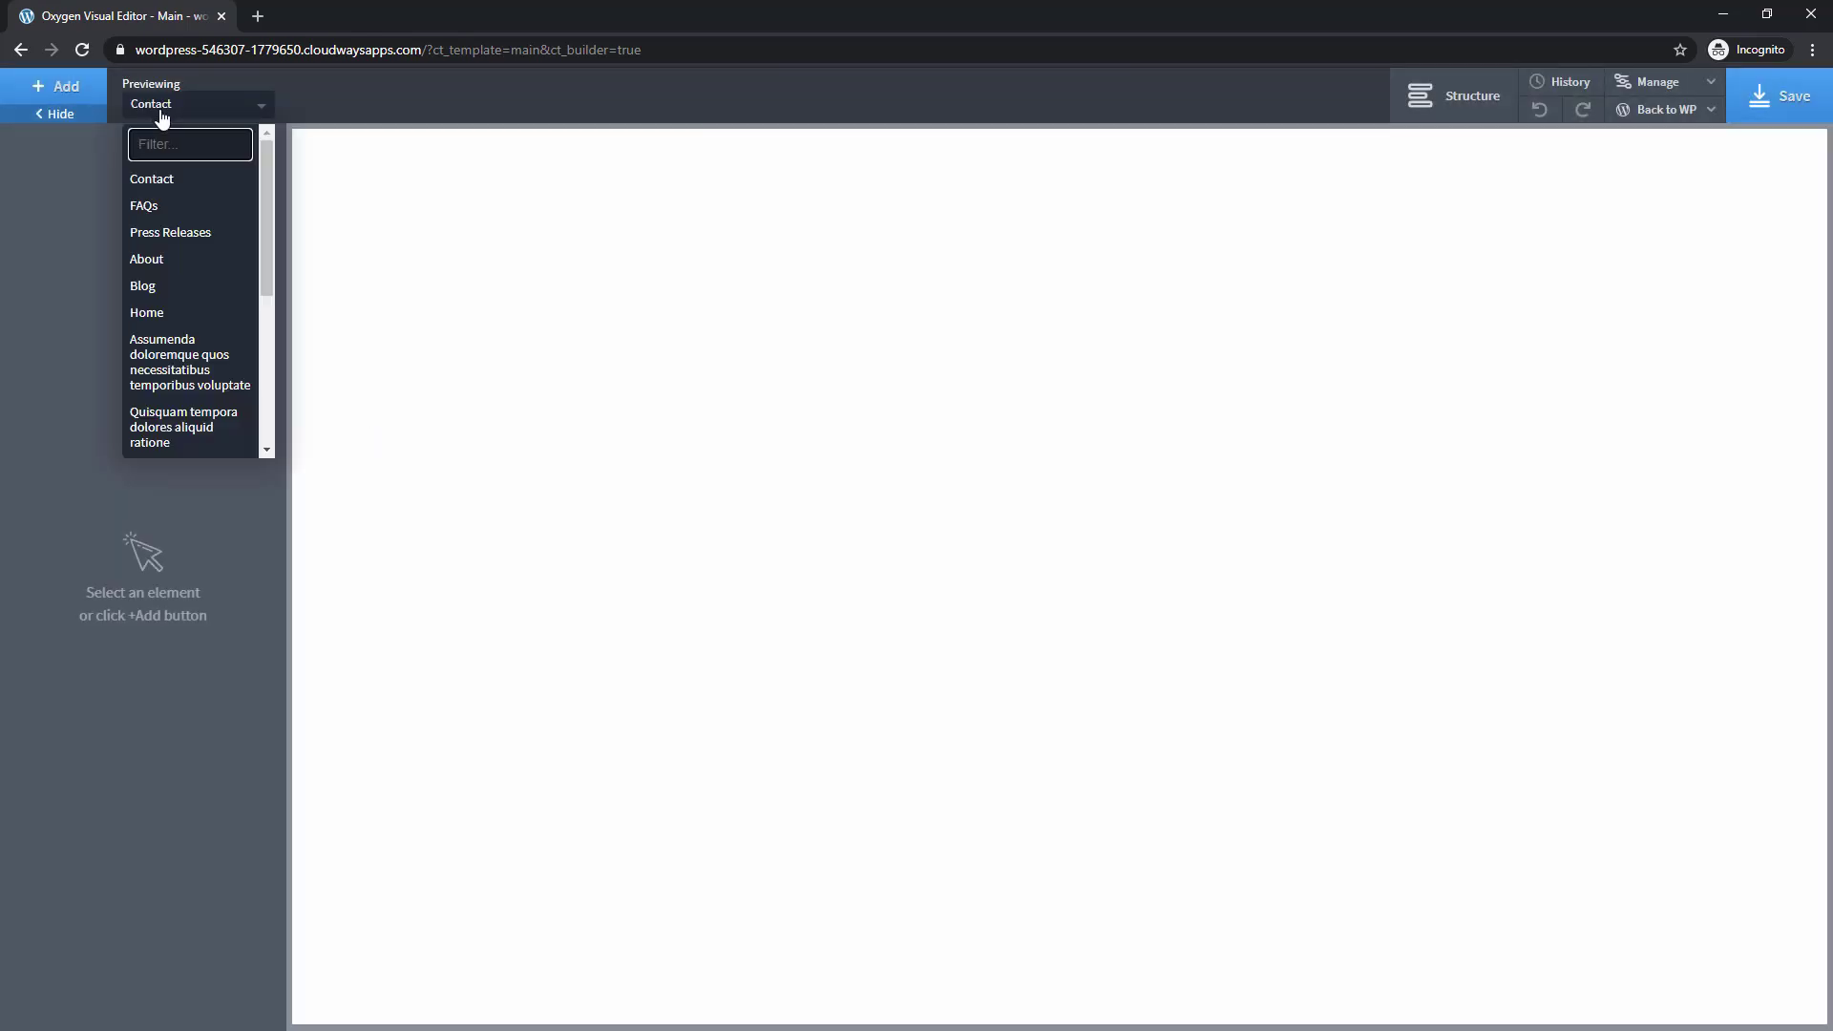
pyautogui.click(139, 306)
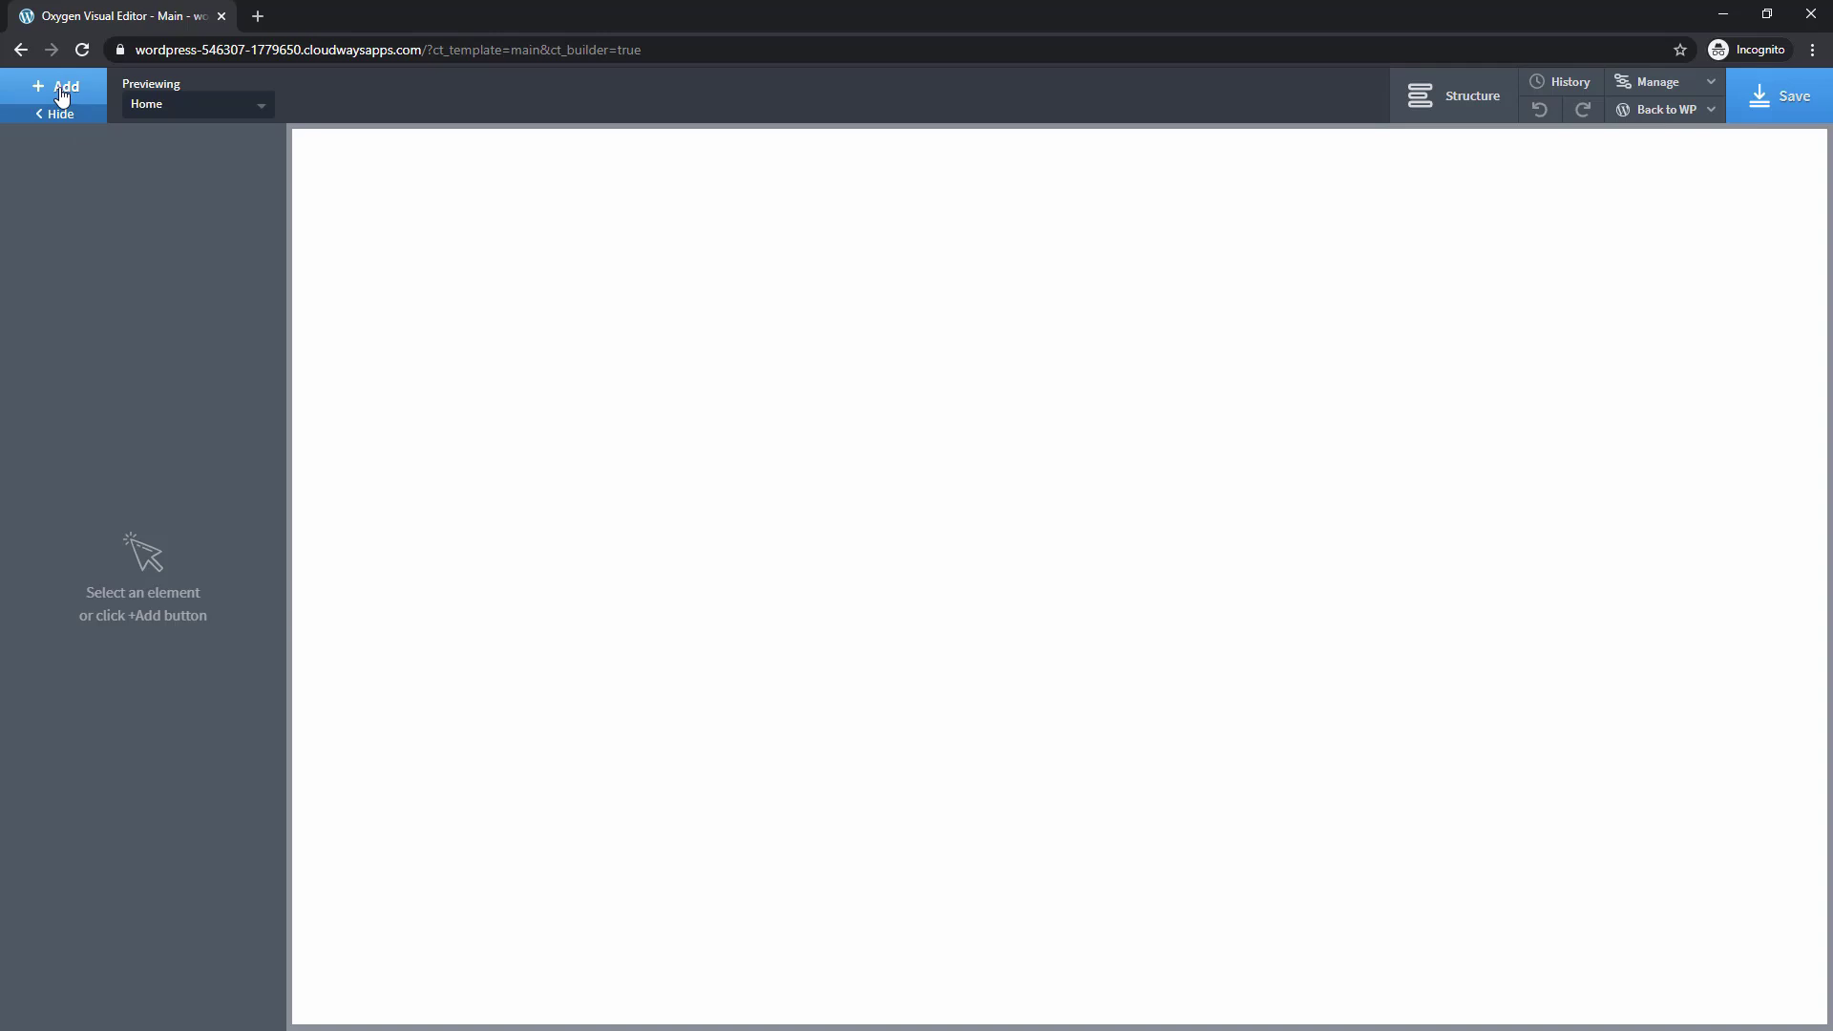
pyautogui.click(60, 93)
pyautogui.write('head')
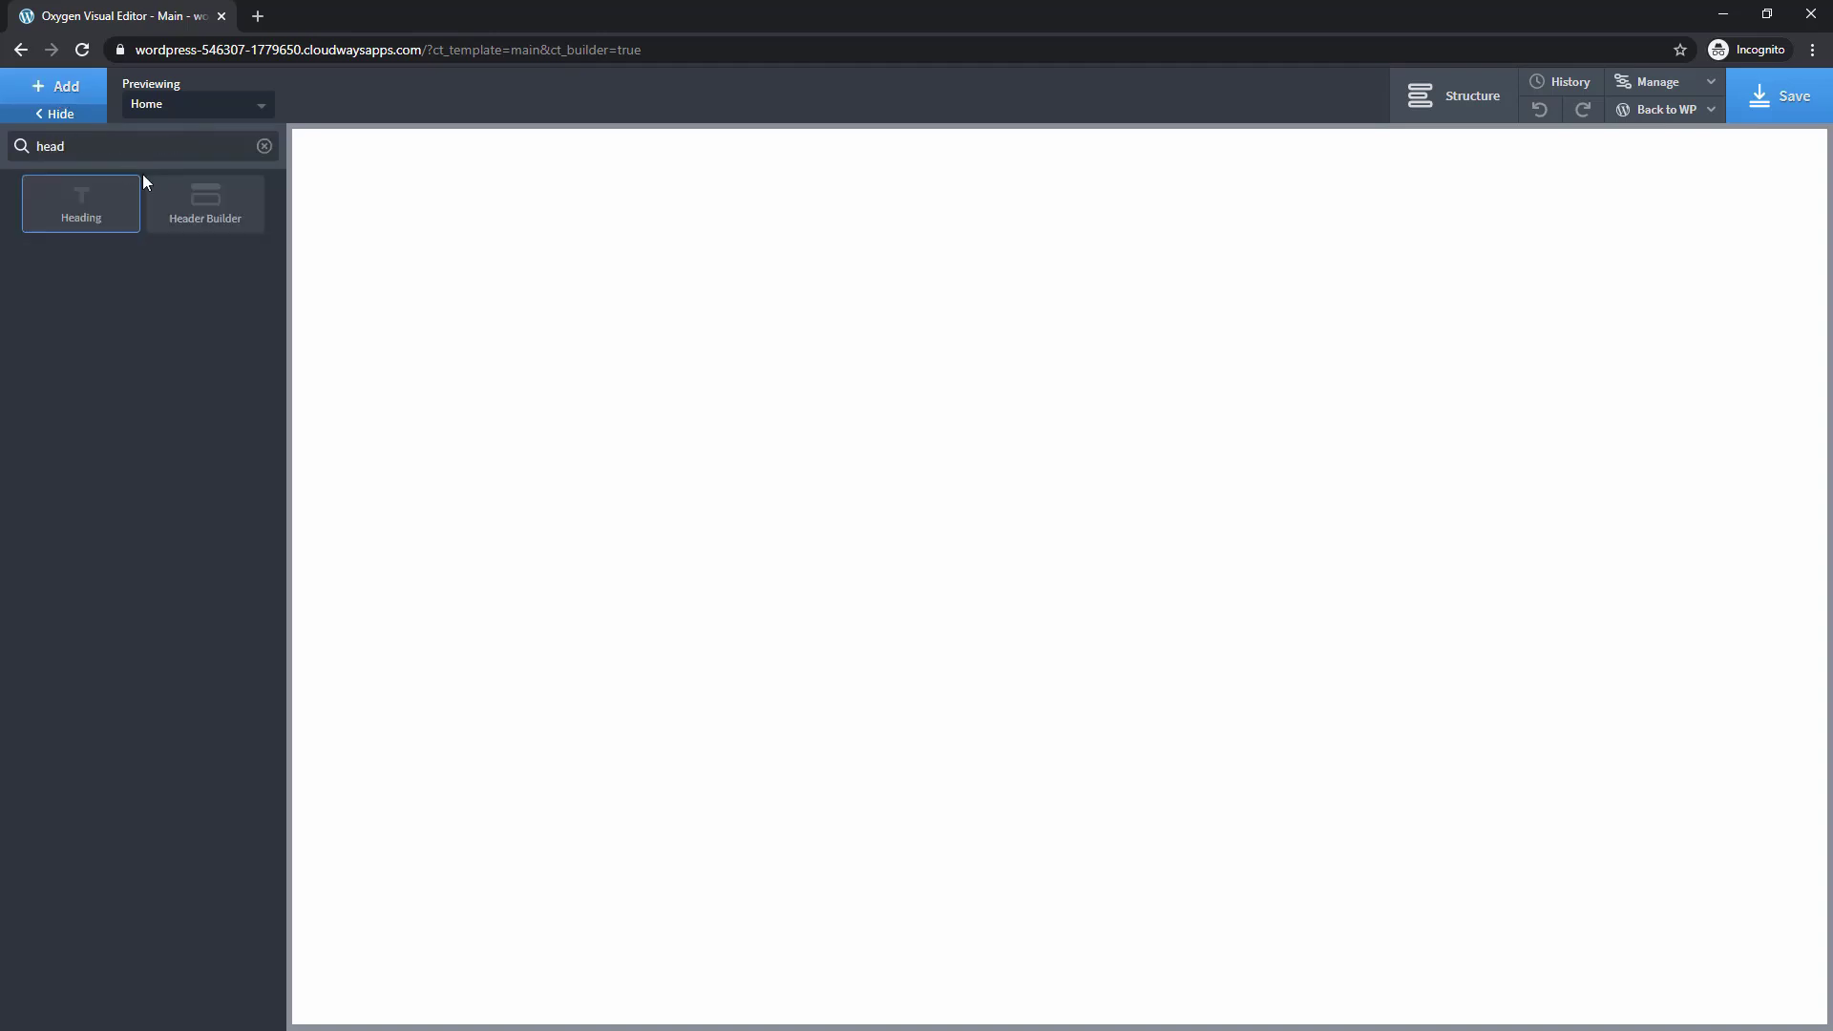
pyautogui.click(208, 212)
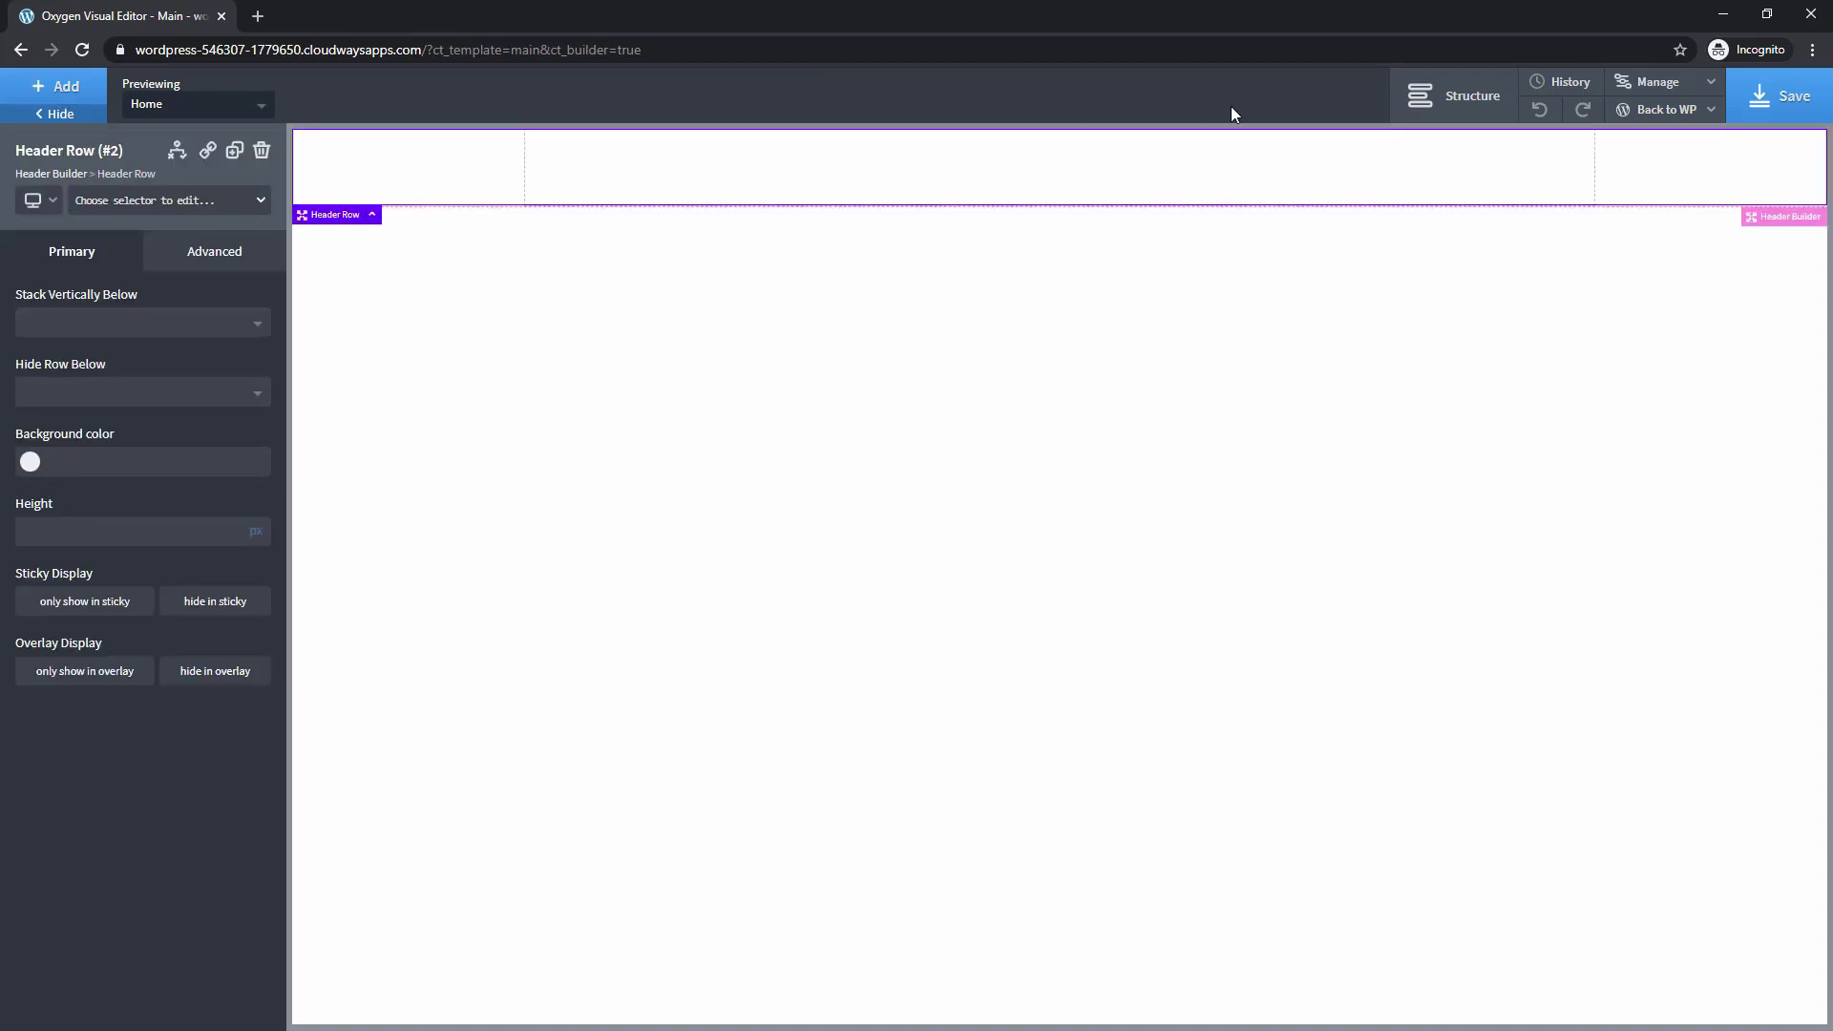
# Add Social Icons to the header's left row
pyautogui.click(1457, 103)
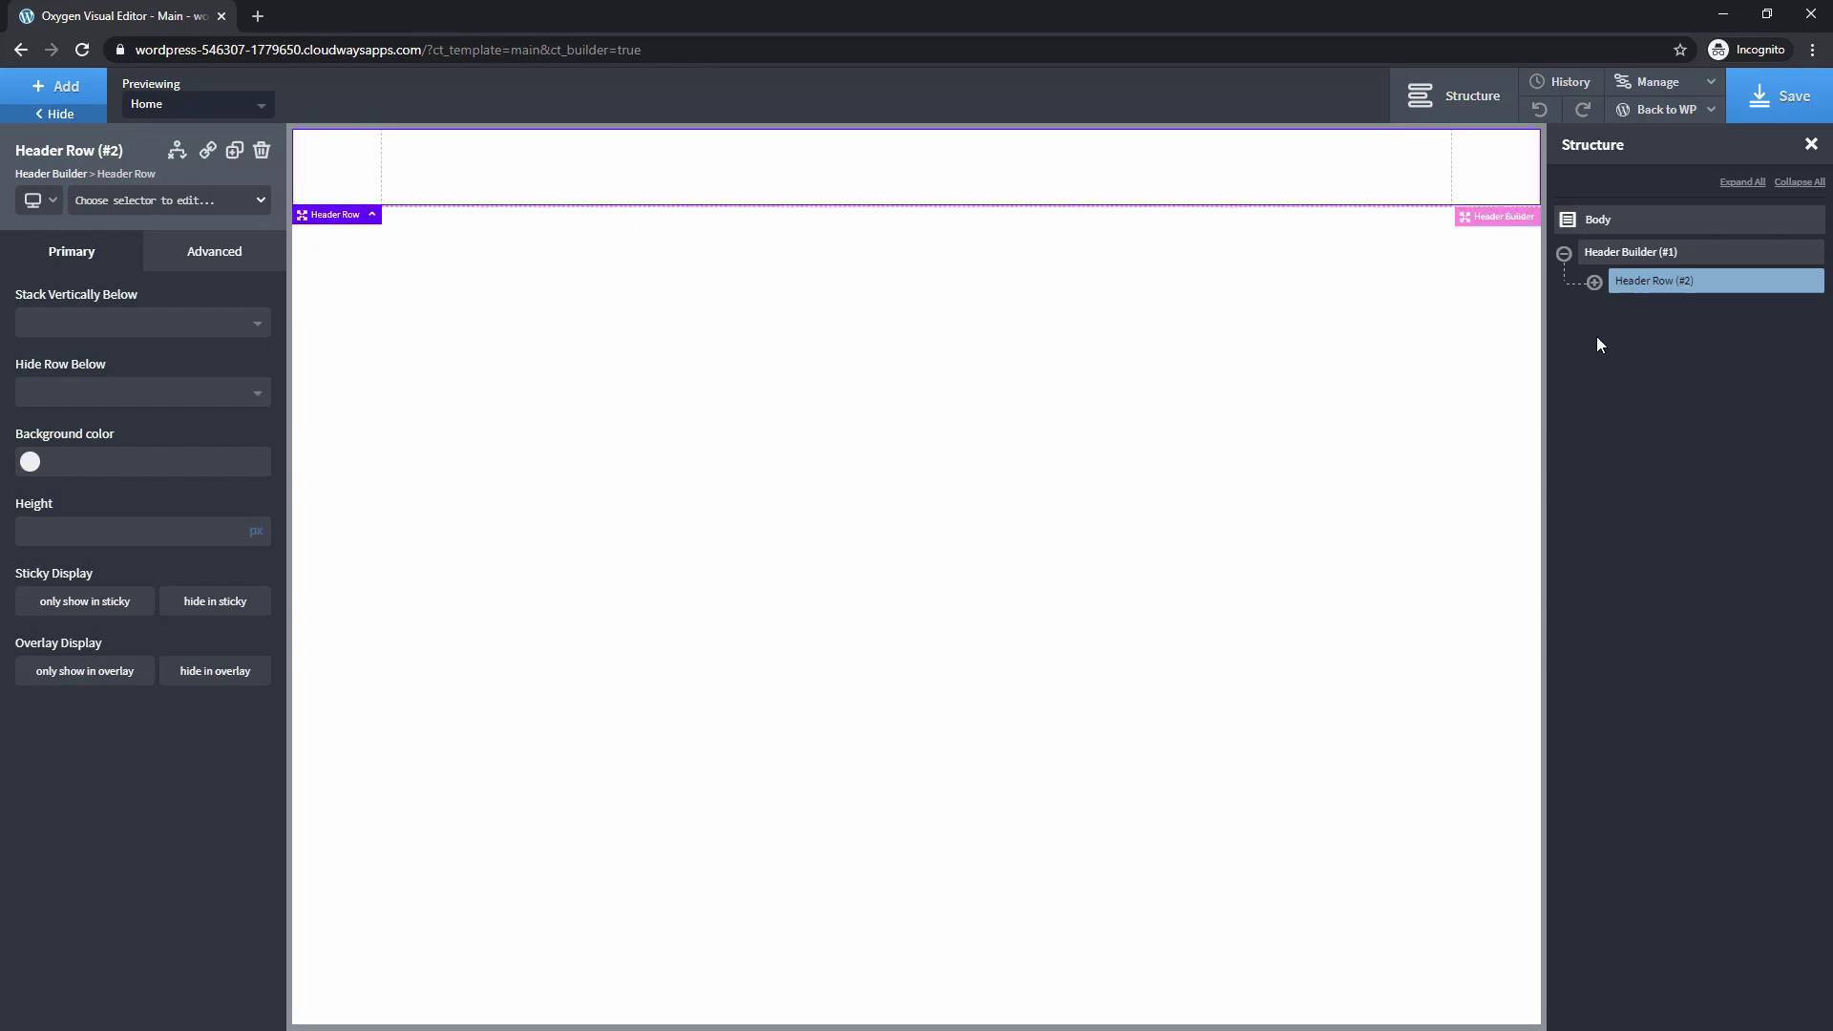
pyautogui.click(1594, 282)
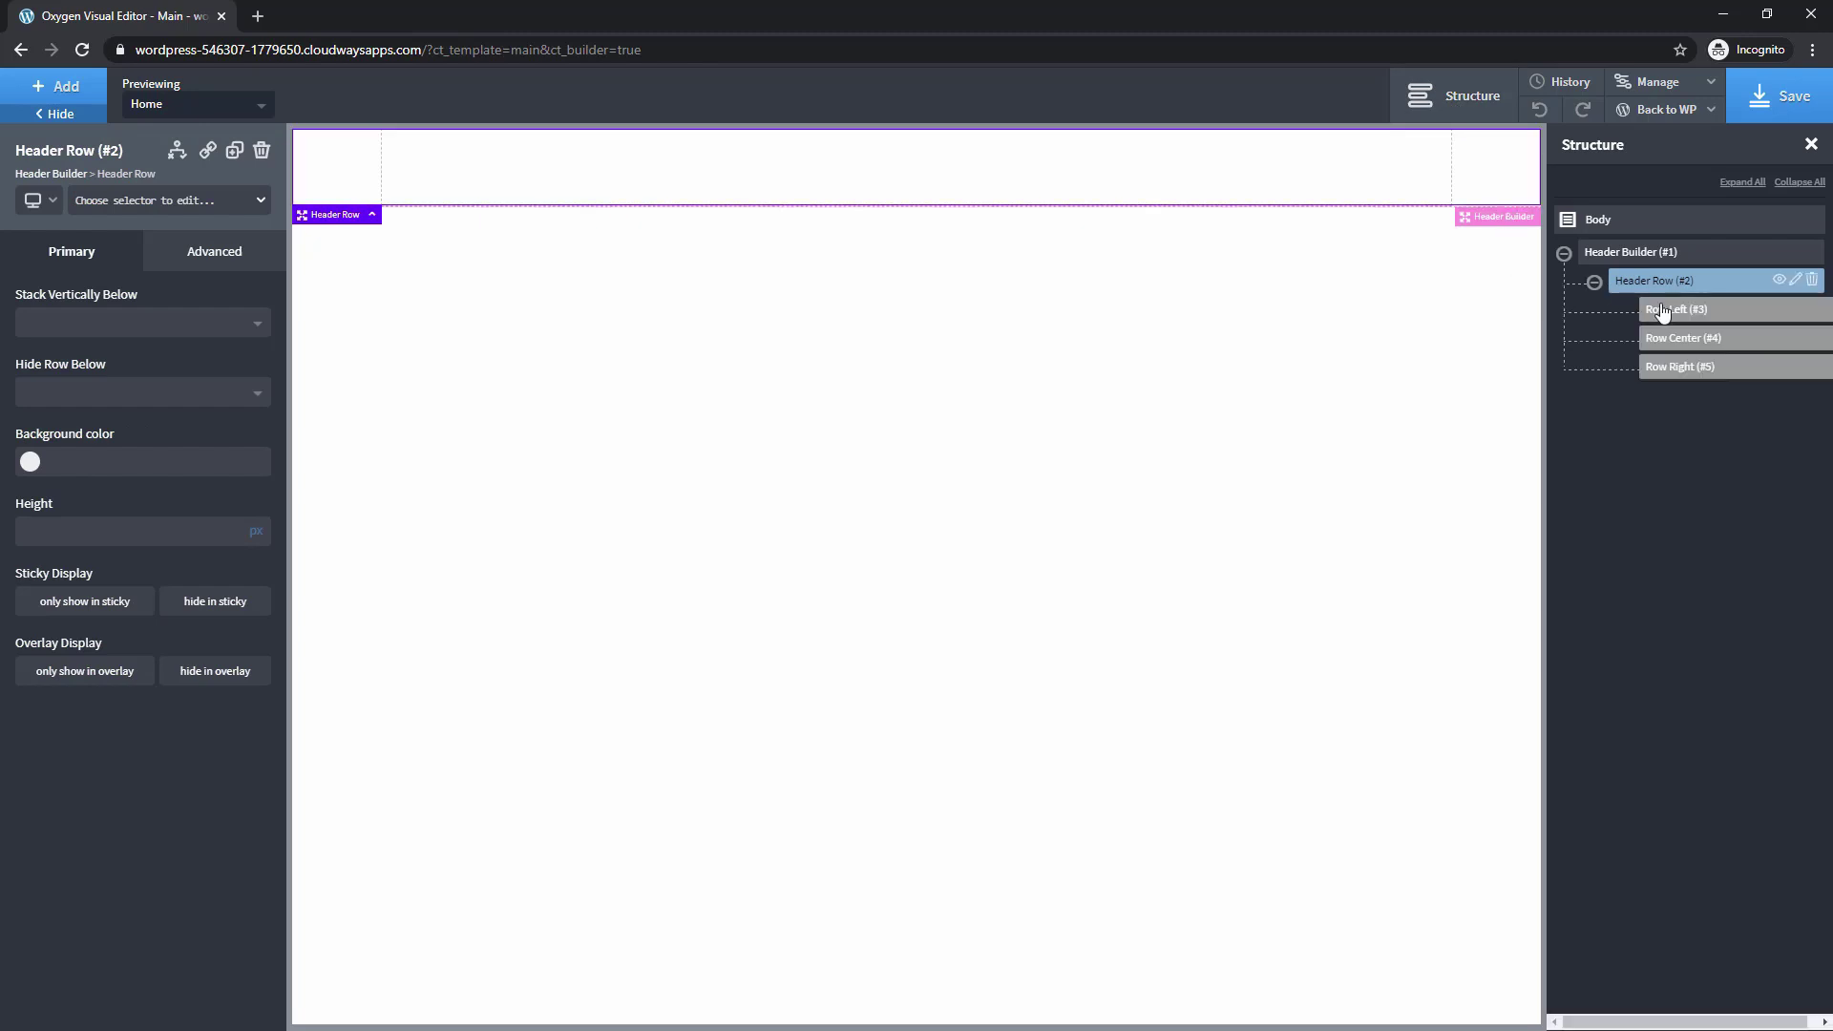
pyautogui.click(66, 88)
pyautogui.write('soc')
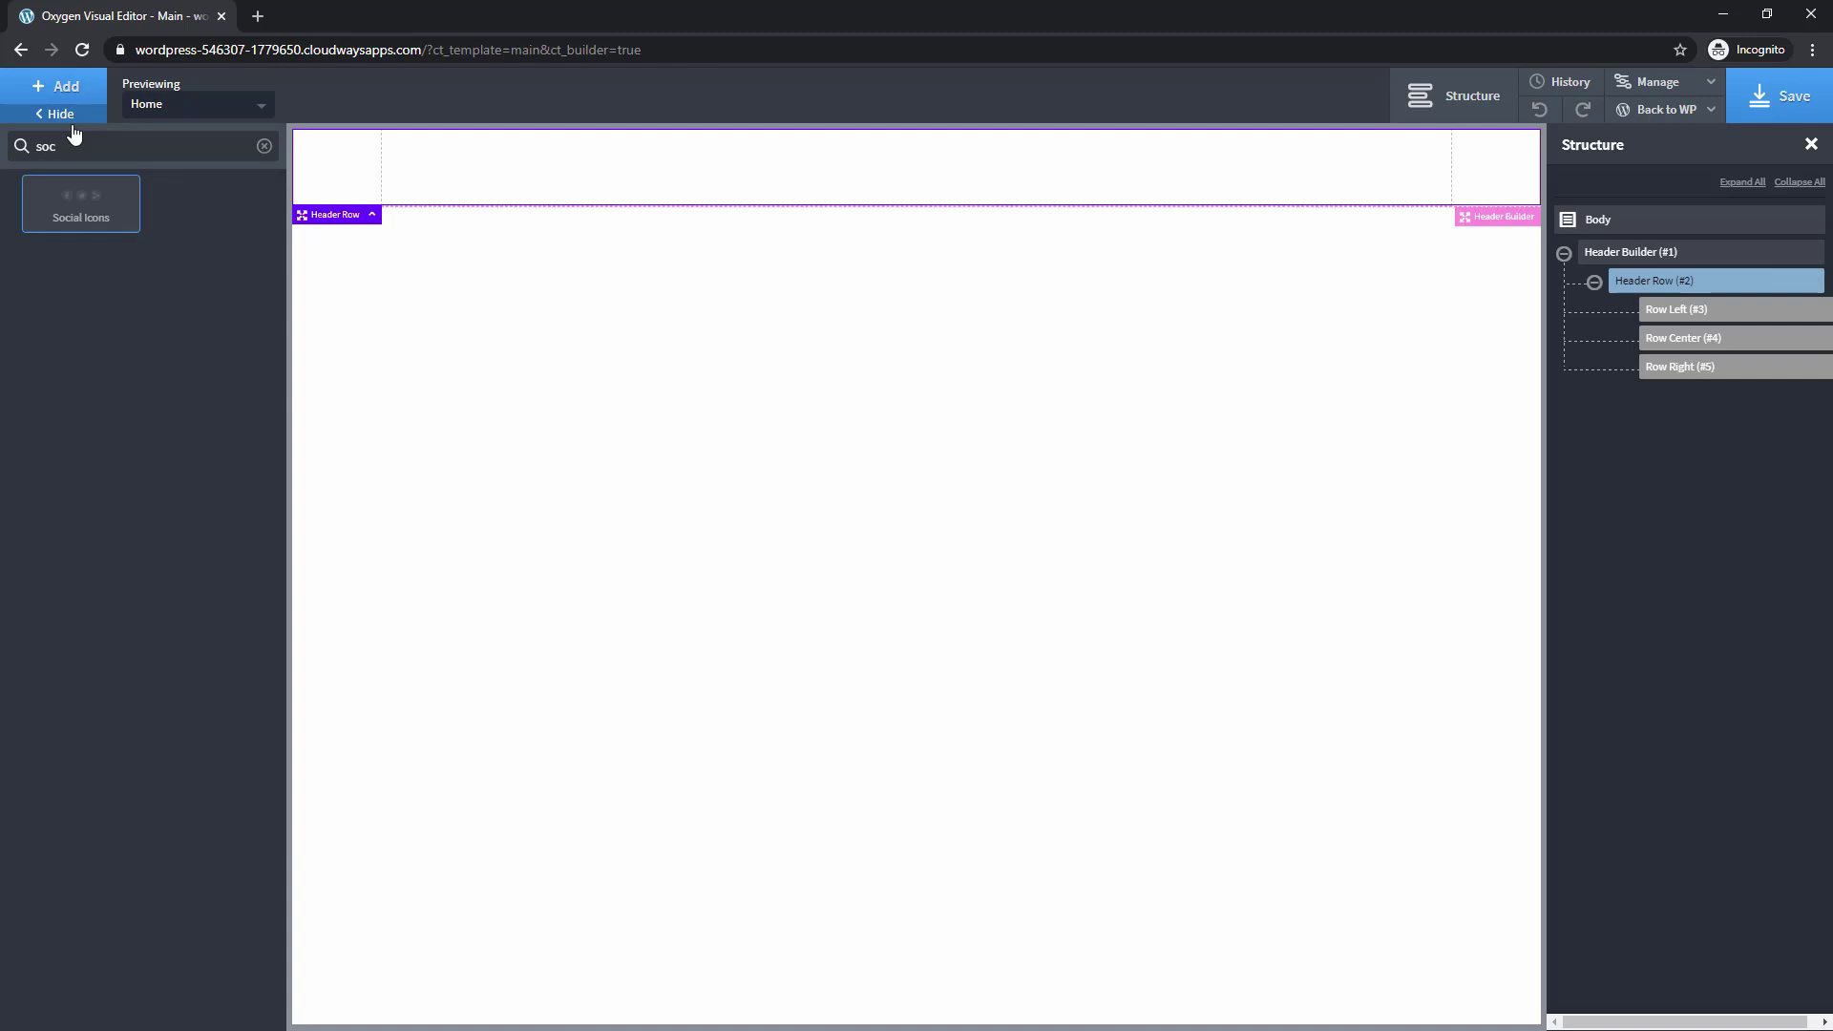
pyautogui.click(76, 215)
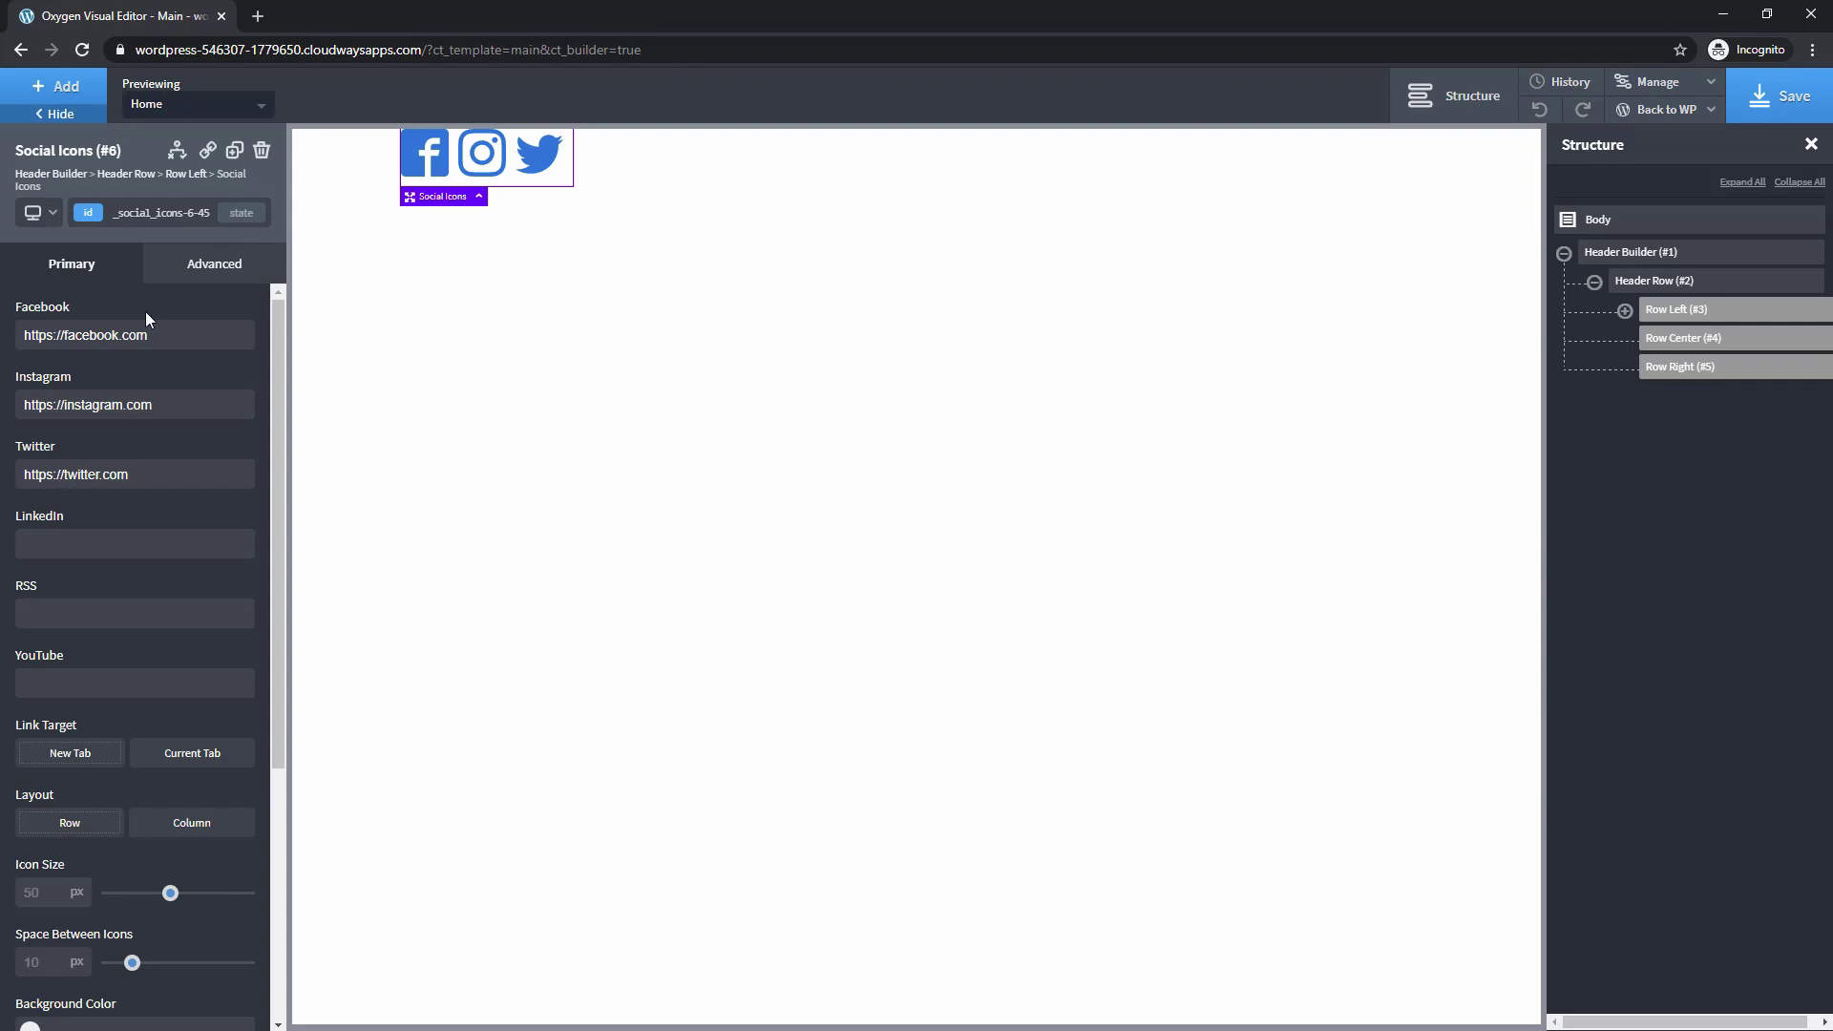
# Set the social icons to 20 px and turn on brand colours
pyautogui.scroll(-3, 127, 615)
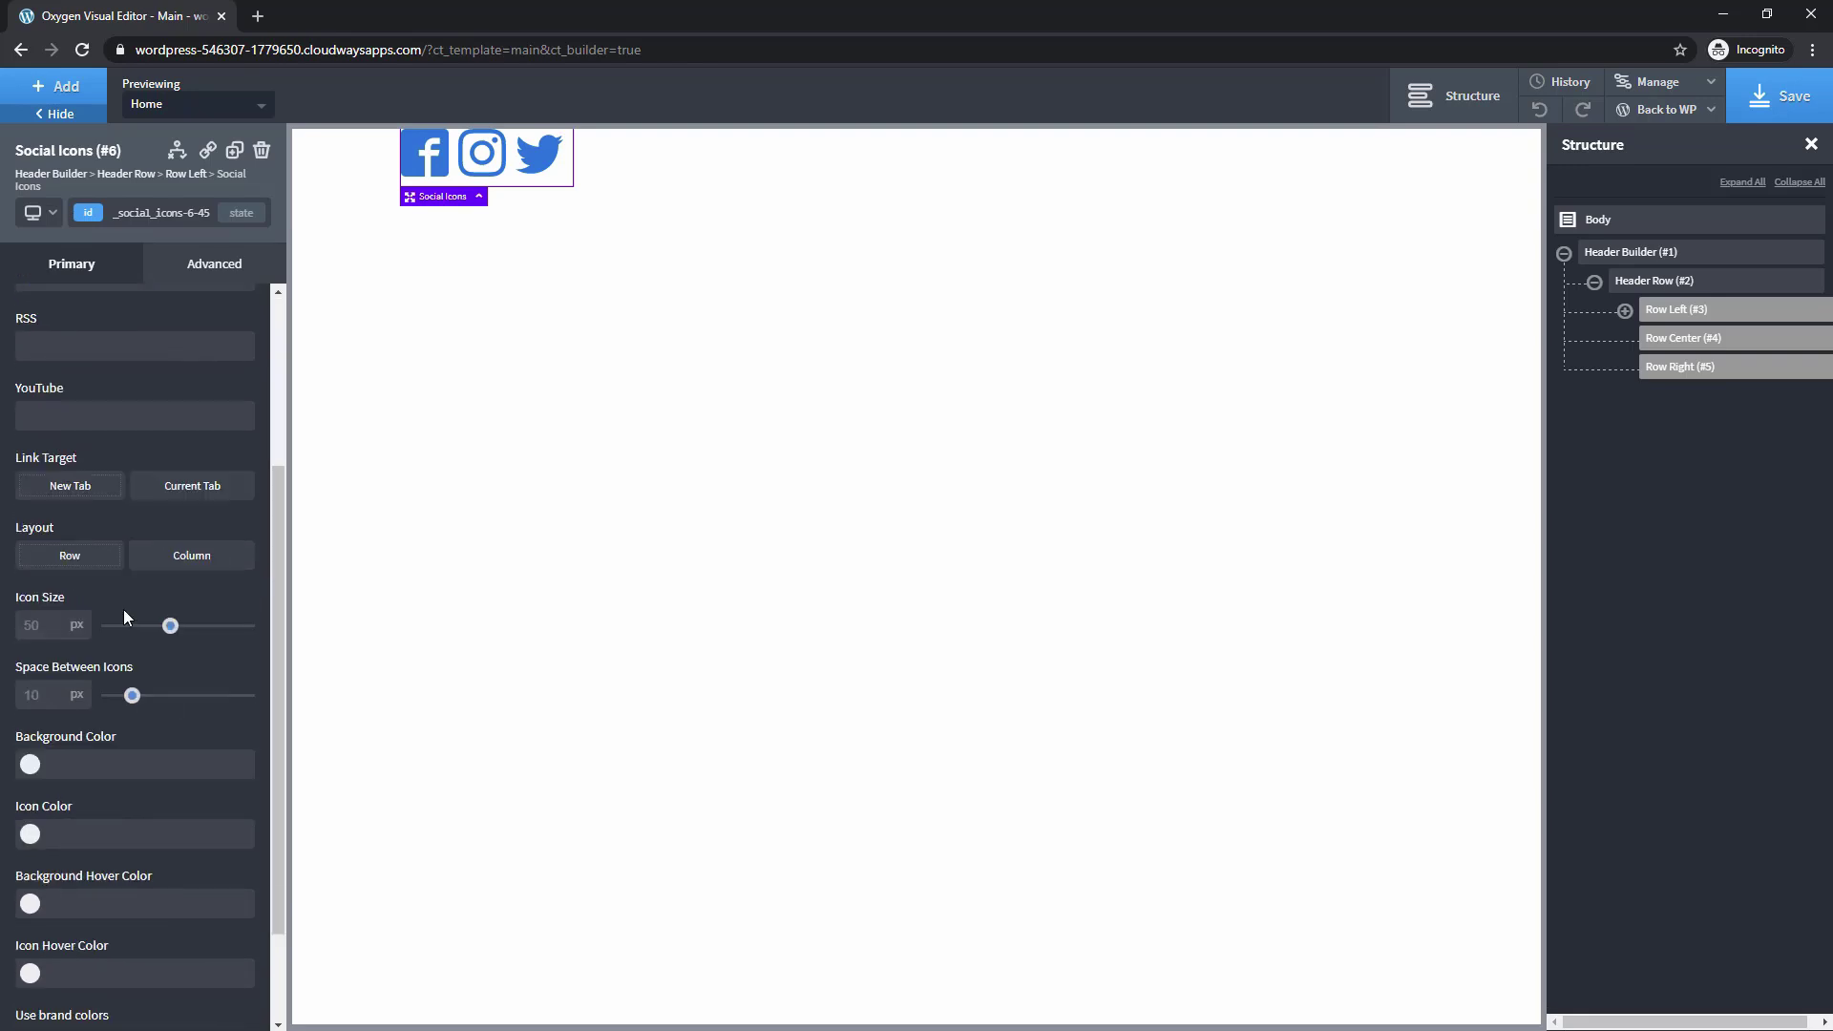
pyautogui.write('30')
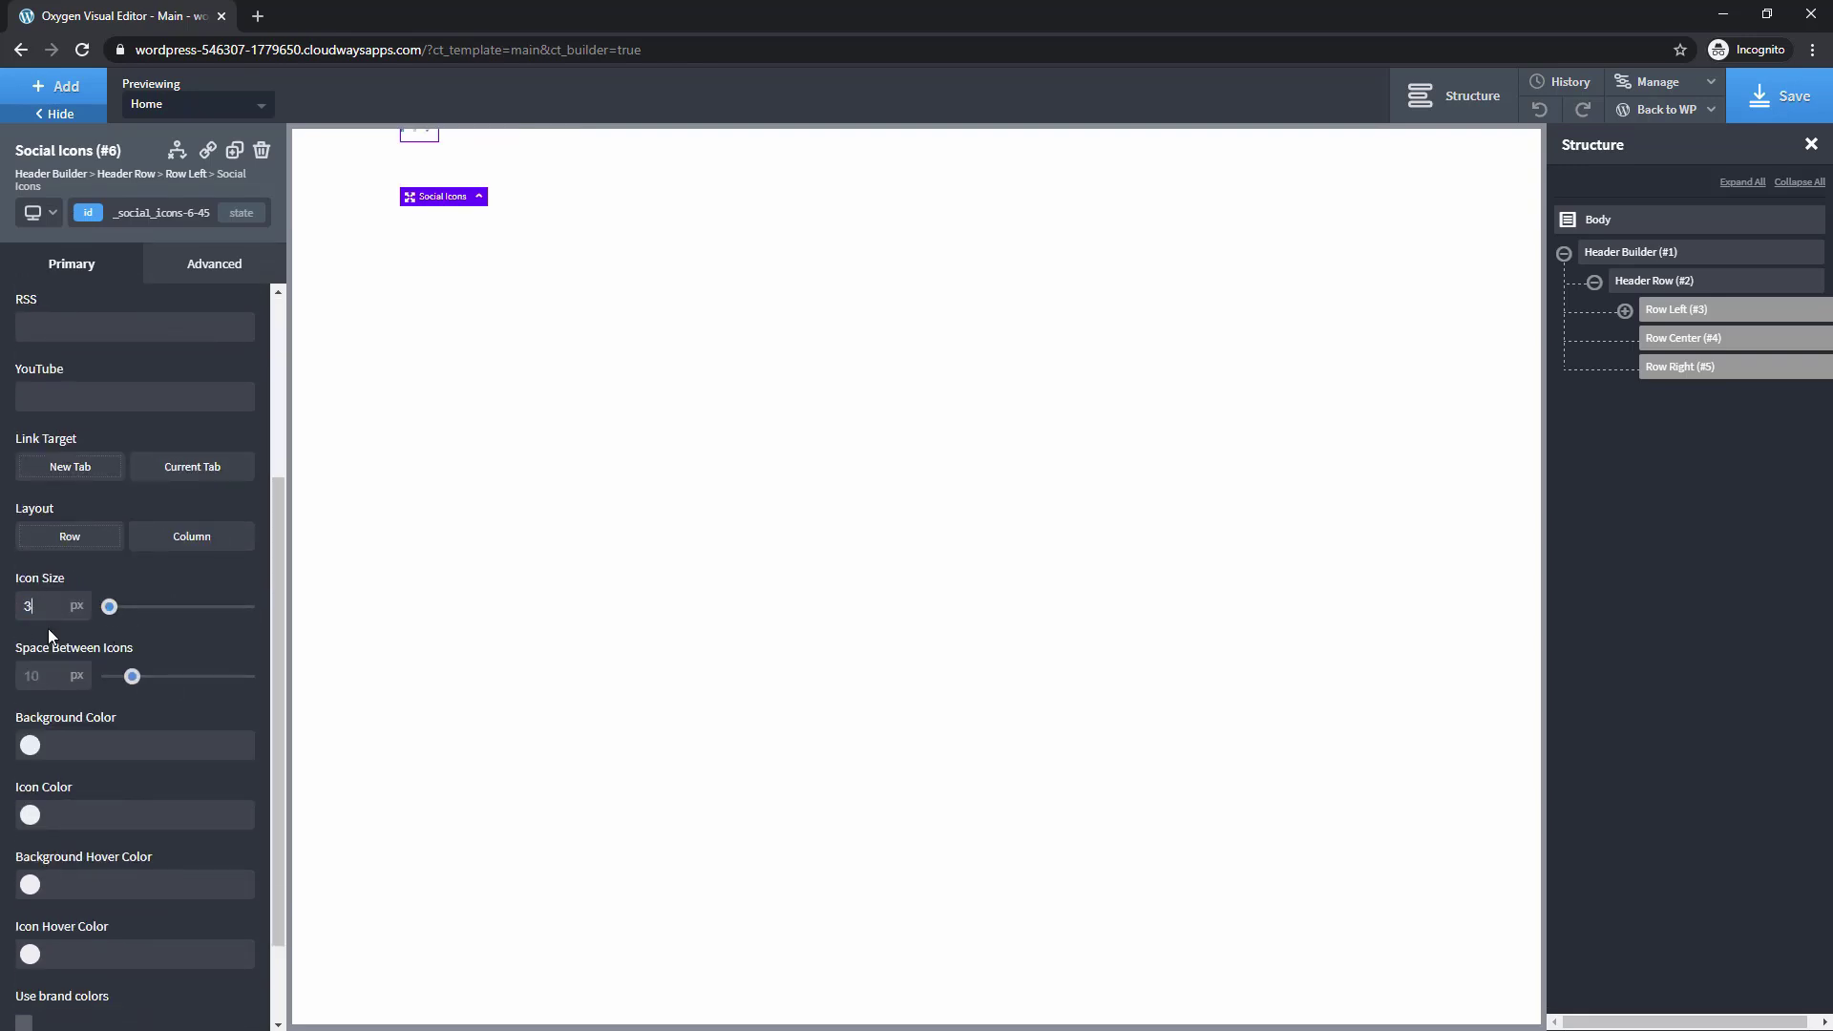
pyautogui.press('Down')
pyautogui.press('Down')
pyautogui.press('Down')
pyautogui.press('Down')
pyautogui.press('Down')
pyautogui.press('Down')
pyautogui.press('Down')
pyautogui.press('Down')
pyautogui.press('Down')
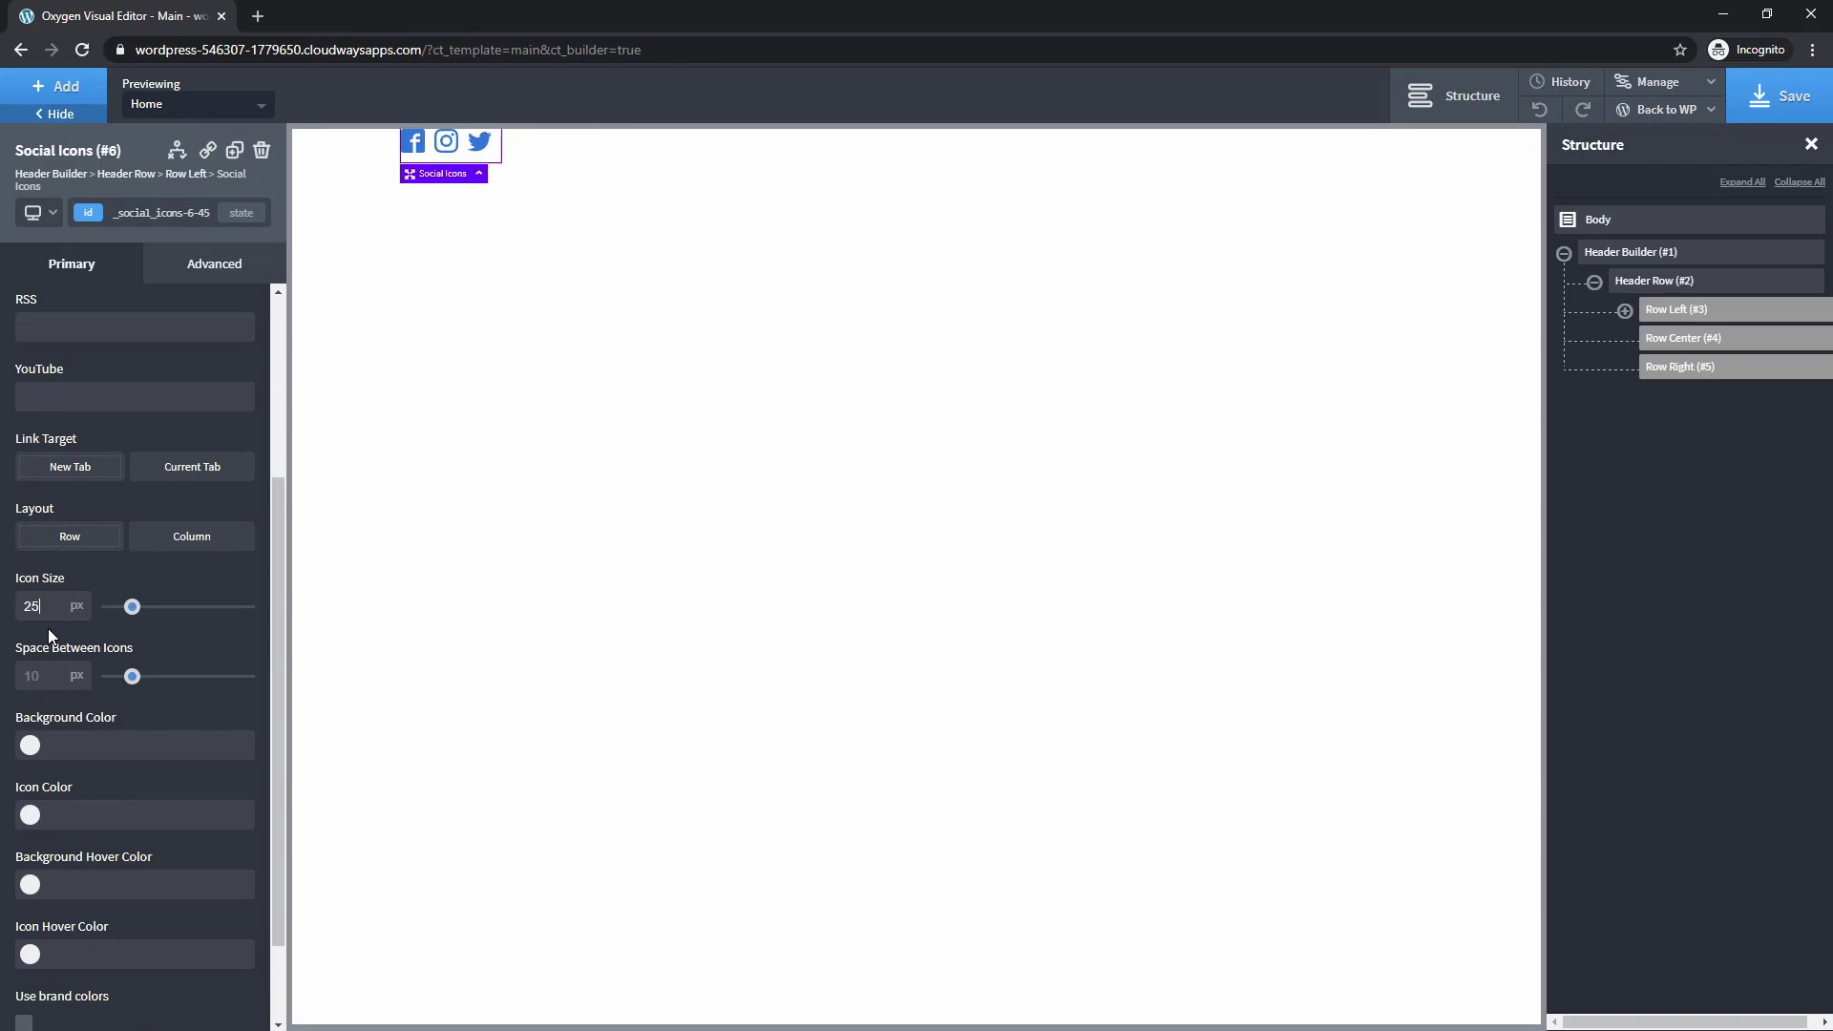
pyautogui.press('Down')
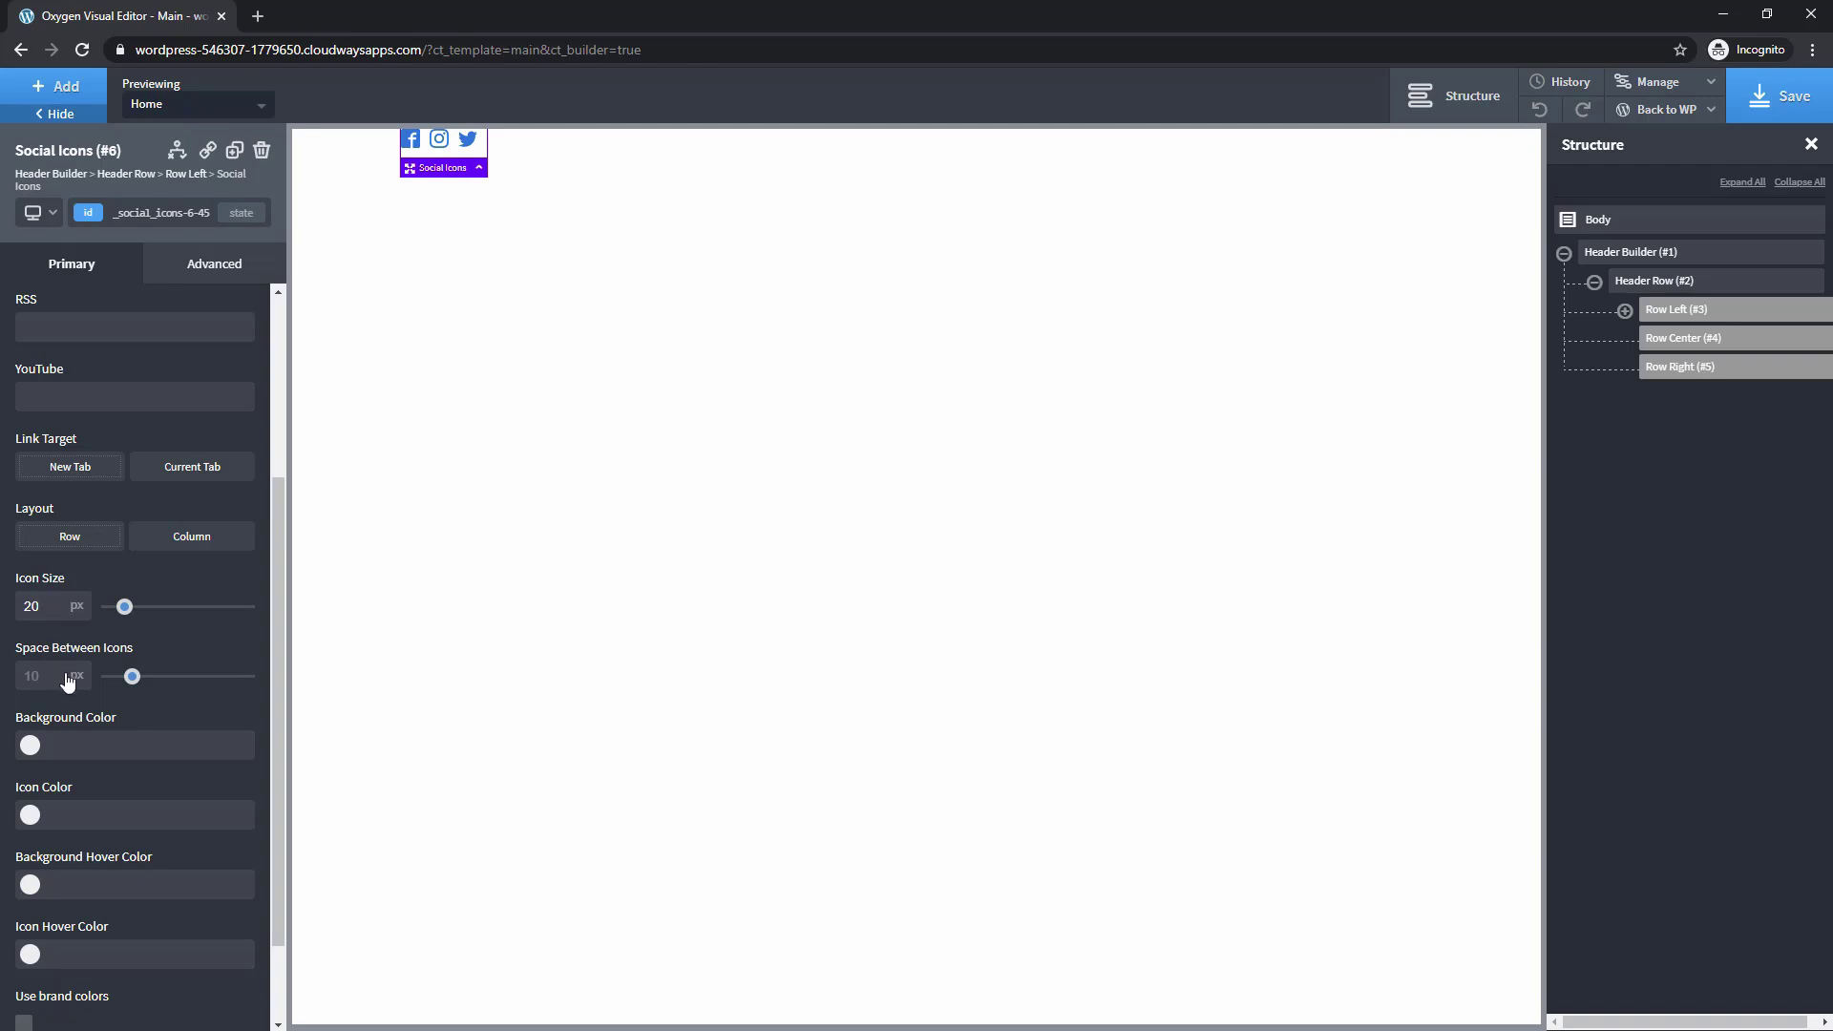
pyautogui.scroll(-1, 72, 703)
pyautogui.scroll(-1, 73, 702)
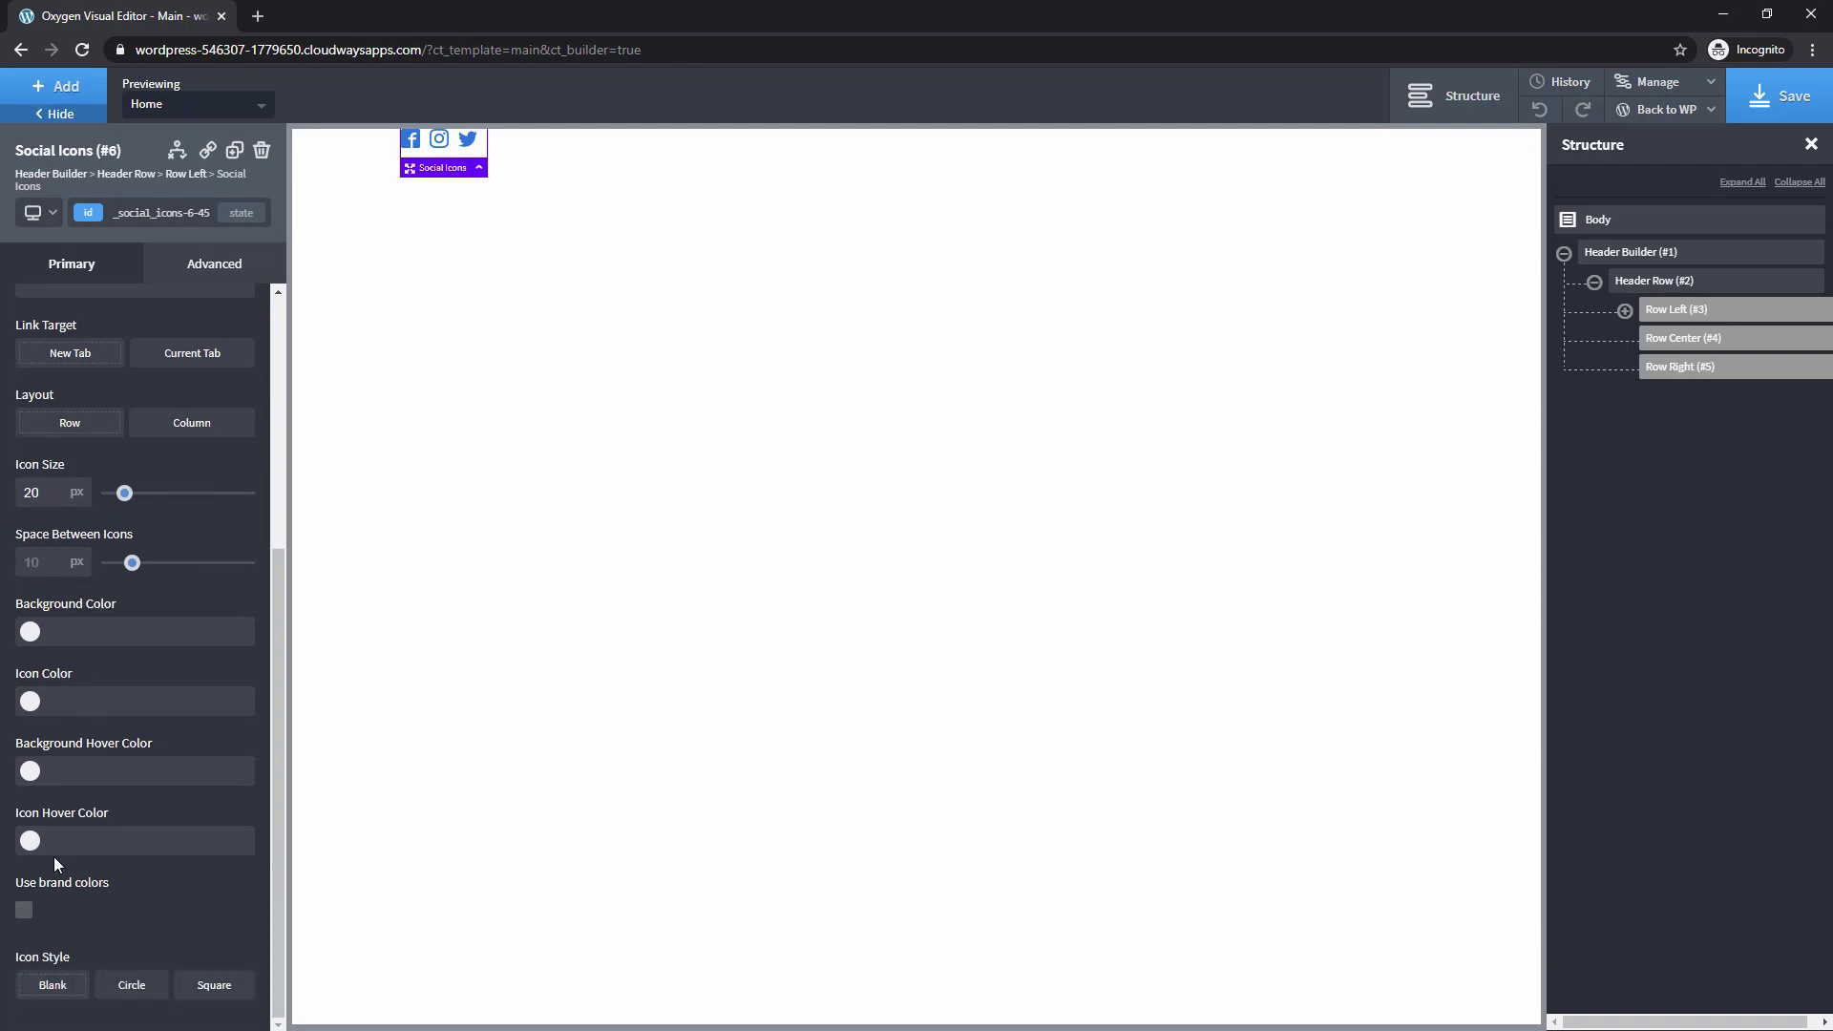
pyautogui.click(26, 914)
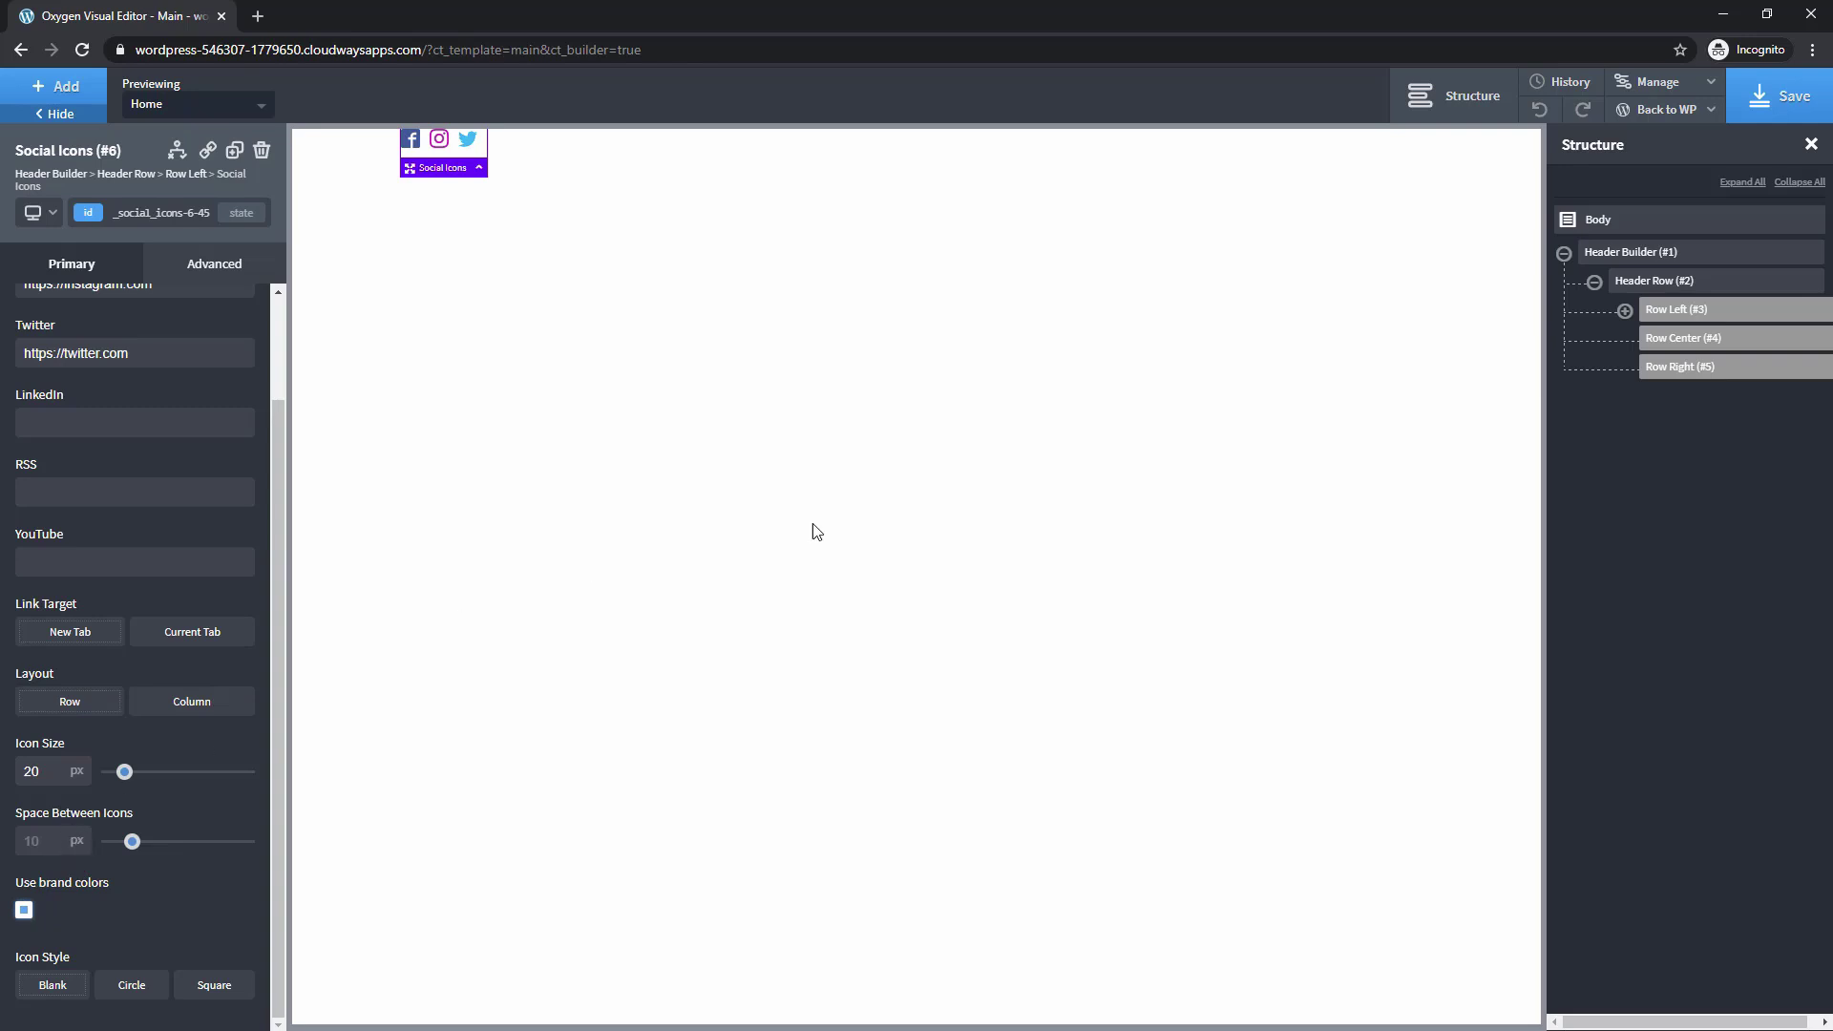
pyautogui.click(57, 88)
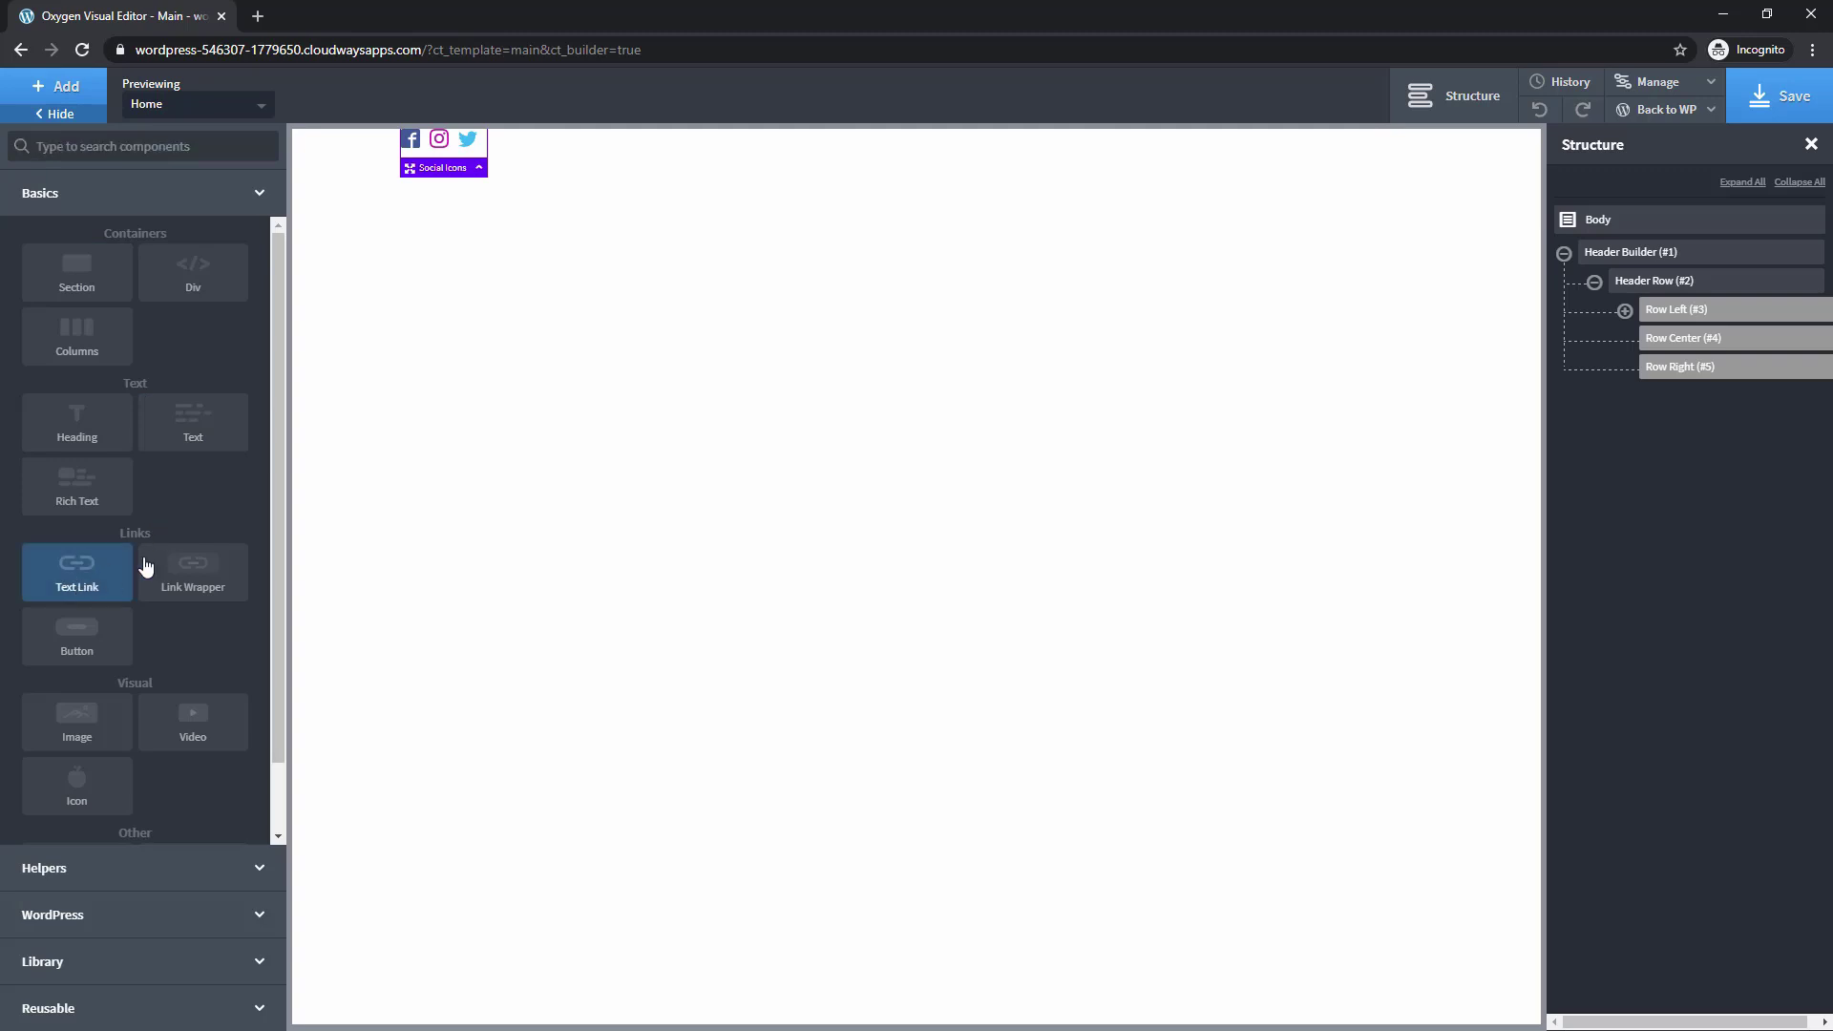
# Add a Text Link in the header's right row, replacing its text with a placeholder phone number
pyautogui.click(95, 573)
pyautogui.click(1624, 310)
pyautogui.moveTo(1709, 370); pyautogui.dragTo(1722, 422)
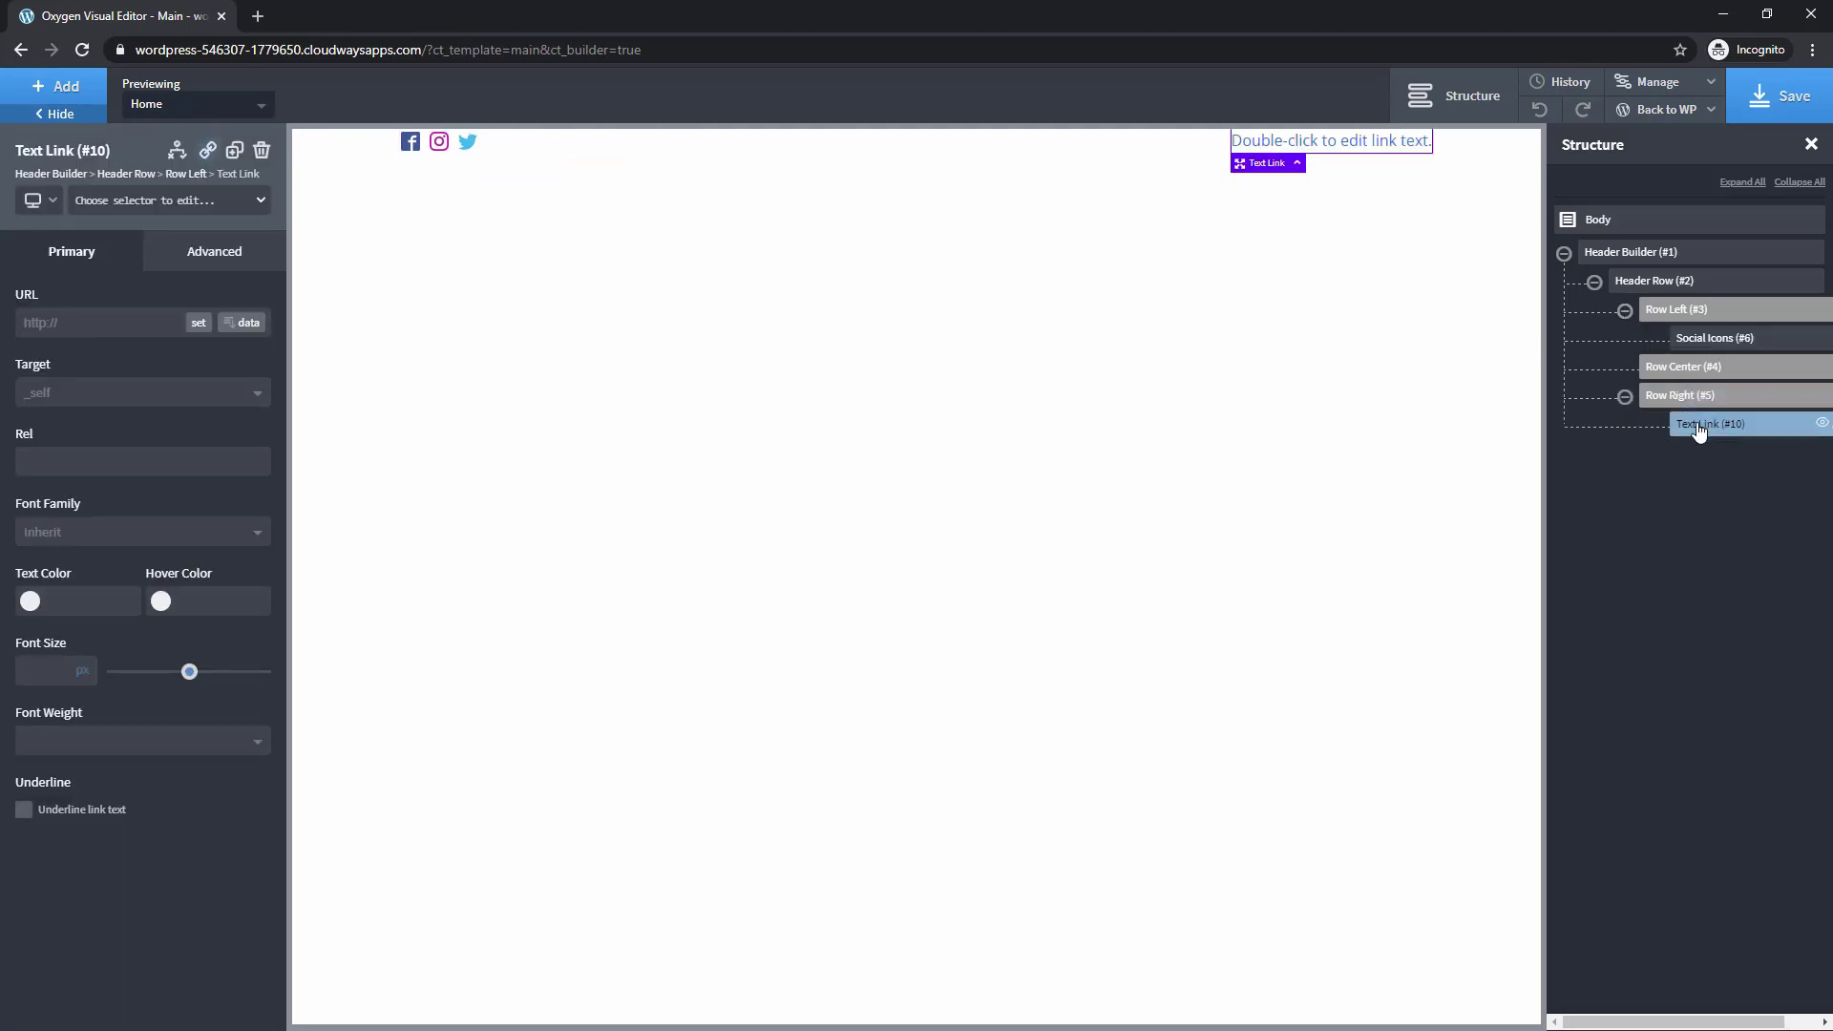
pyautogui.doubleClick(1253, 145)
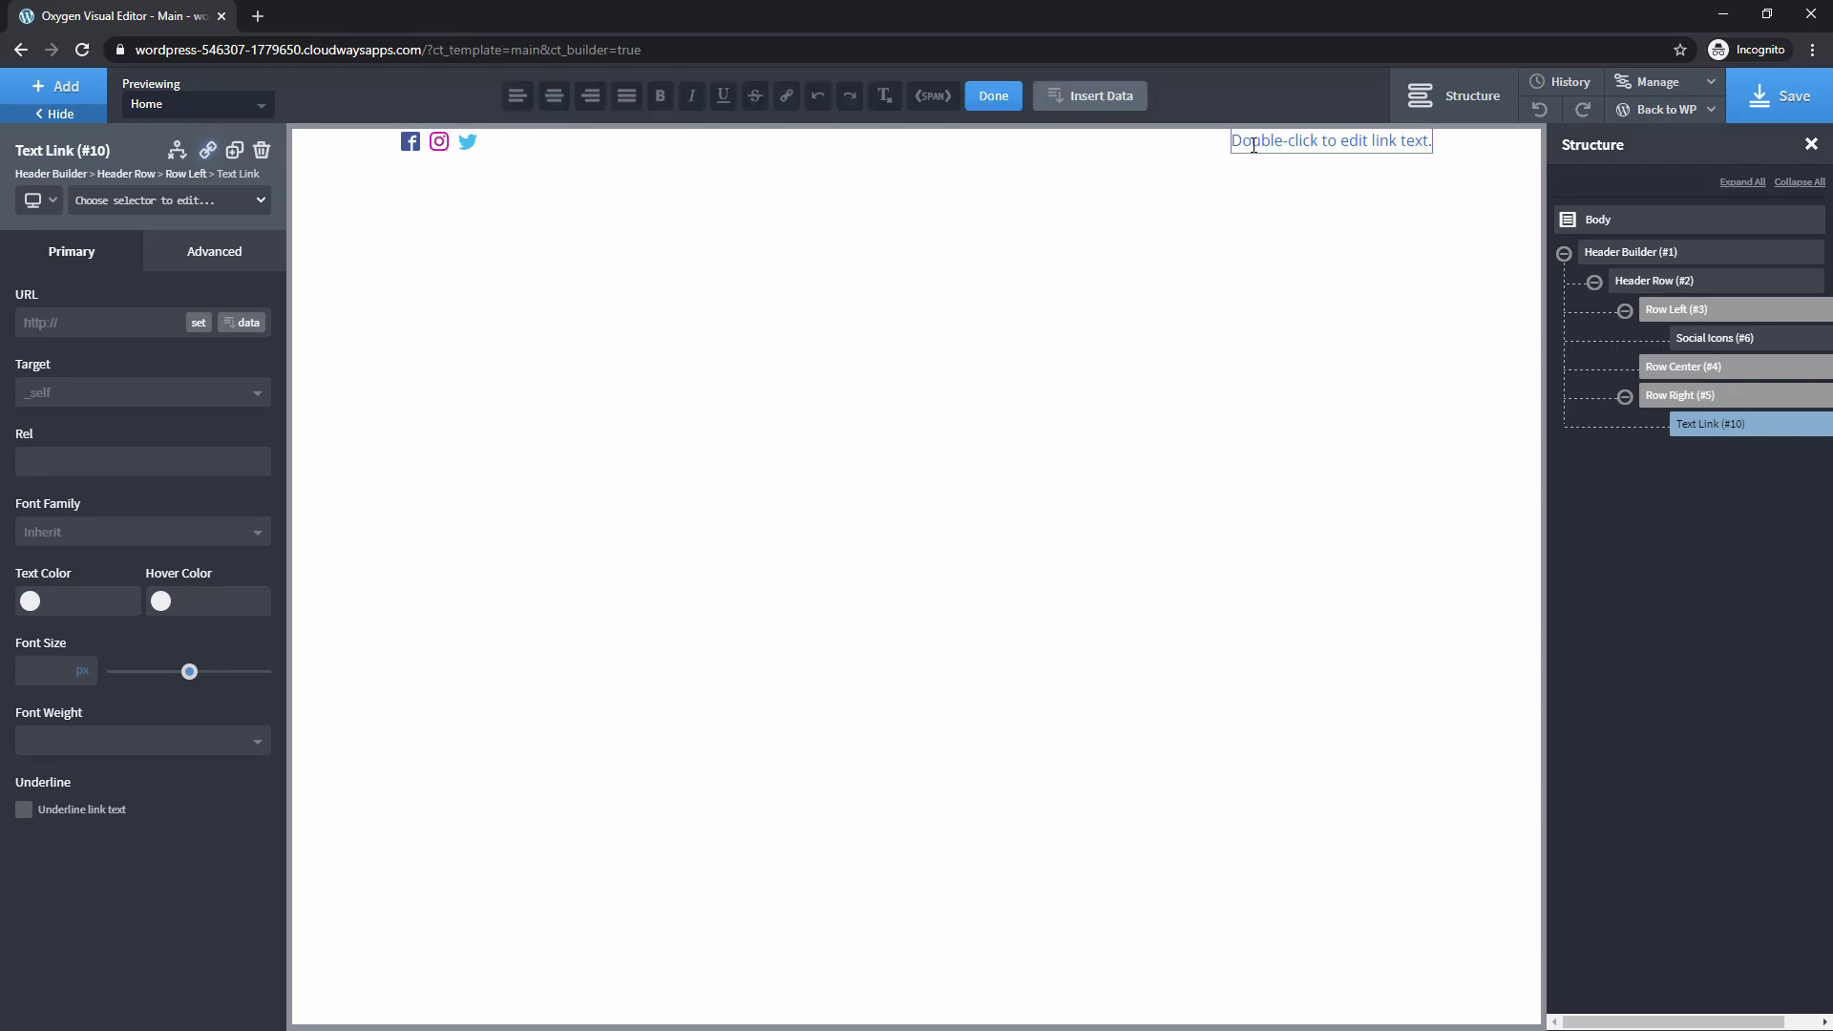
pyautogui.tripleClick(1253, 145)
pyautogui.press('BackSpace')
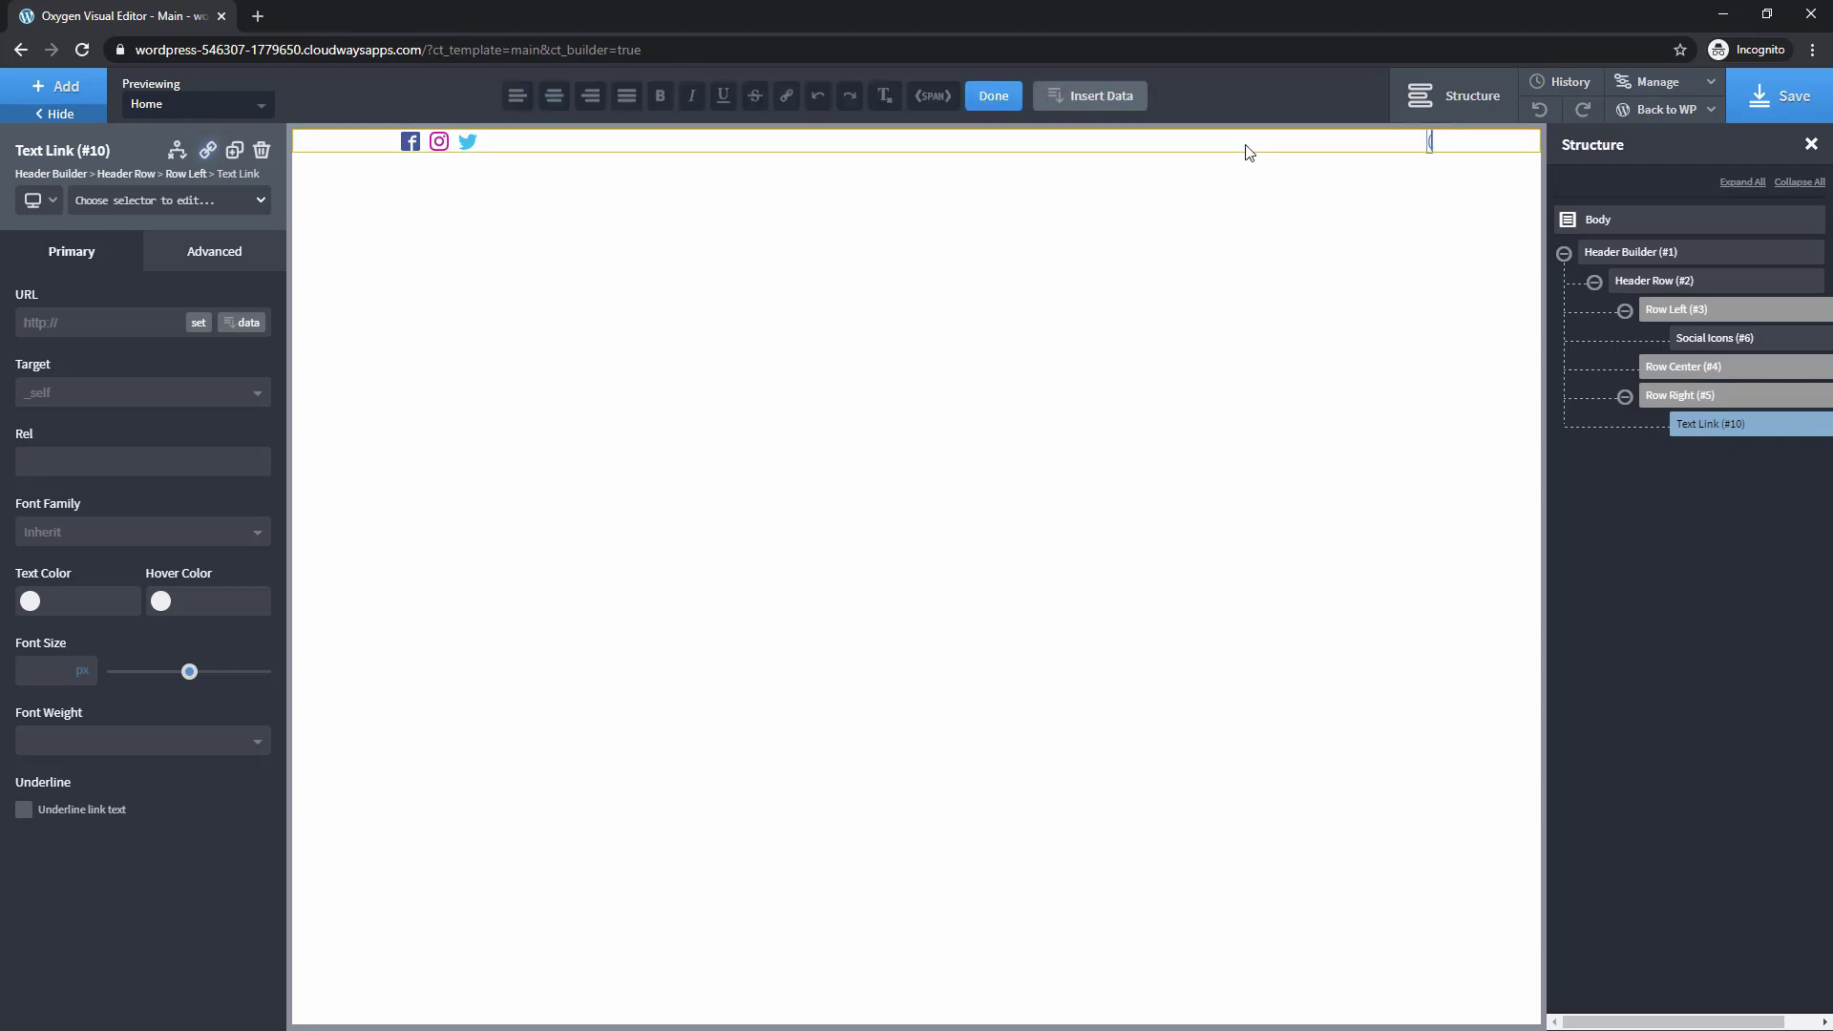
pyautogui.write('(000) 555-5555')
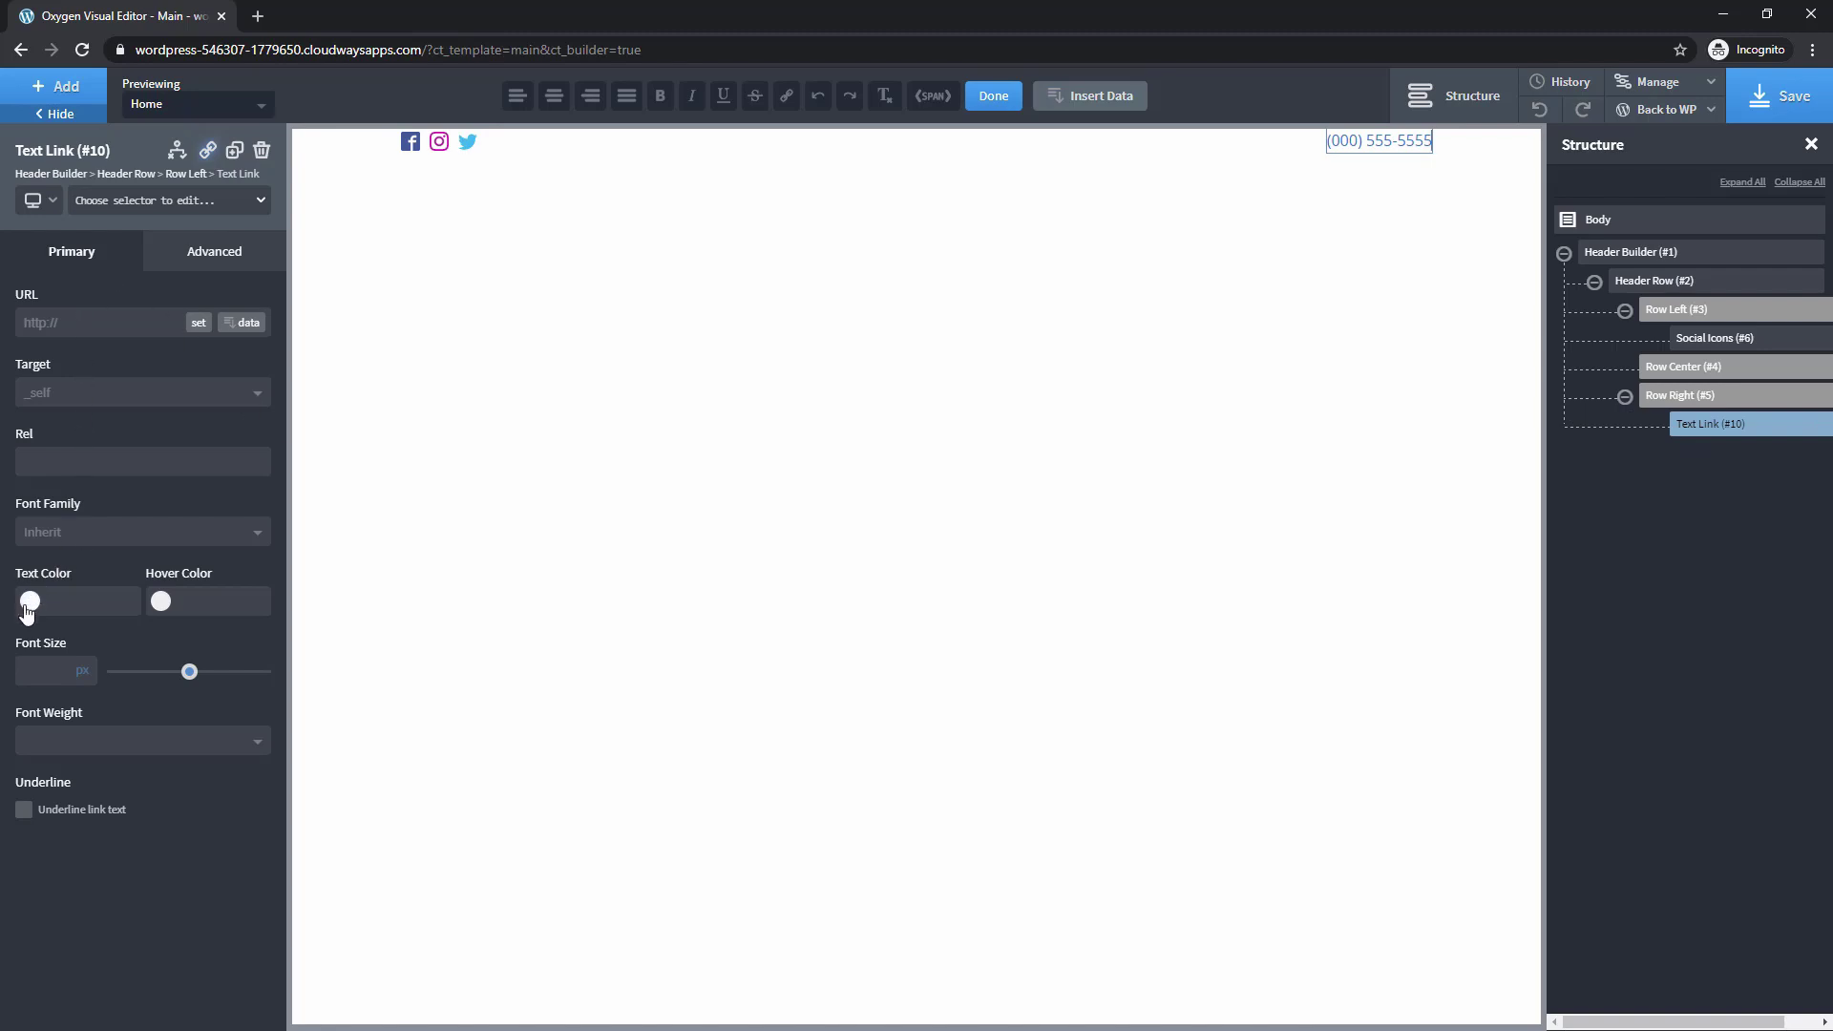
pyautogui.click(29, 603)
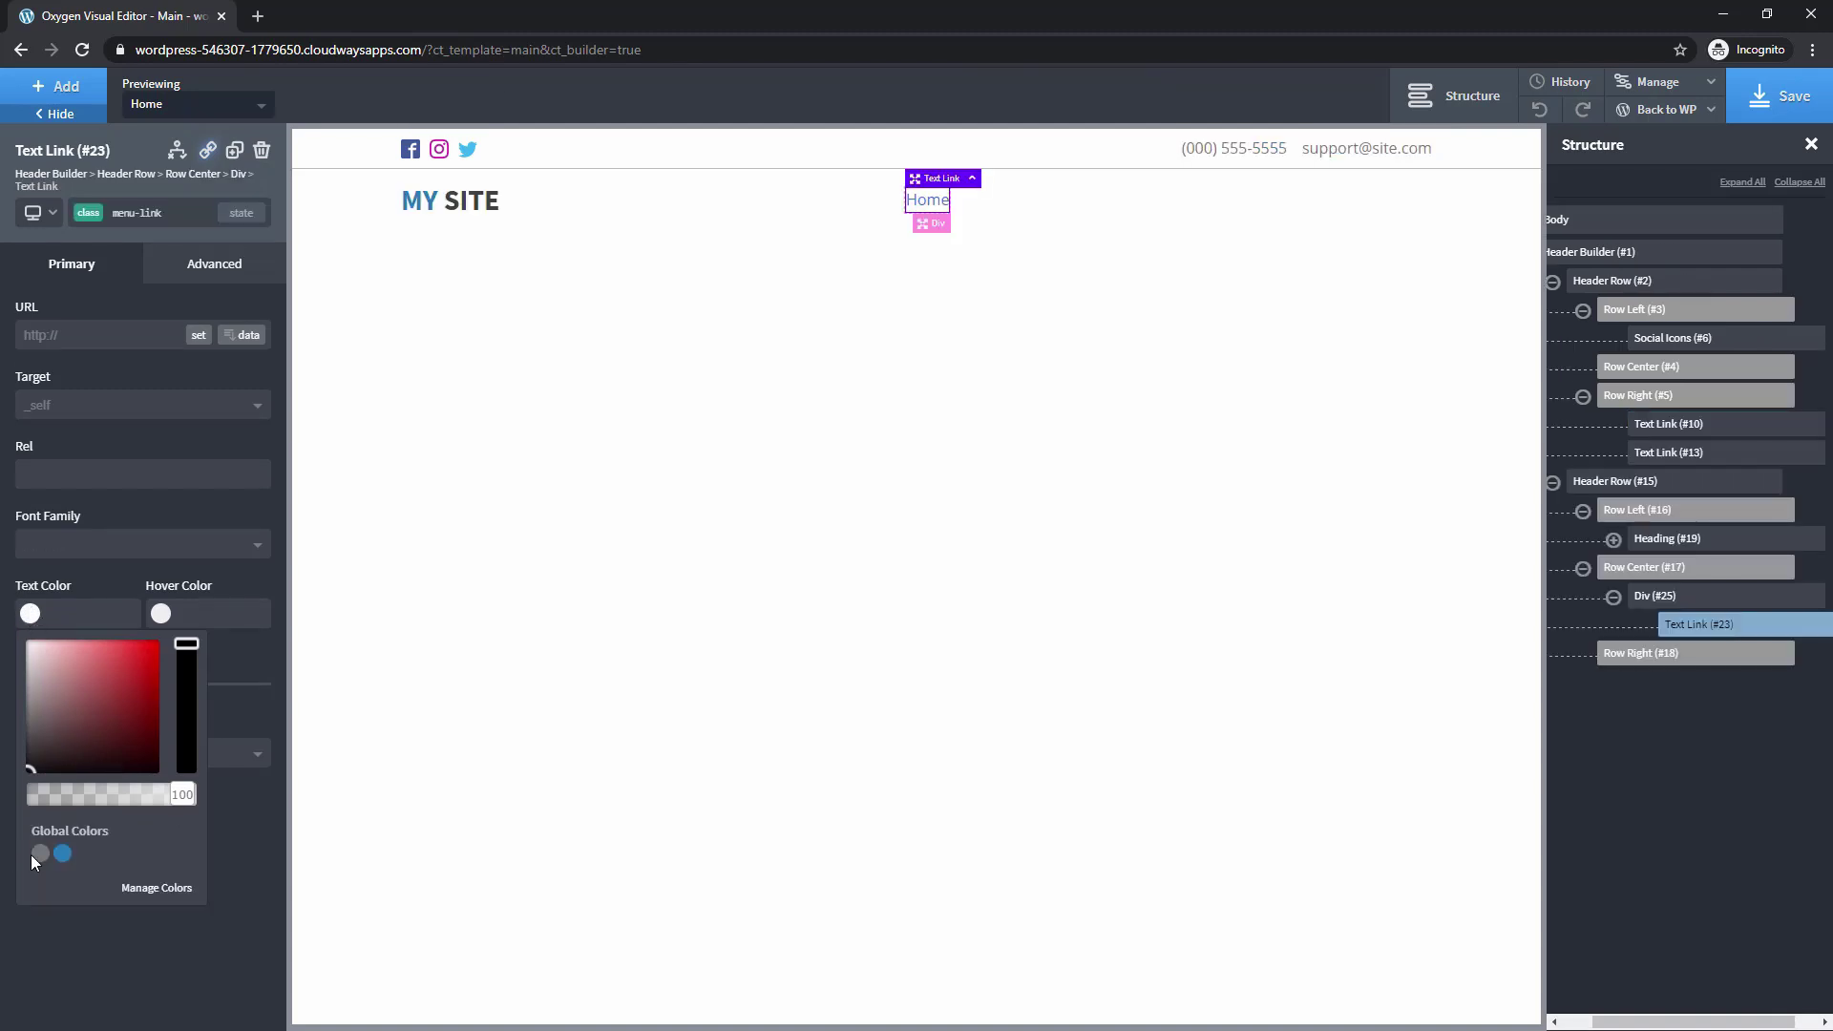
# Give the Home link the grey global colour and 16 px side margins
pyautogui.click(40, 853)
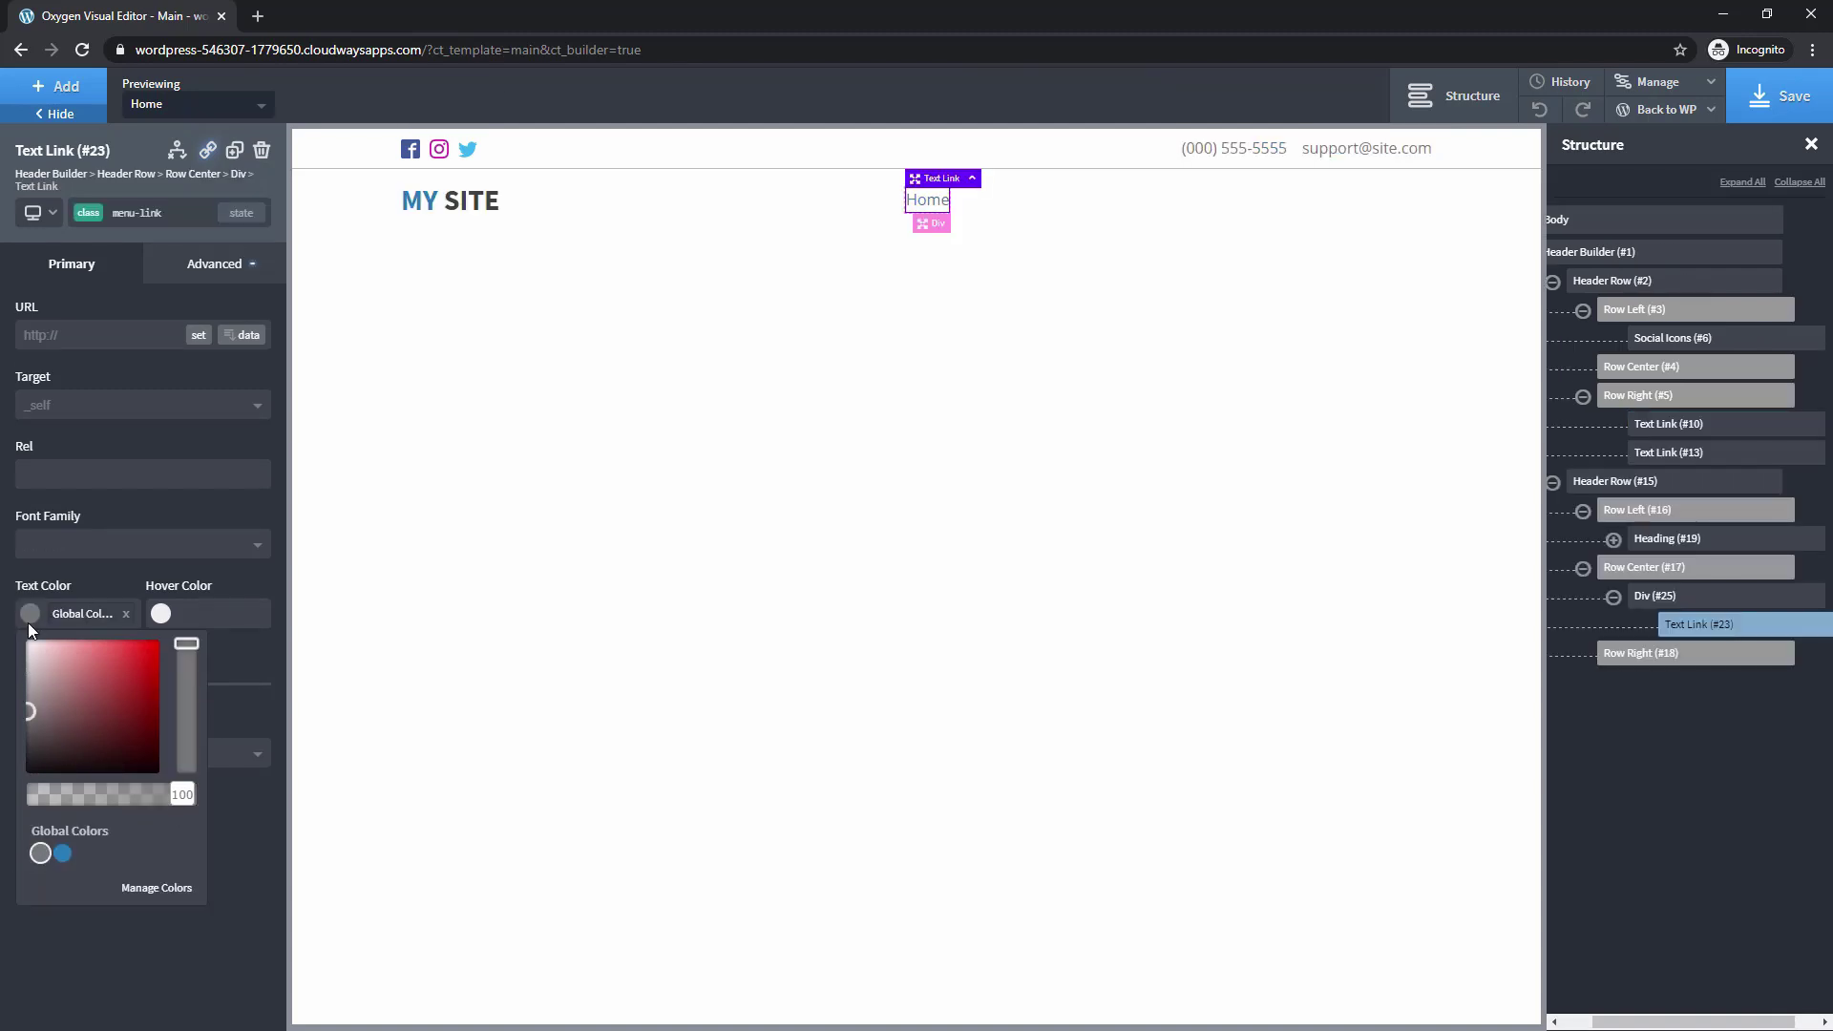
pyautogui.click(229, 266)
pyautogui.click(167, 371)
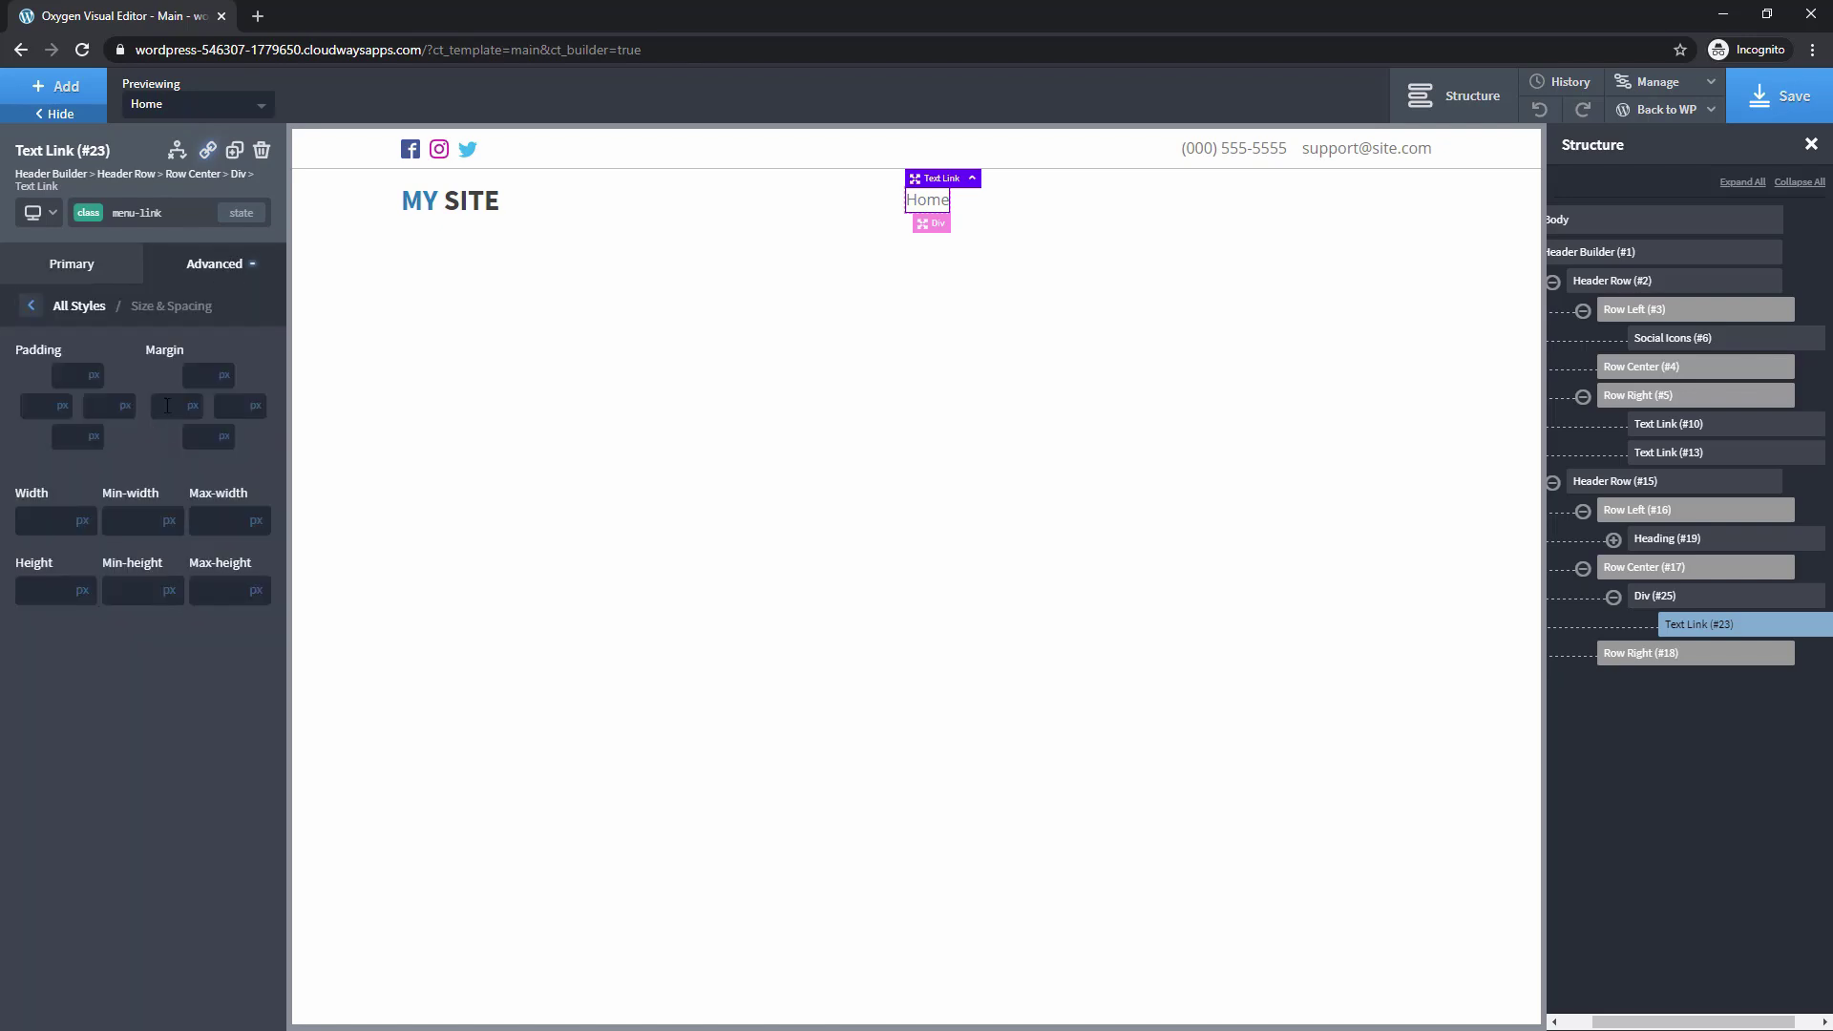
pyautogui.write('8')
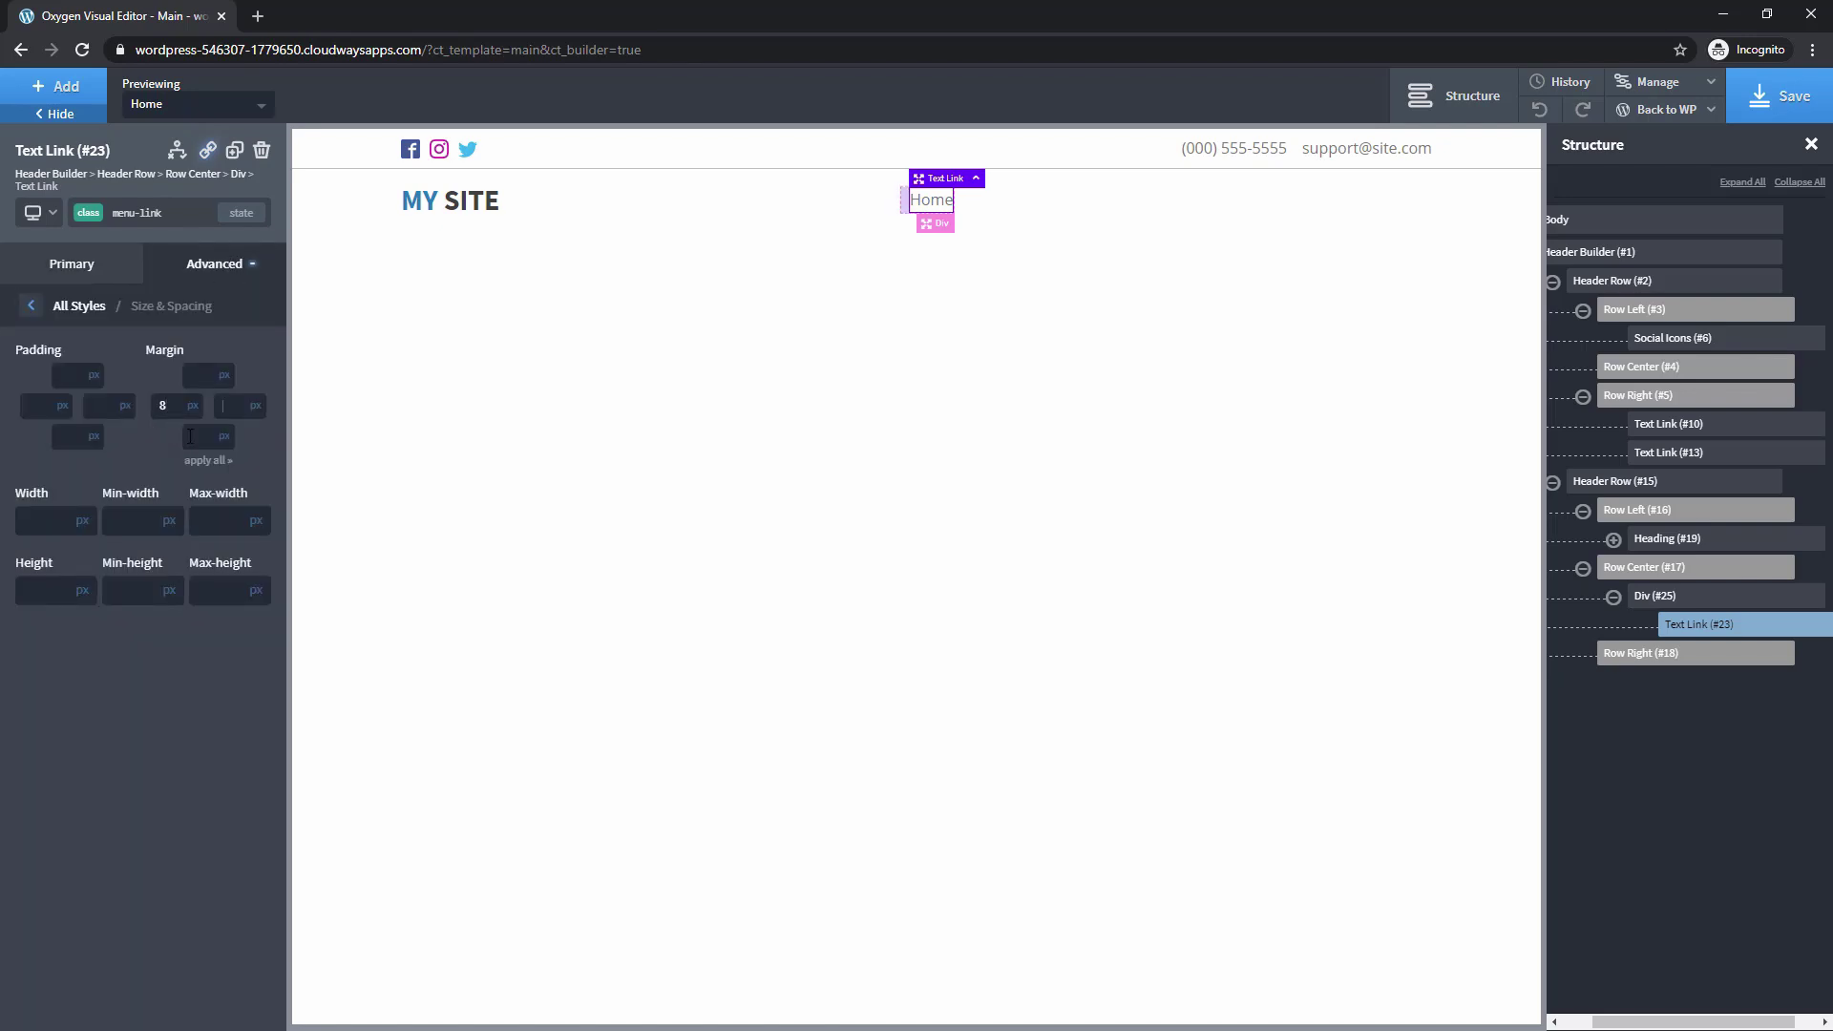
pyautogui.press('Tab')
pyautogui.write('8')
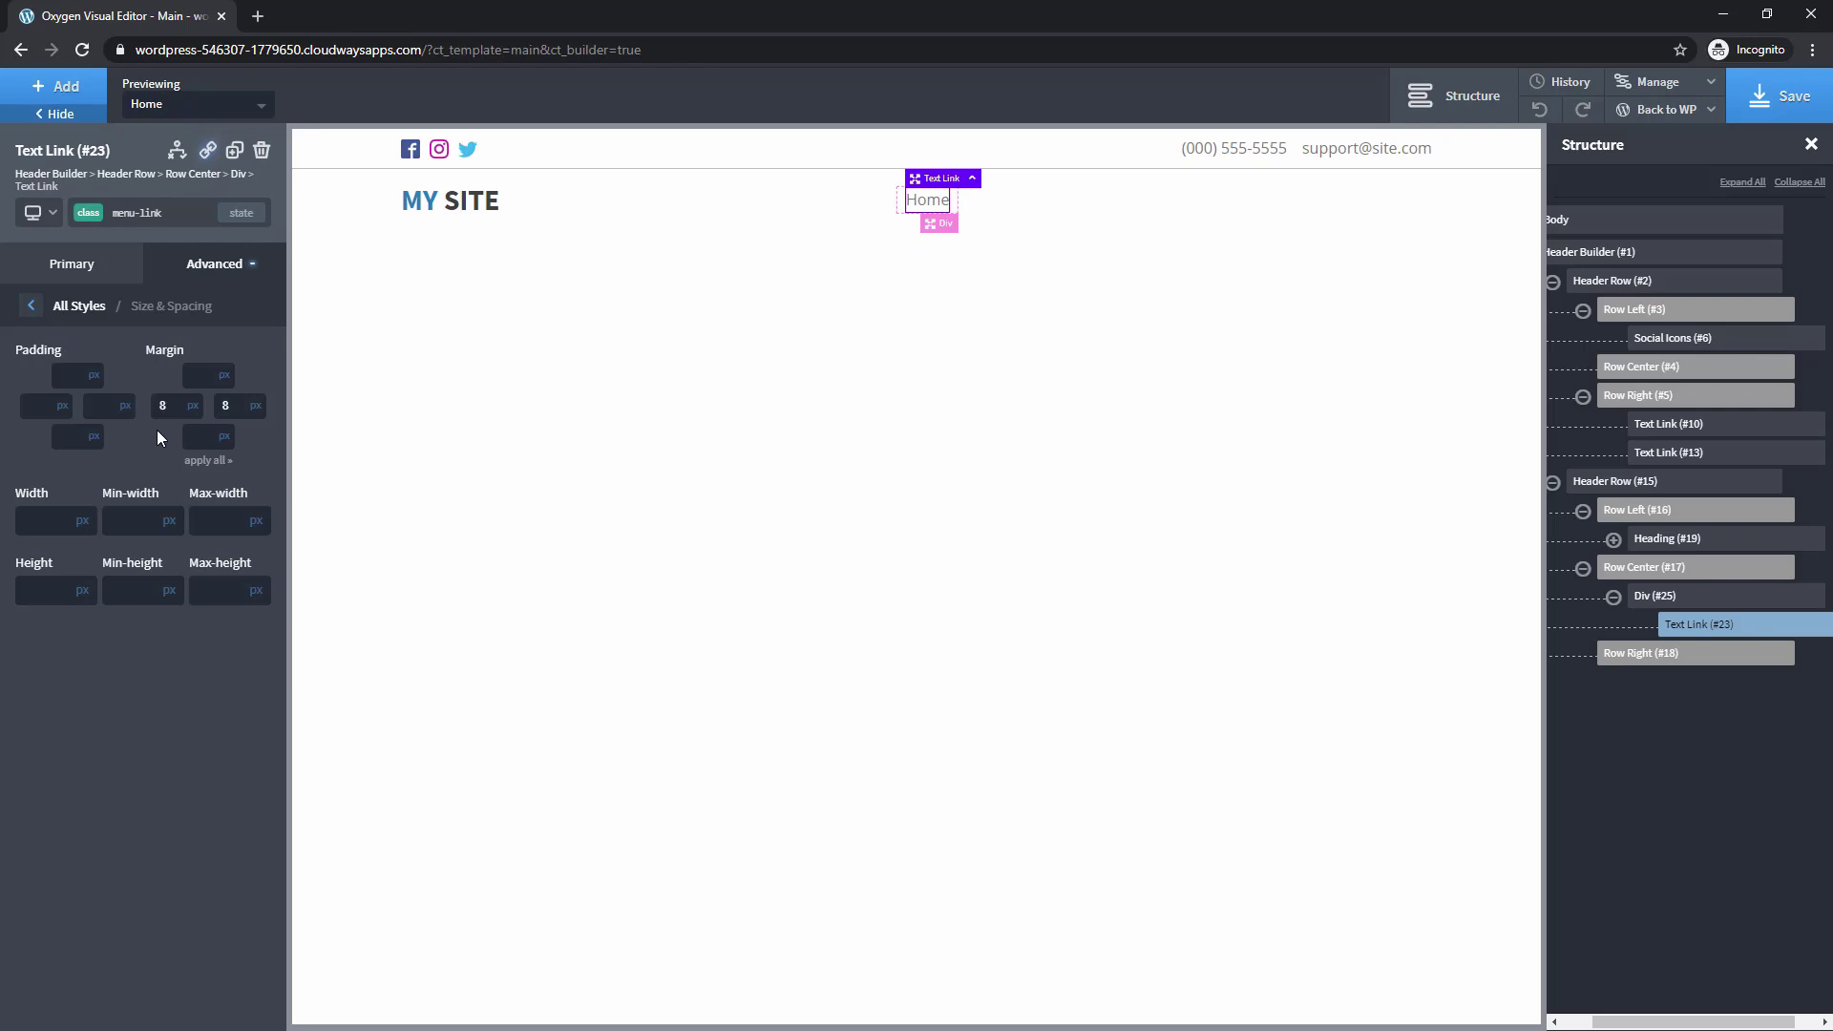
pyautogui.write('16')
pyautogui.press('Tab')
pyautogui.write('16')
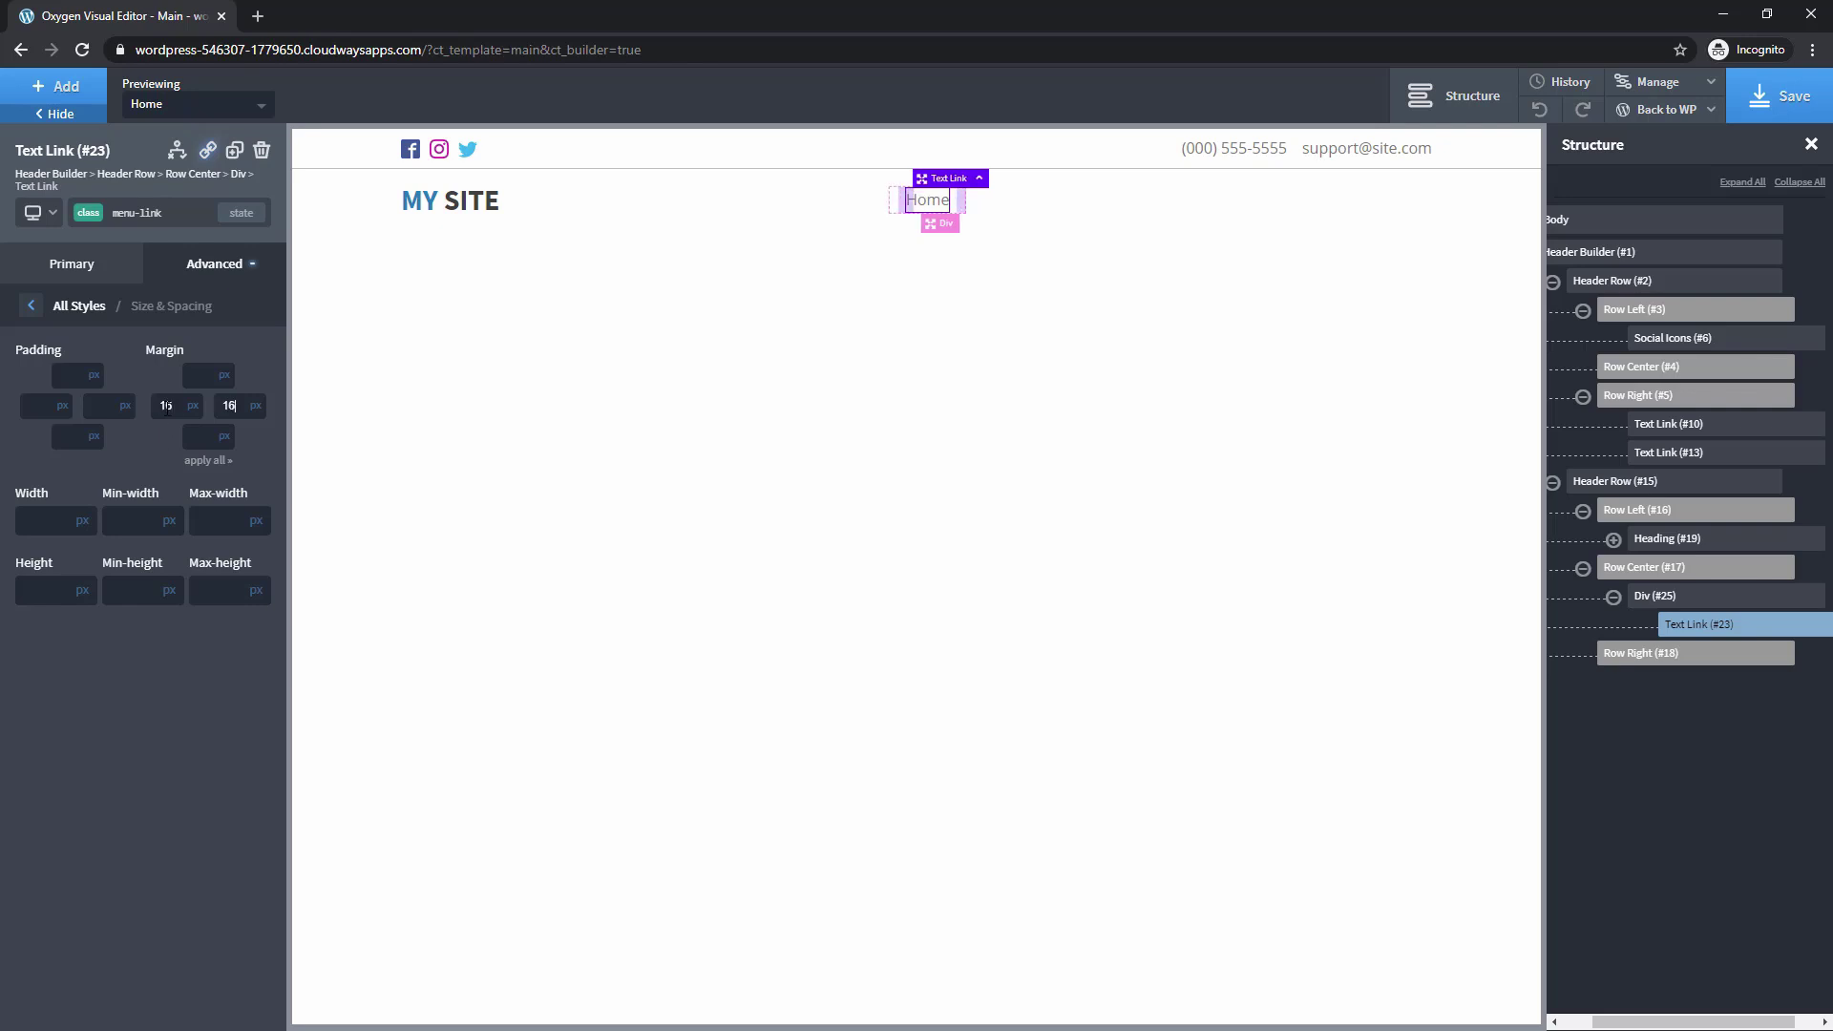
# Make four copies of the Home nav link
pyautogui.click(235, 153)
pyautogui.click(234, 152)
pyautogui.click(235, 152)
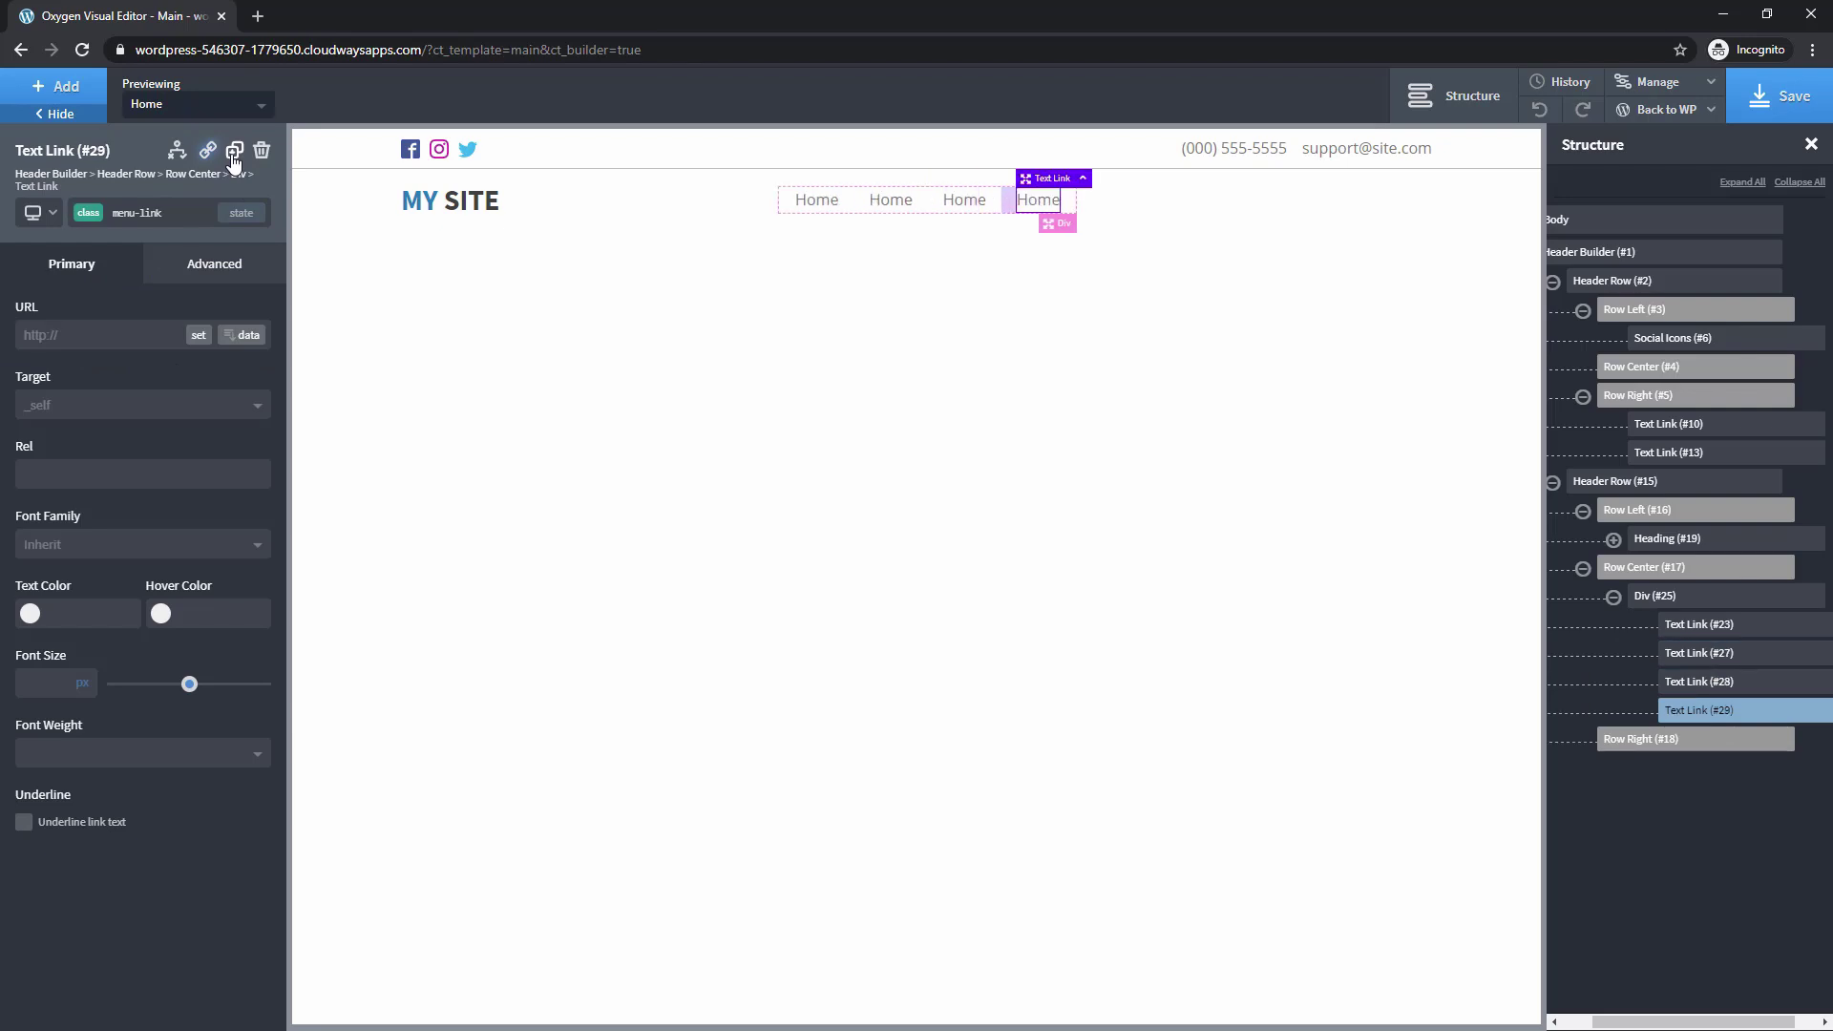
pyautogui.click(235, 153)
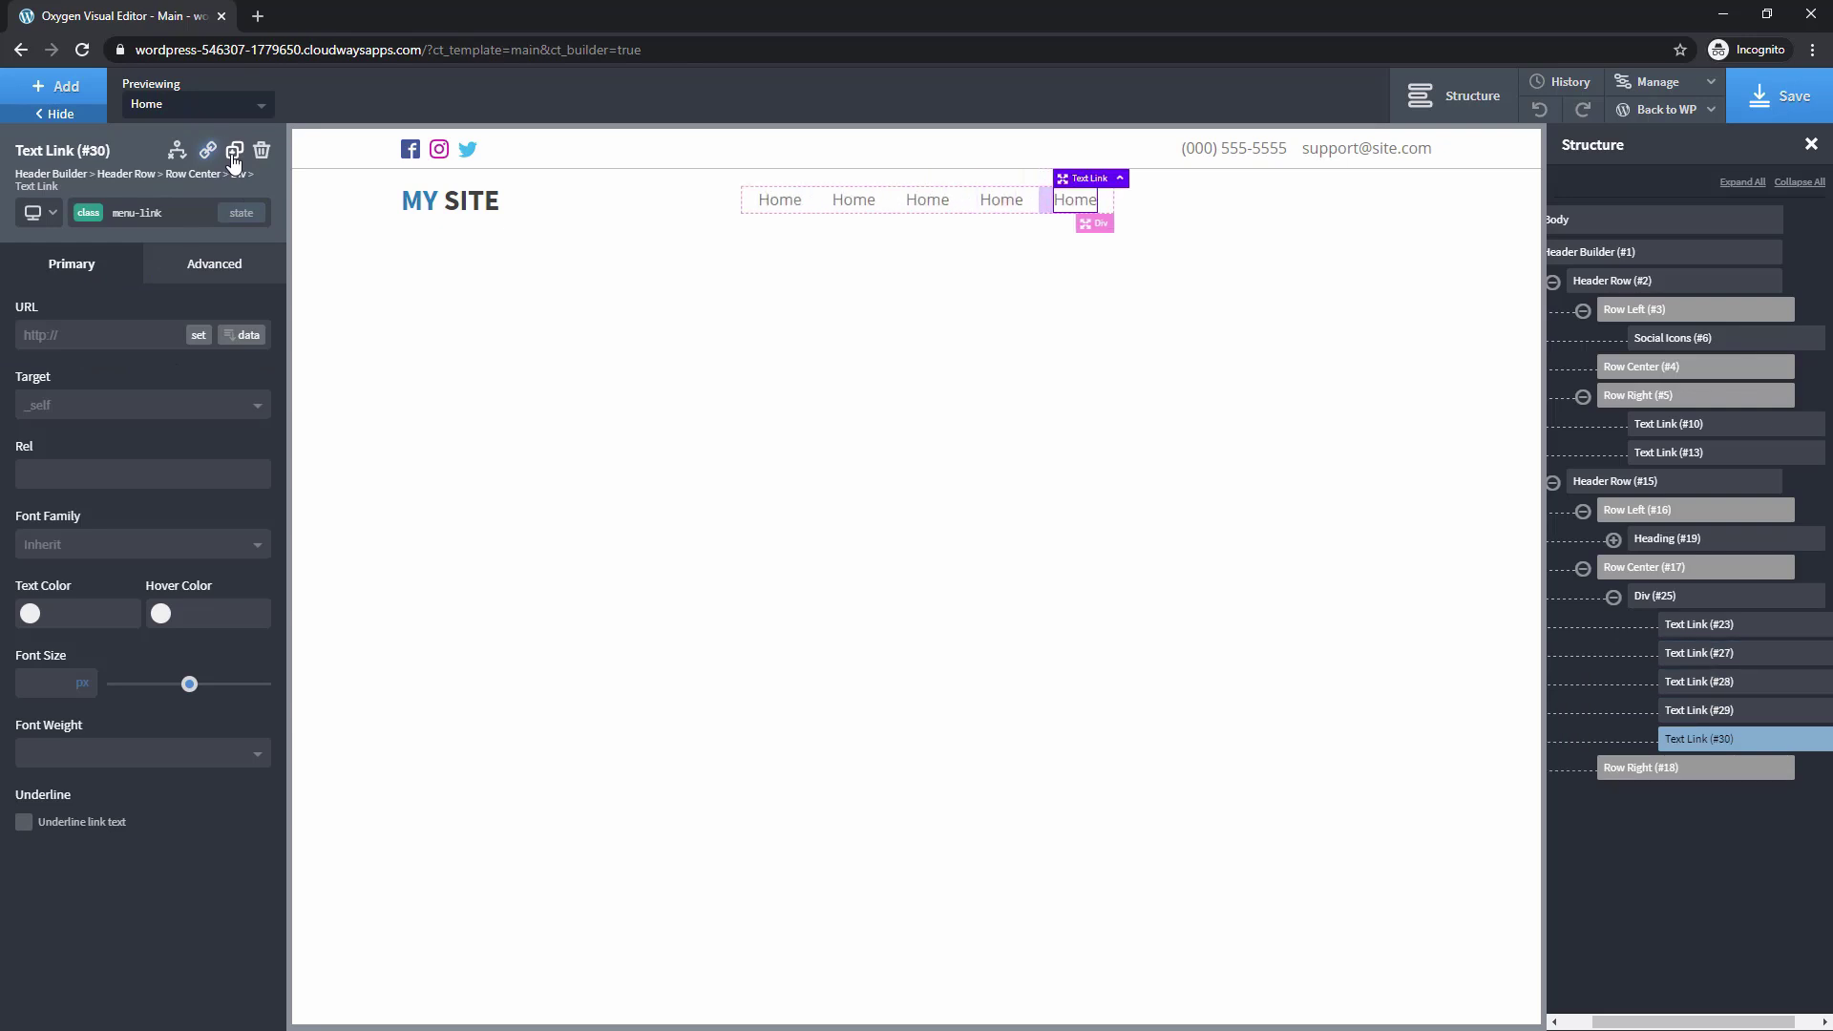
# Rename the copied links About, Press Releases, Blog and FAQs
pyautogui.doubleClick(859, 199)
pyautogui.write('About')
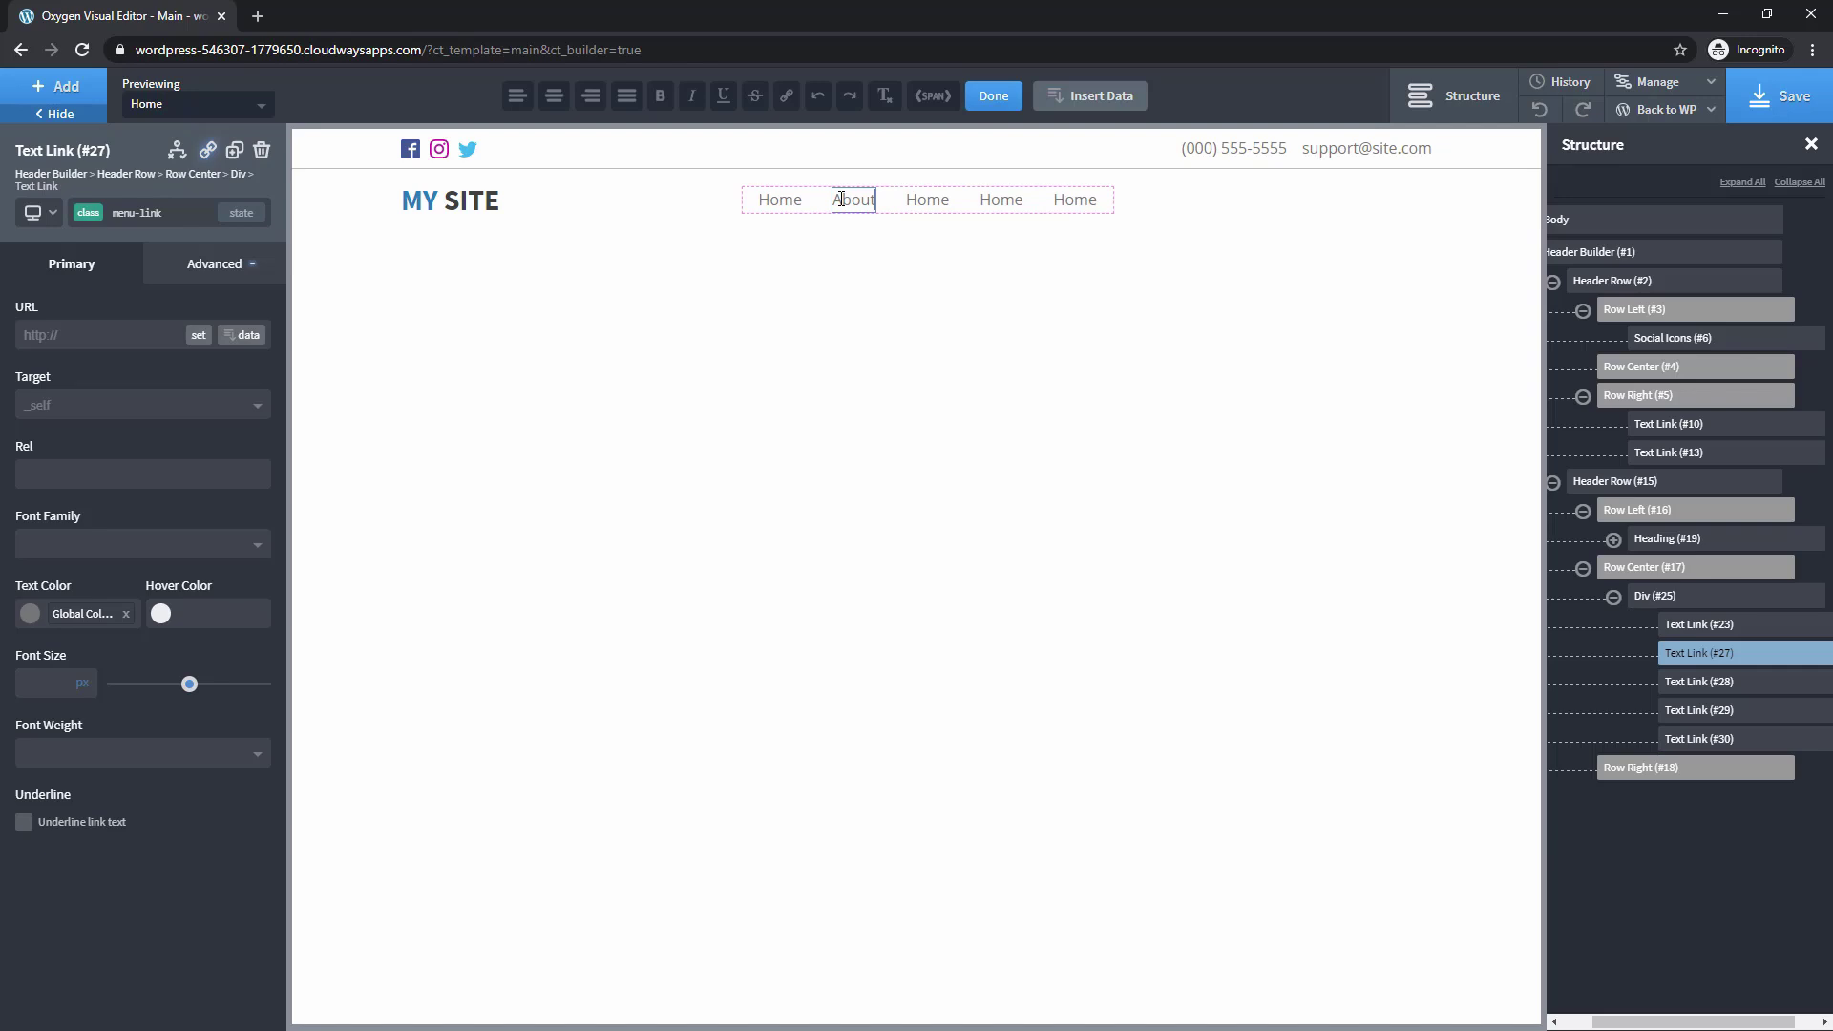
pyautogui.click(930, 208)
pyautogui.doubleClick(931, 208)
pyautogui.write('P')
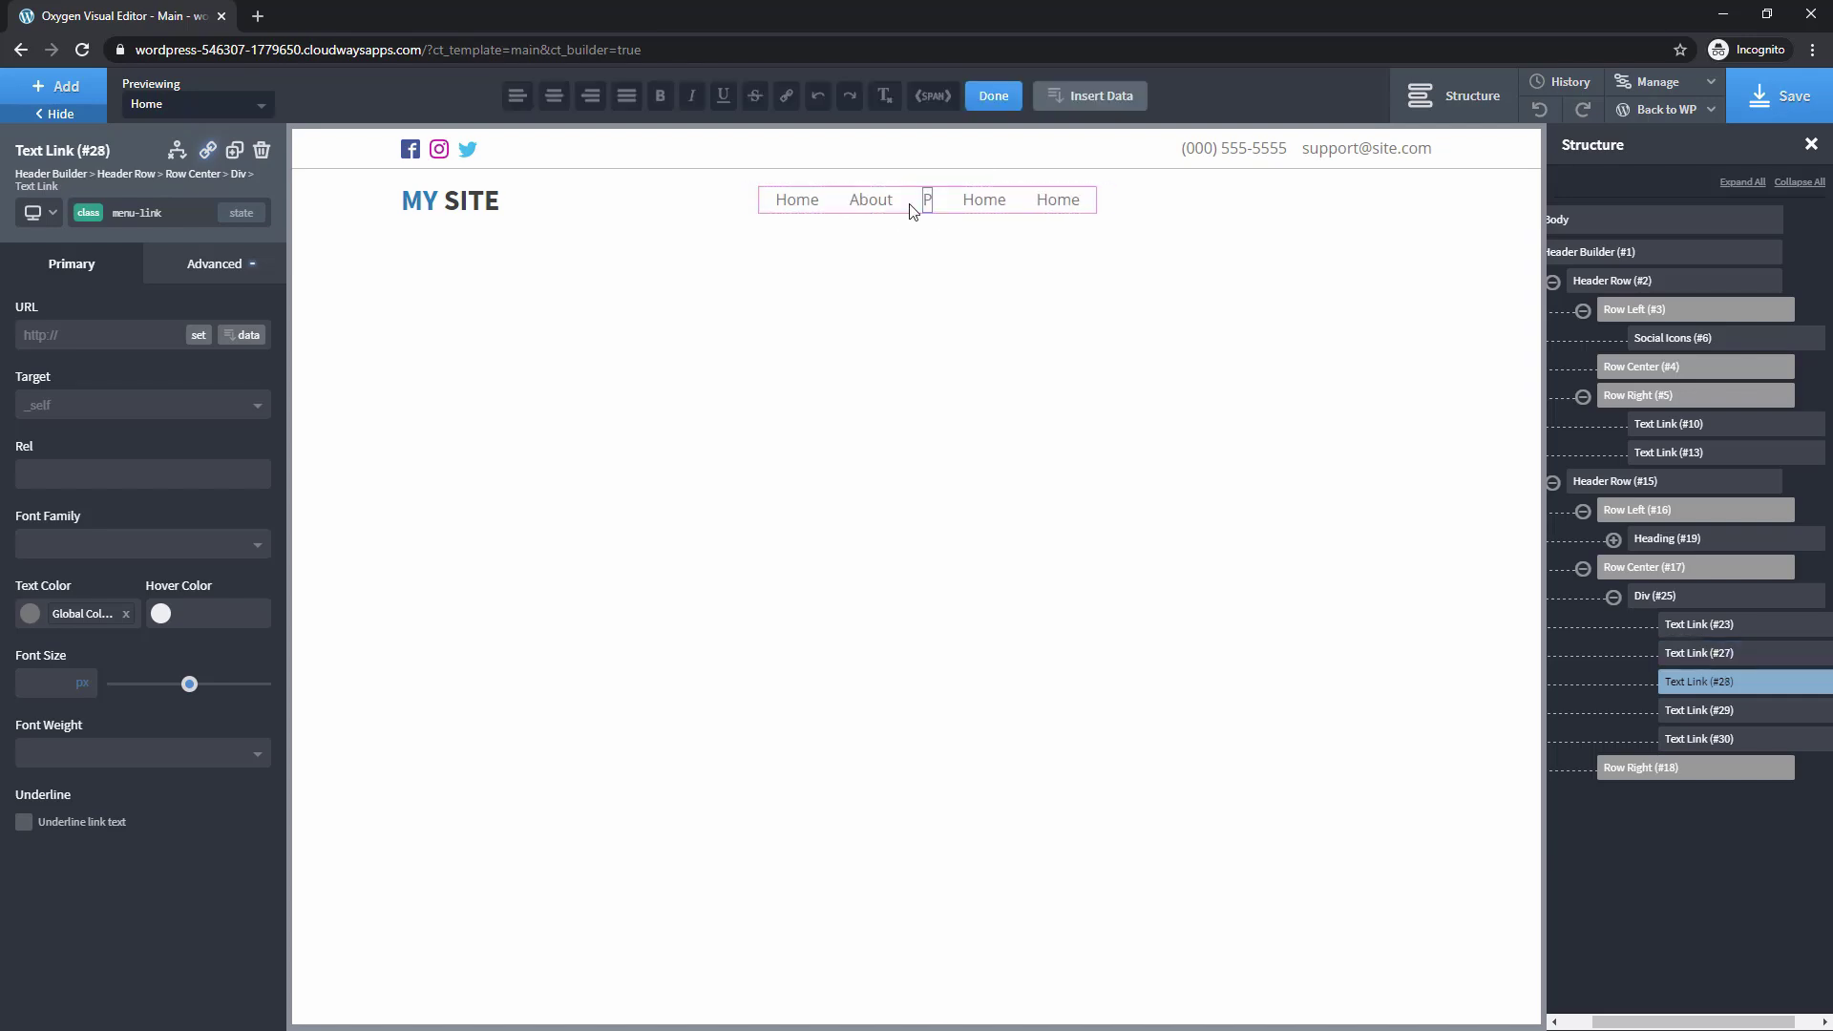
pyautogui.write('ress Releases')
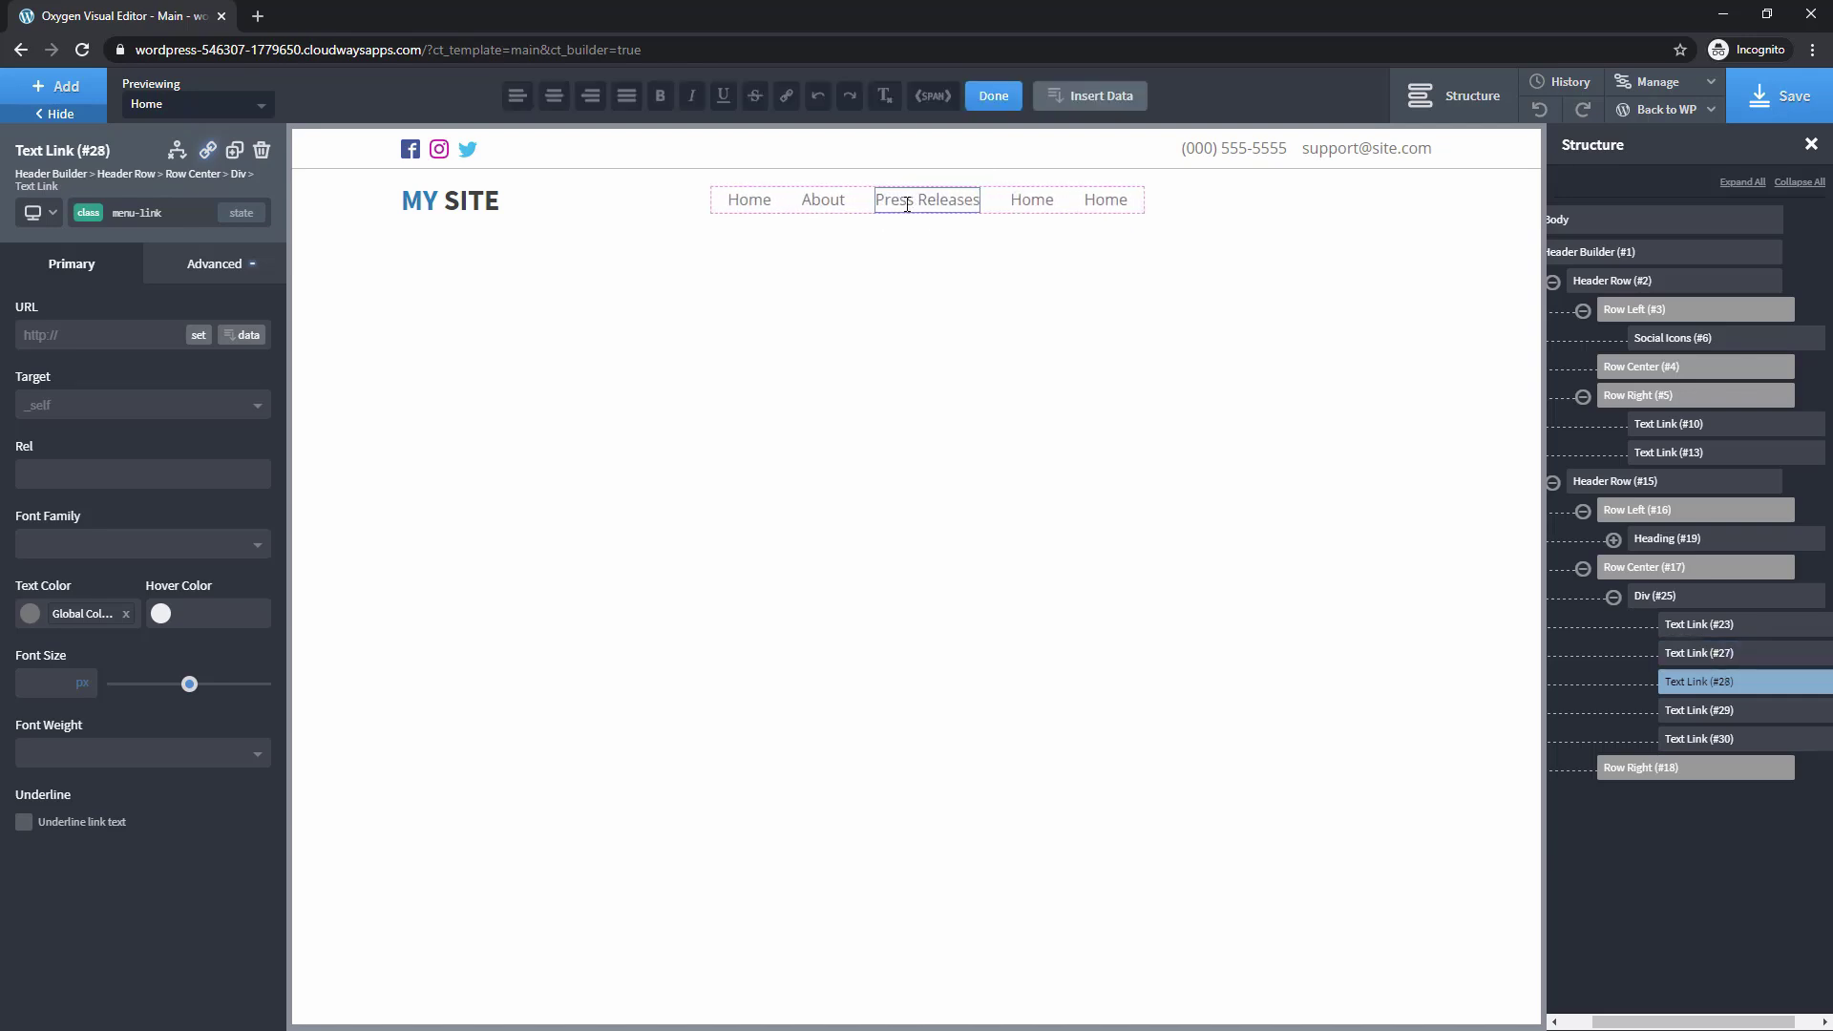
pyautogui.doubleClick(1023, 199)
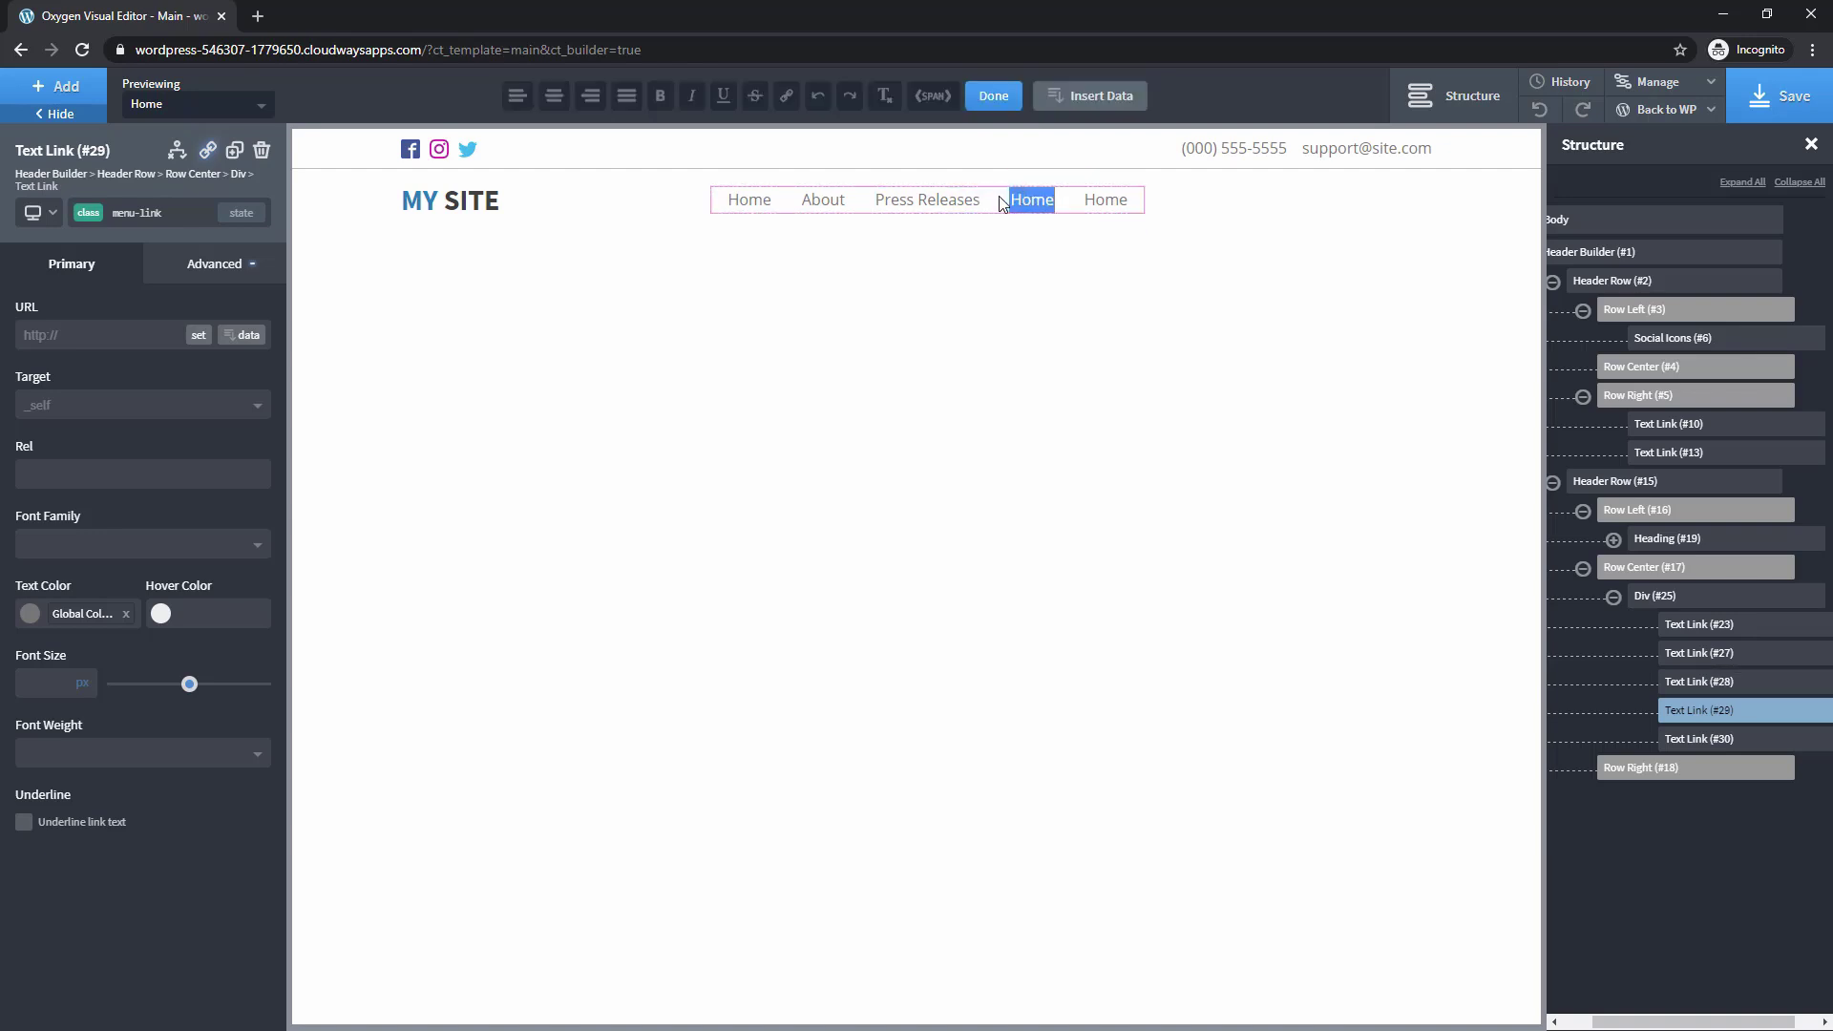
pyautogui.write('Blog')
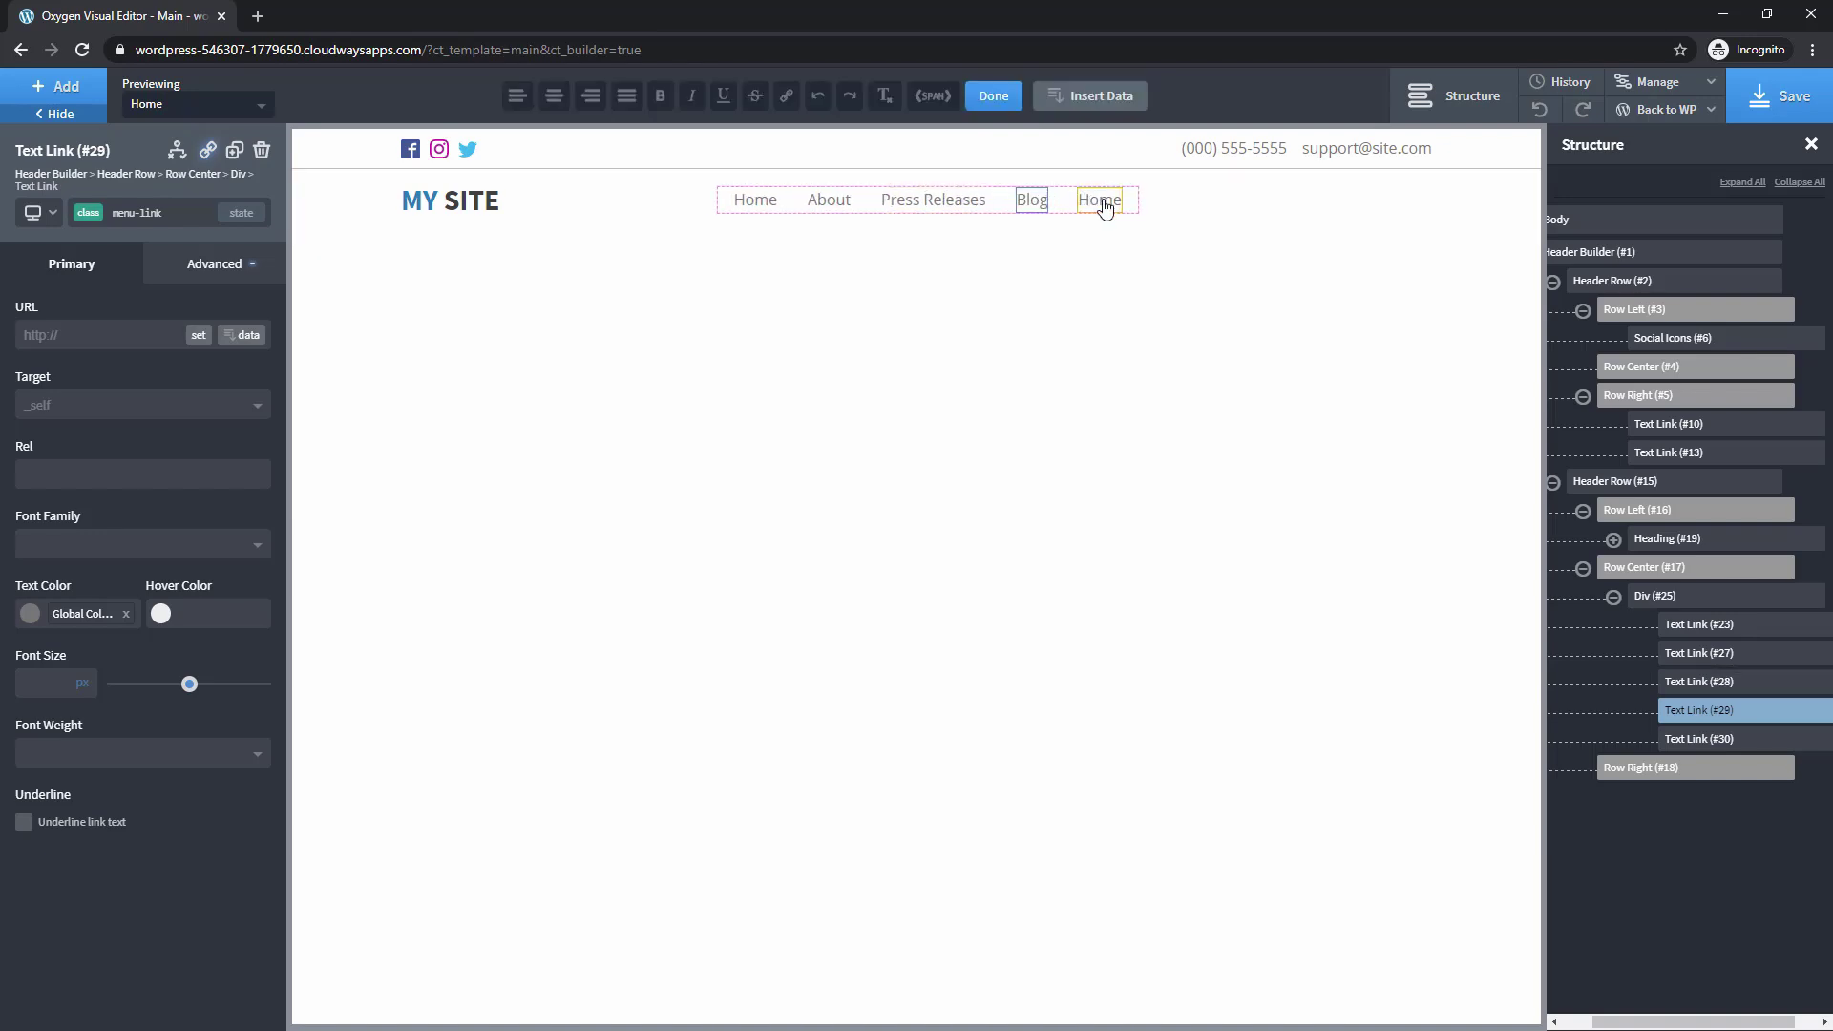
pyautogui.doubleClick(1103, 200)
pyautogui.write('FA')
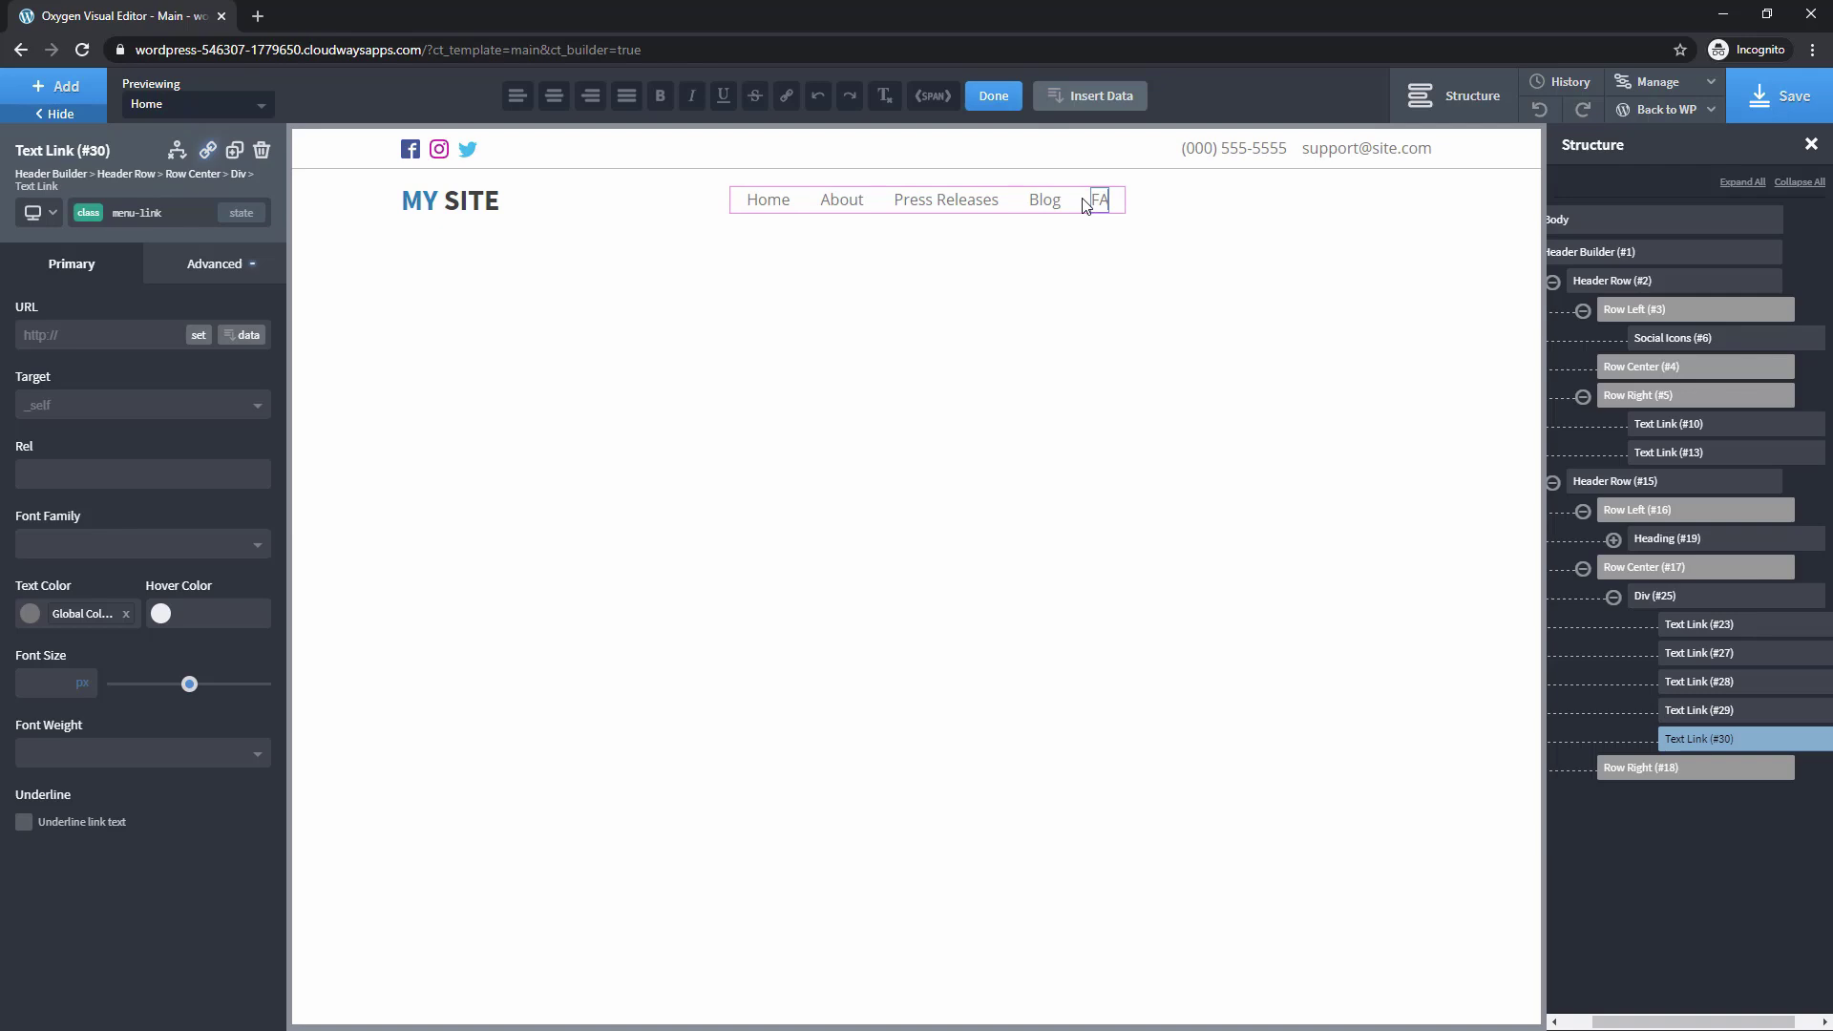
pyautogui.write('Qs')
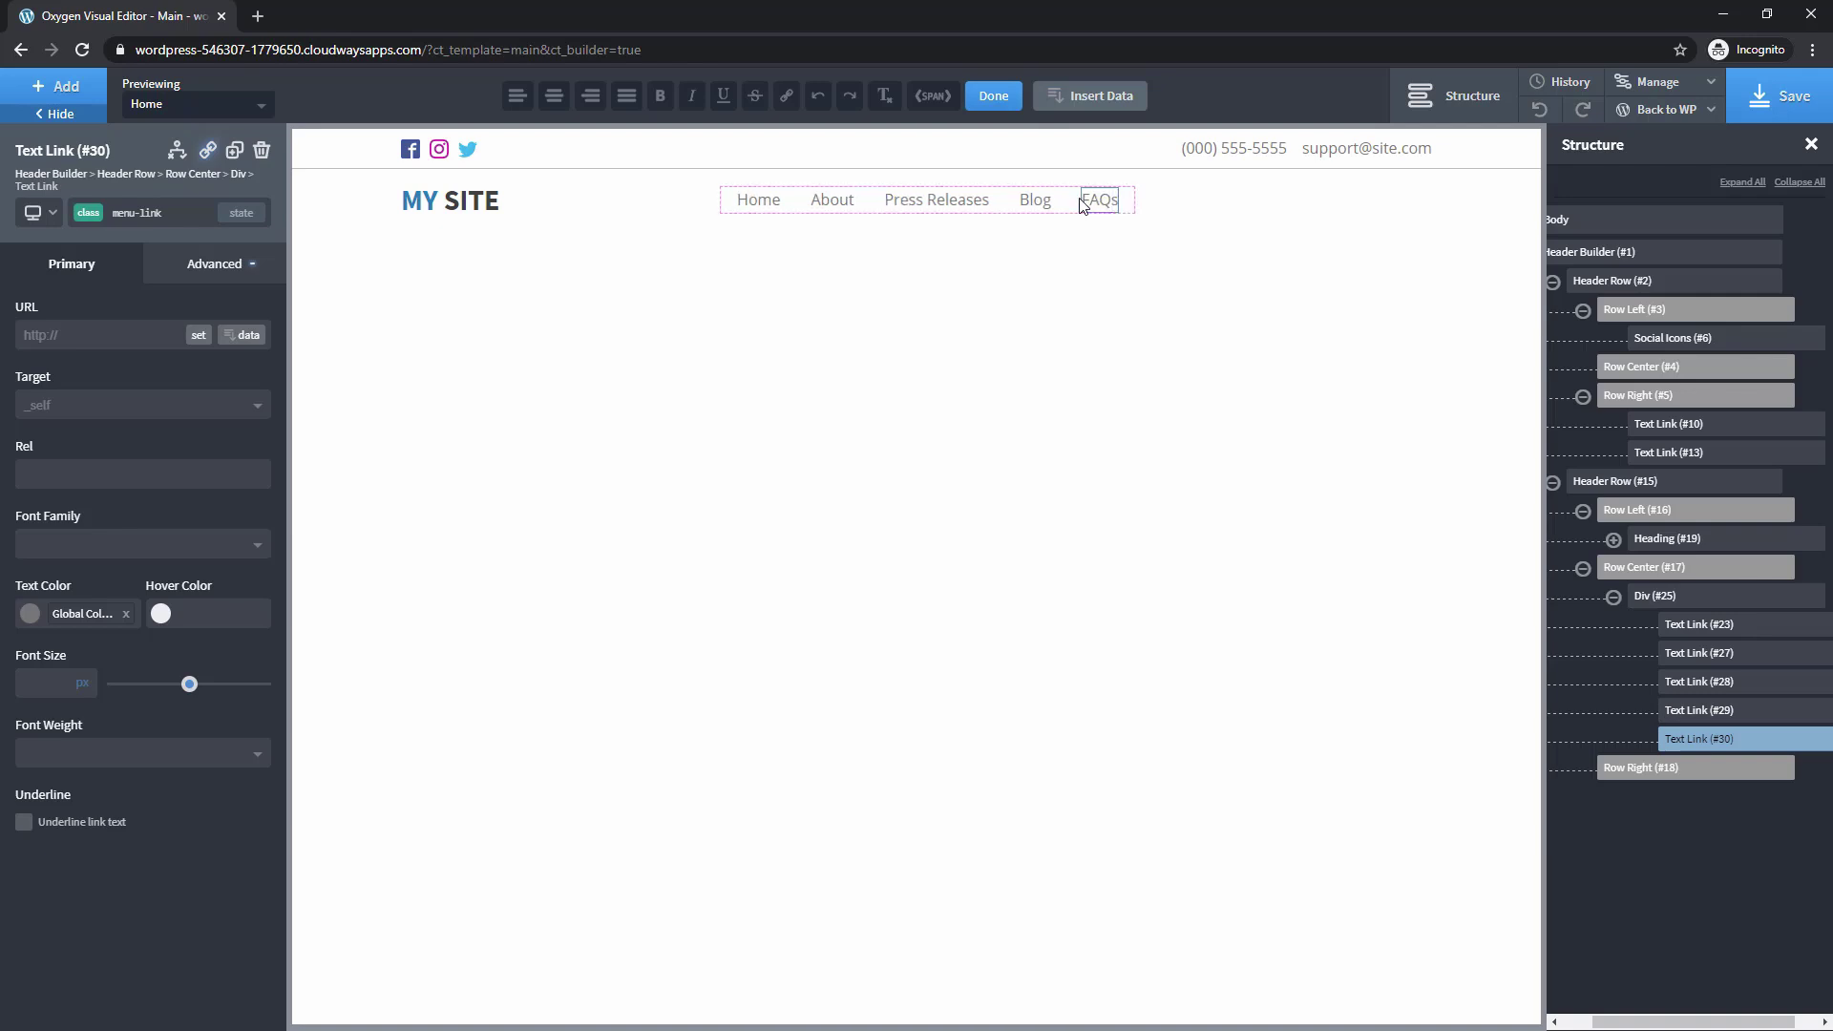
# Link Home to '/' and Press Releases to its existing page
pyautogui.click(754, 200)
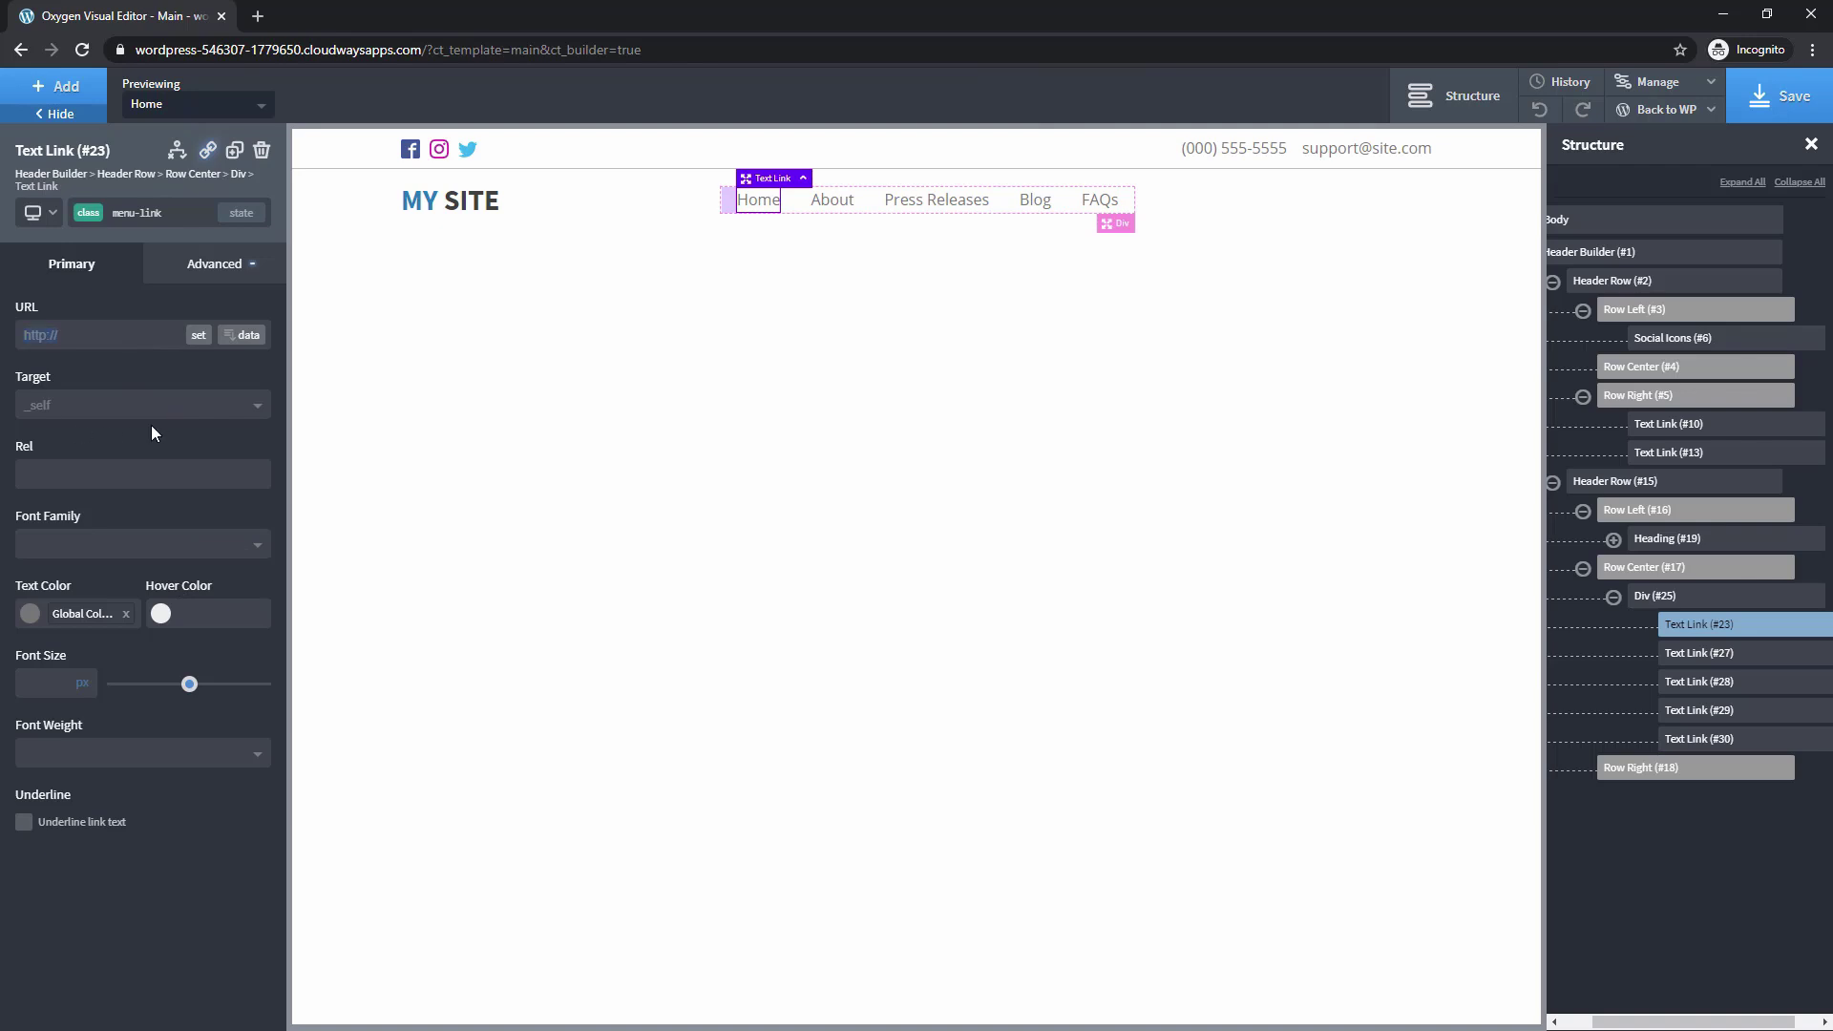
pyautogui.write('/')
pyautogui.click(830, 204)
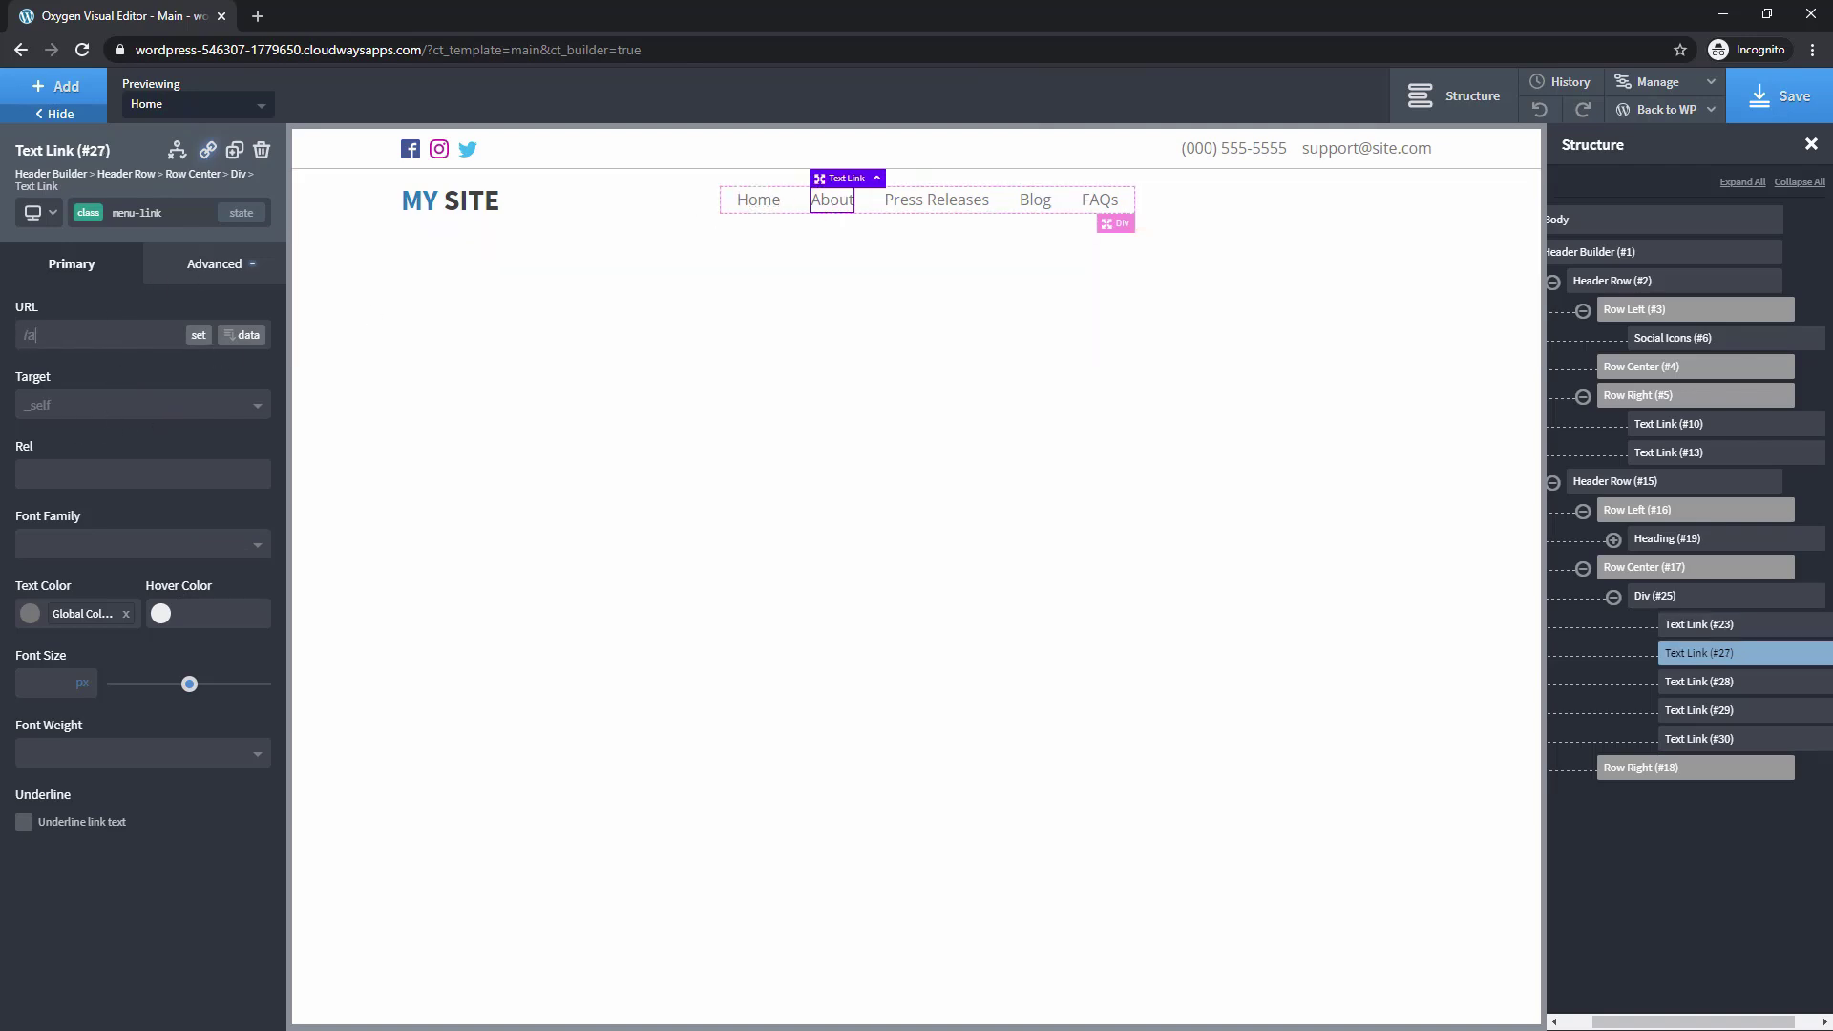
pyautogui.click(942, 204)
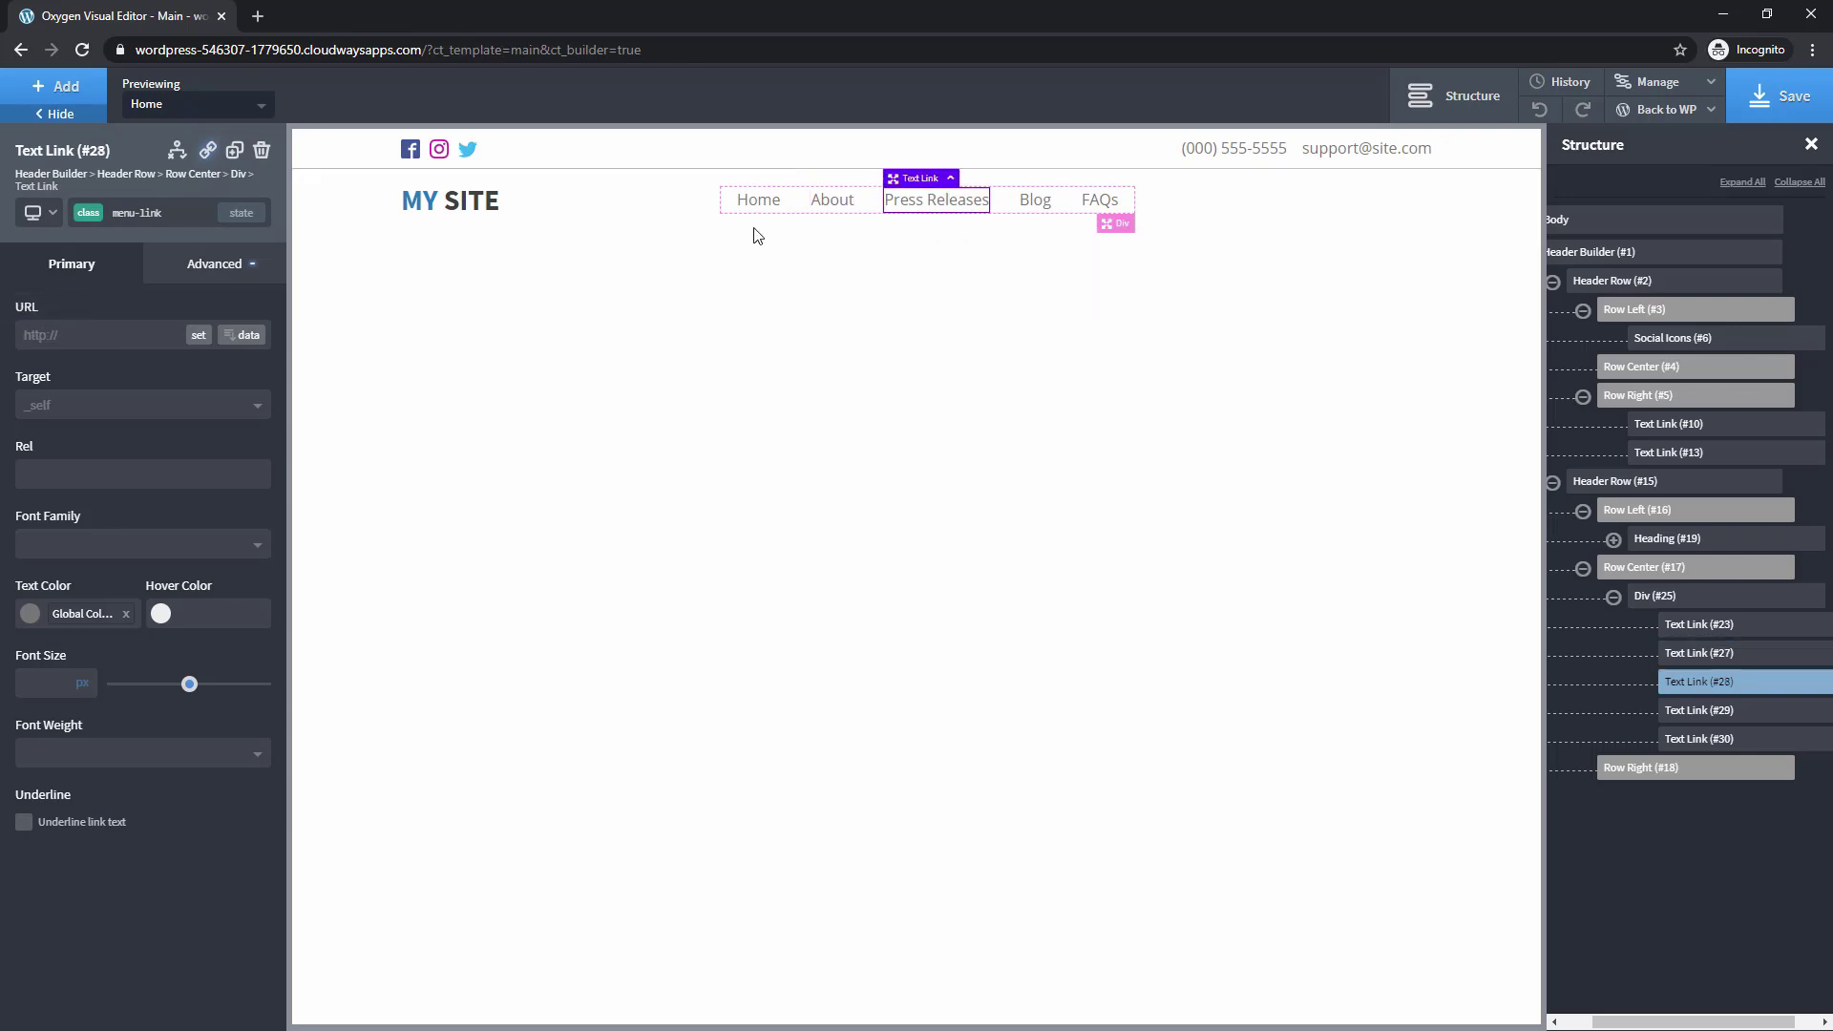
pyautogui.click(197, 335)
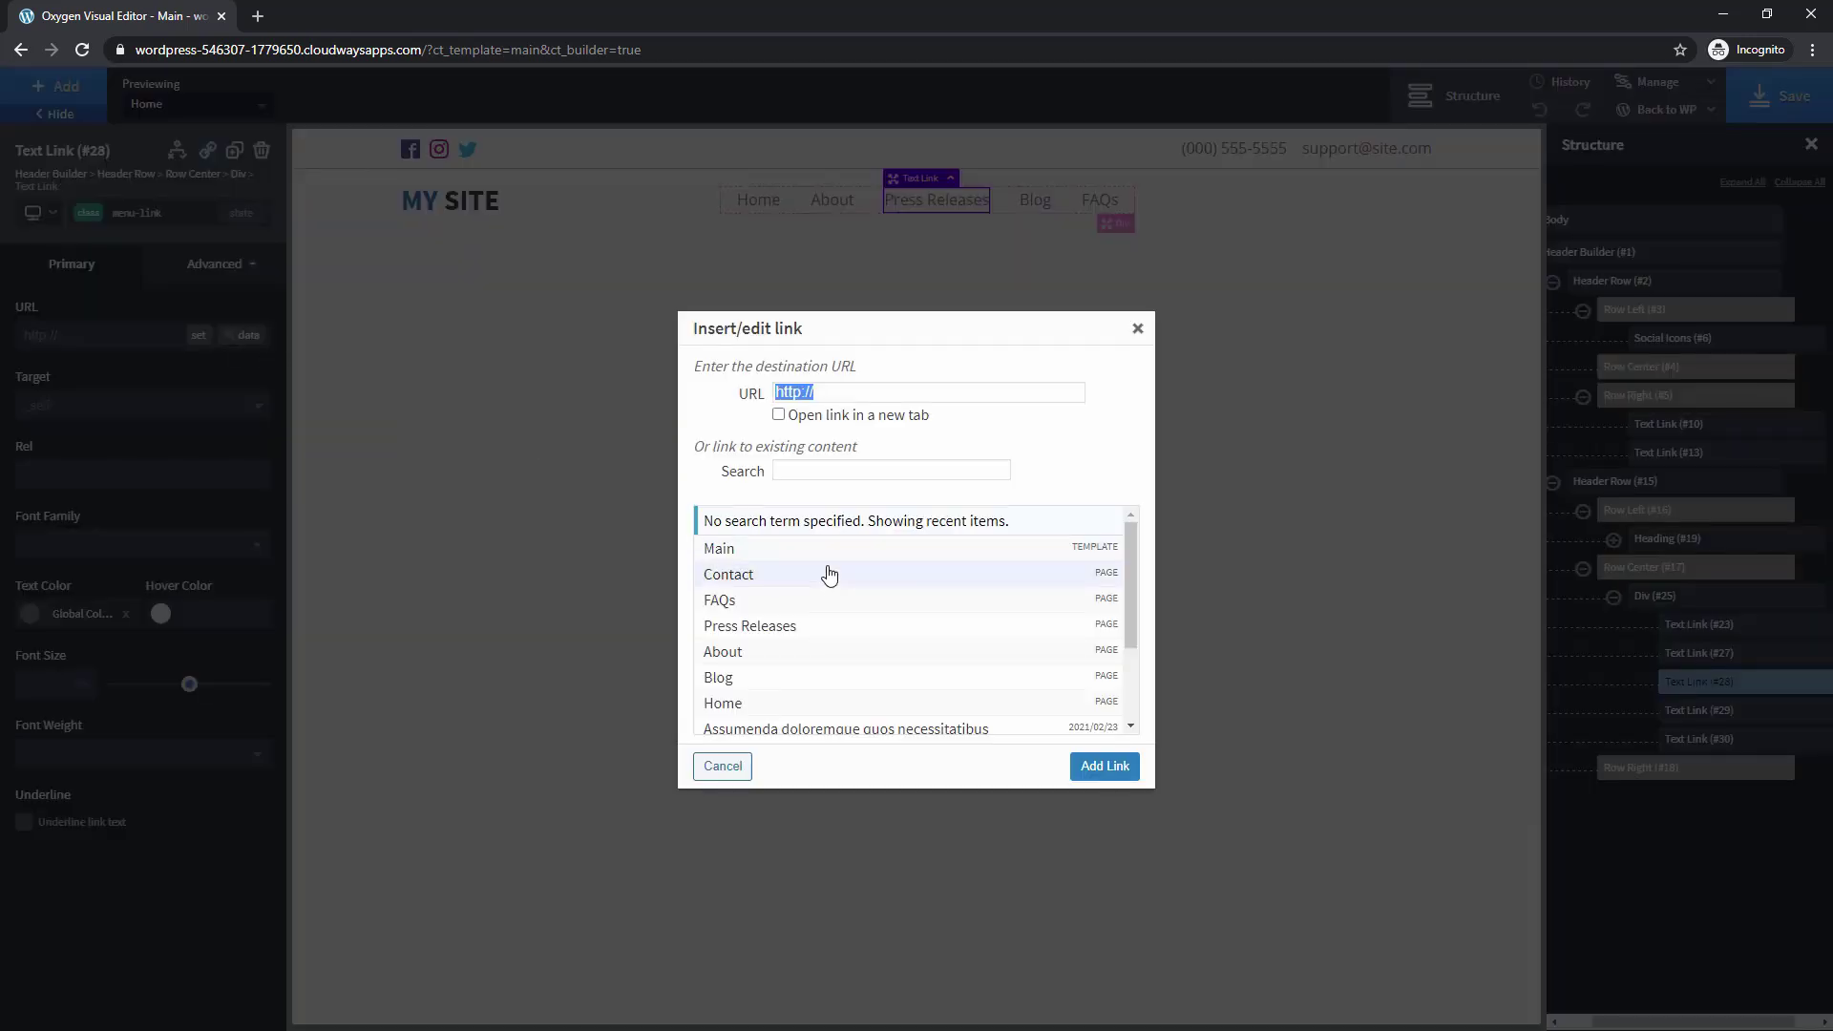
pyautogui.click(775, 627)
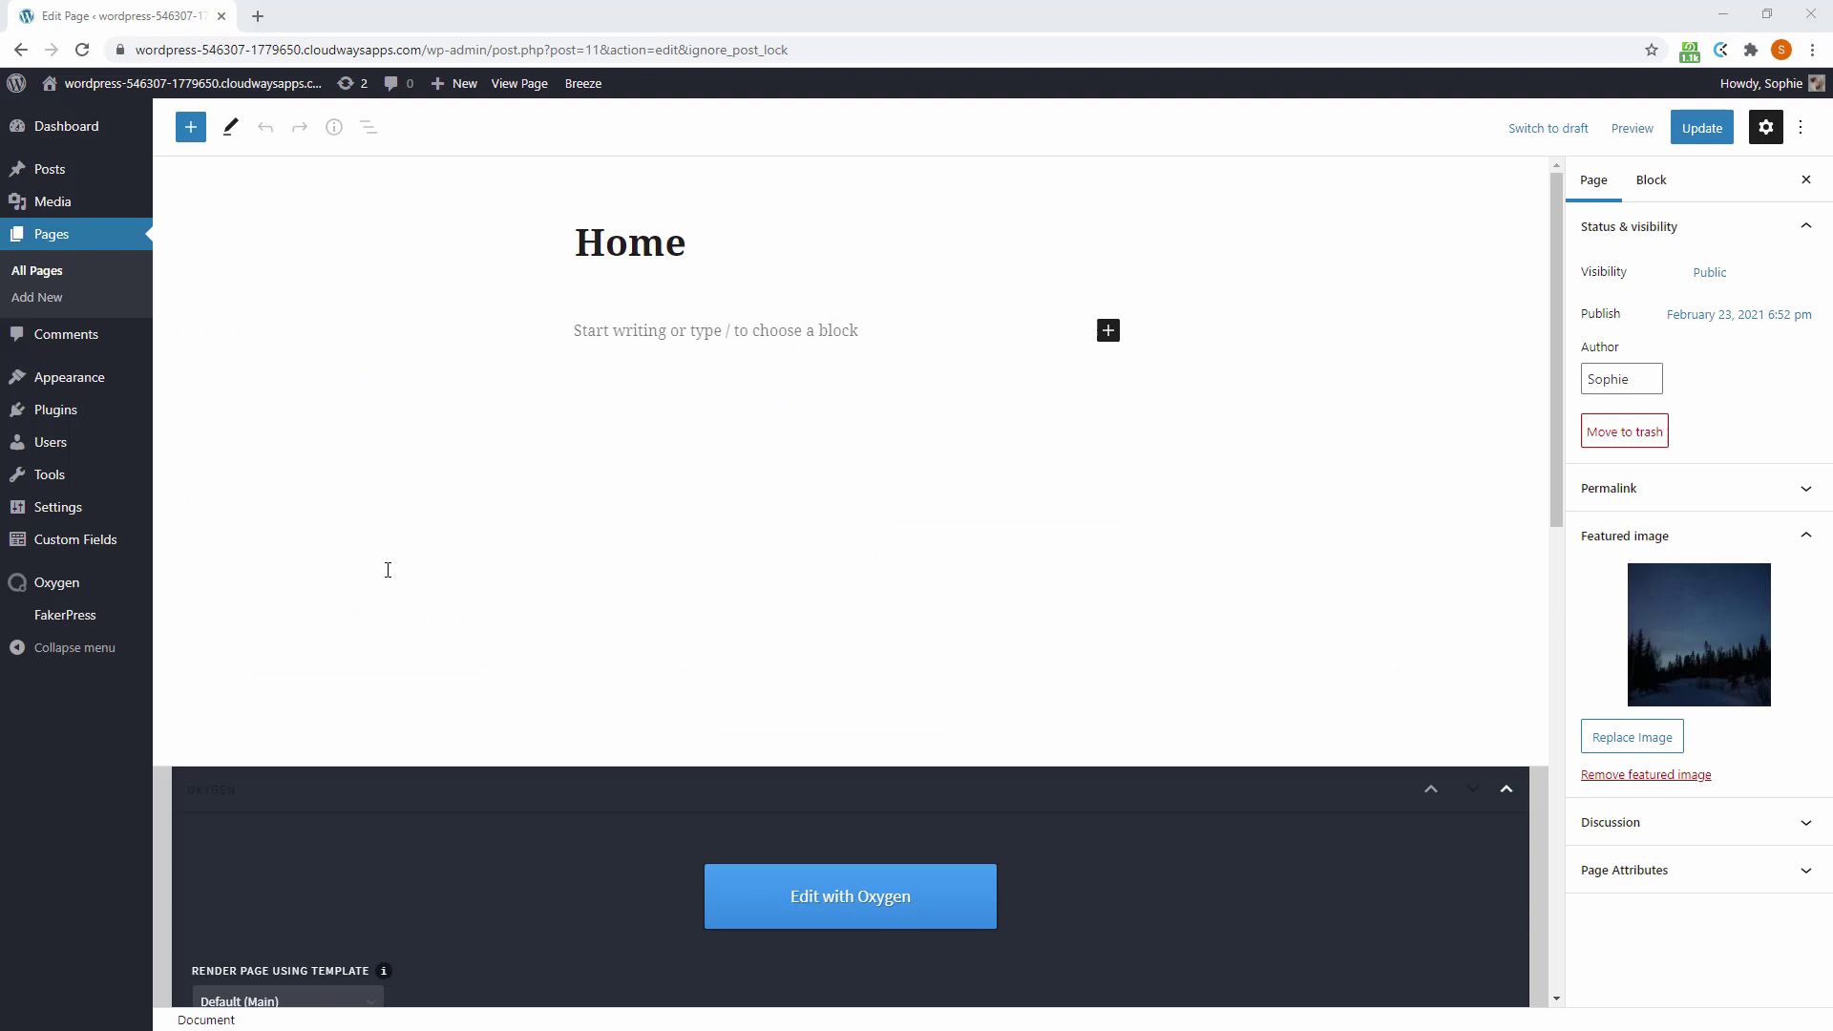
# Add 18 landscape photos (lake, moss, beach, waterfall, forest and more) to the gallery and update the page
pyautogui.scroll(-7, 396, 558)
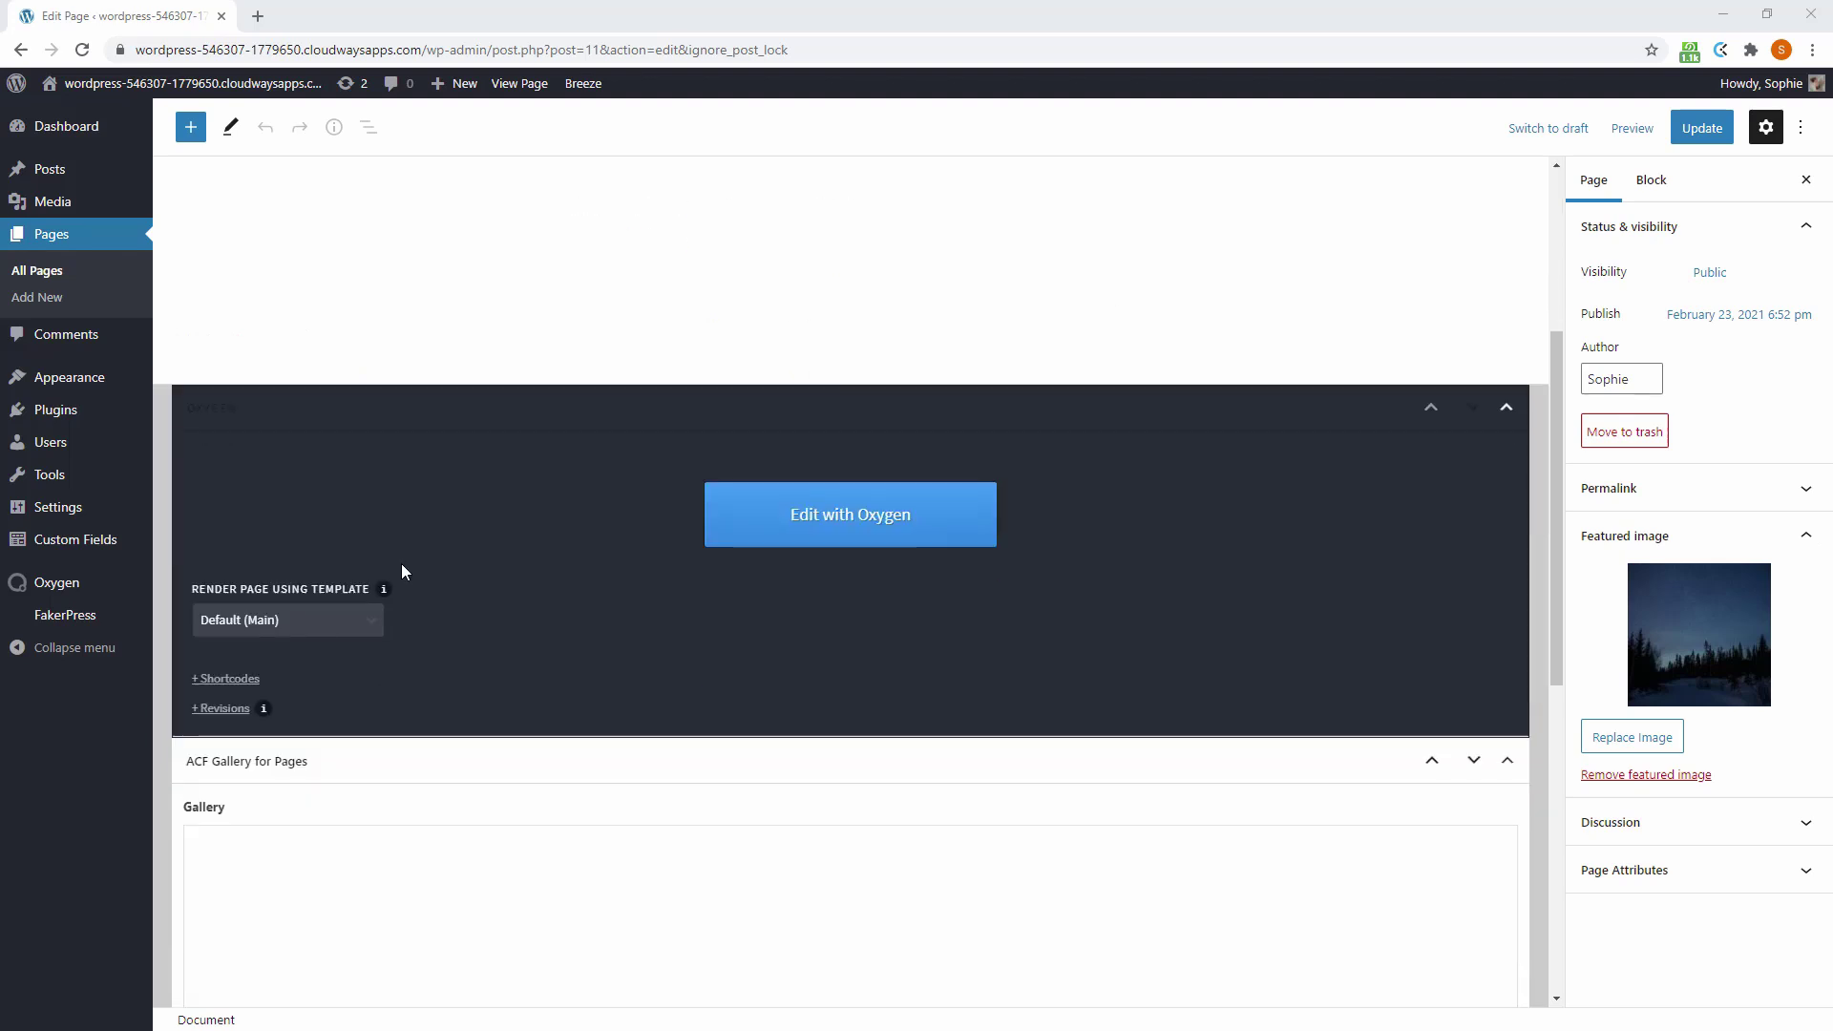
pyautogui.click(246, 900)
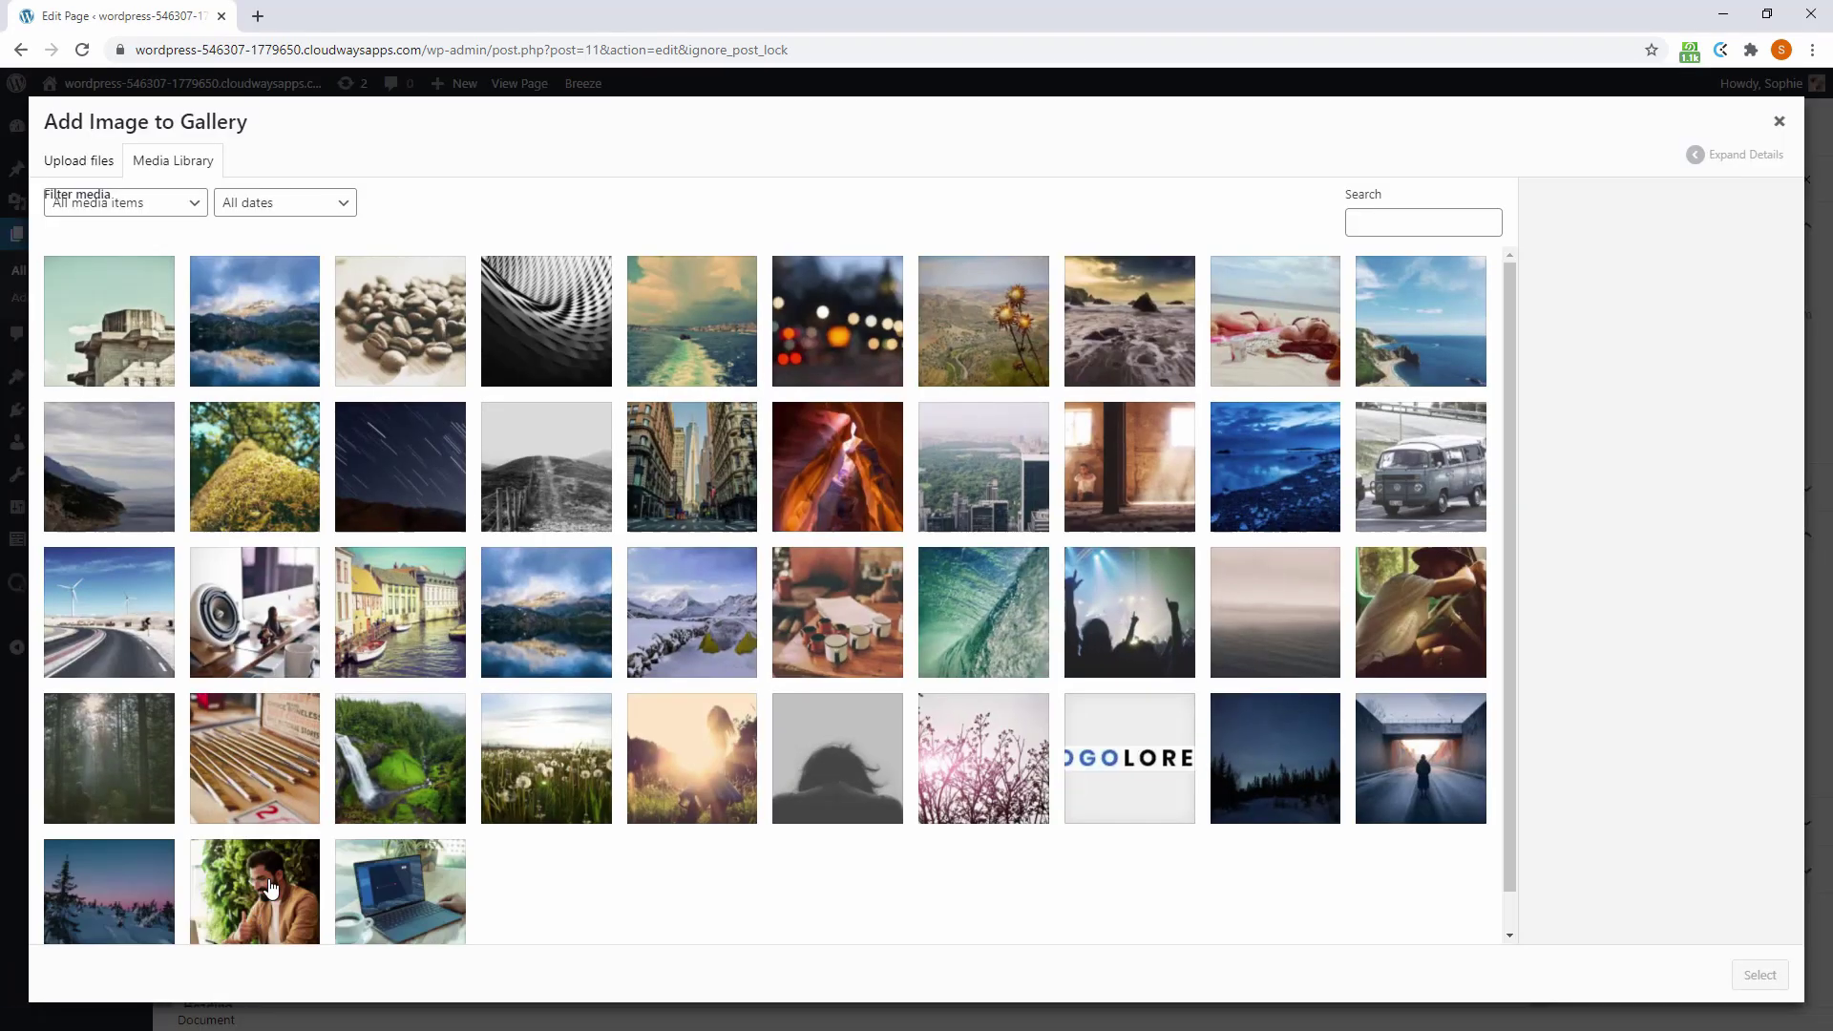
pyautogui.click(250, 354)
pyautogui.click(253, 458)
pyautogui.click(411, 348)
pyautogui.click(449, 444)
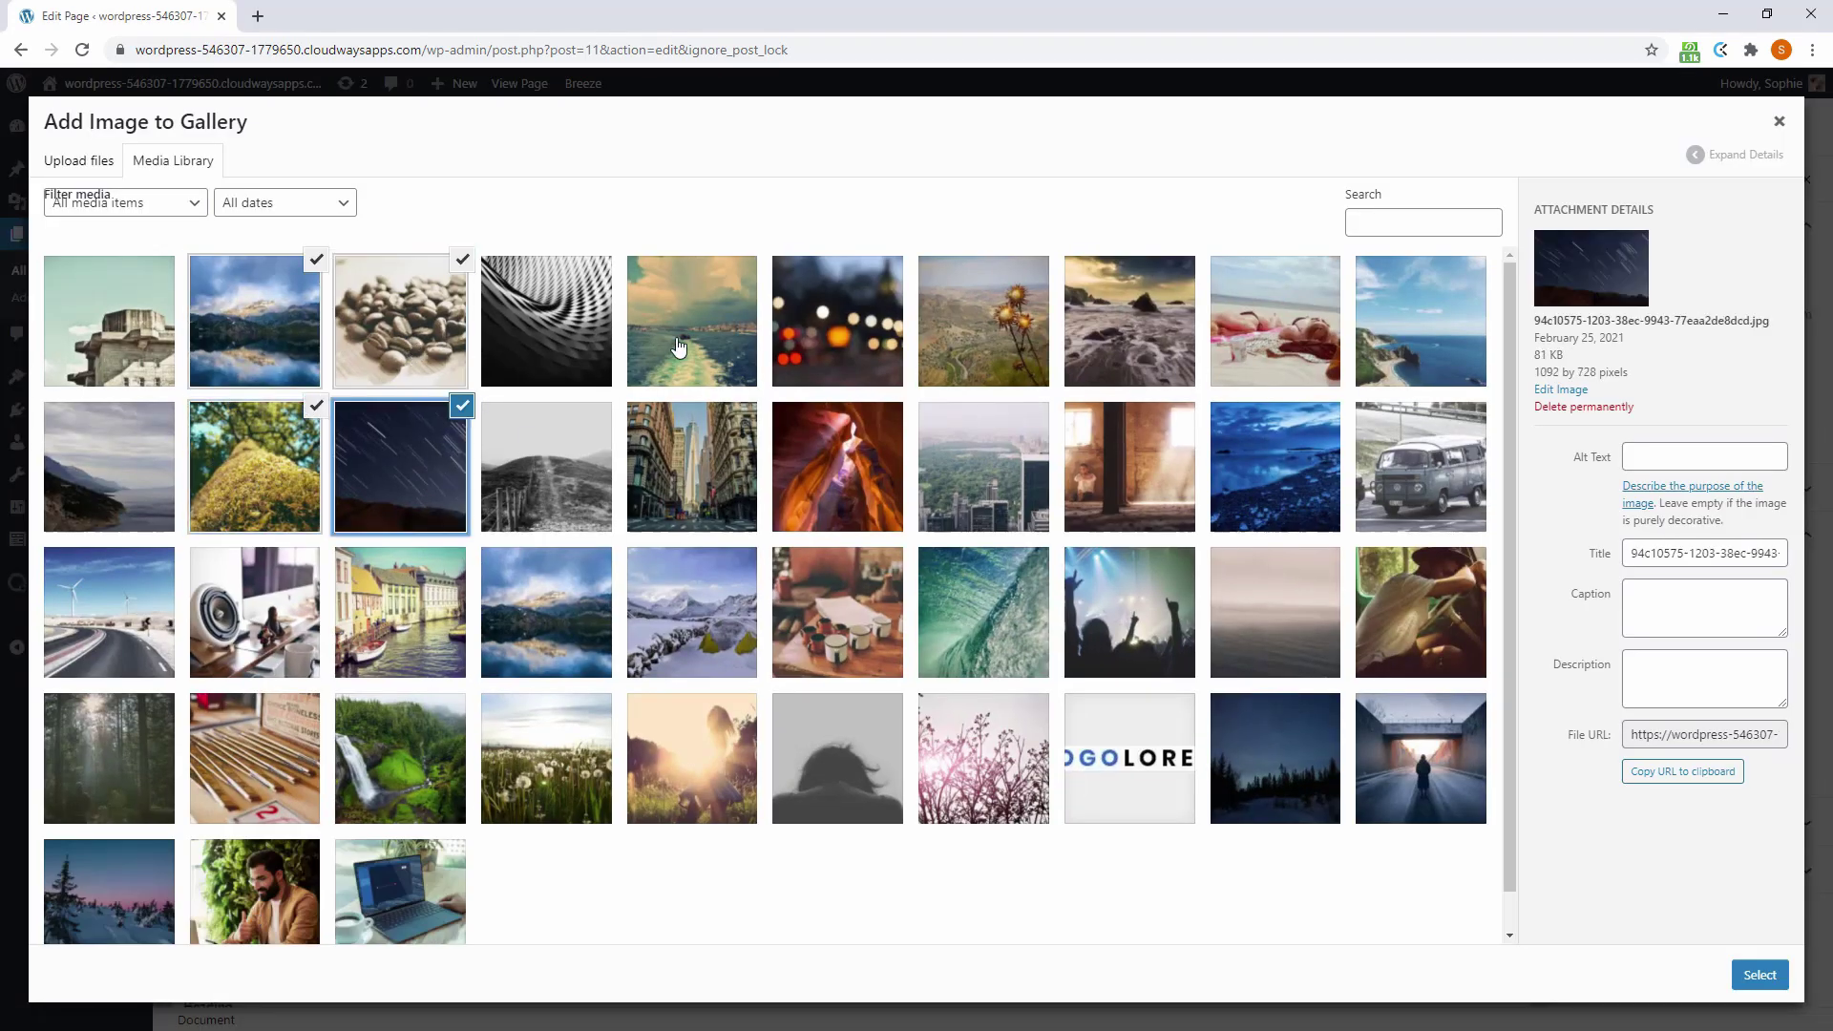
pyautogui.click(697, 329)
pyautogui.click(842, 329)
pyautogui.click(983, 324)
pyautogui.click(1129, 325)
pyautogui.click(1275, 324)
pyautogui.click(1420, 324)
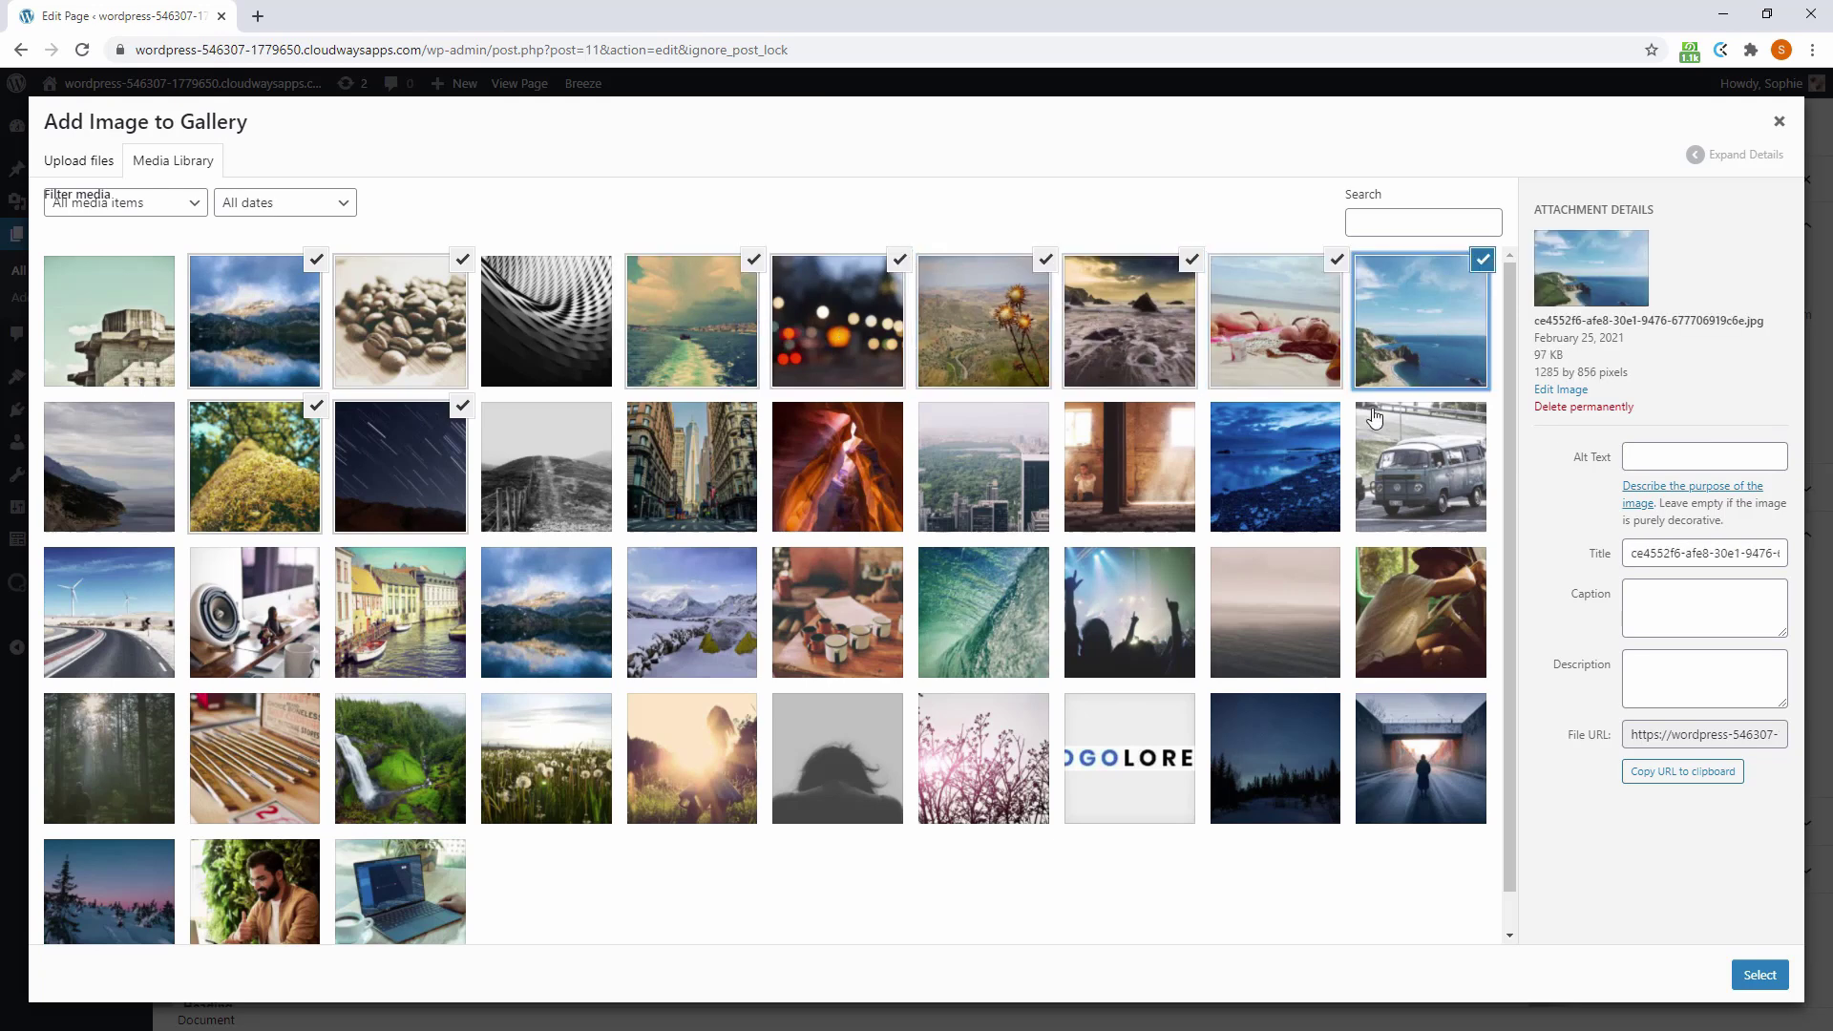
pyautogui.click(1274, 467)
pyautogui.click(961, 491)
pyautogui.click(983, 611)
pyautogui.click(649, 653)
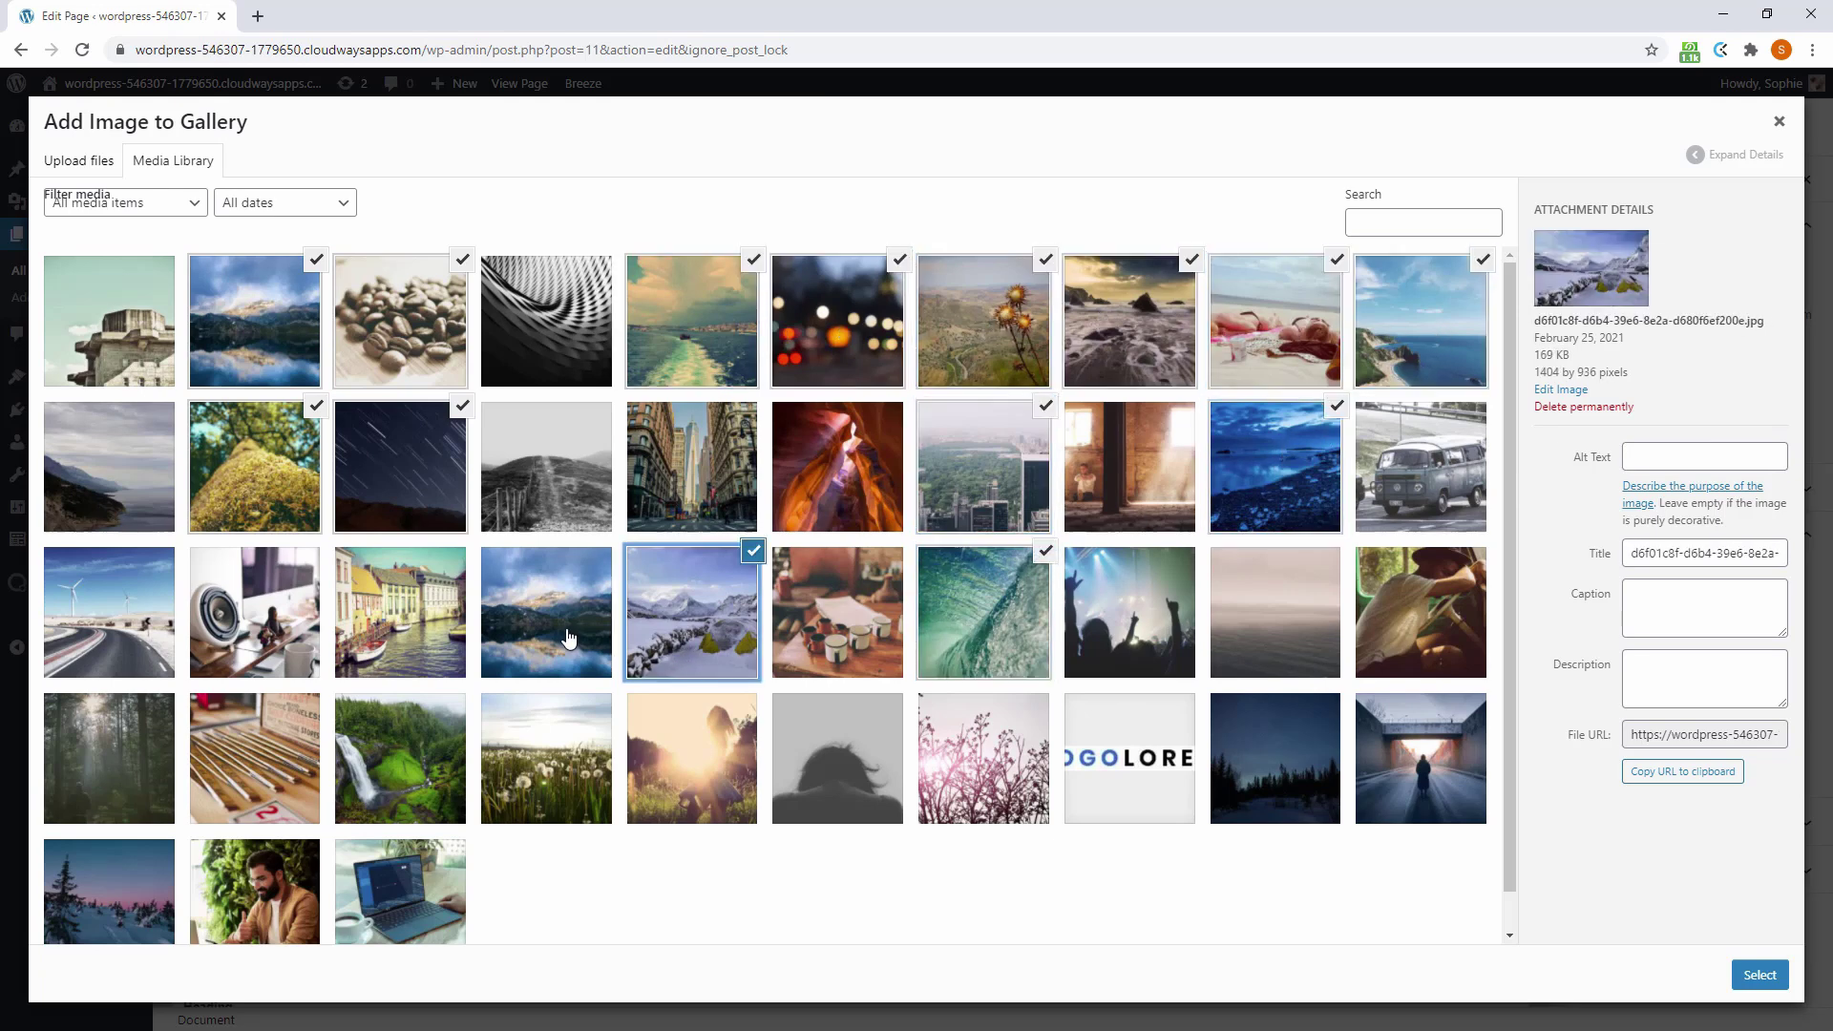
pyautogui.click(570, 639)
pyautogui.click(406, 751)
pyautogui.click(107, 768)
pyautogui.click(127, 915)
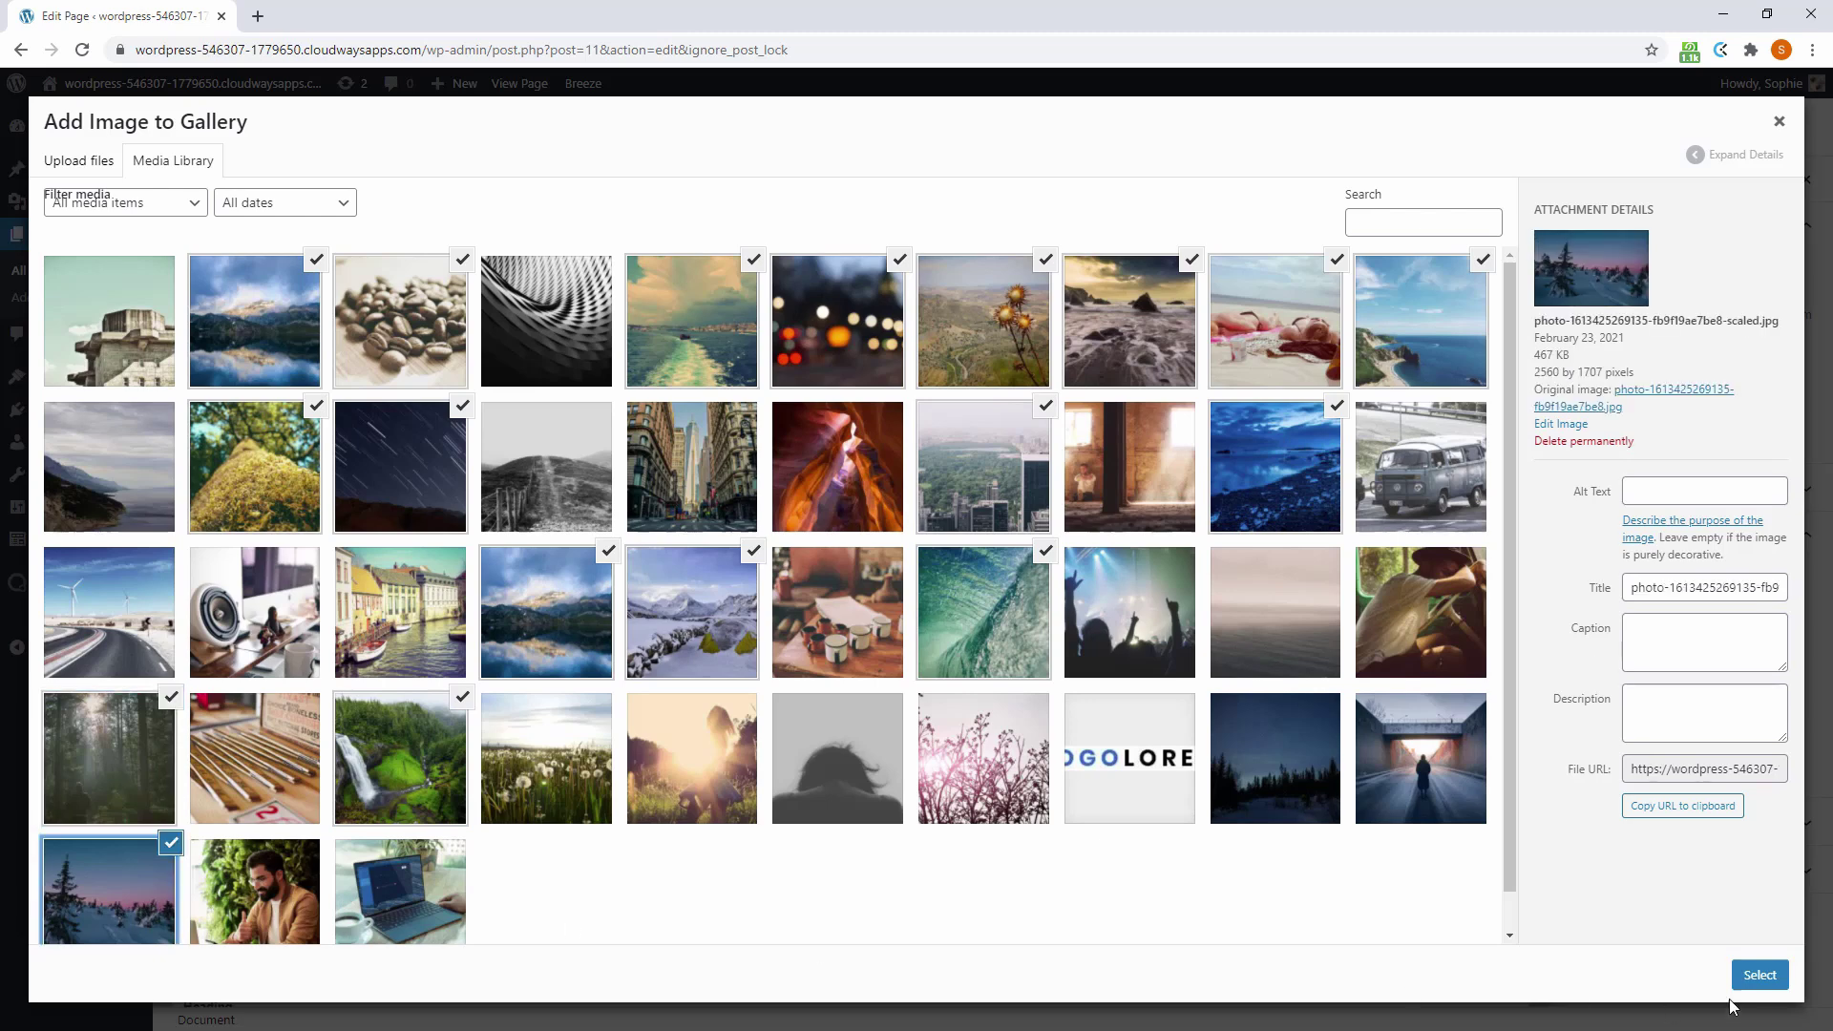
pyautogui.click(1759, 977)
pyautogui.click(1692, 127)
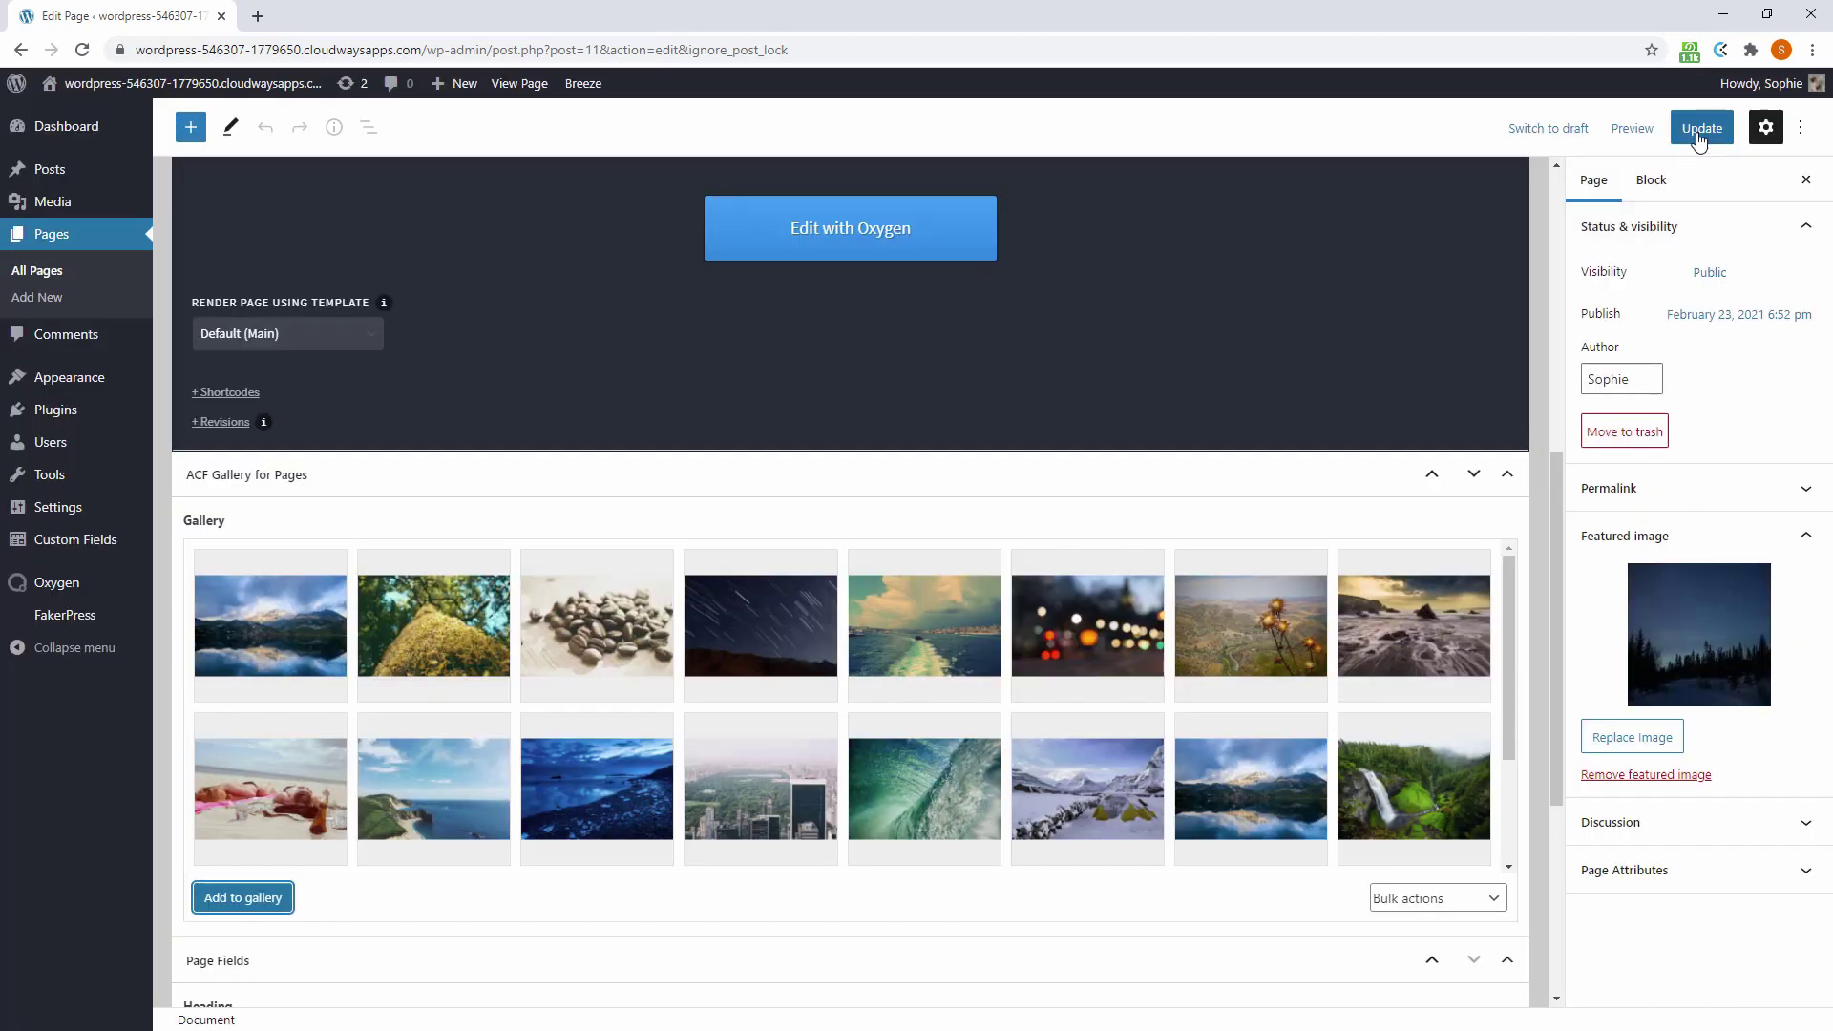
# Upload slick-gallery.zip from Downloads, install it and activate the Slick Gallery plugin
pyautogui.moveTo(76, 412)
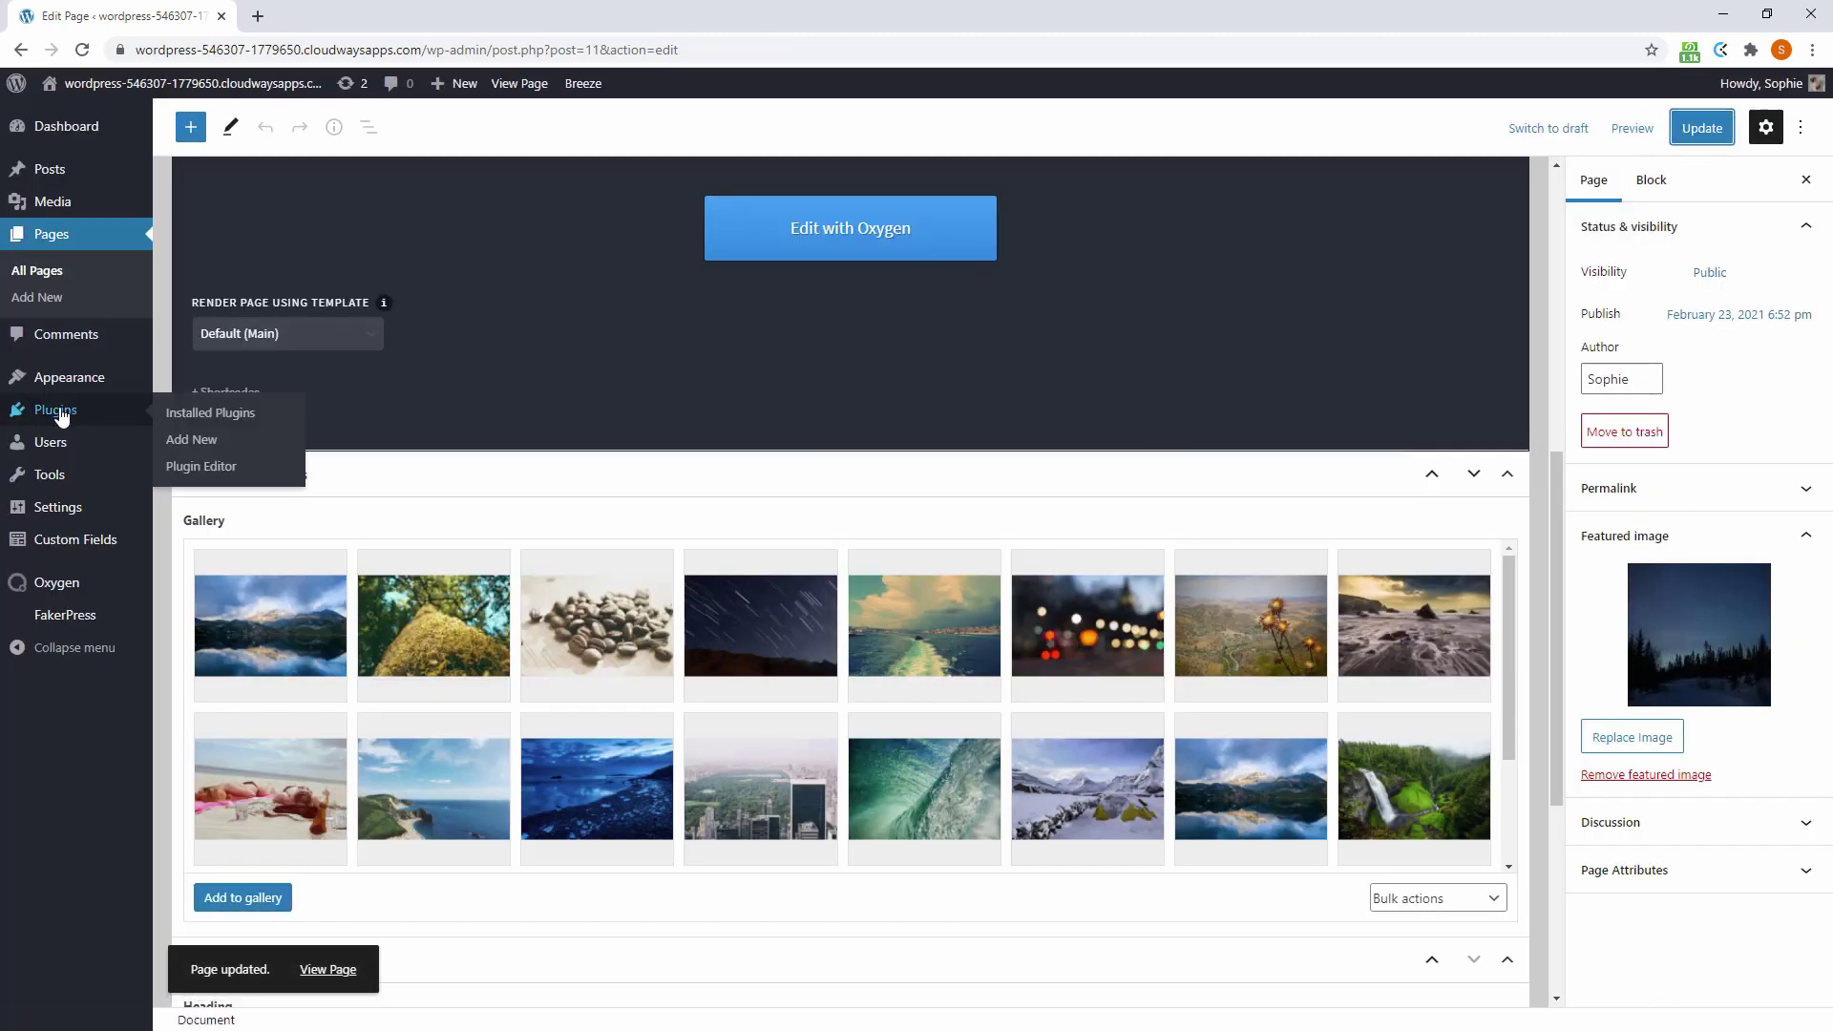
pyautogui.click(190, 441)
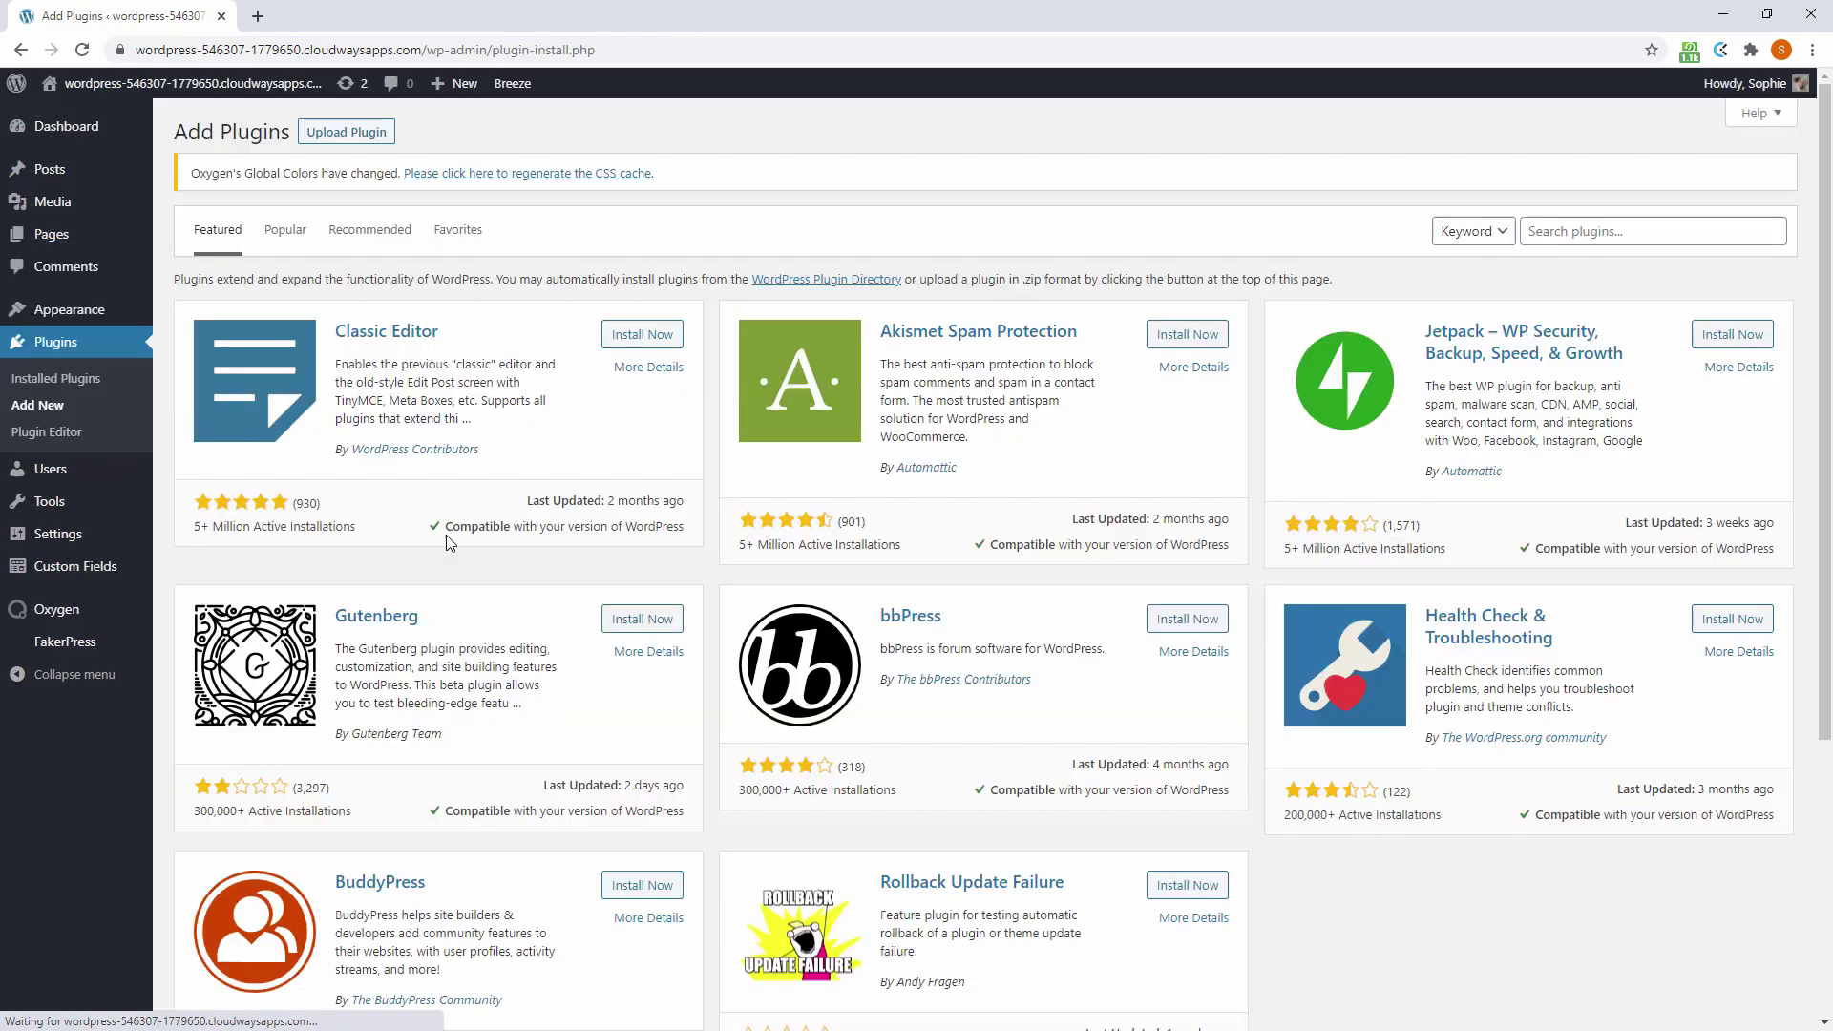
pyautogui.click(344, 134)
pyautogui.click(857, 360)
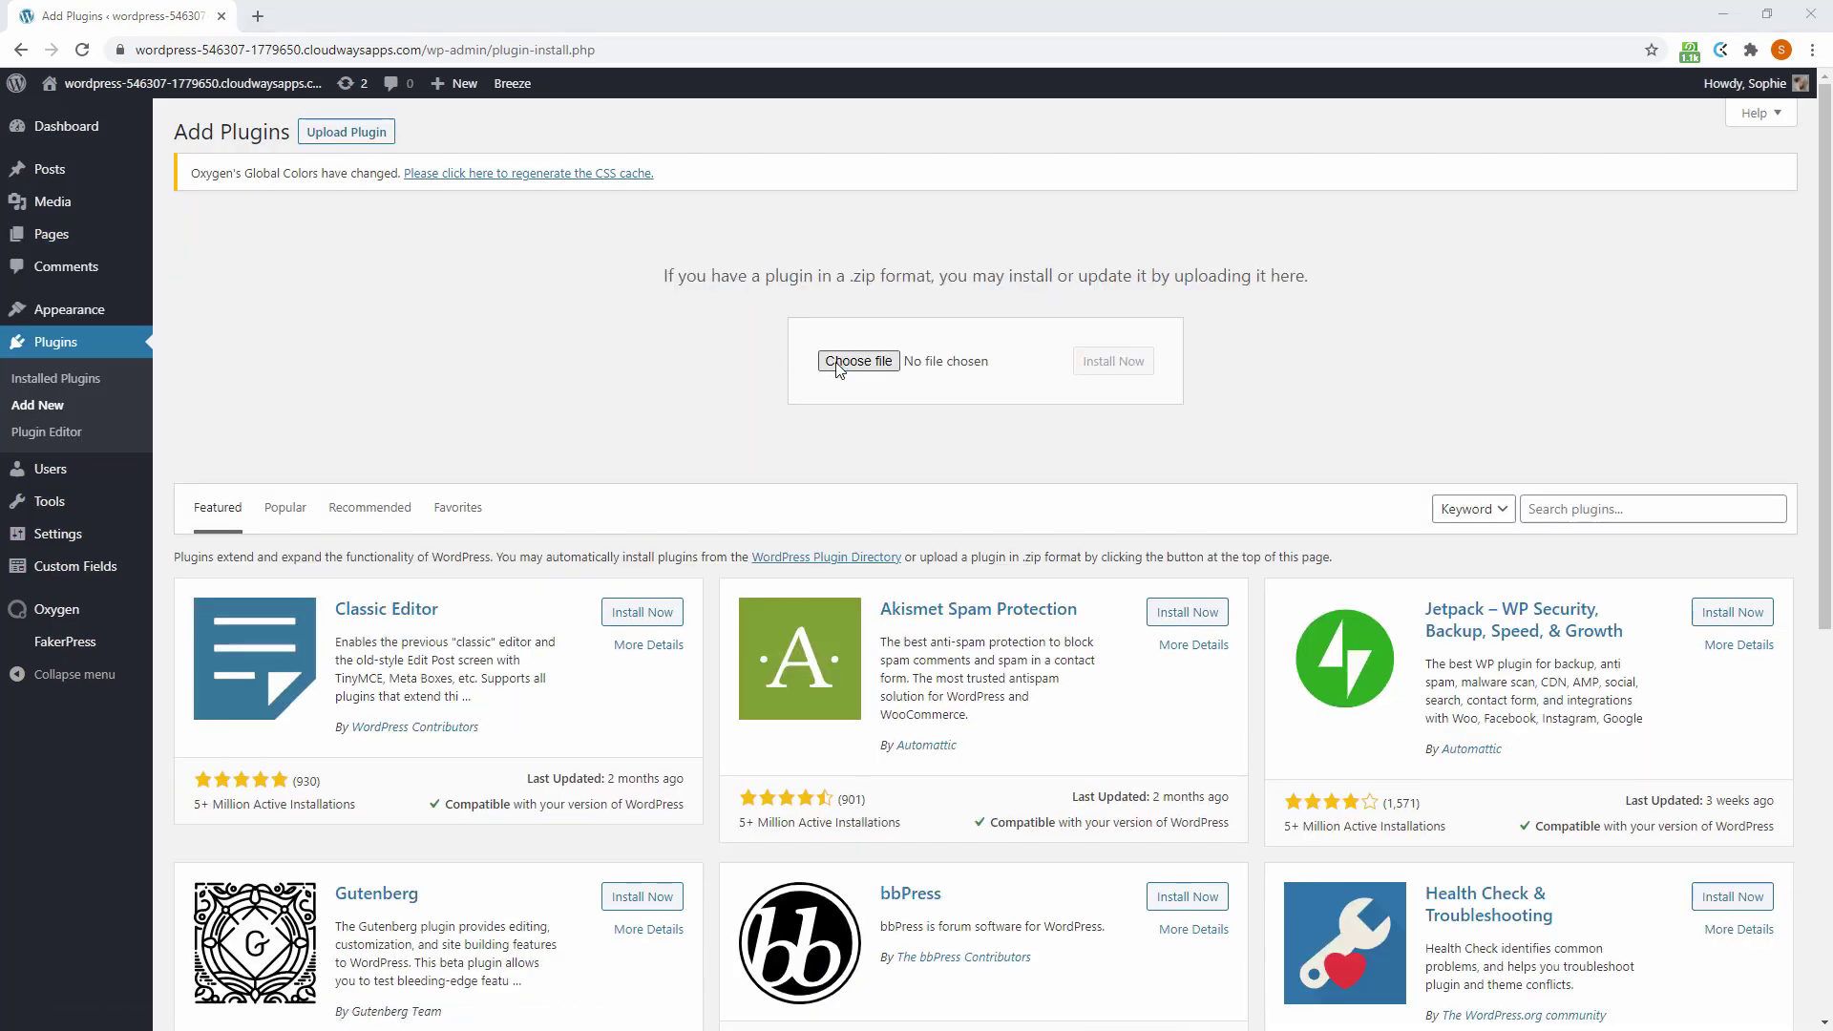
pyautogui.scroll(5, 77, 286)
pyautogui.click(86, 171)
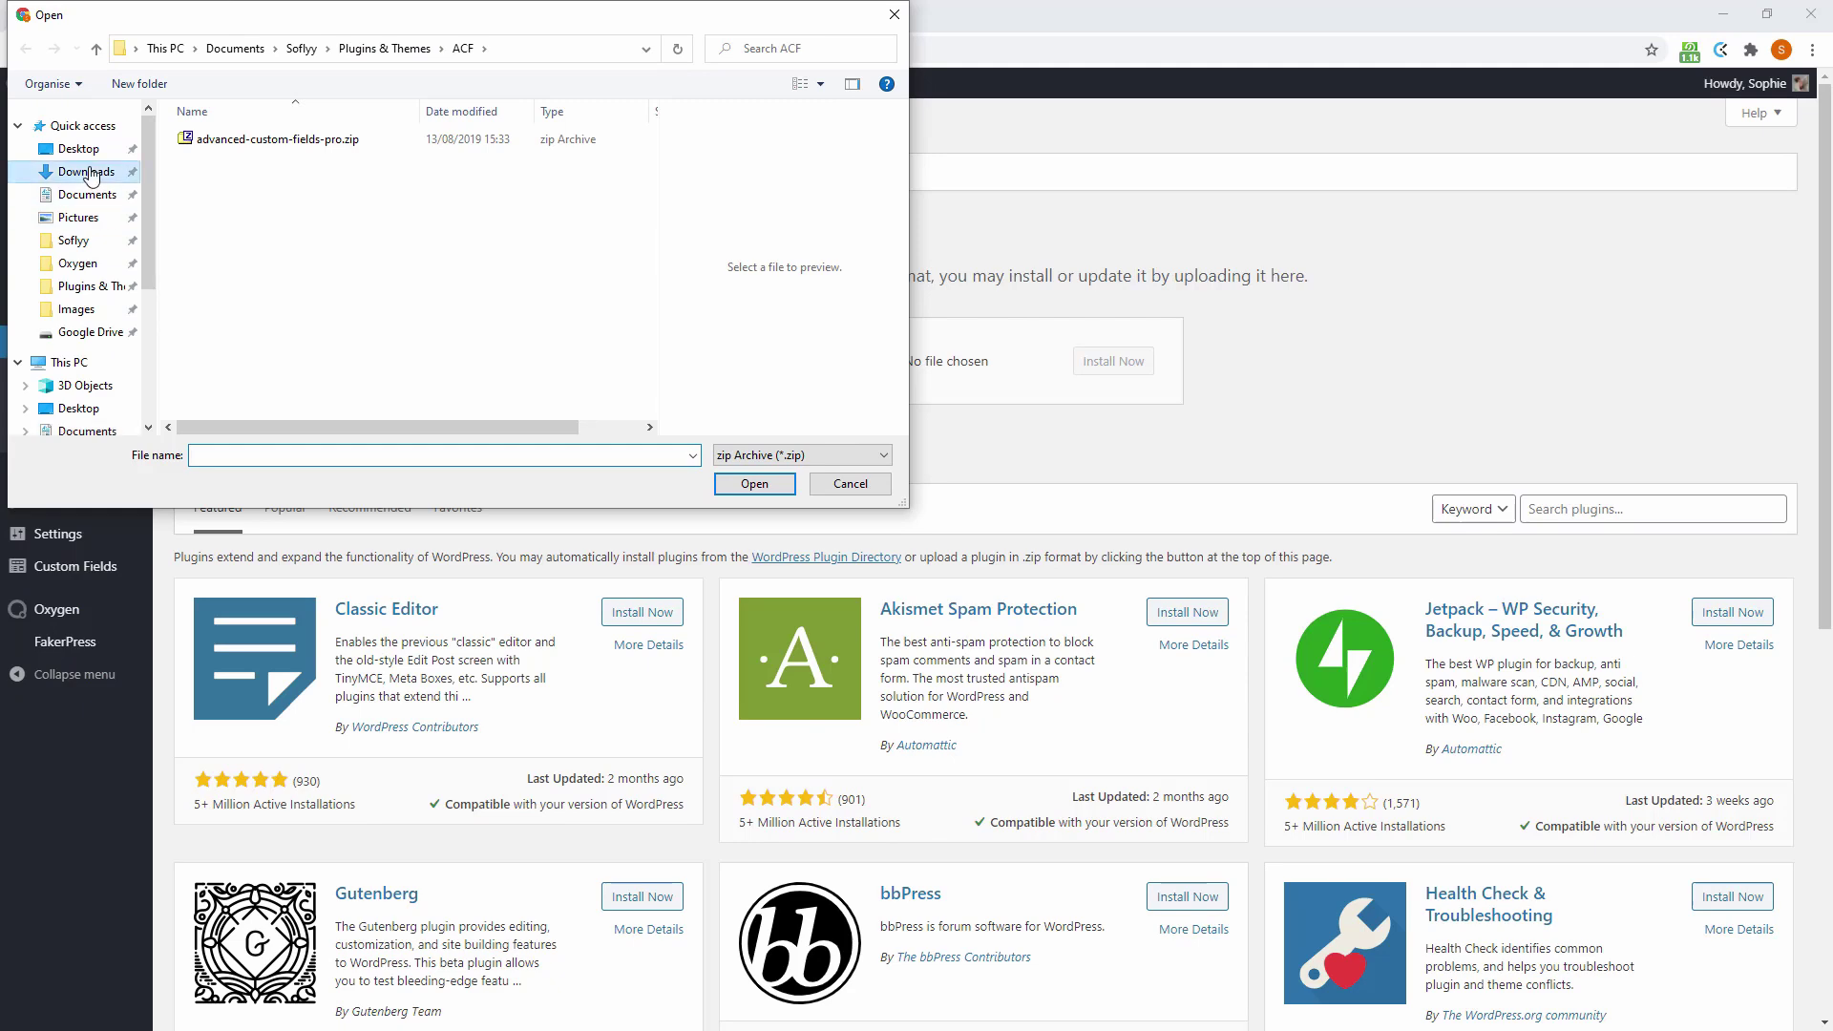
pyautogui.doubleClick(270, 168)
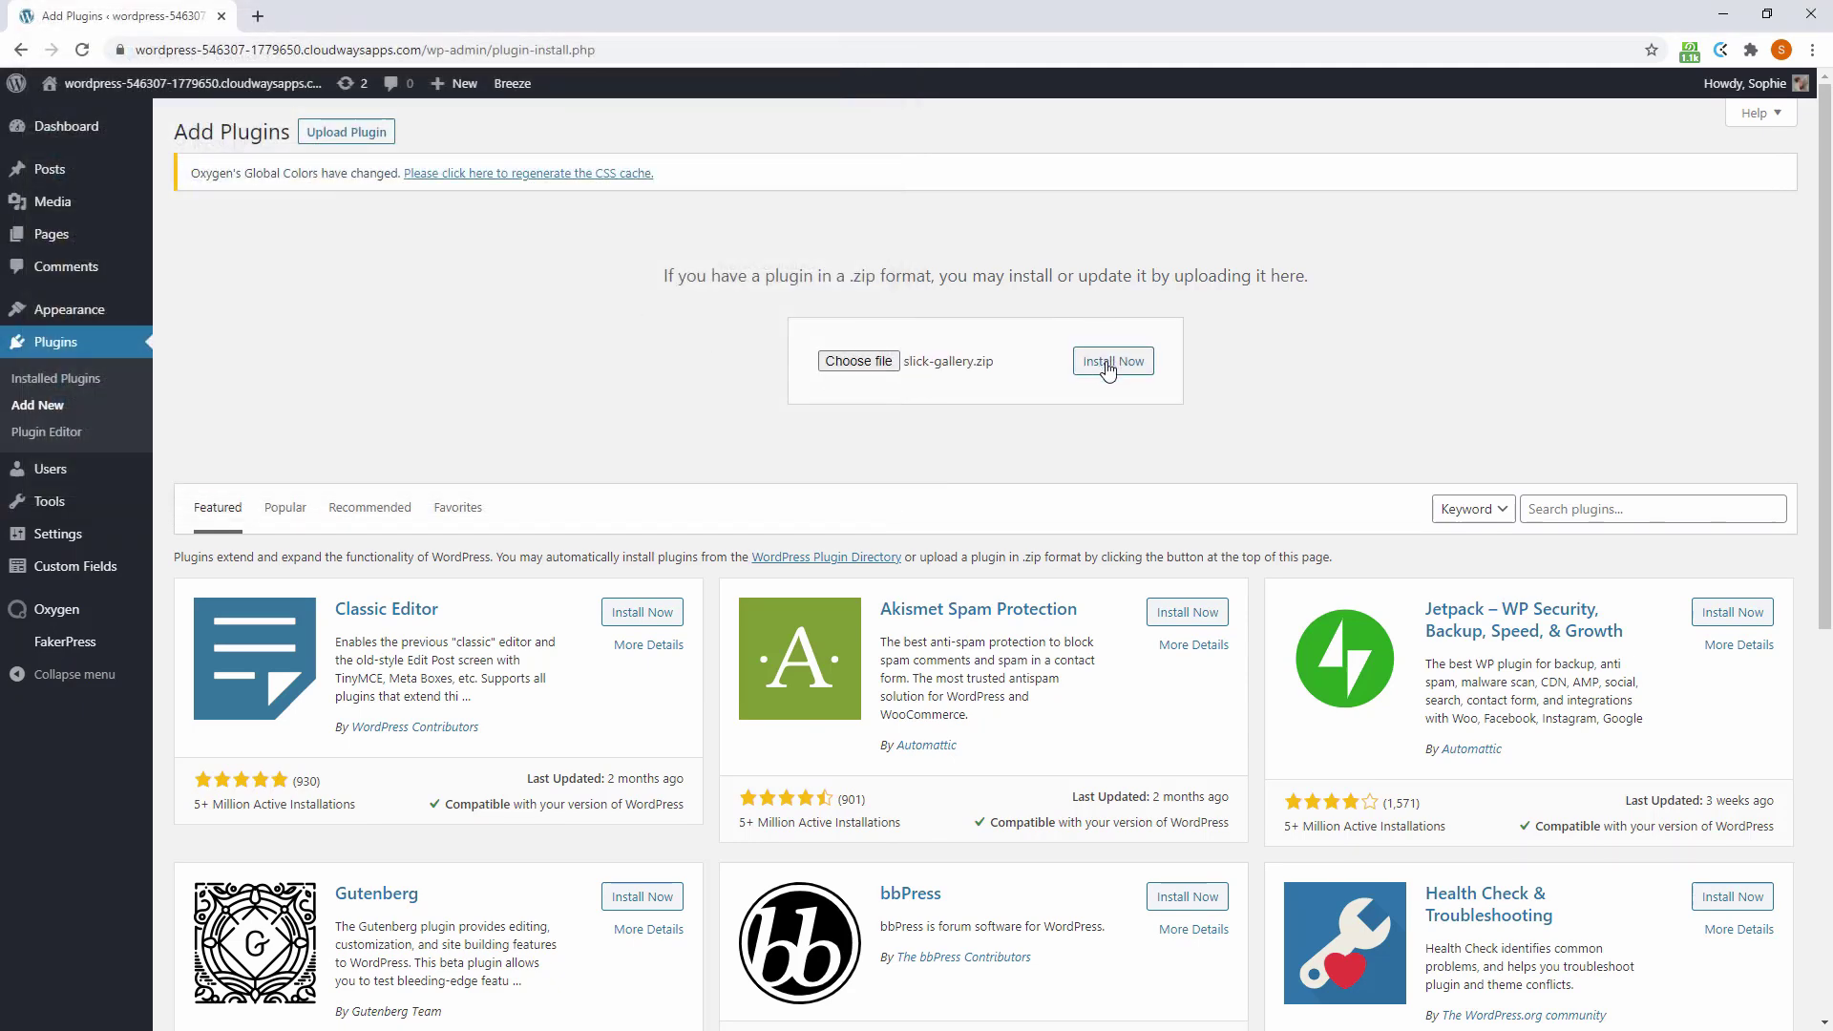
pyautogui.click(1106, 365)
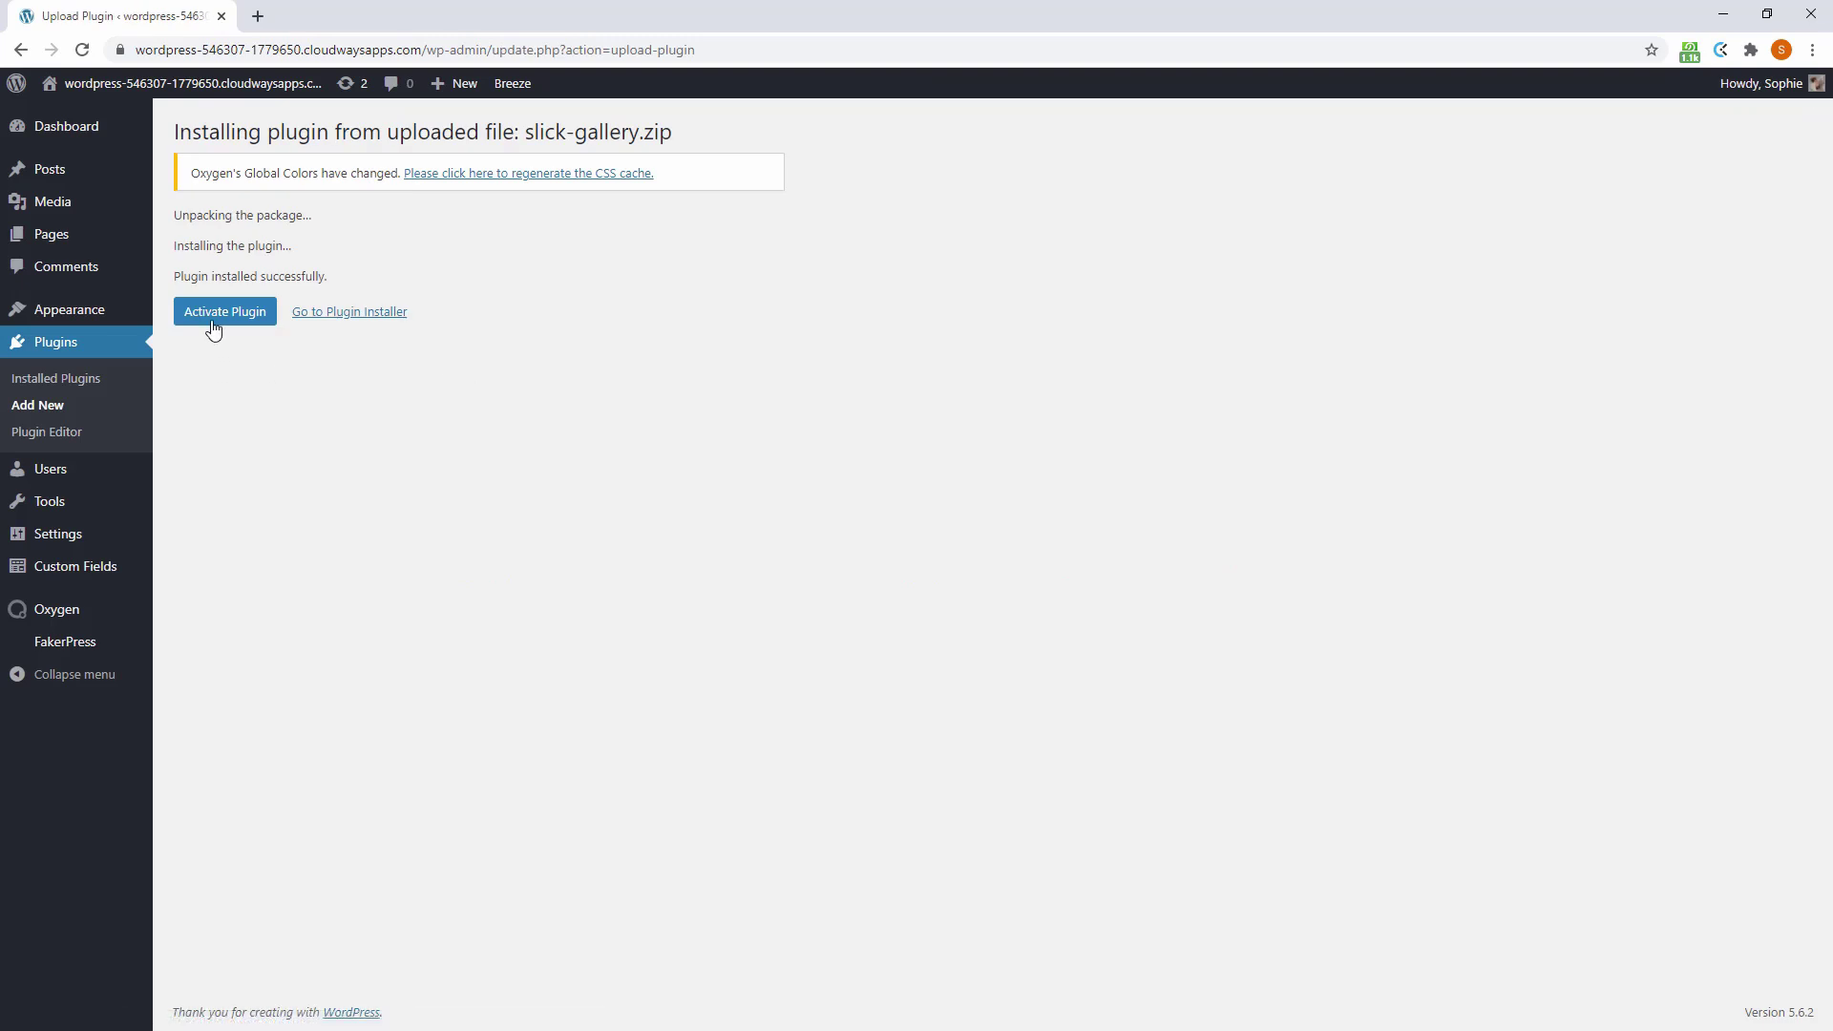
pyautogui.click(217, 321)
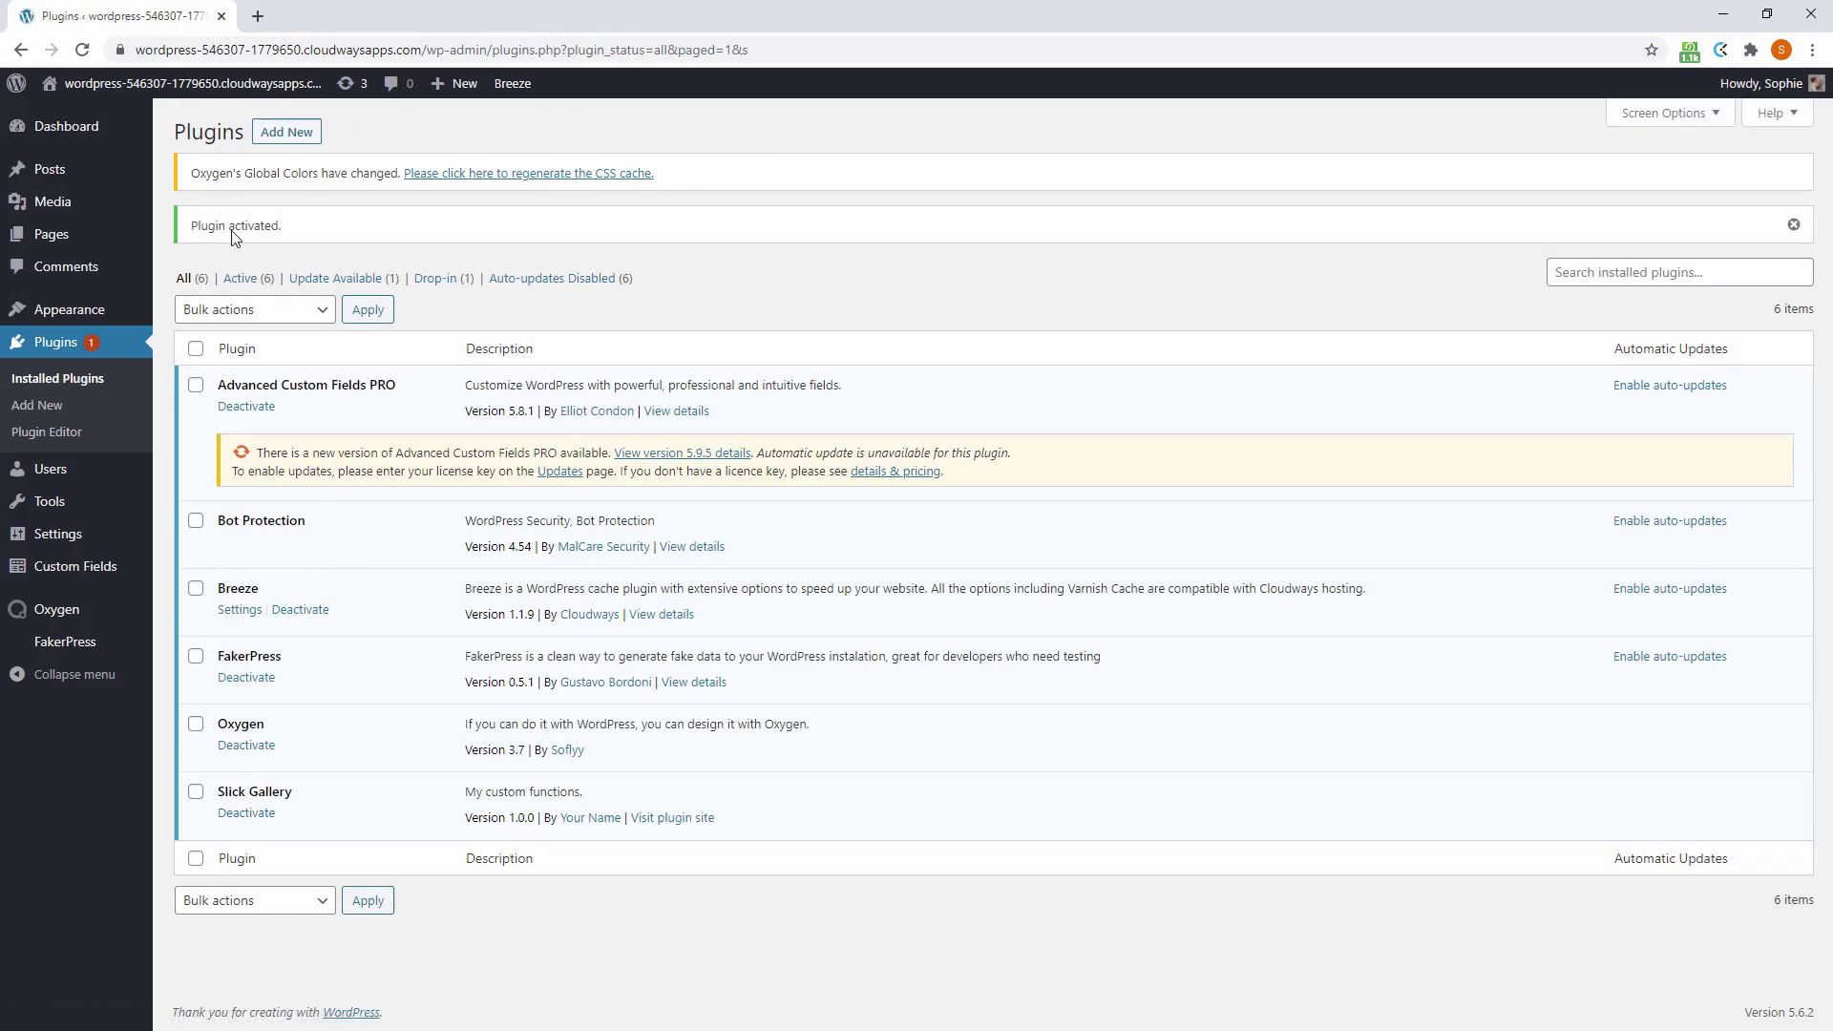
# Open the Home page in Oxygen and add a new section with a heading below the hero
pyautogui.moveTo(49, 246)
pyautogui.click(199, 237)
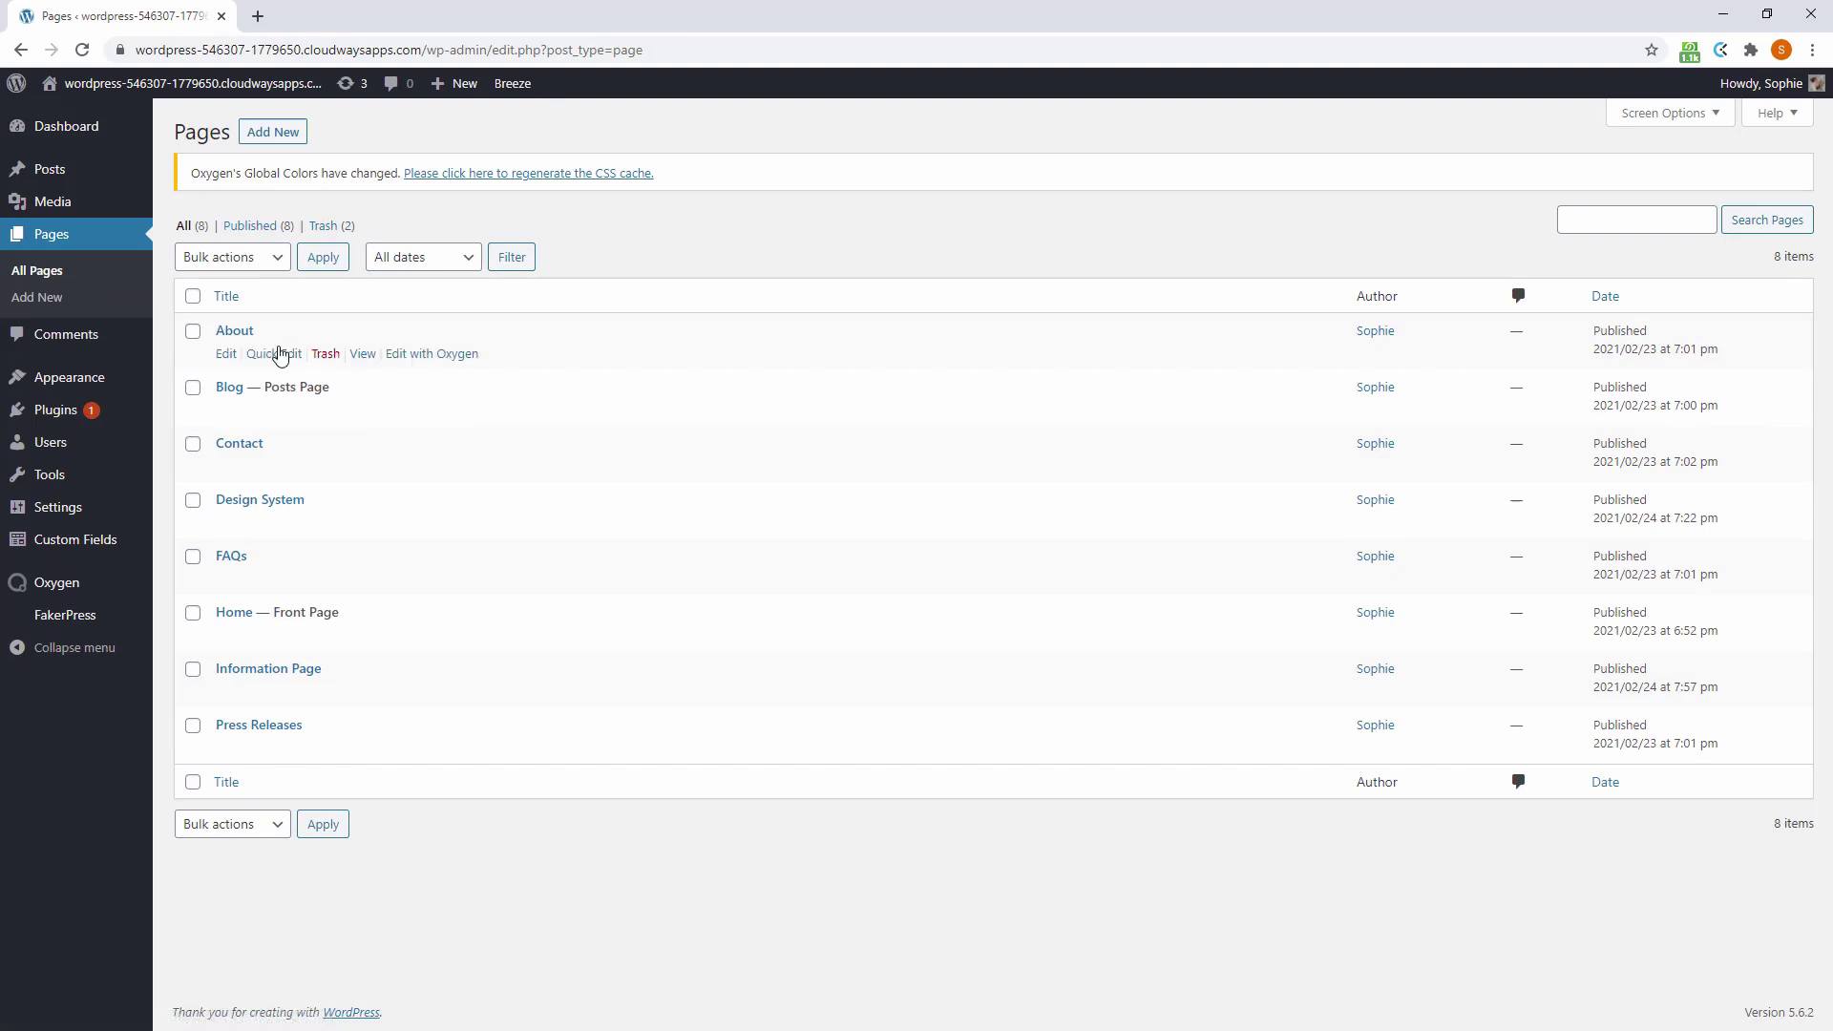
pyautogui.click(234, 612)
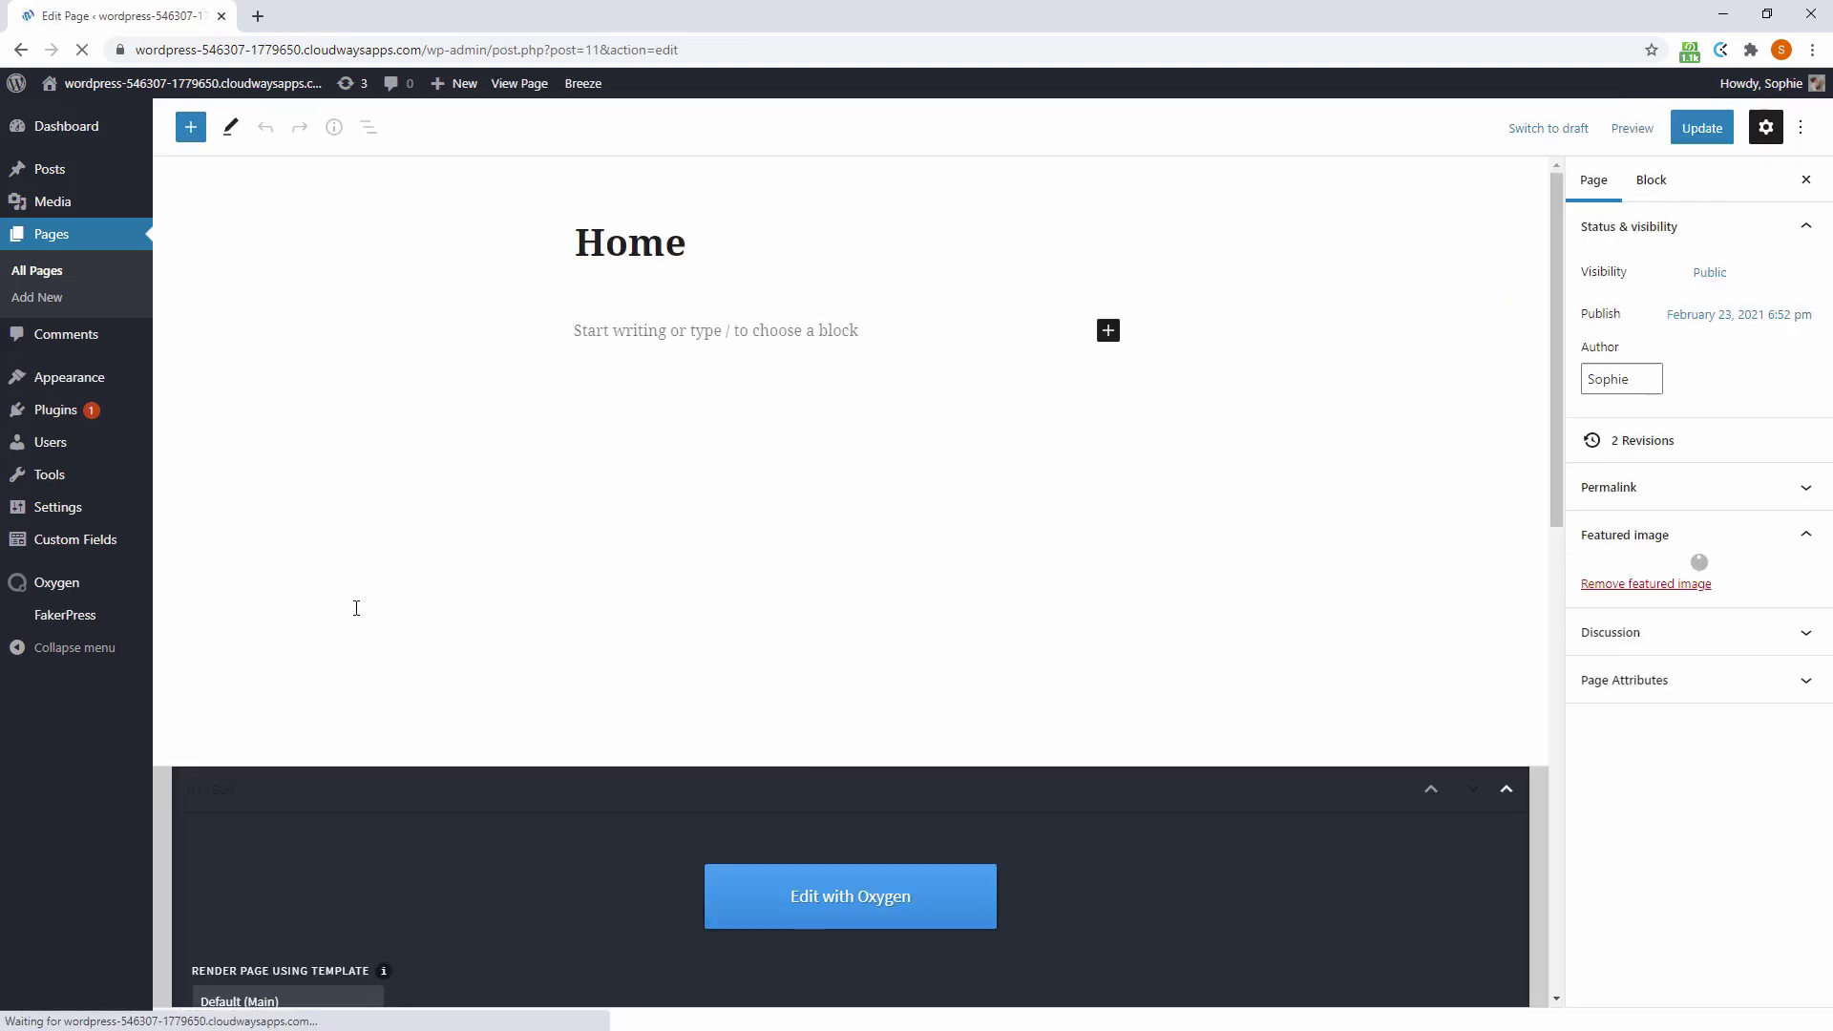
pyautogui.click(808, 907)
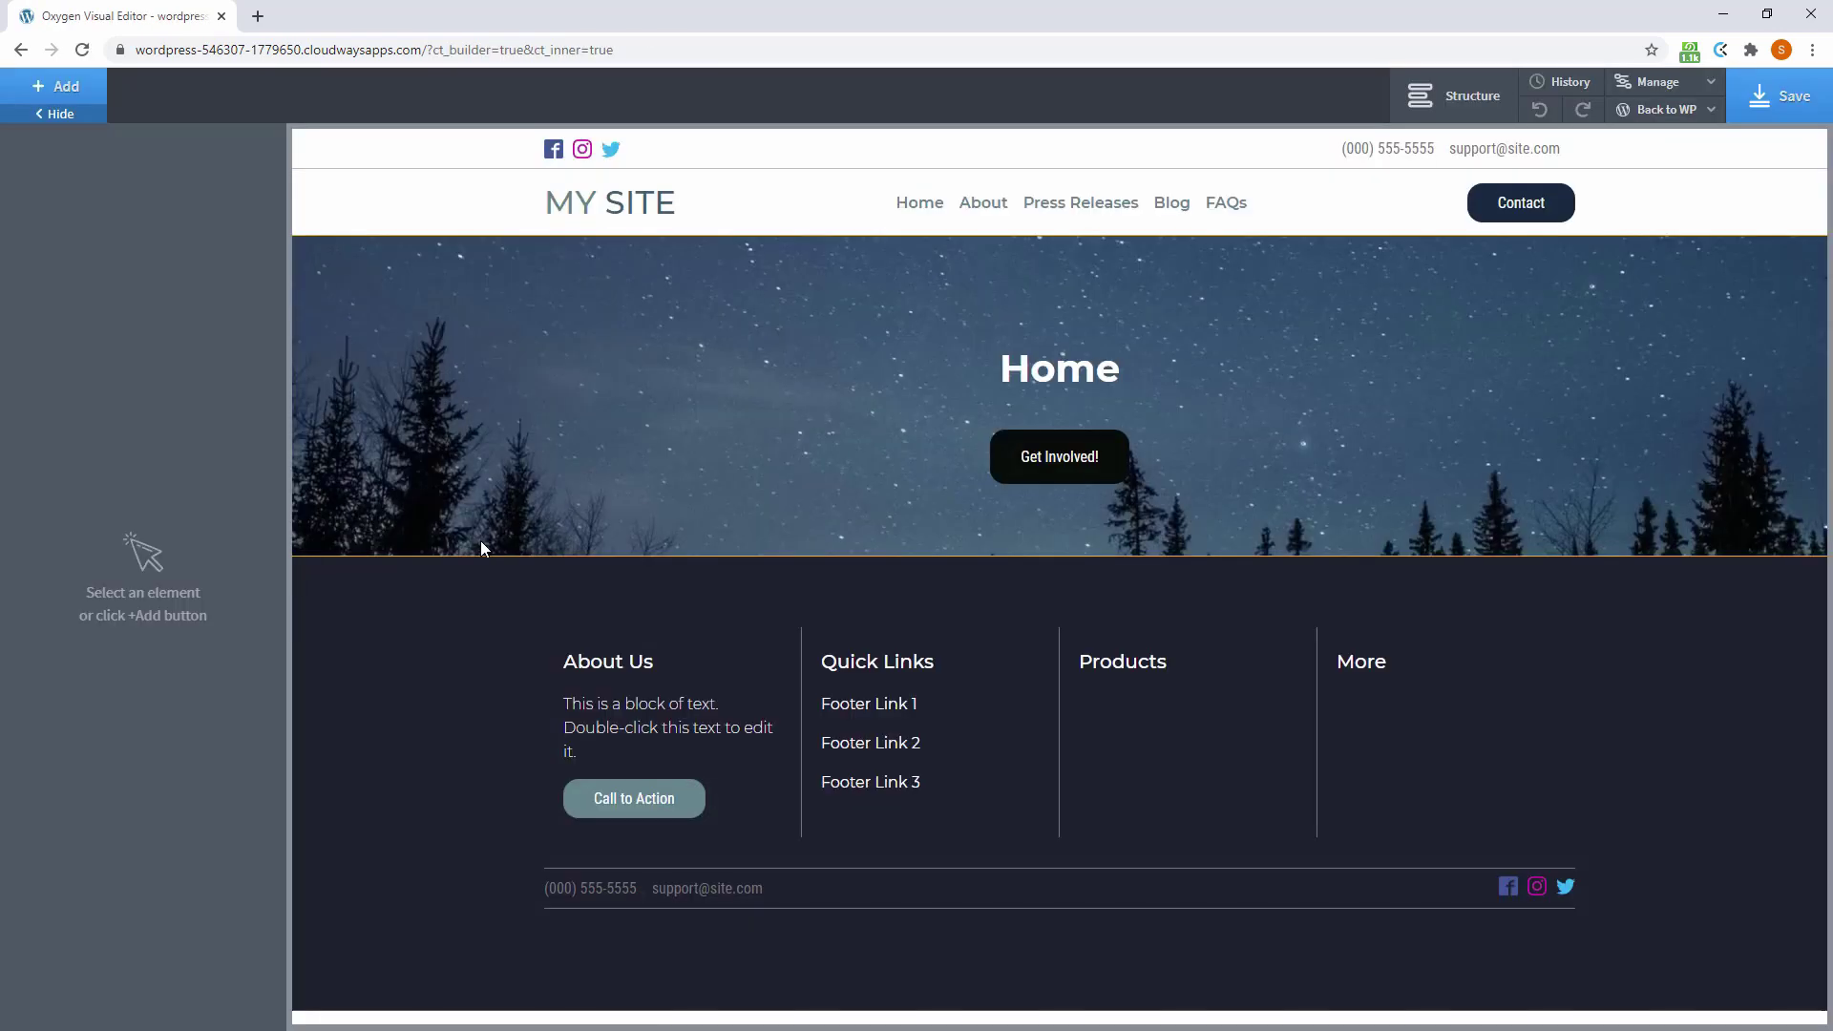
pyautogui.click(57, 88)
pyautogui.click(107, 279)
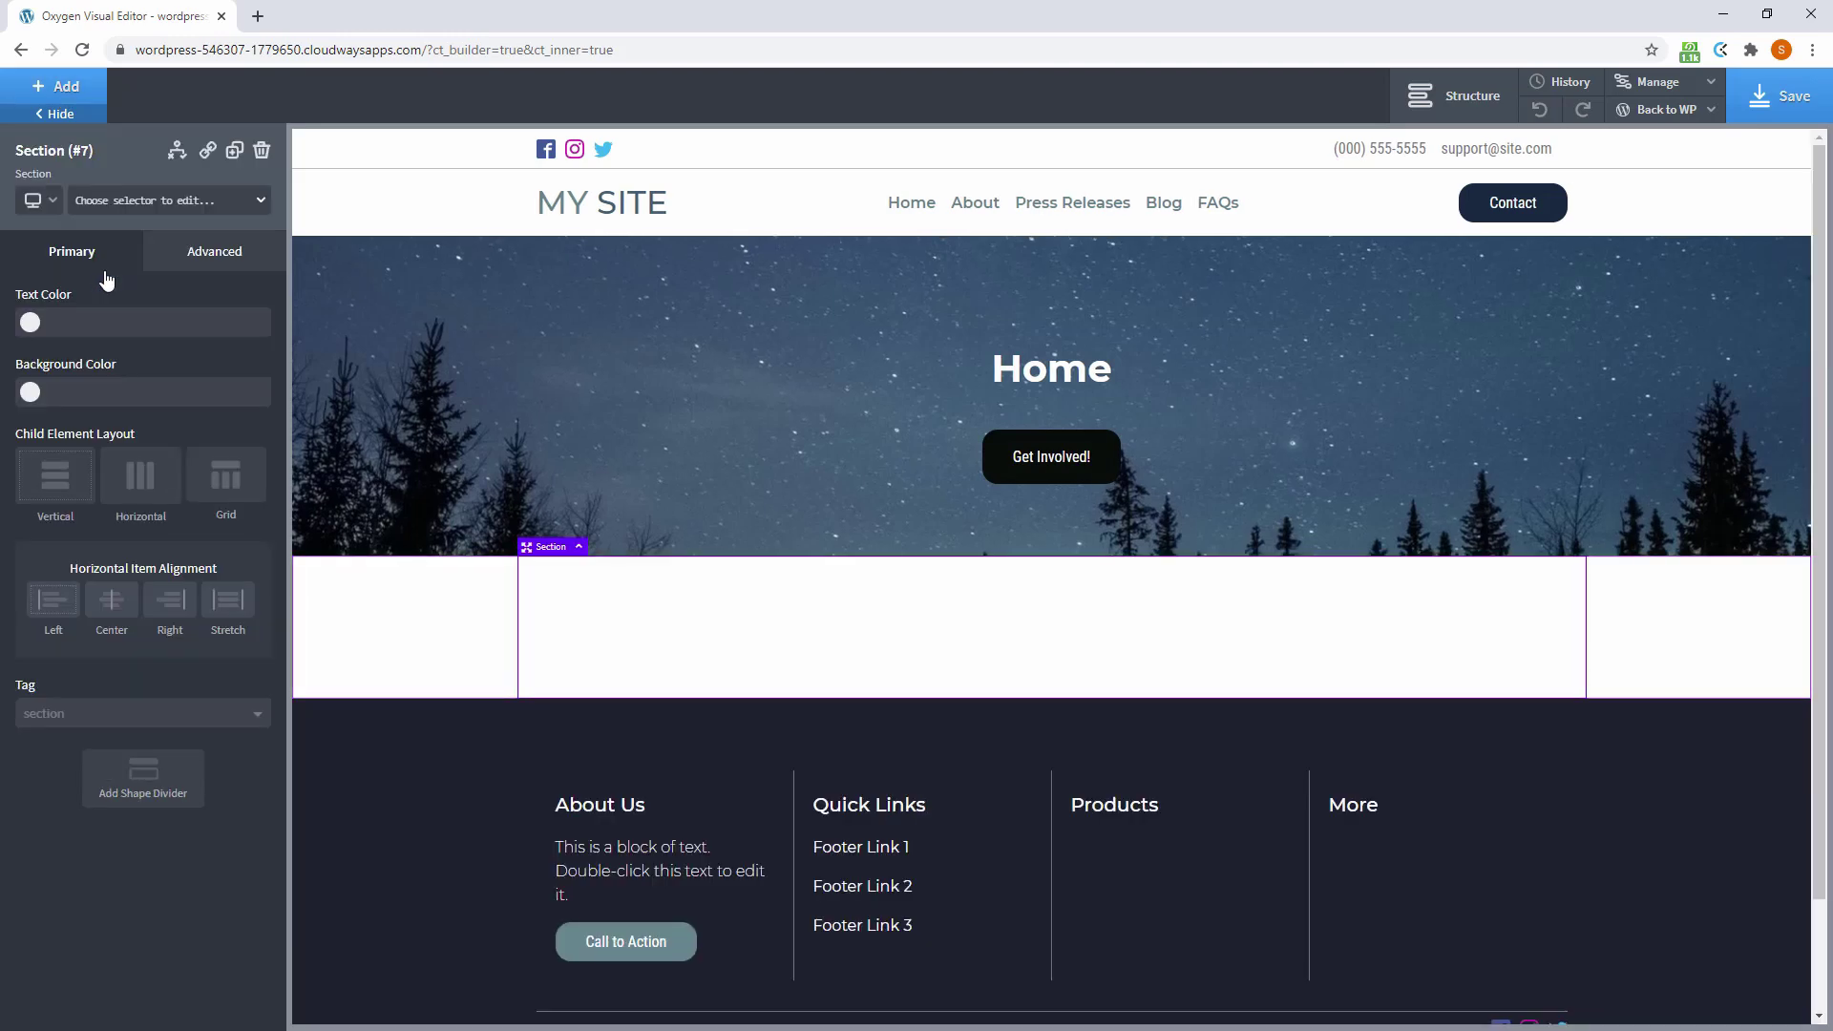
pyautogui.click(57, 88)
pyautogui.click(82, 430)
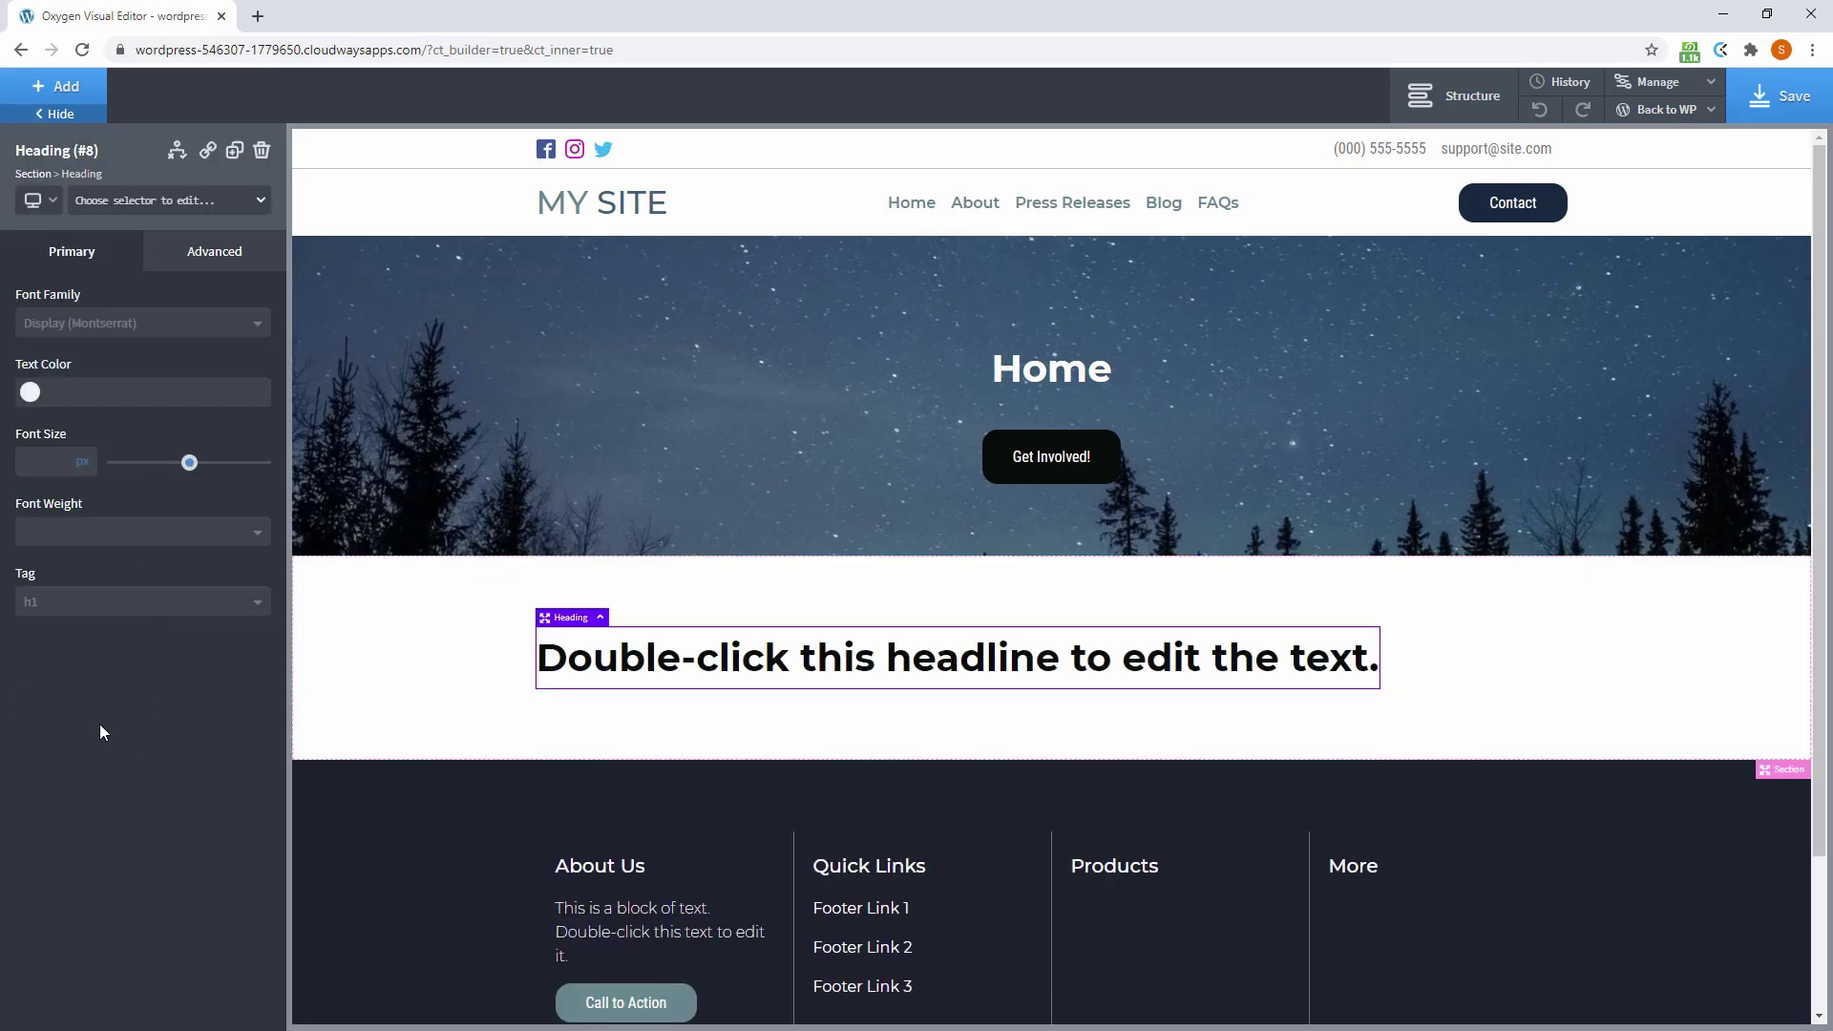
# Make the heading an h3 reading 'Add an ACF Gallery to a slider using Slick'
pyautogui.click(67, 603)
pyautogui.click(75, 675)
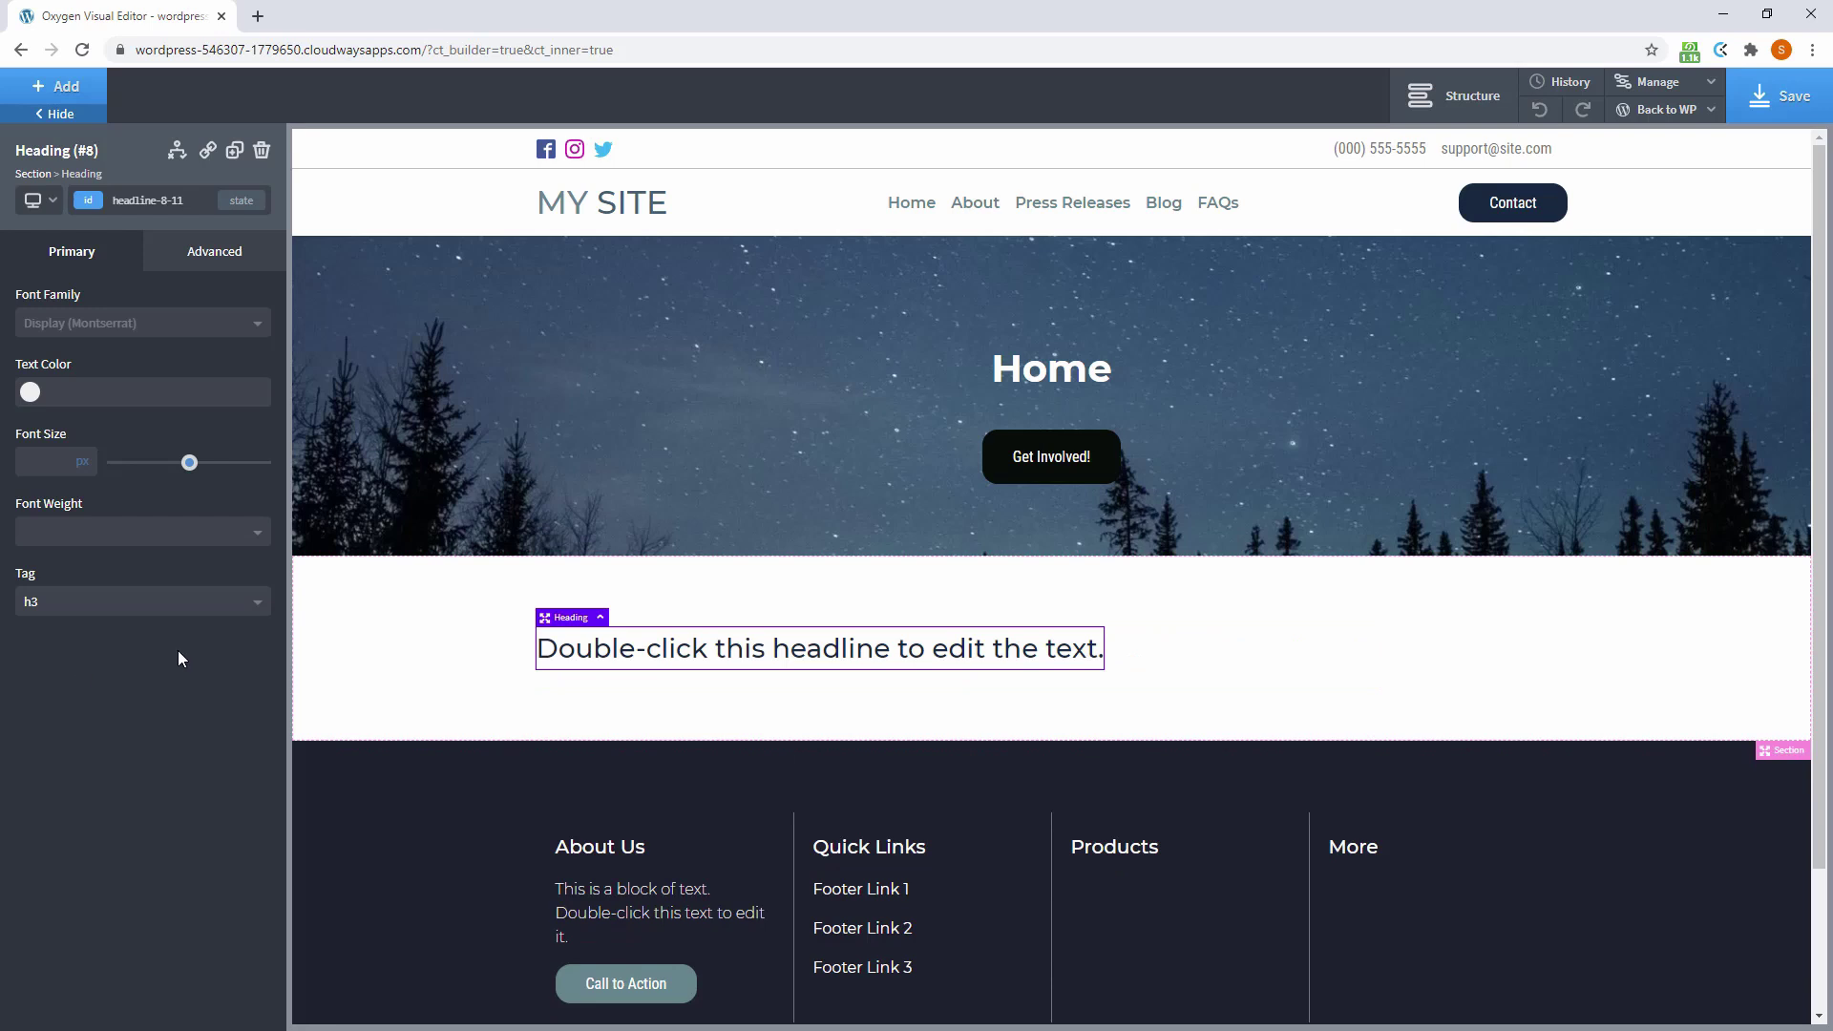
pyautogui.doubleClick(630, 650)
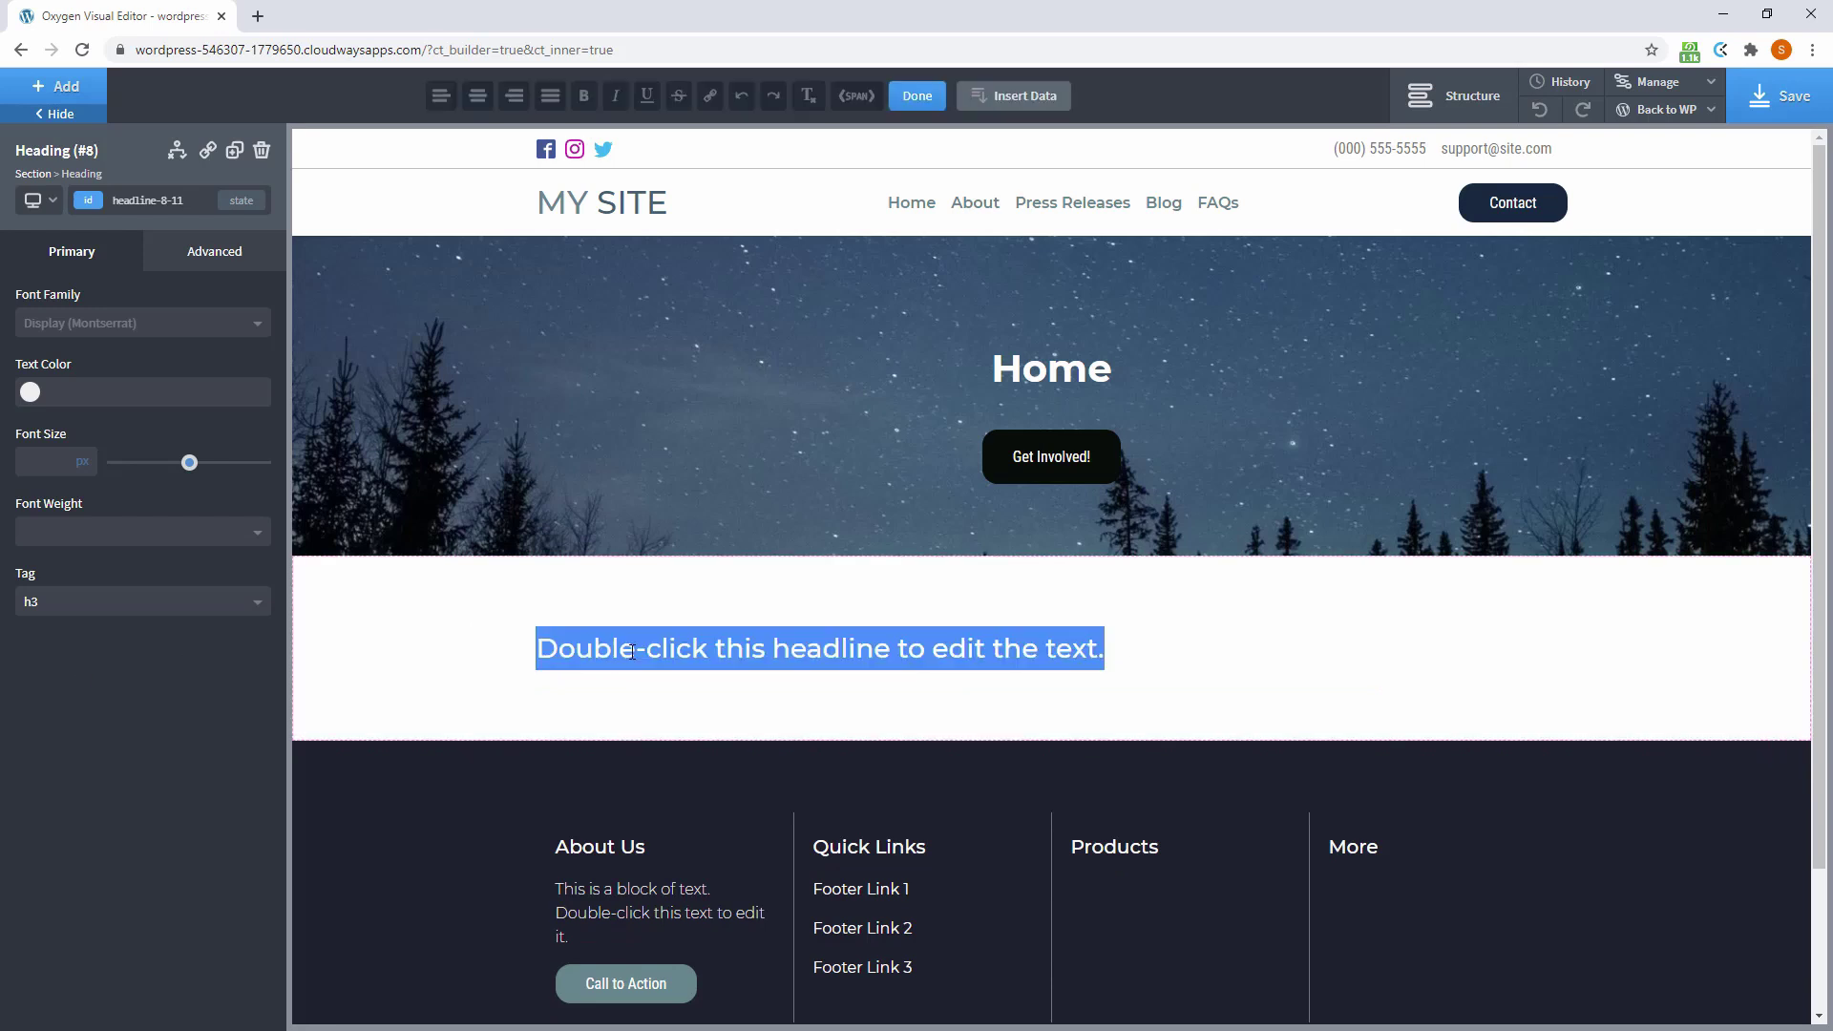
pyautogui.write('Add an')
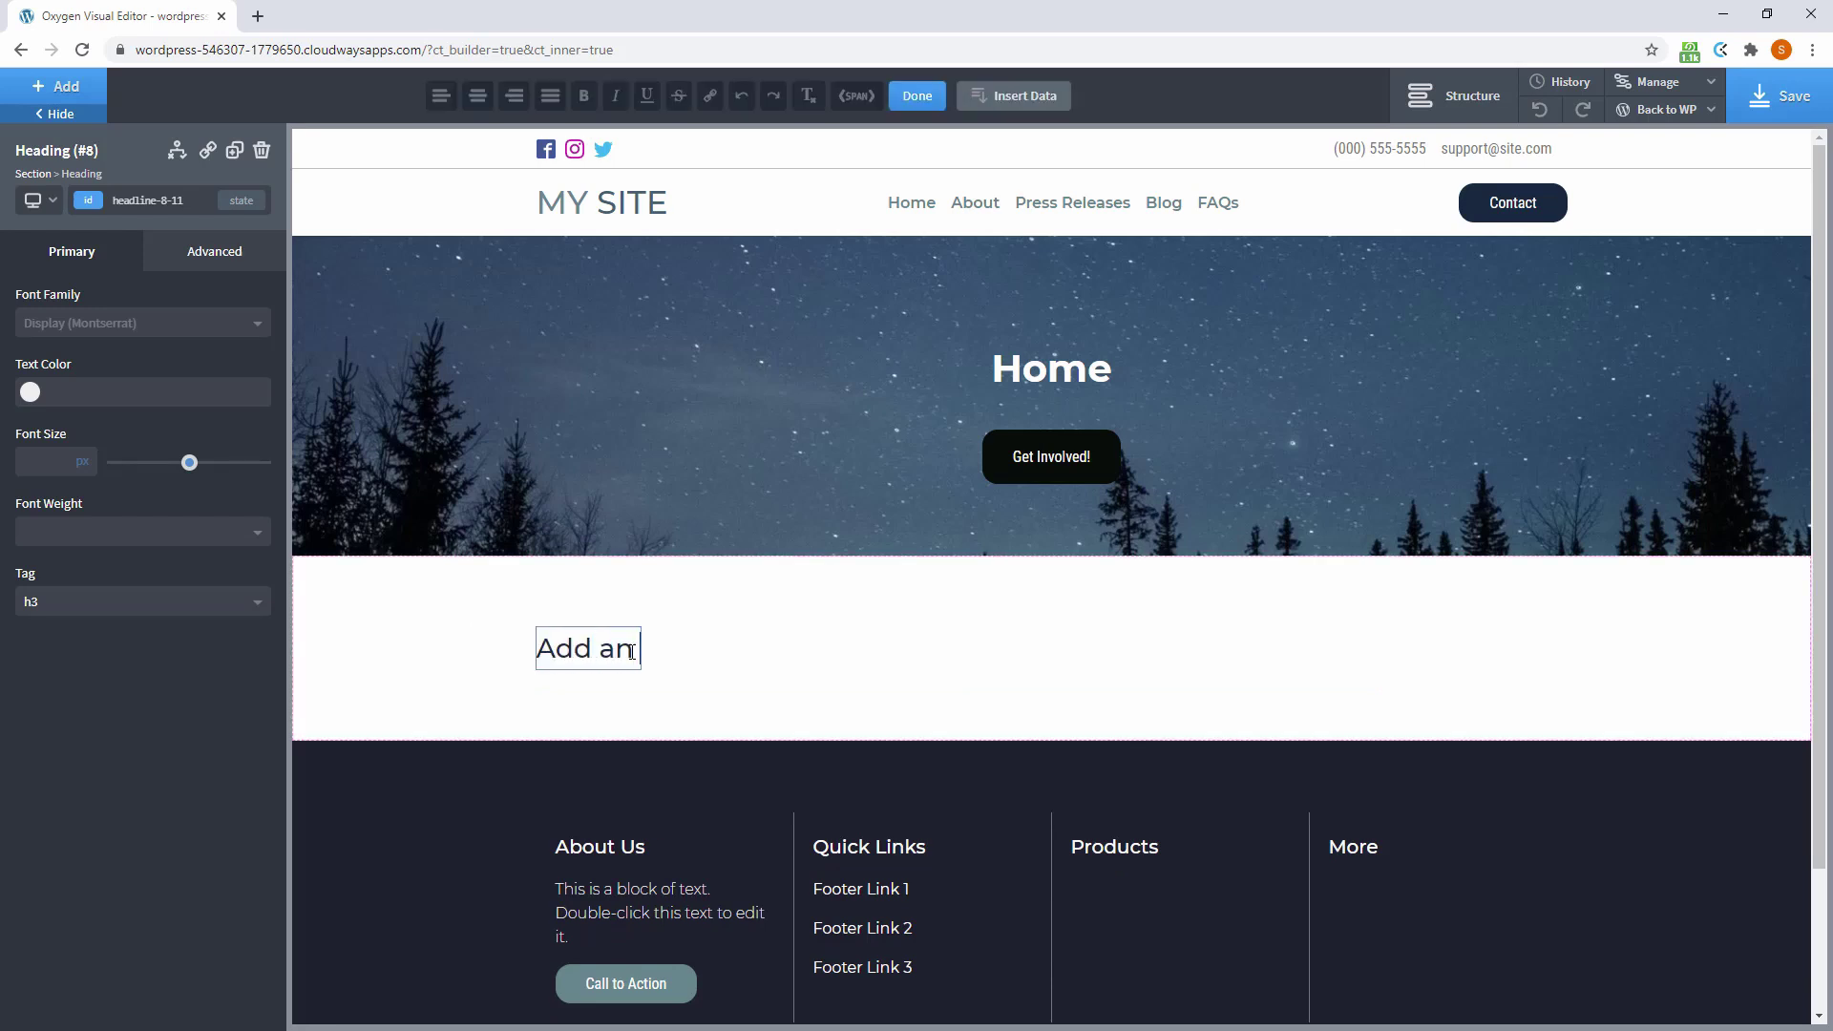
pyautogui.write(' ACF gal')
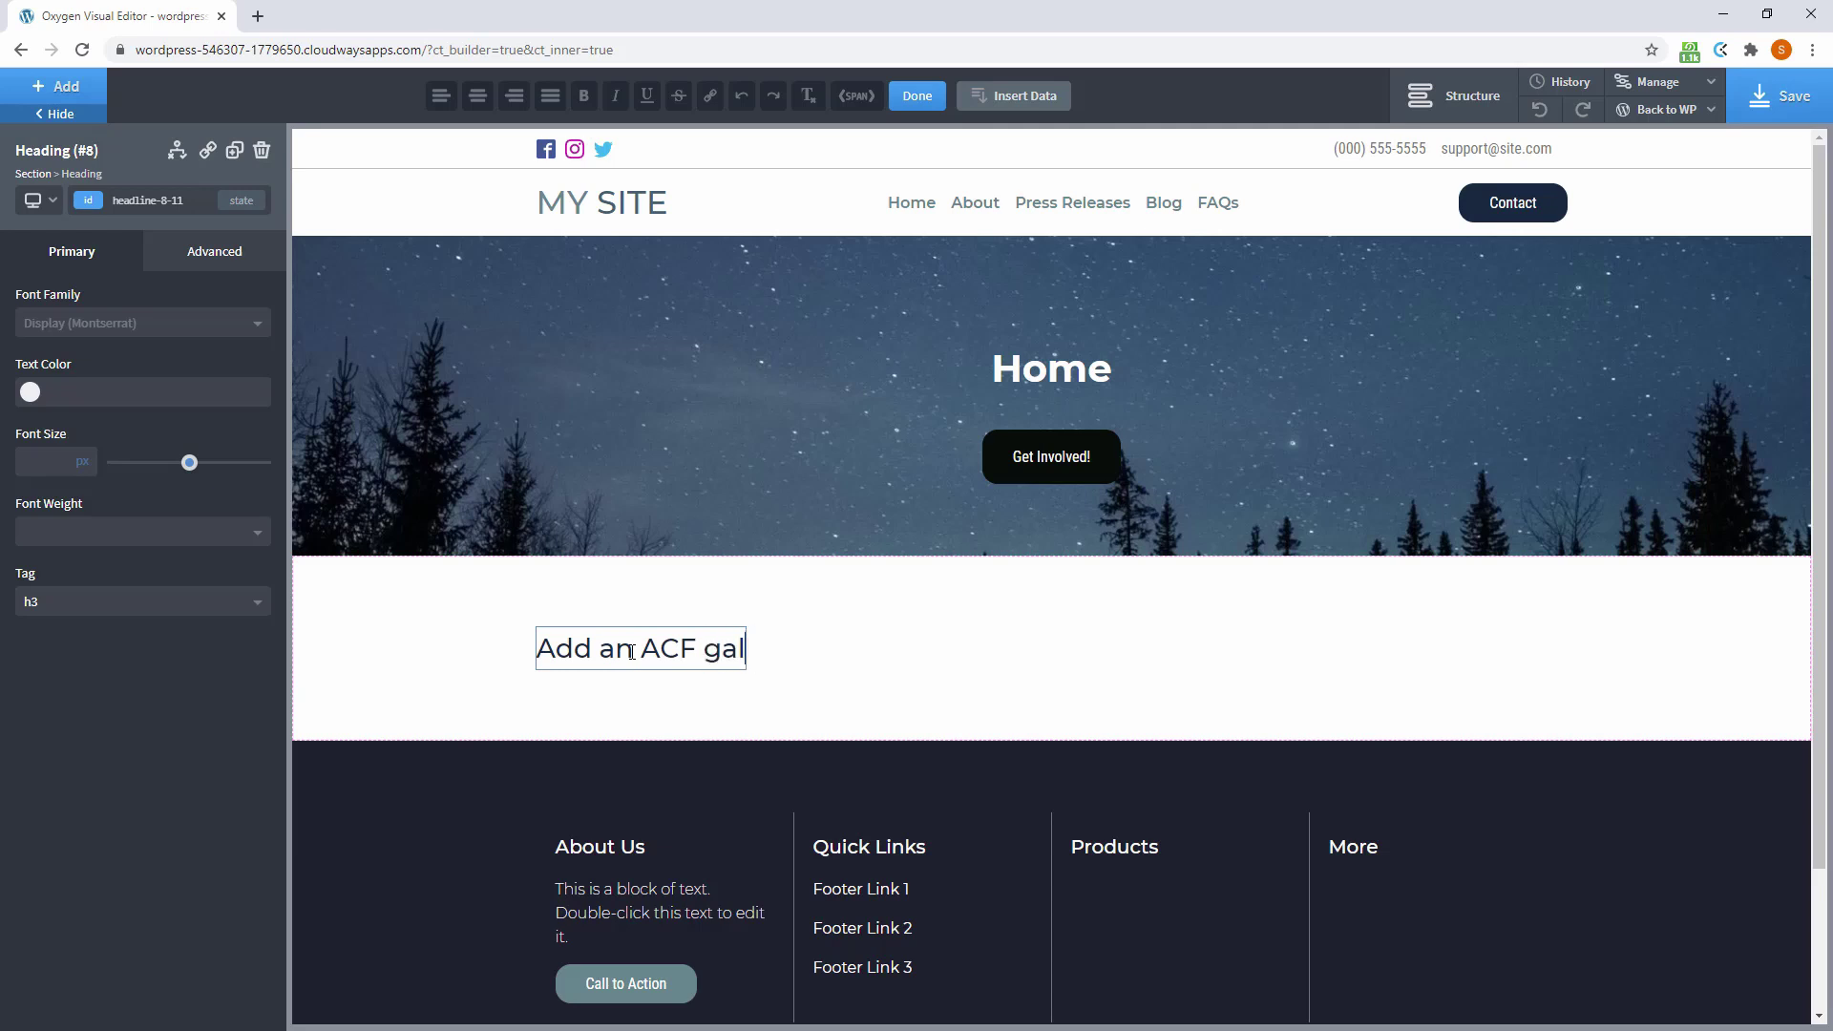
pyautogui.press('BackSpace')
pyautogui.press('BackSpace')
pyautogui.press('BackSpace')
pyautogui.write('Gallery to')
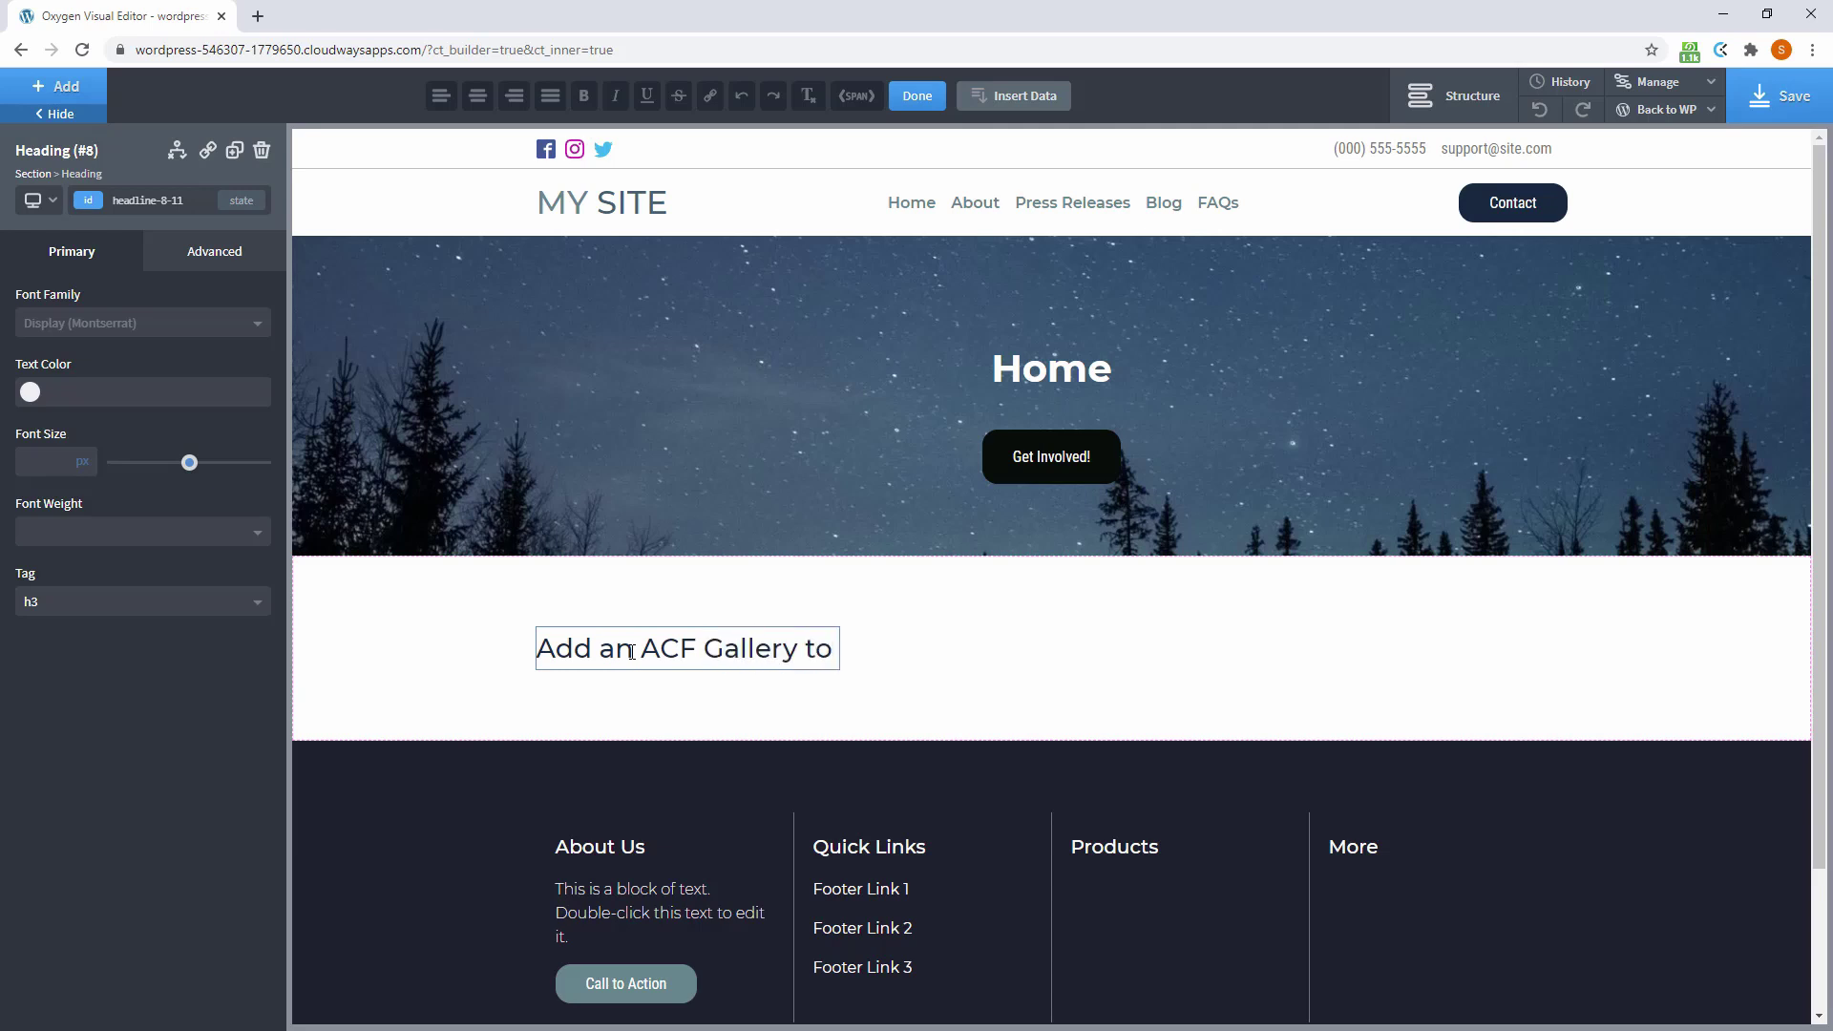
pyautogui.write(' a slider using')
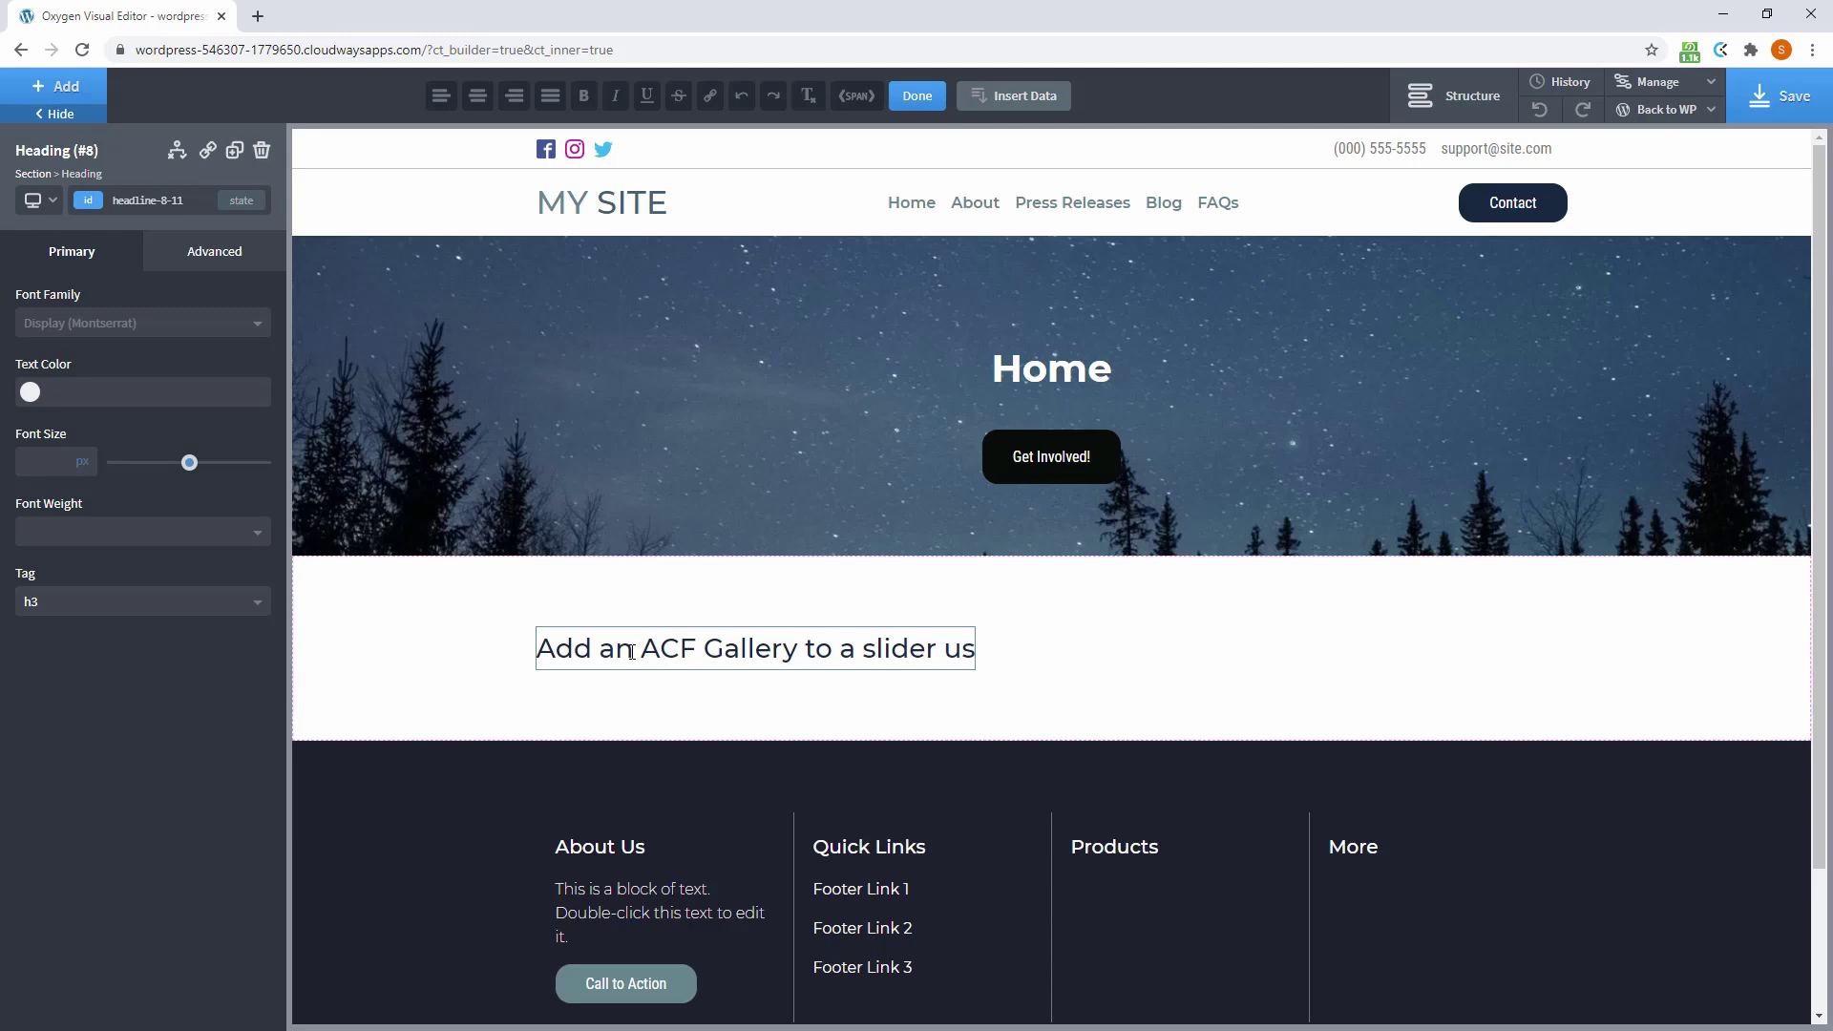
pyautogui.write(' Slick')
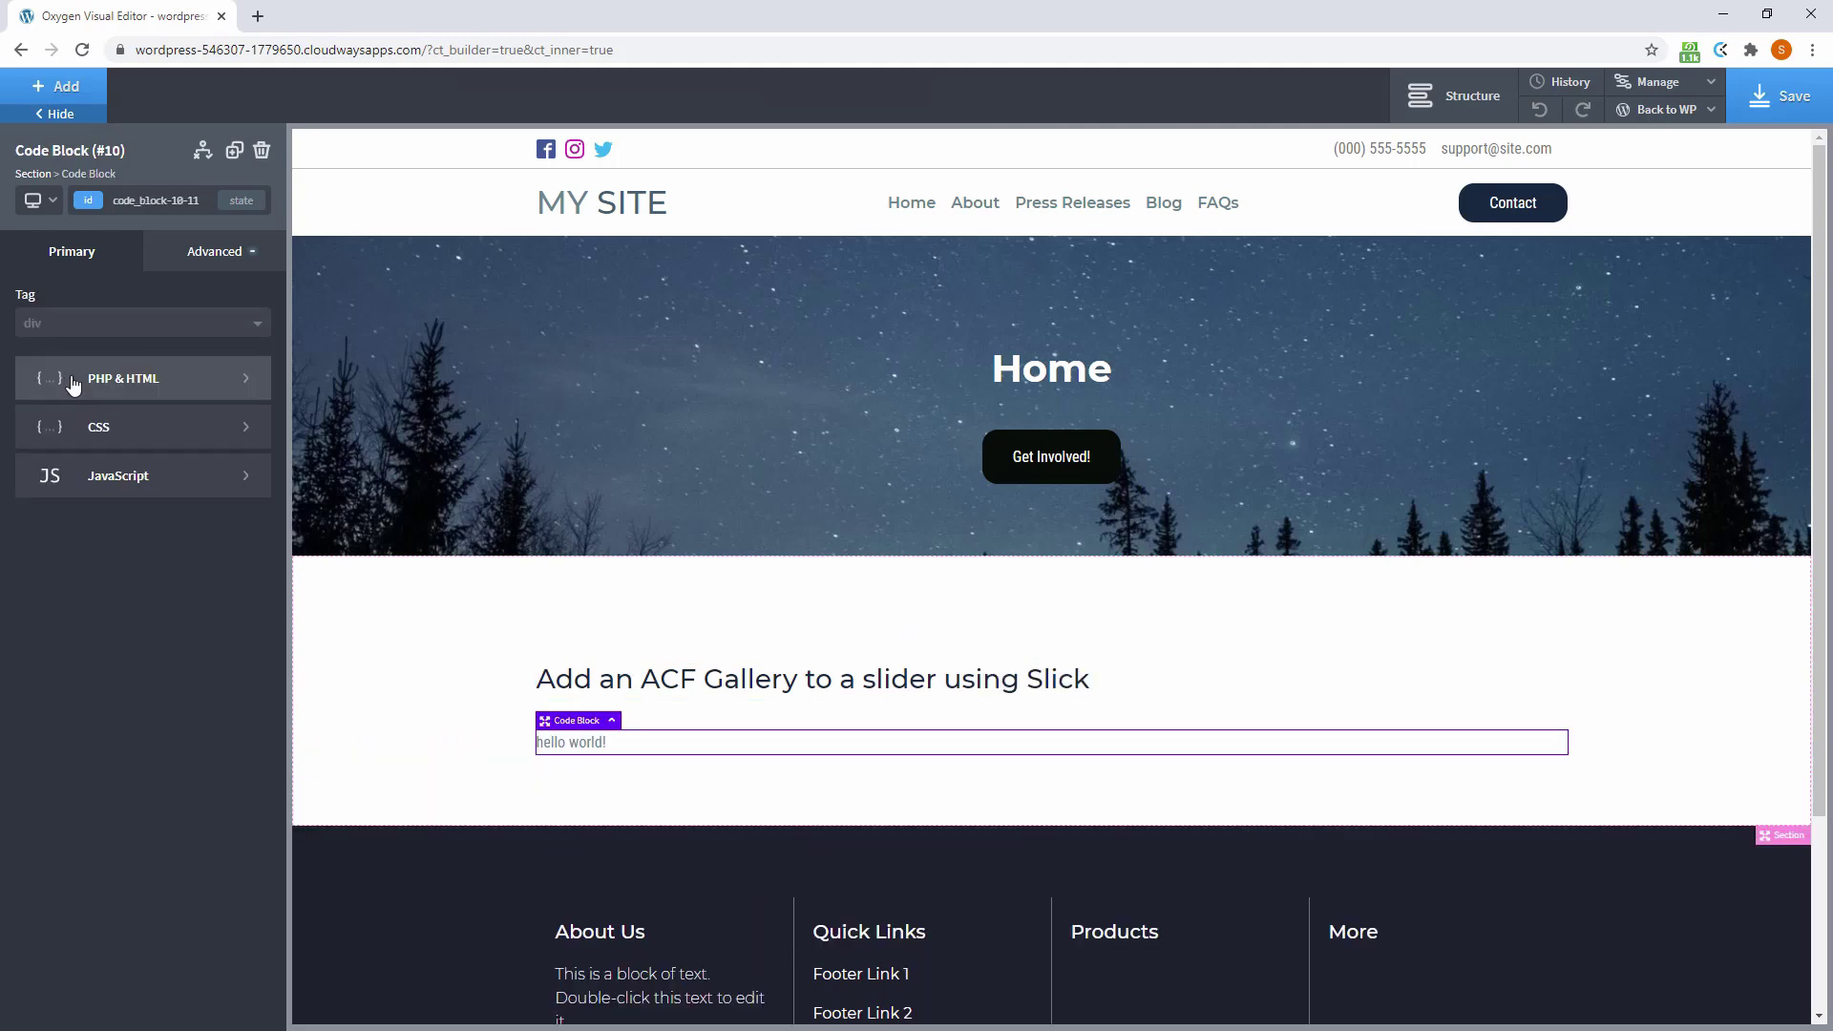
# Replace the code block's PHP with the ACF gallery snippet and apply it
pyautogui.click(68, 385)
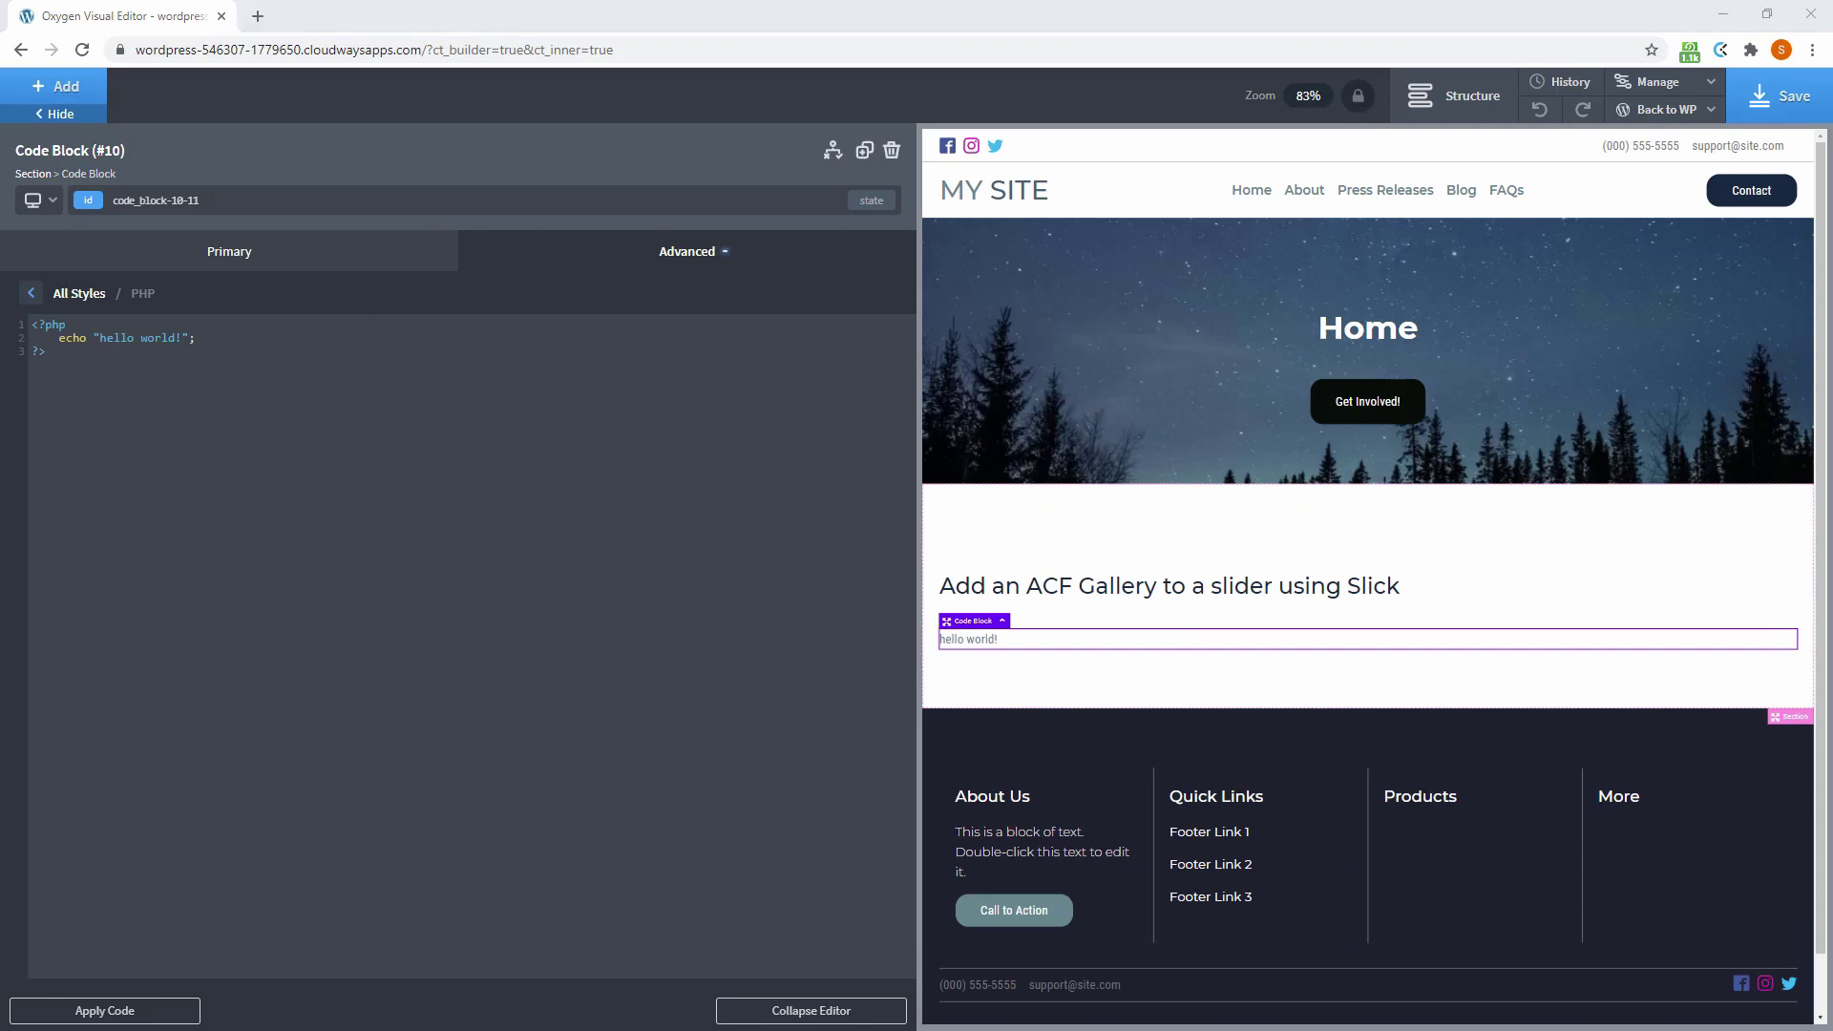
pyautogui.hotkey('ctrl', 'a')
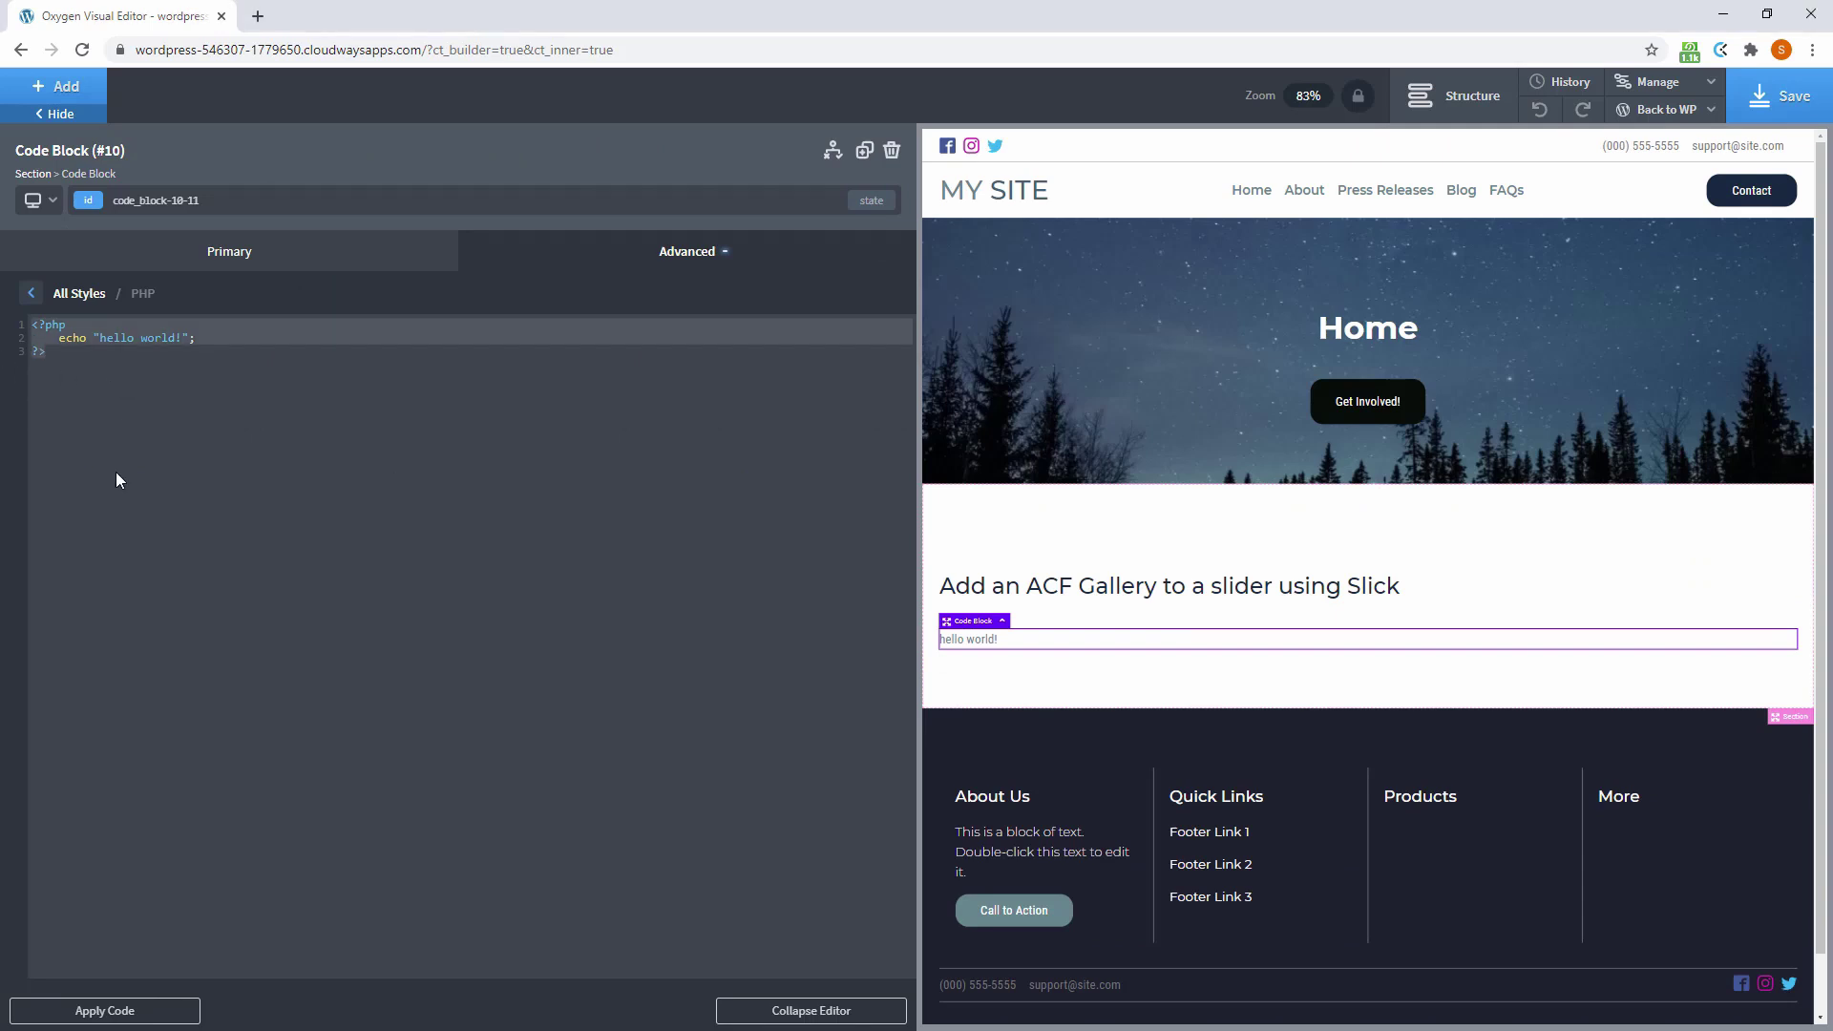
pyautogui.write('<?php  /// ACF gallery field $images = get_field(\'acf_gallery\');  if($images):  ?>  \t<div class="gallery">  \t\t<?php foreach( $images as $image ): ?>  \t\t\t<a href="<?php echo $image[\'url\']; ?>" target="_blank" class="thumbnail"> \t\t\t\t<img src="<?php echo $image[\'sizes\'][\'medium\']; ?>" alt="<?php the_title(); ?>" /> \t\t\t</a>  \t\t<?php endforeach; ?>  \t</div>  <?php endif; ?>')
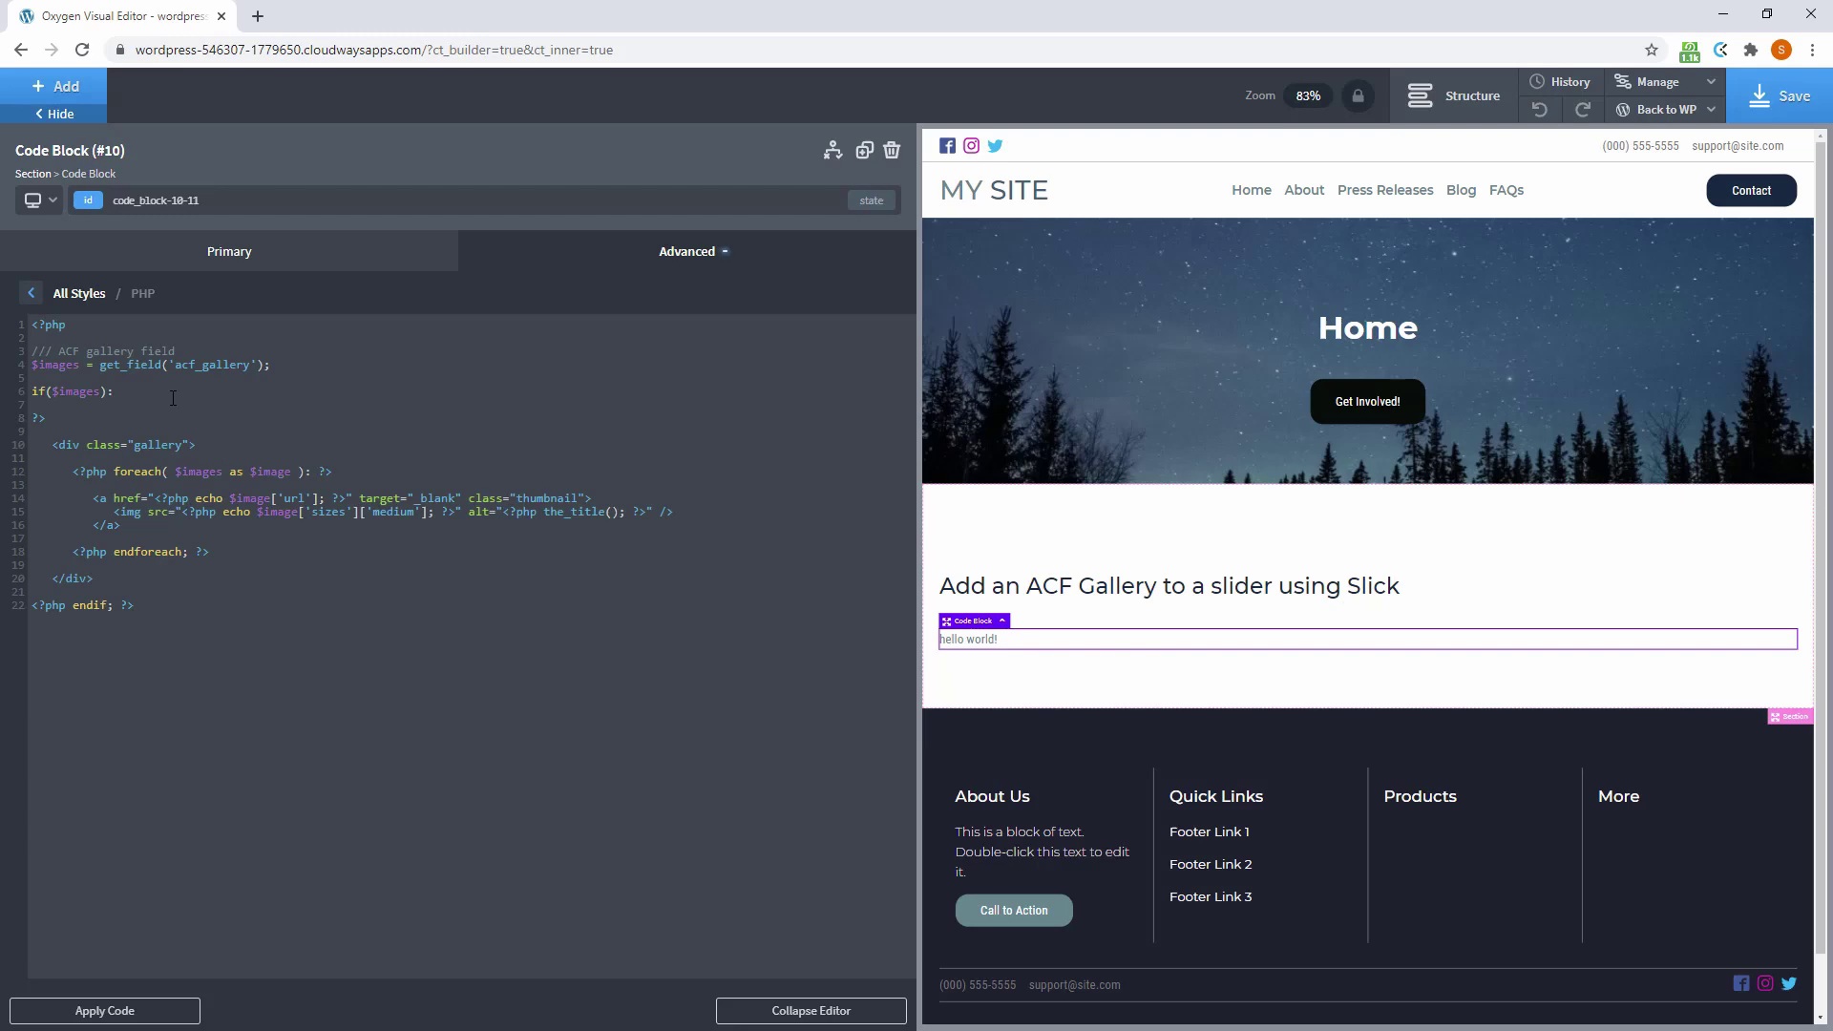
pyautogui.click(107, 1010)
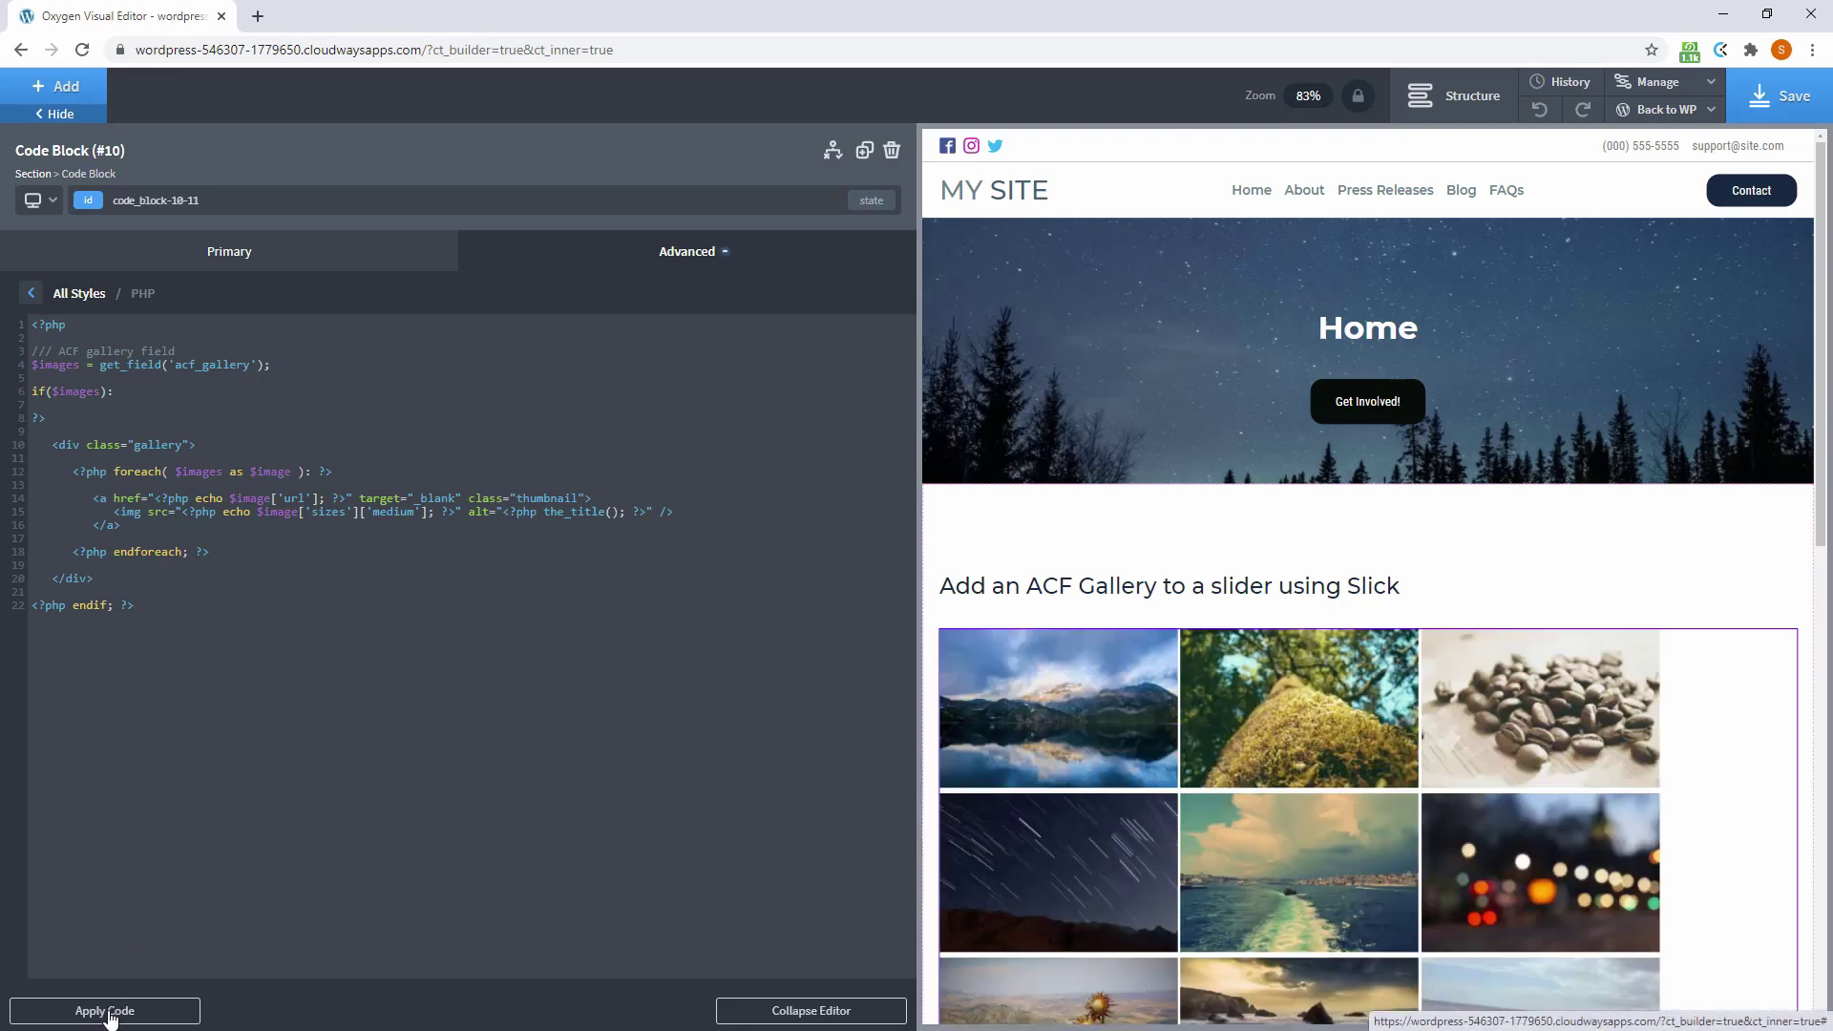
pyautogui.click(30, 293)
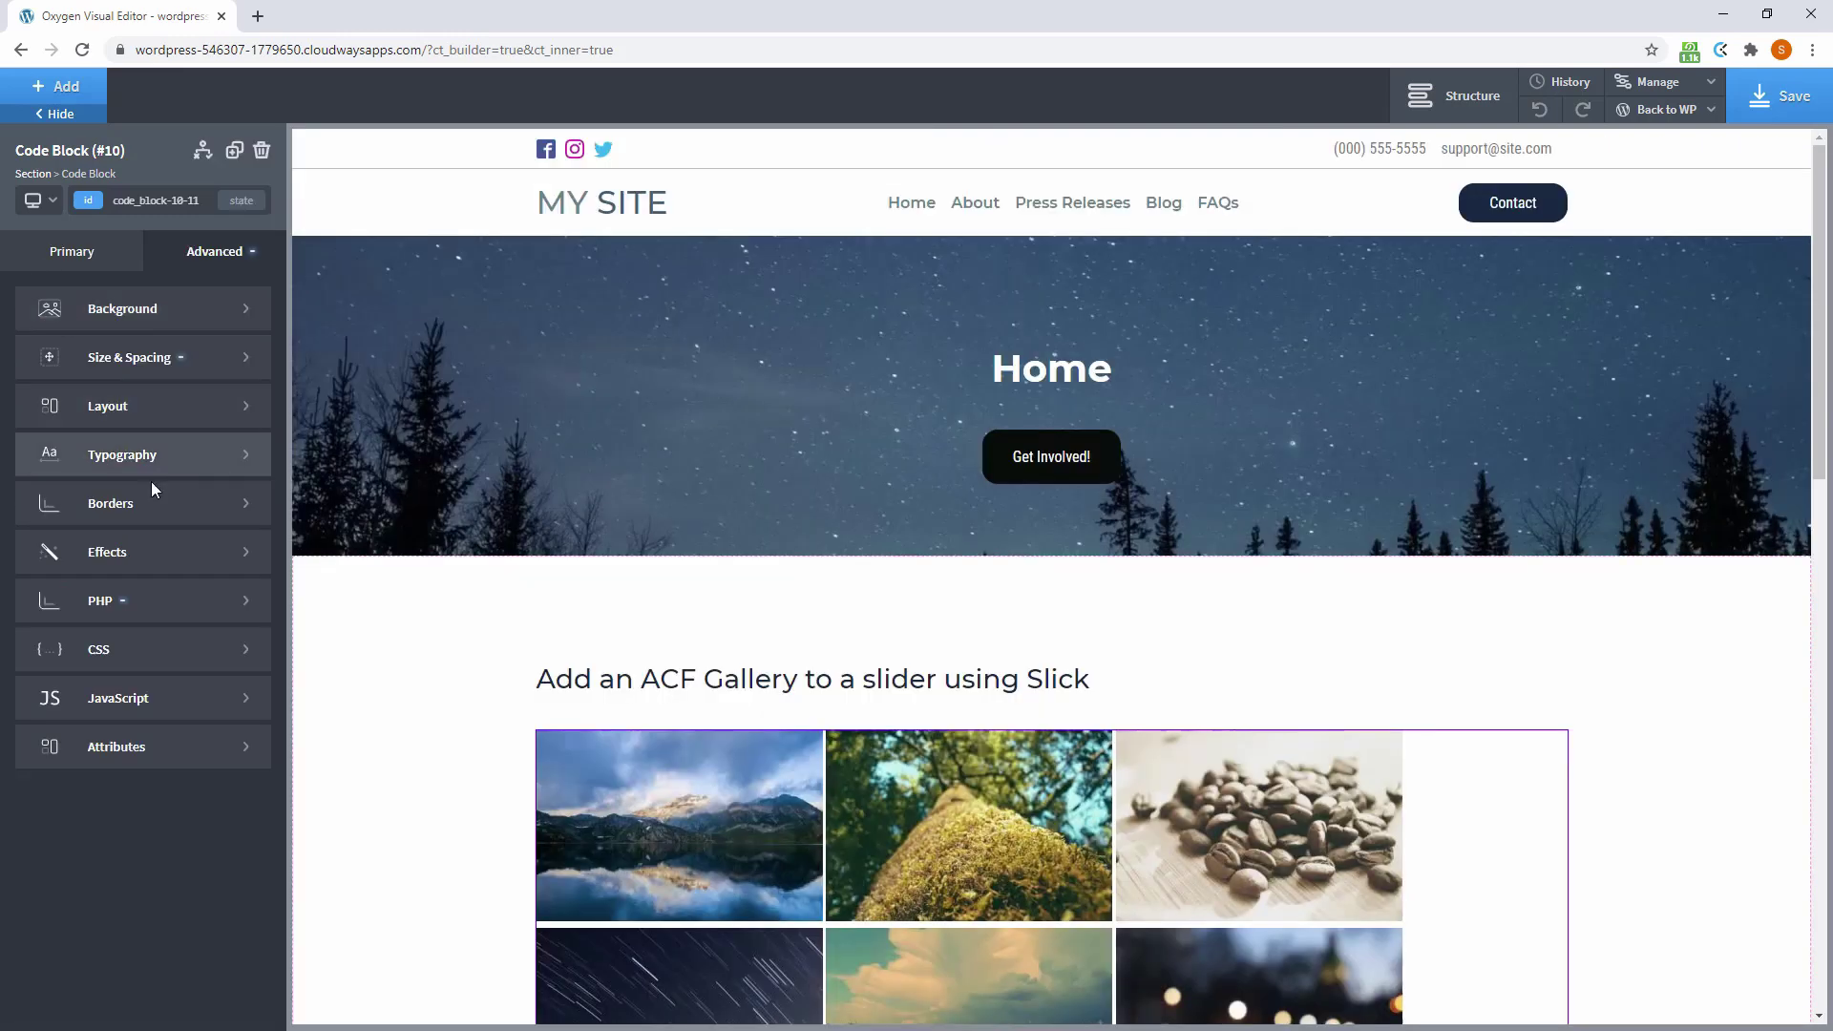
# Add the thumbnail CSS and the lightbox jQuery script to the code block
pyautogui.click(127, 658)
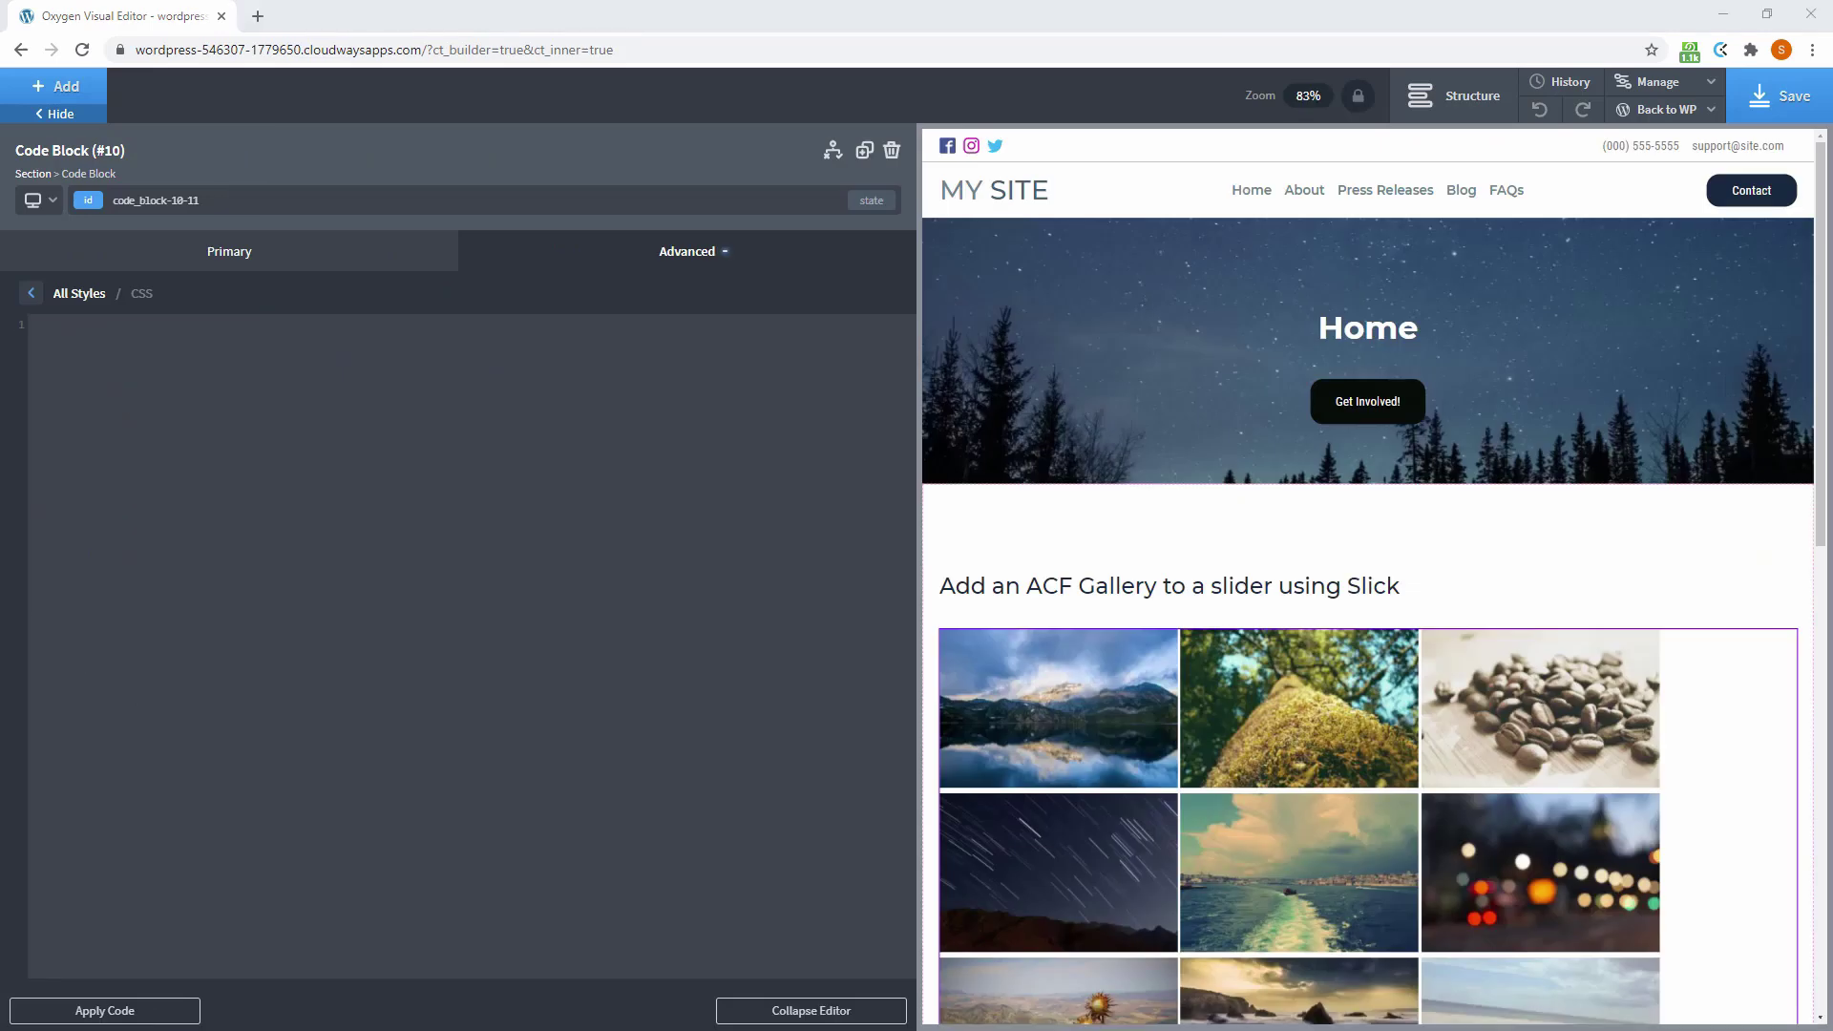
pyautogui.write('.thumbnail img {   box-sizing: border-box;   border: 1px solid #ddd;   padding: 2px;   margin: 0 1% 15px 0;   width: 30%;   display: inline-block; }  .thumbnail img:nth-of-type(3n+3) {   margin-right: 0; }')
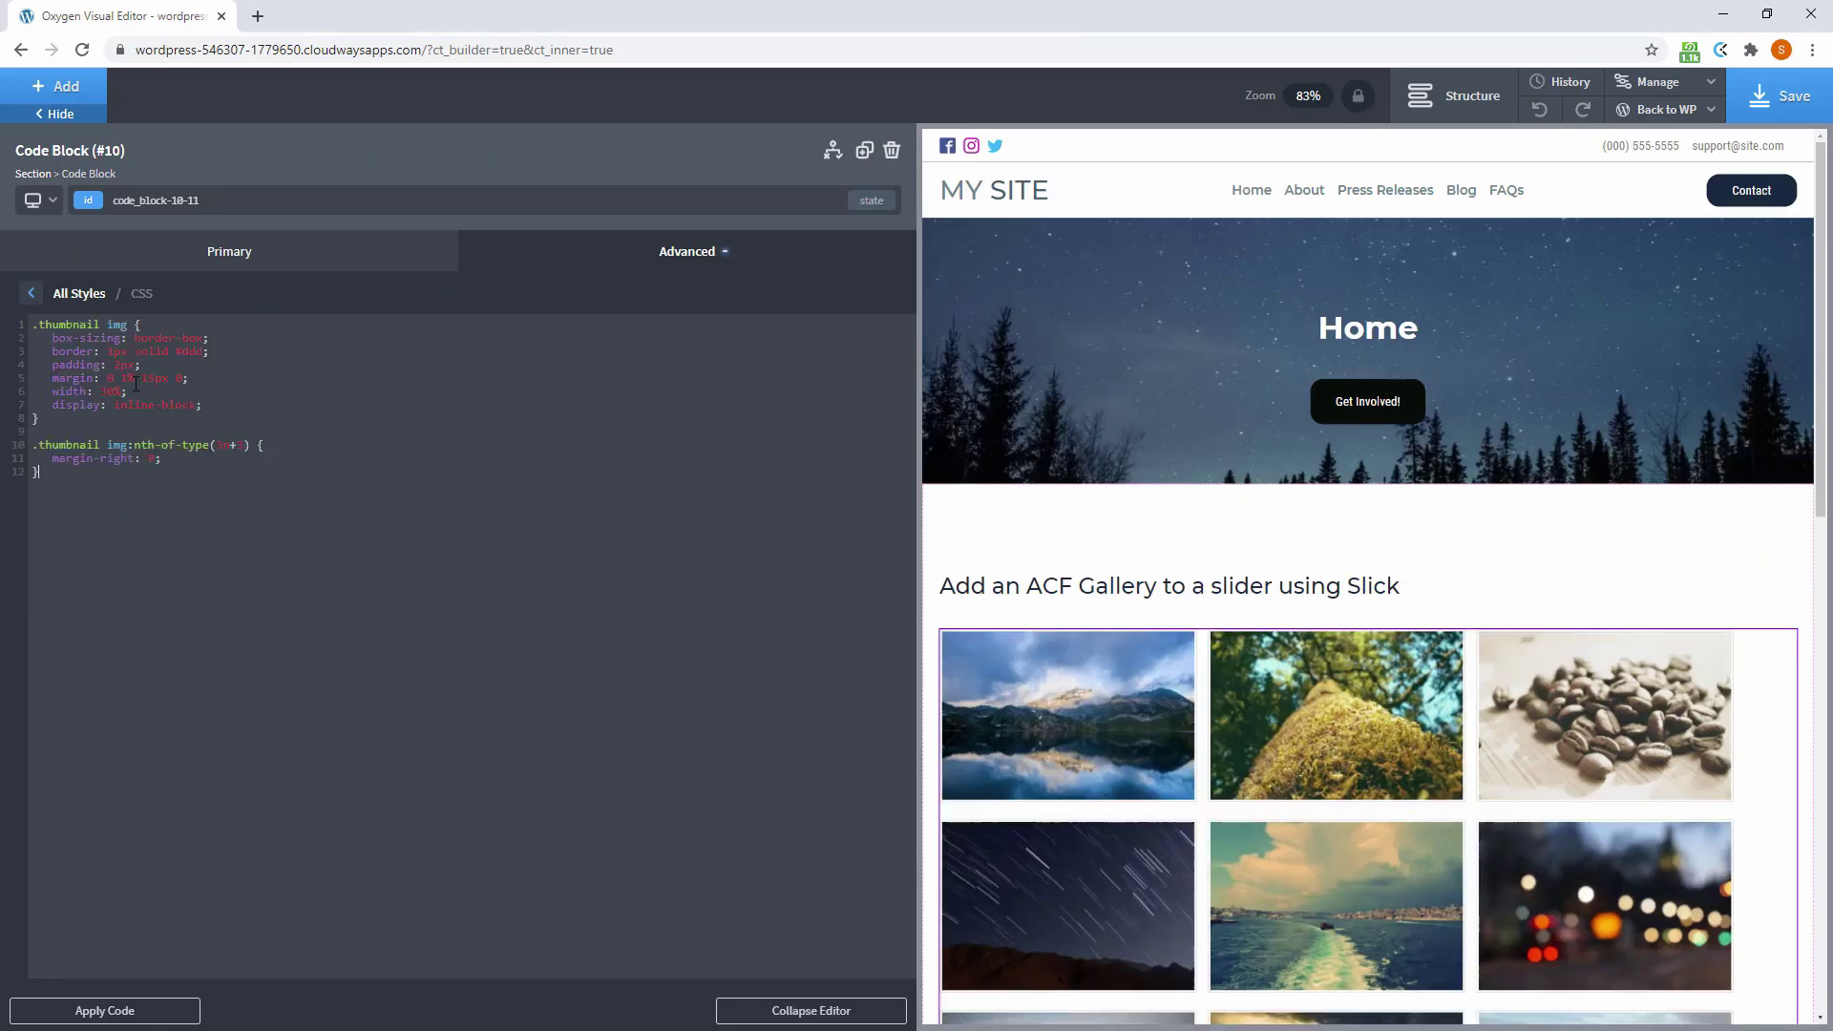
pyautogui.click(31, 298)
pyautogui.click(86, 700)
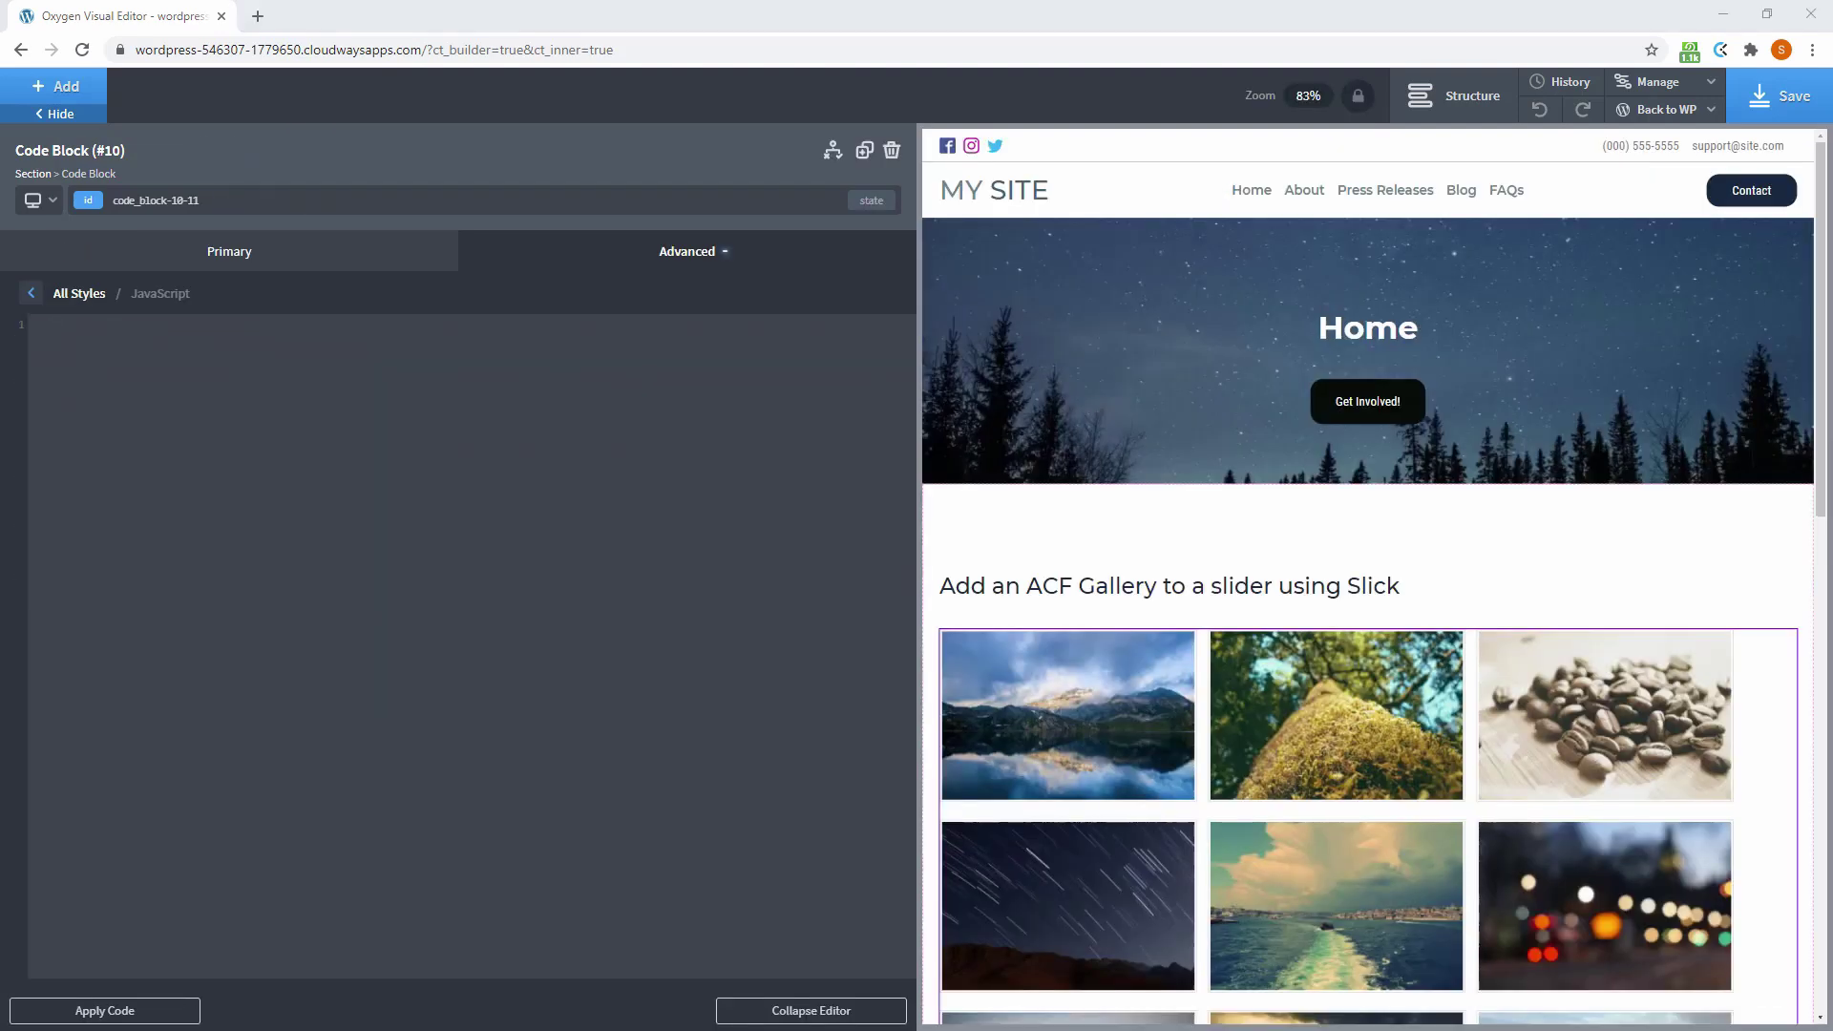
pyautogui.click(299, 484)
pyautogui.write("jQuery(document).ready(function(){    jQuery('.gallery').slickLightbox({       itemSelector: '> a'    }); });")
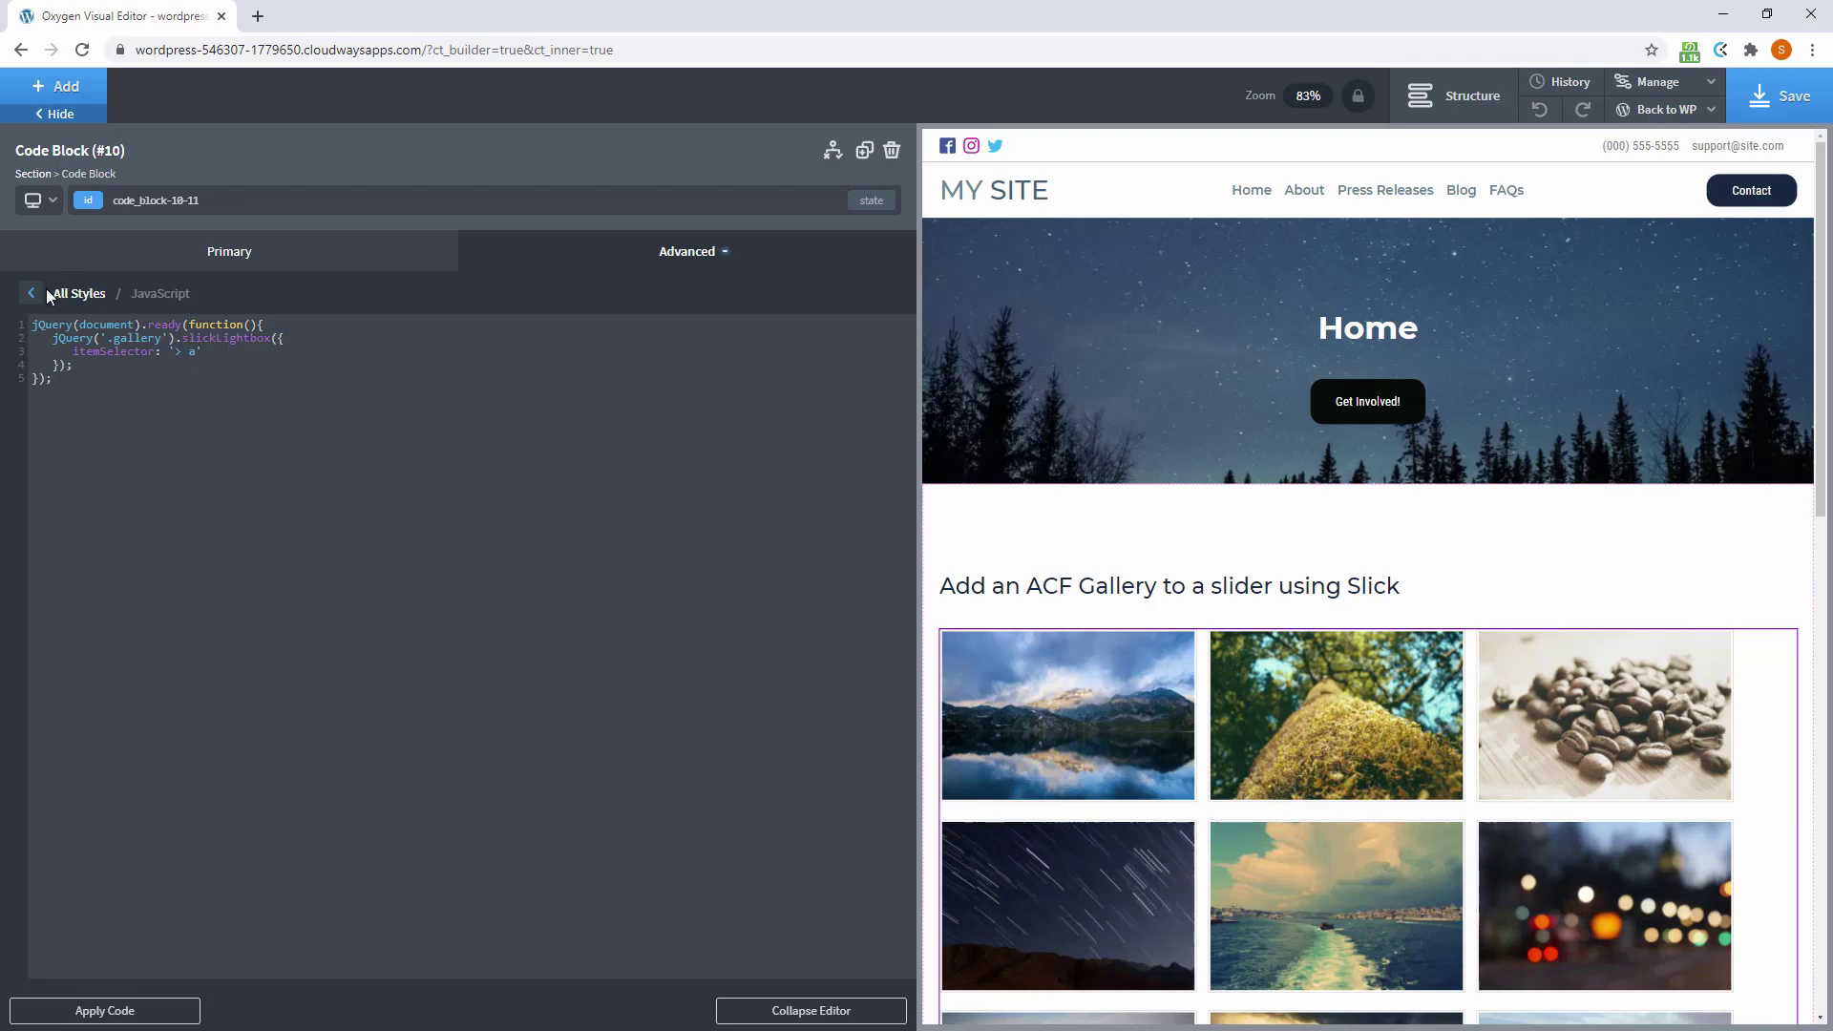
pyautogui.click(38, 293)
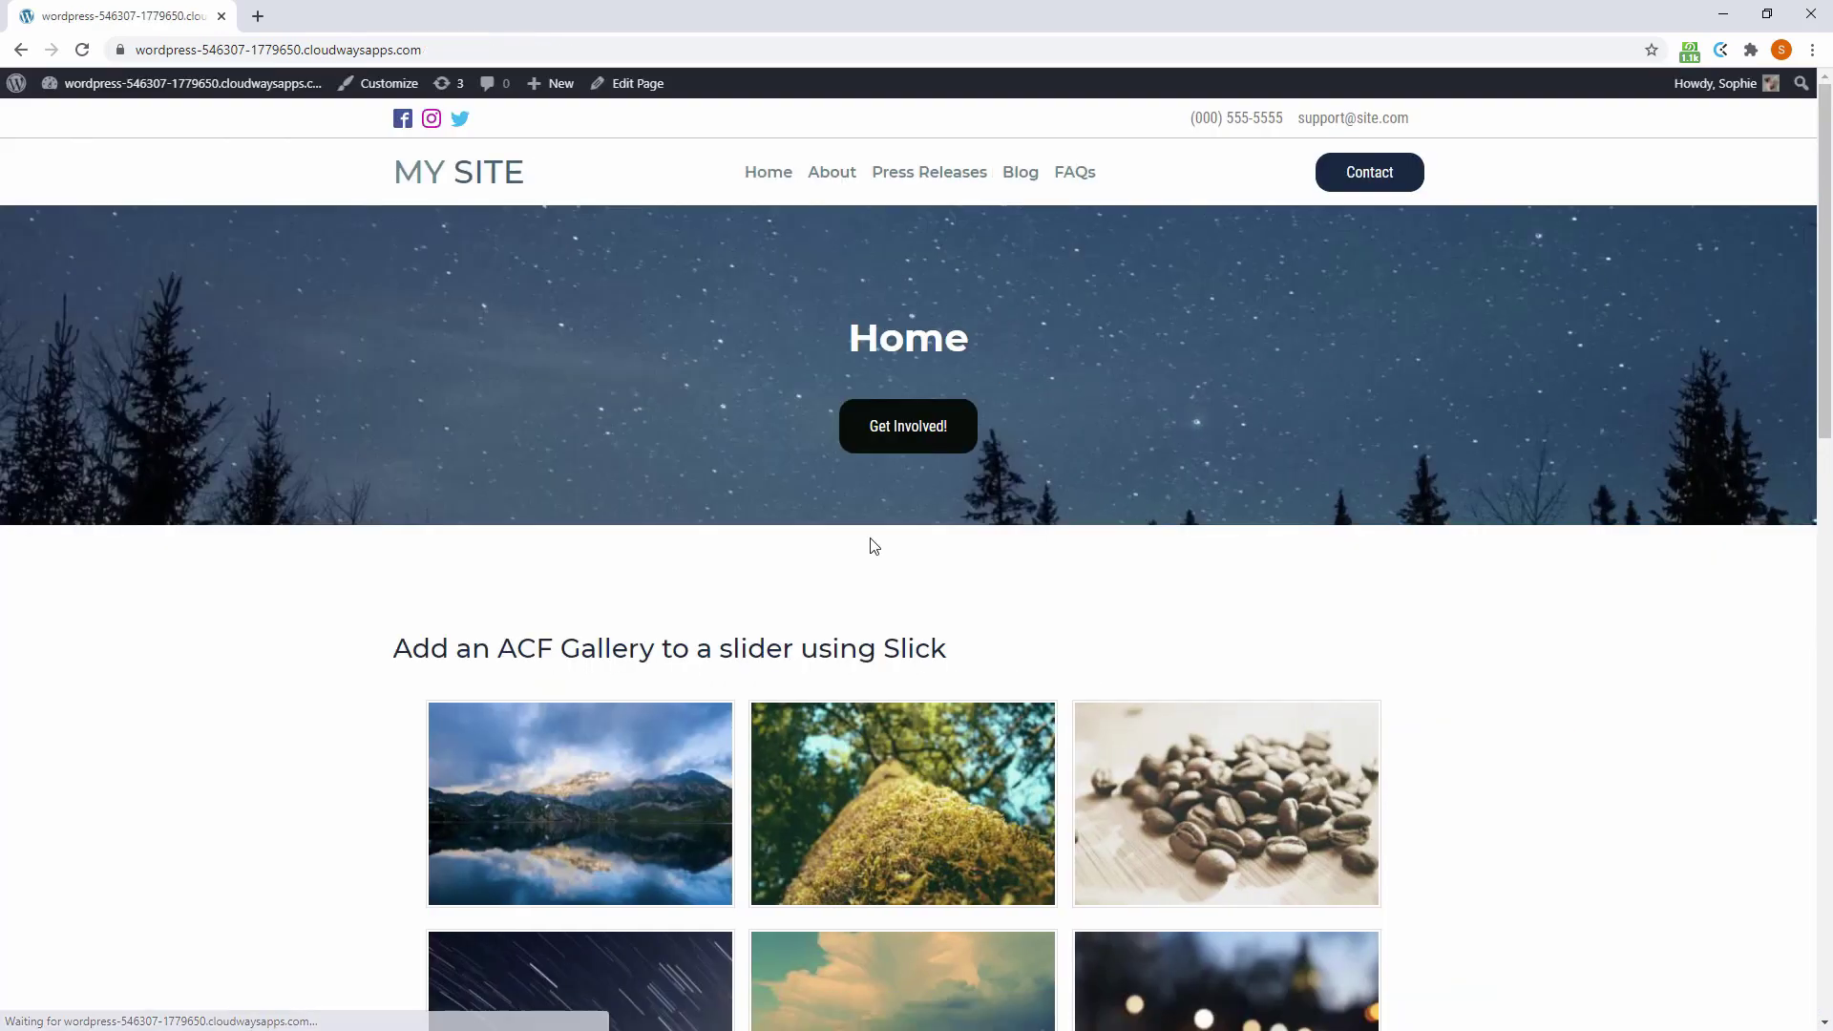
pyautogui.scroll(-2, 582, 516)
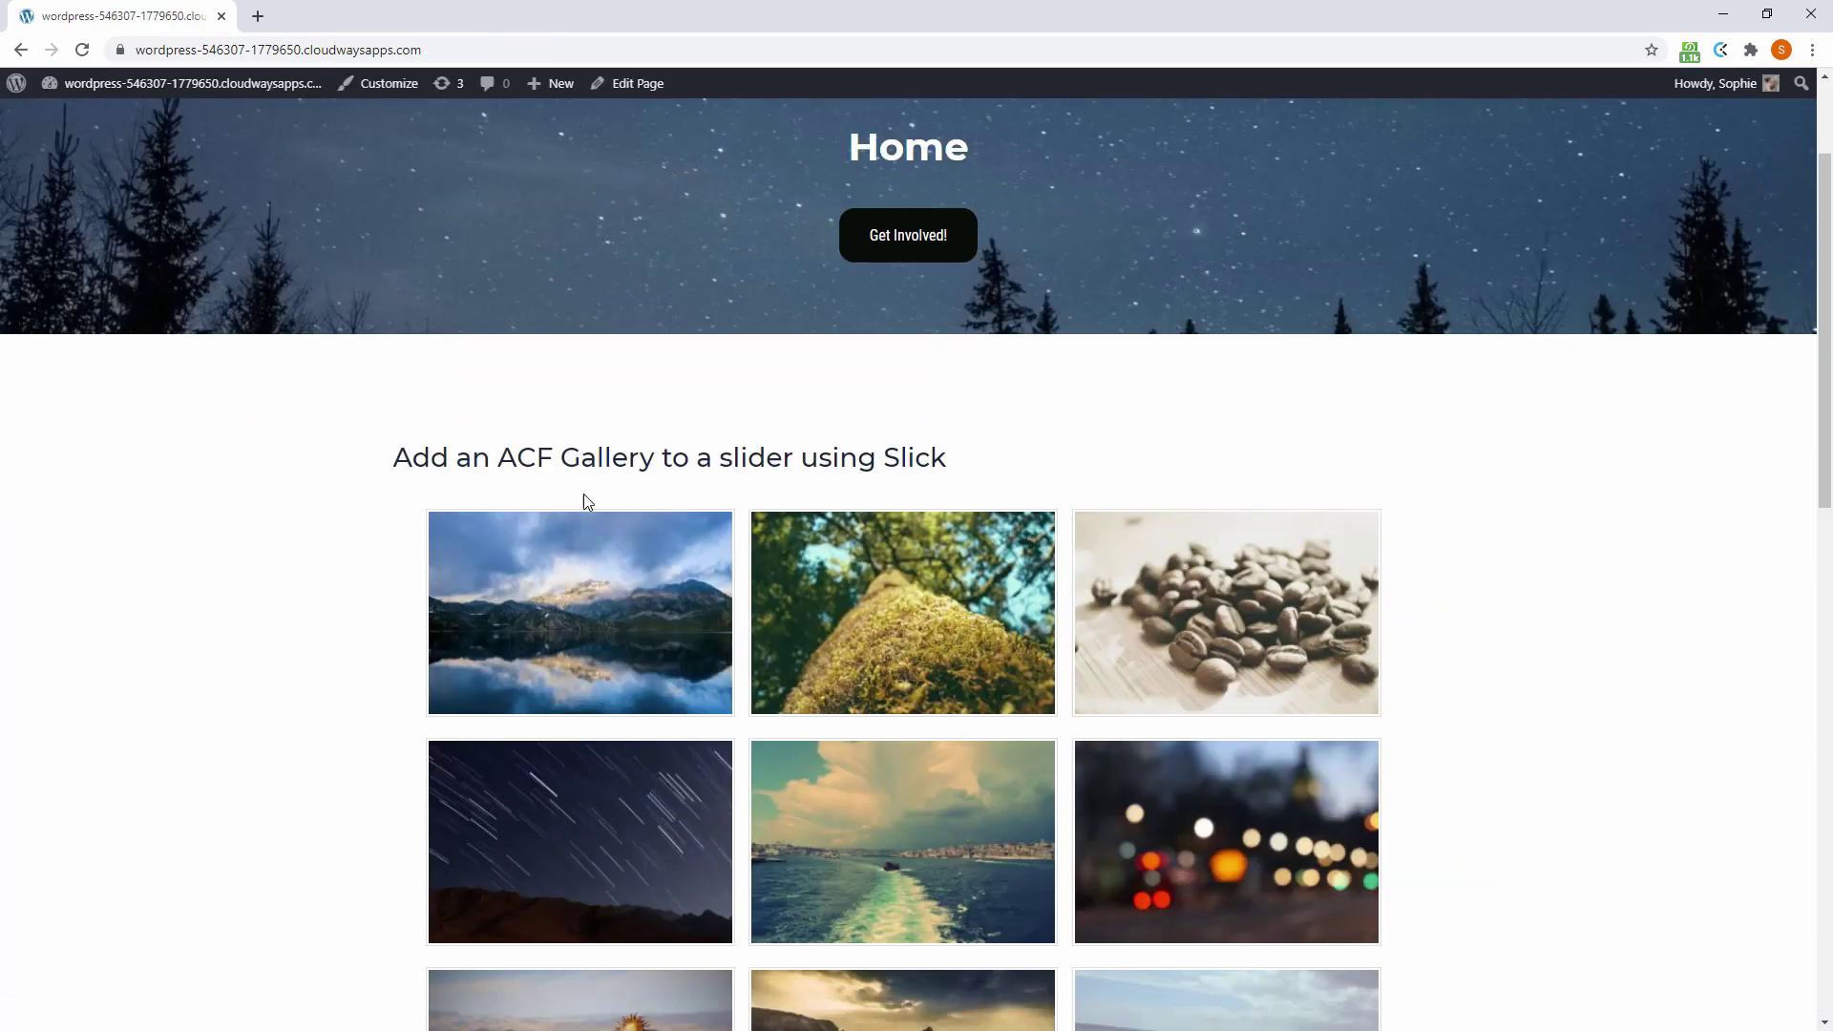
pyautogui.click(551, 595)
pyautogui.click(1788, 556)
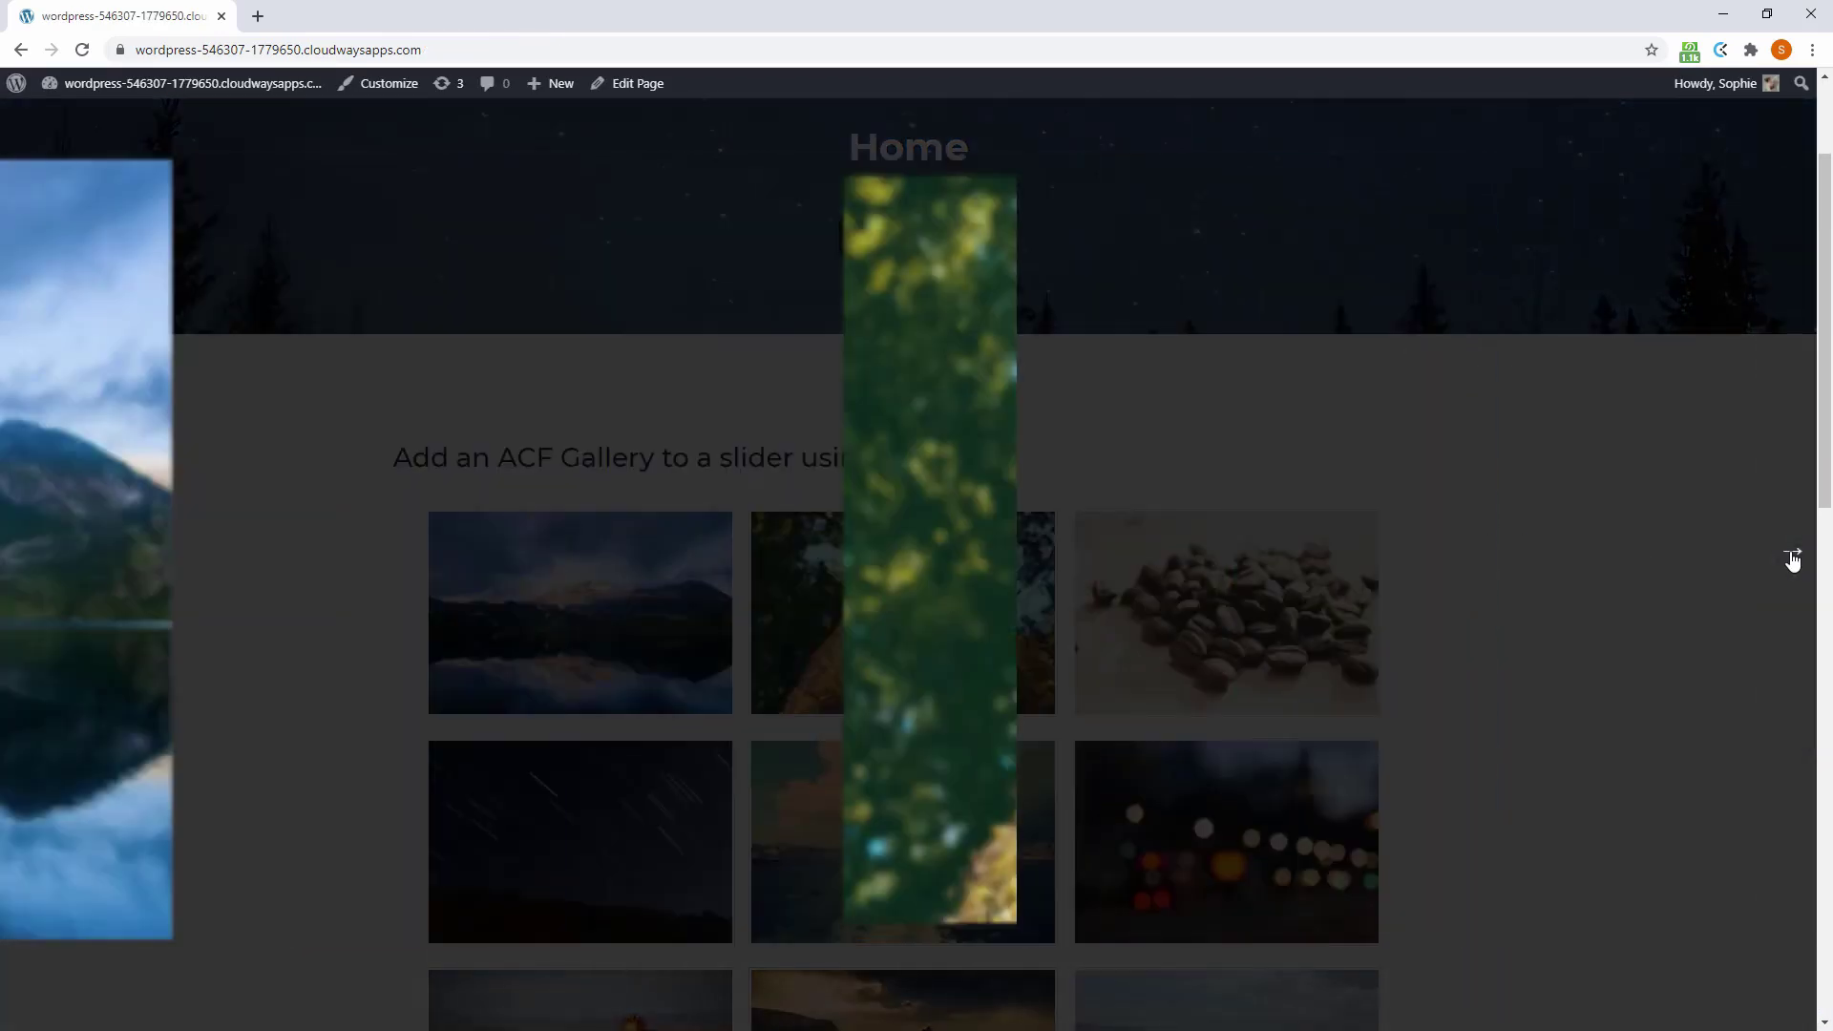
pyautogui.click(1790, 556)
pyautogui.click(1791, 555)
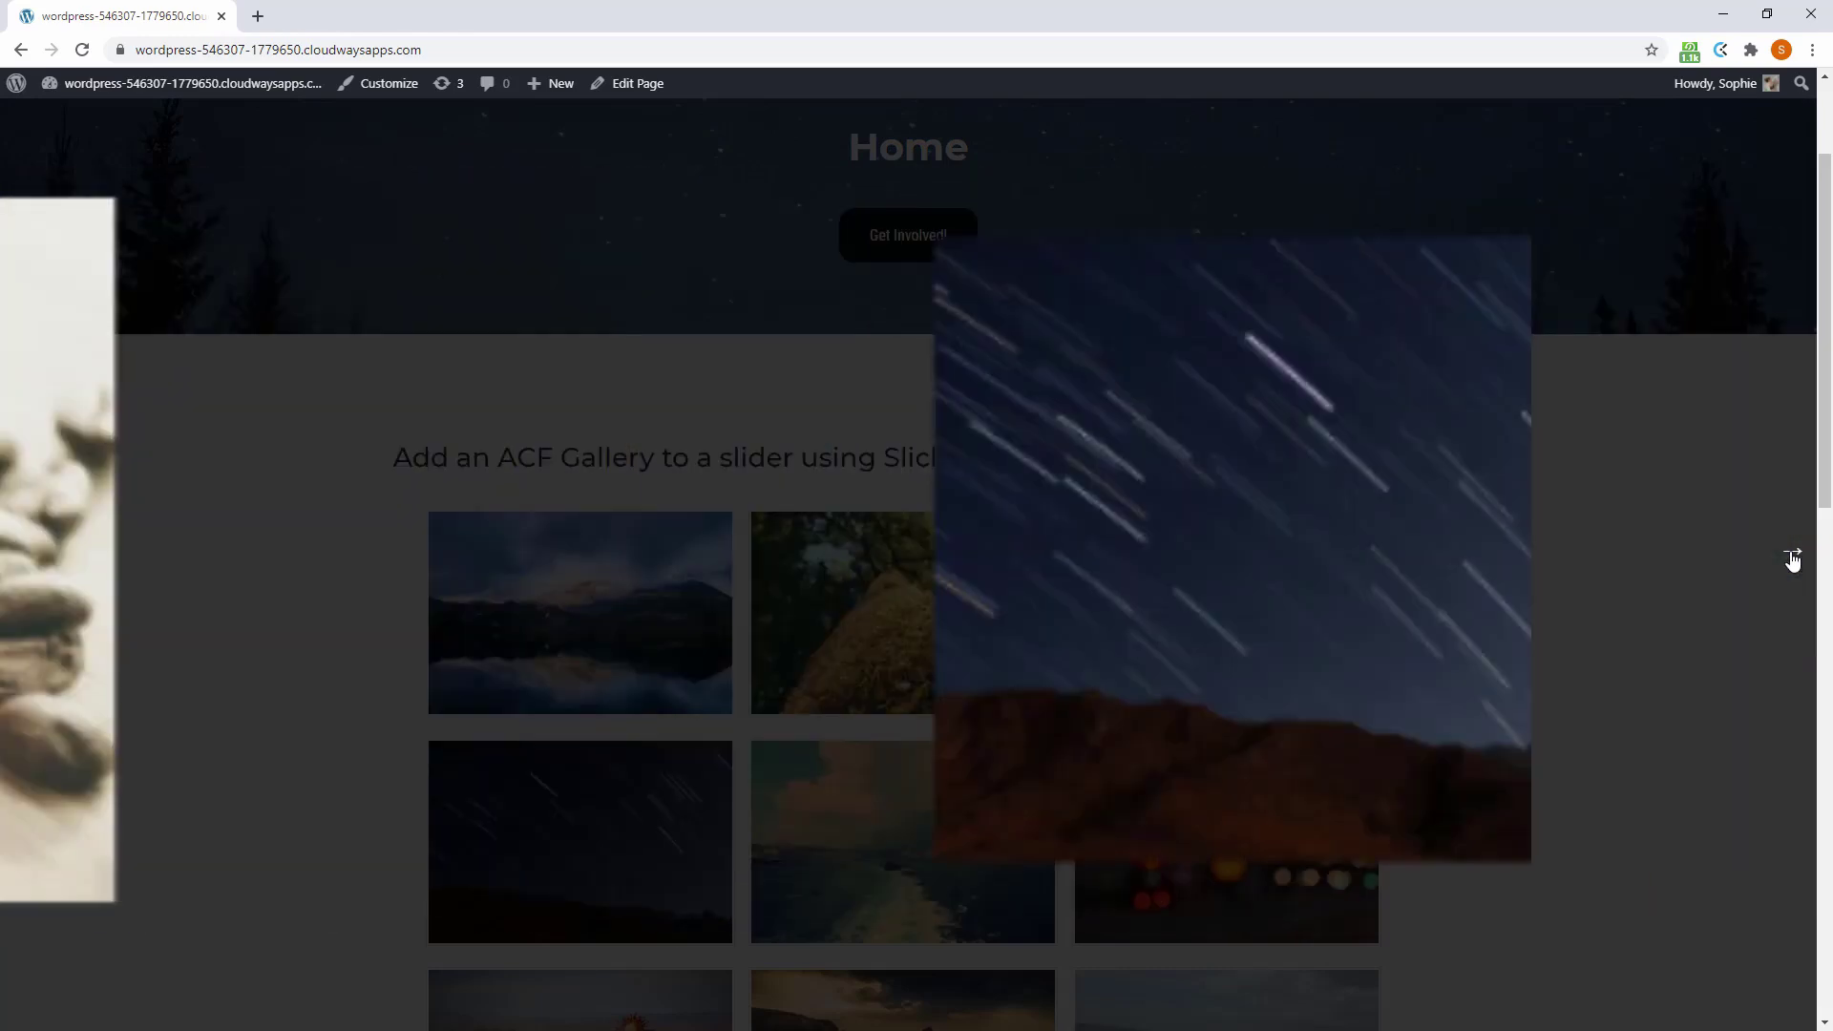
pyautogui.click(1790, 555)
pyautogui.click(1791, 556)
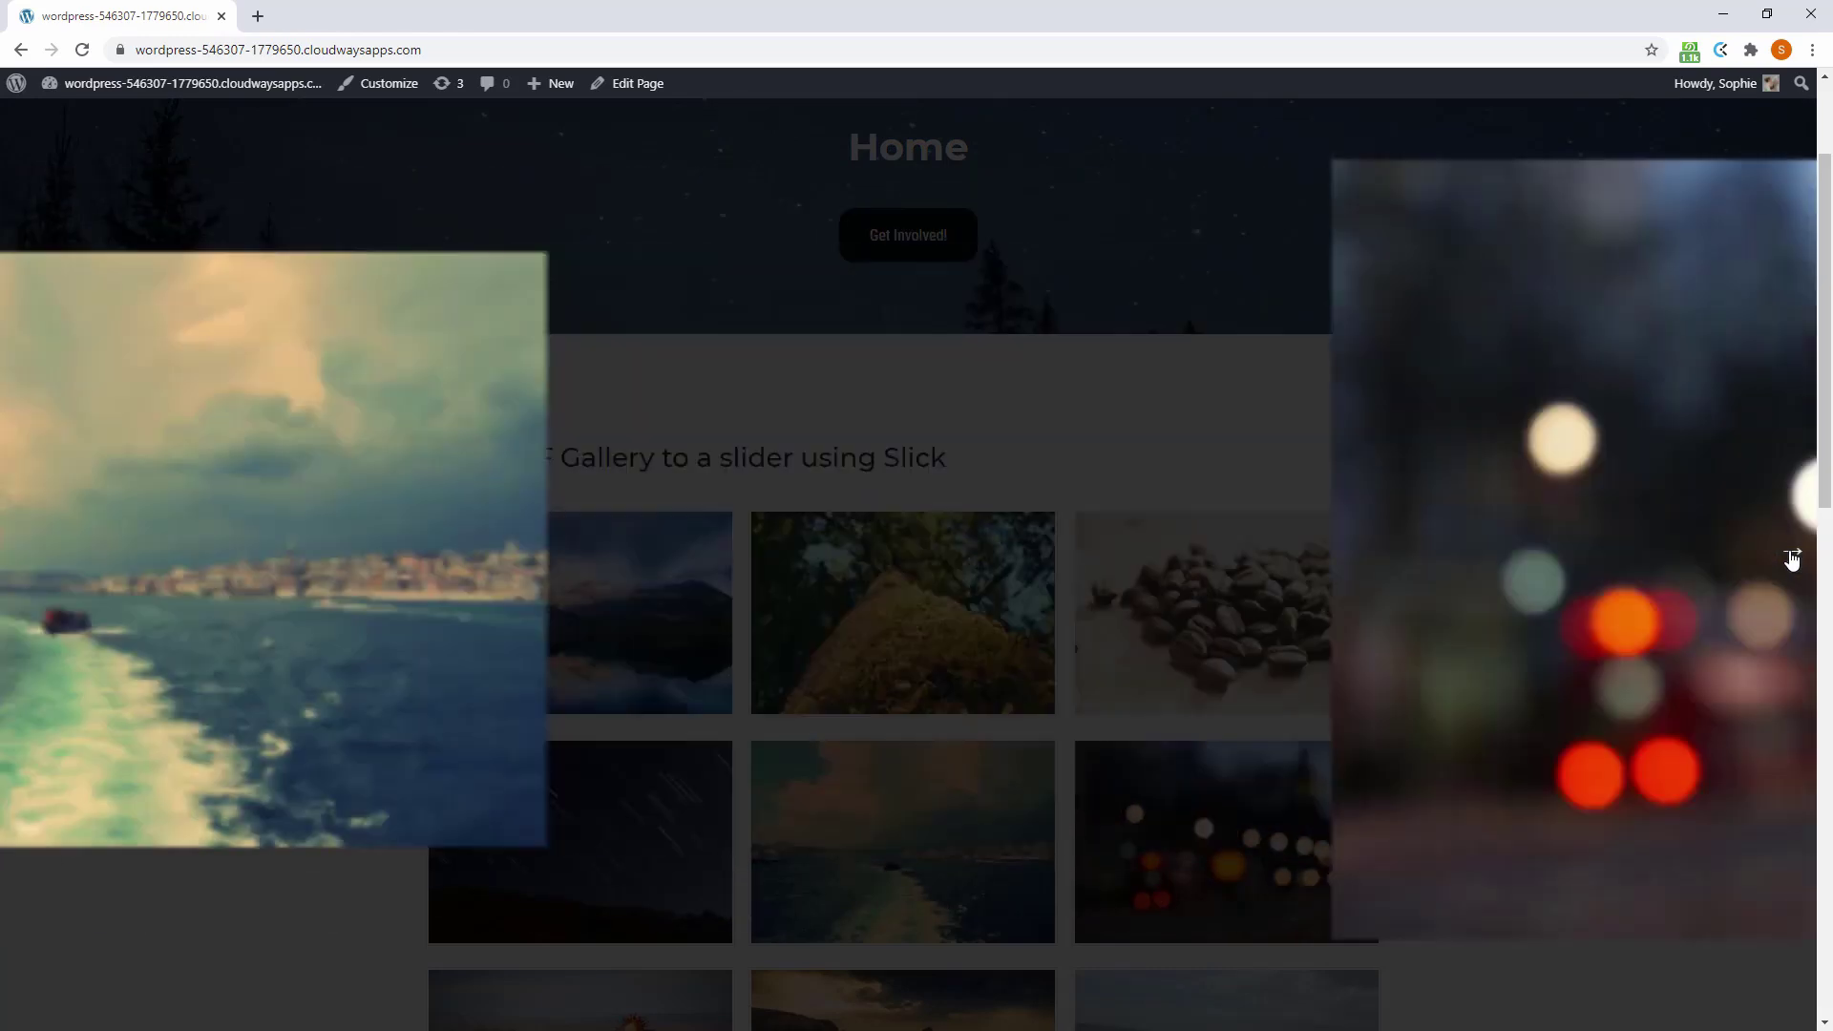
pyautogui.click(1642, 529)
pyautogui.scroll(-13, 1245, 584)
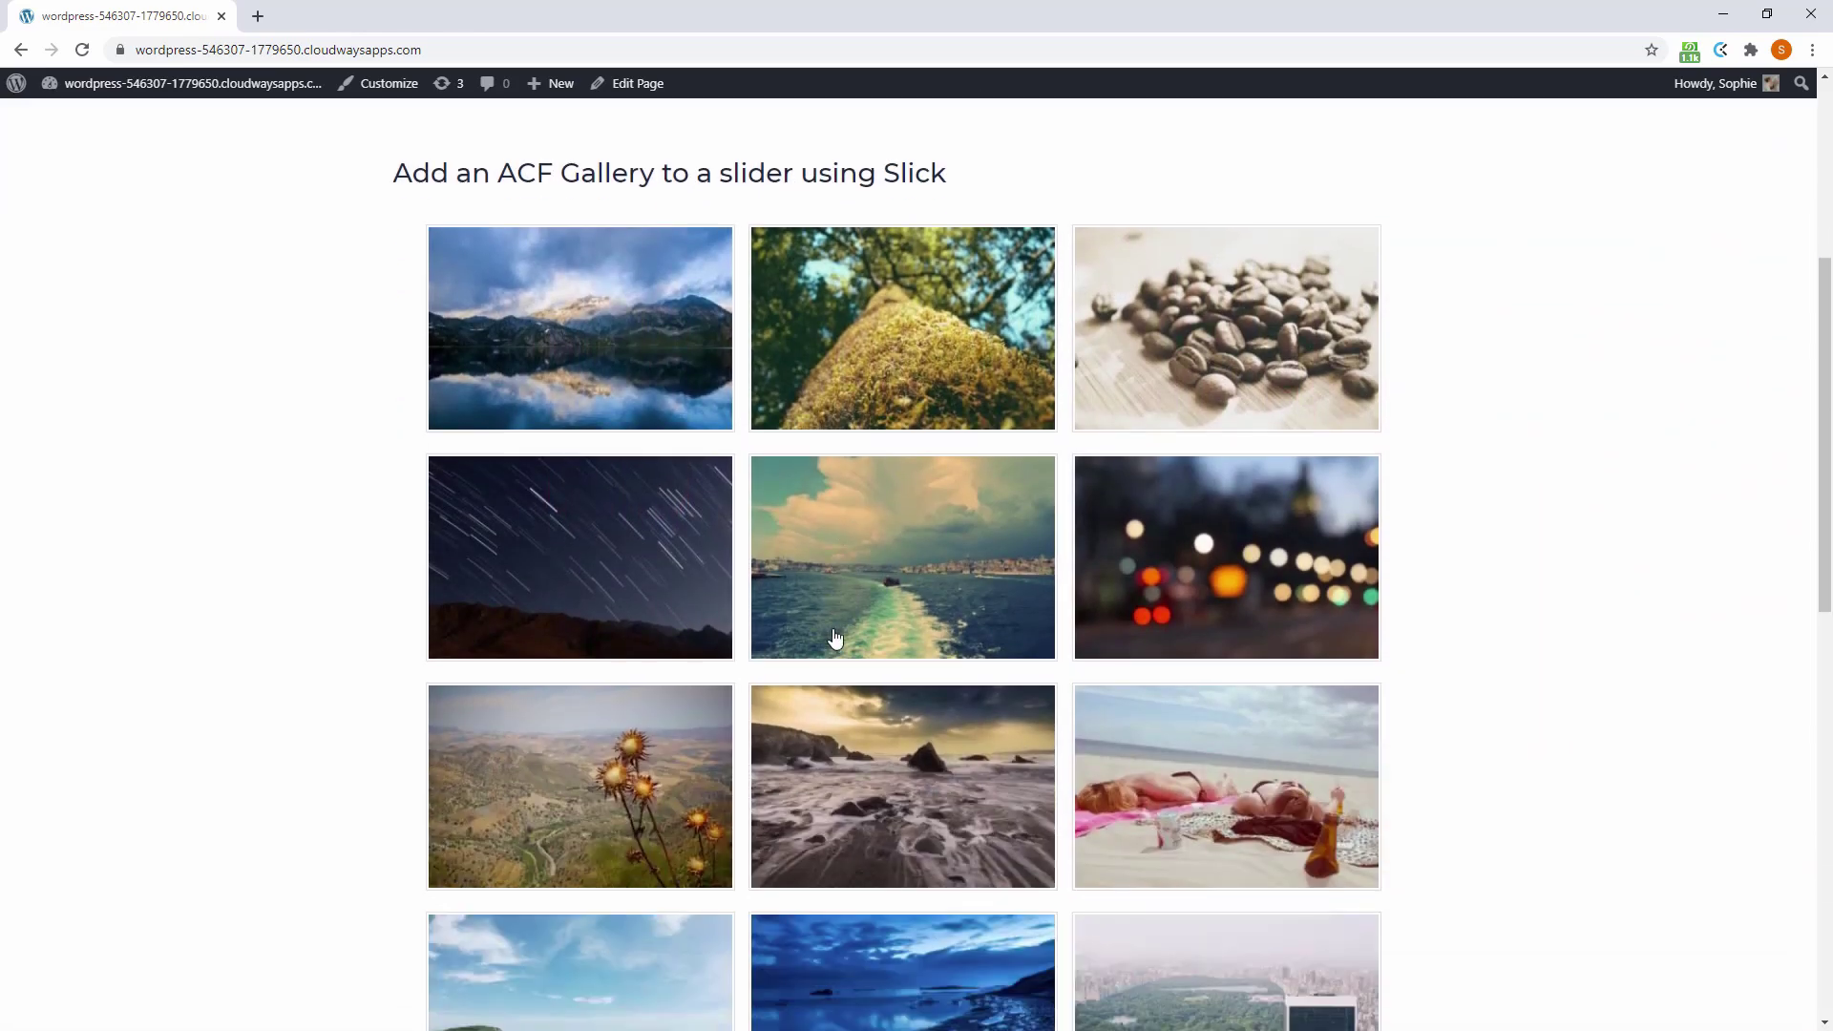
pyautogui.scroll(14, 773, 658)
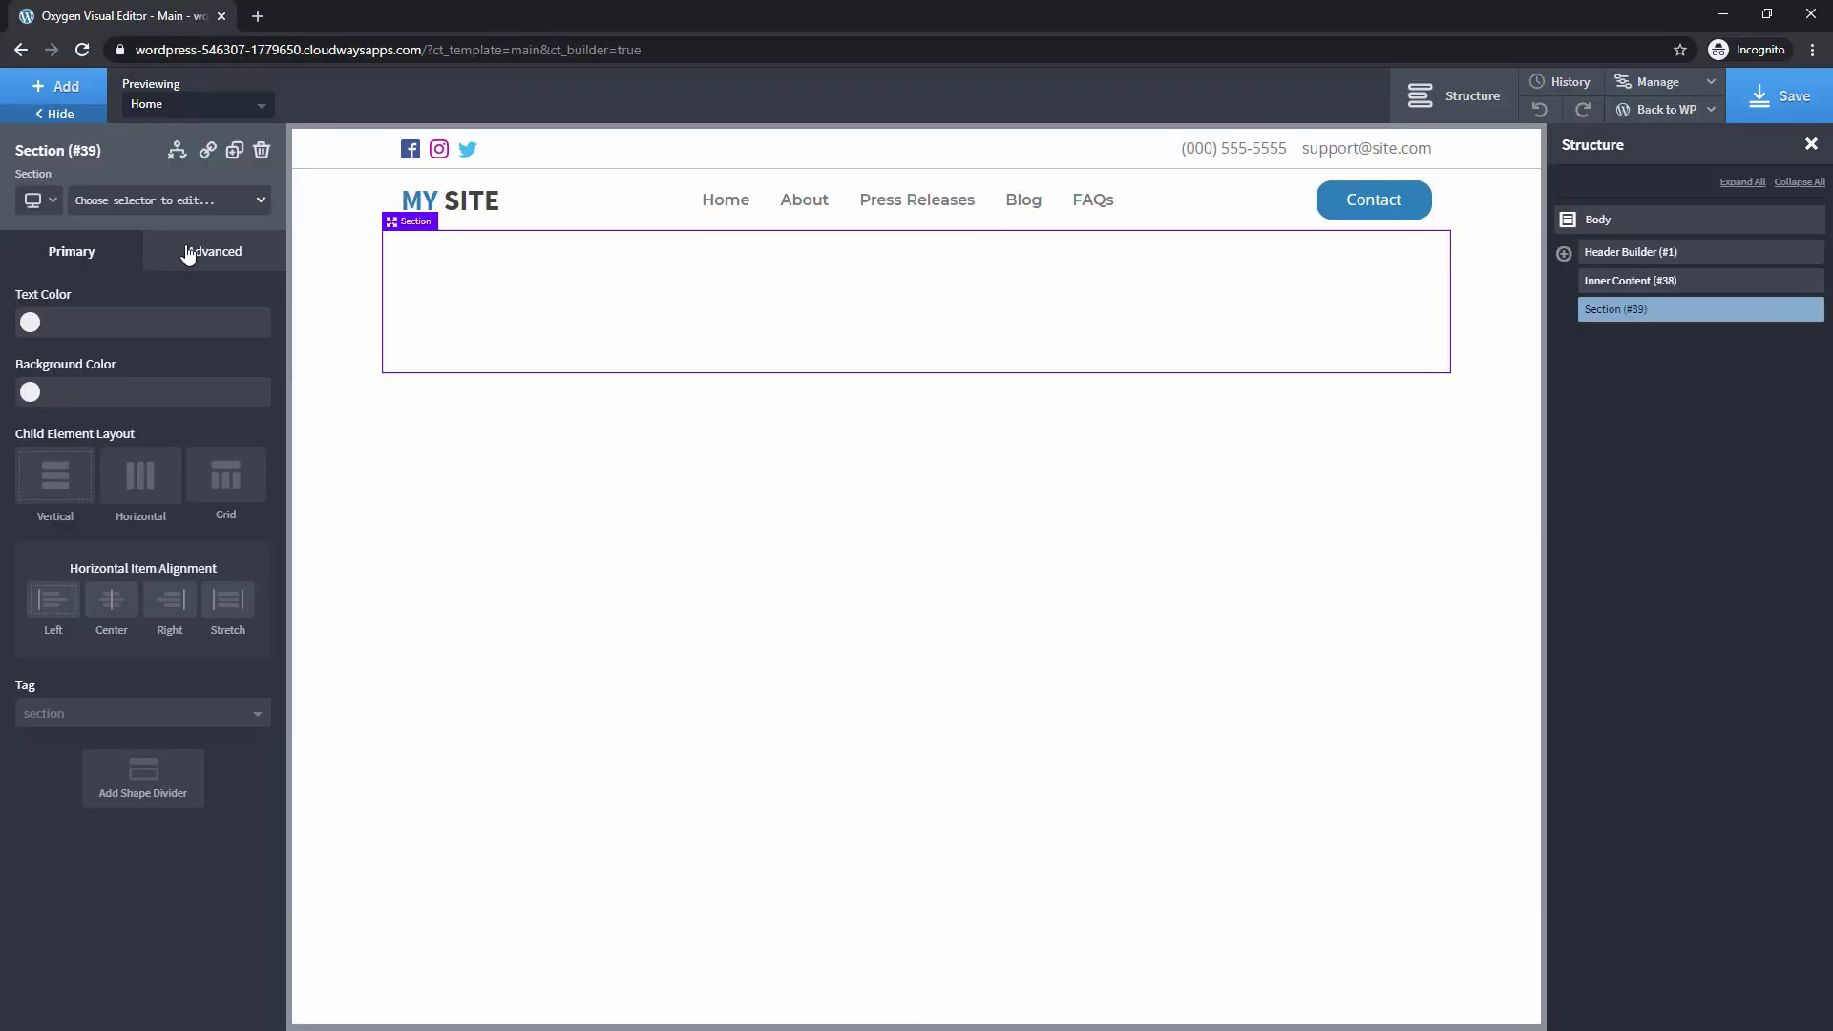
# Give the section a #1f212d background saved as the global colour 'Off Black'
pyautogui.click(189, 254)
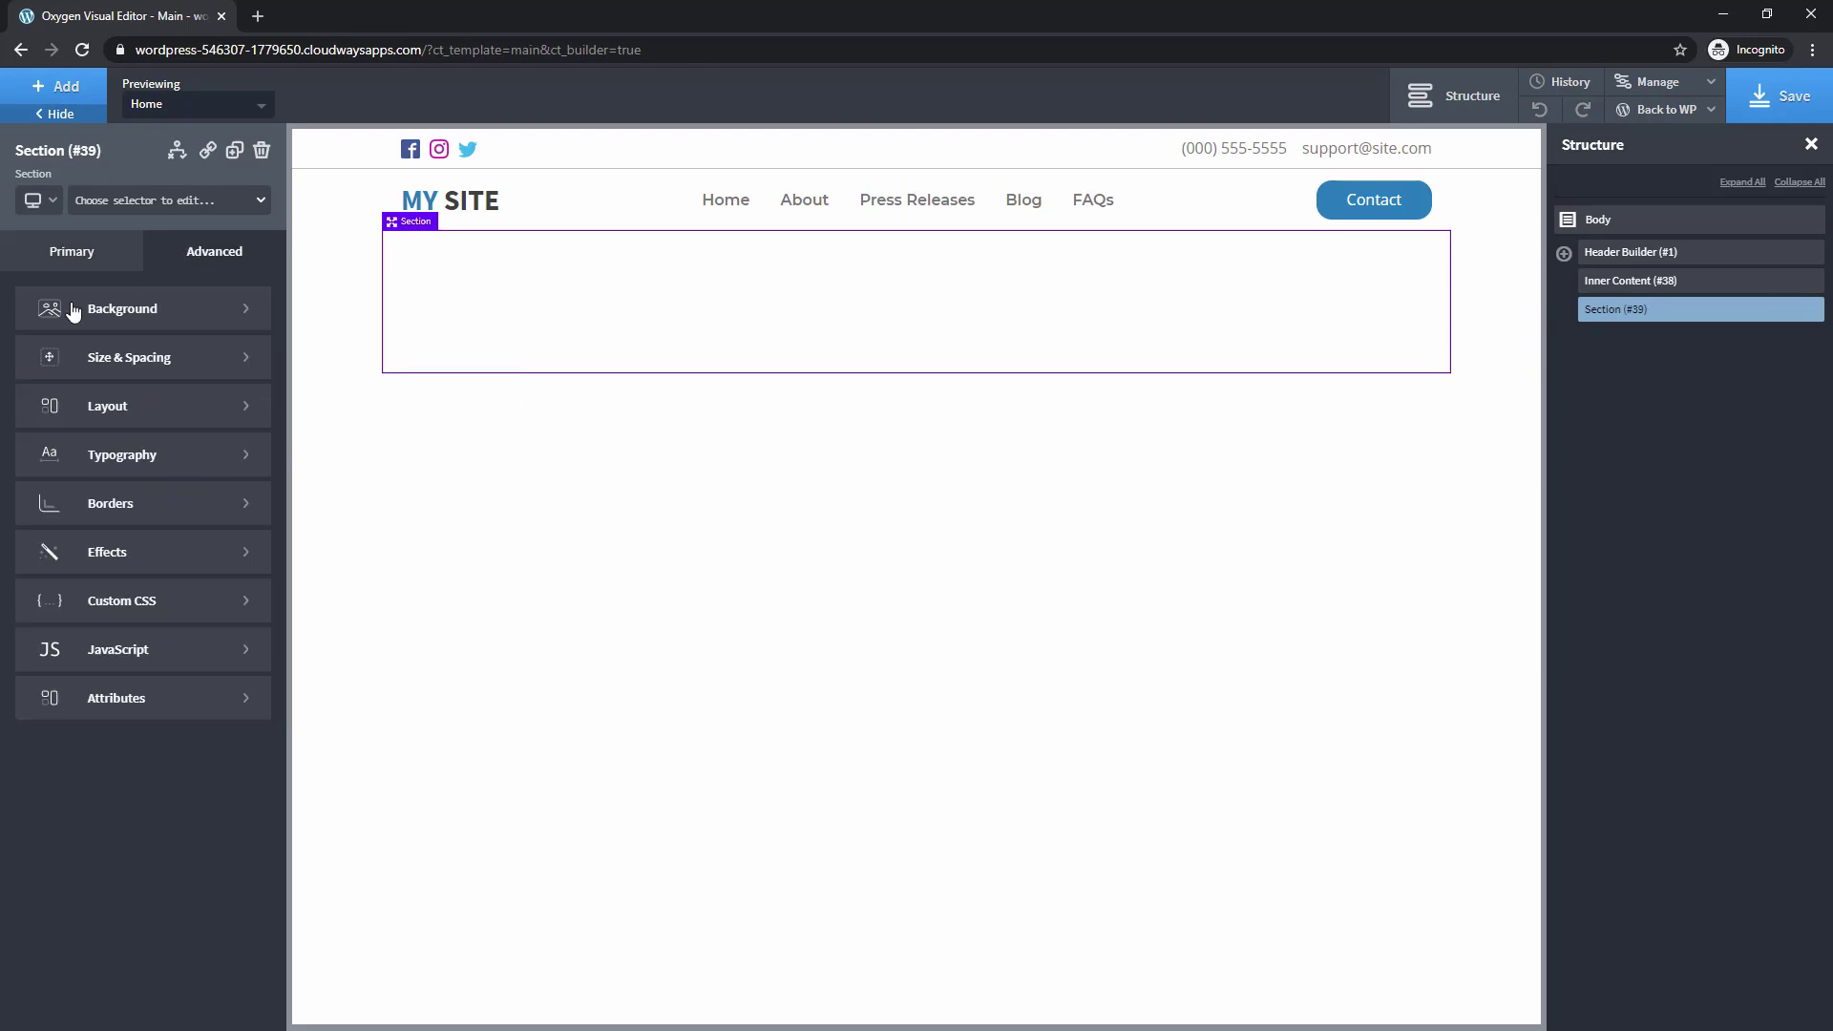
pyautogui.click(73, 310)
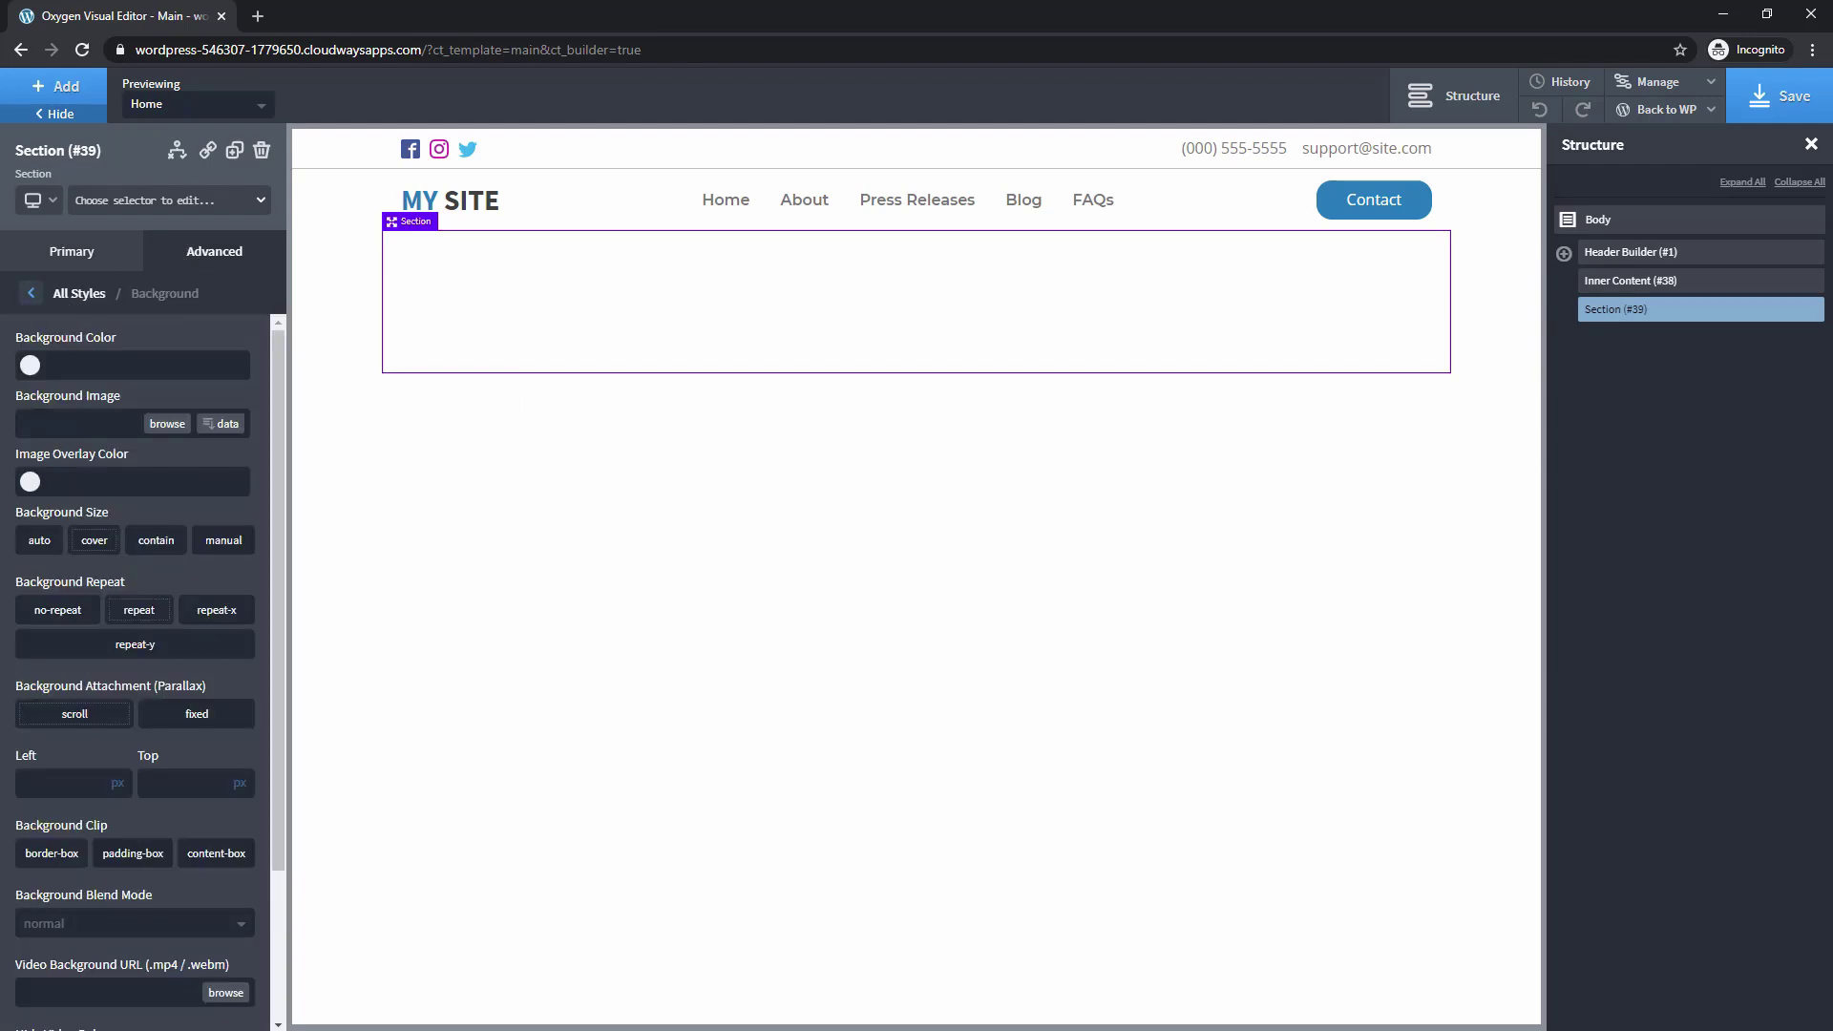
pyautogui.click(91, 358)
pyautogui.write('#1f212d')
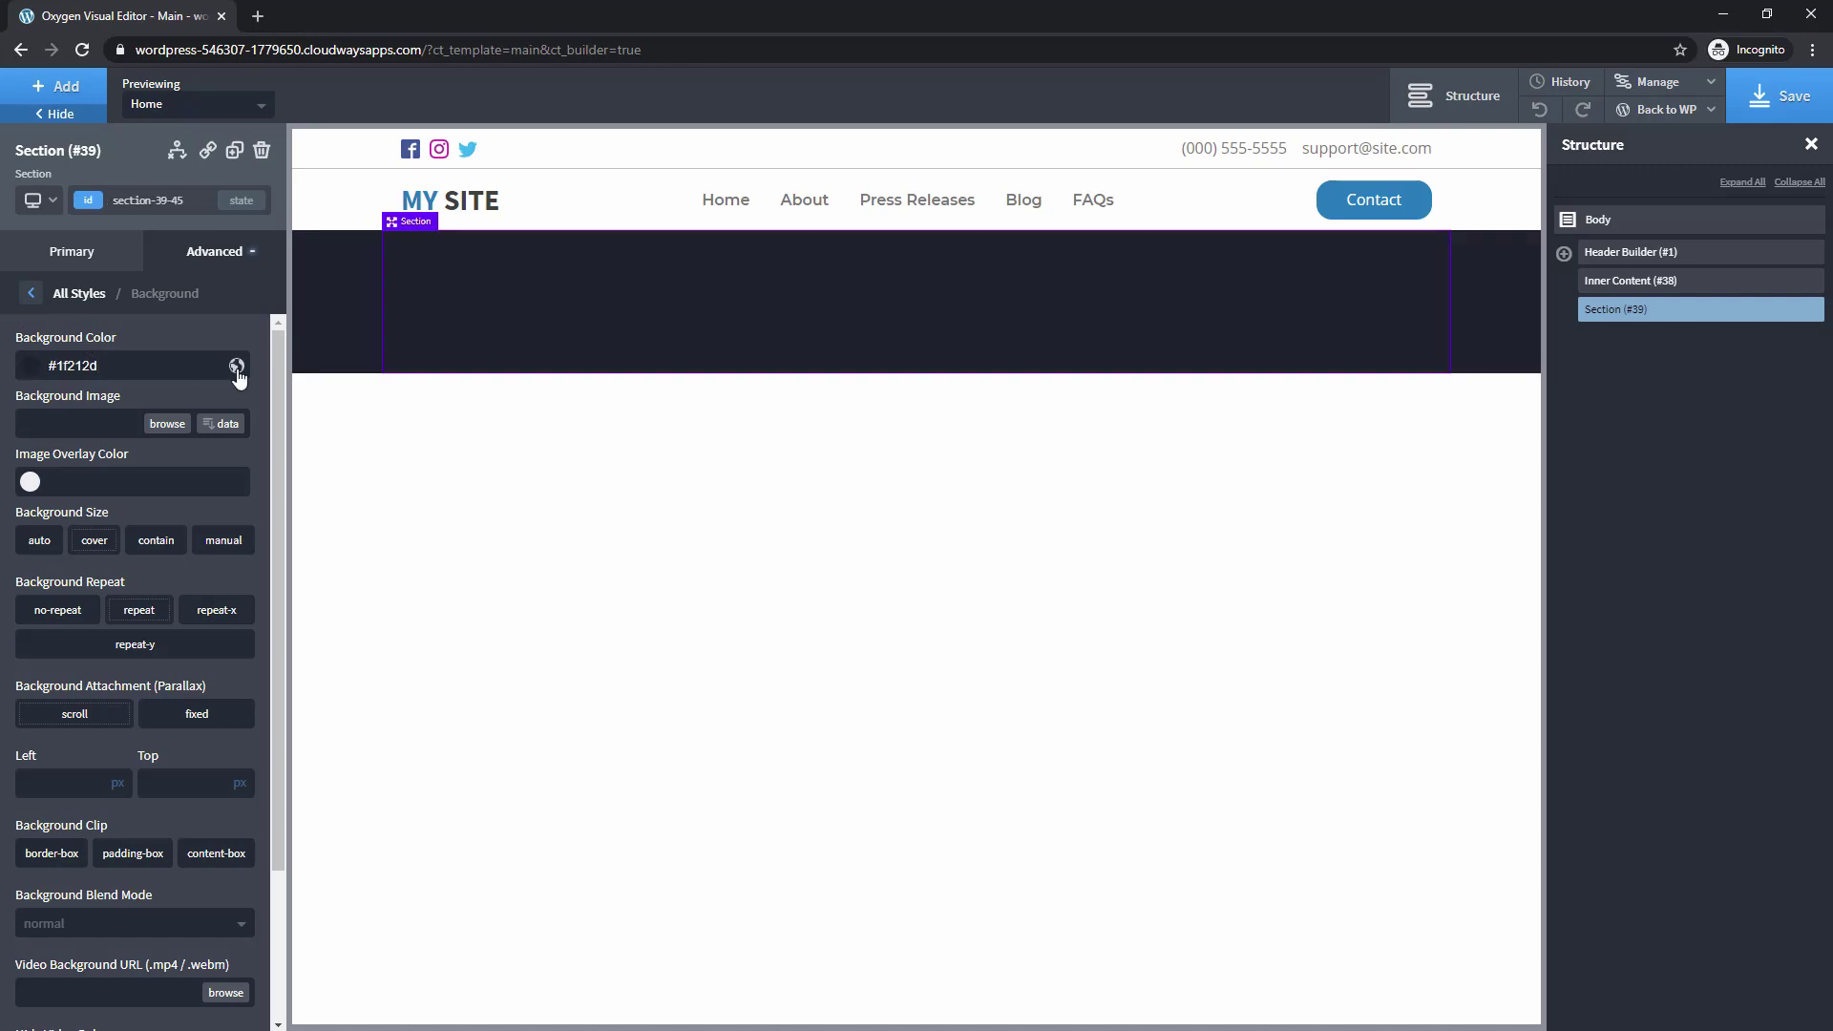
pyautogui.click(237, 367)
pyautogui.write('Off Black')
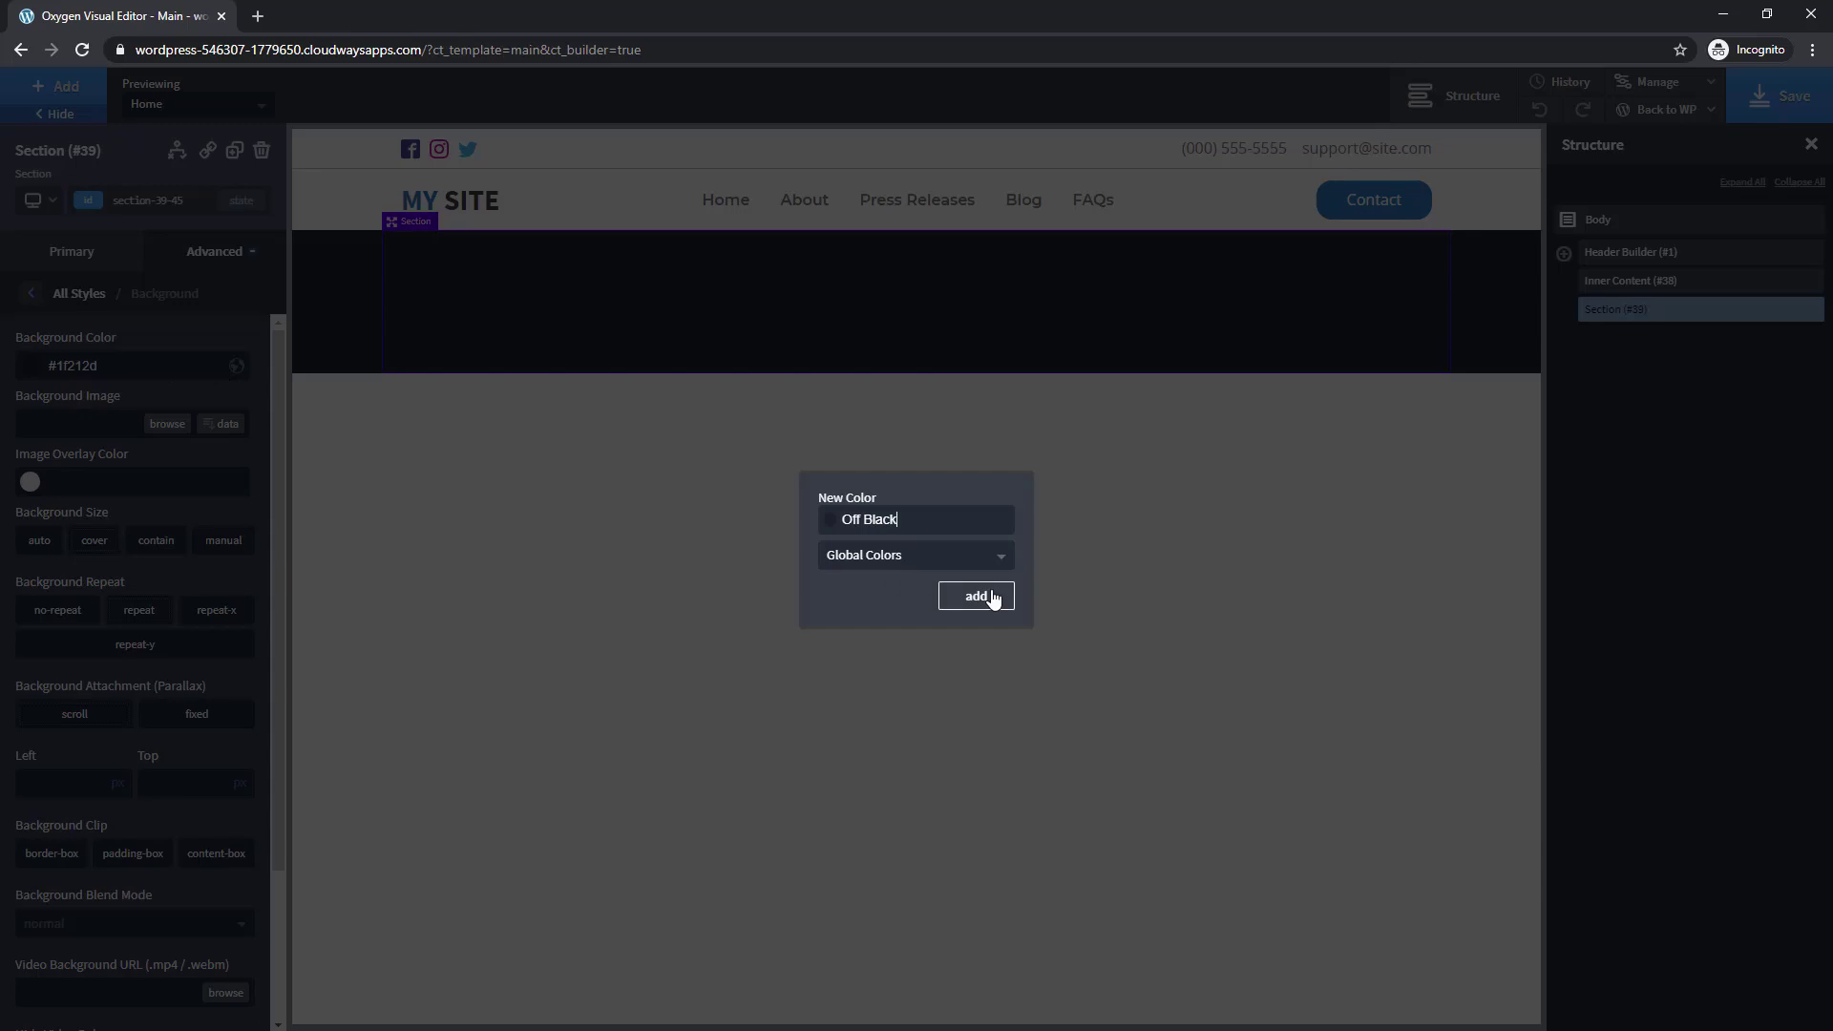
pyautogui.click(978, 596)
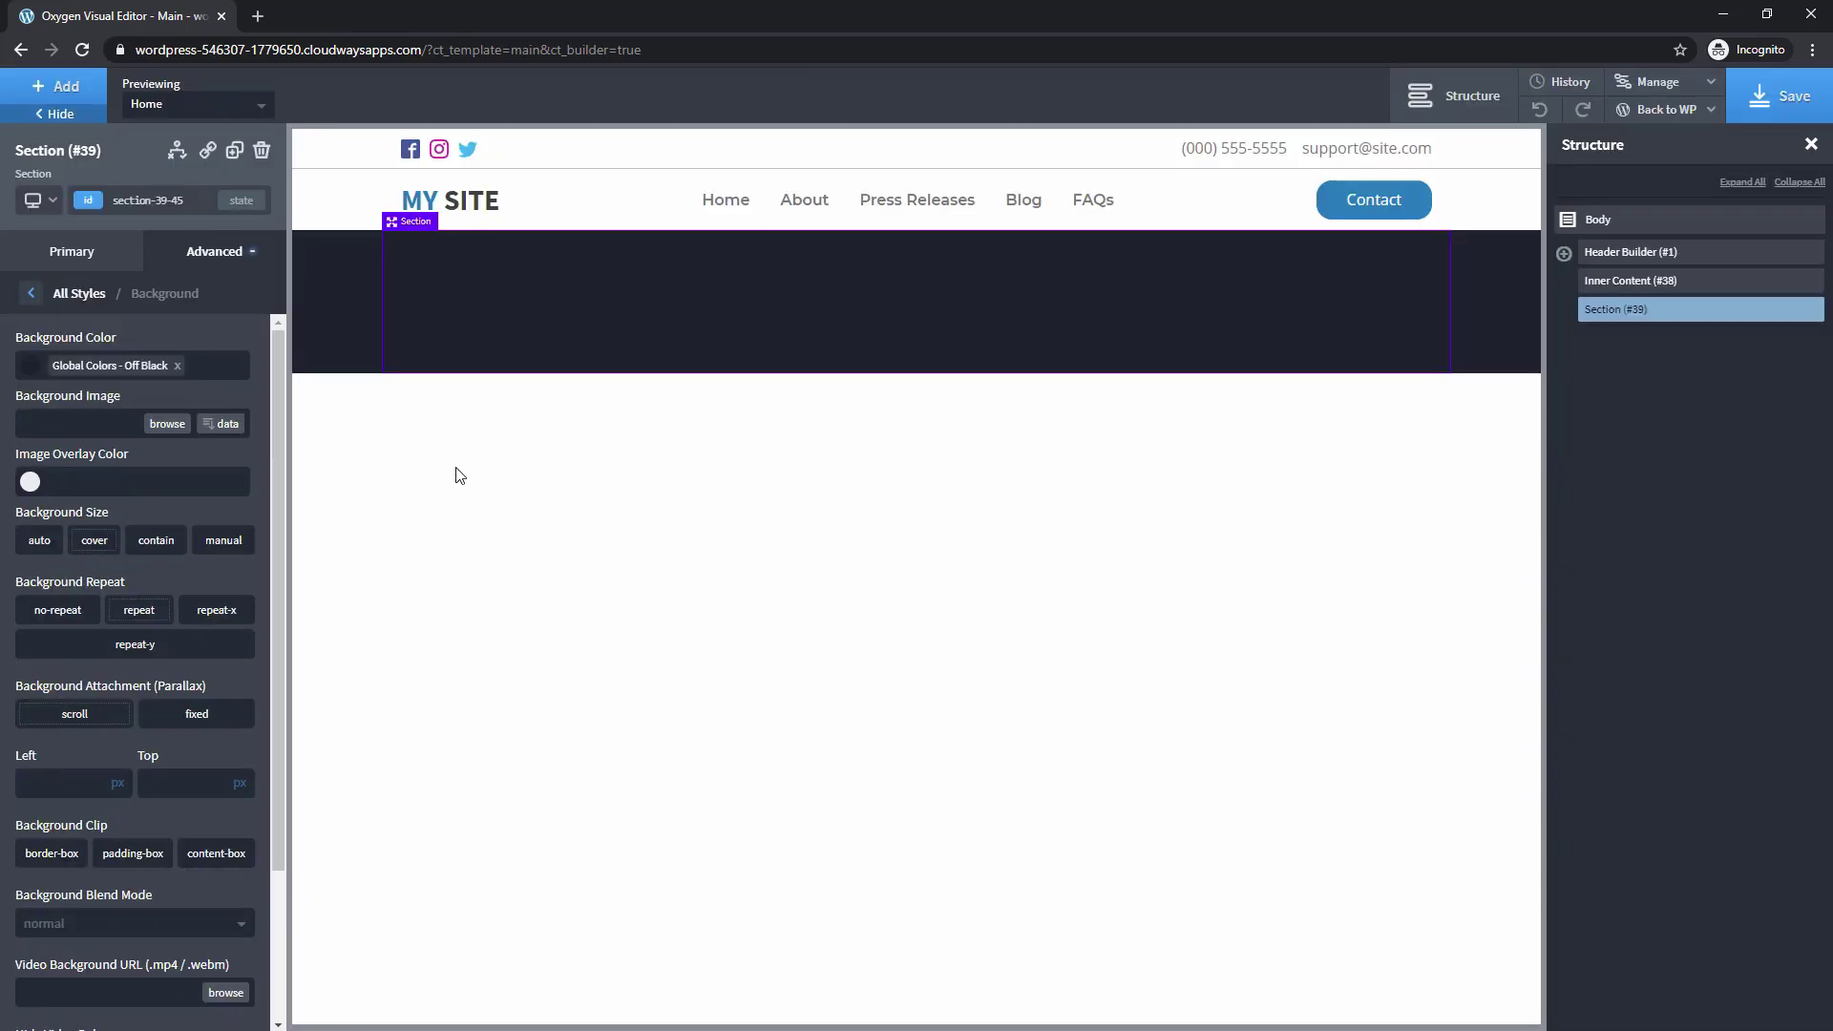
# Add a Columns element with the 25 25 25 25 four-column layout
pyautogui.click(62, 92)
pyautogui.write('col')
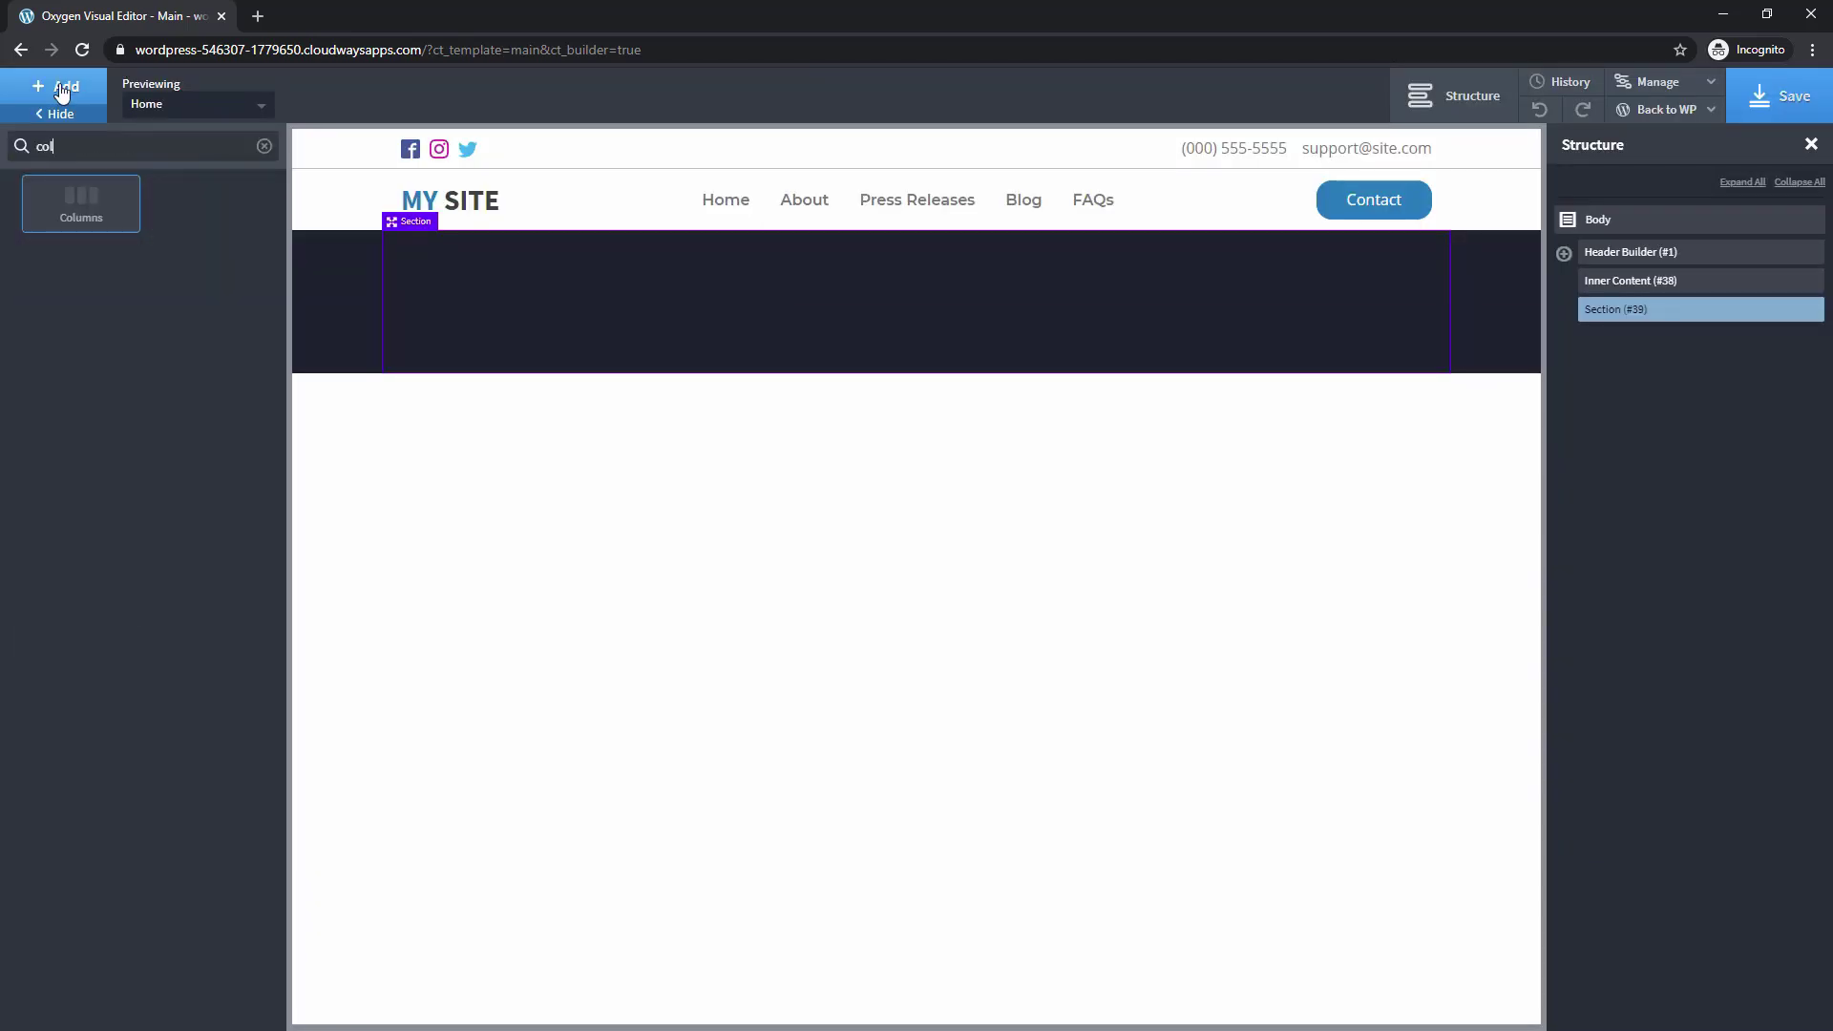
pyautogui.click(74, 206)
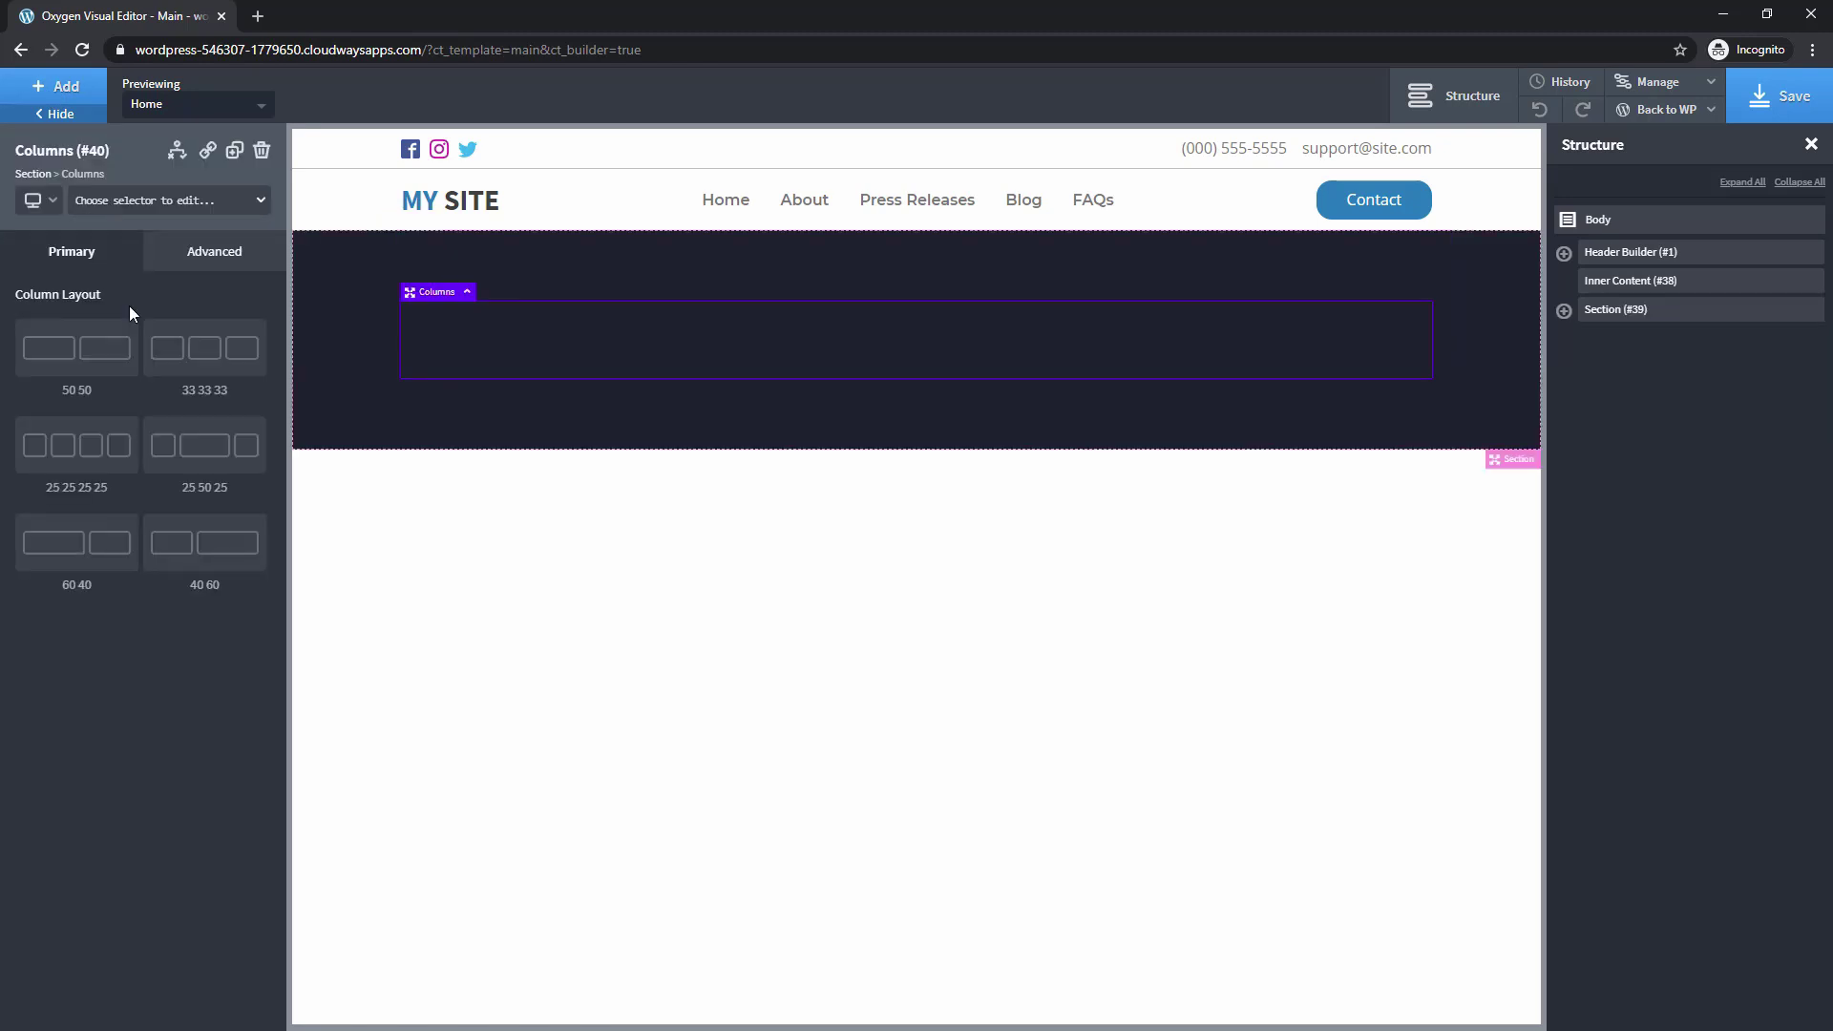
pyautogui.click(86, 459)
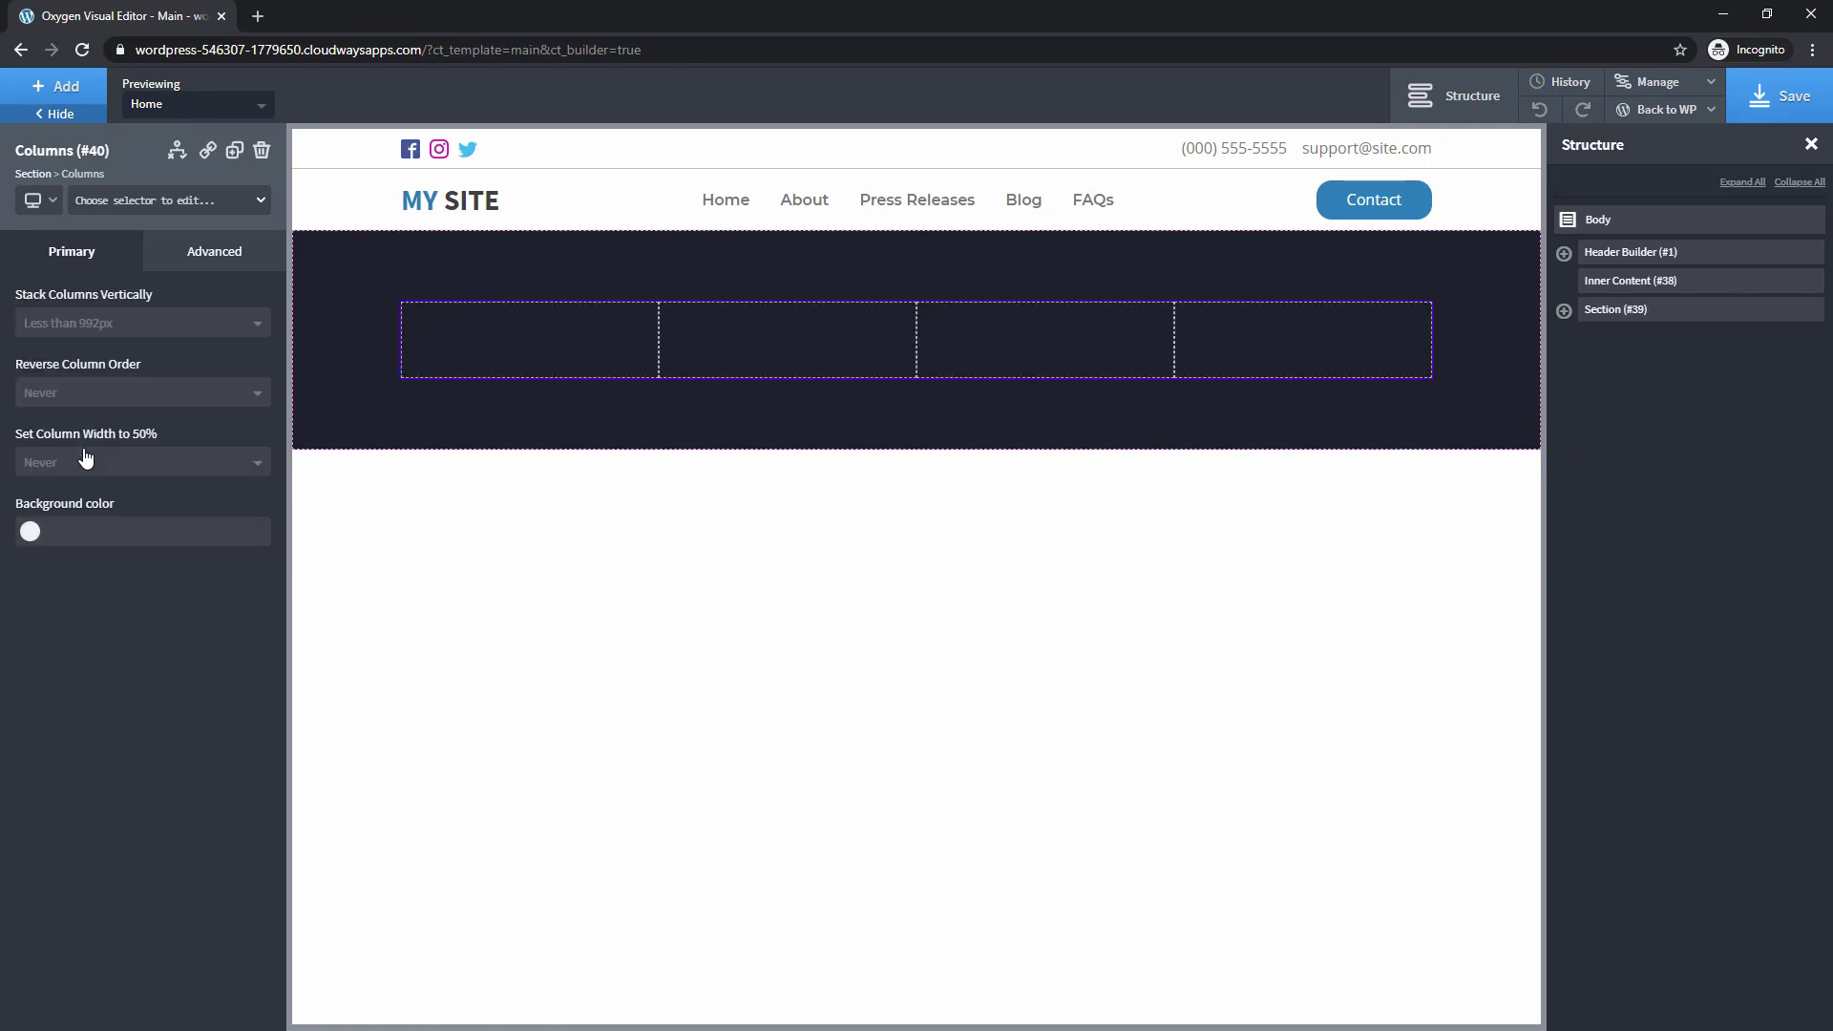
# Add an h4 heading to the first footer column with class footer-heading
pyautogui.click(468, 339)
pyautogui.click(59, 91)
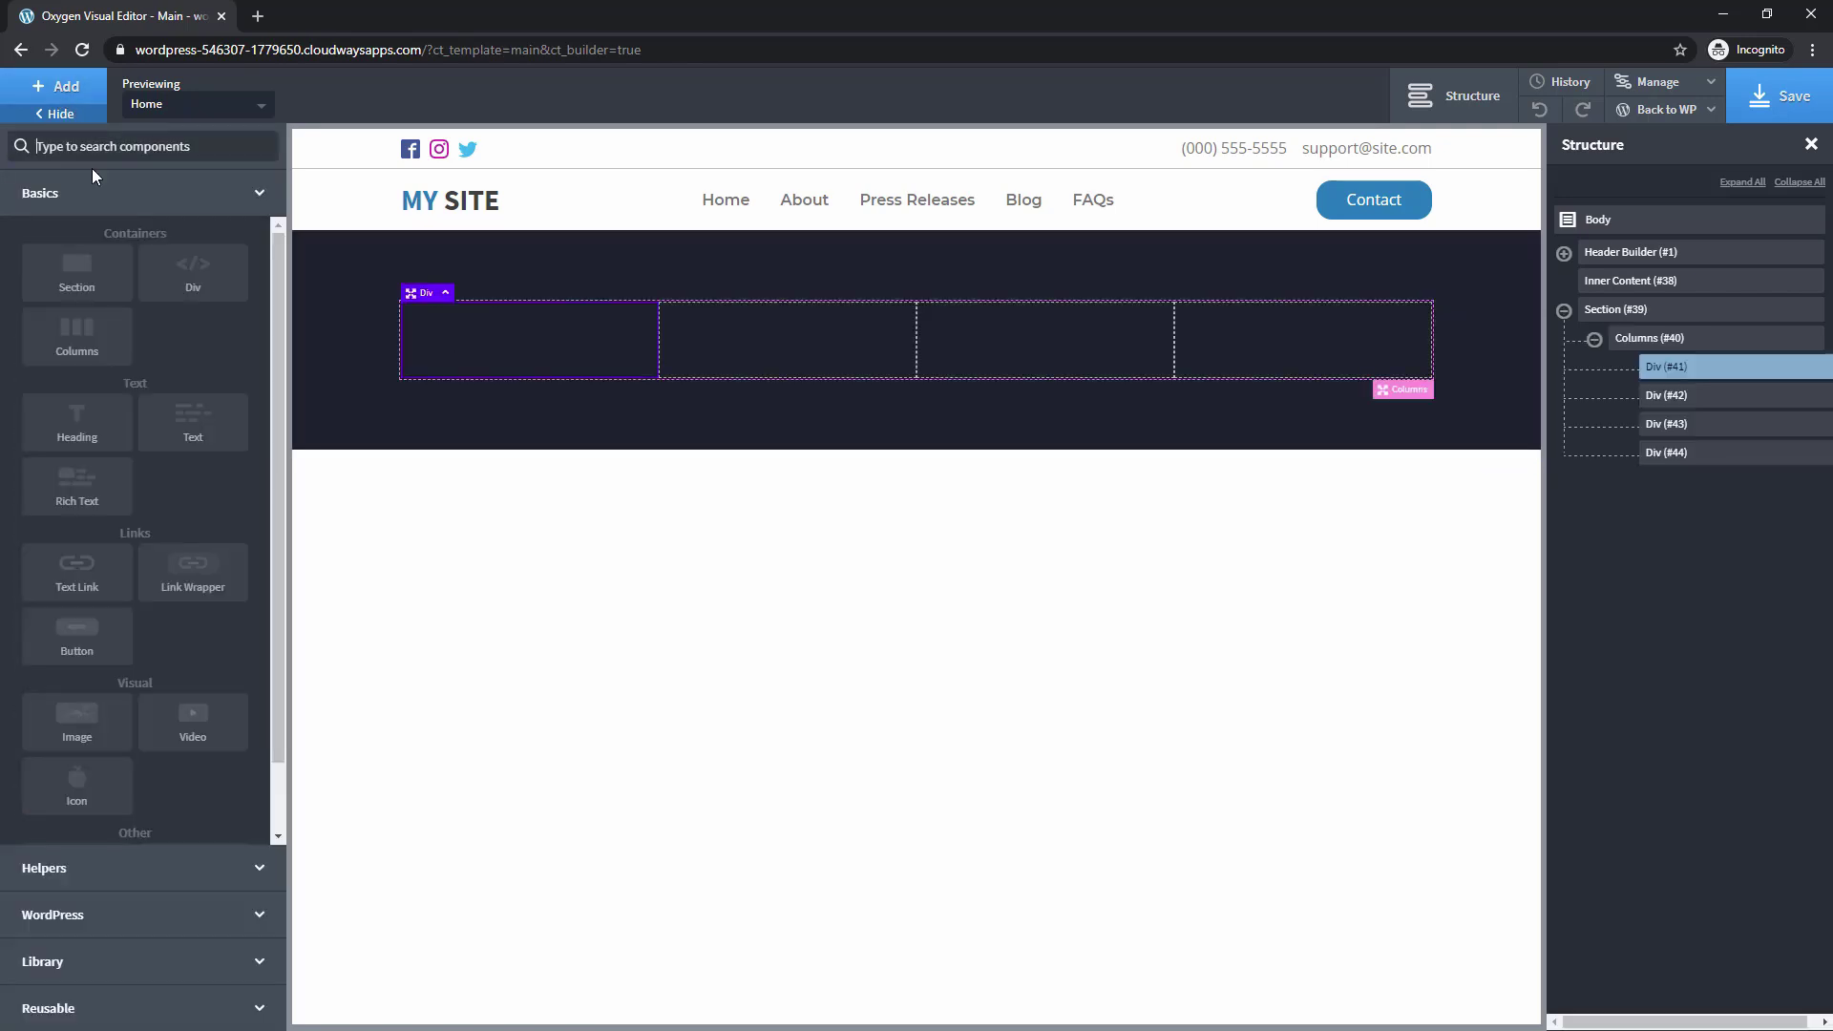
pyautogui.click(79, 420)
pyautogui.click(48, 601)
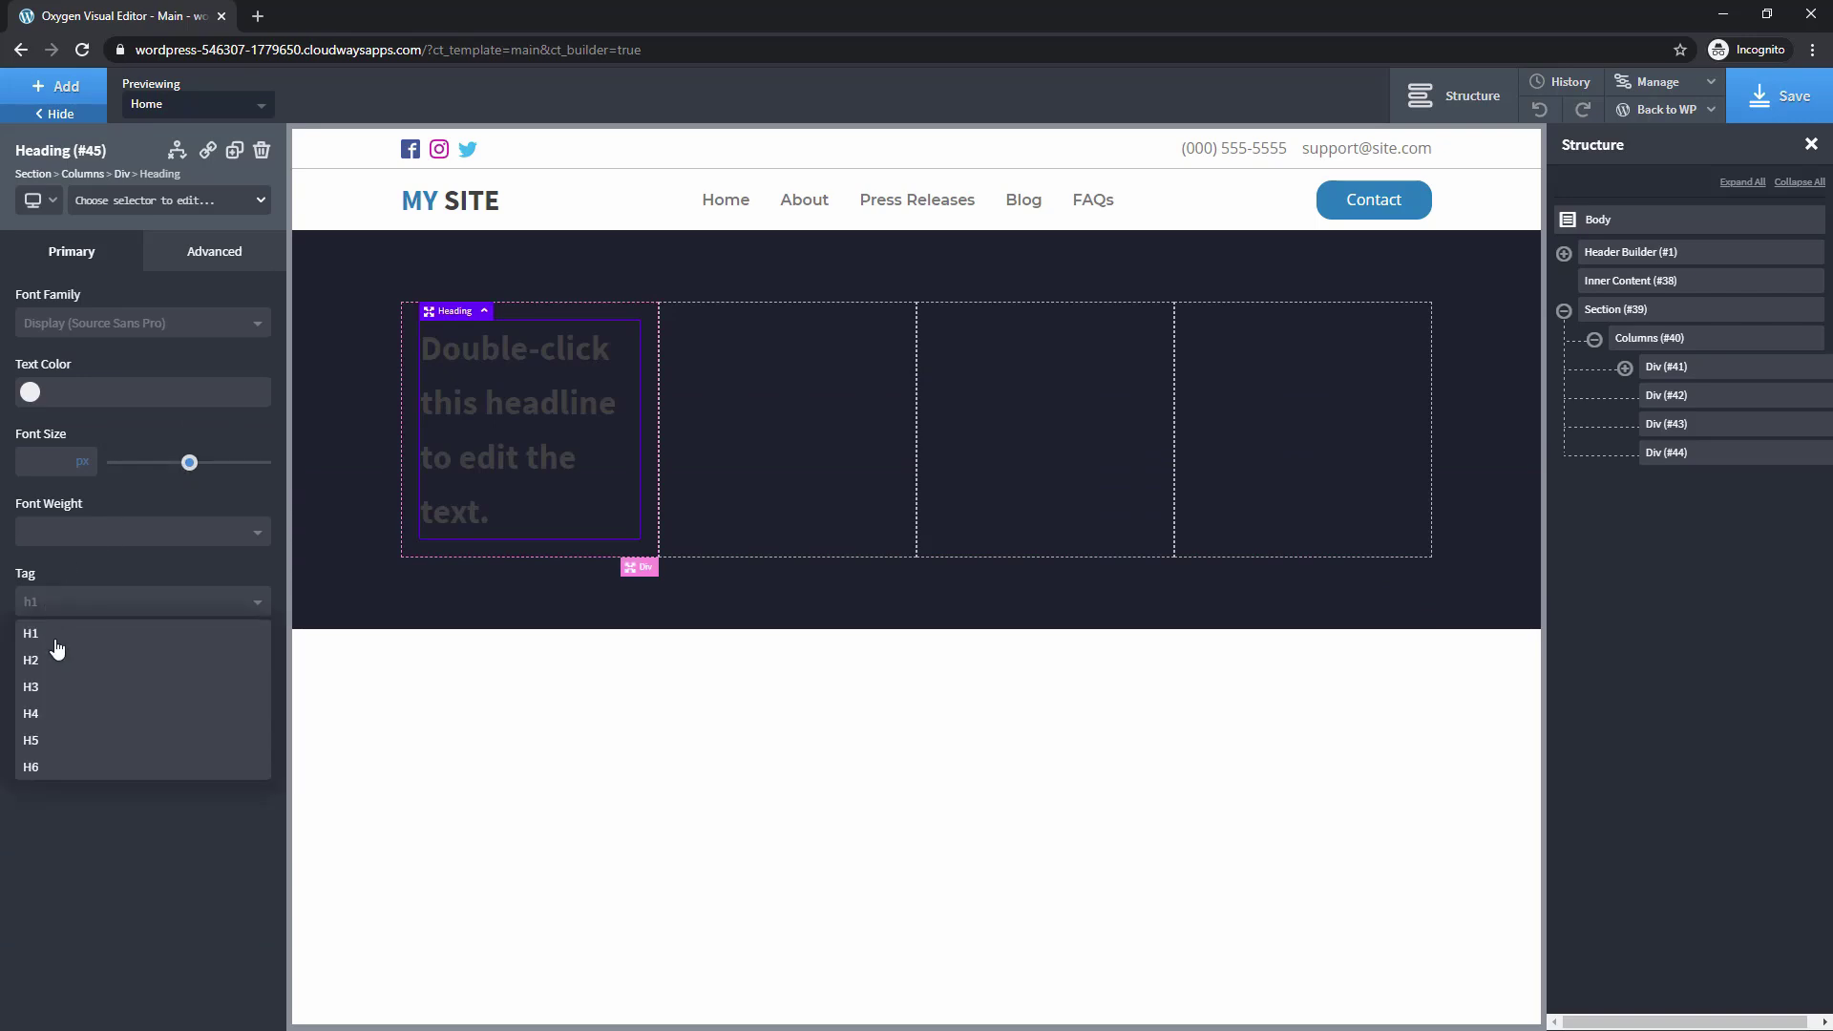
pyautogui.click(66, 714)
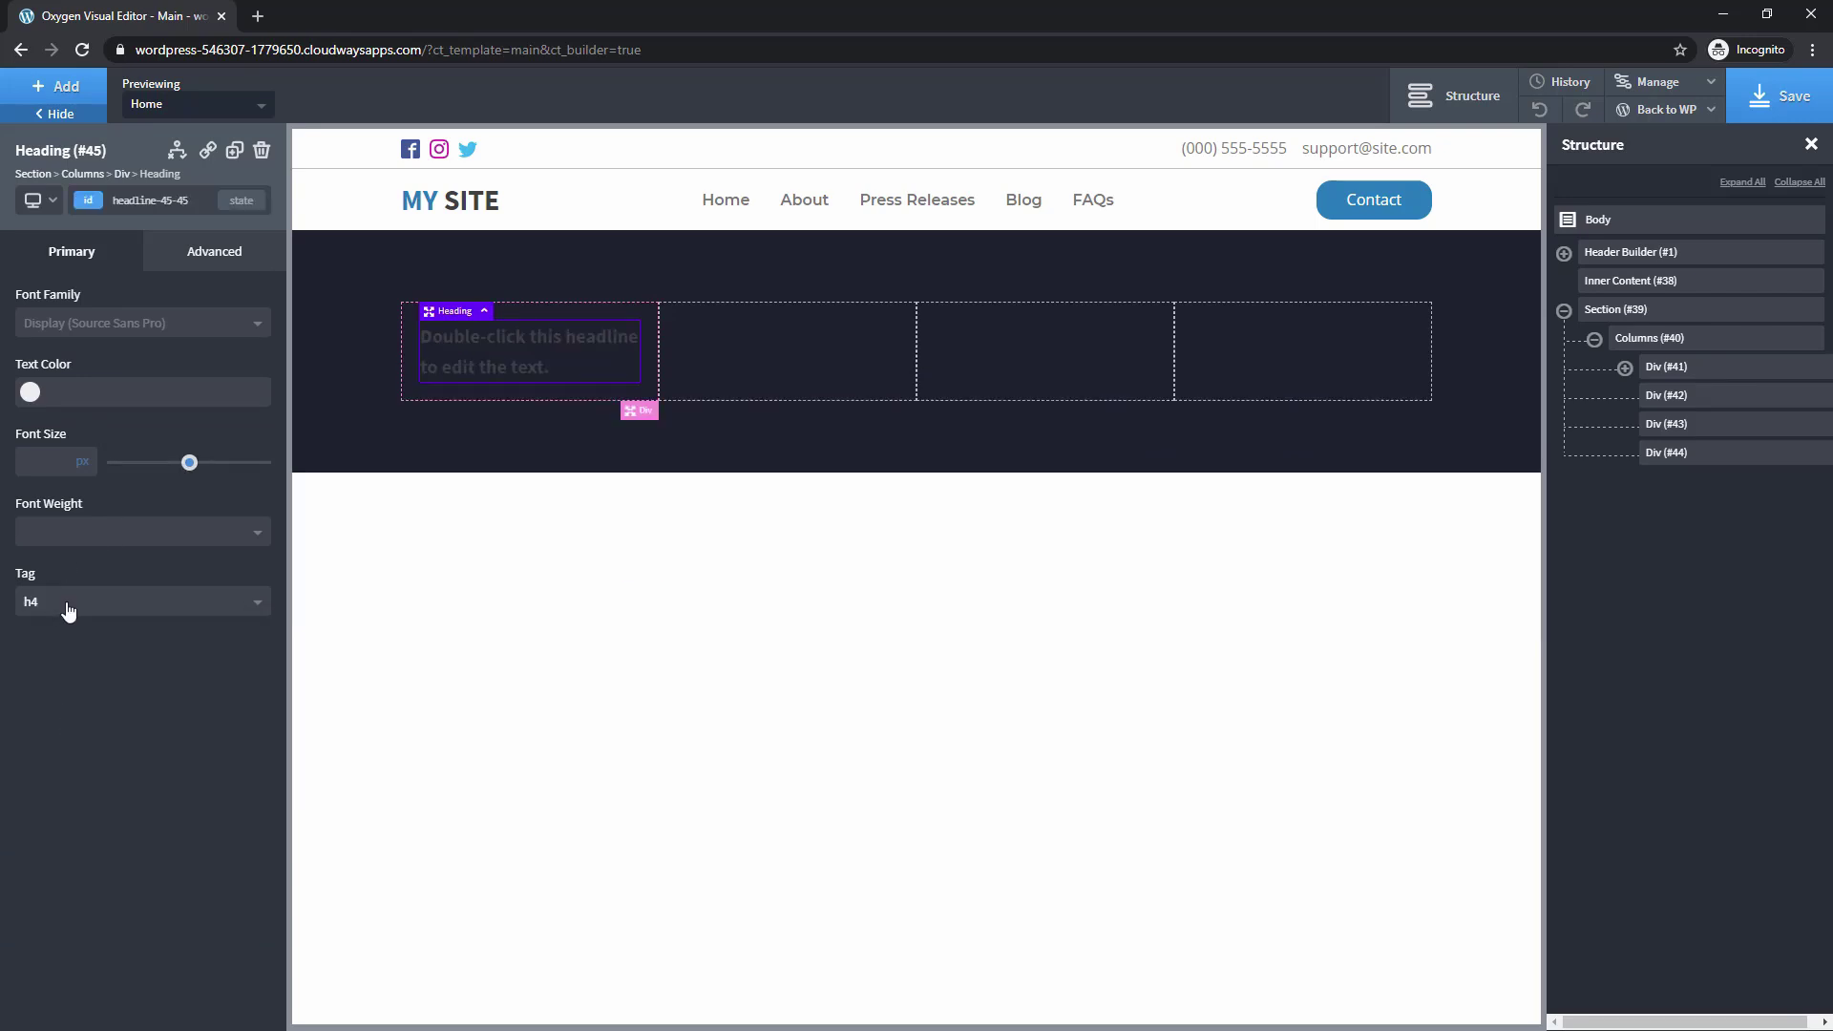
pyautogui.click(121, 202)
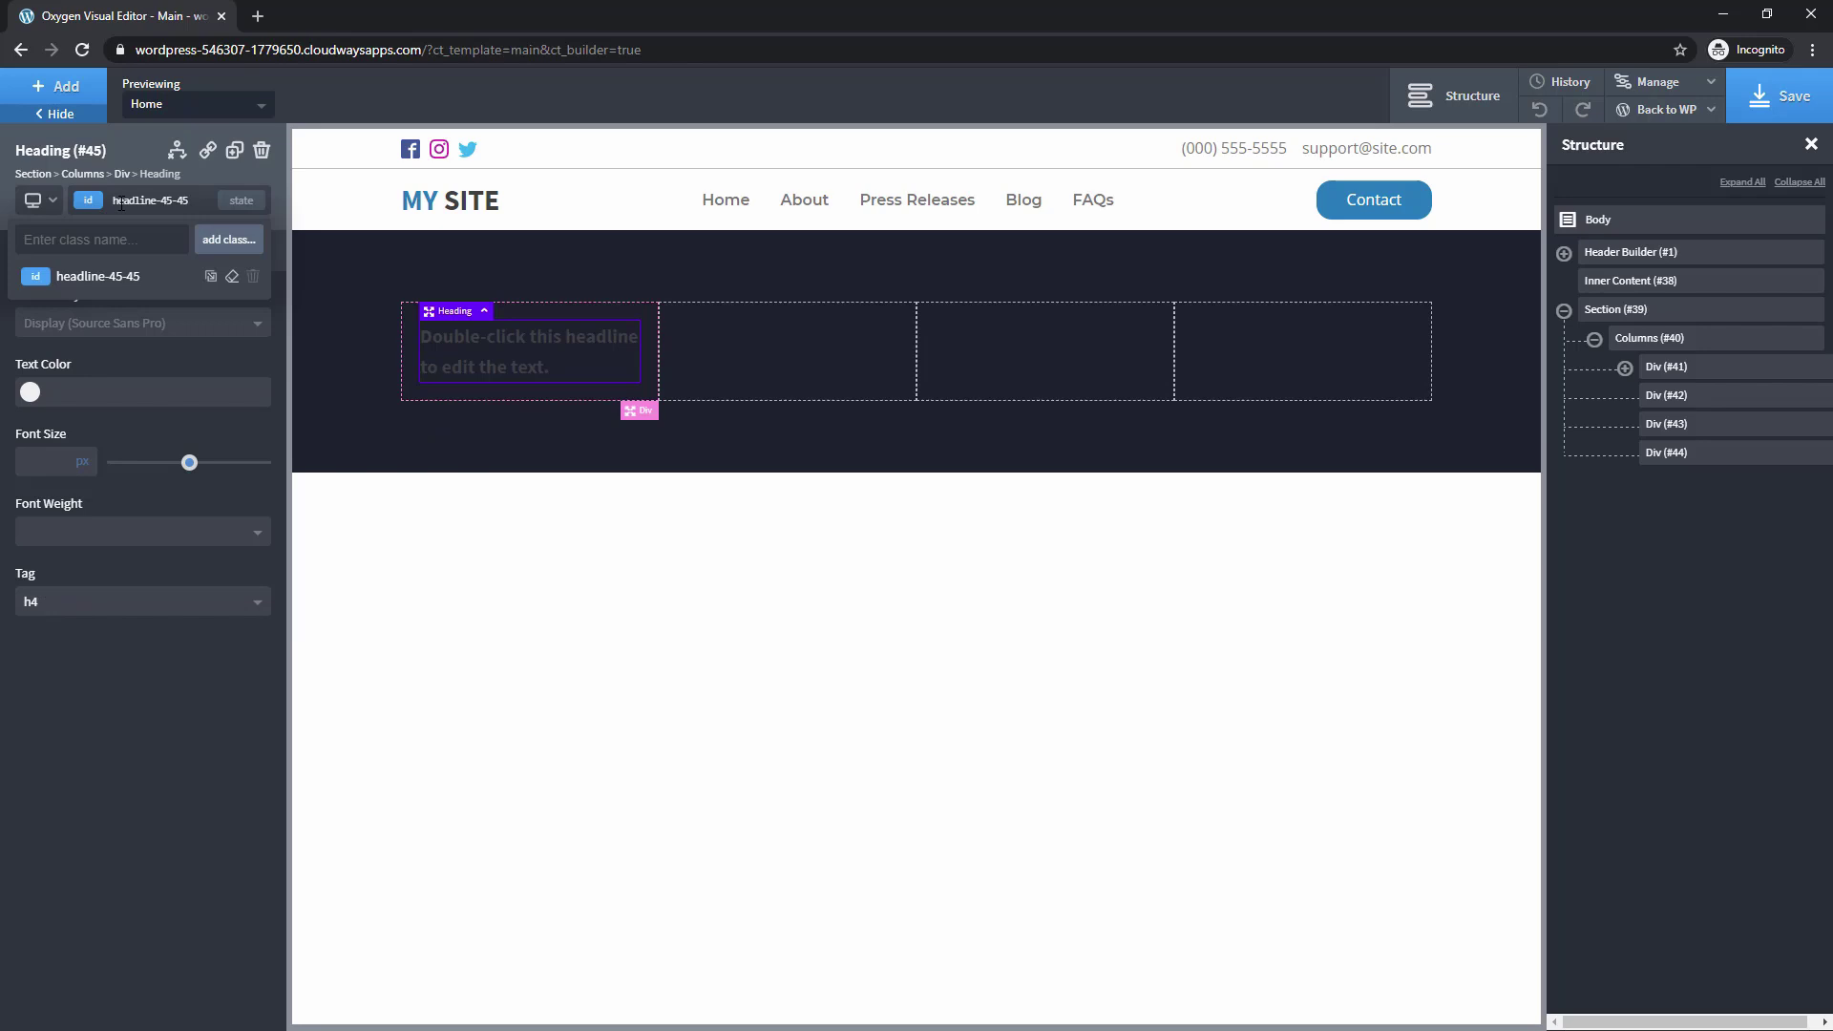
pyautogui.write('footer-heading')
pyautogui.press('Return')
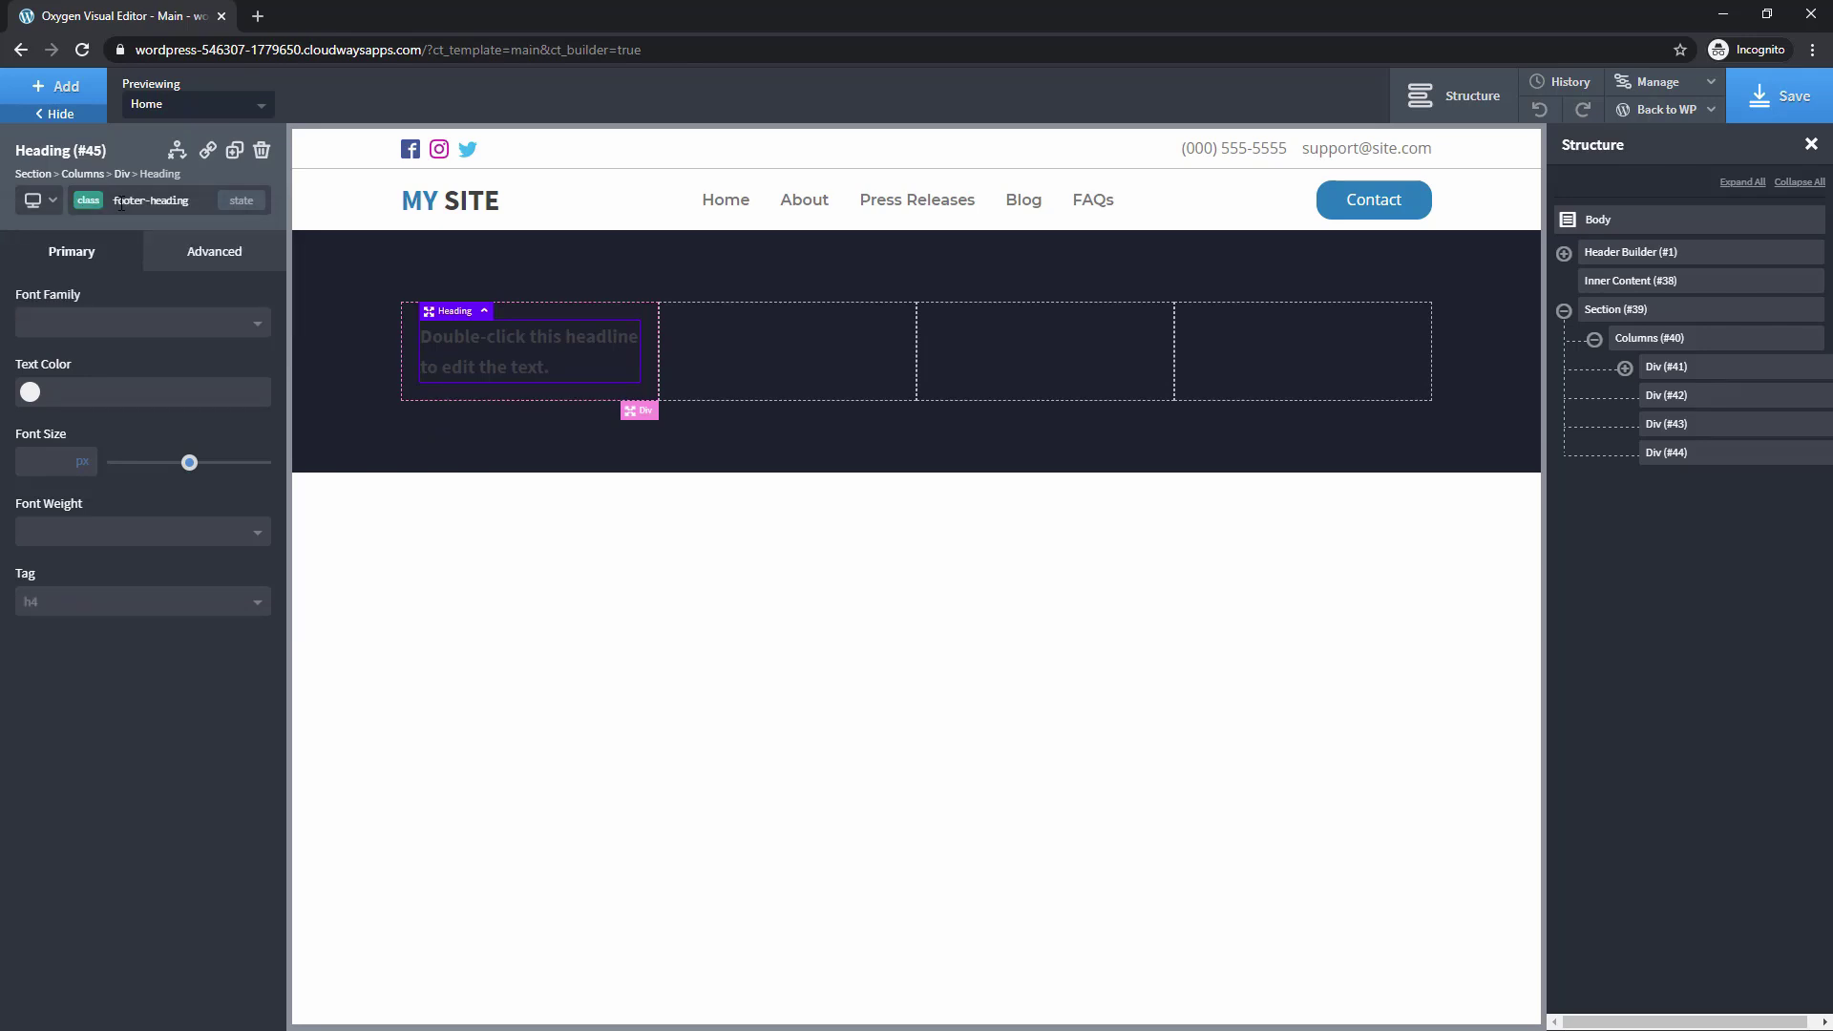
# Make the heading text the white global colour in Montserrat
pyautogui.click(30, 391)
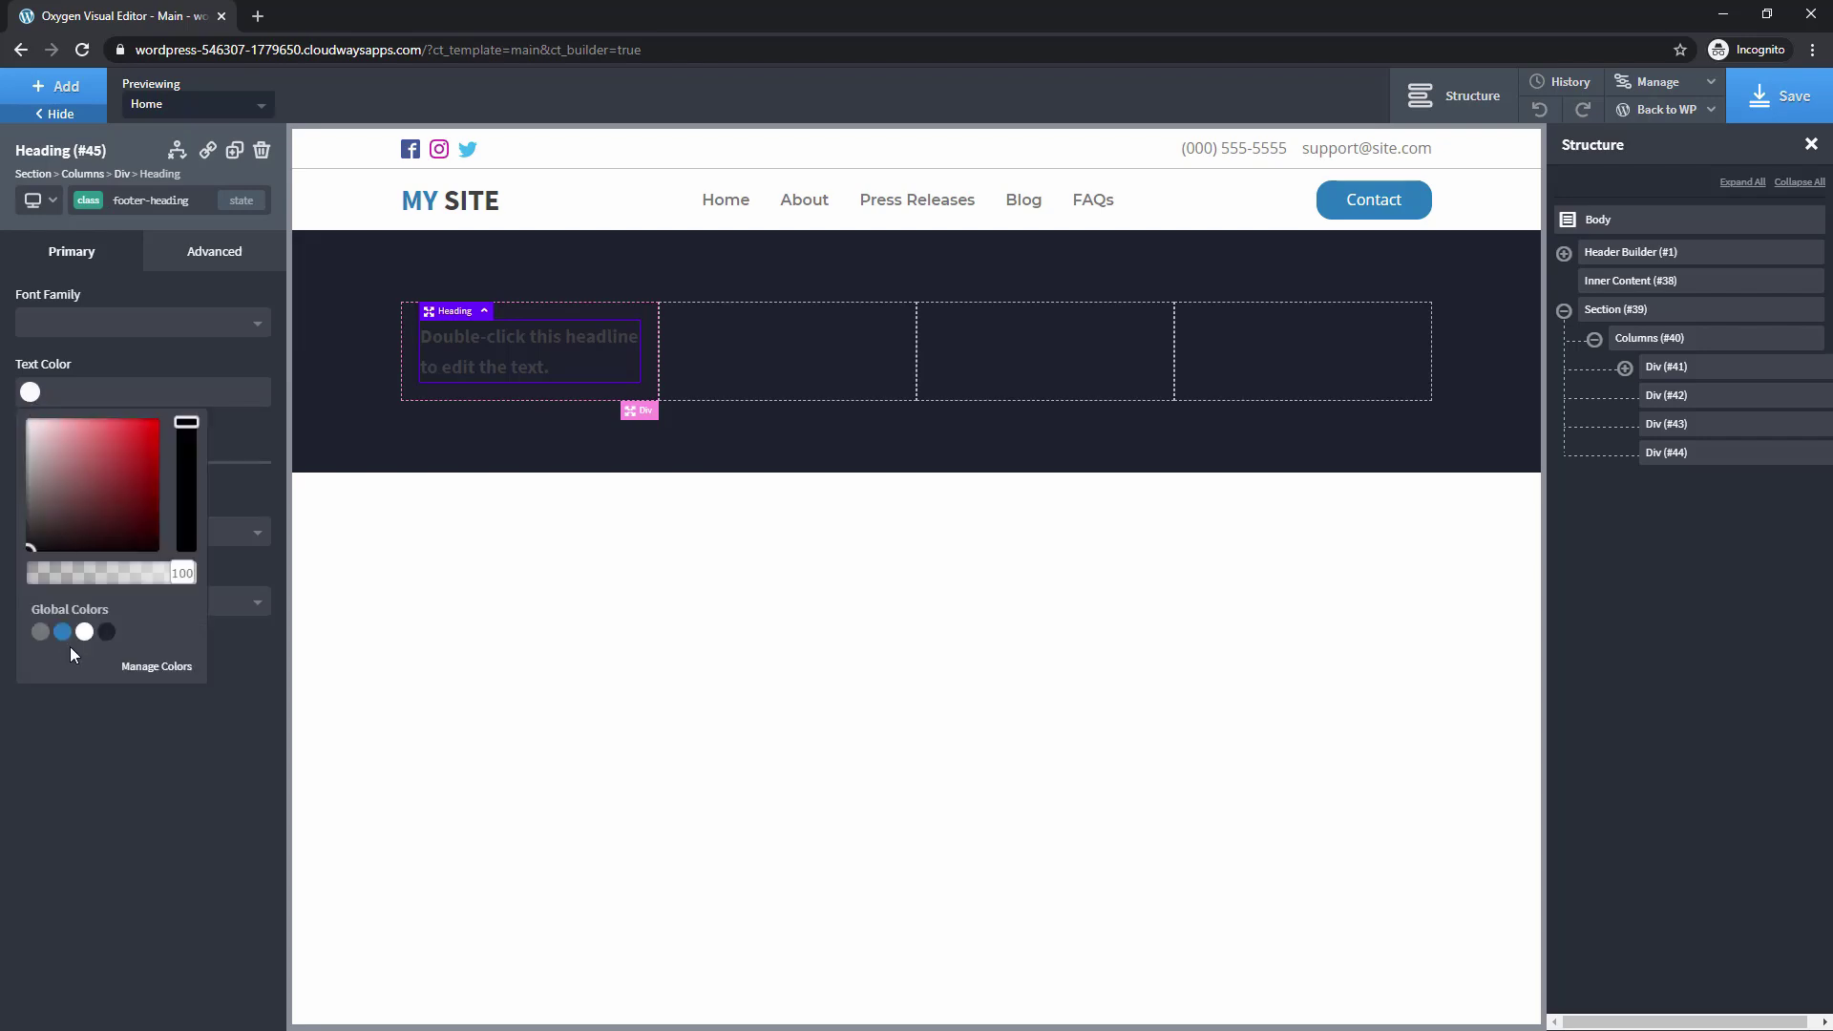
pyautogui.click(84, 630)
pyautogui.click(53, 370)
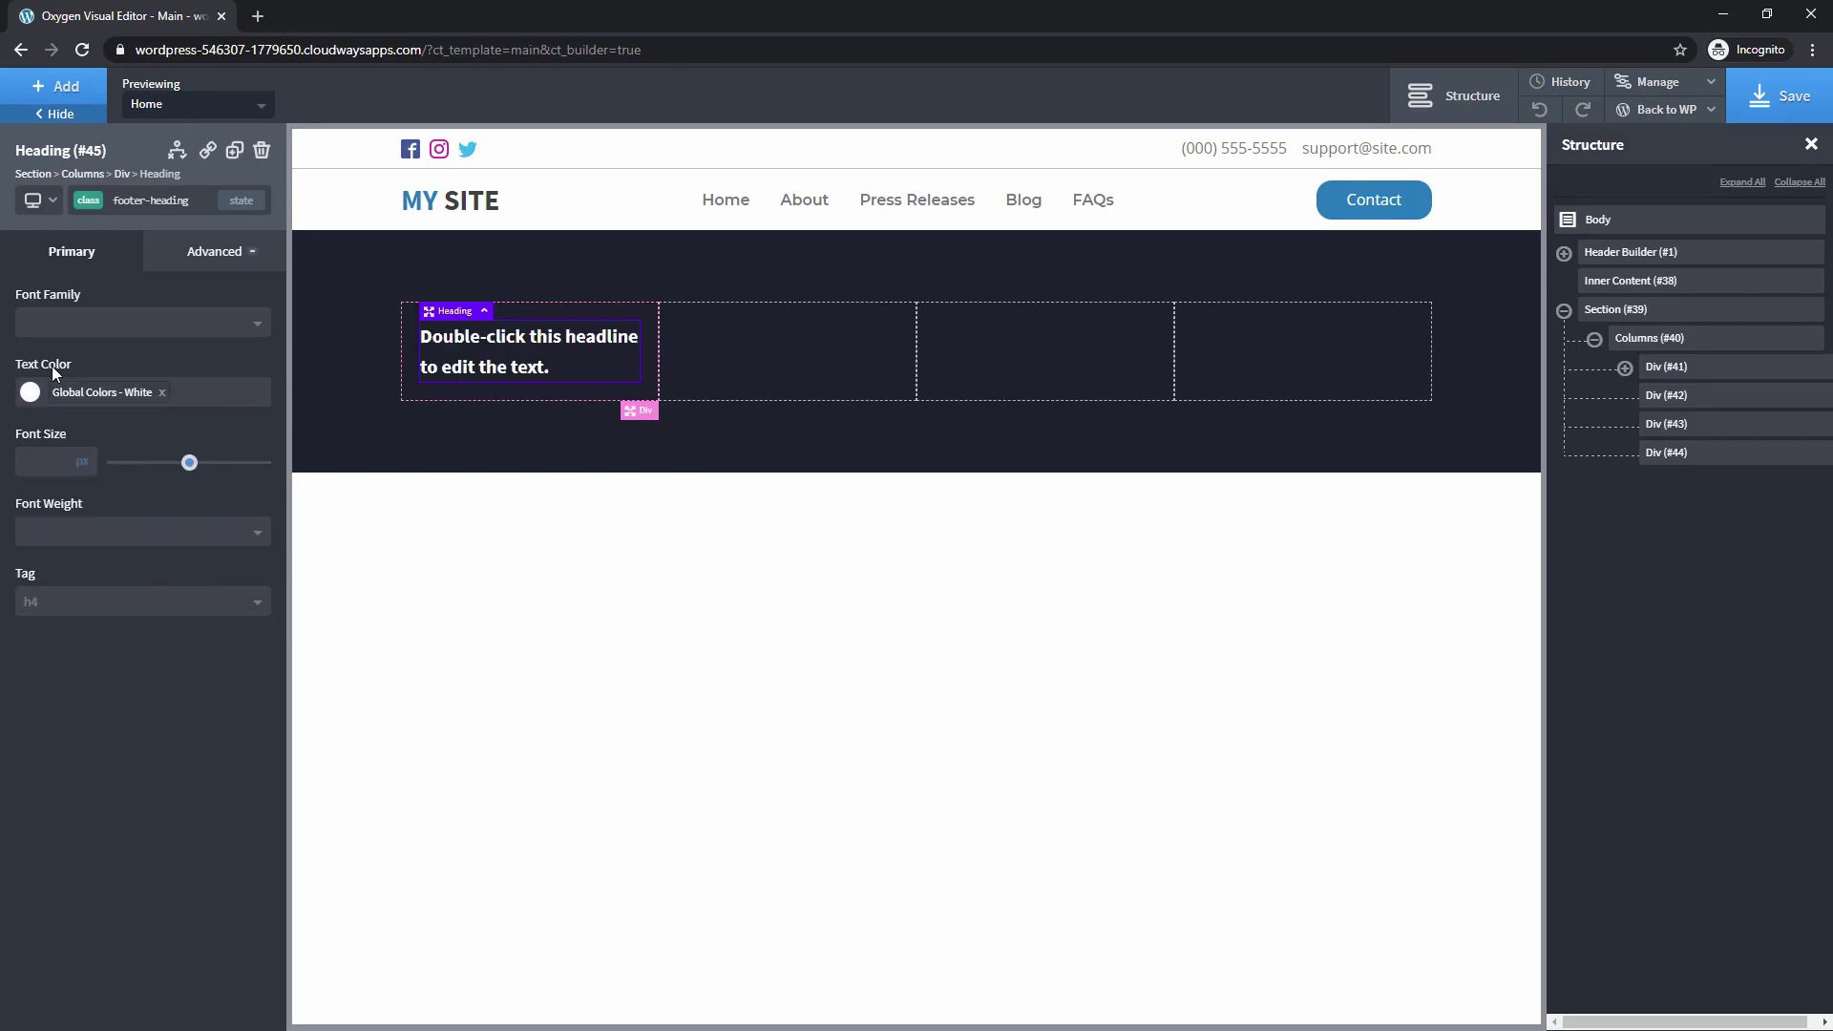
pyautogui.click(113, 336)
pyautogui.scroll(-2, 123, 490)
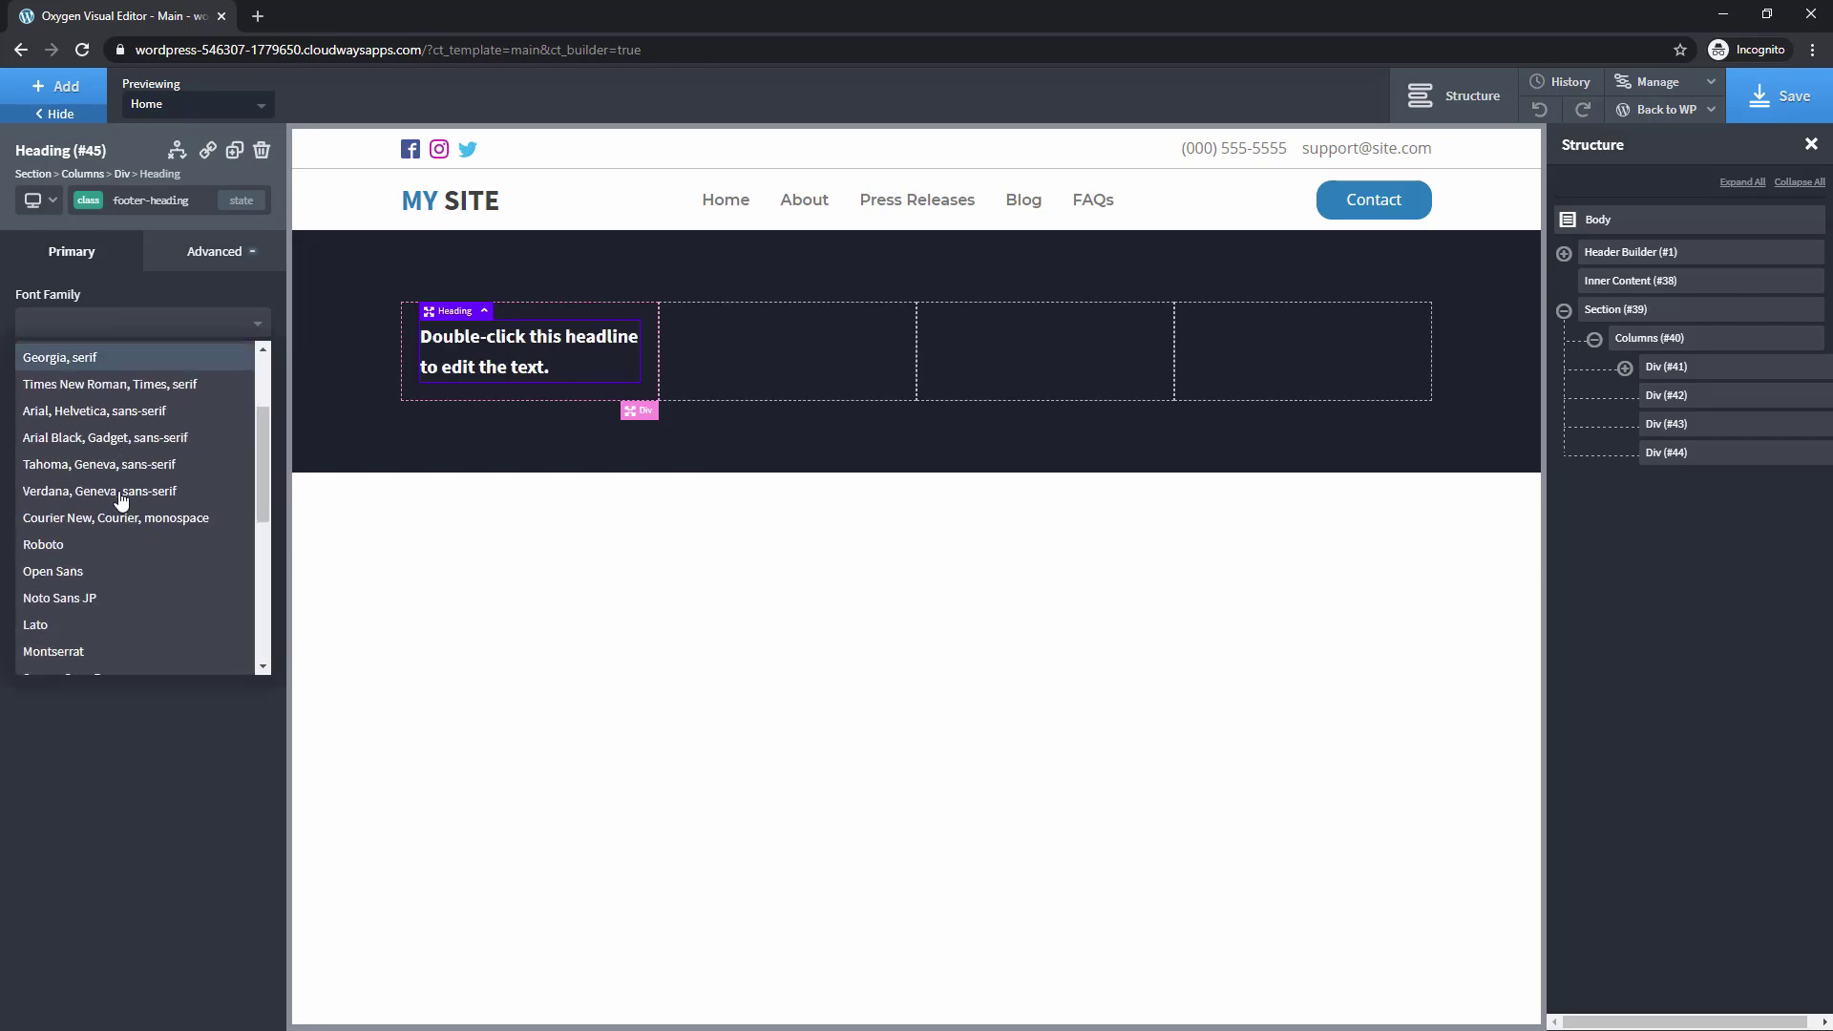
pyautogui.scroll(-2, 122, 500)
pyautogui.click(97, 515)
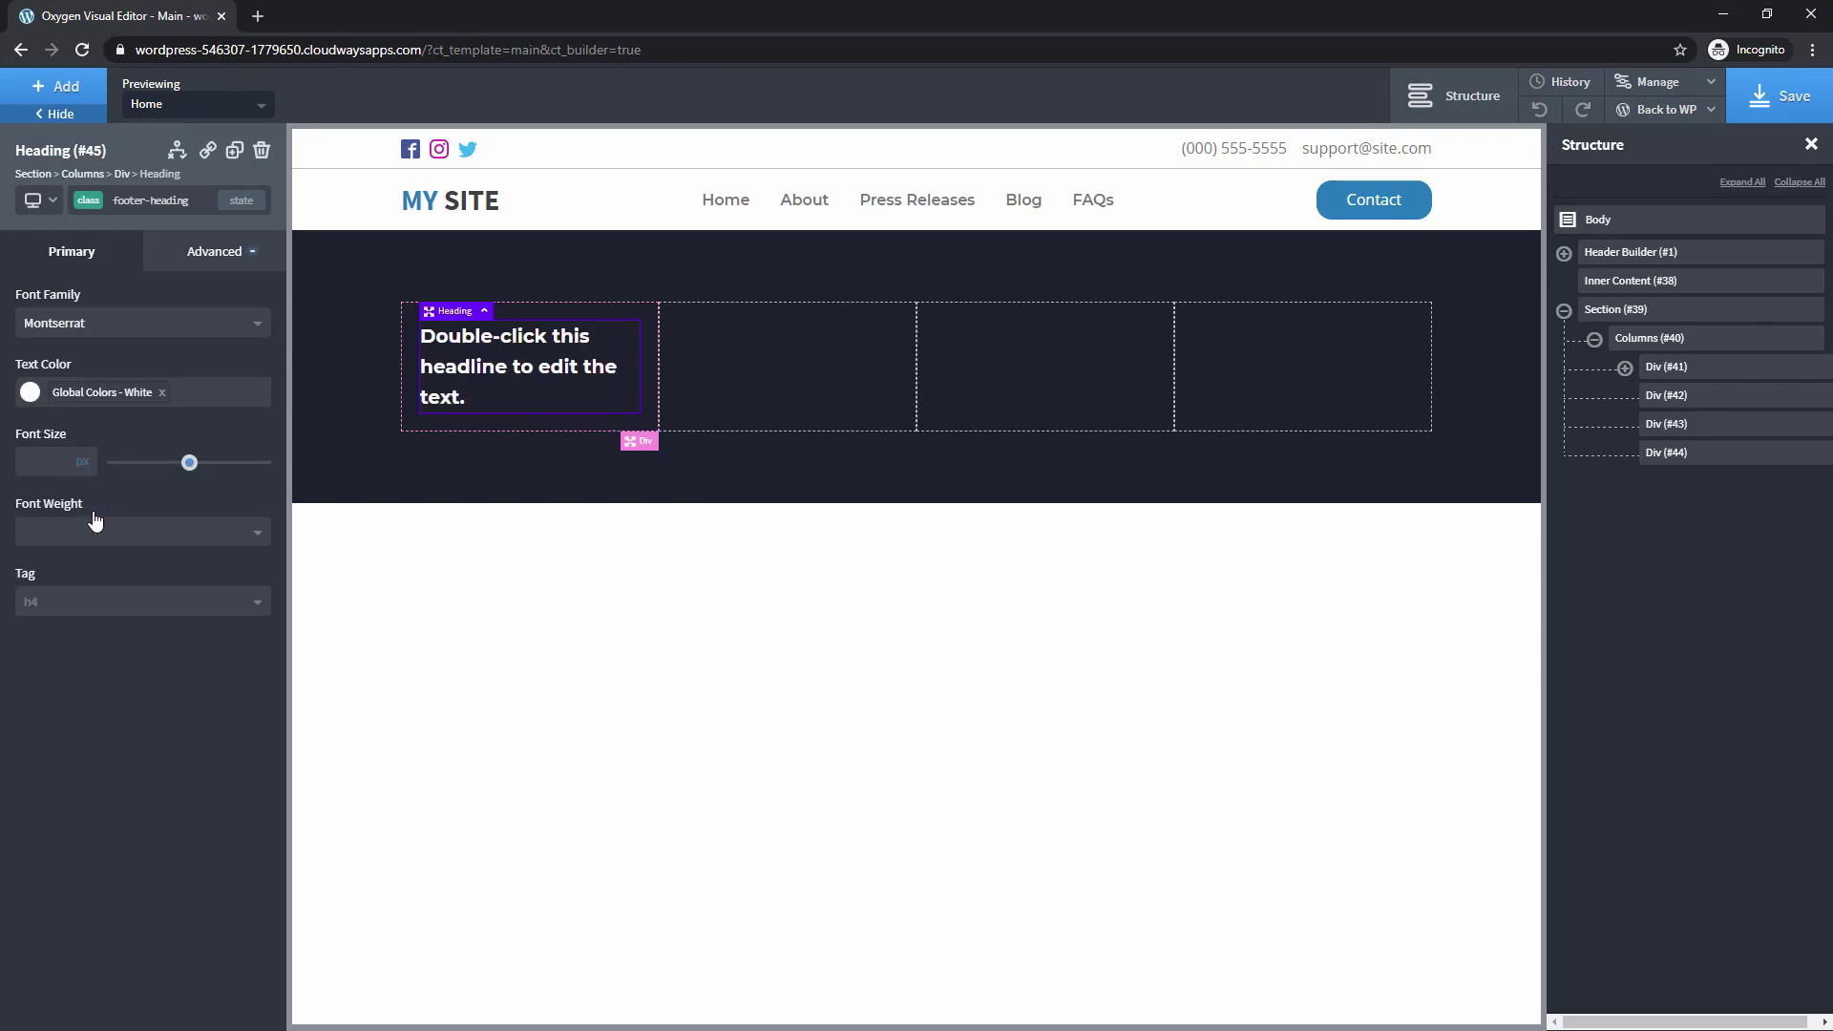
# Retype the heading as 'About Us' at weight 500 and start setting its bottom margin
pyautogui.doubleClick(442, 369)
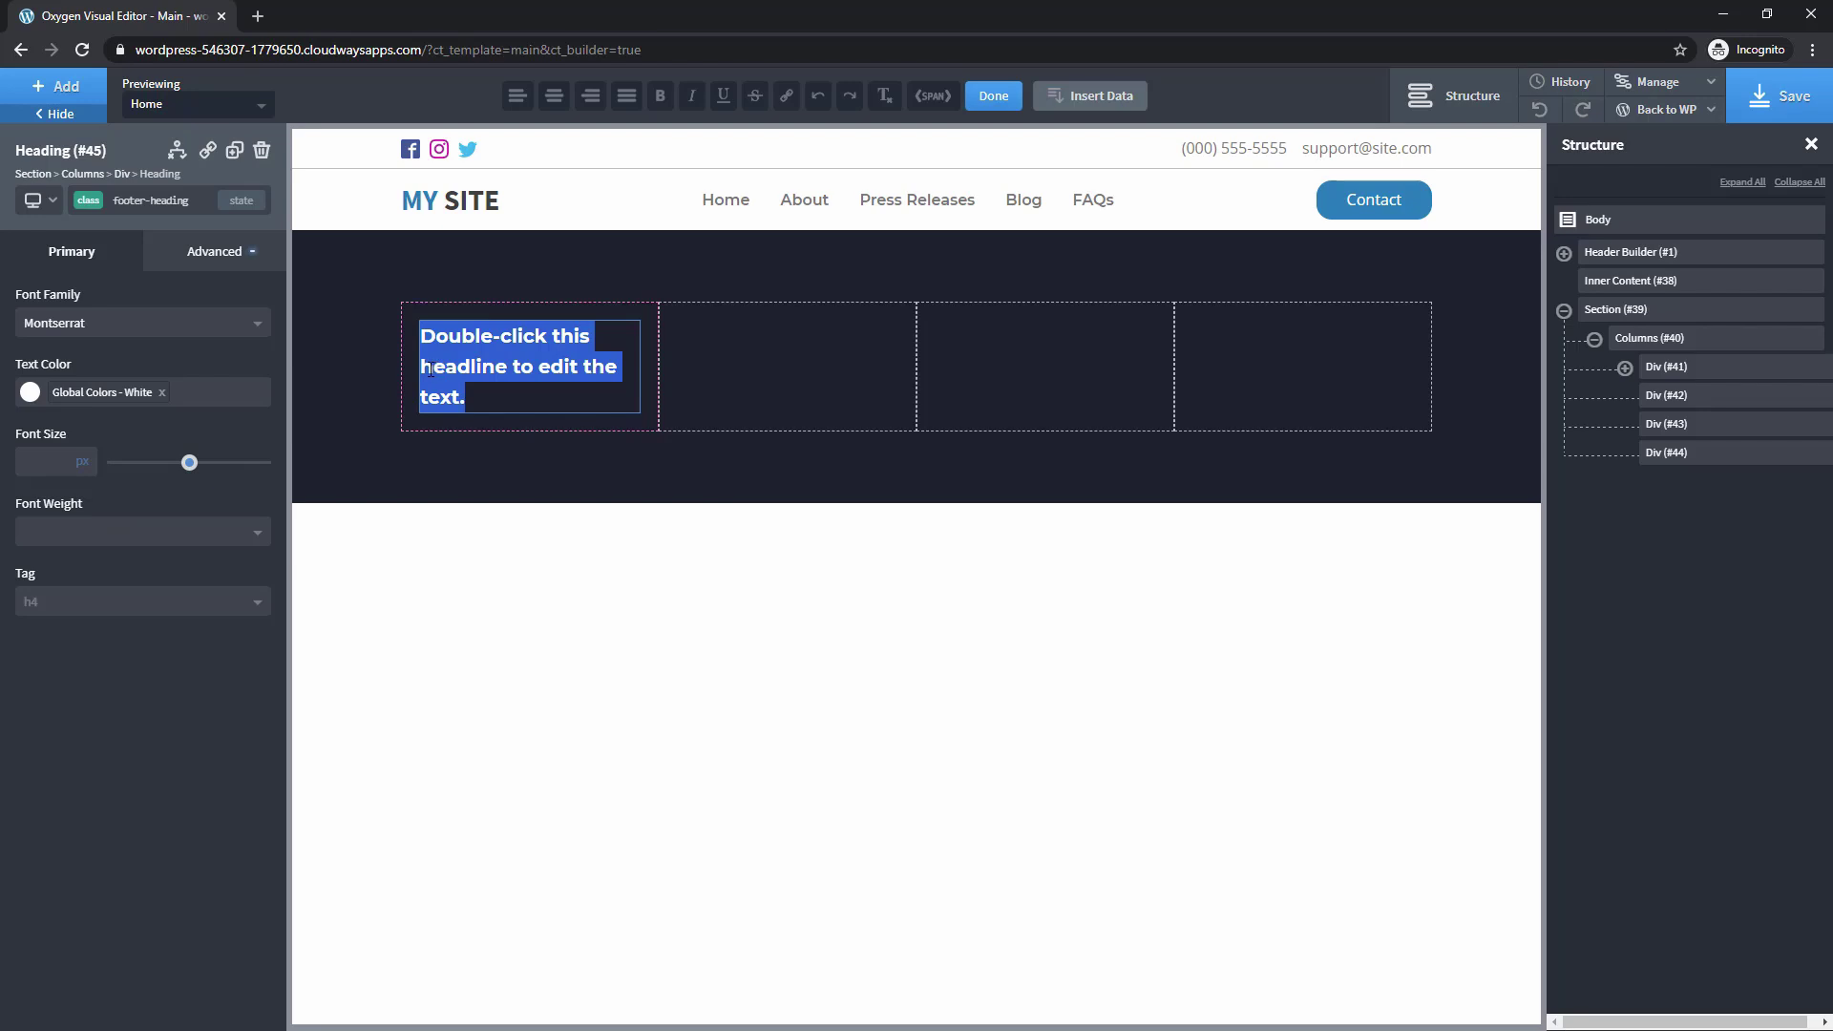
pyautogui.write('About Us')
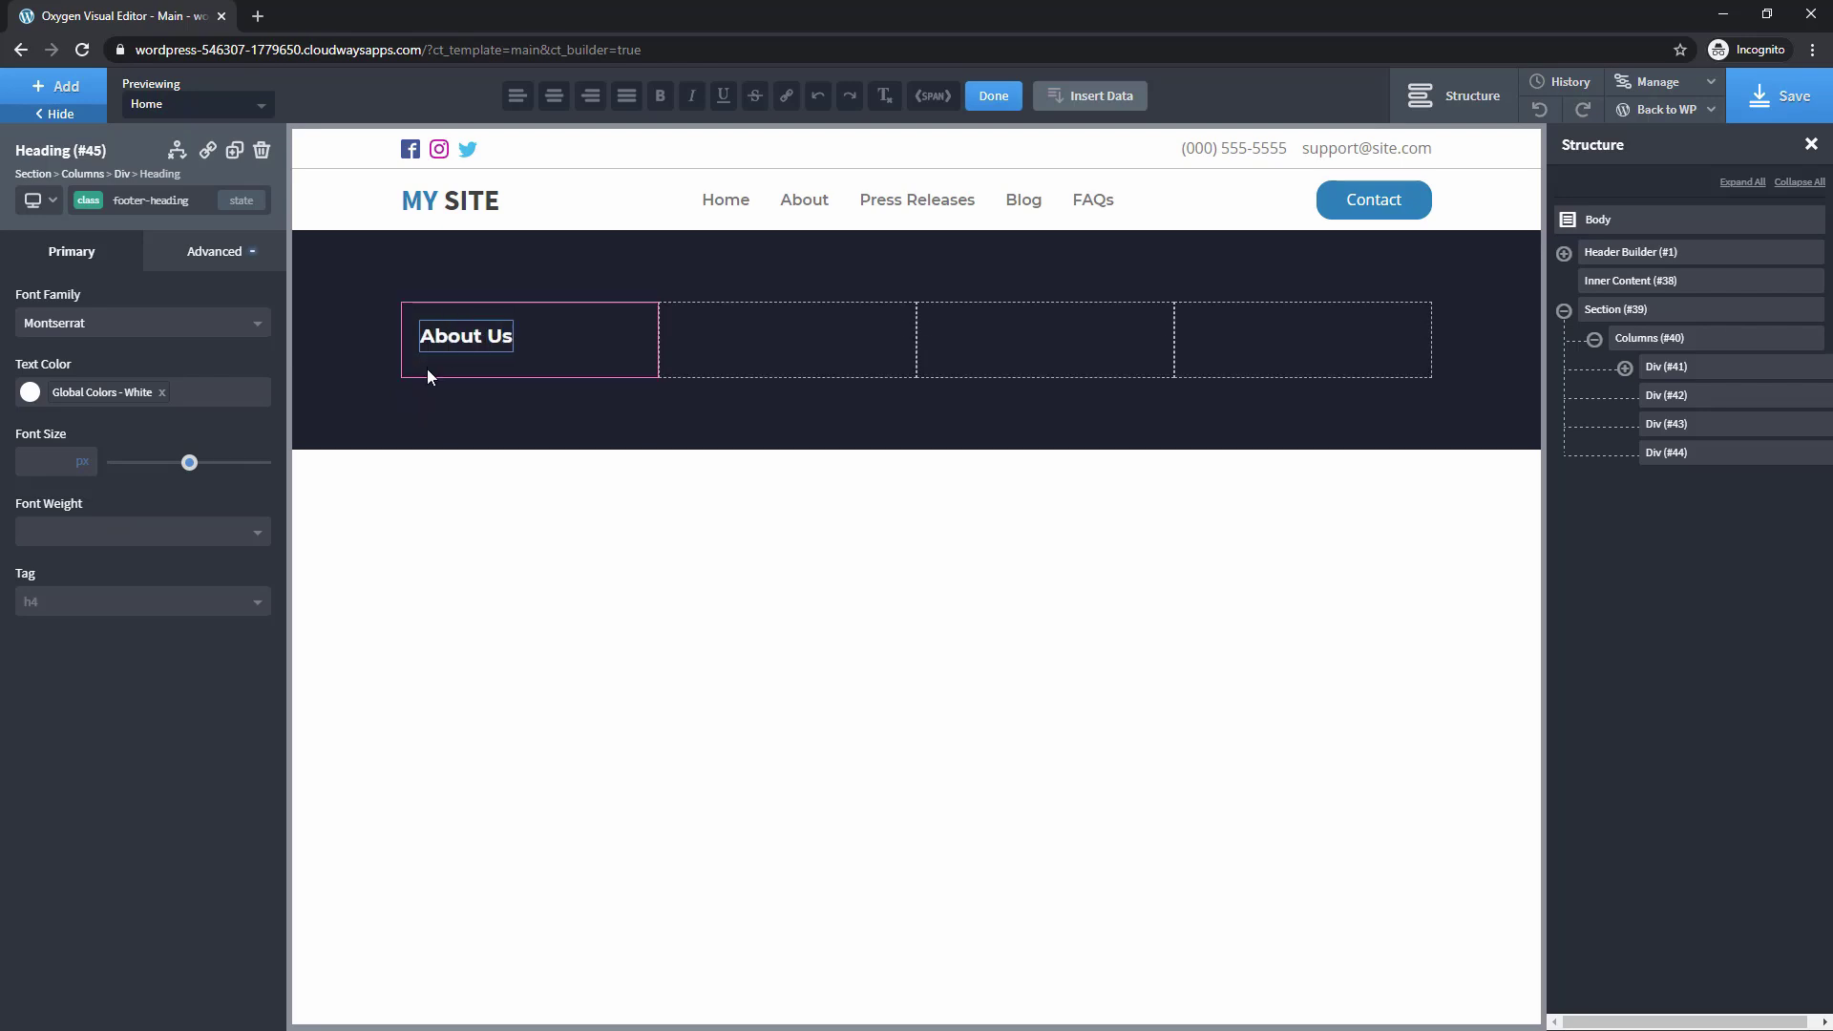
pyautogui.click(95, 541)
pyautogui.click(71, 698)
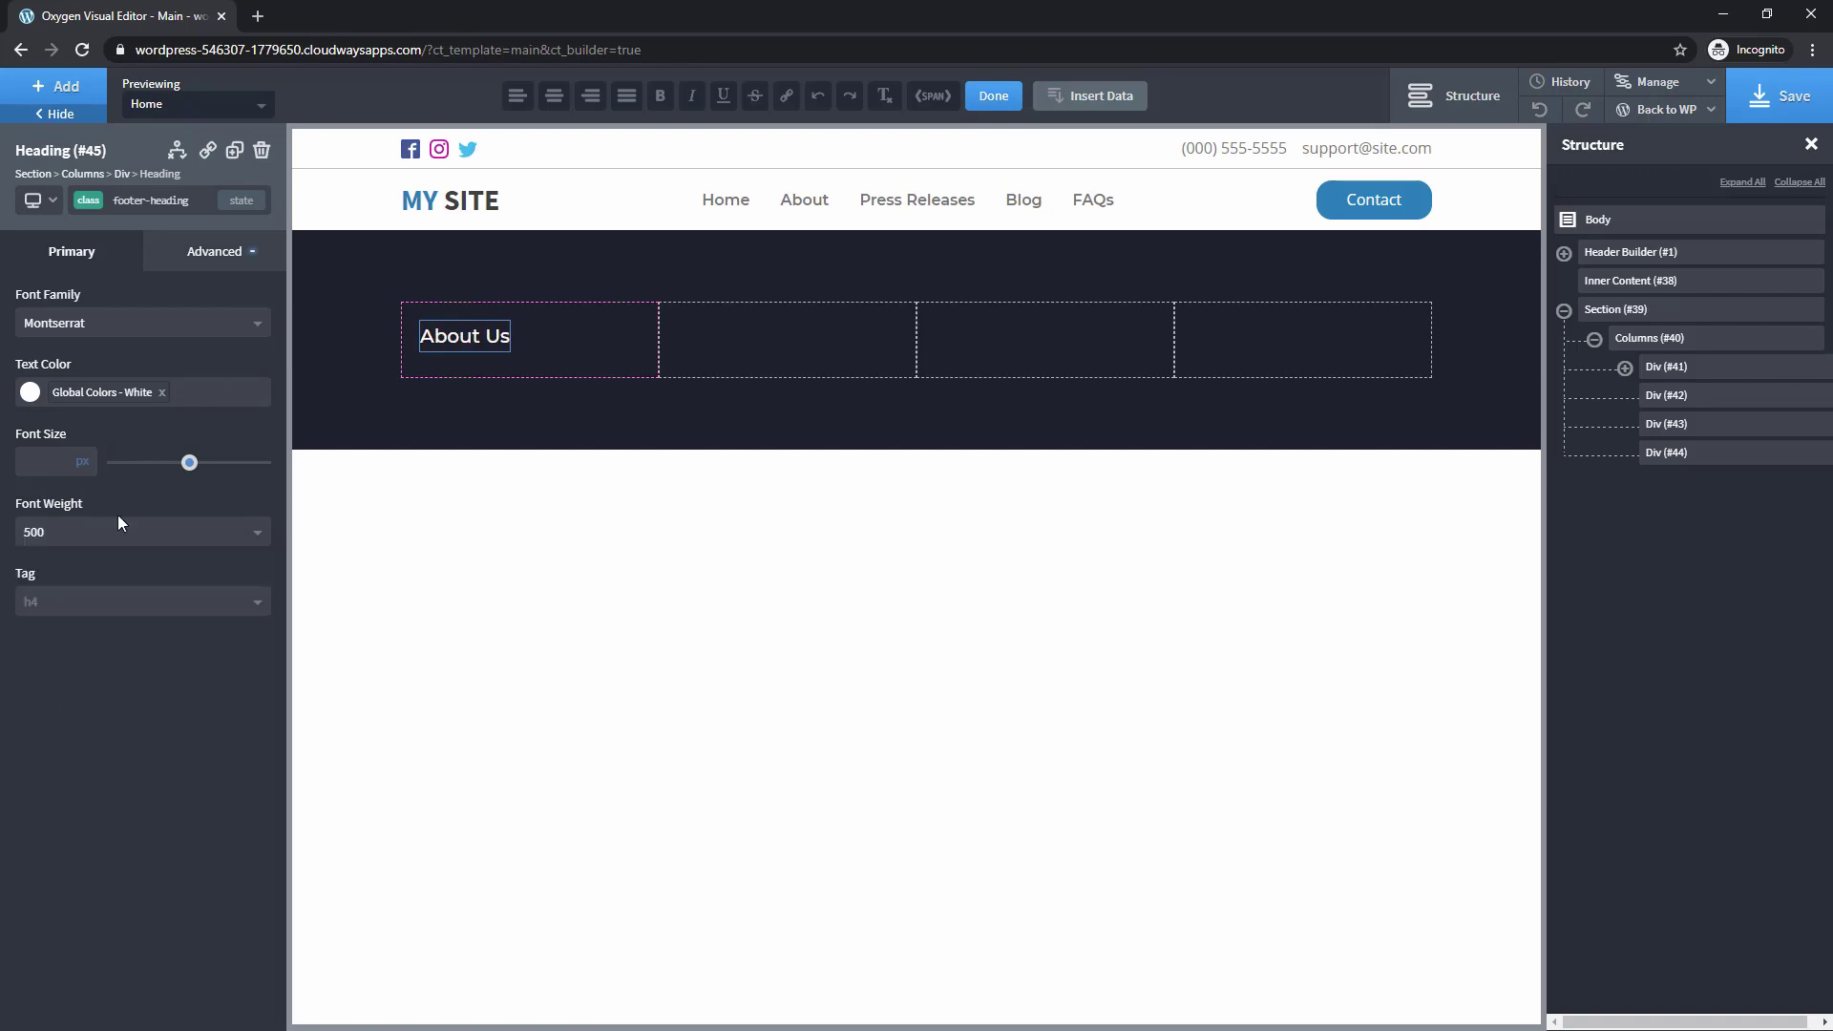
pyautogui.click(220, 251)
pyautogui.click(176, 363)
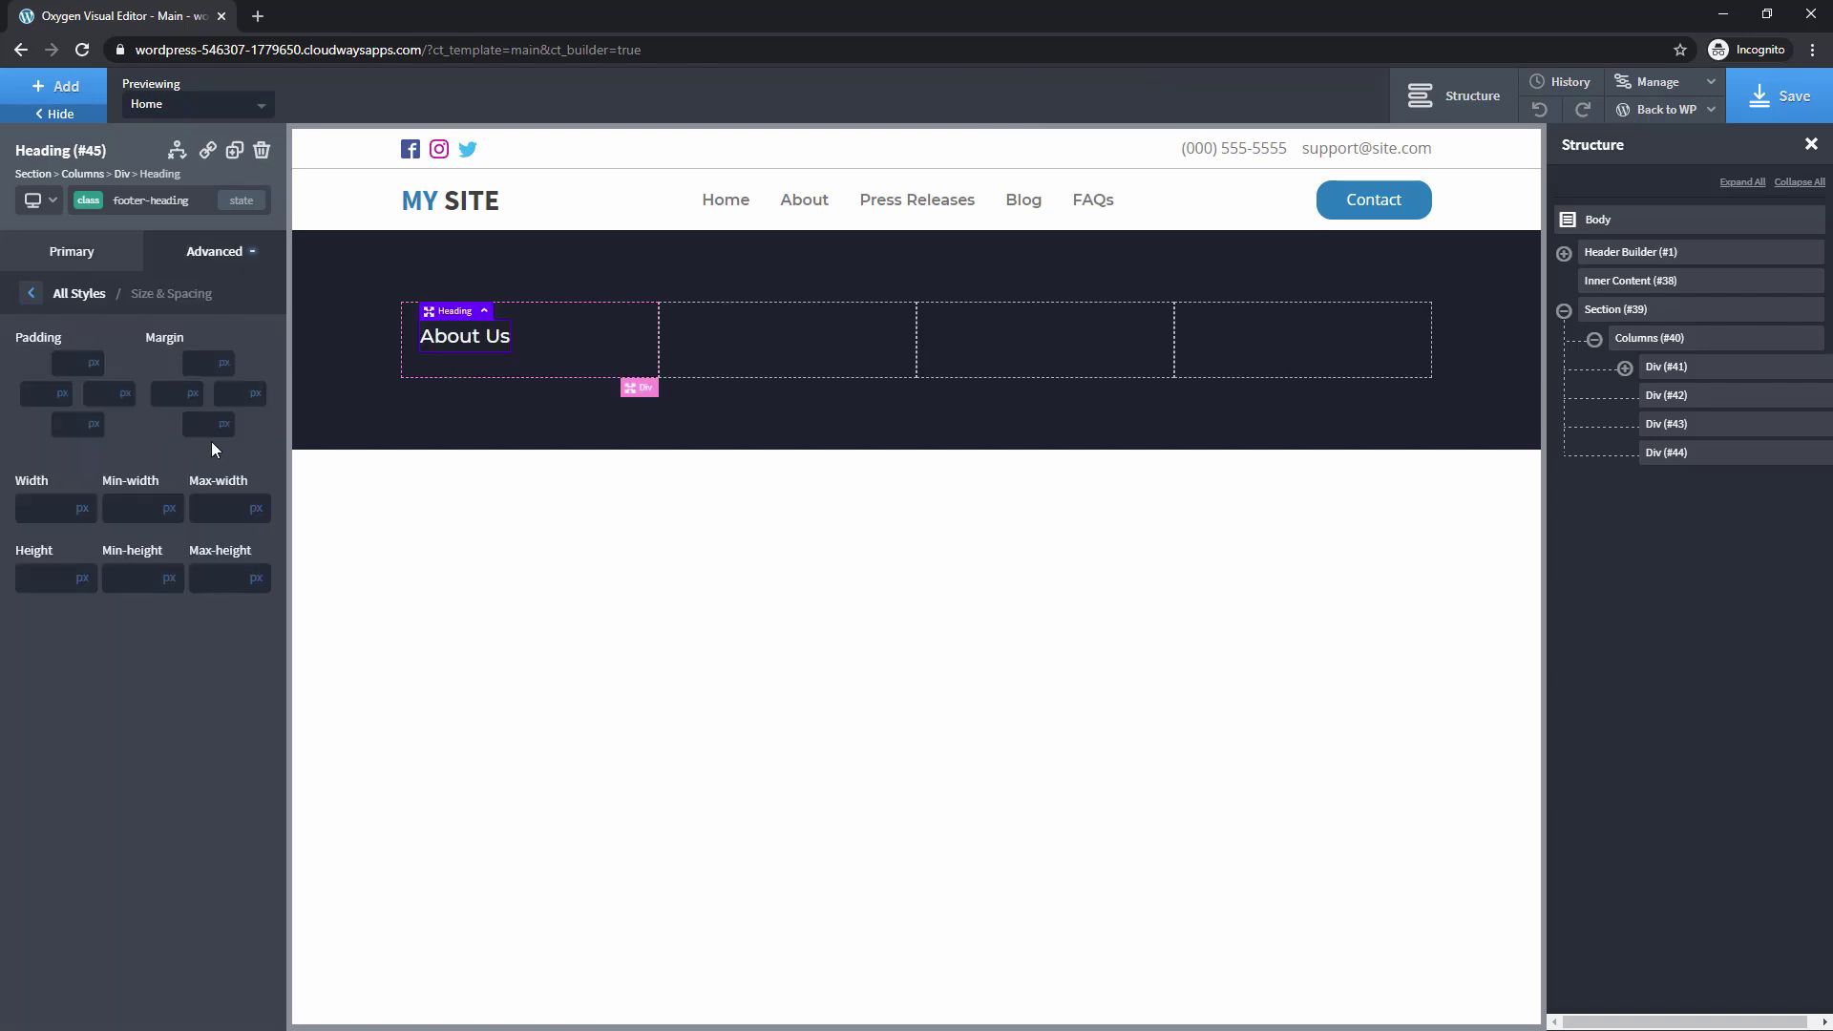
pyautogui.click(206, 429)
# Give the heading a bottom margin of 8 and add a text block classed footer-text beneath it
pyautogui.write('8')
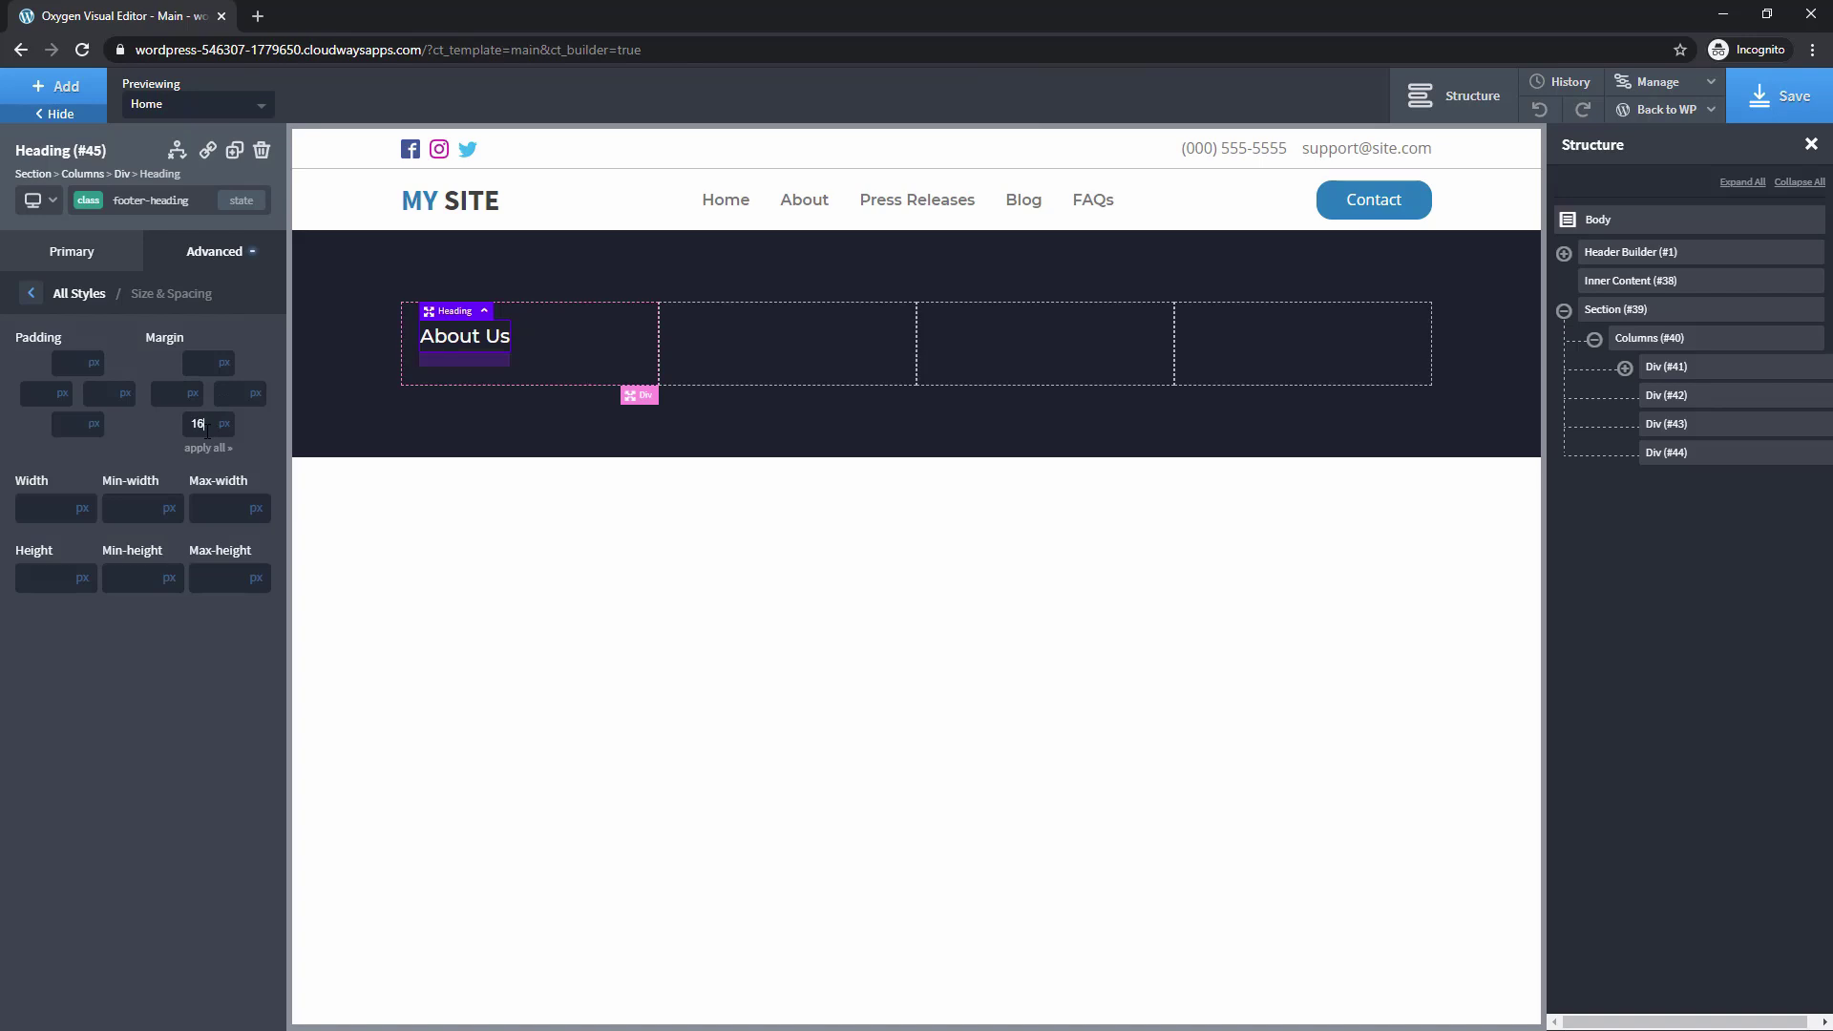
pyautogui.click(55, 86)
pyautogui.click(193, 426)
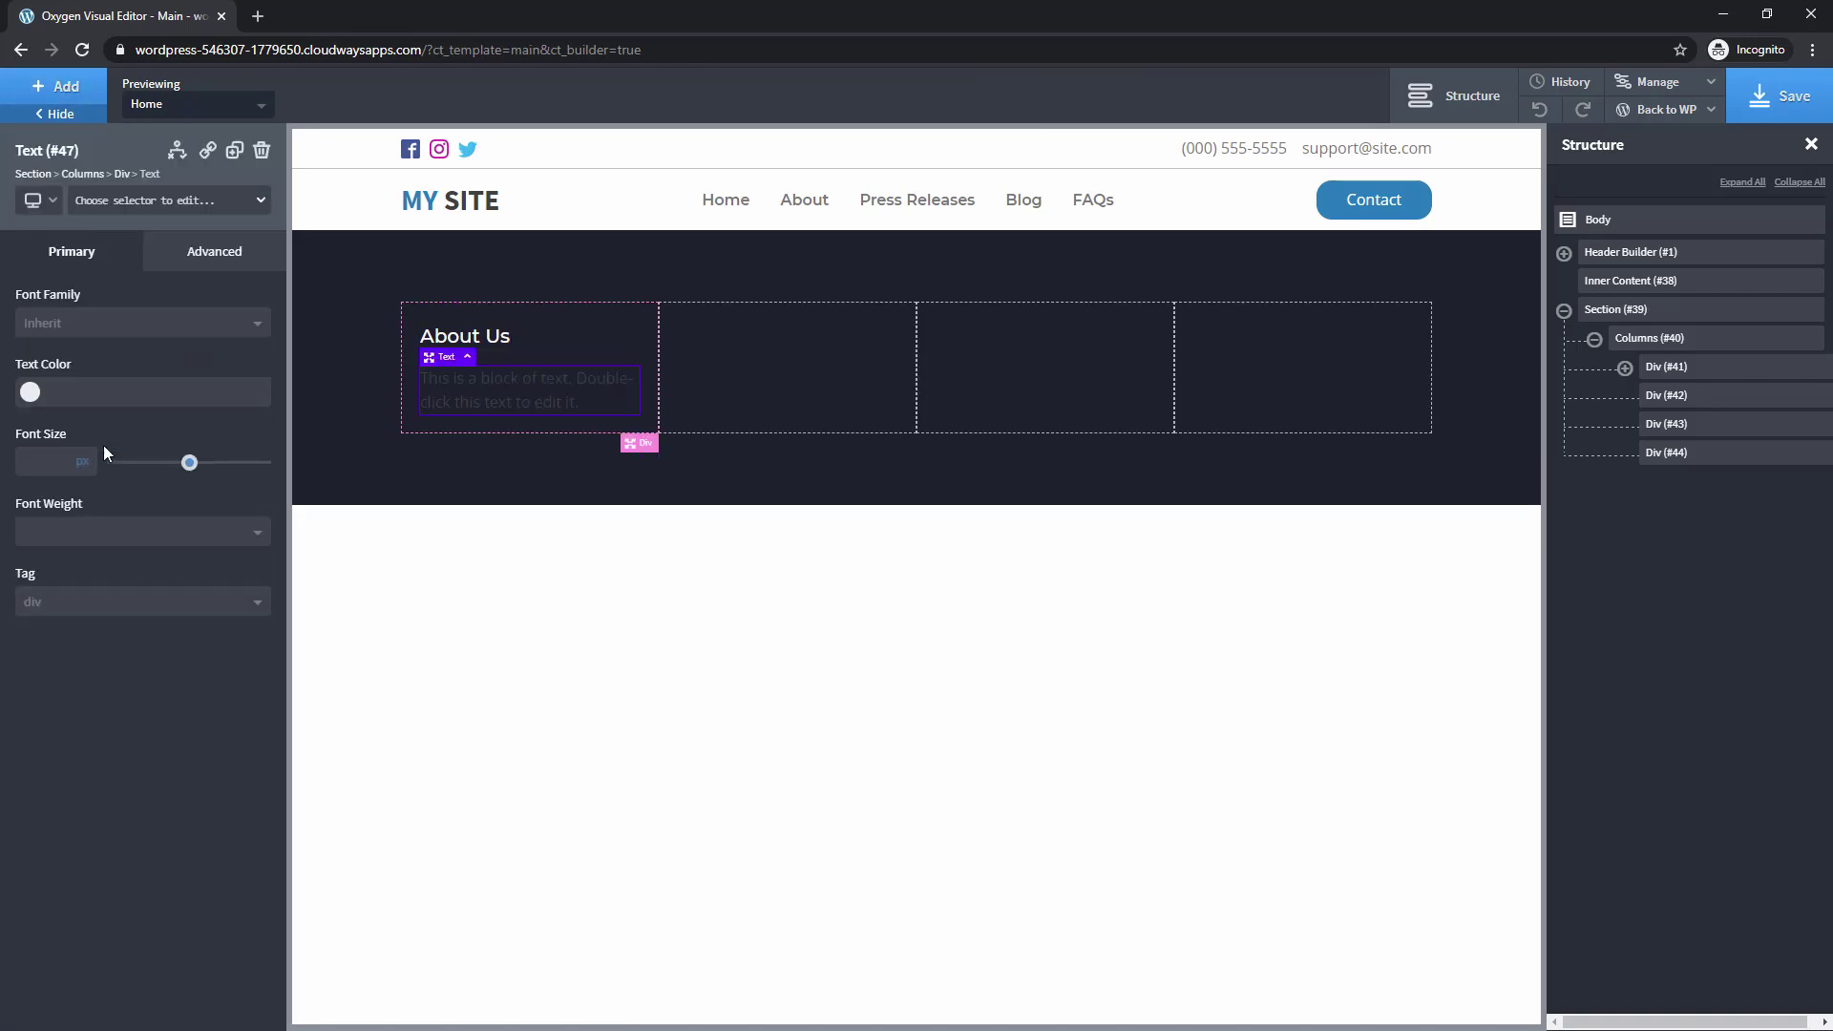
pyautogui.click(103, 202)
pyautogui.write('foot')
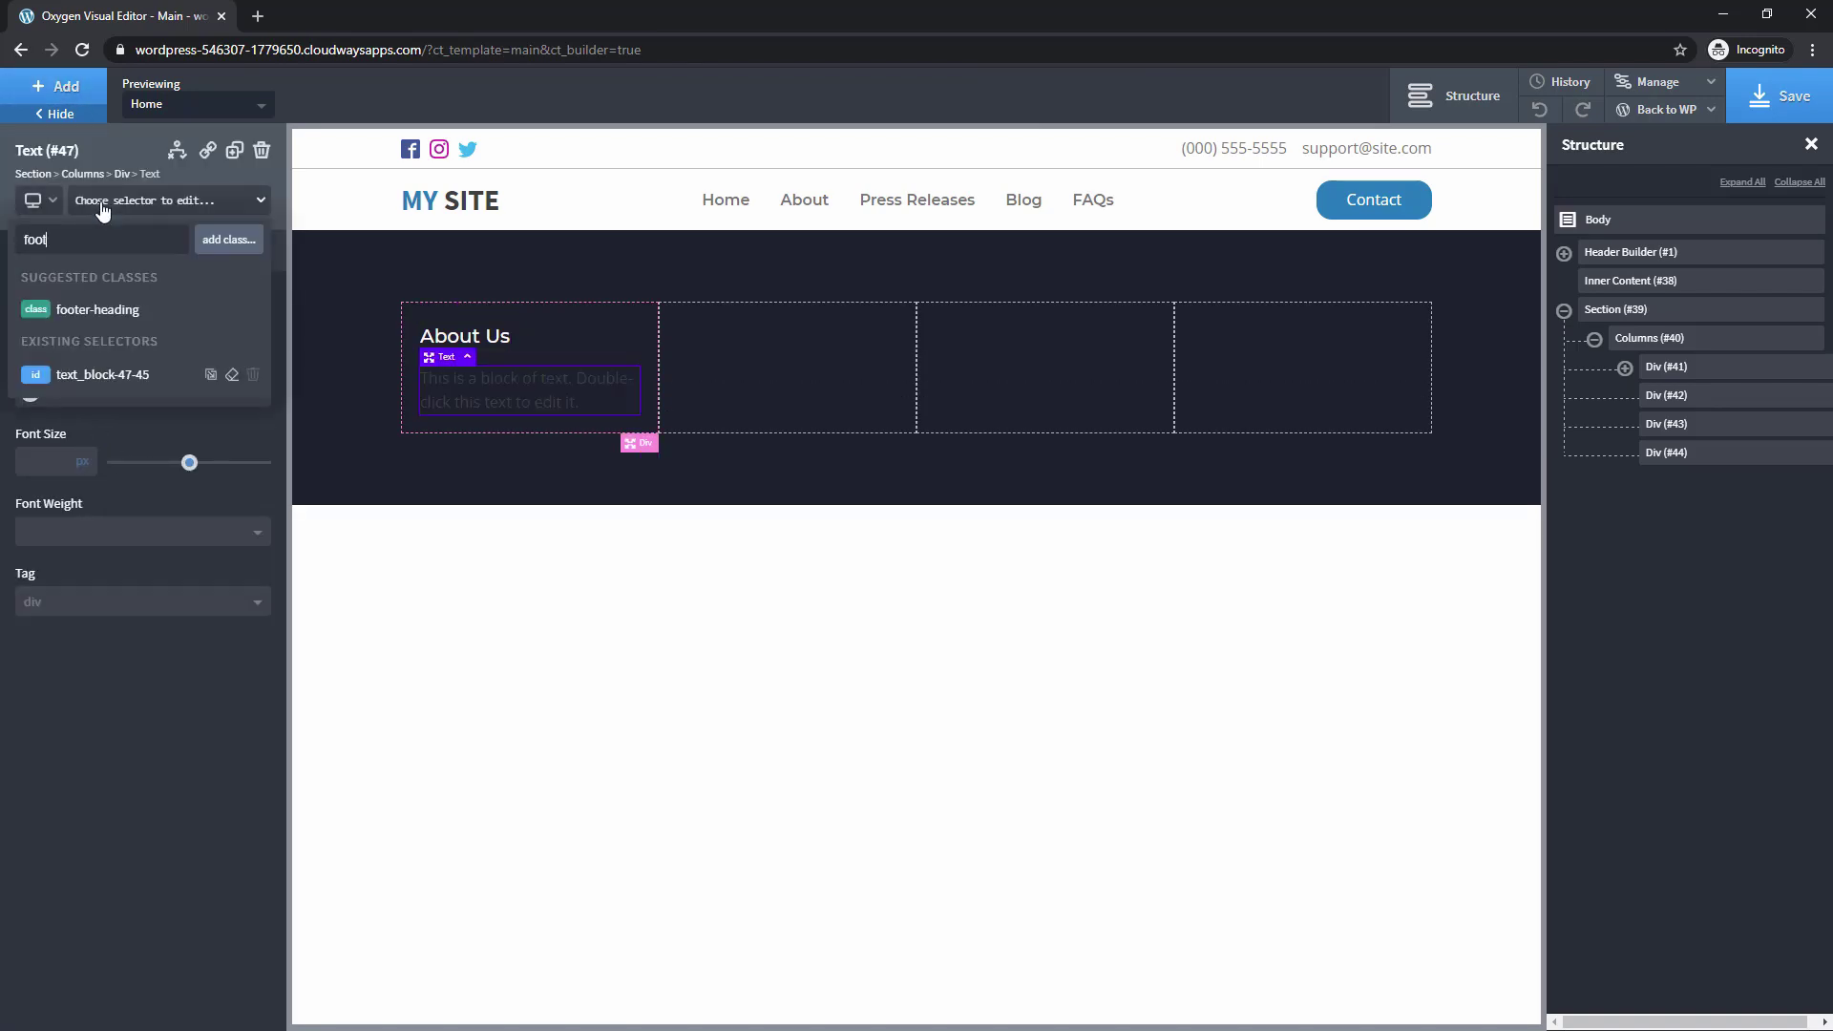
pyautogui.write('er-text')
pyautogui.press('Return')
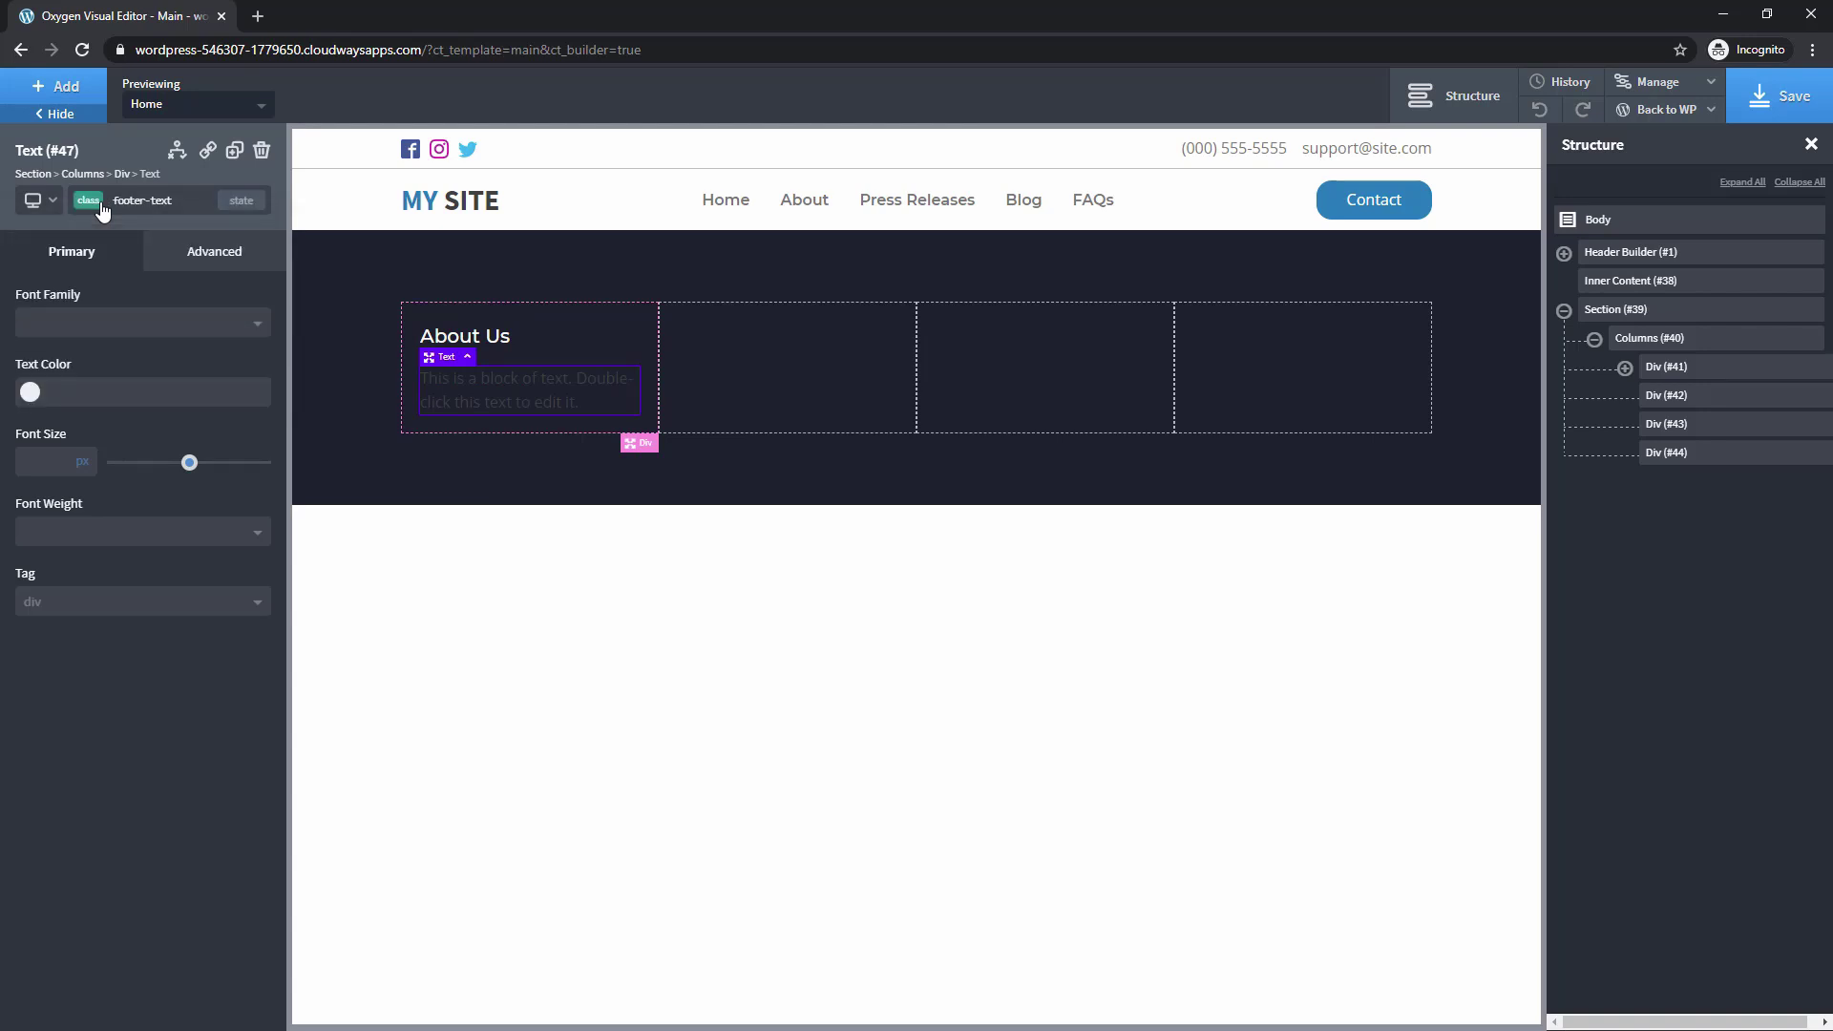
# Make the paragraph text the white global colour in Montserrat
pyautogui.click(30, 396)
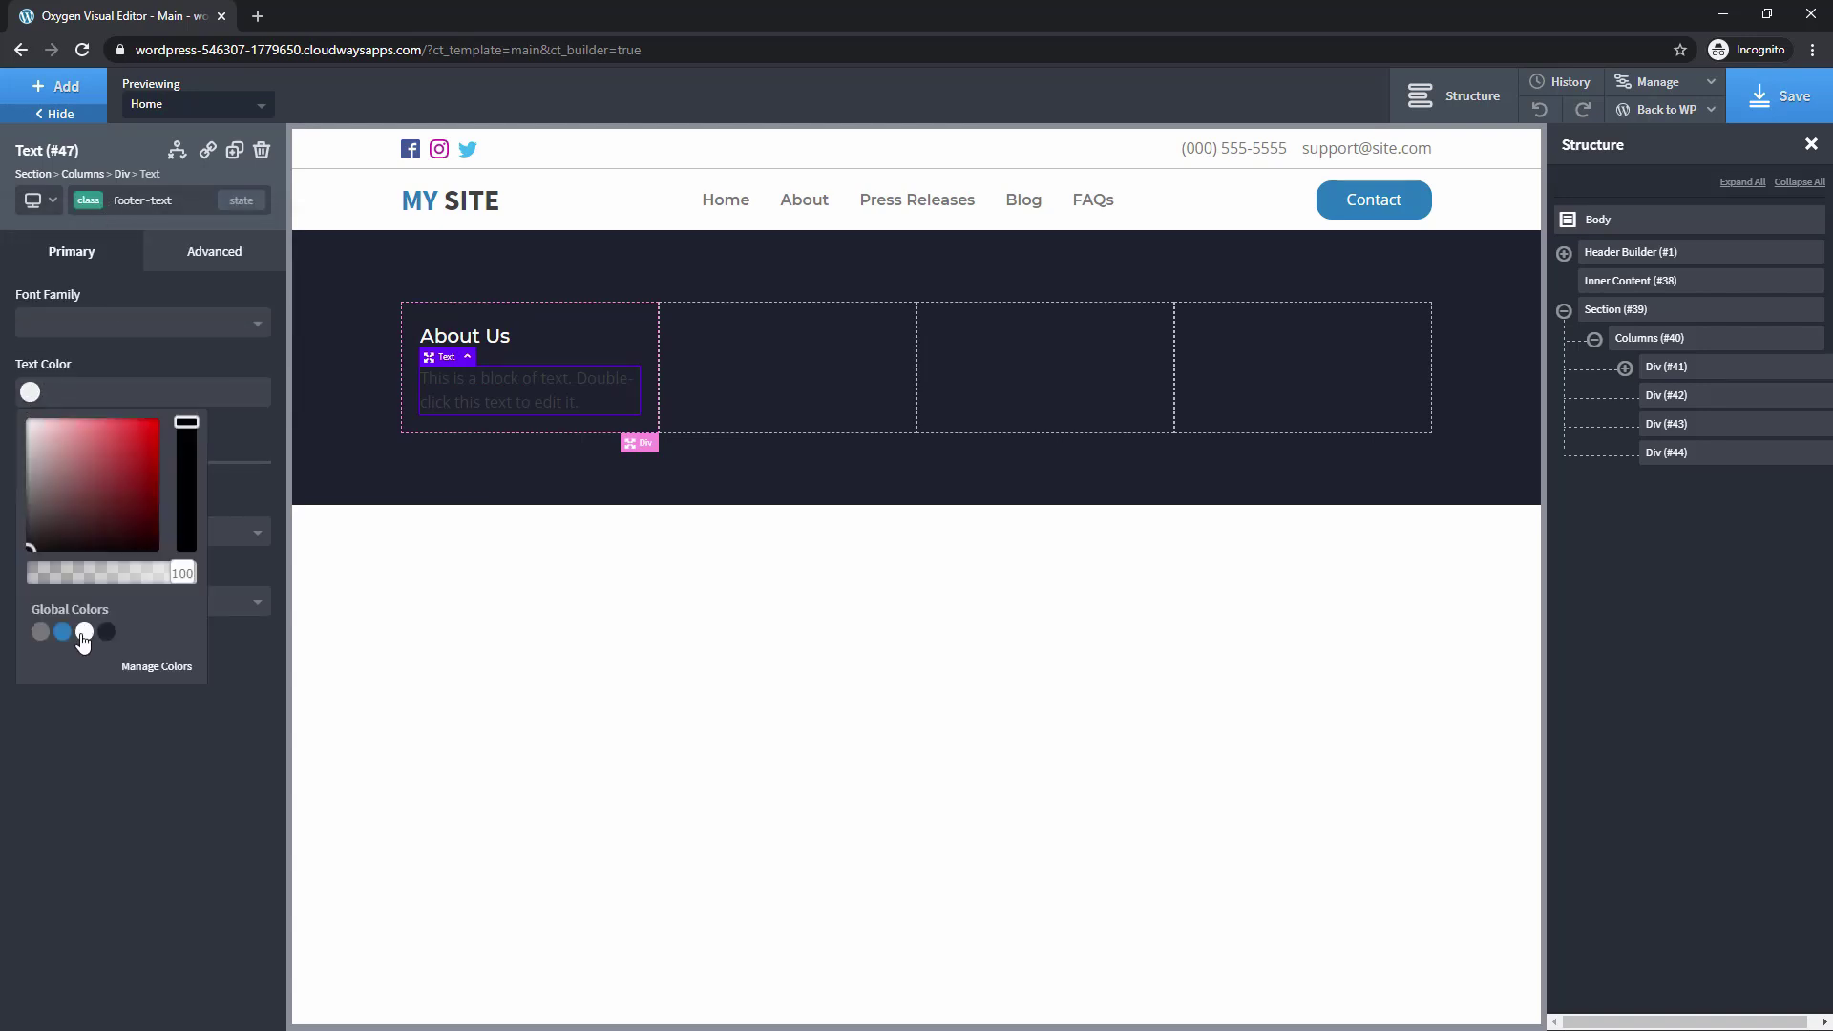
pyautogui.click(84, 631)
pyautogui.click(62, 323)
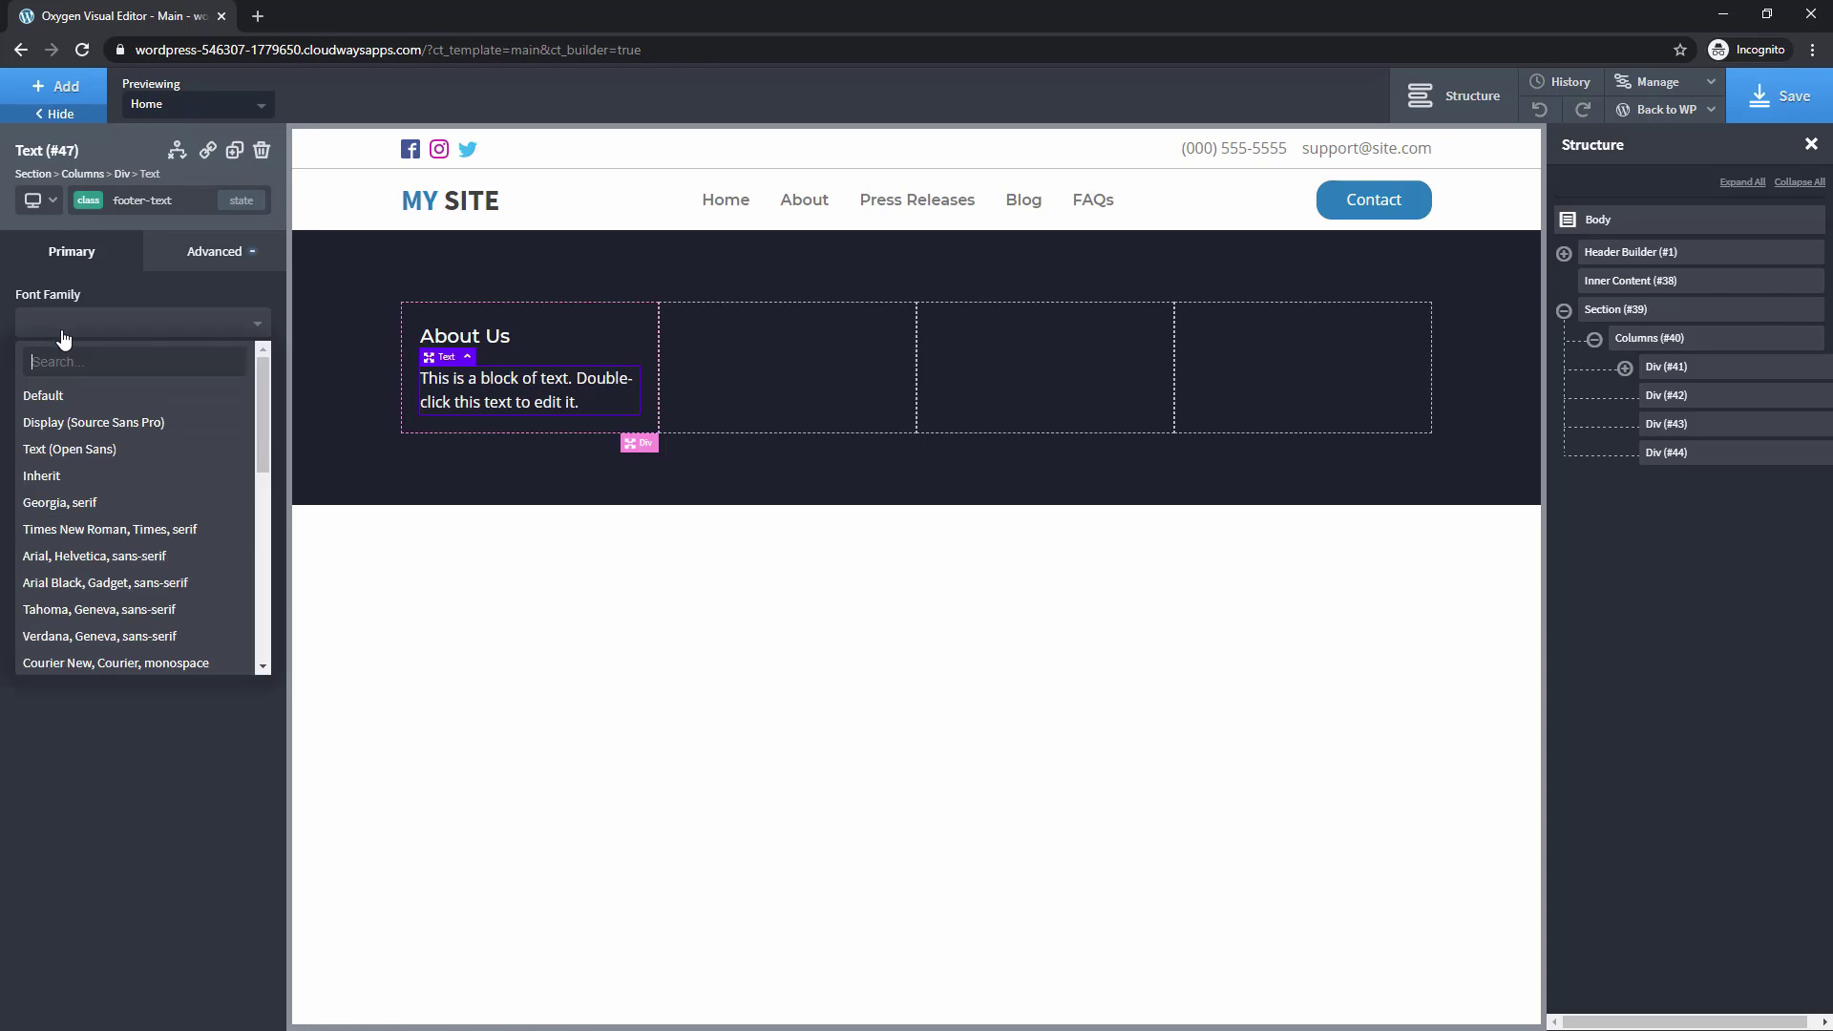
pyautogui.write('mon')
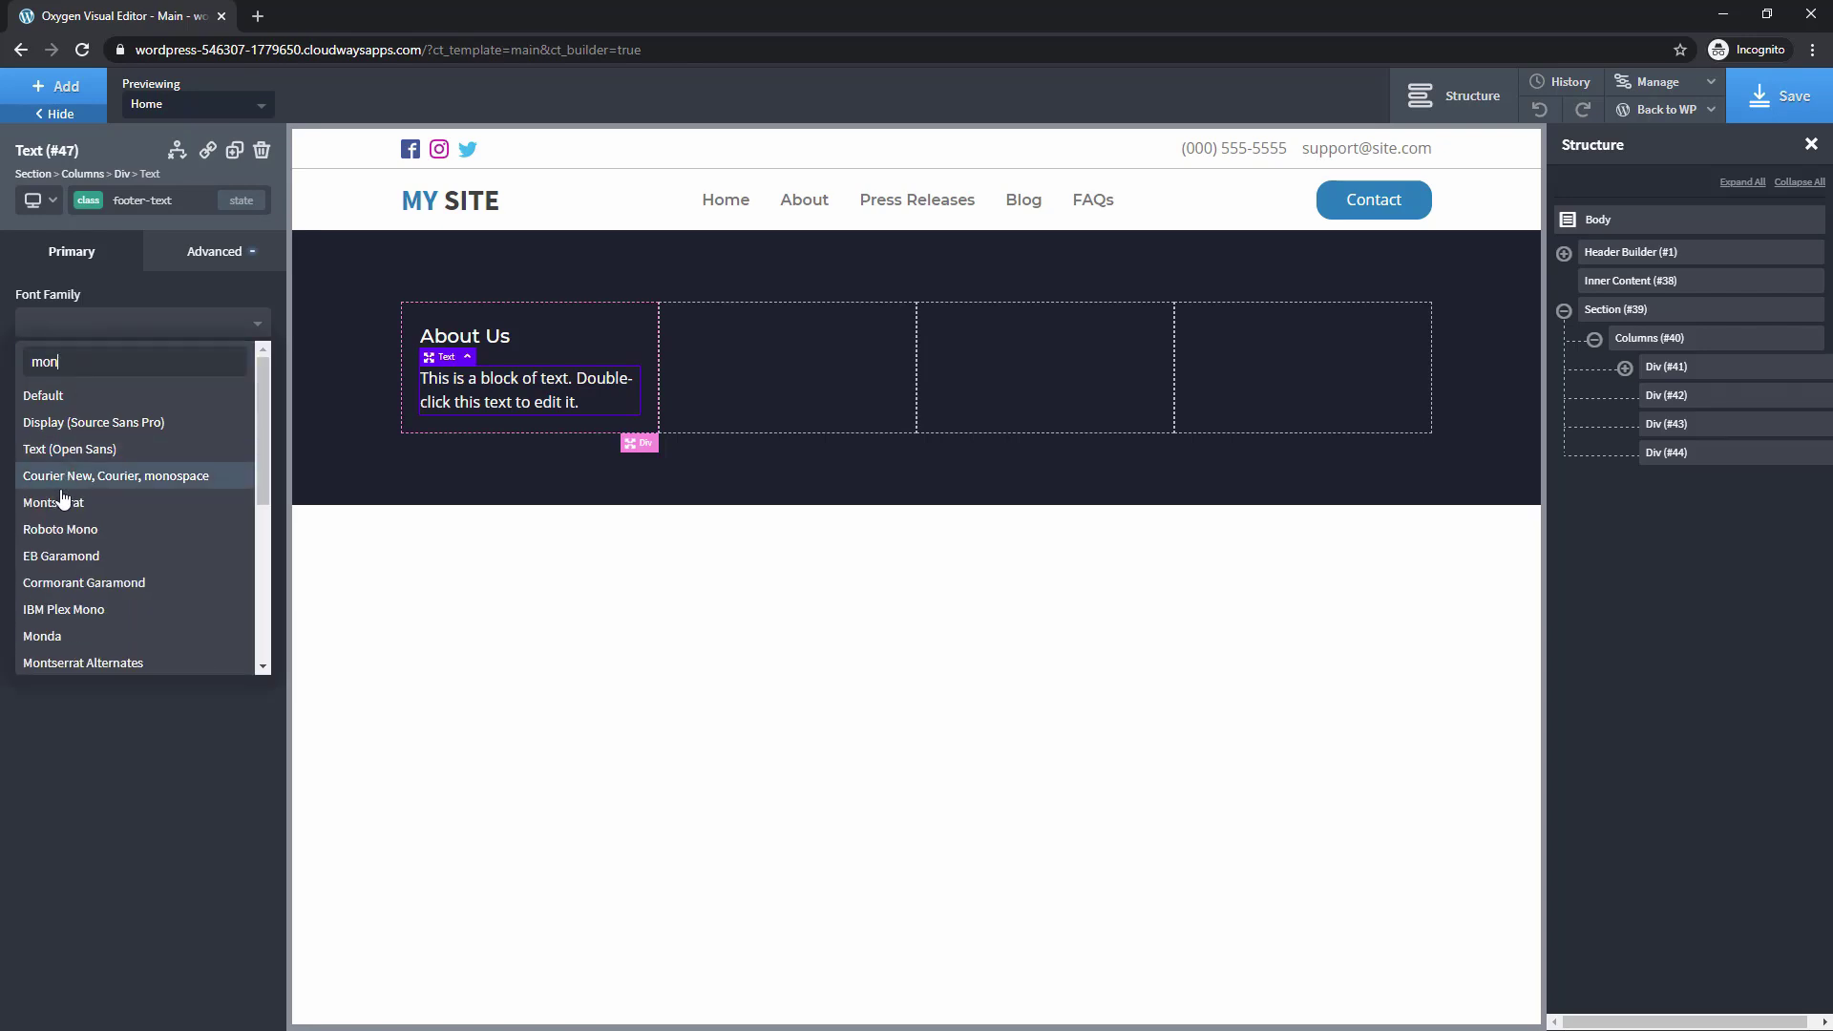
pyautogui.click(52, 503)
pyautogui.click(72, 603)
pyautogui.click(72, 604)
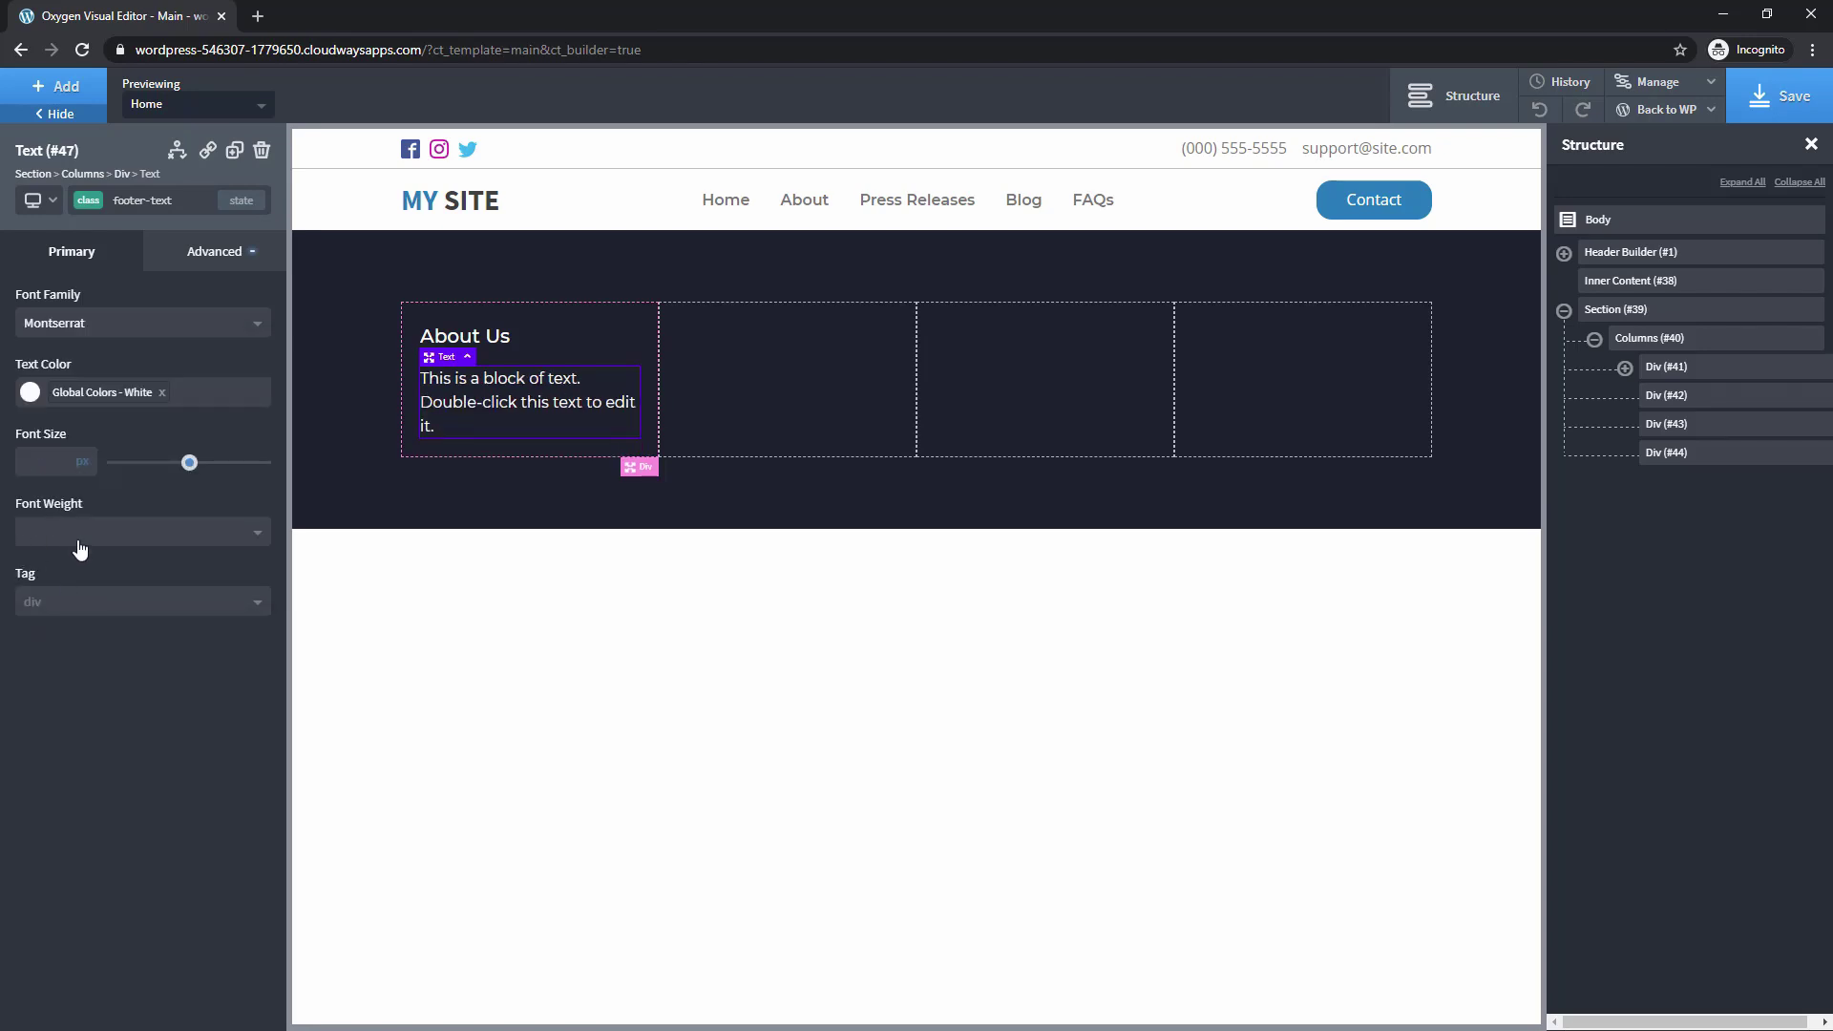
# Set the paragraph weight to 100 and start setting its bottom margin
pyautogui.click(85, 531)
pyautogui.click(85, 654)
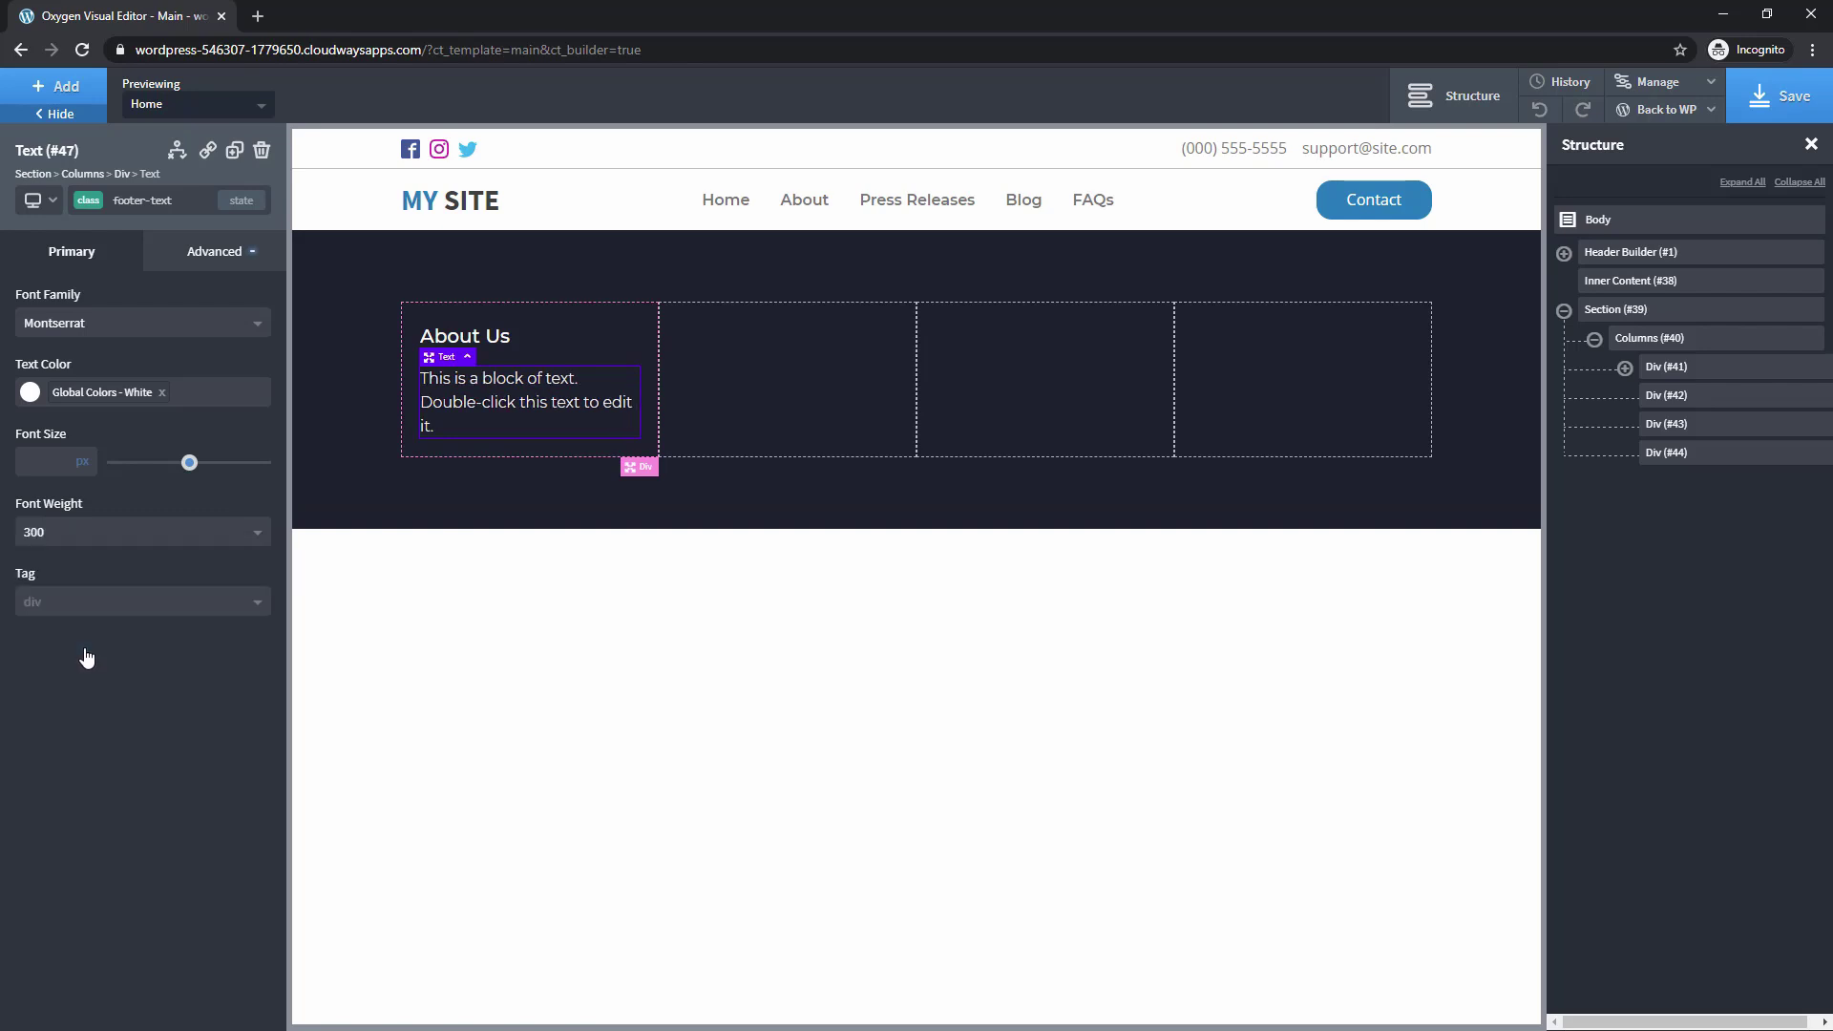
pyautogui.click(86, 532)
pyautogui.click(84, 588)
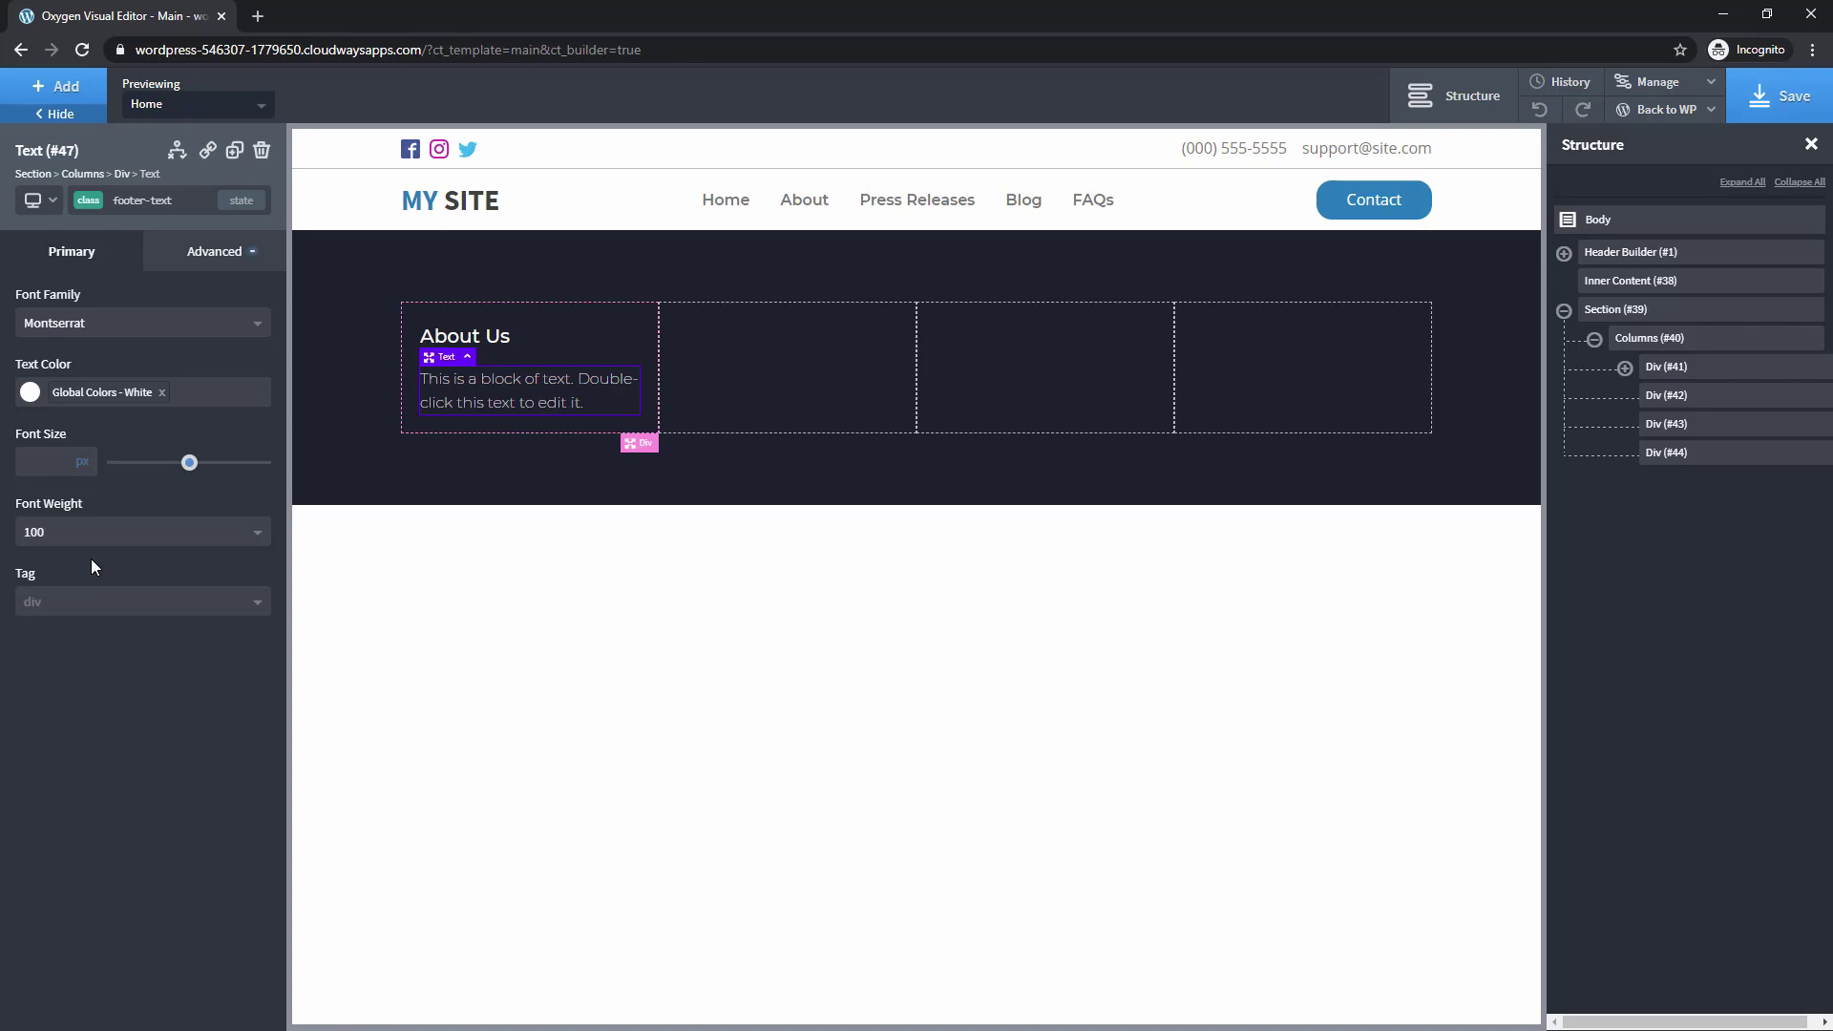
pyautogui.click(202, 252)
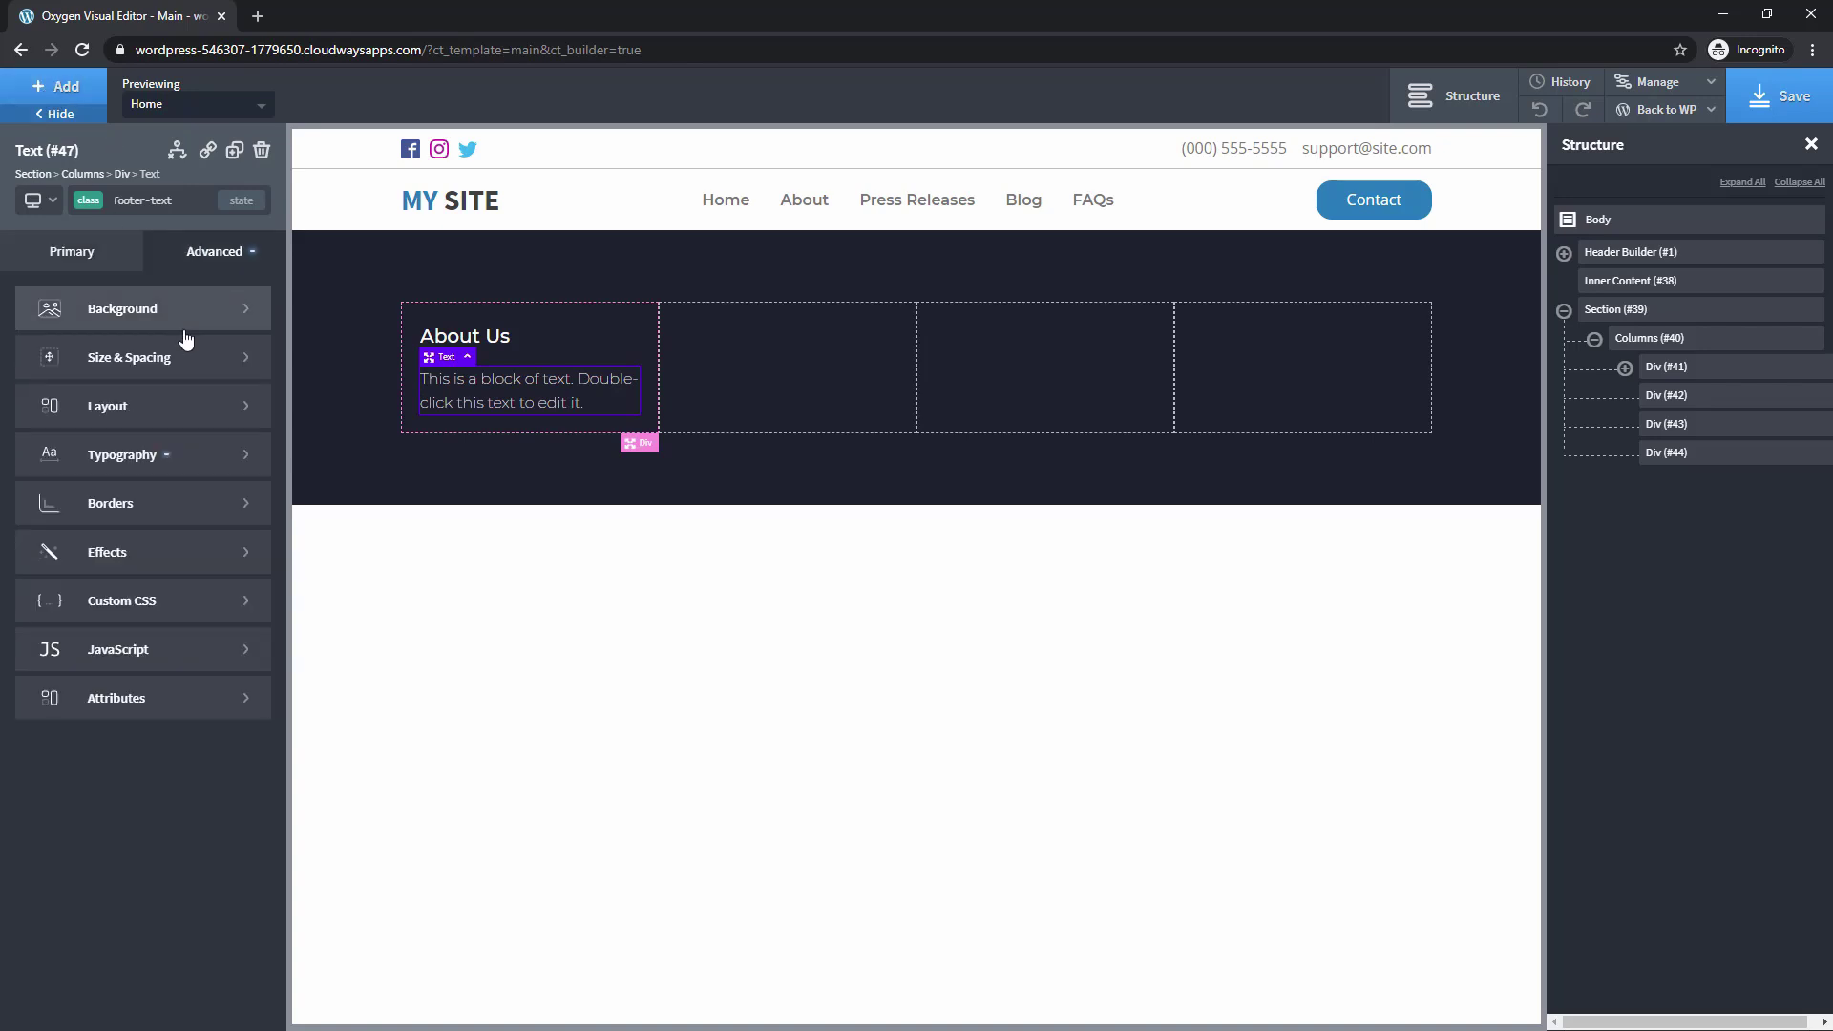
pyautogui.click(205, 356)
pyautogui.click(206, 426)
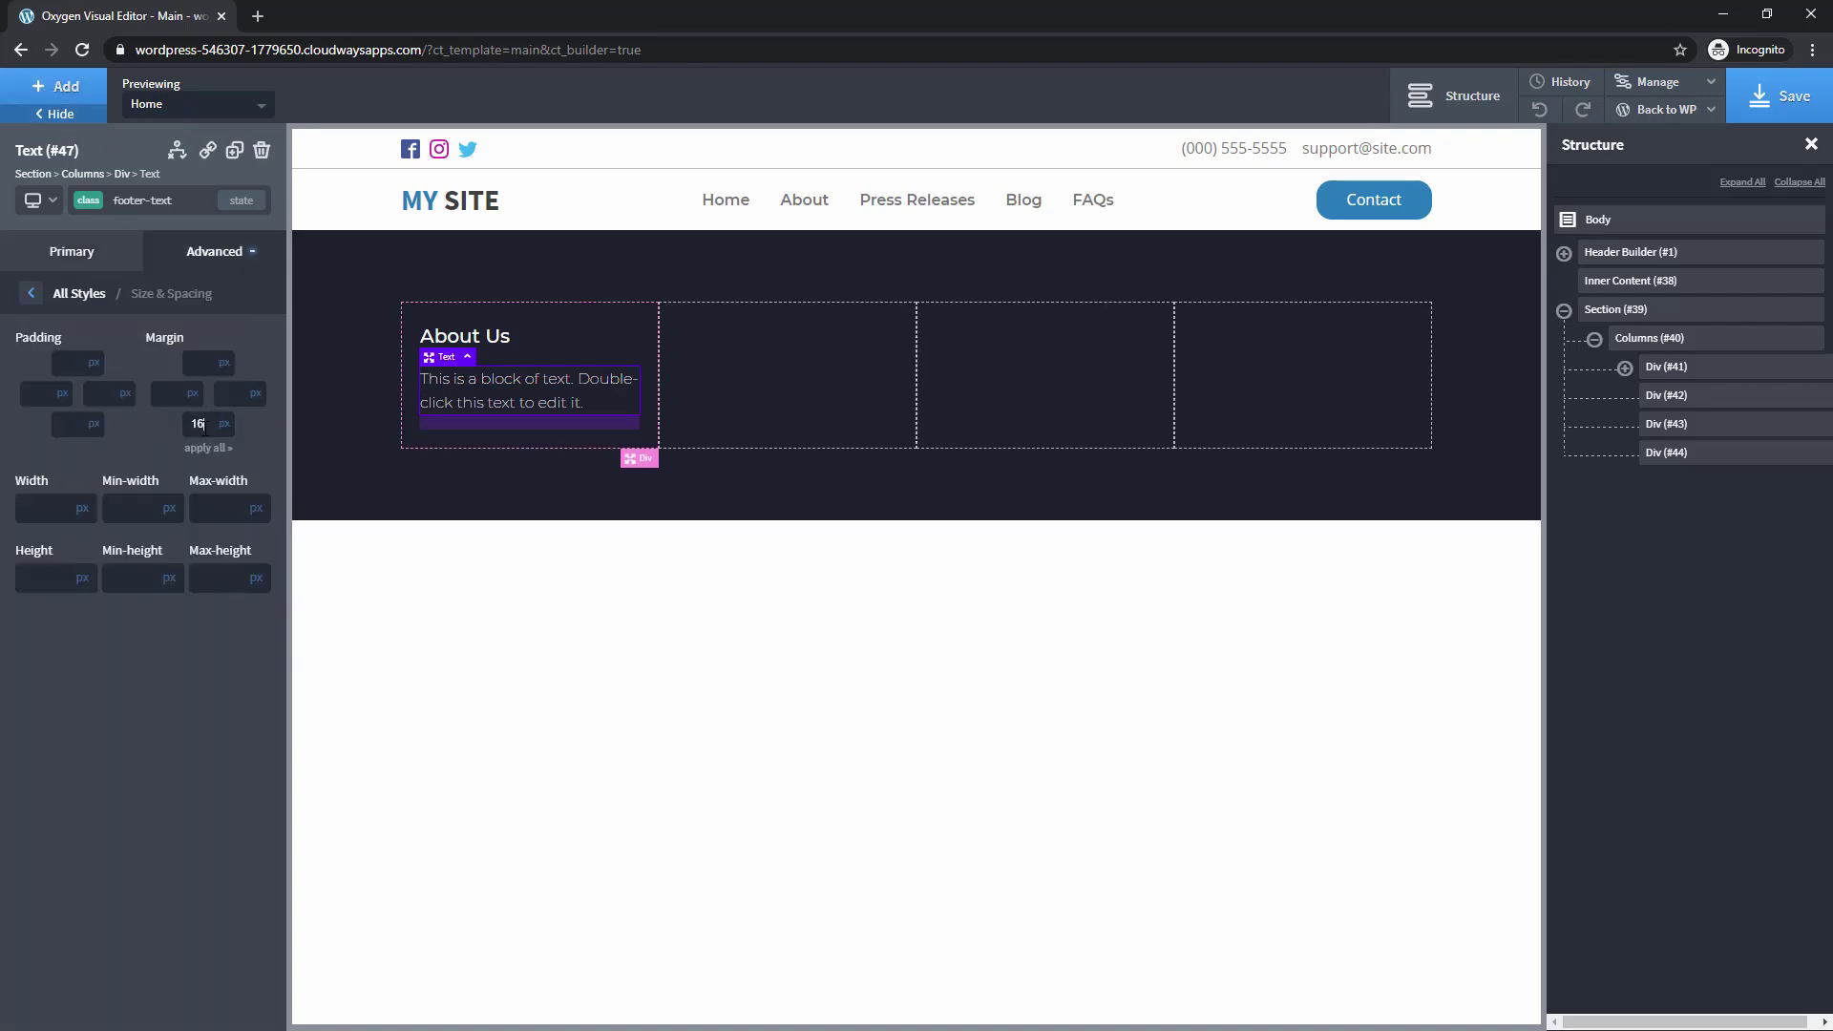
# Duplicate the header Contact button, place the copy below the paragraph, and relabel it 'Call to Action'
pyautogui.click(1372, 200)
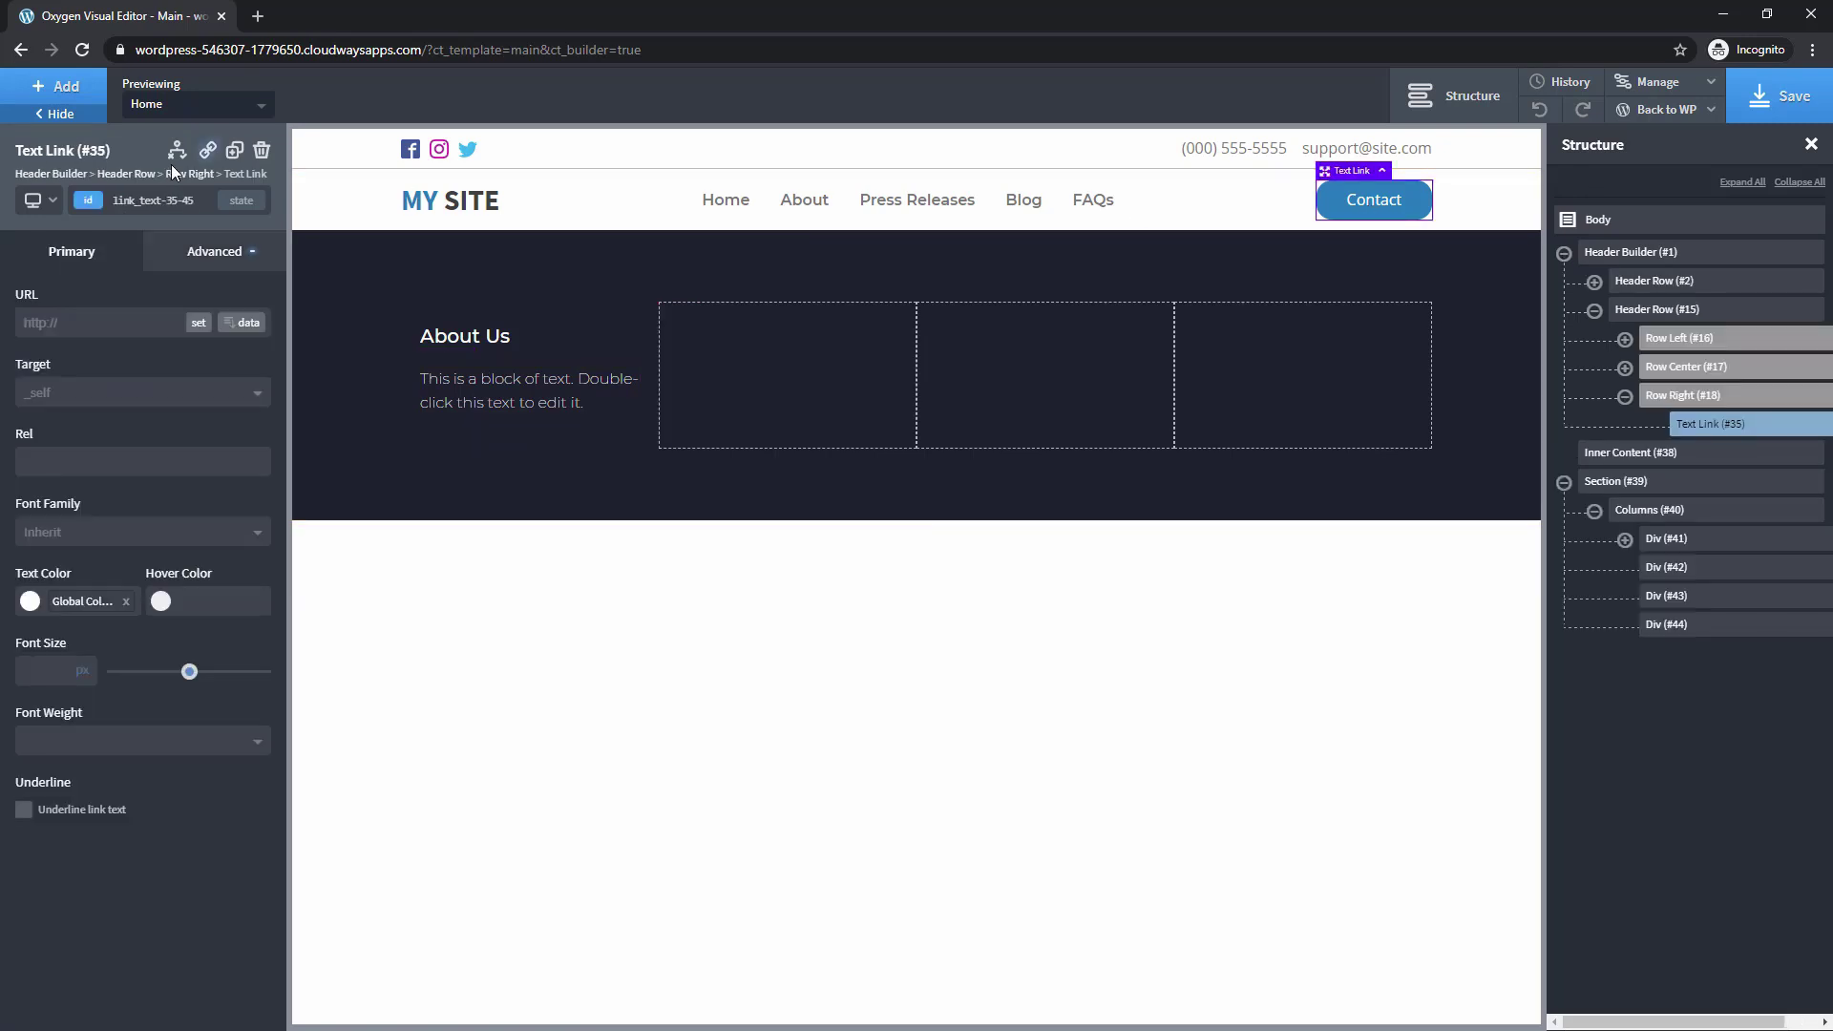
pyautogui.click(234, 149)
pyautogui.moveTo(1677, 456); pyautogui.dragTo(1658, 569)
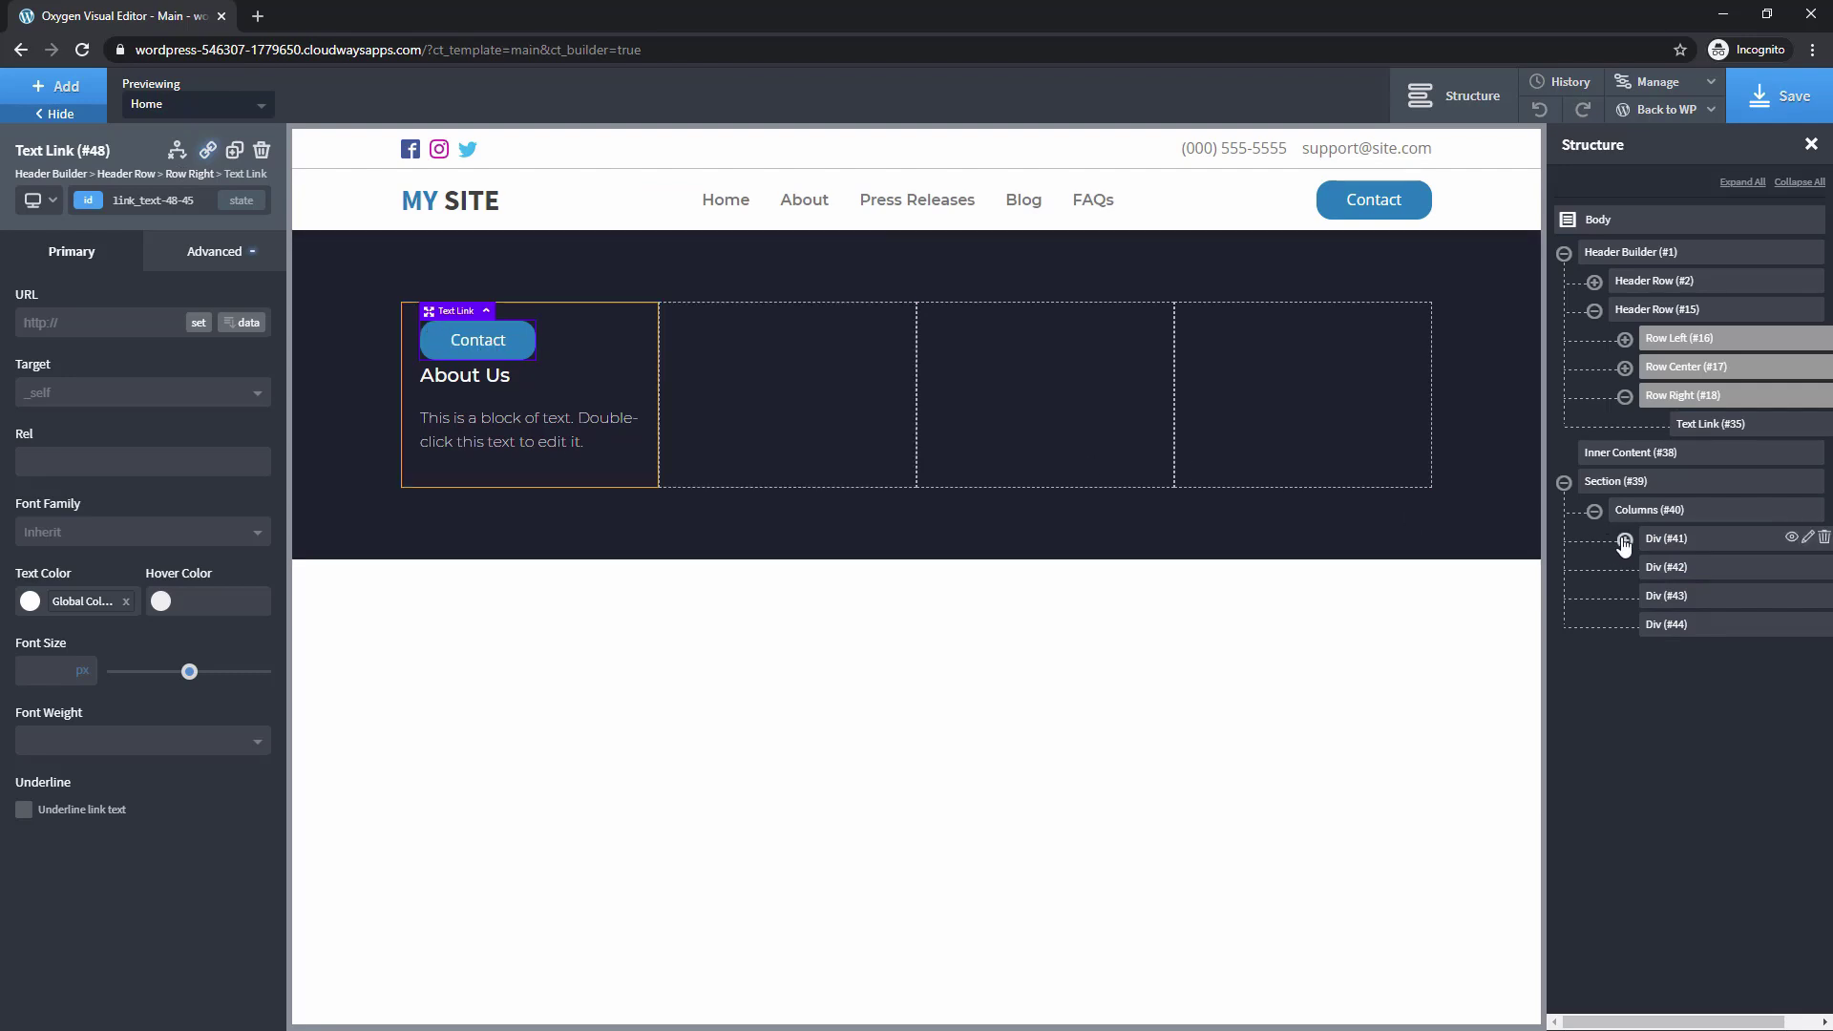
pyautogui.click(1625, 539)
pyautogui.moveTo(1686, 573); pyautogui.dragTo(1694, 637)
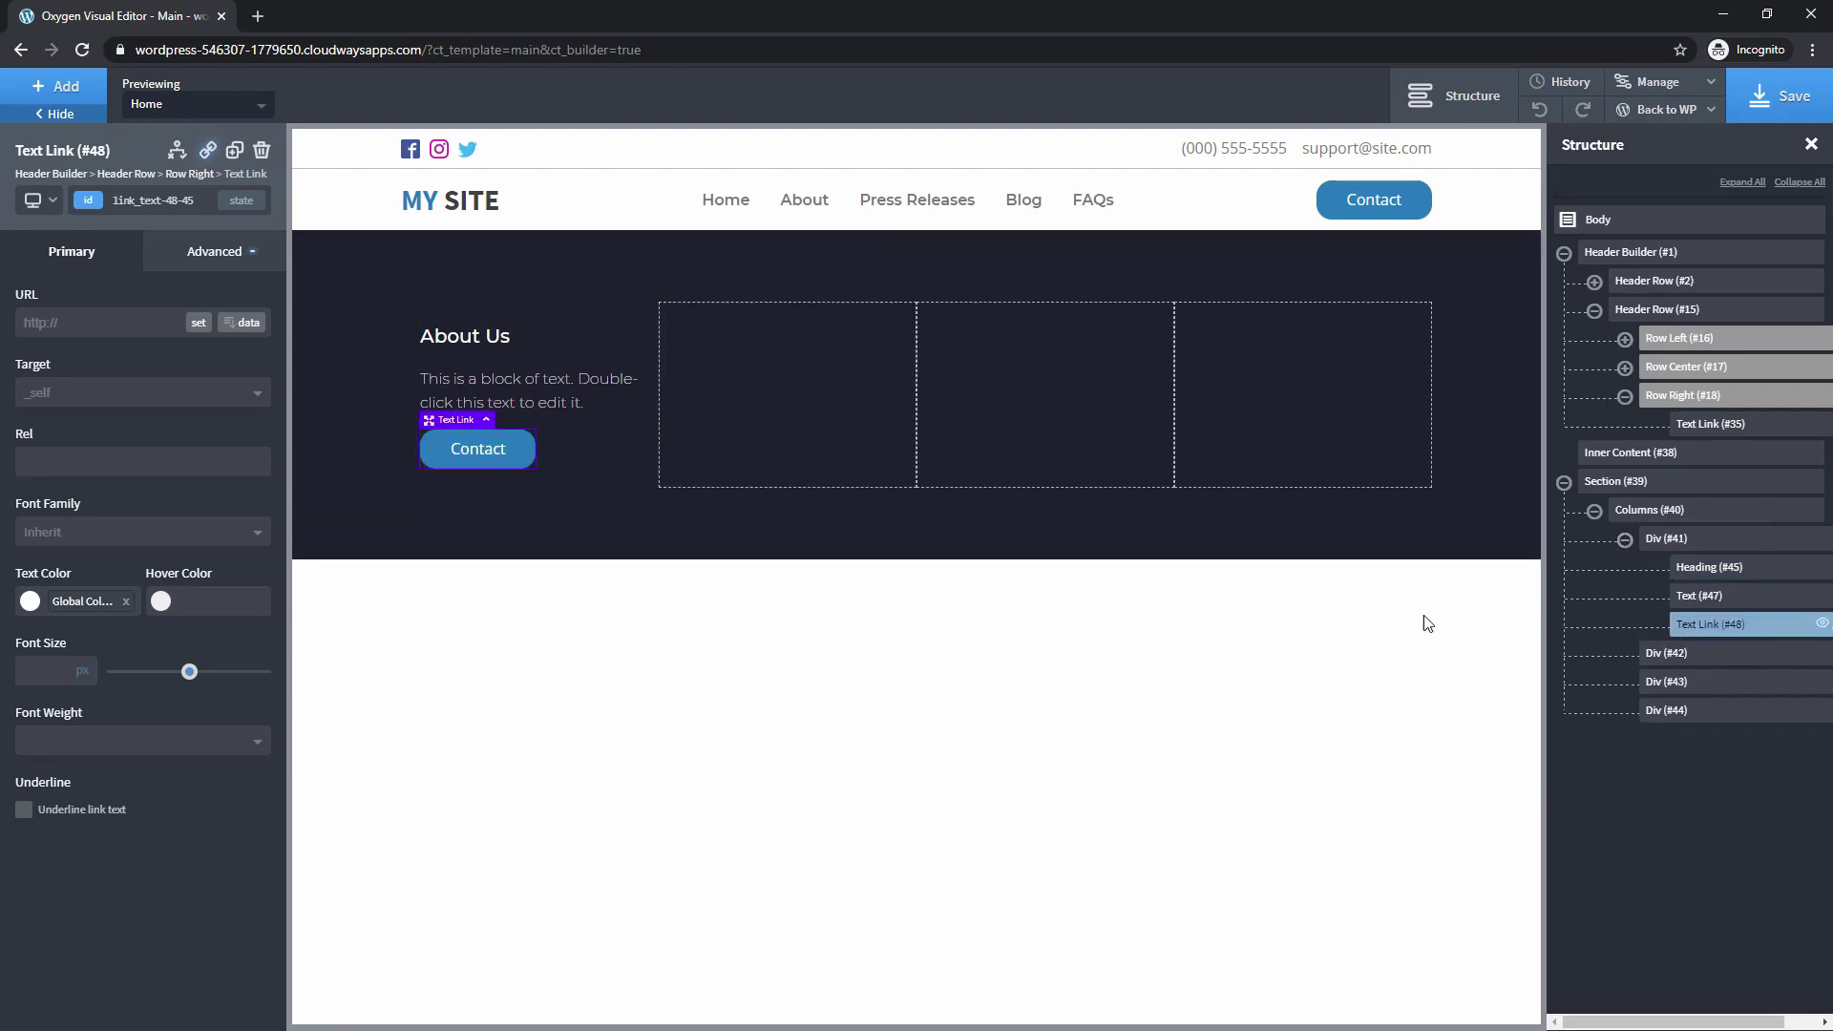
pyautogui.doubleClick(480, 452)
pyautogui.write('Call to Action')
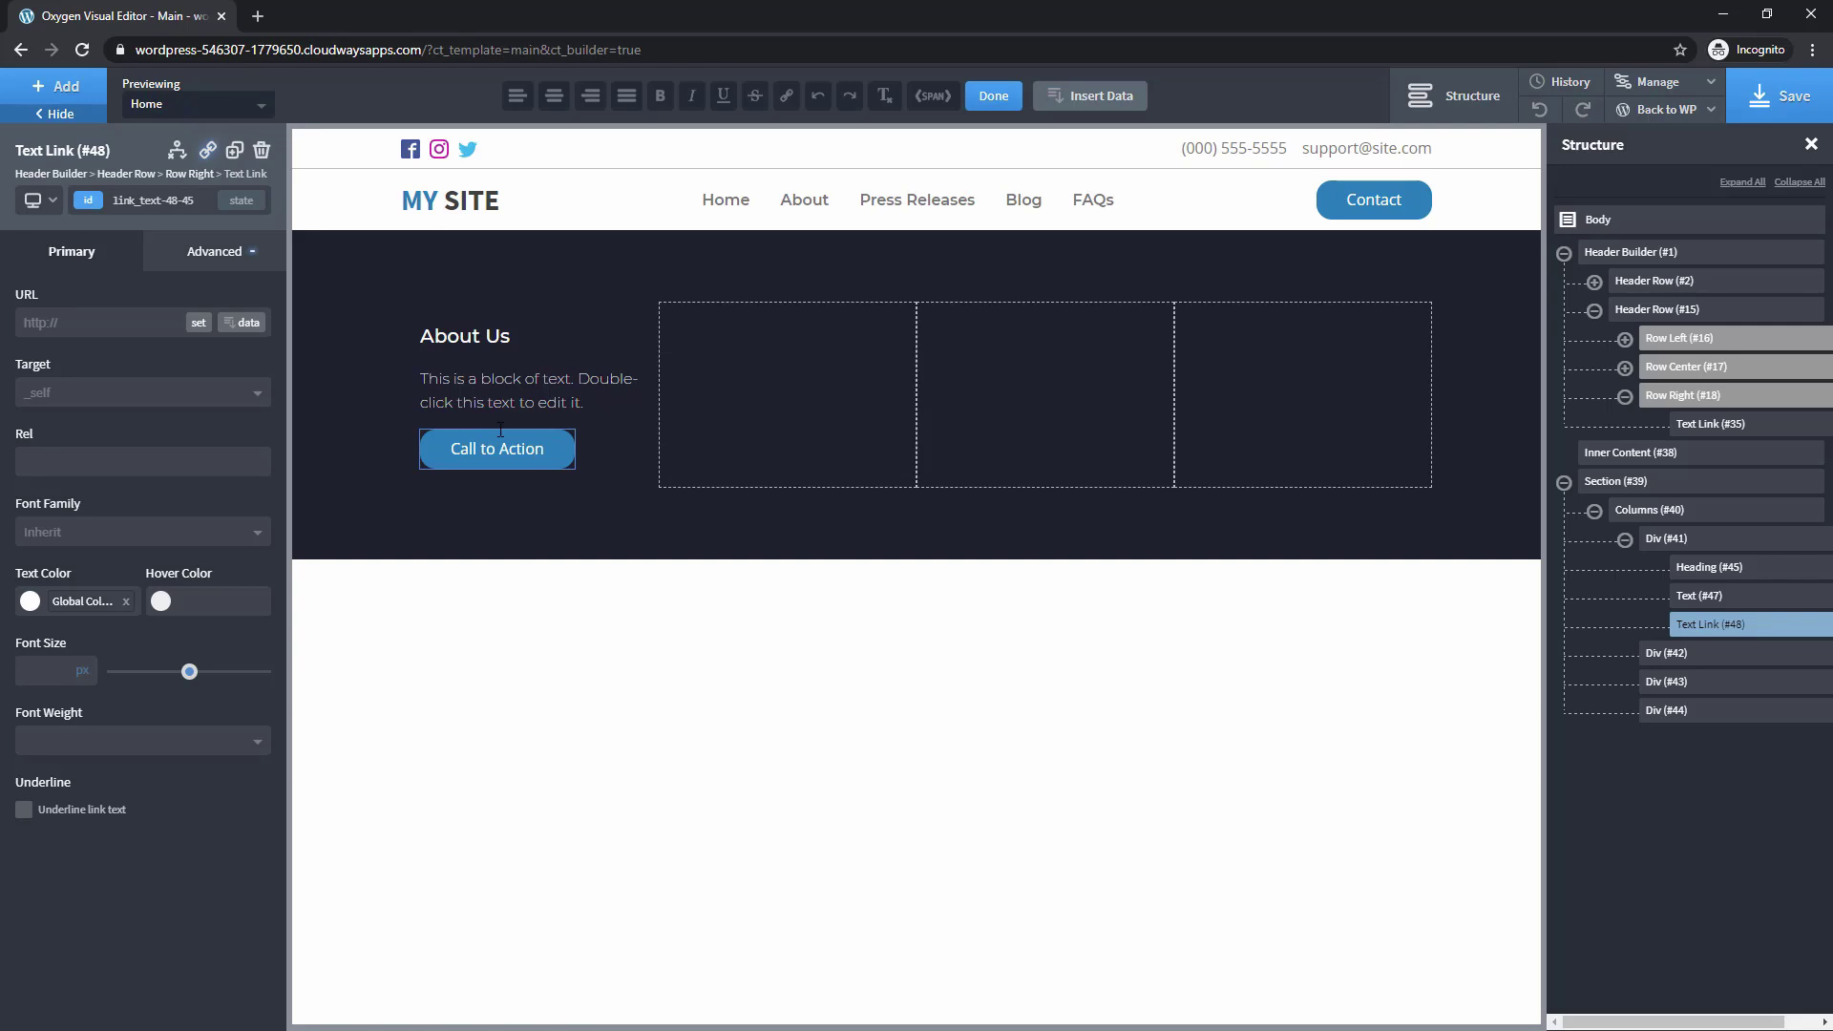
# Copy the About Us heading into the second column and retitle it 'Quick Links'
pyautogui.click(1704, 573)
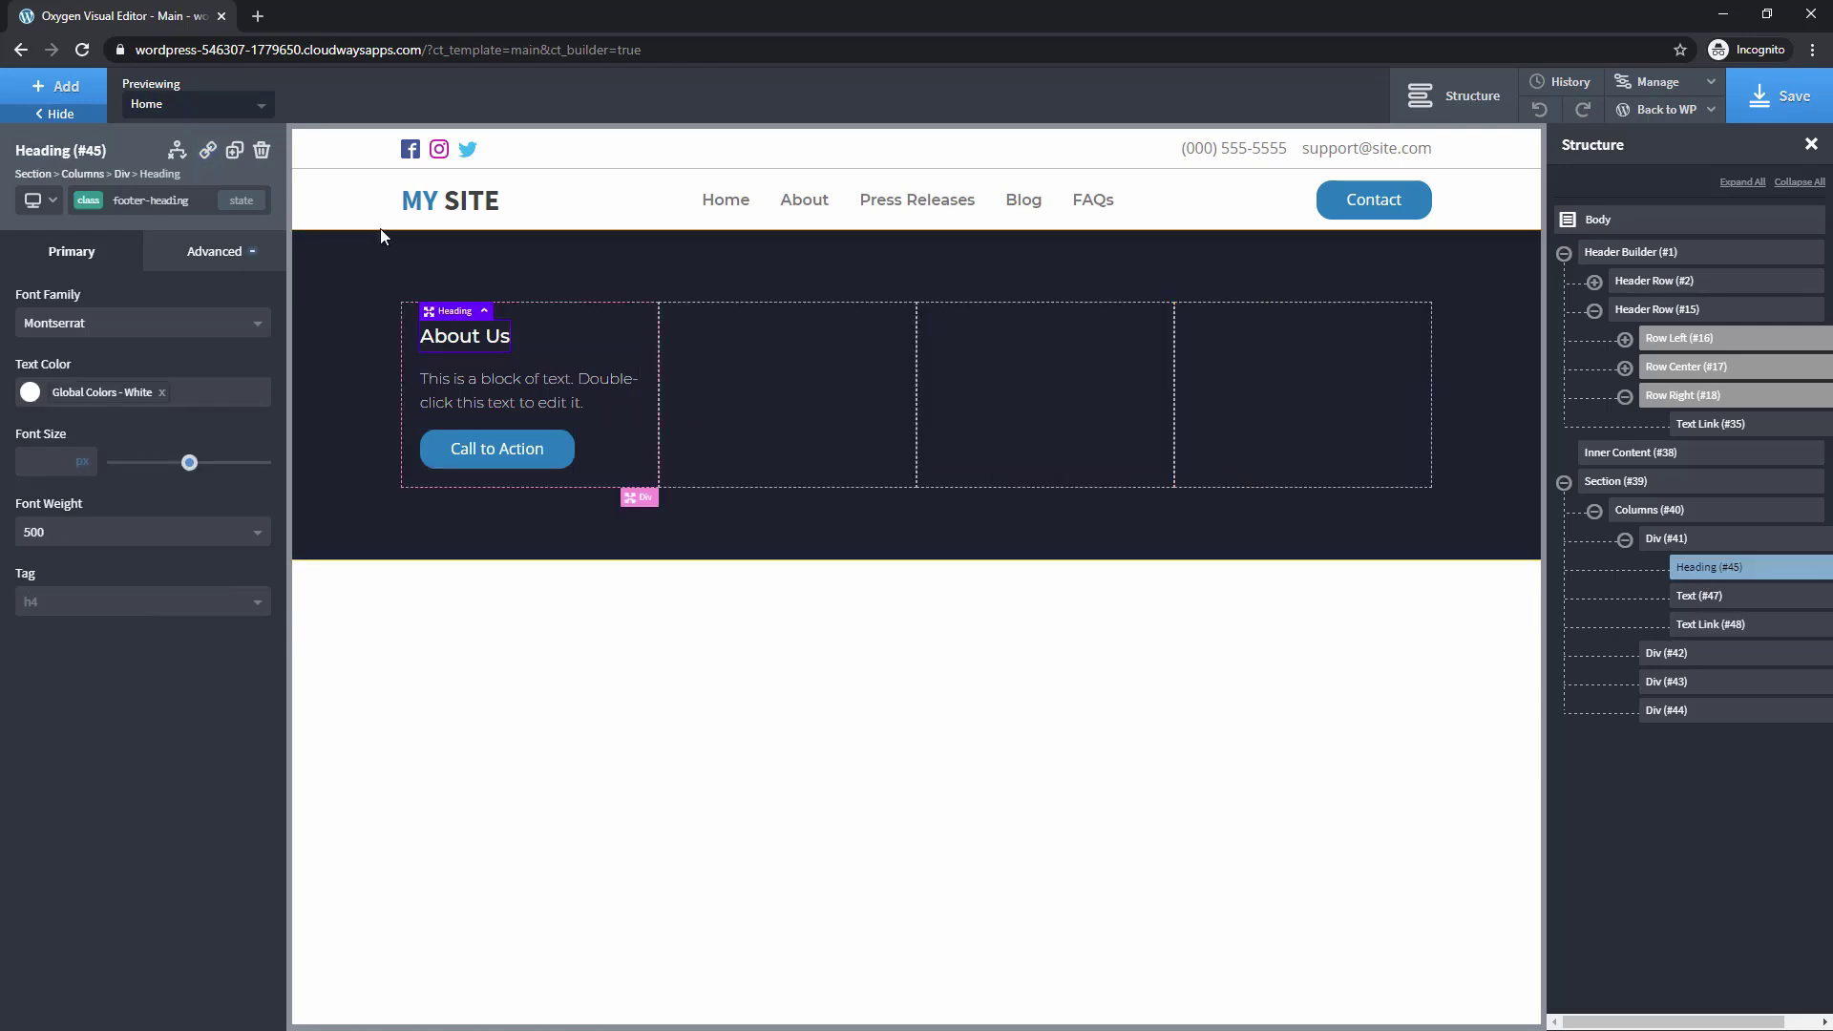
pyautogui.click(235, 153)
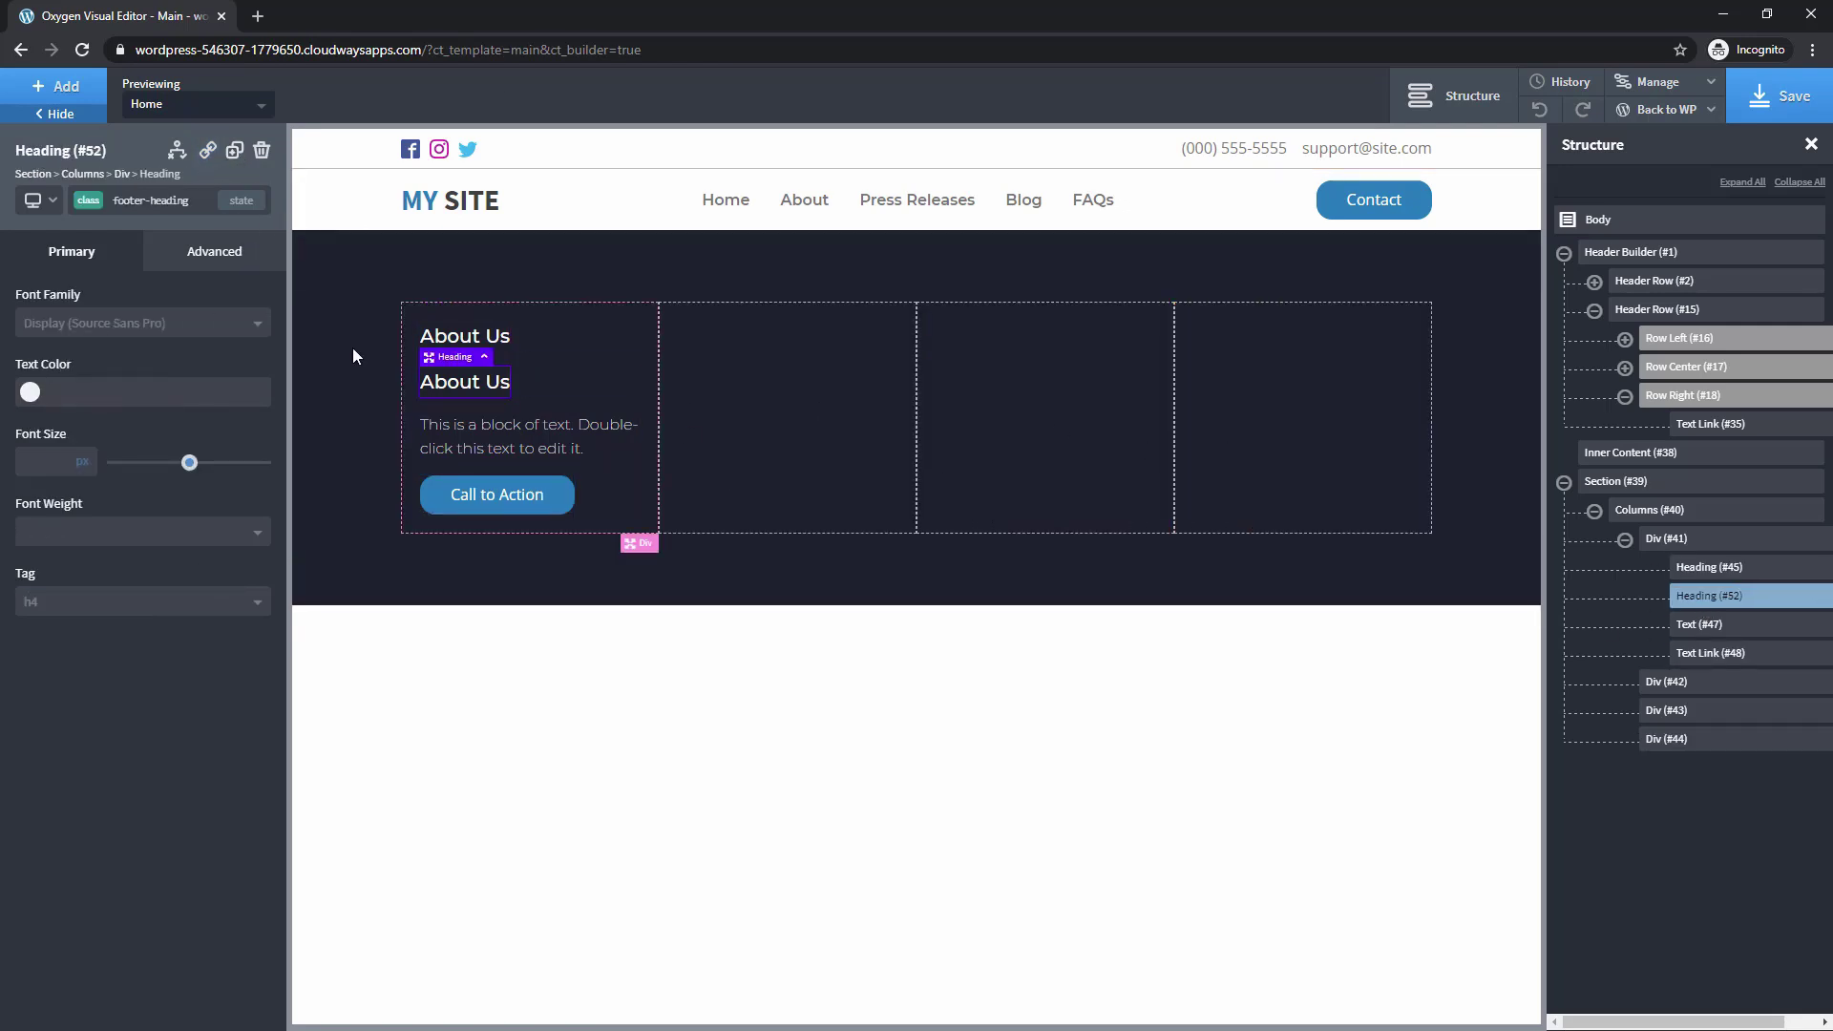
pyautogui.moveTo(497, 377); pyautogui.dragTo(704, 336)
pyautogui.doubleClick(704, 336)
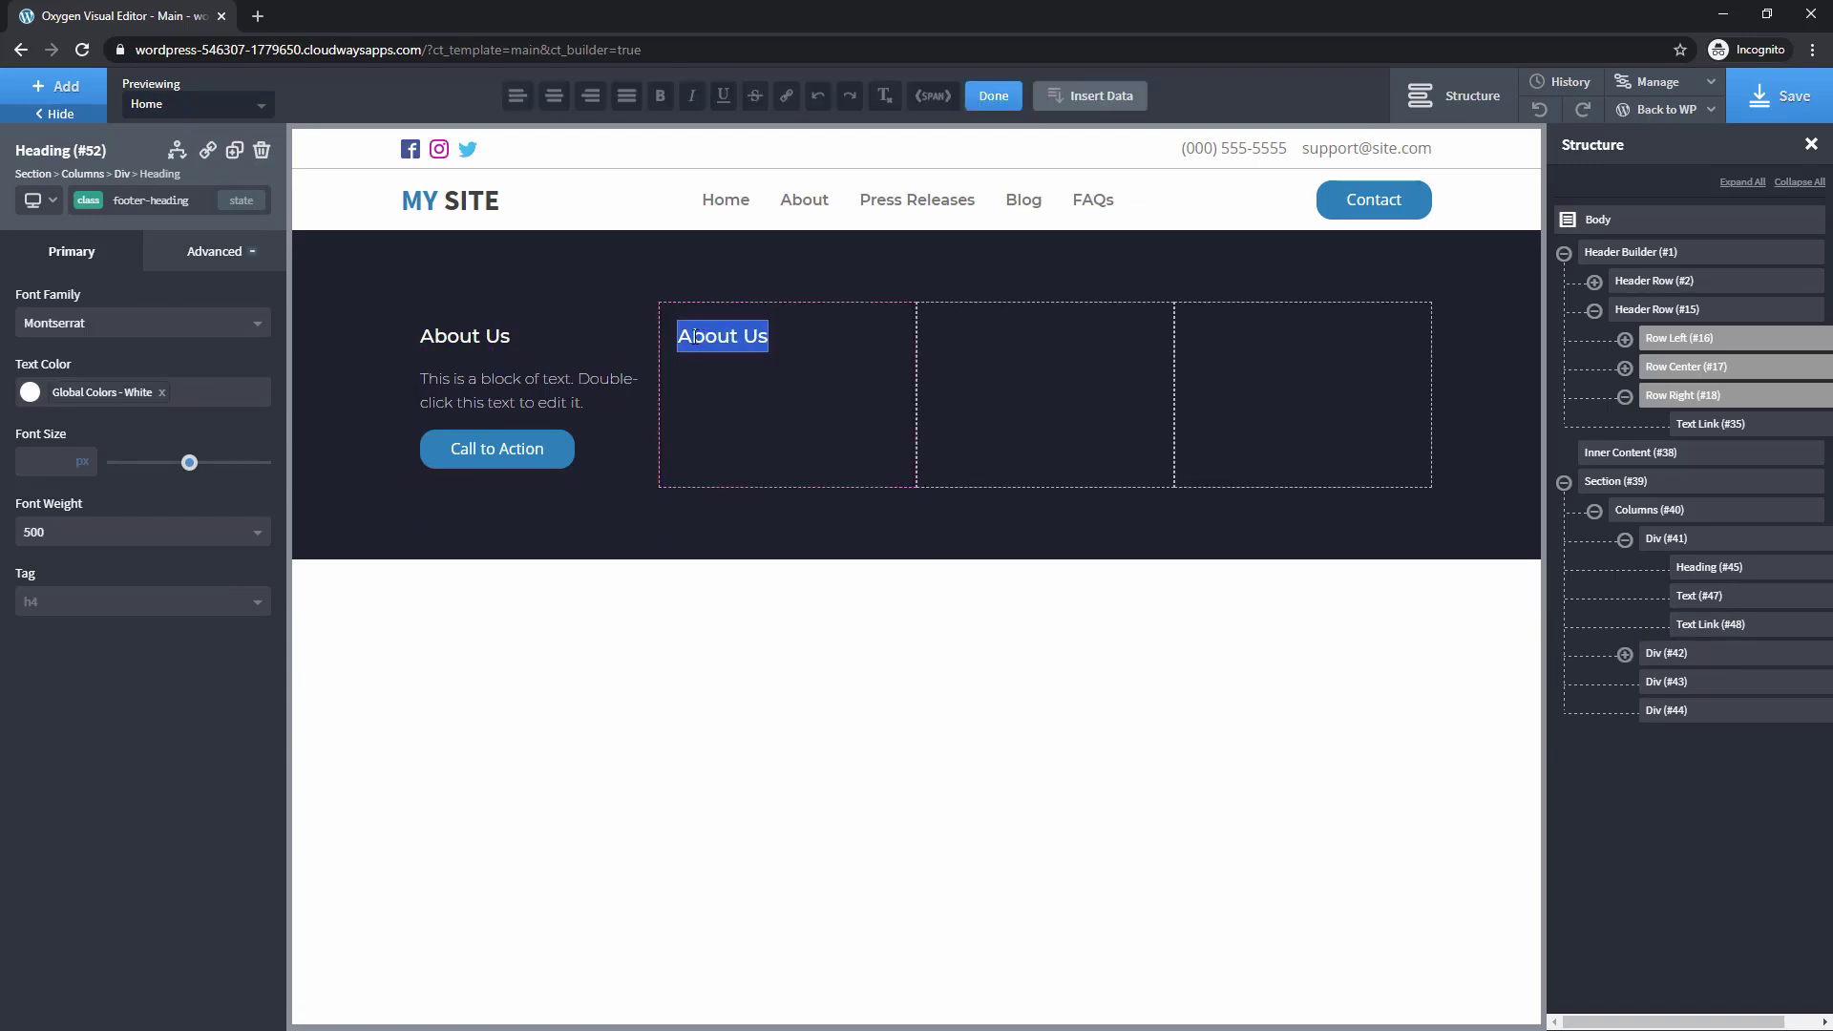
pyautogui.write('Quick Links')
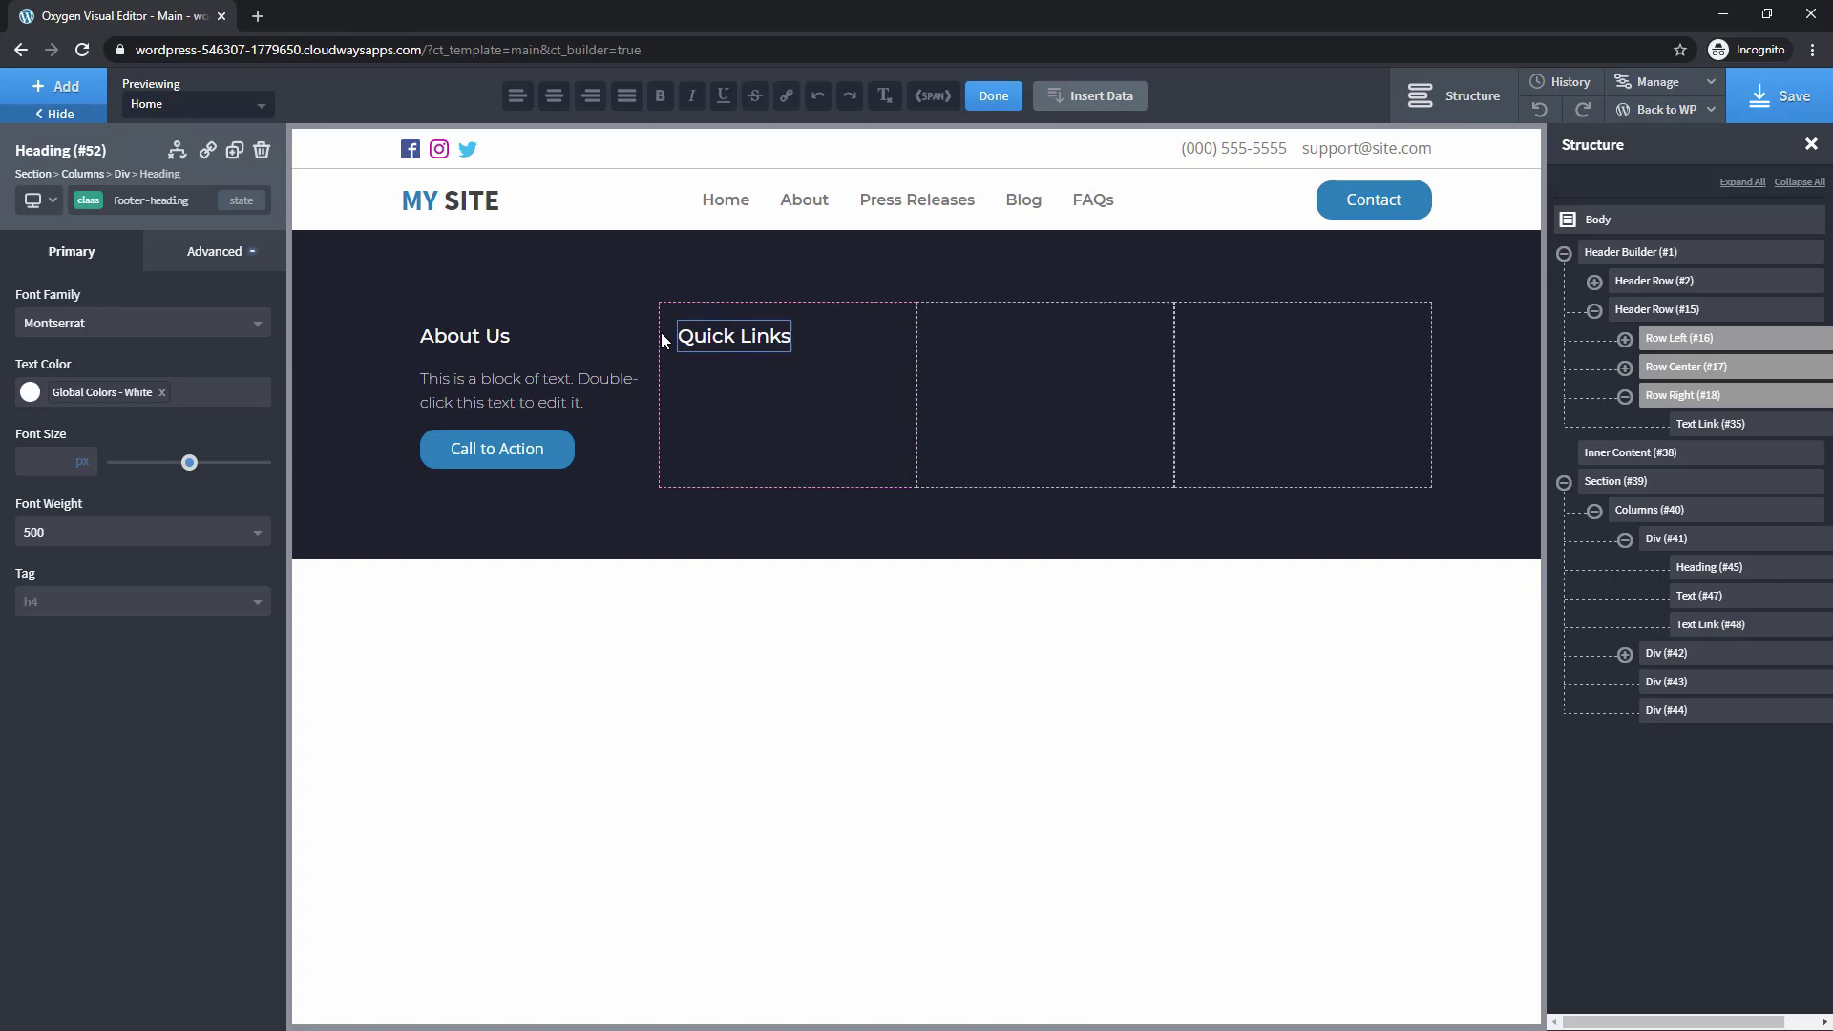
# Copy the heading into columns three and four, retitling the third 'Products'
pyautogui.click(235, 153)
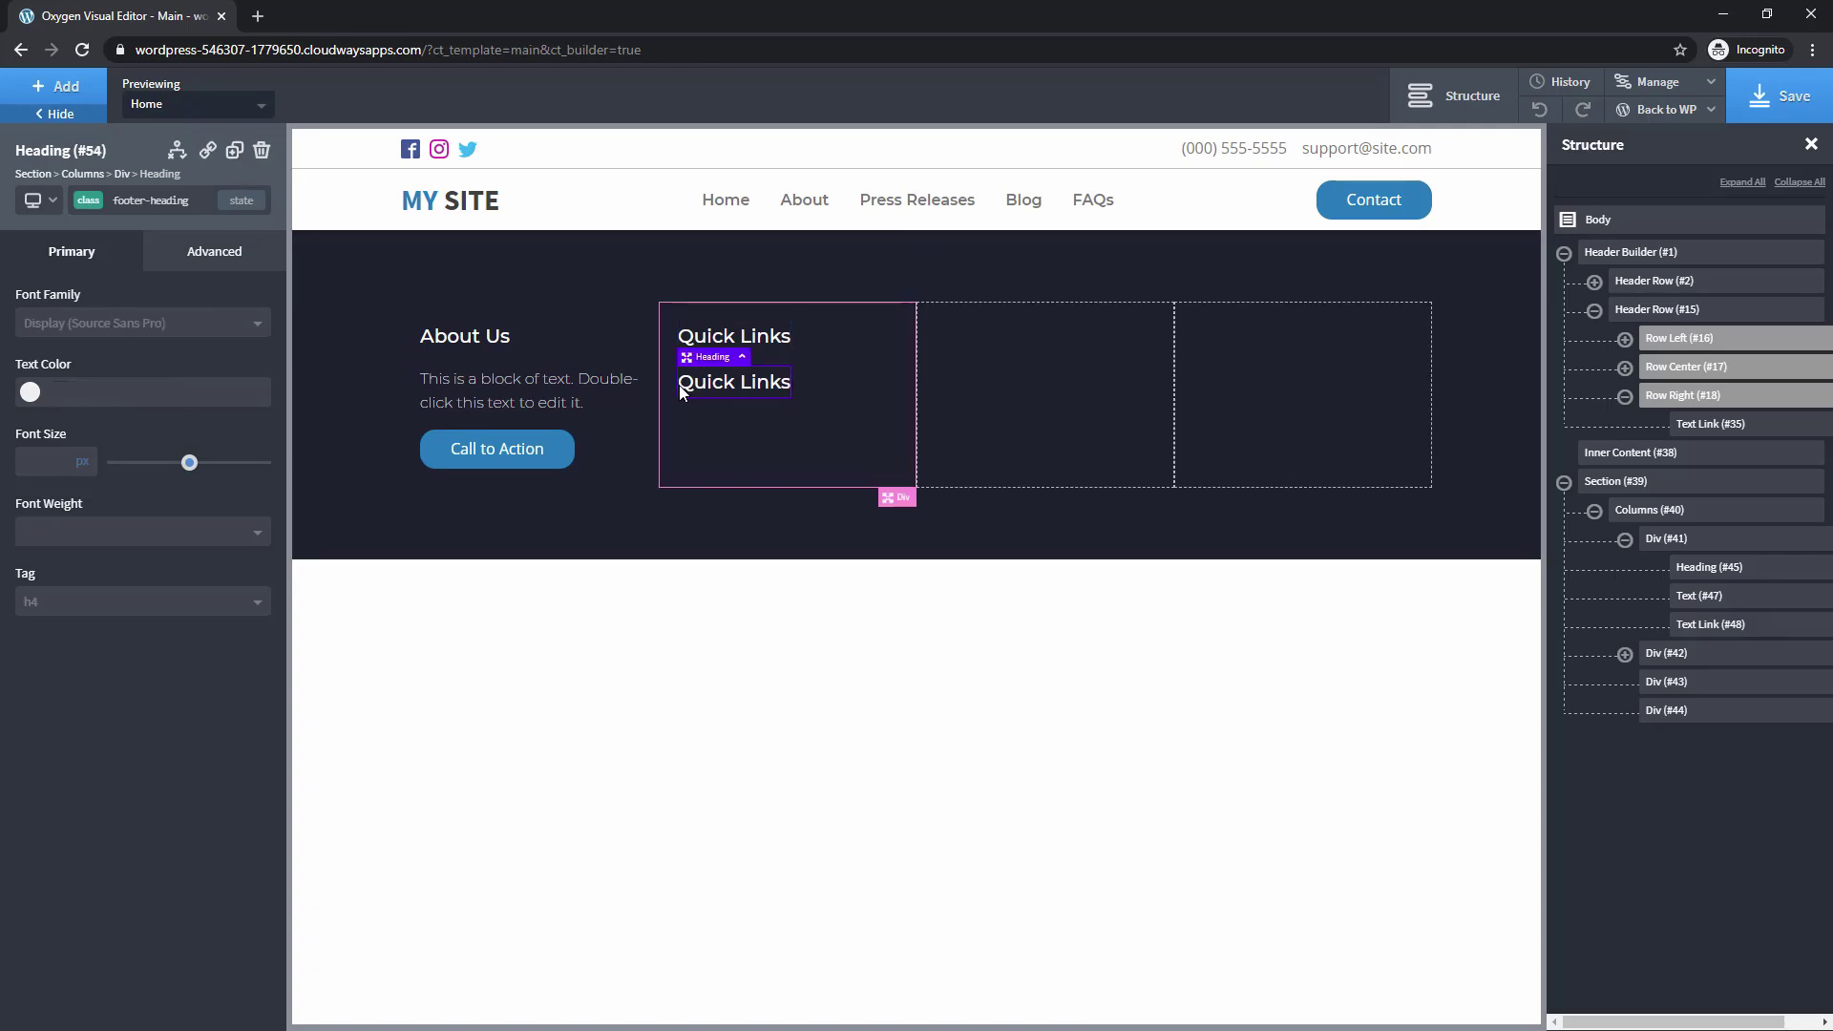
pyautogui.moveTo(679, 385); pyautogui.dragTo(985, 345)
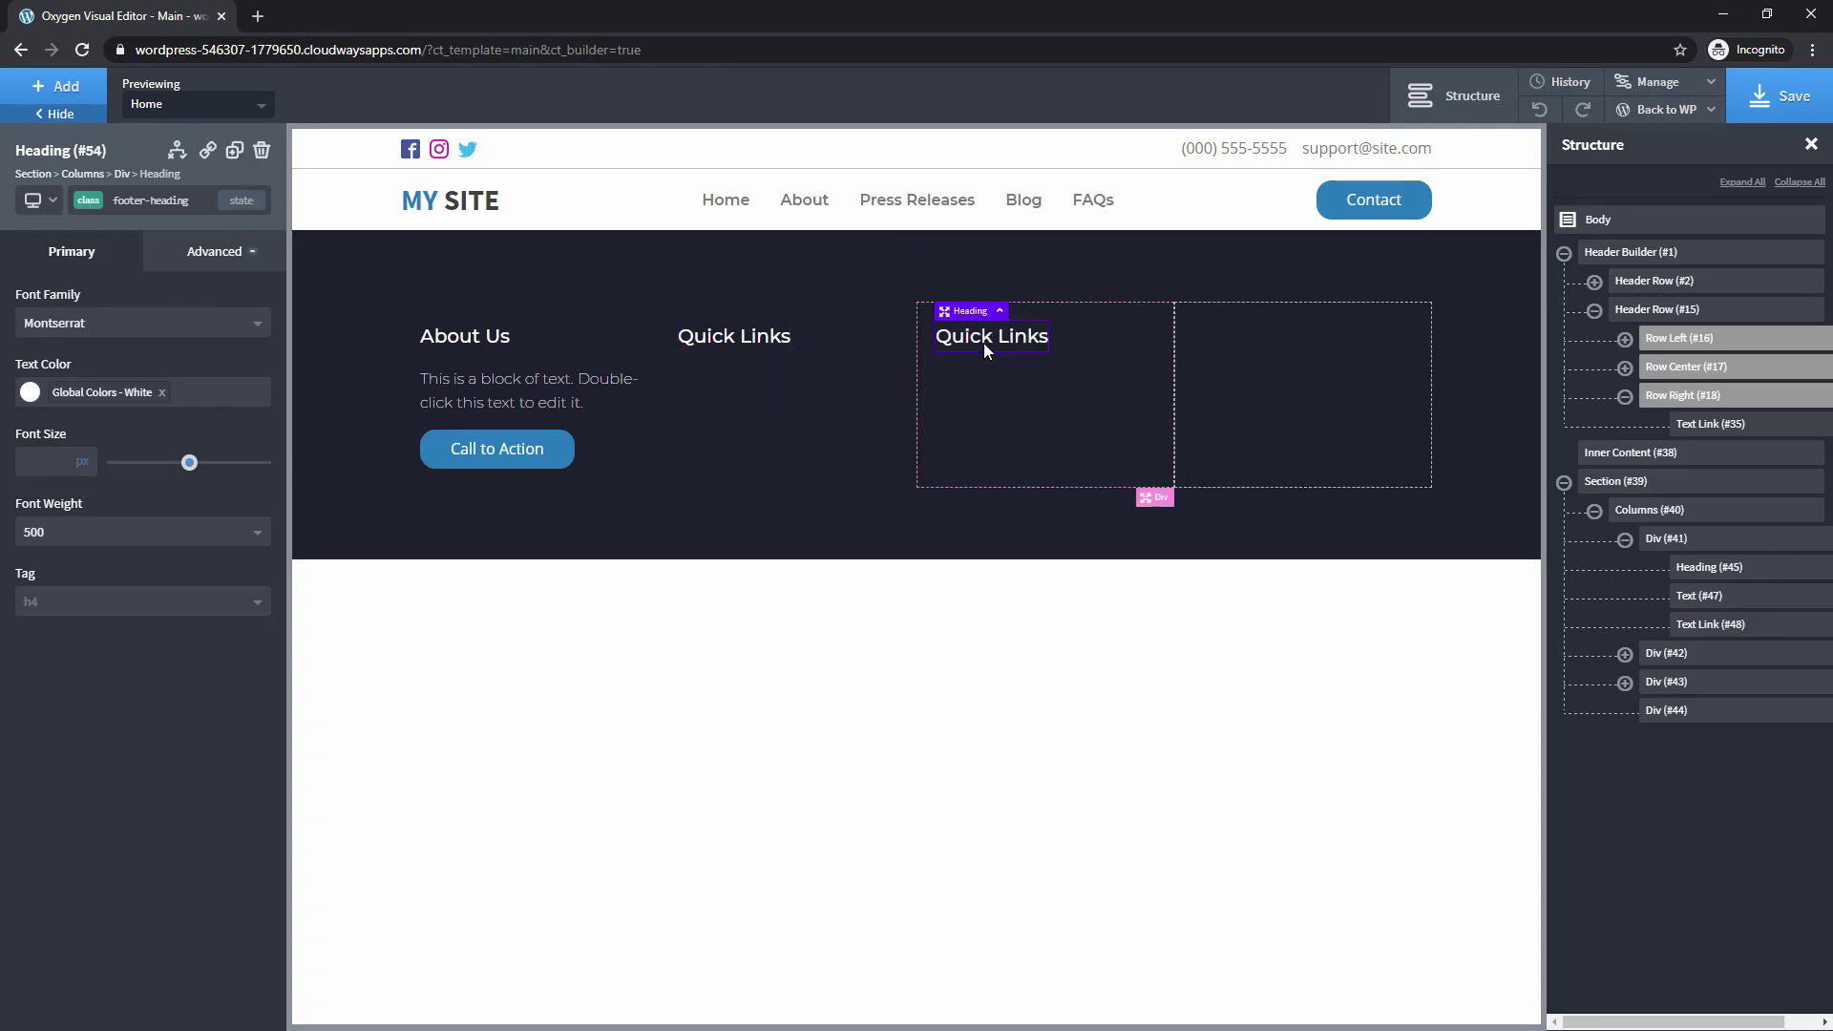
pyautogui.doubleClick(983, 341)
pyautogui.write('Products')
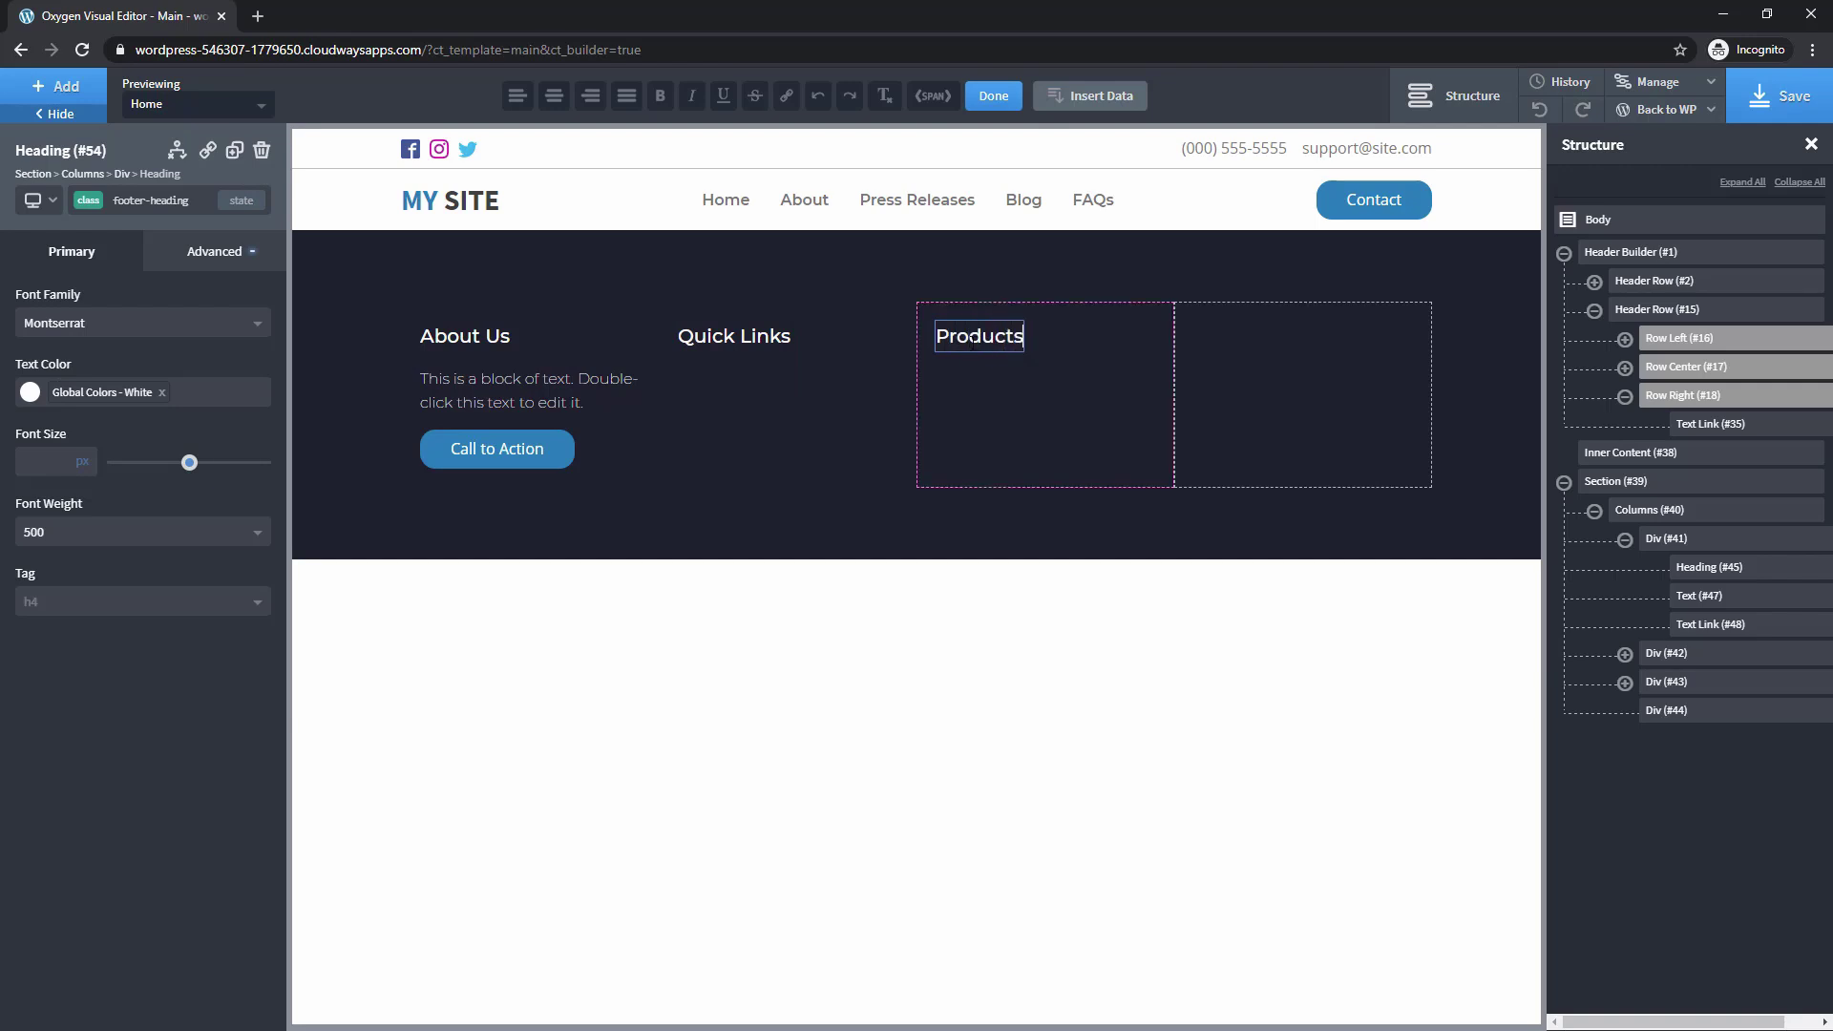
pyautogui.click(233, 150)
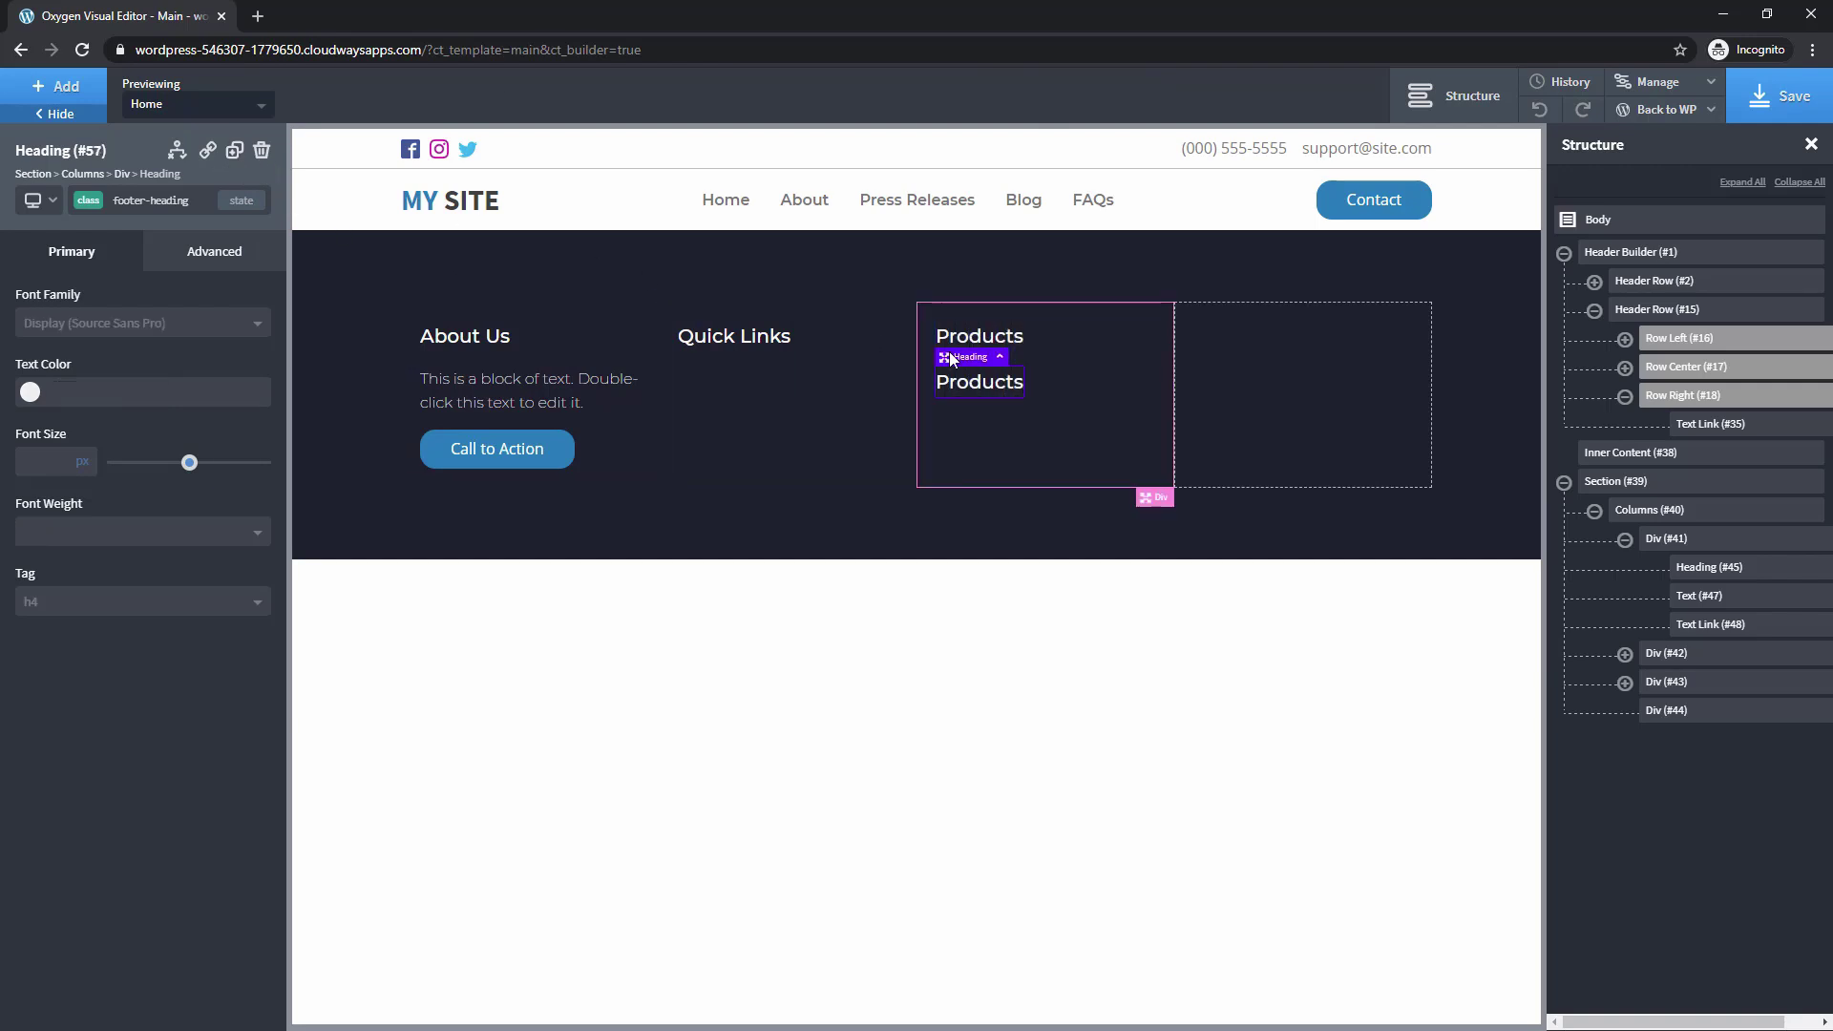
pyautogui.moveTo(945, 353); pyautogui.dragTo(1227, 336)
pyautogui.doubleClick(1227, 336)
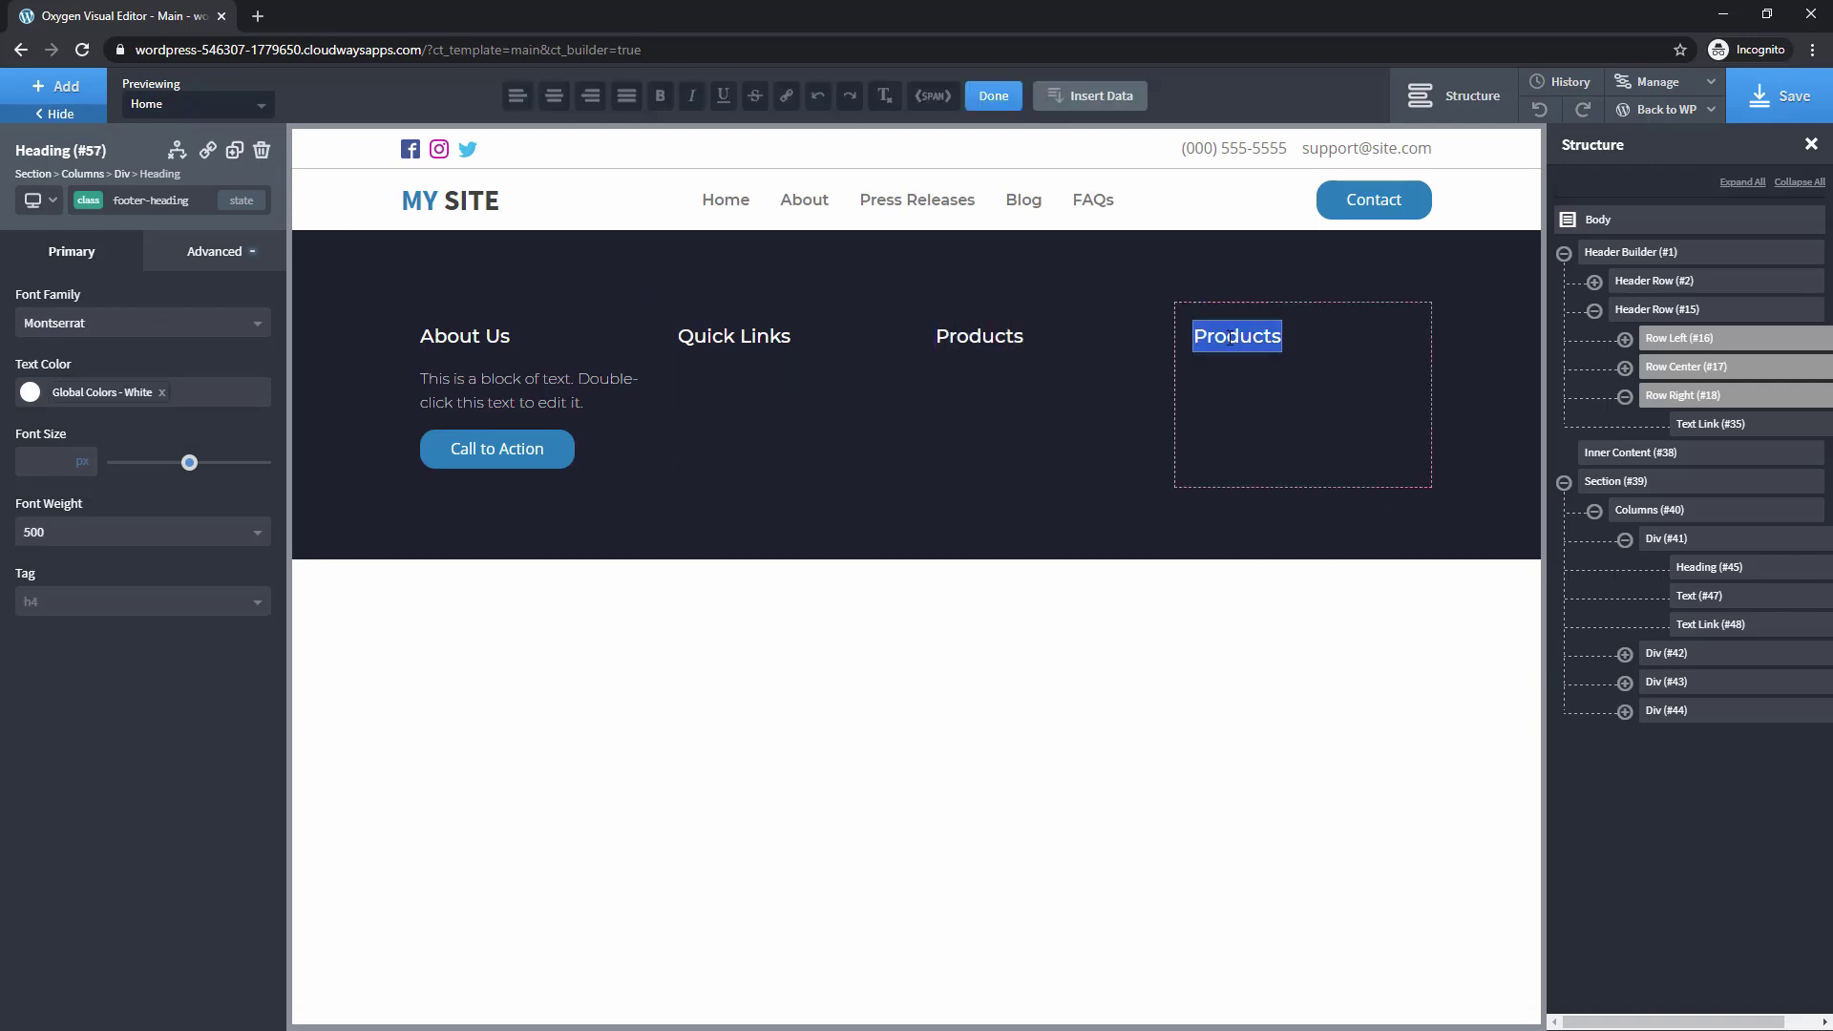
# Retitle the fourth heading 'More' and add a 'Footer Link' text link under Quick Links
pyautogui.write('More')
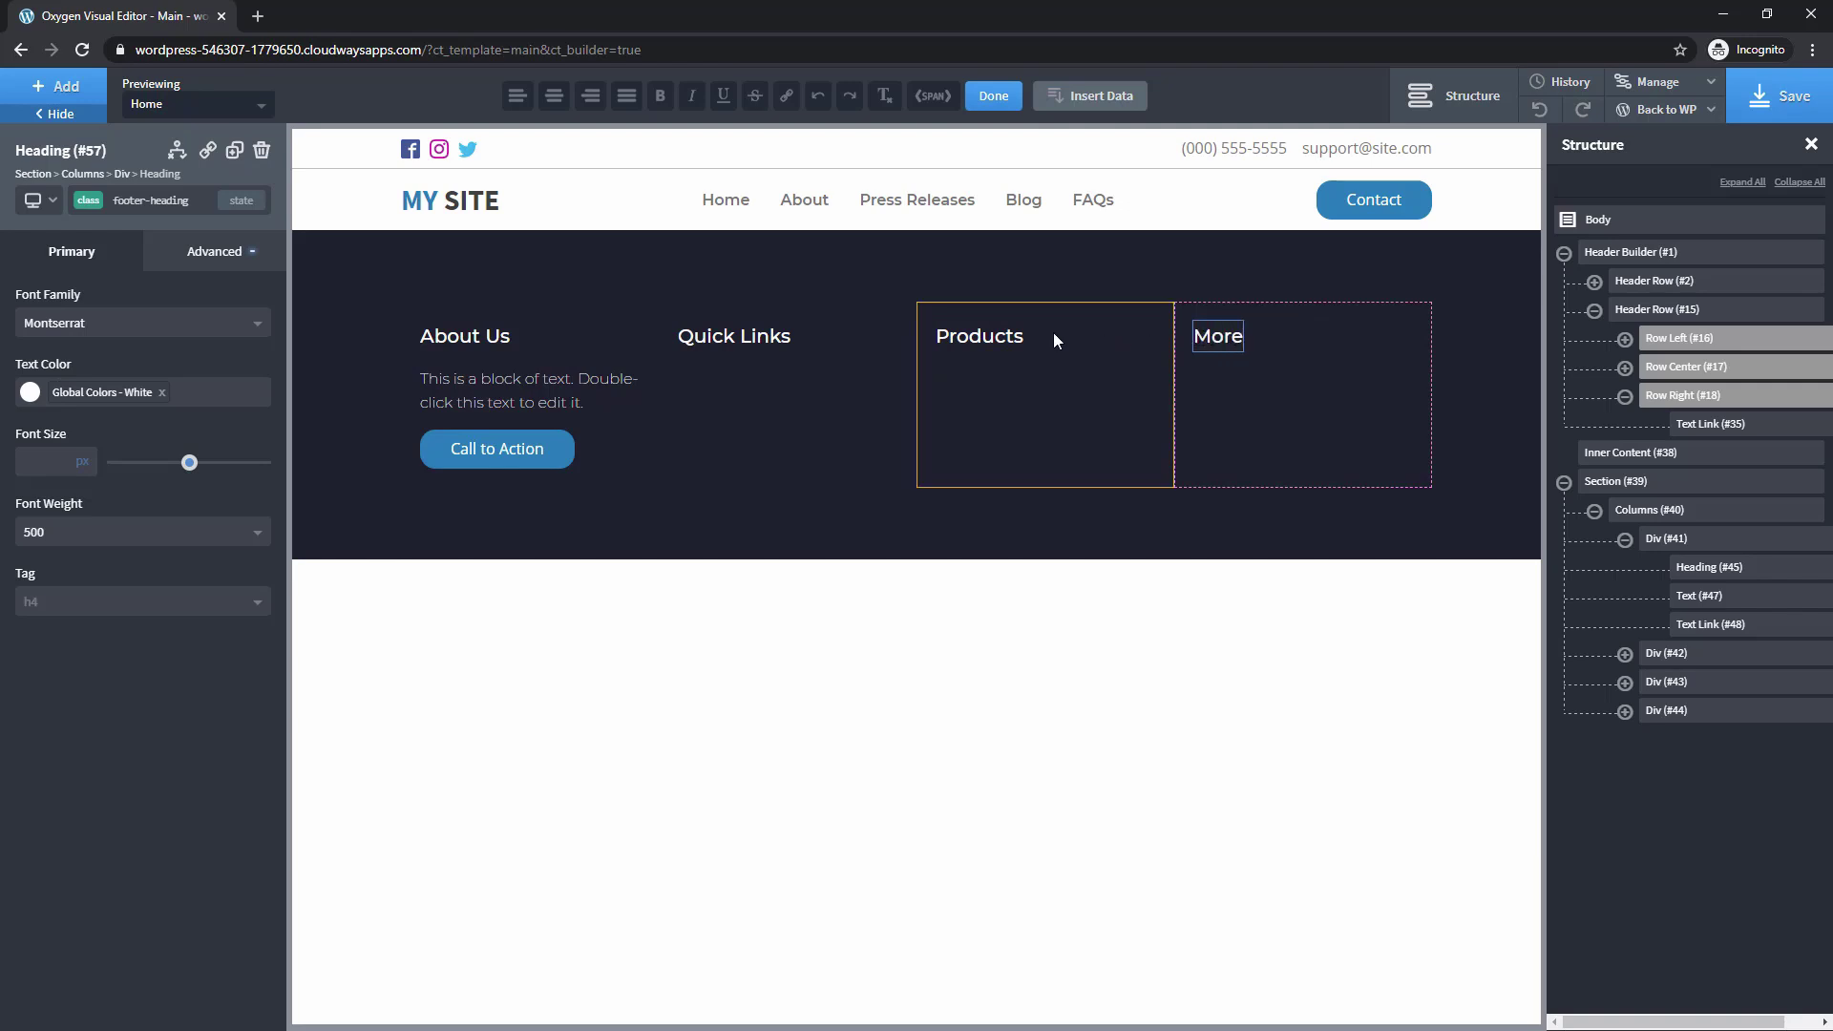
pyautogui.click(720, 346)
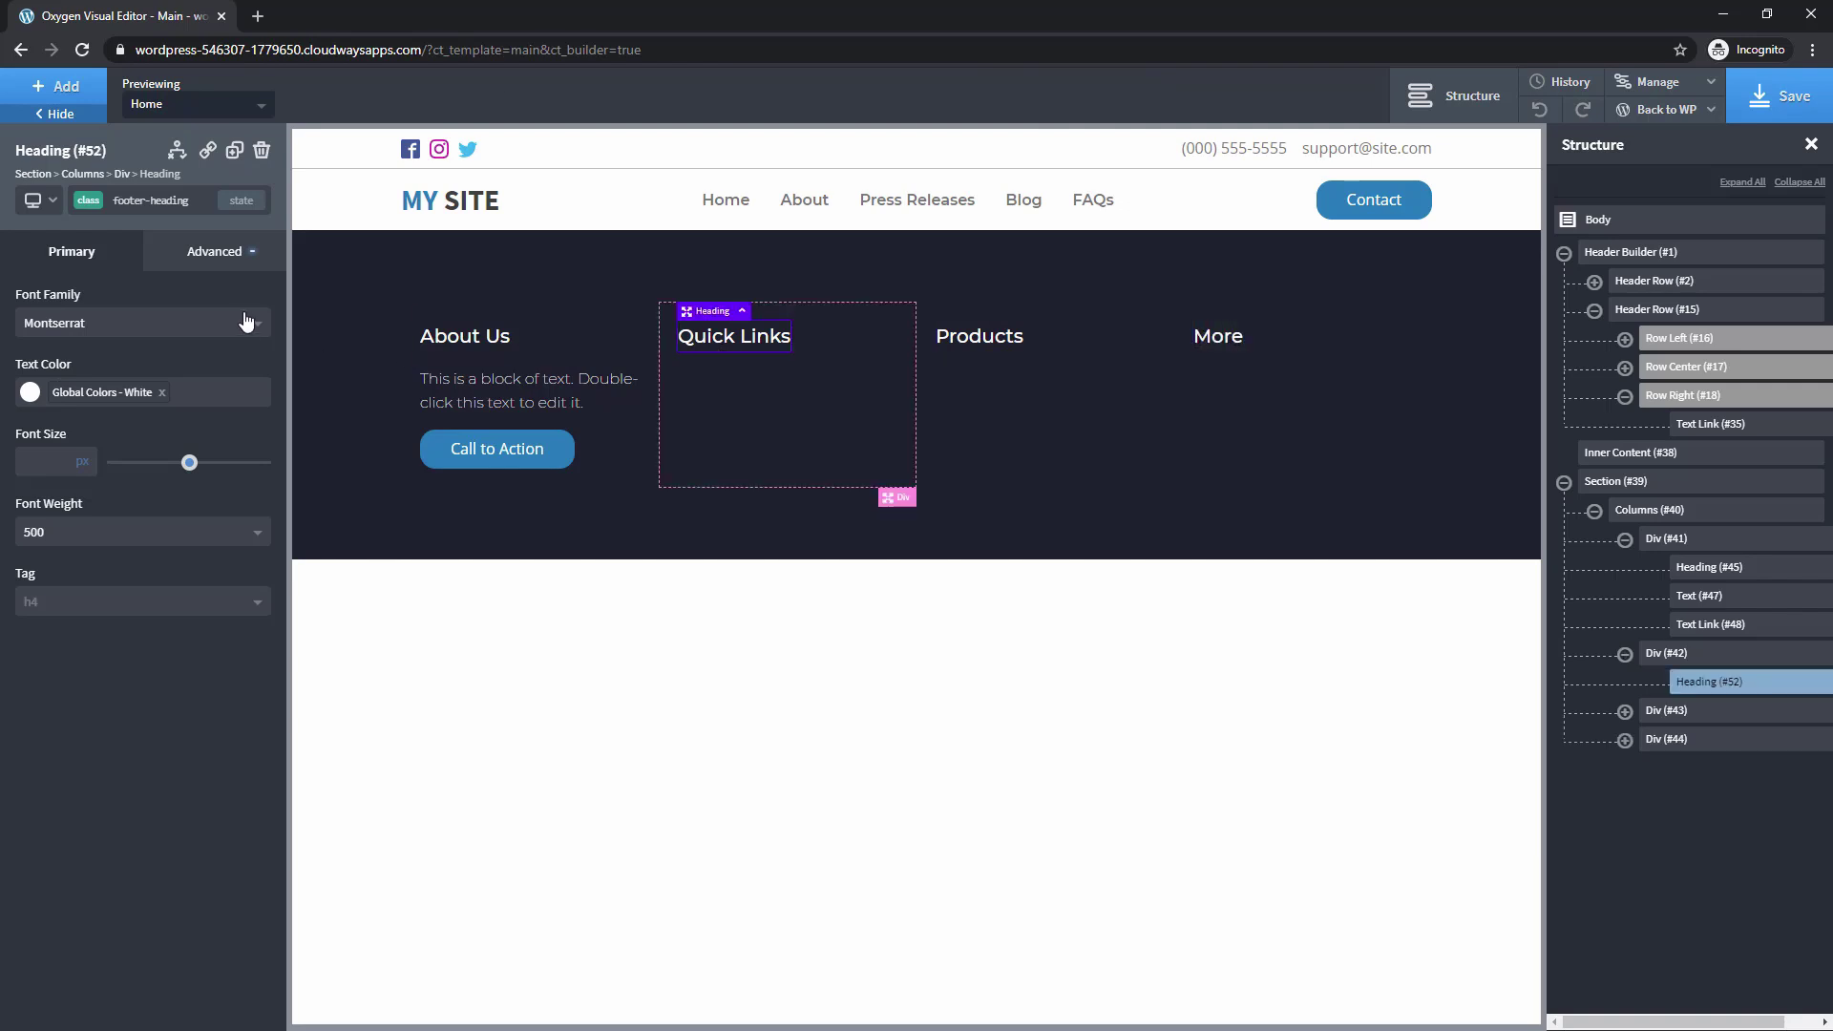
pyautogui.click(57, 86)
pyautogui.click(76, 573)
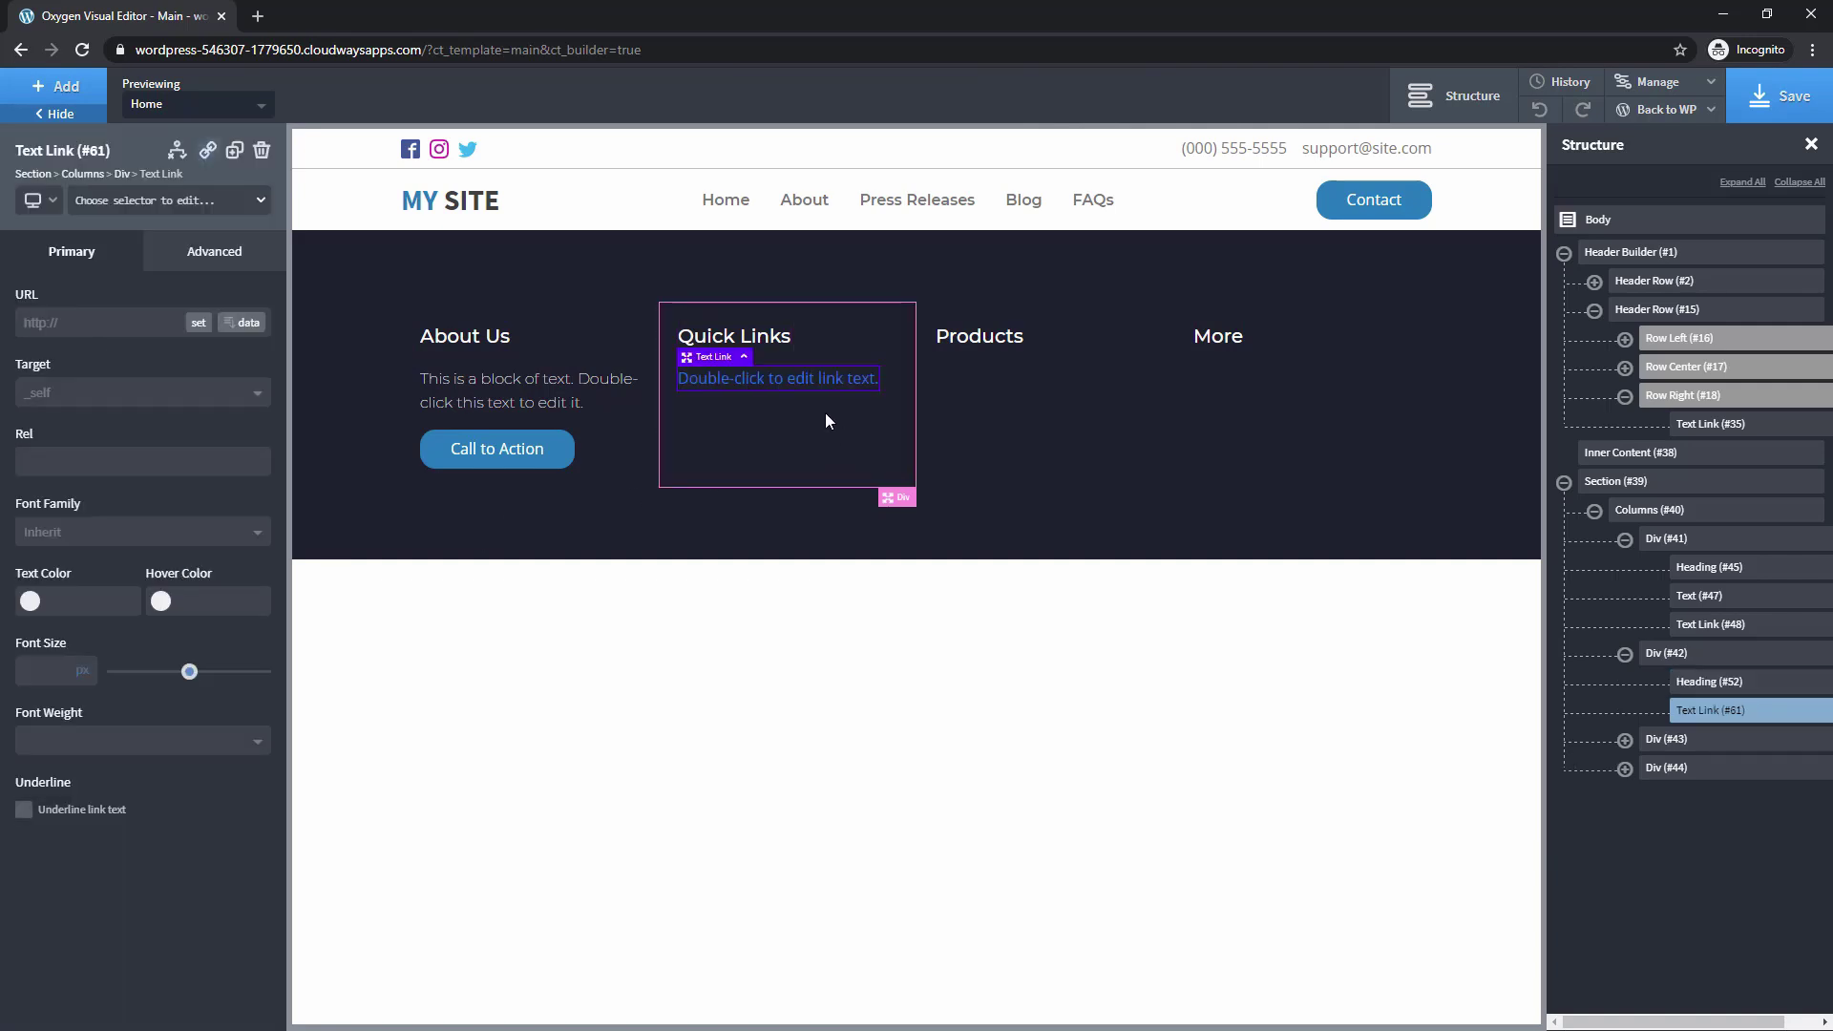
pyautogui.doubleClick(766, 379)
pyautogui.write('Footer Link 1')
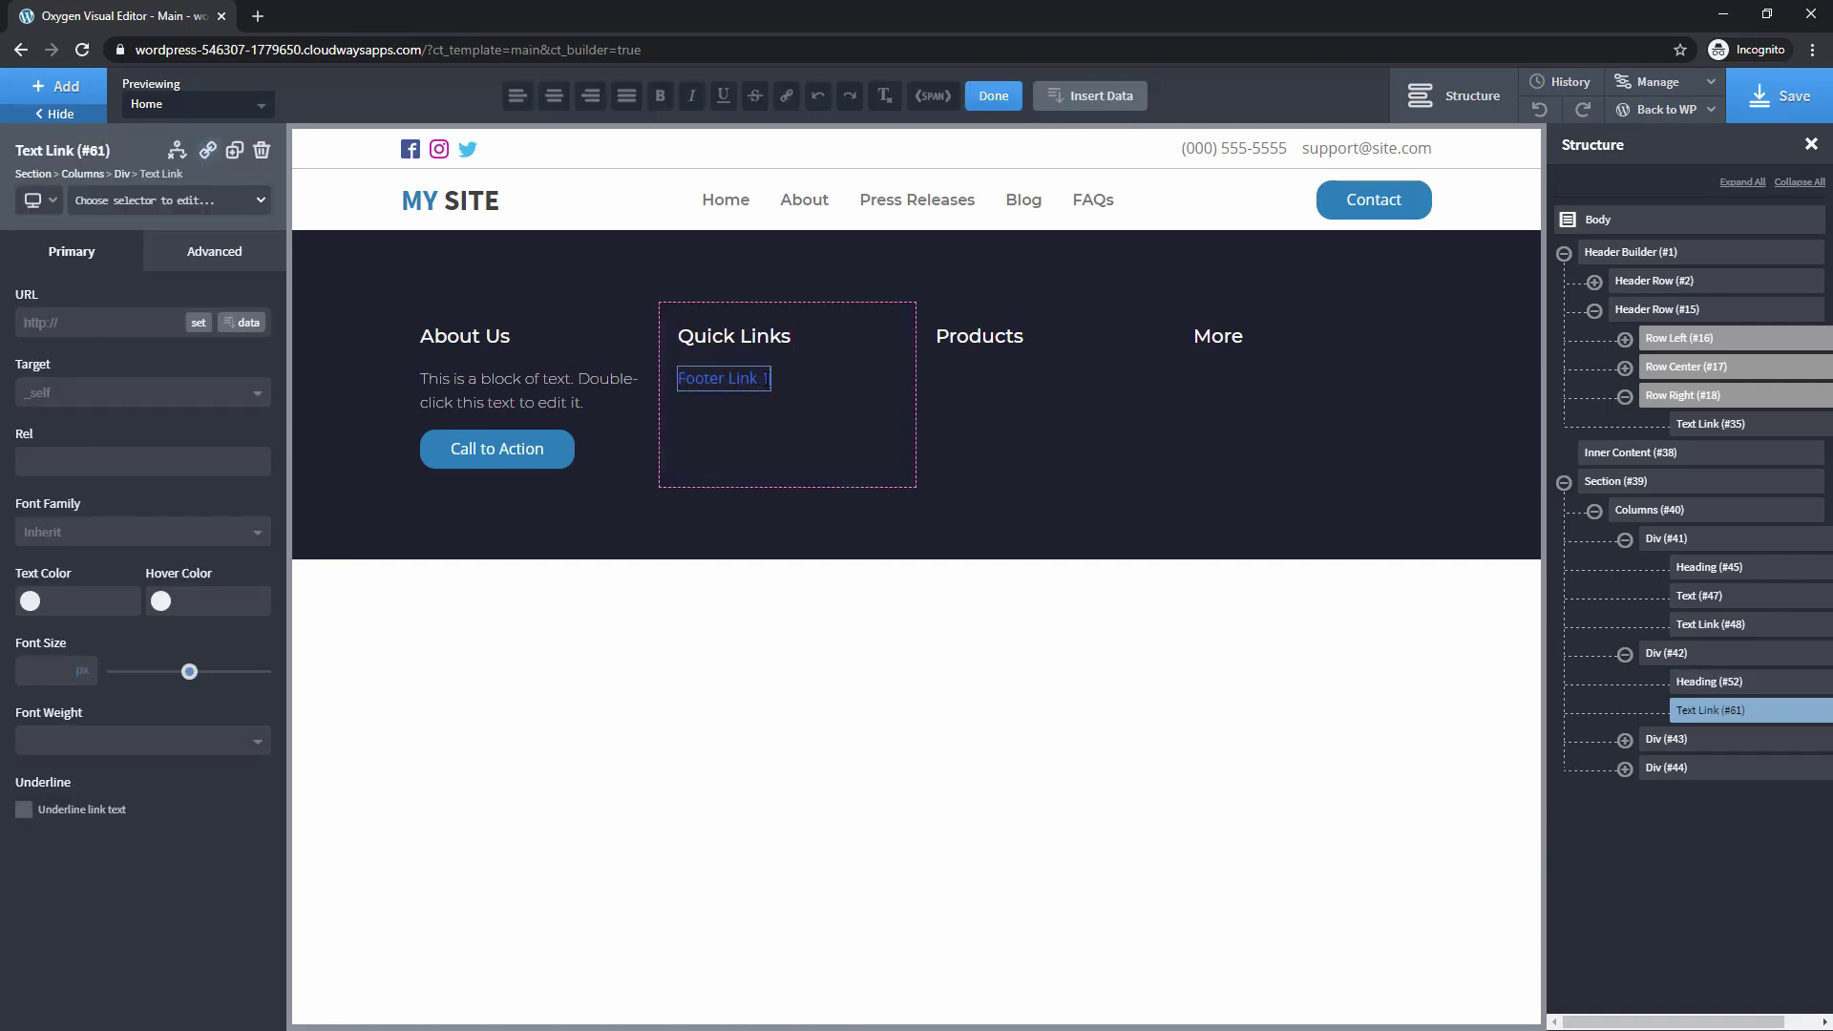
# Give the link the footer-link class and the white global text colour
pyautogui.click(105, 200)
pyautogui.write('fo')
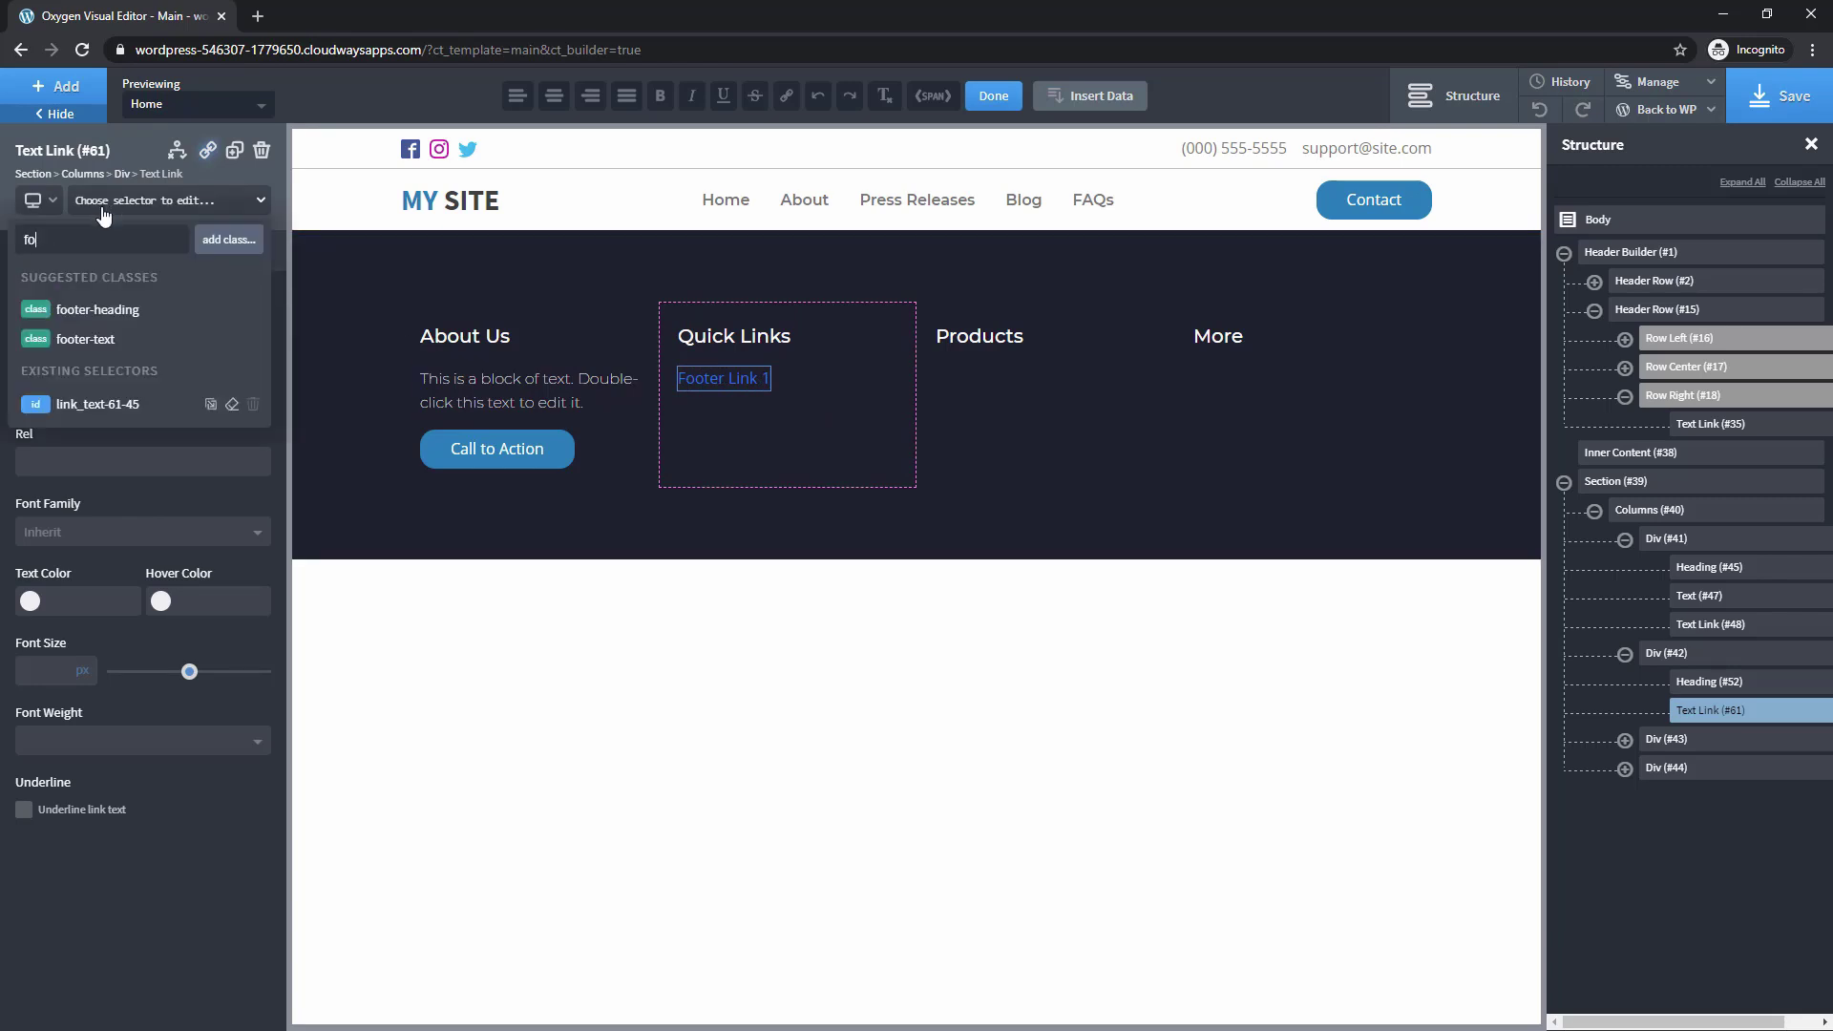
pyautogui.write('oter-li')
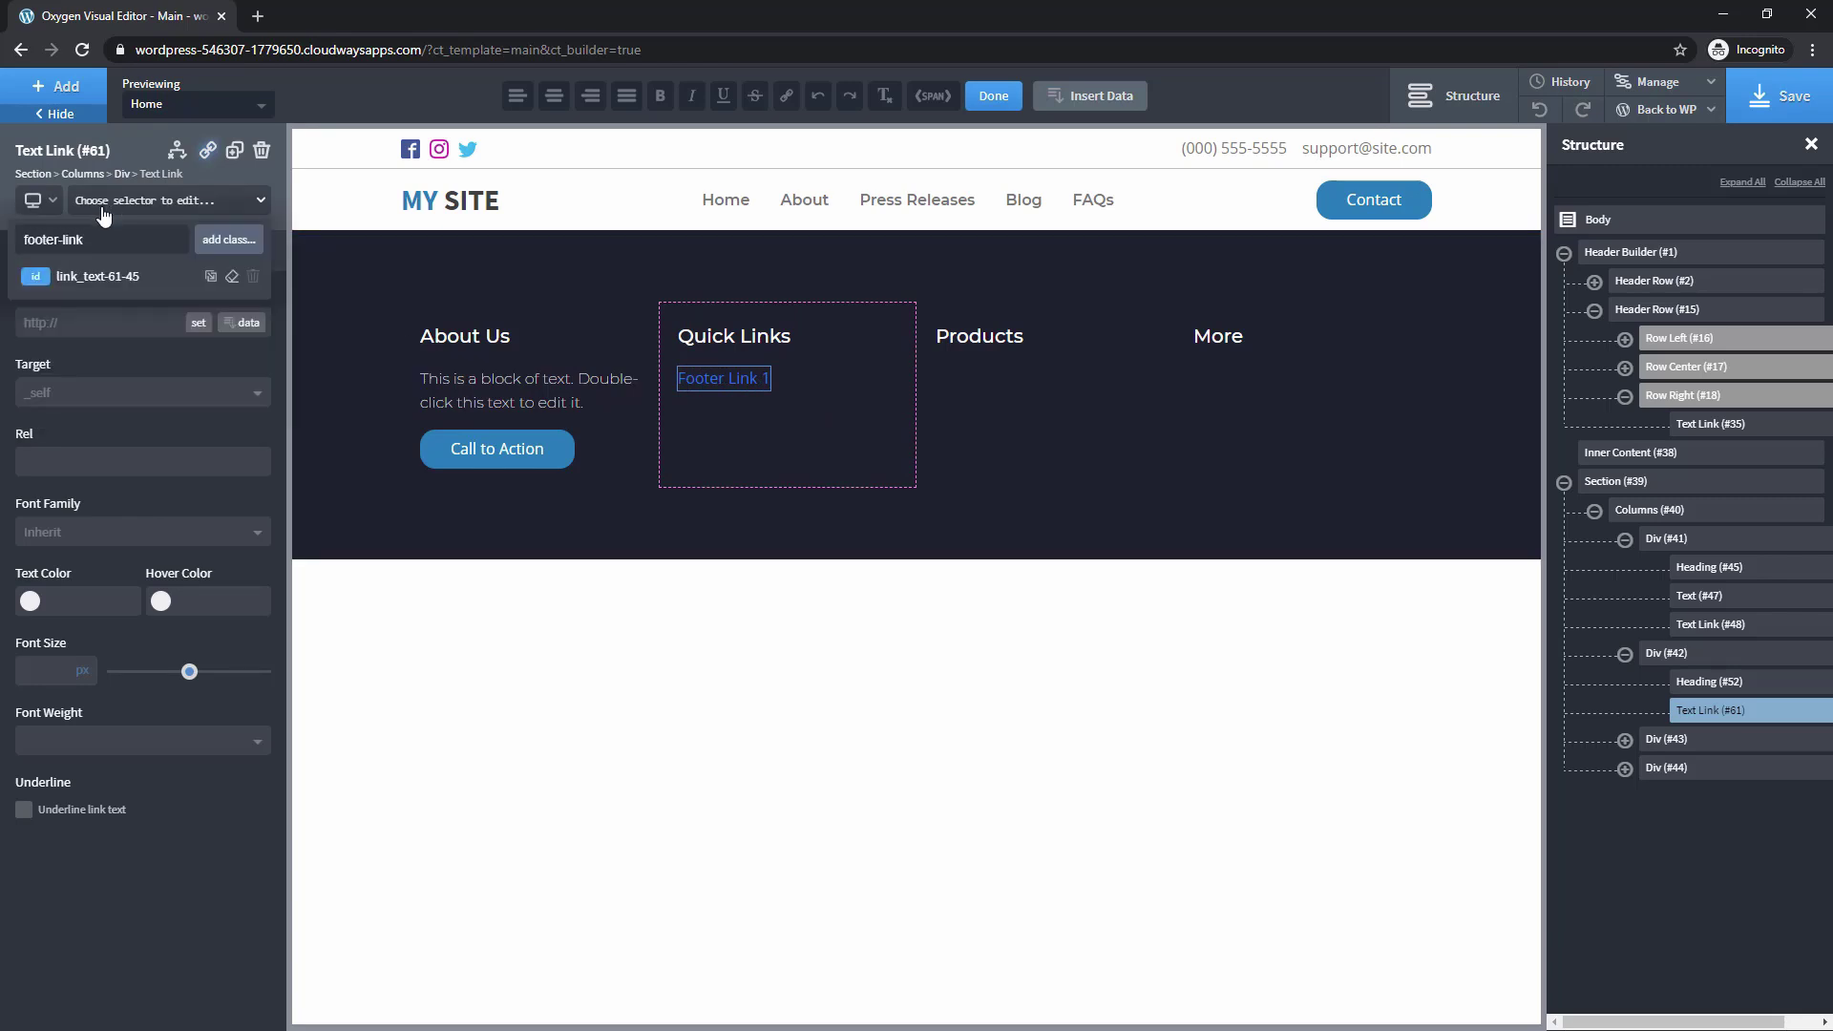
pyautogui.write('nk')
pyautogui.press('Return')
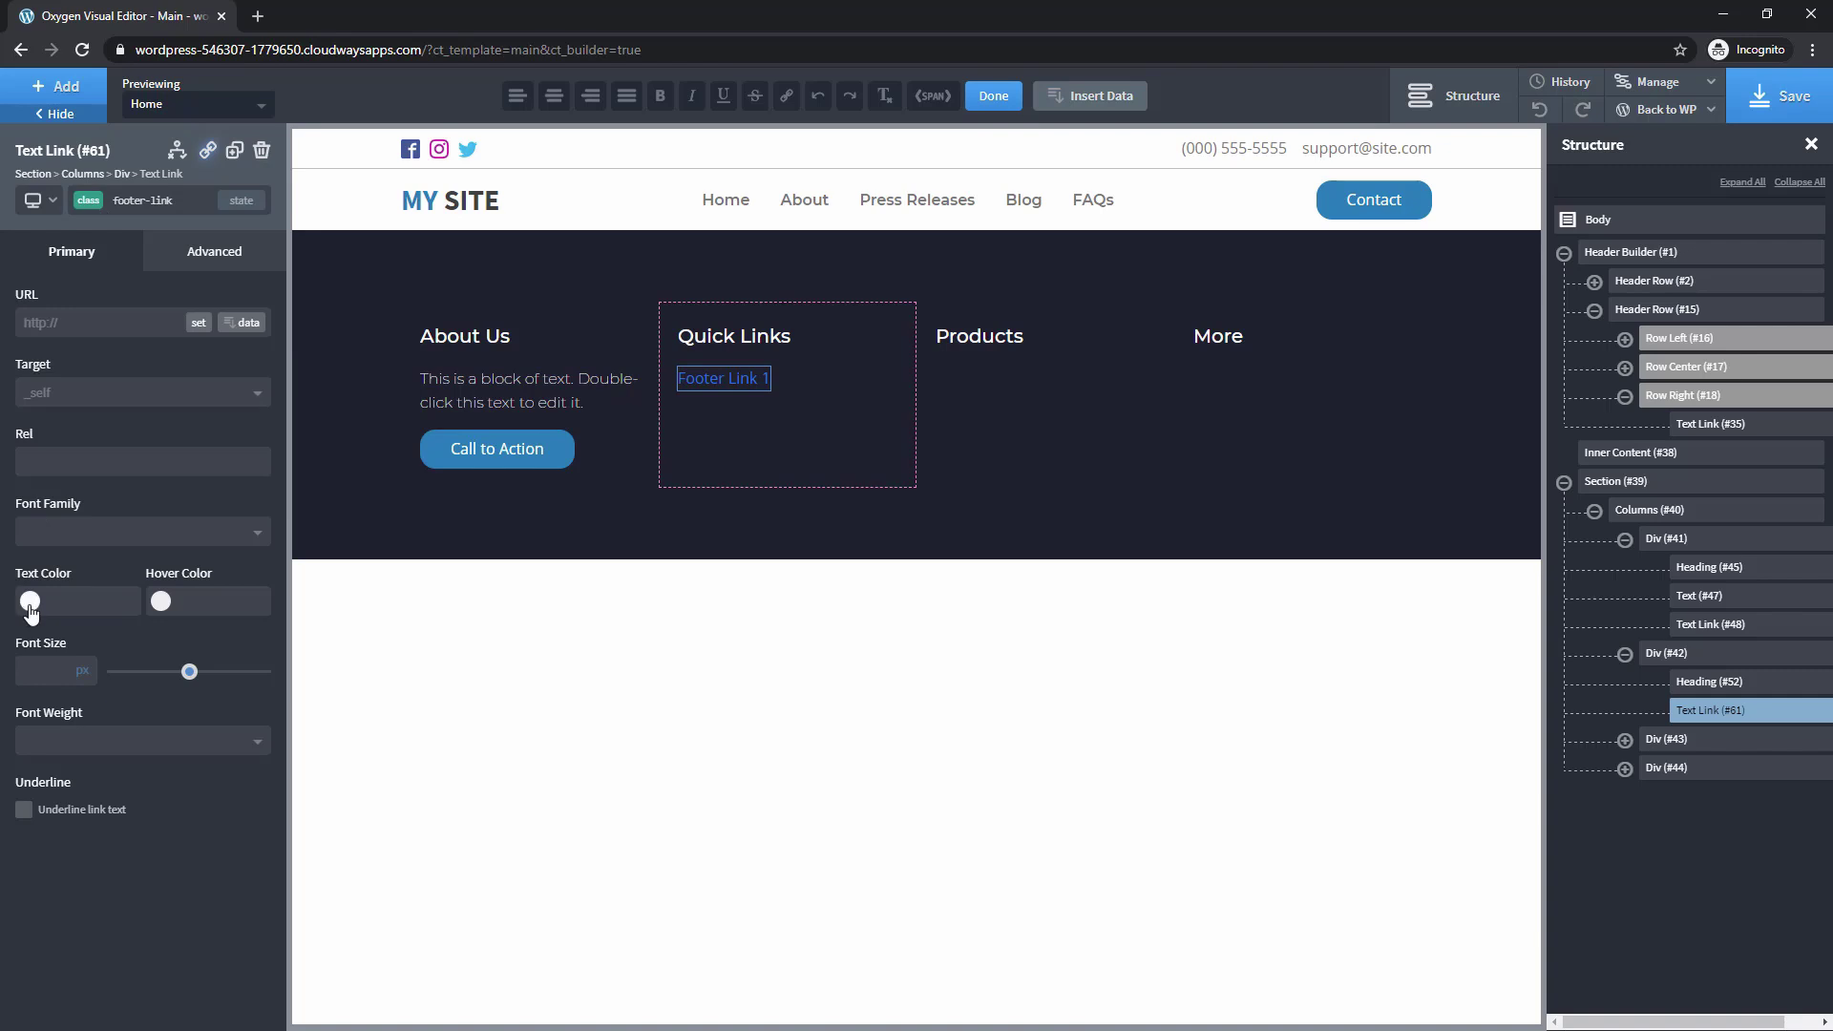
pyautogui.click(30, 602)
pyautogui.click(84, 841)
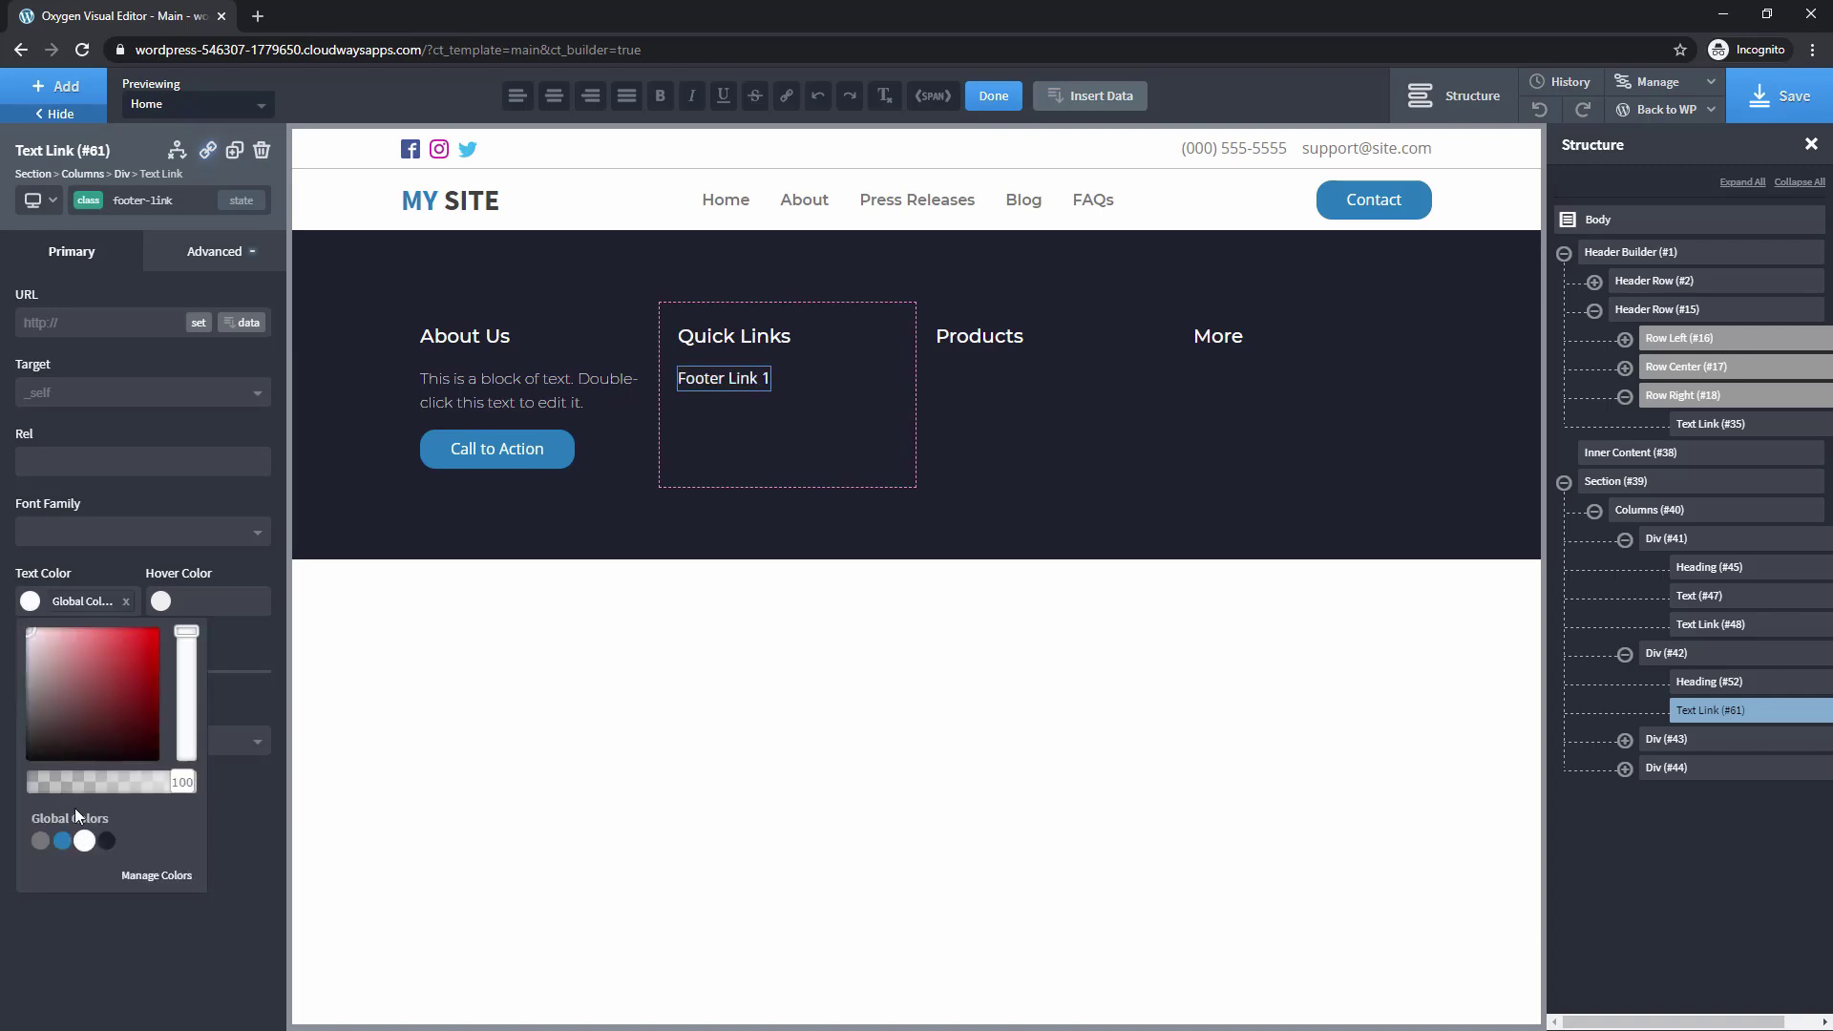
# Set the link font to Montserrat at weight 100
pyautogui.click(93, 360)
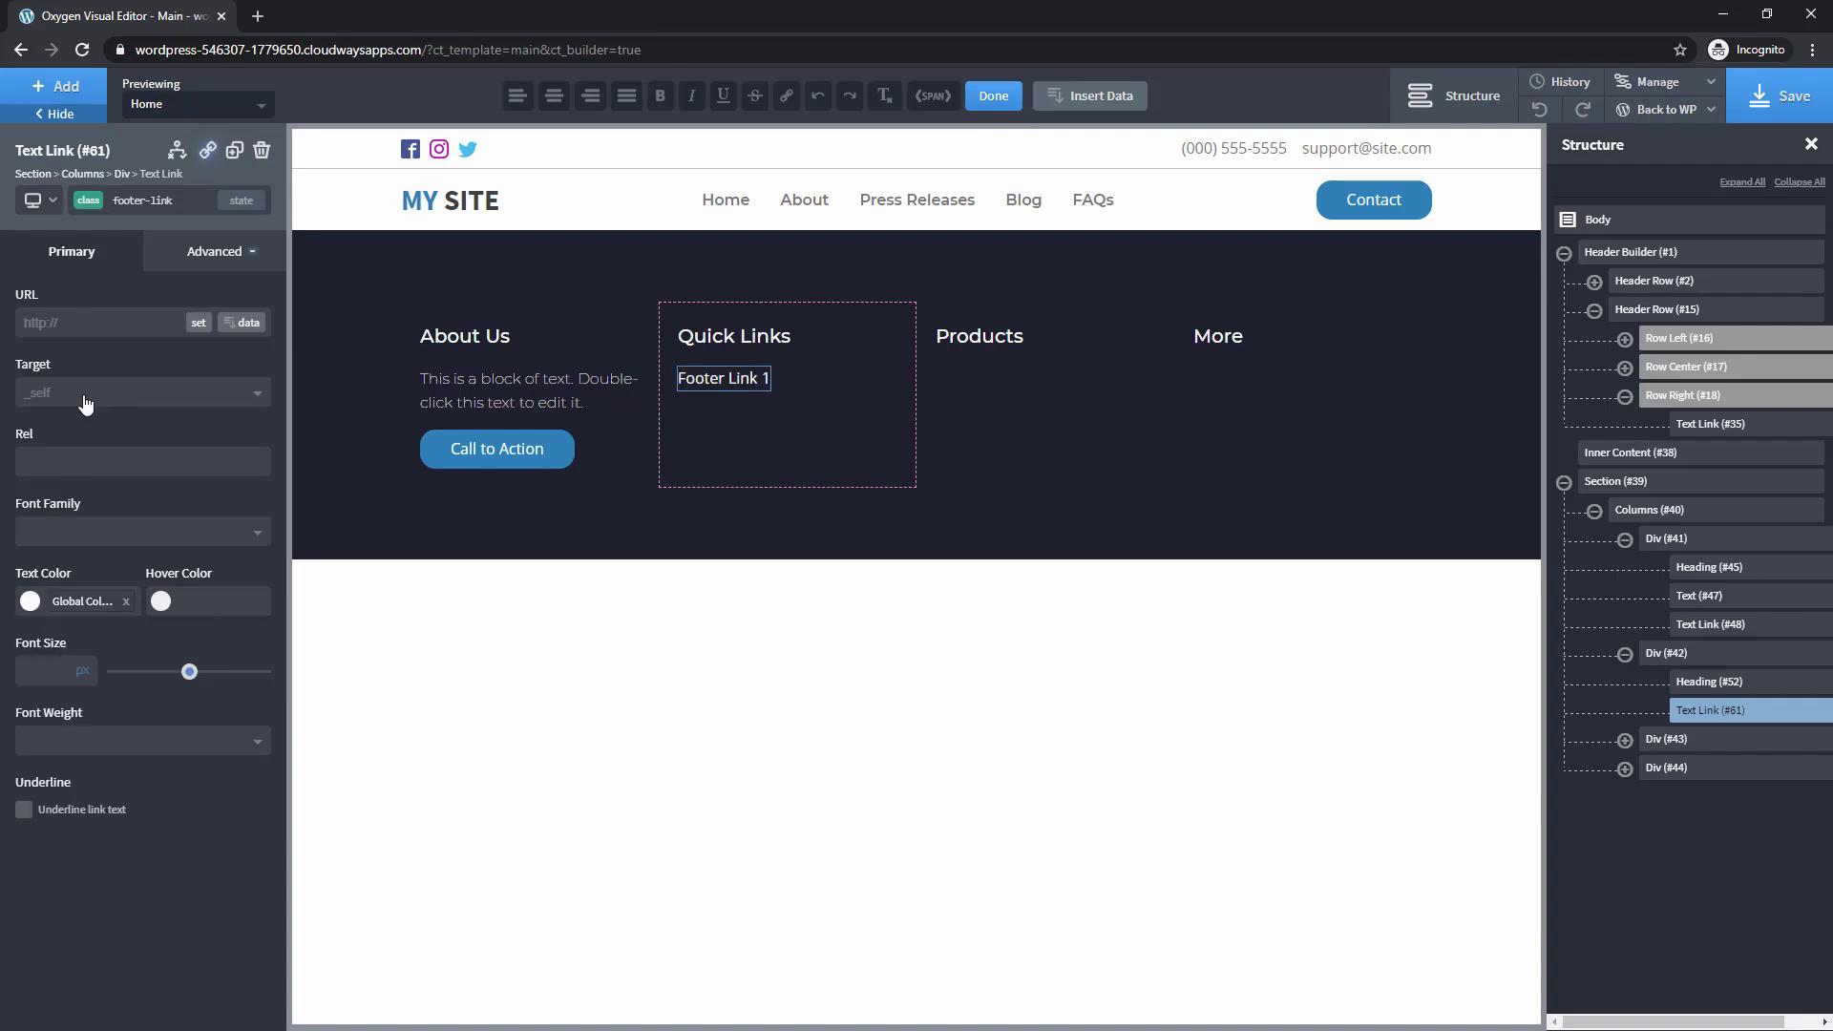
pyautogui.click(80, 533)
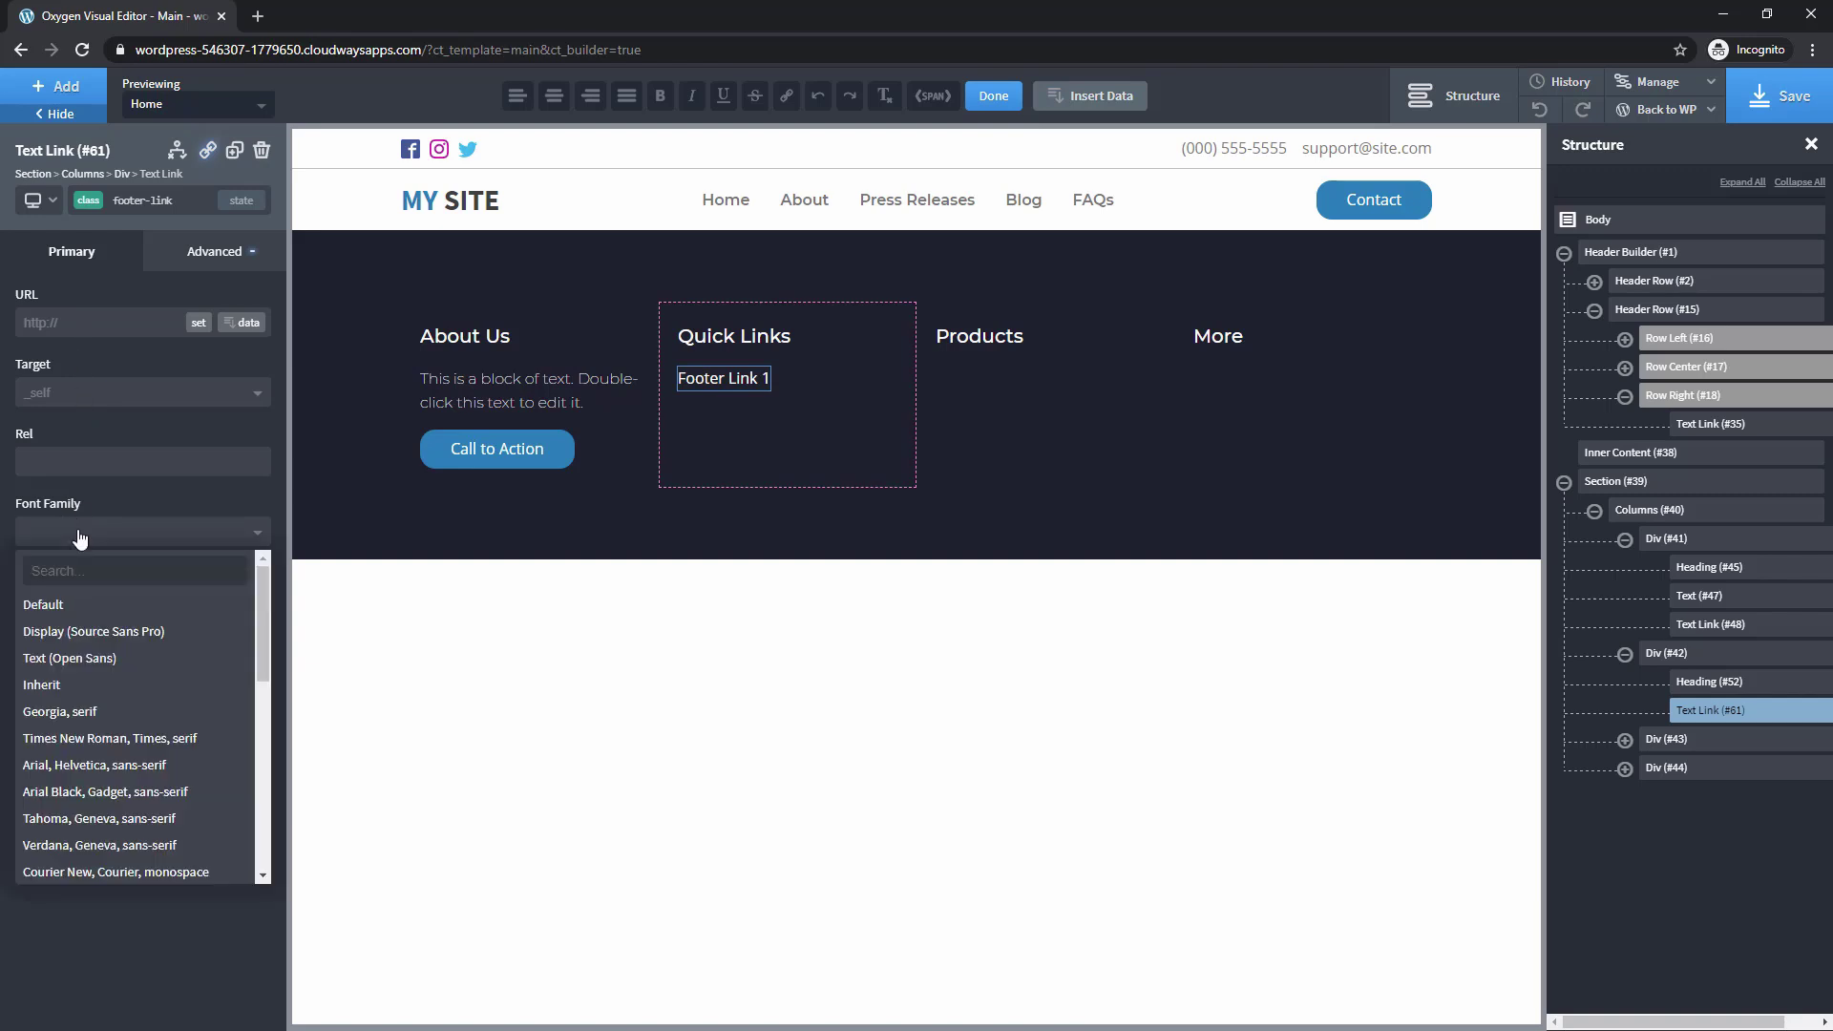
pyautogui.write('mon')
pyautogui.click(52, 714)
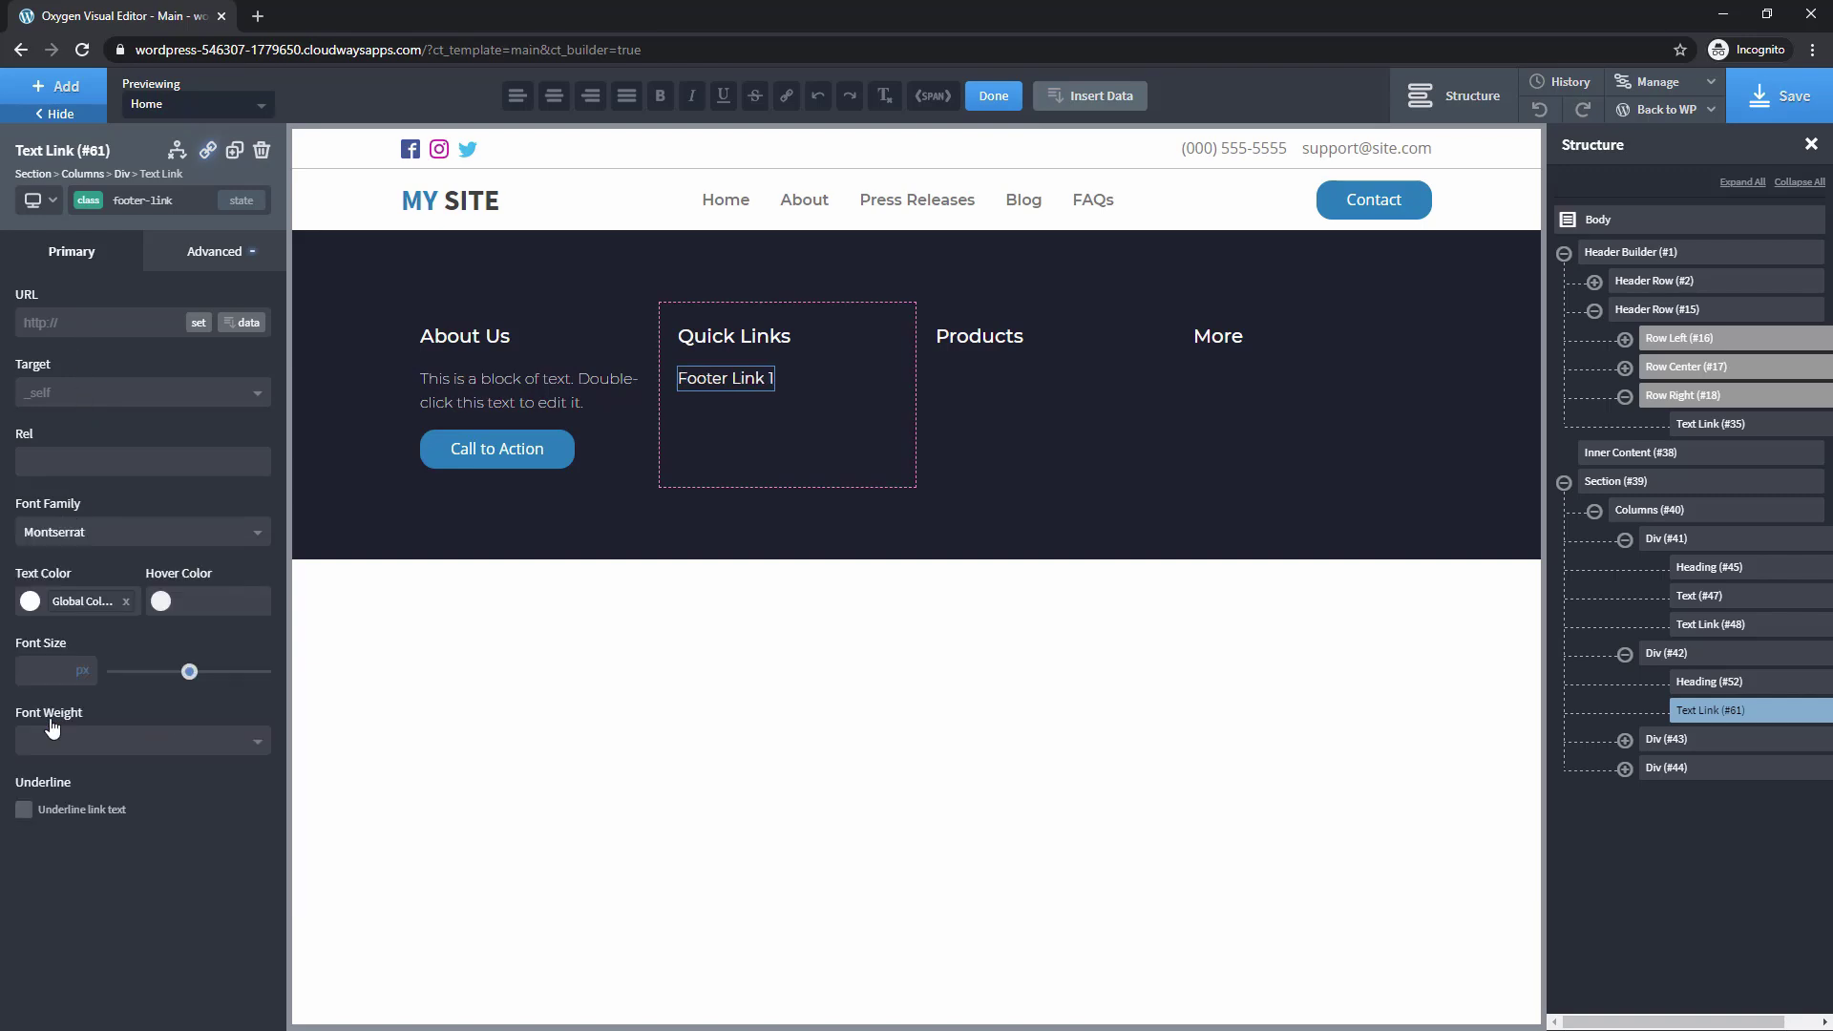
pyautogui.click(68, 743)
pyautogui.click(63, 798)
# Give the link a blue global hover colour with a 0.3 s transition
pyautogui.click(160, 600)
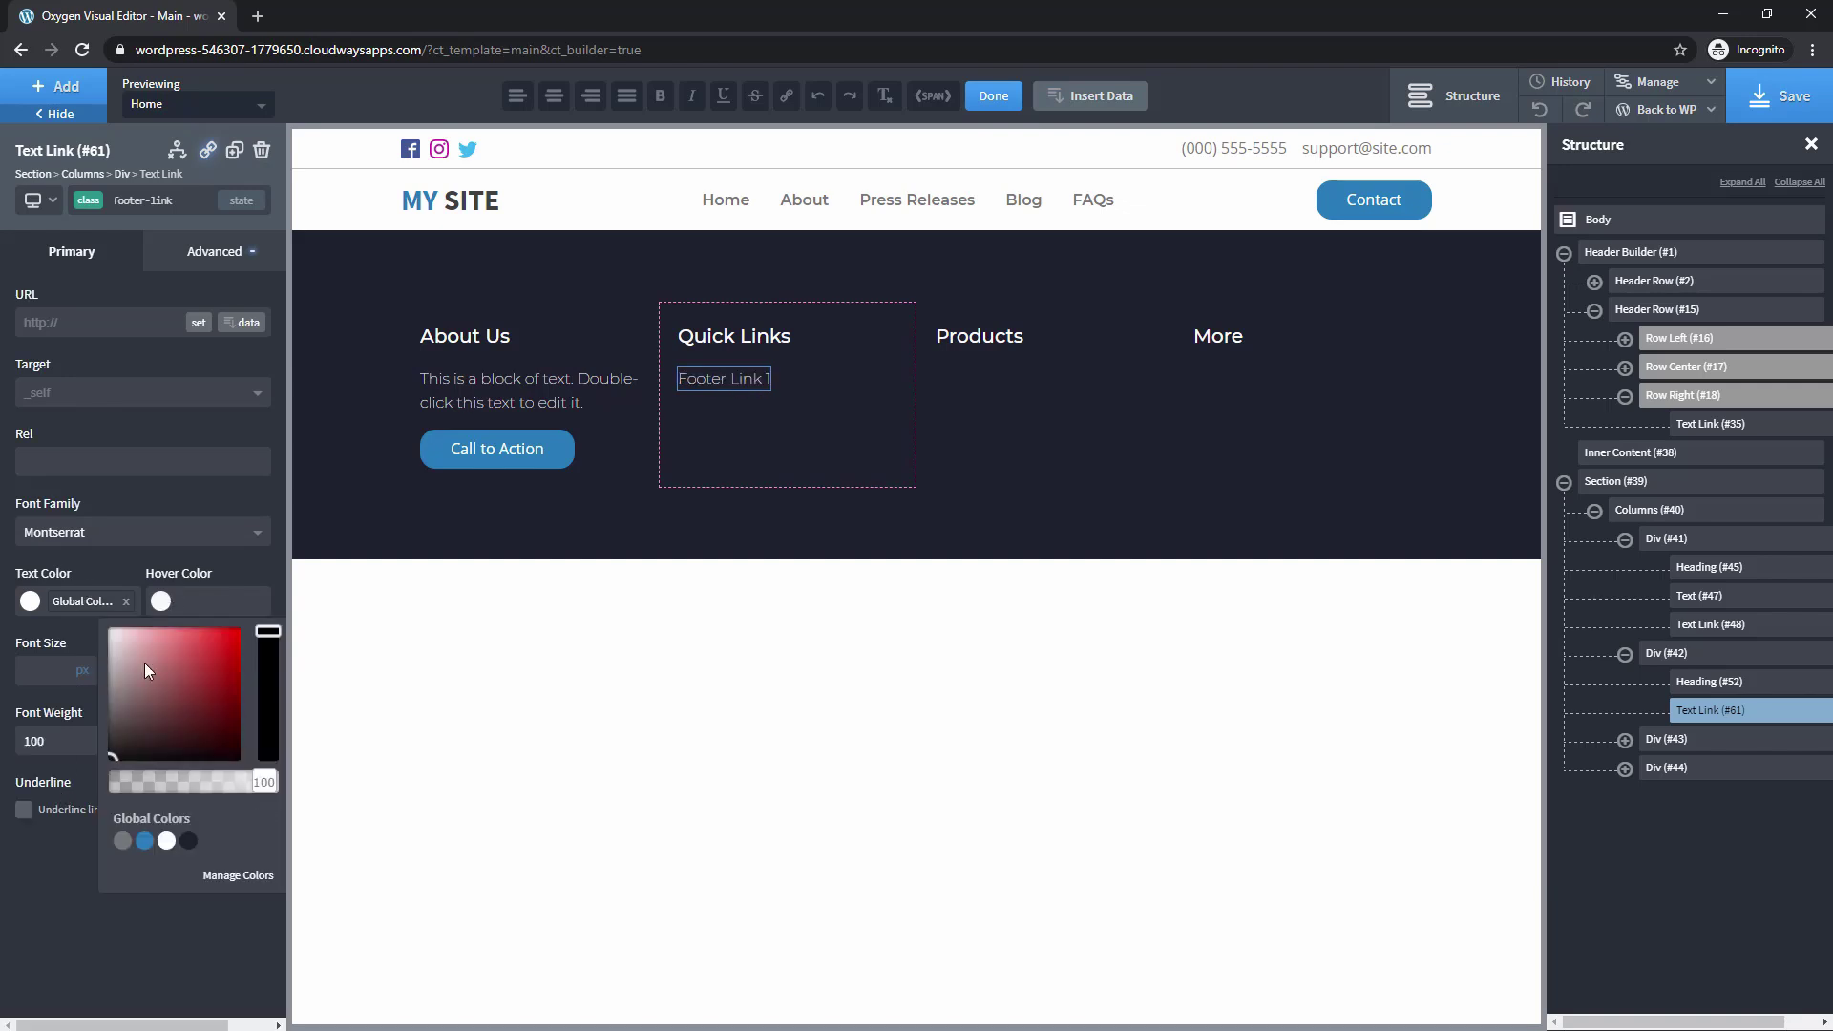
pyautogui.click(144, 841)
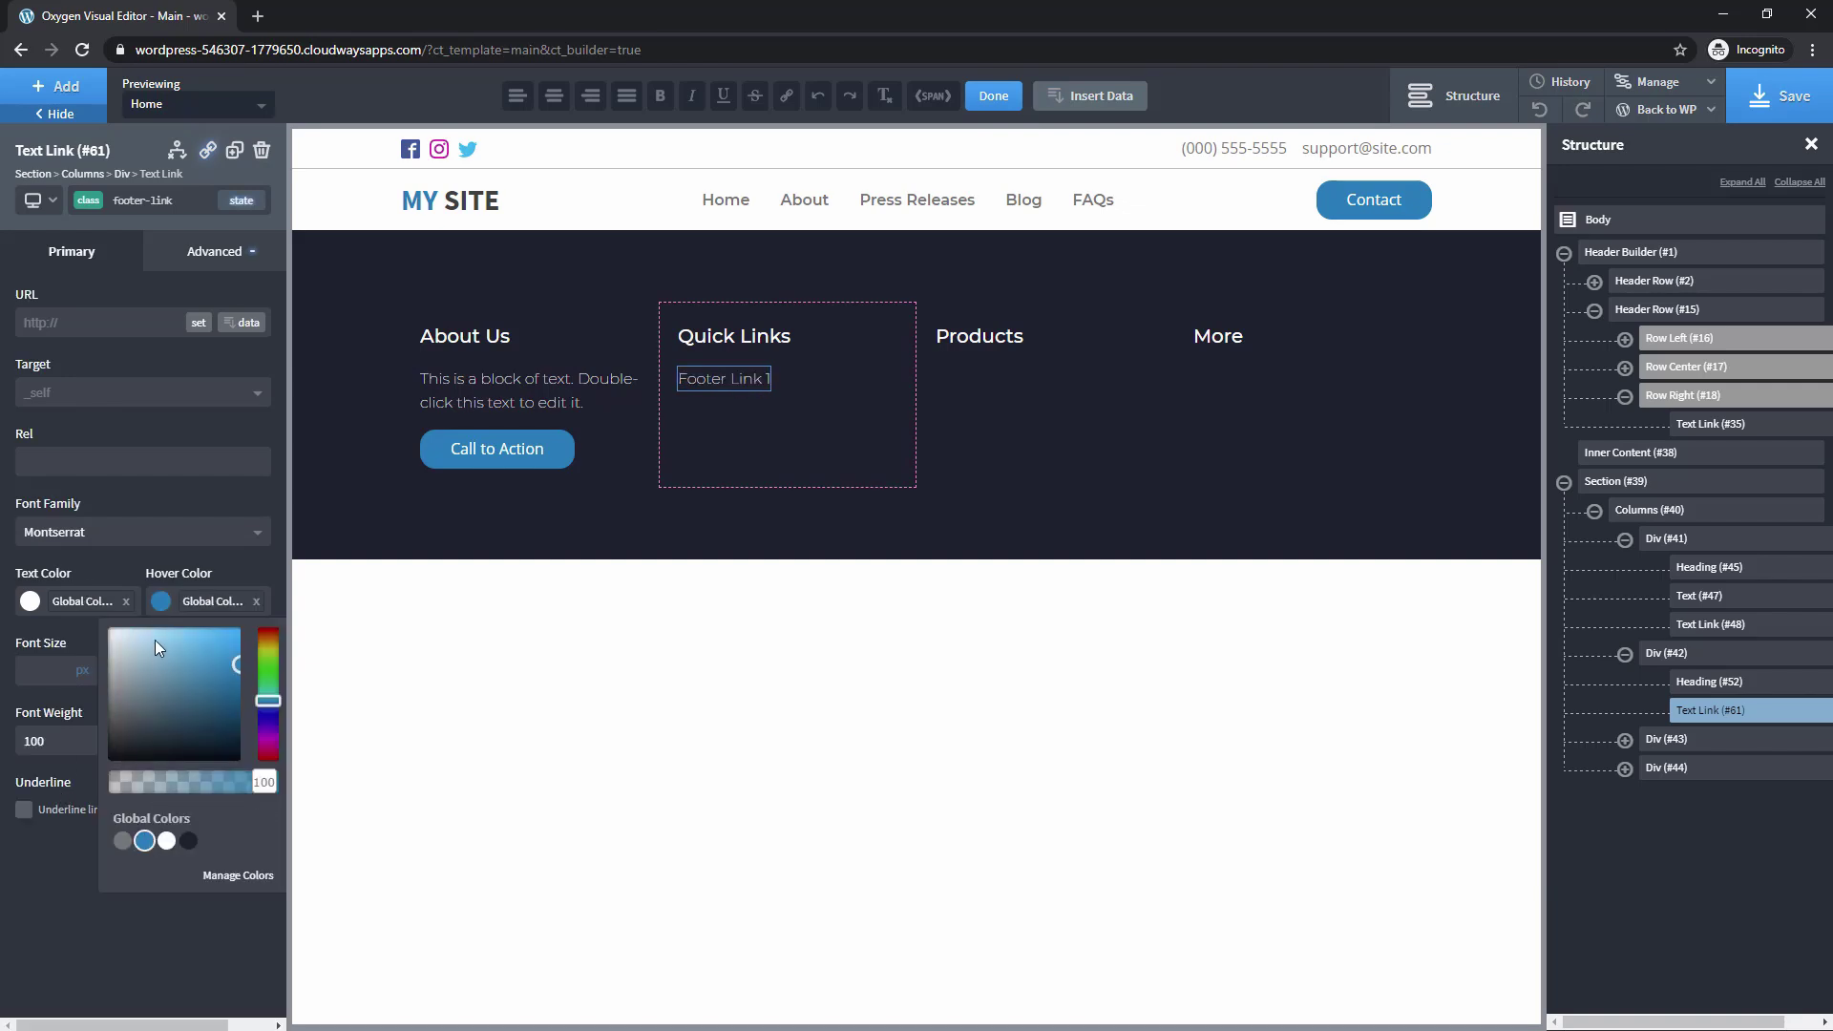
pyautogui.click(213, 254)
pyautogui.click(122, 548)
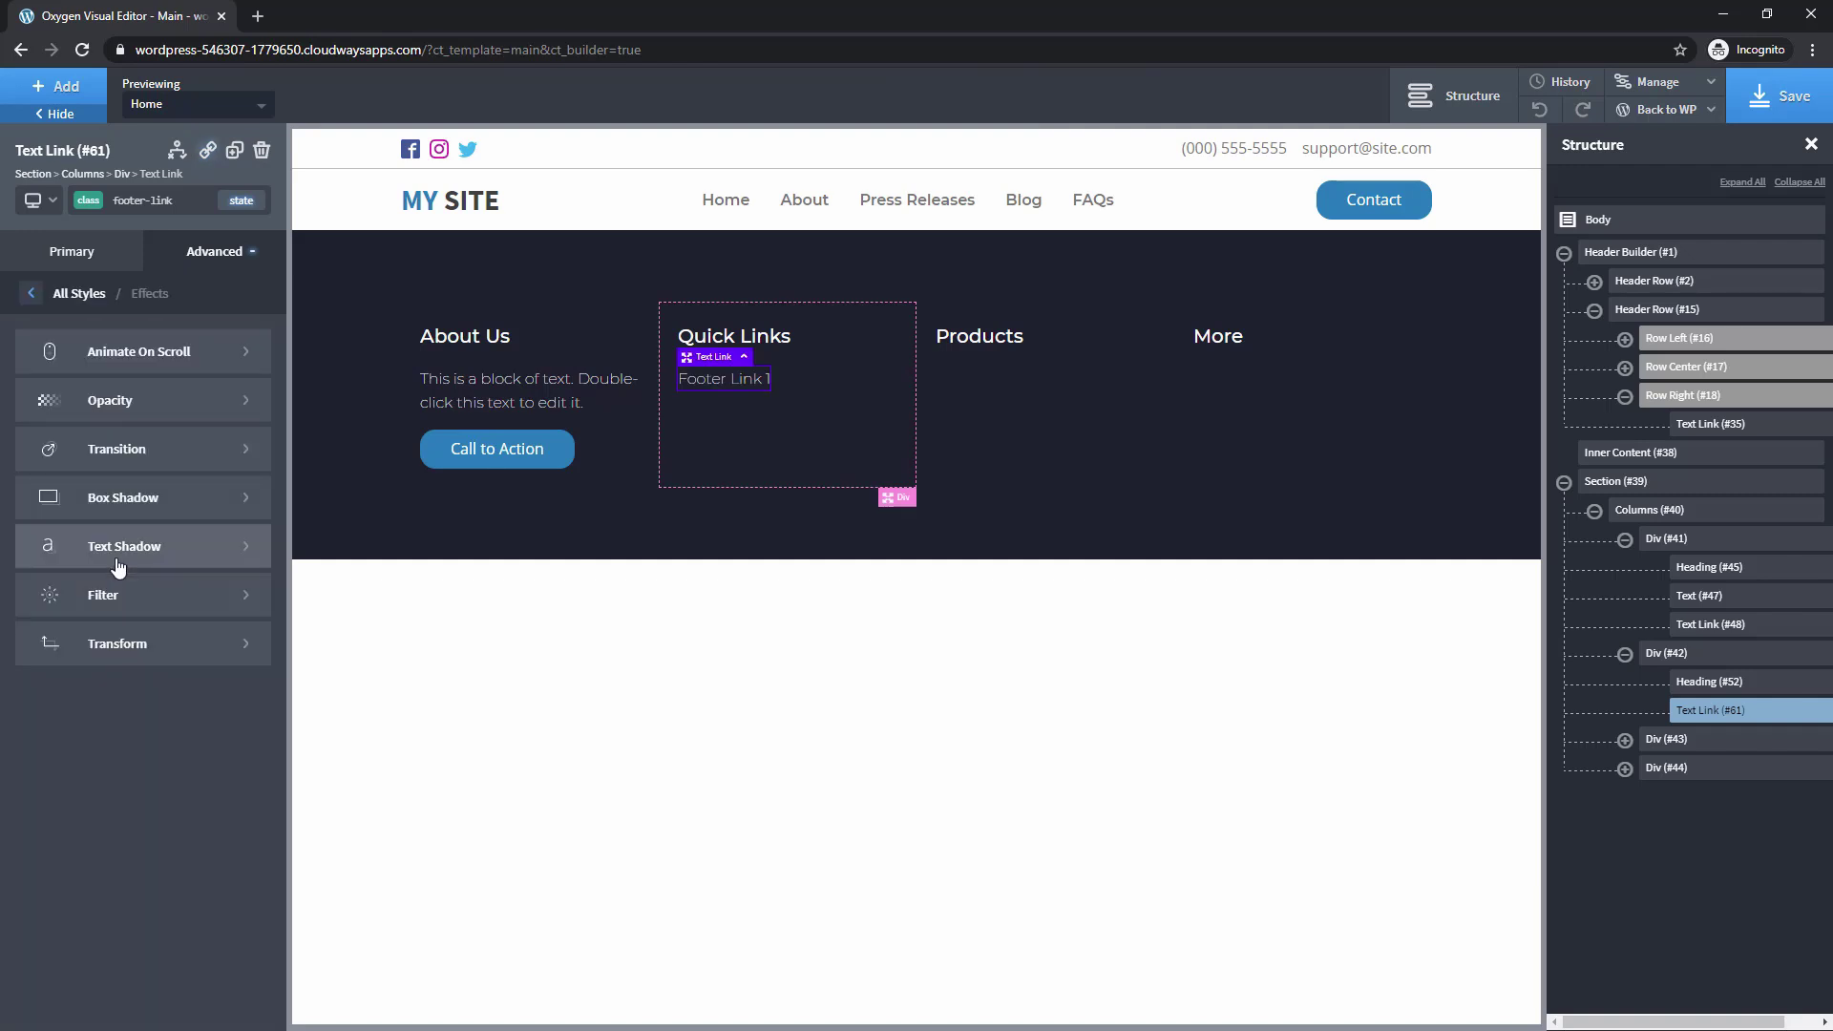
pyautogui.click(89, 459)
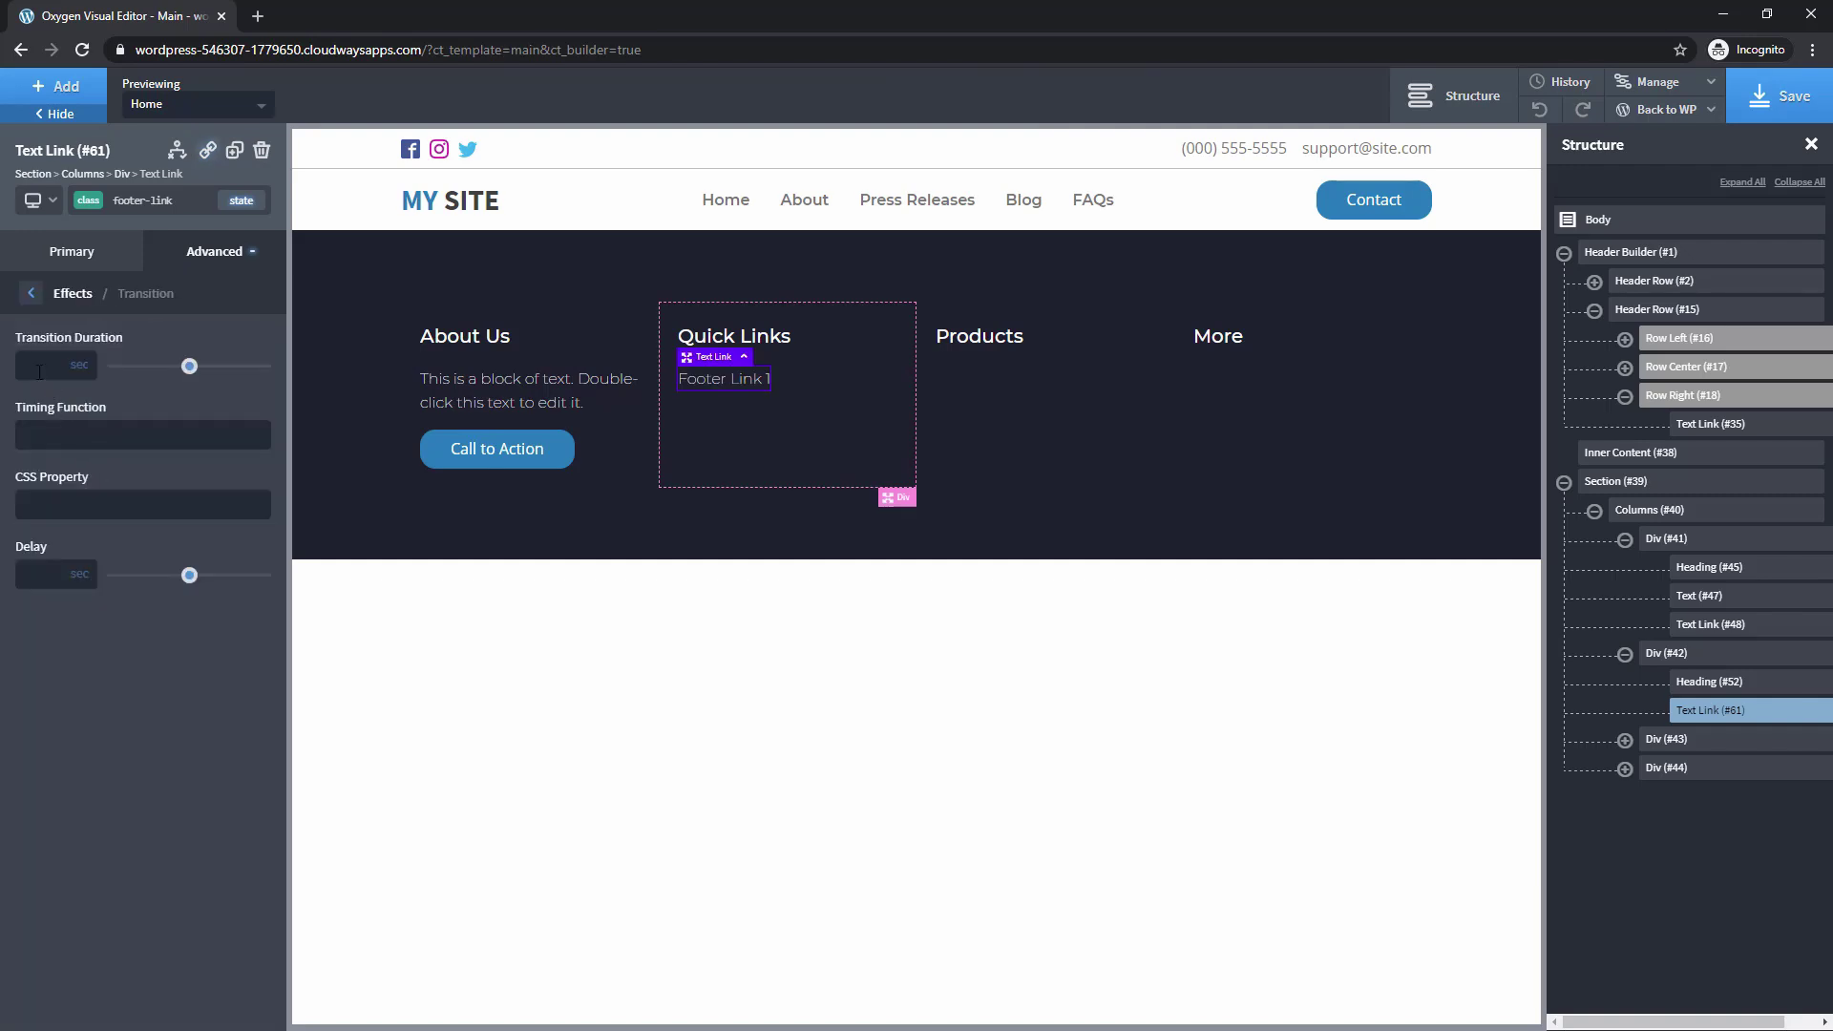
pyautogui.write('0.3')
pyautogui.click(242, 200)
# Change the link font weight to 300
pyautogui.click(69, 254)
pyautogui.click(107, 745)
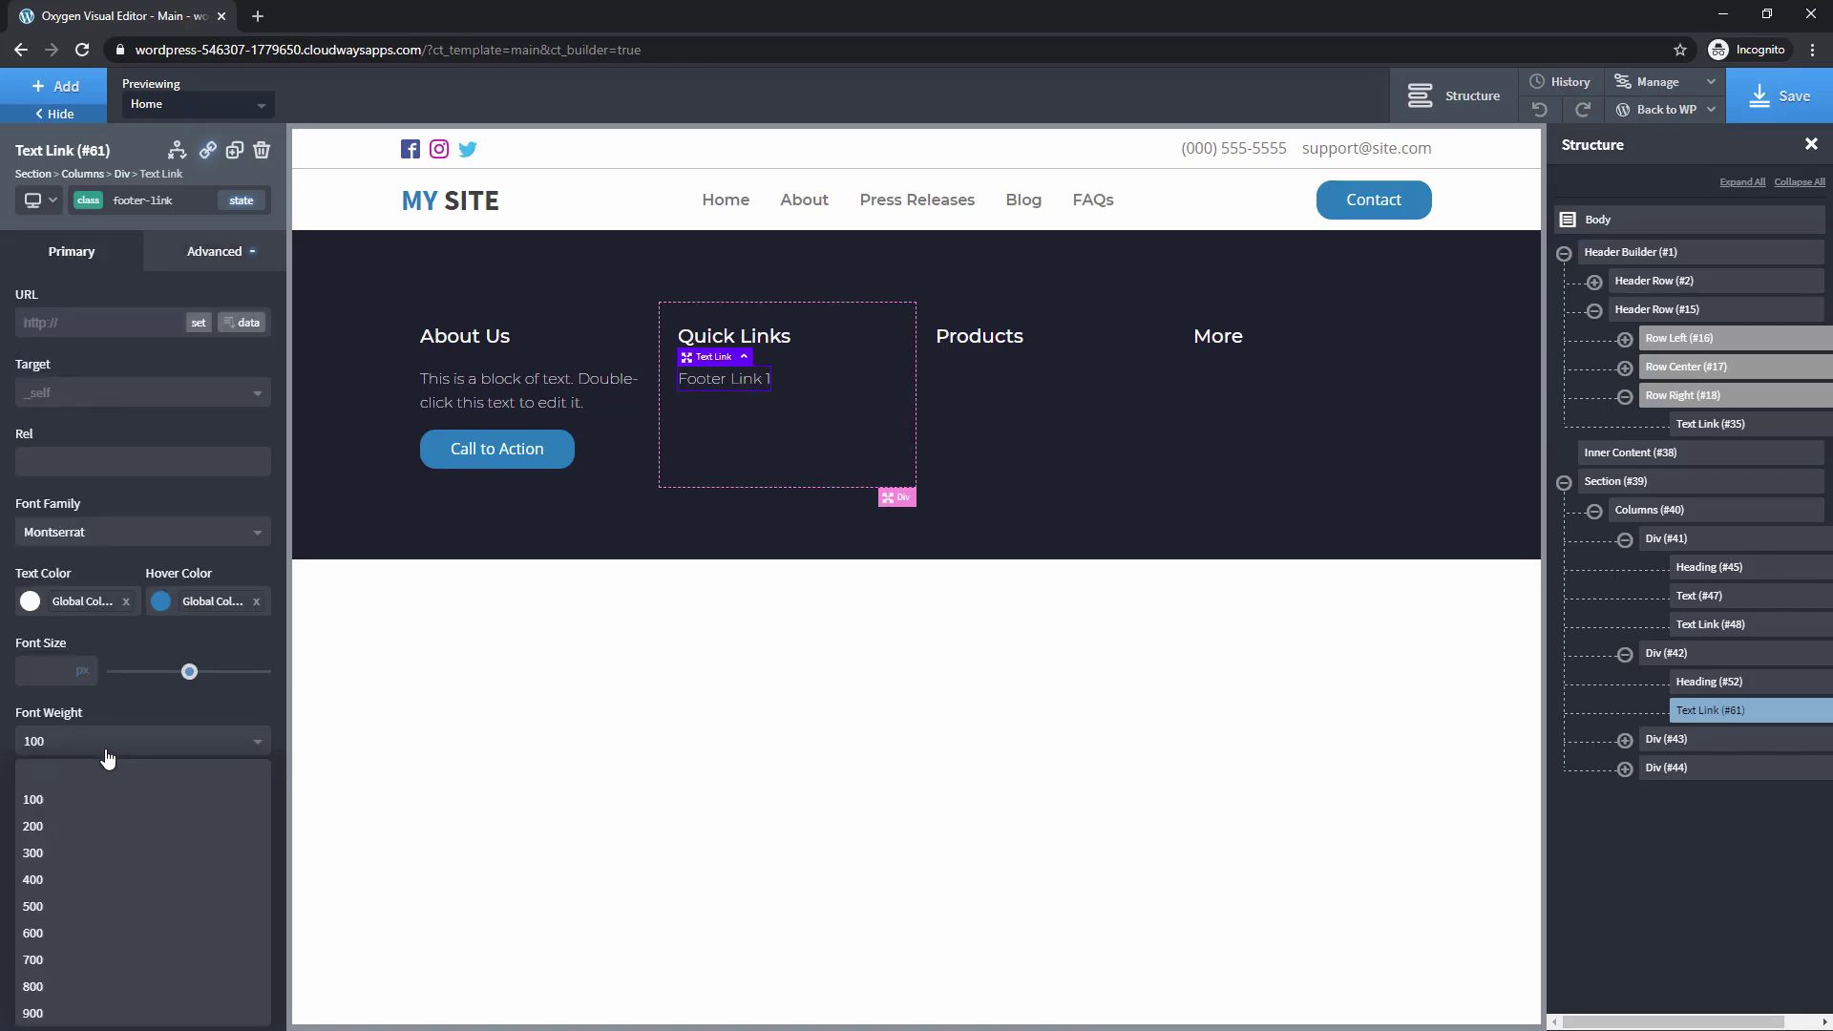
pyautogui.click(91, 853)
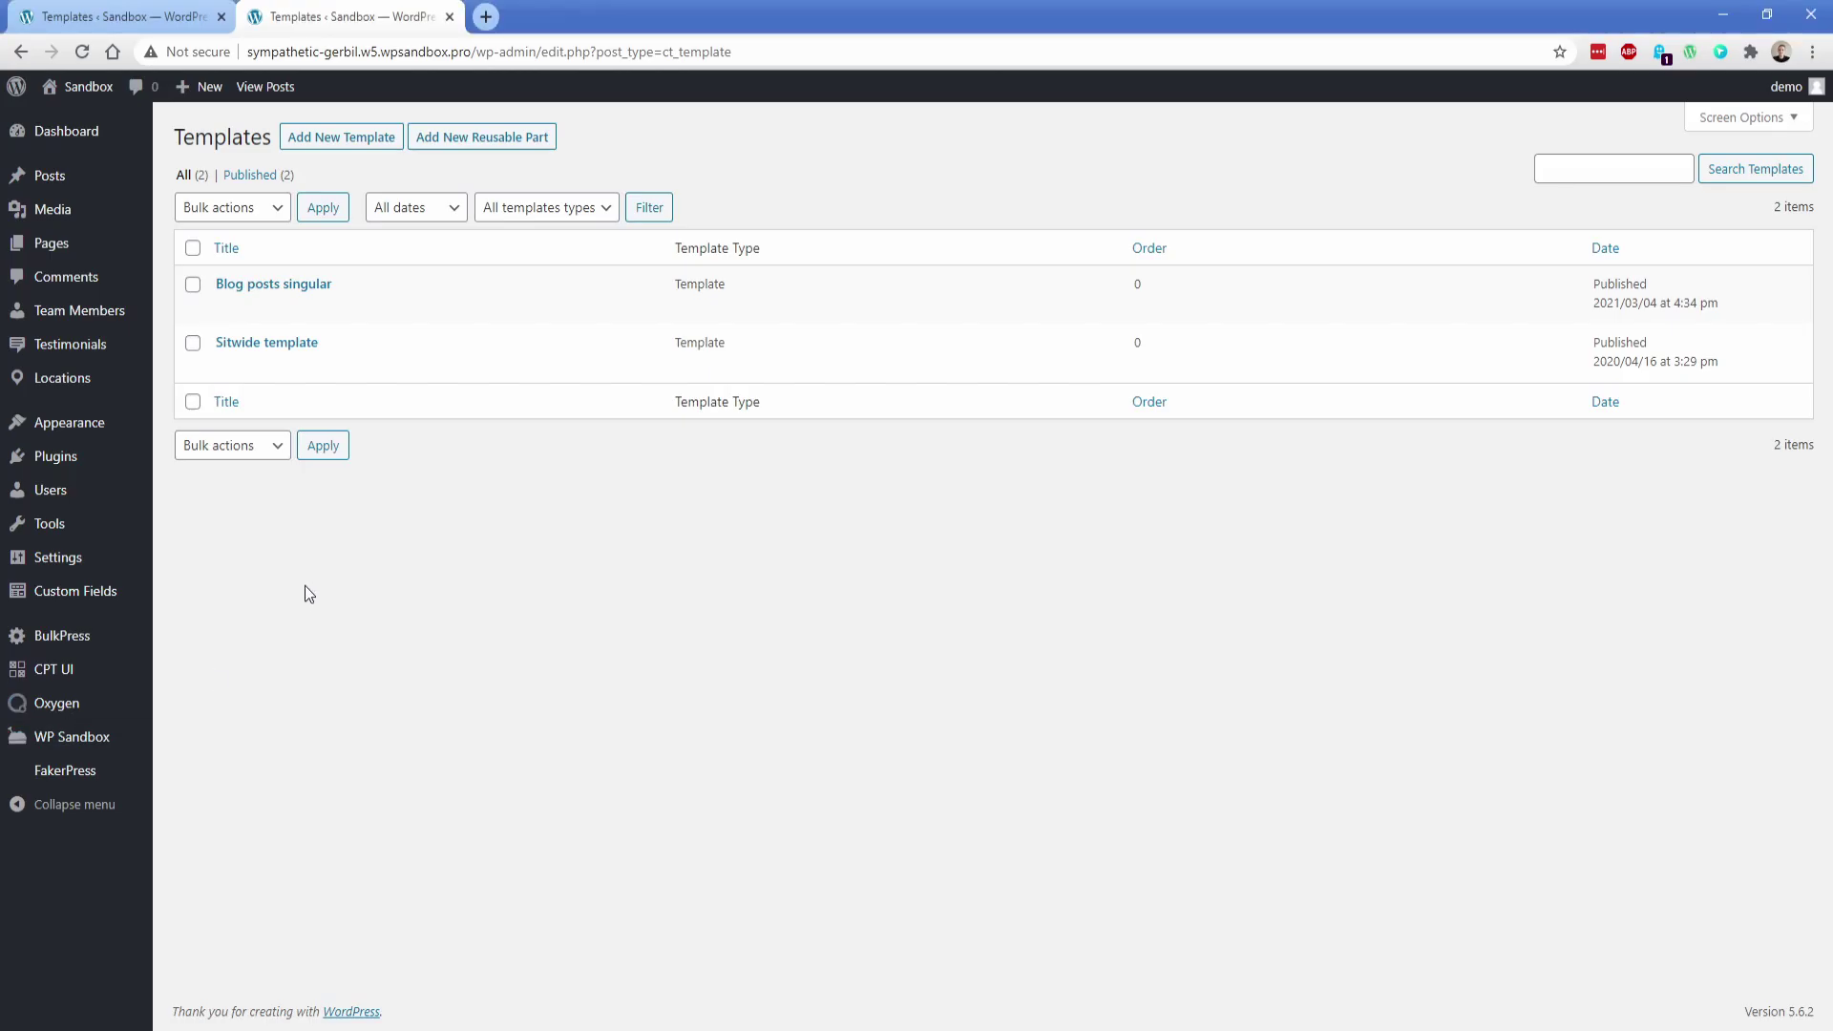
# In the Sitwide template, tick then untick Team Members and Testimonials under Singular conditions
pyautogui.click(227, 367)
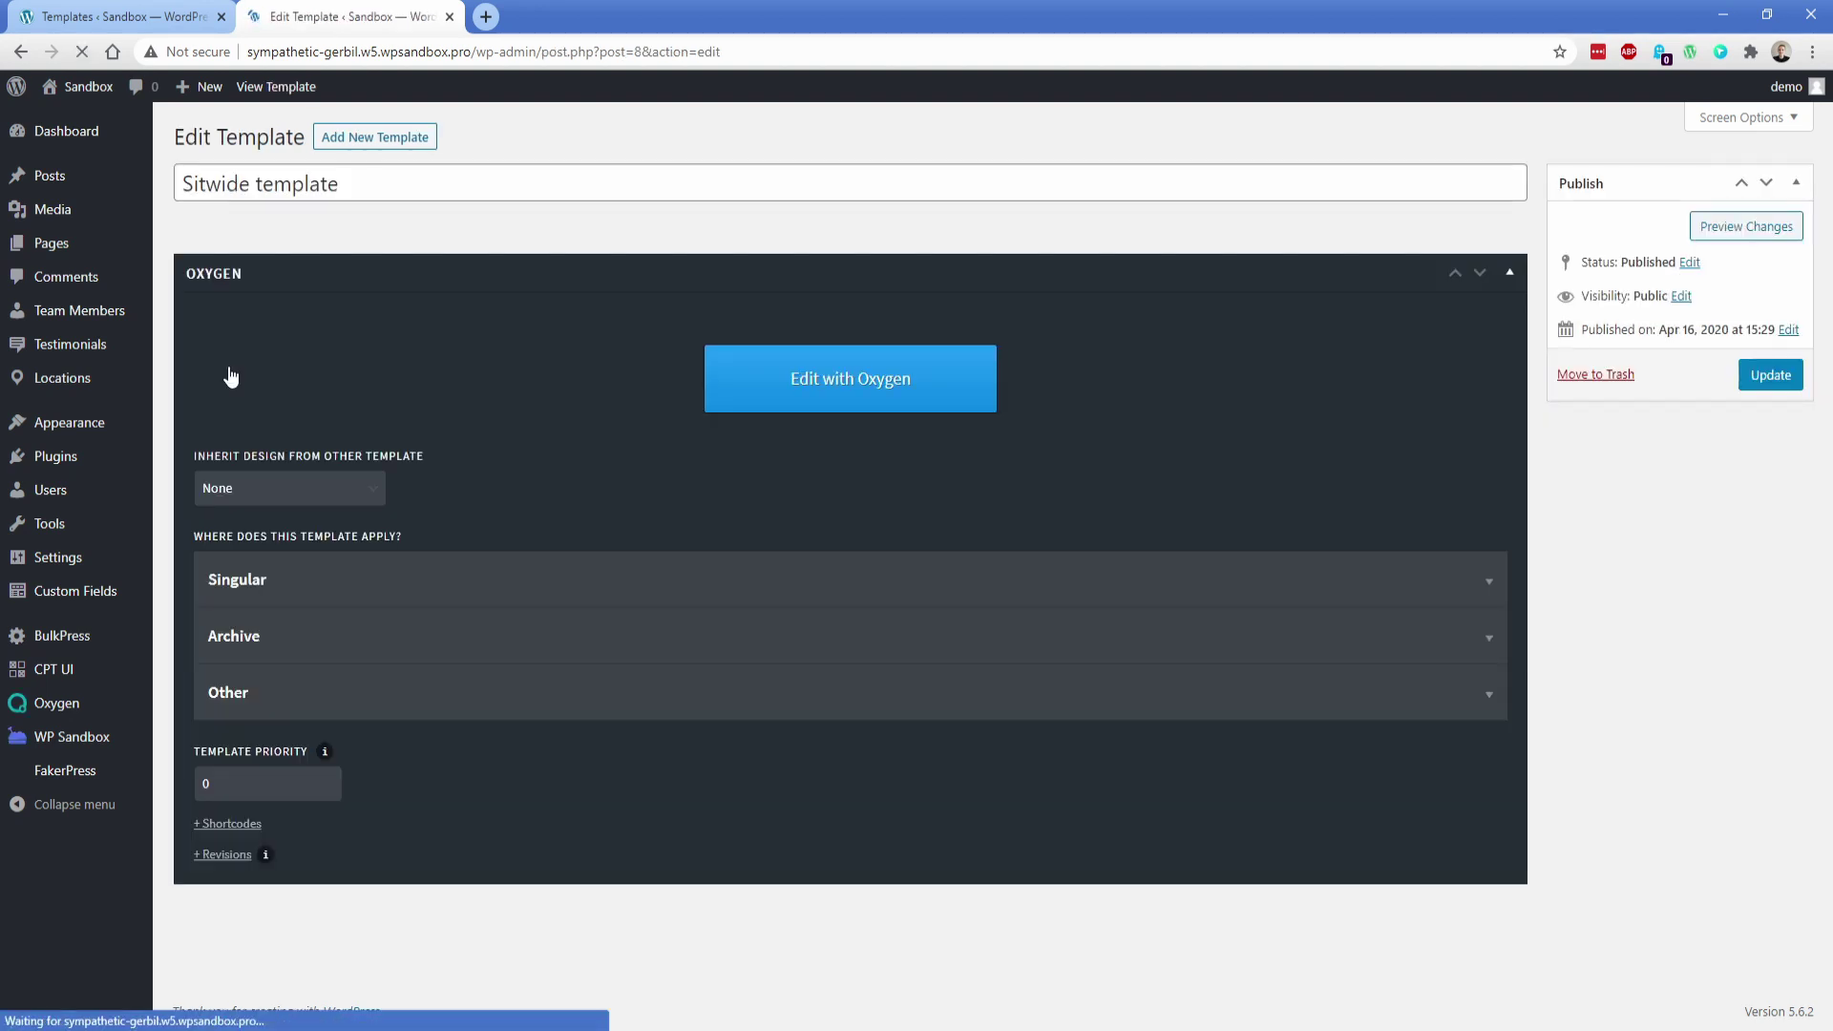
pyautogui.click(239, 584)
pyautogui.scroll(-2, 163, 595)
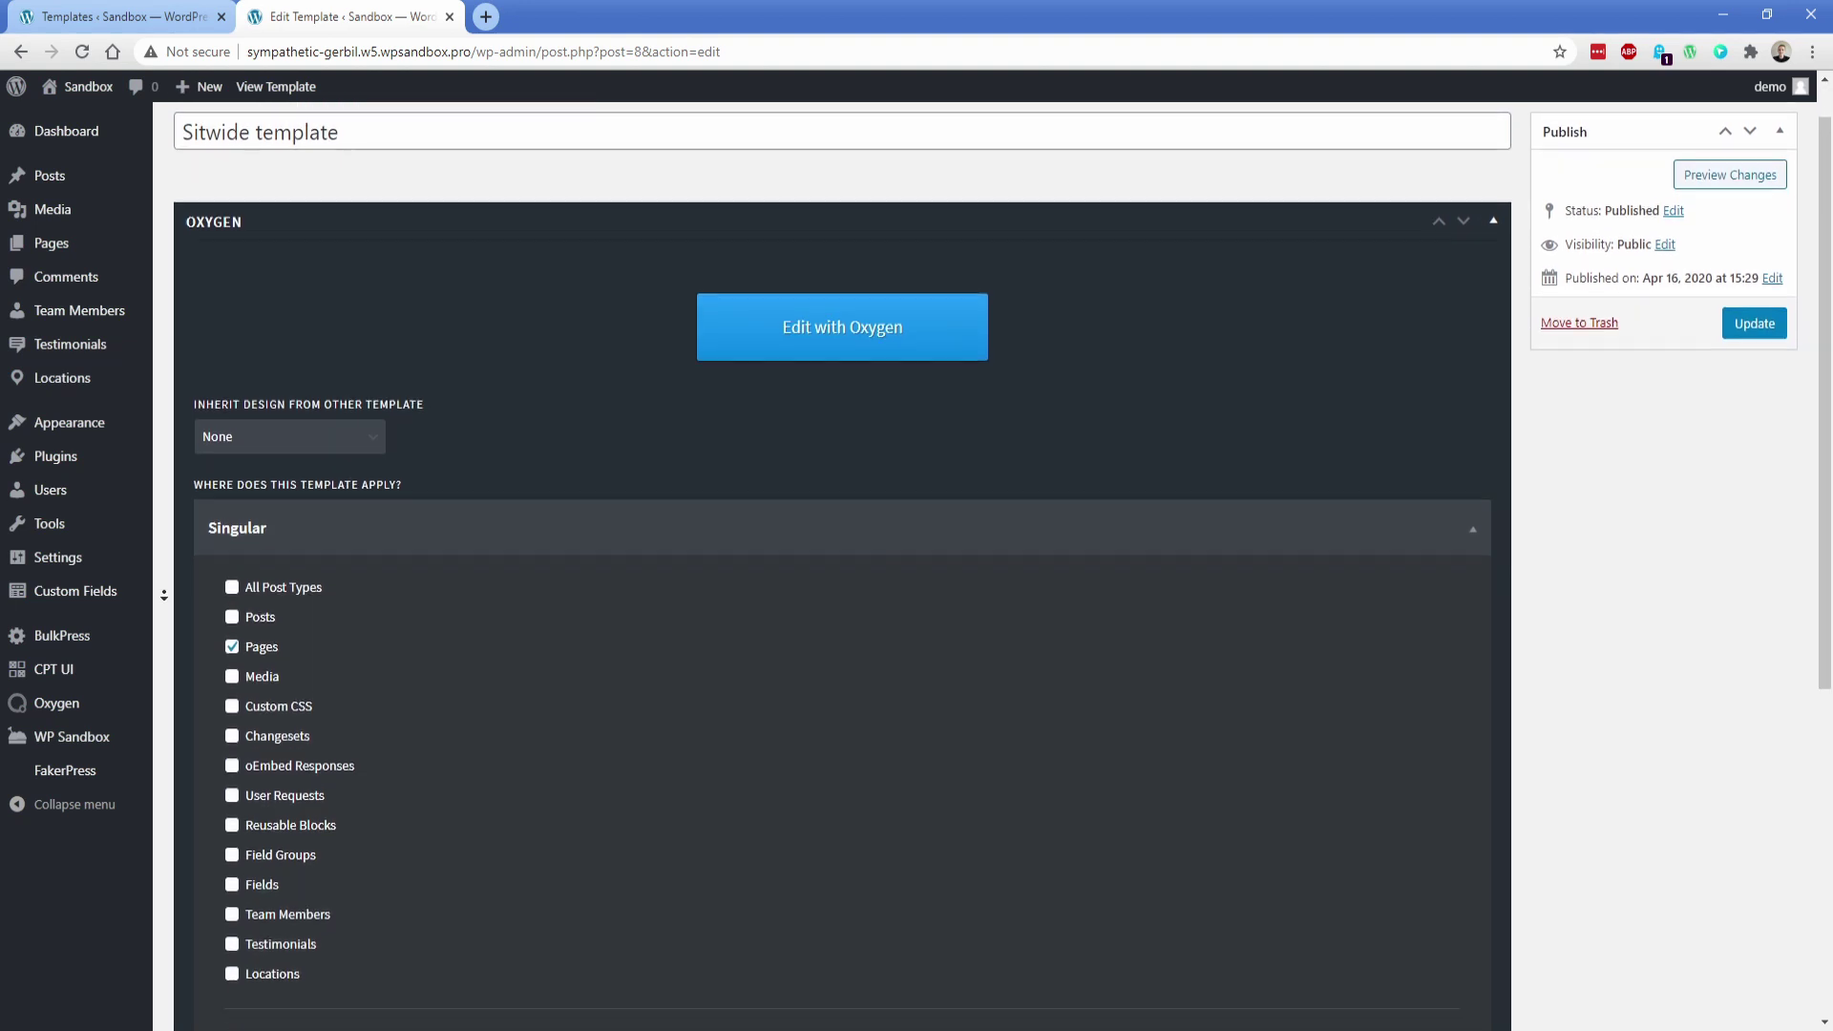
pyautogui.scroll(-1, 165, 595)
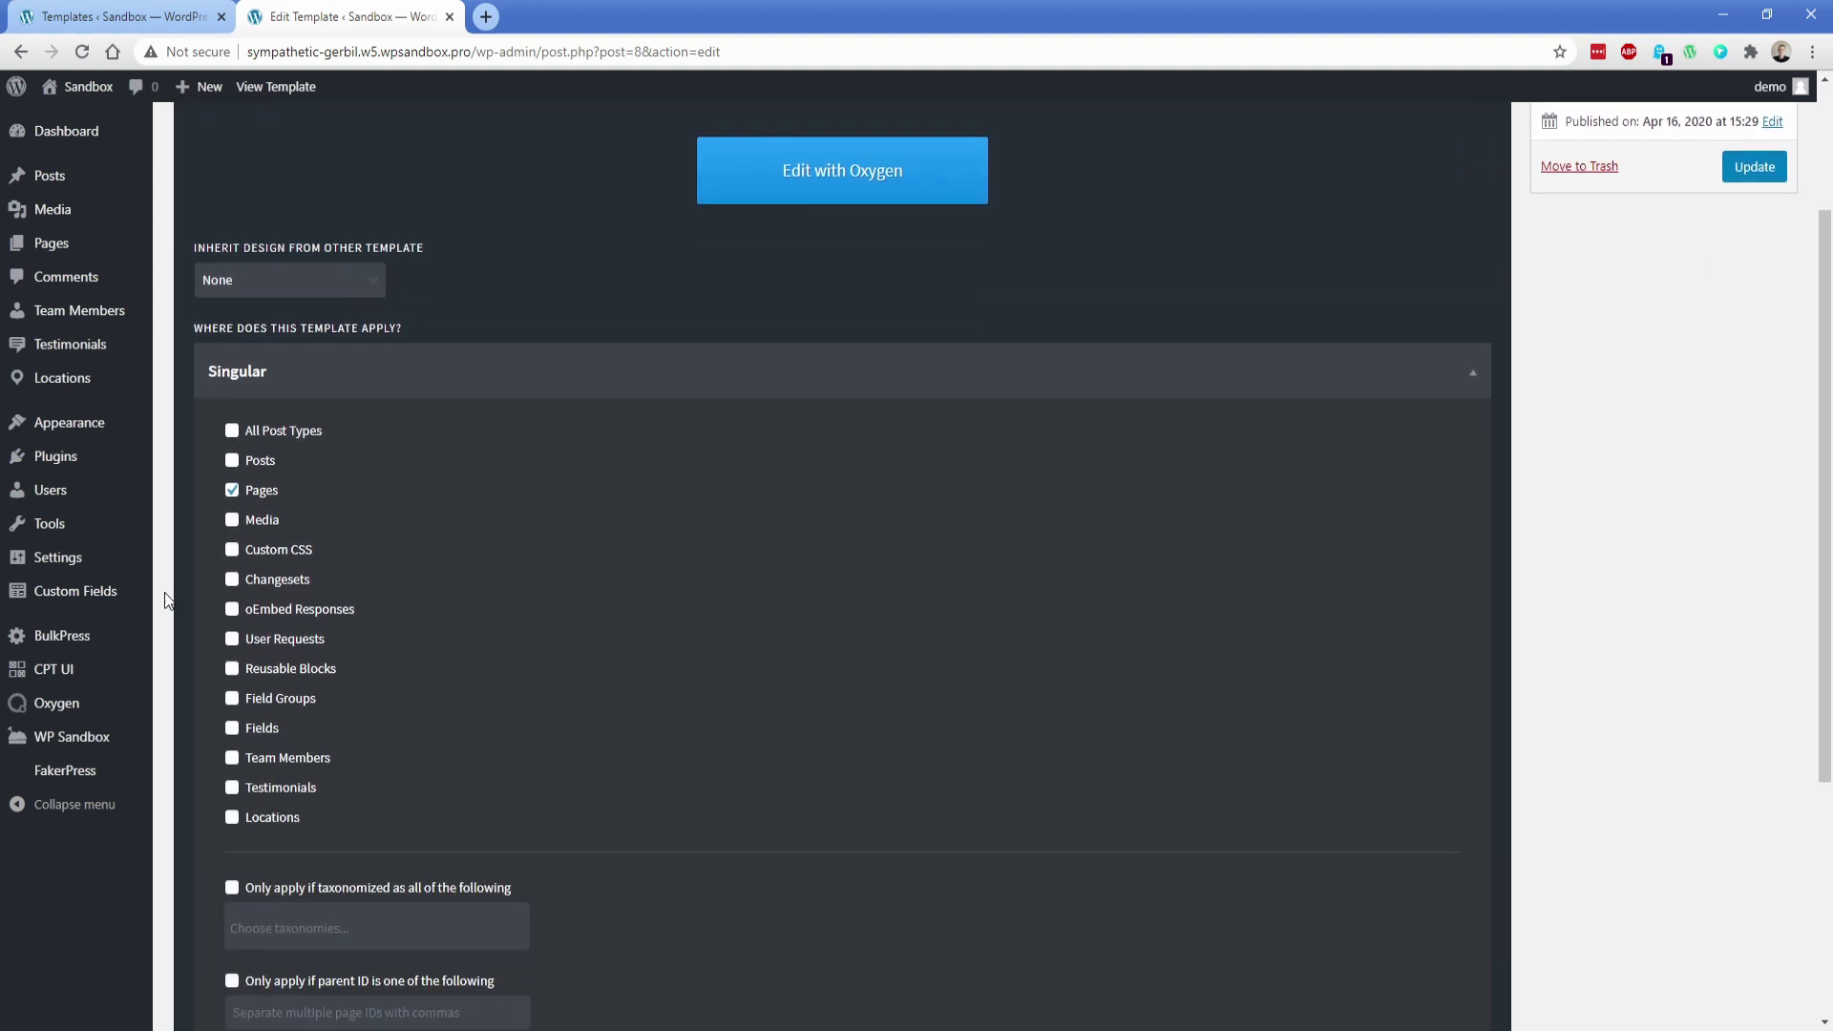
pyautogui.click(256, 759)
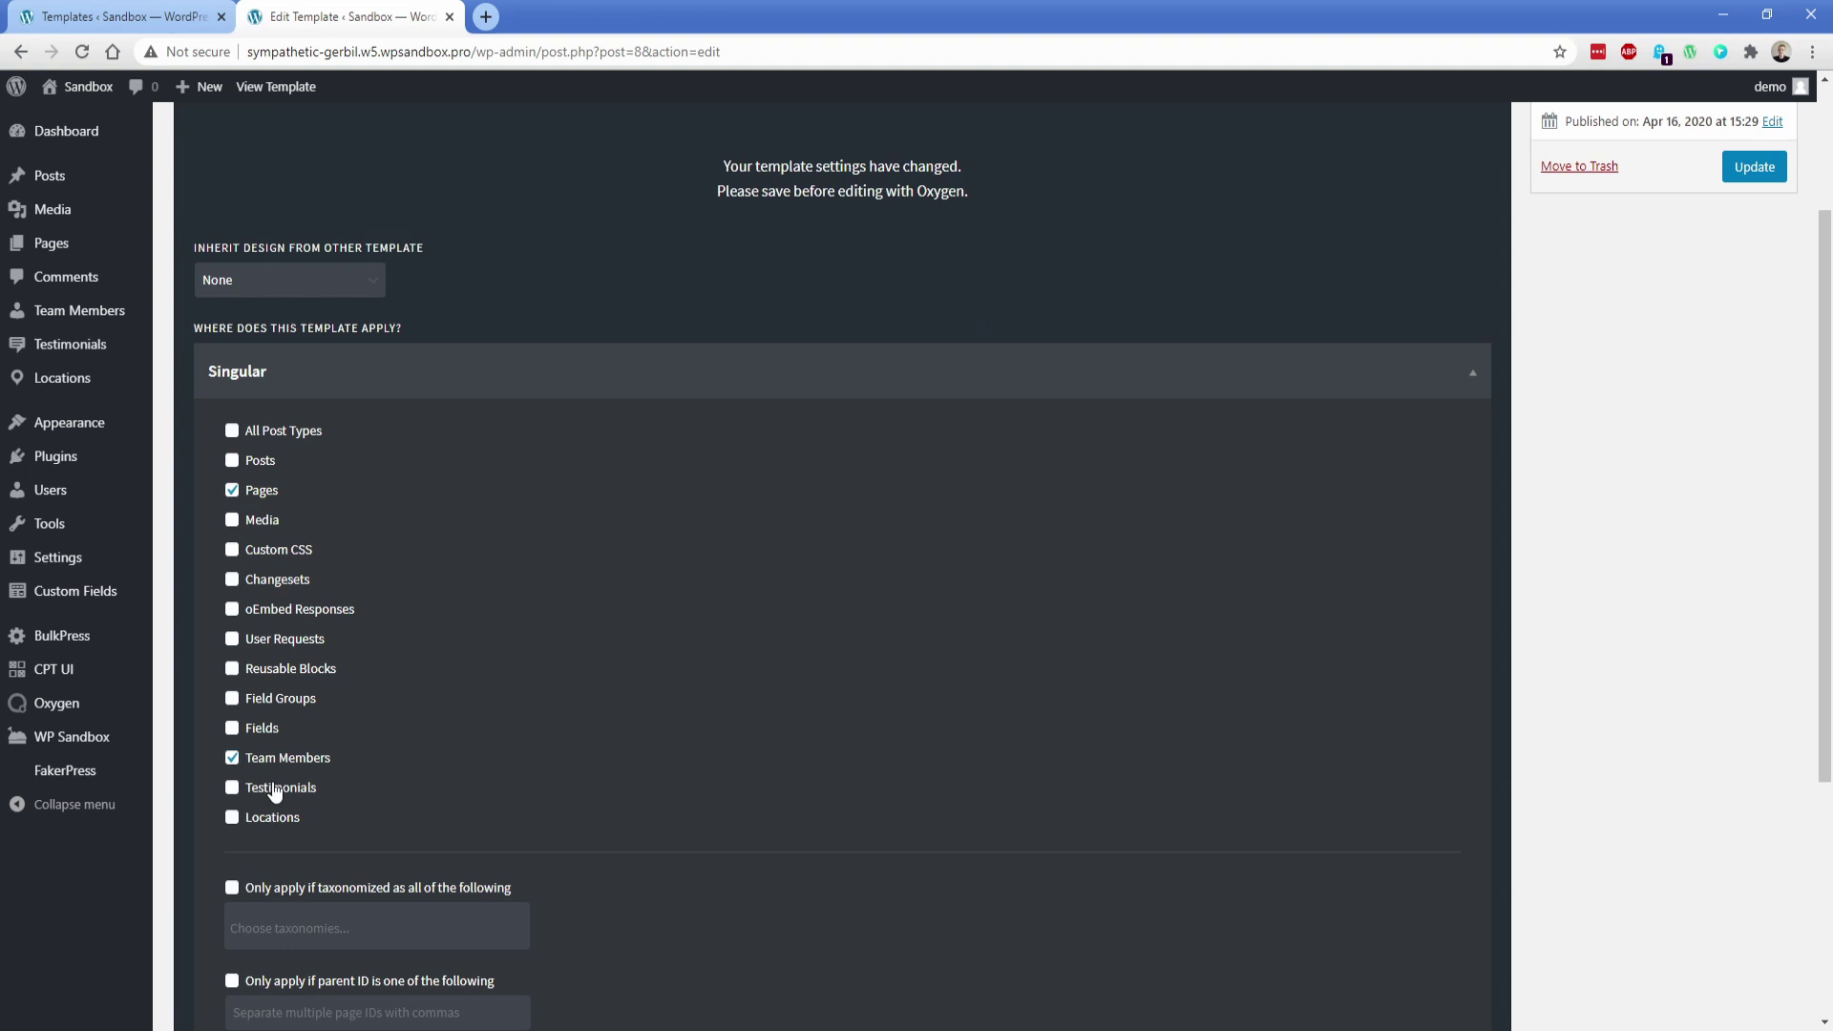
pyautogui.click(274, 790)
pyautogui.click(269, 788)
pyautogui.click(258, 759)
pyautogui.scroll(-2, 168, 684)
pyautogui.scroll(-3, 168, 683)
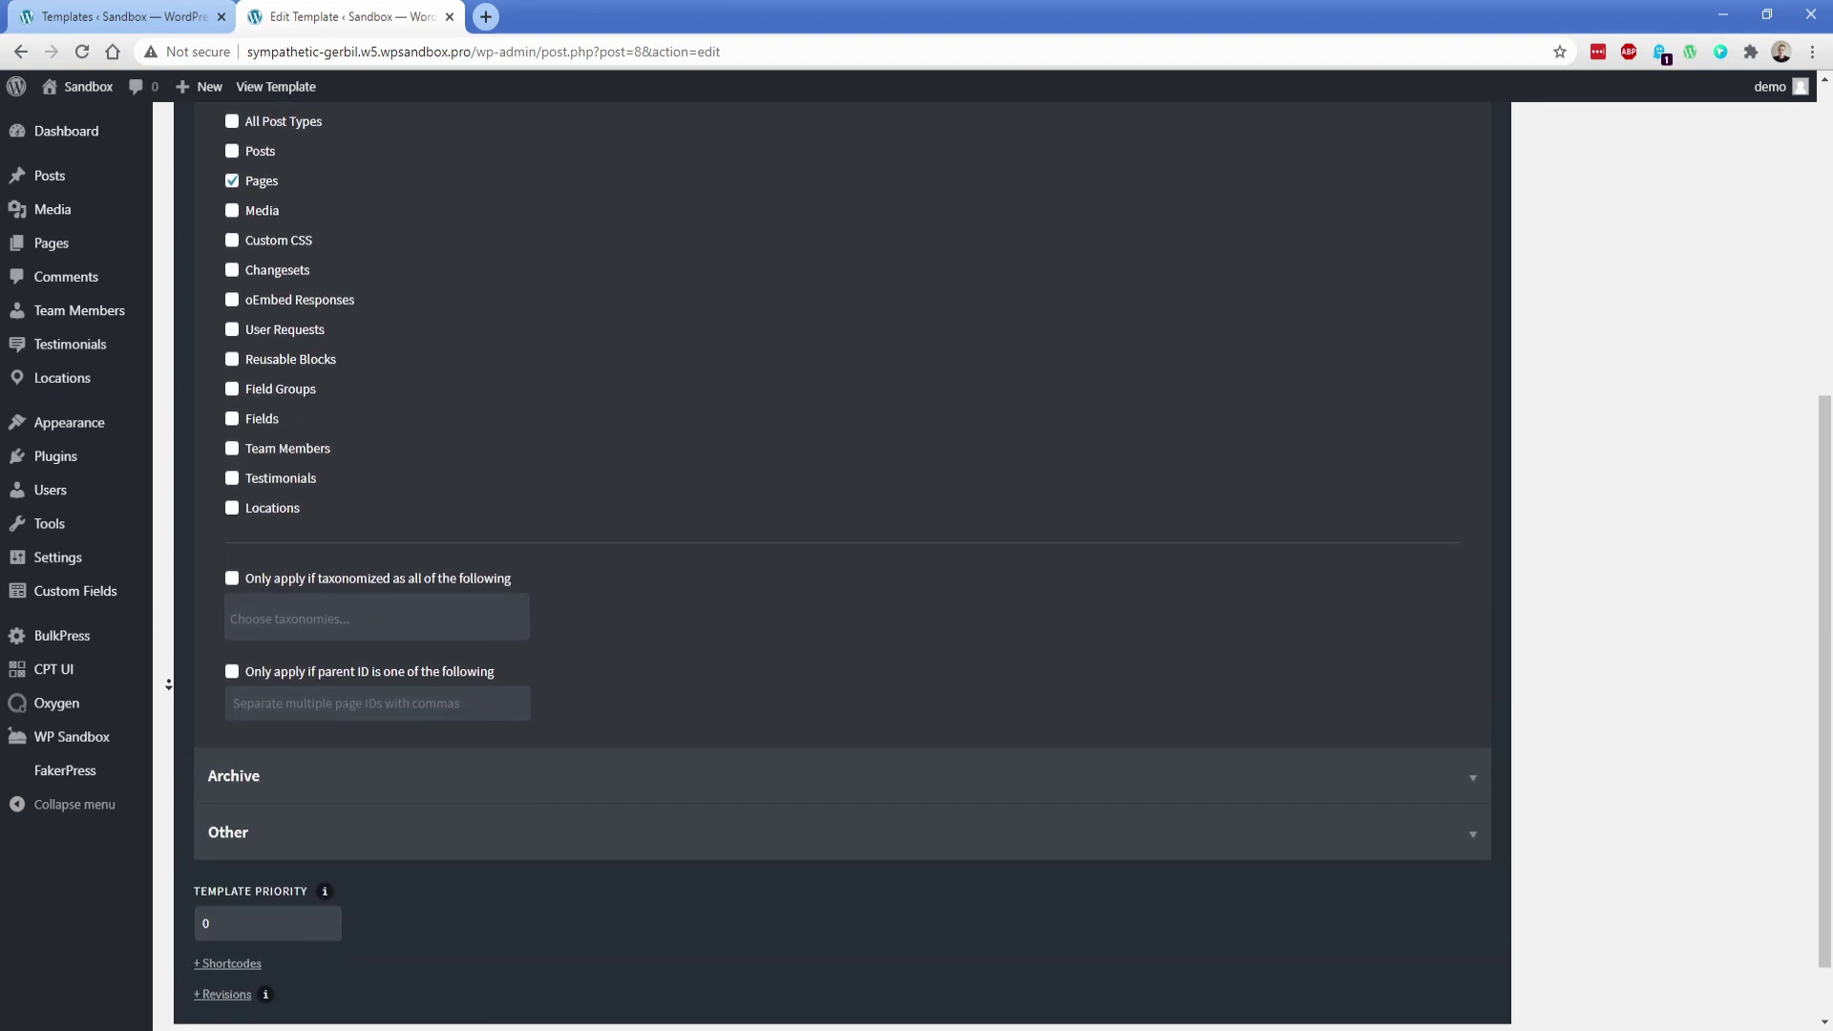
# Inspect the taxonomy and archive post-type options unchanged, then return to the Oxygen Templates list
pyautogui.click(277, 544)
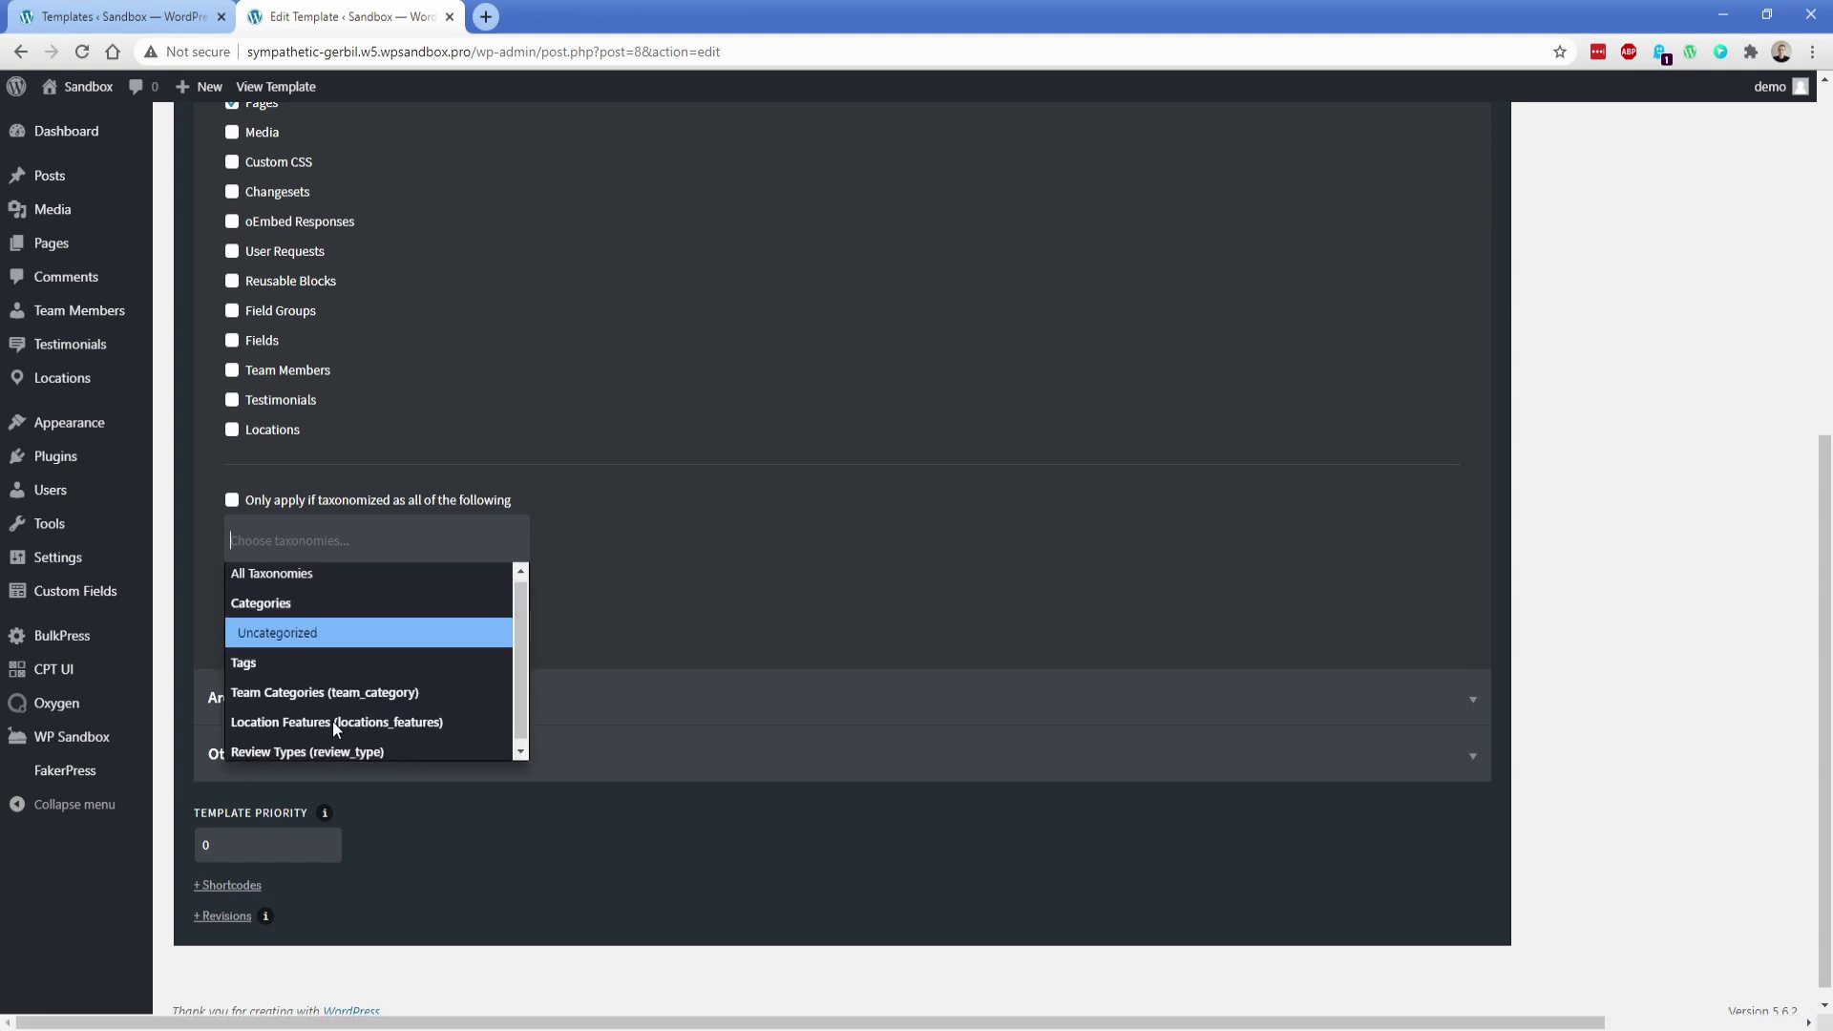
pyautogui.scroll(-1, 329, 724)
pyautogui.click(164, 667)
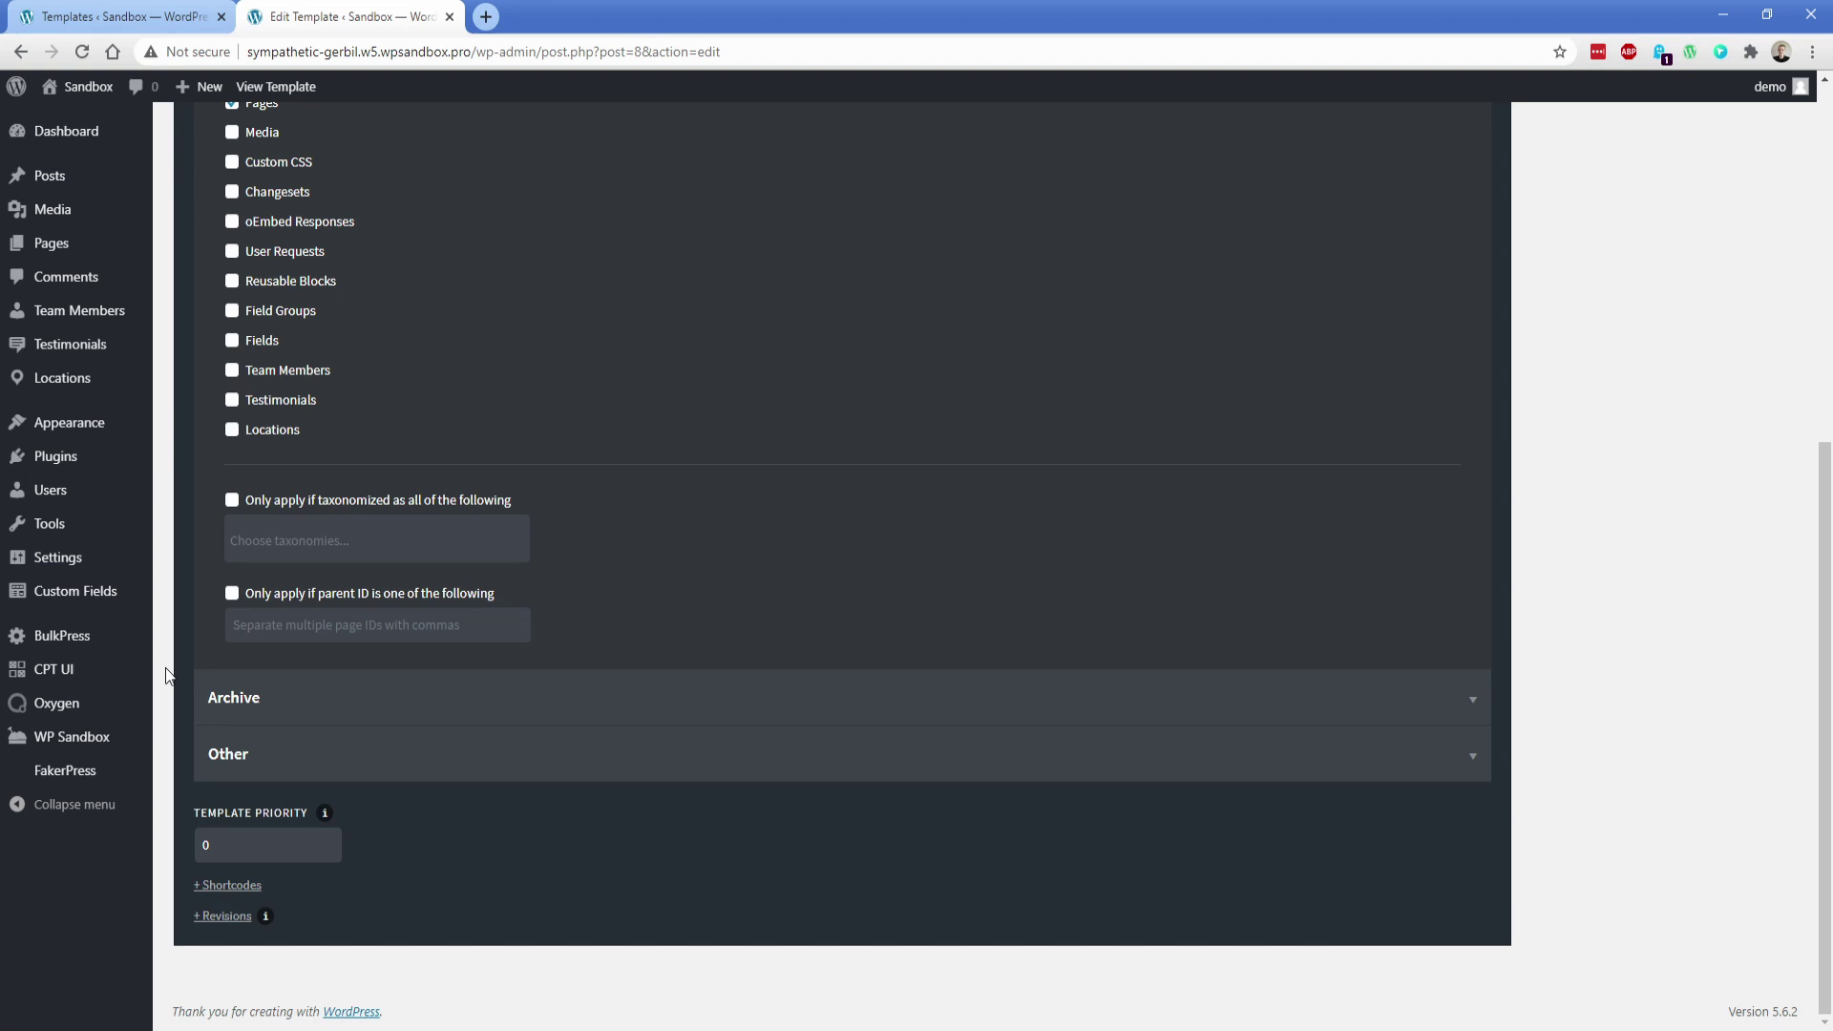
pyautogui.click(234, 706)
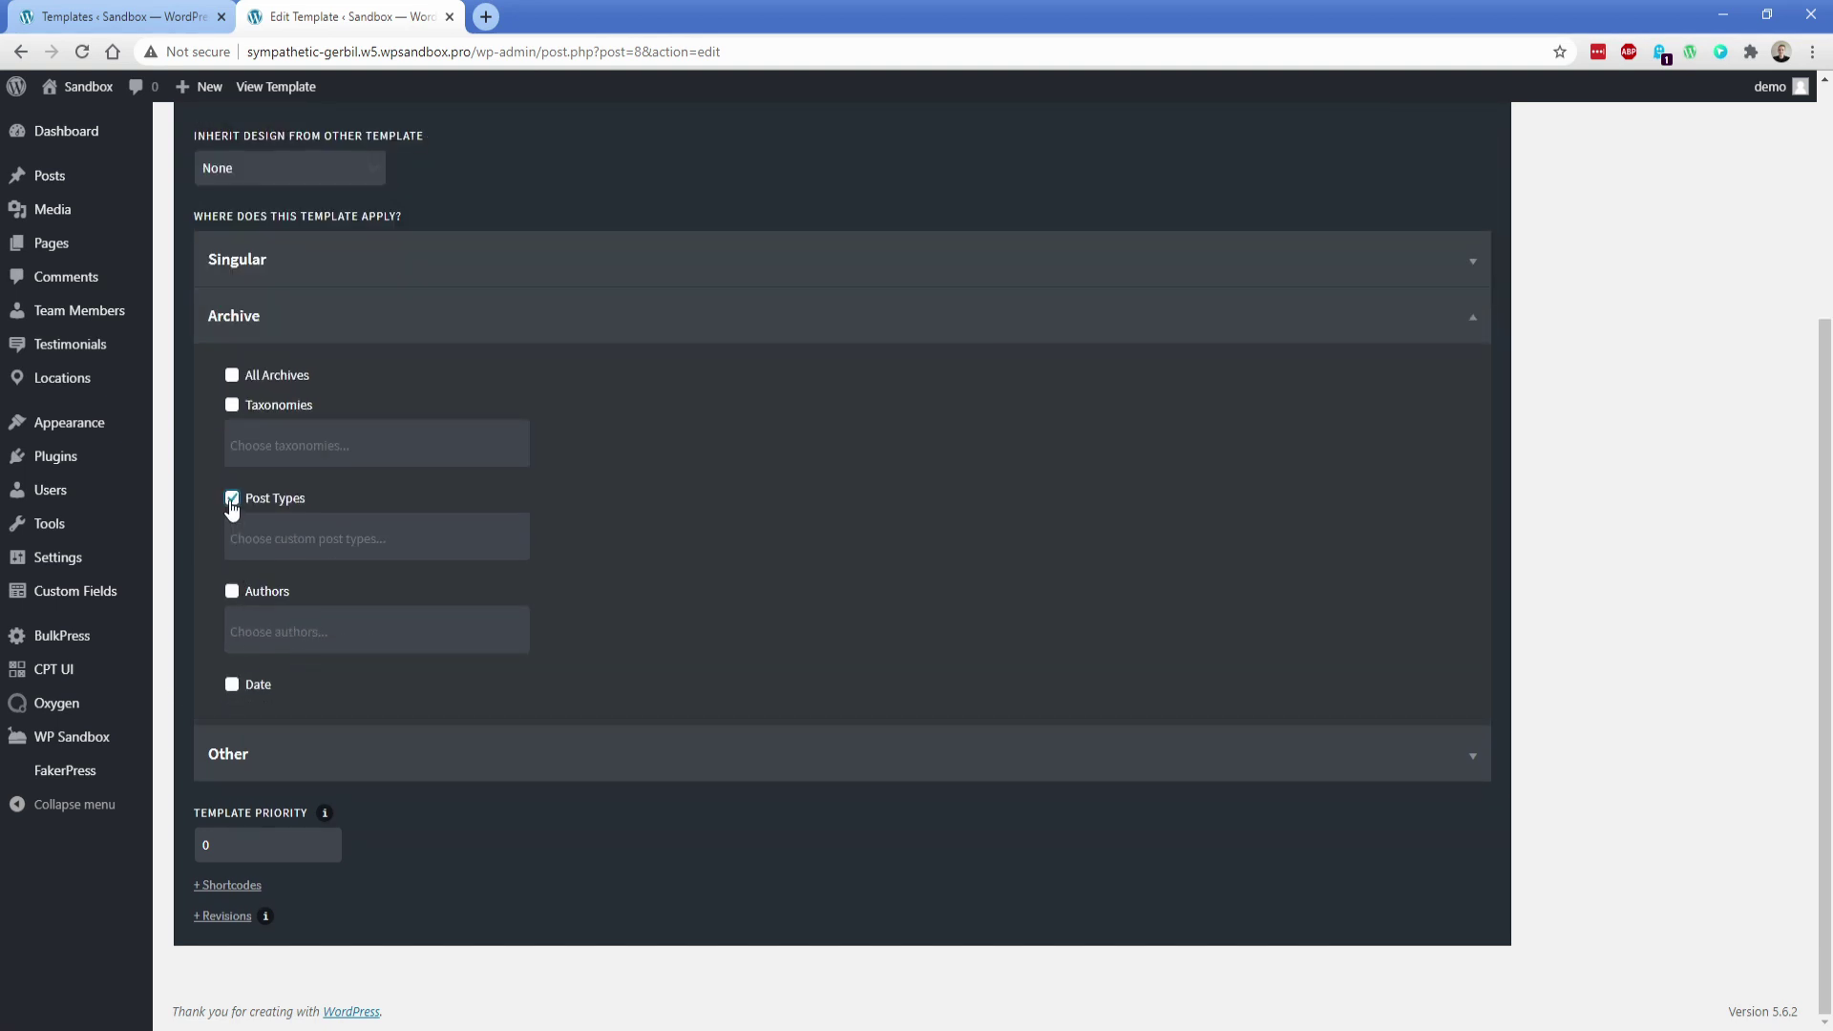
pyautogui.click(277, 540)
pyautogui.moveTo(518, 611); pyautogui.dragTo(516, 687)
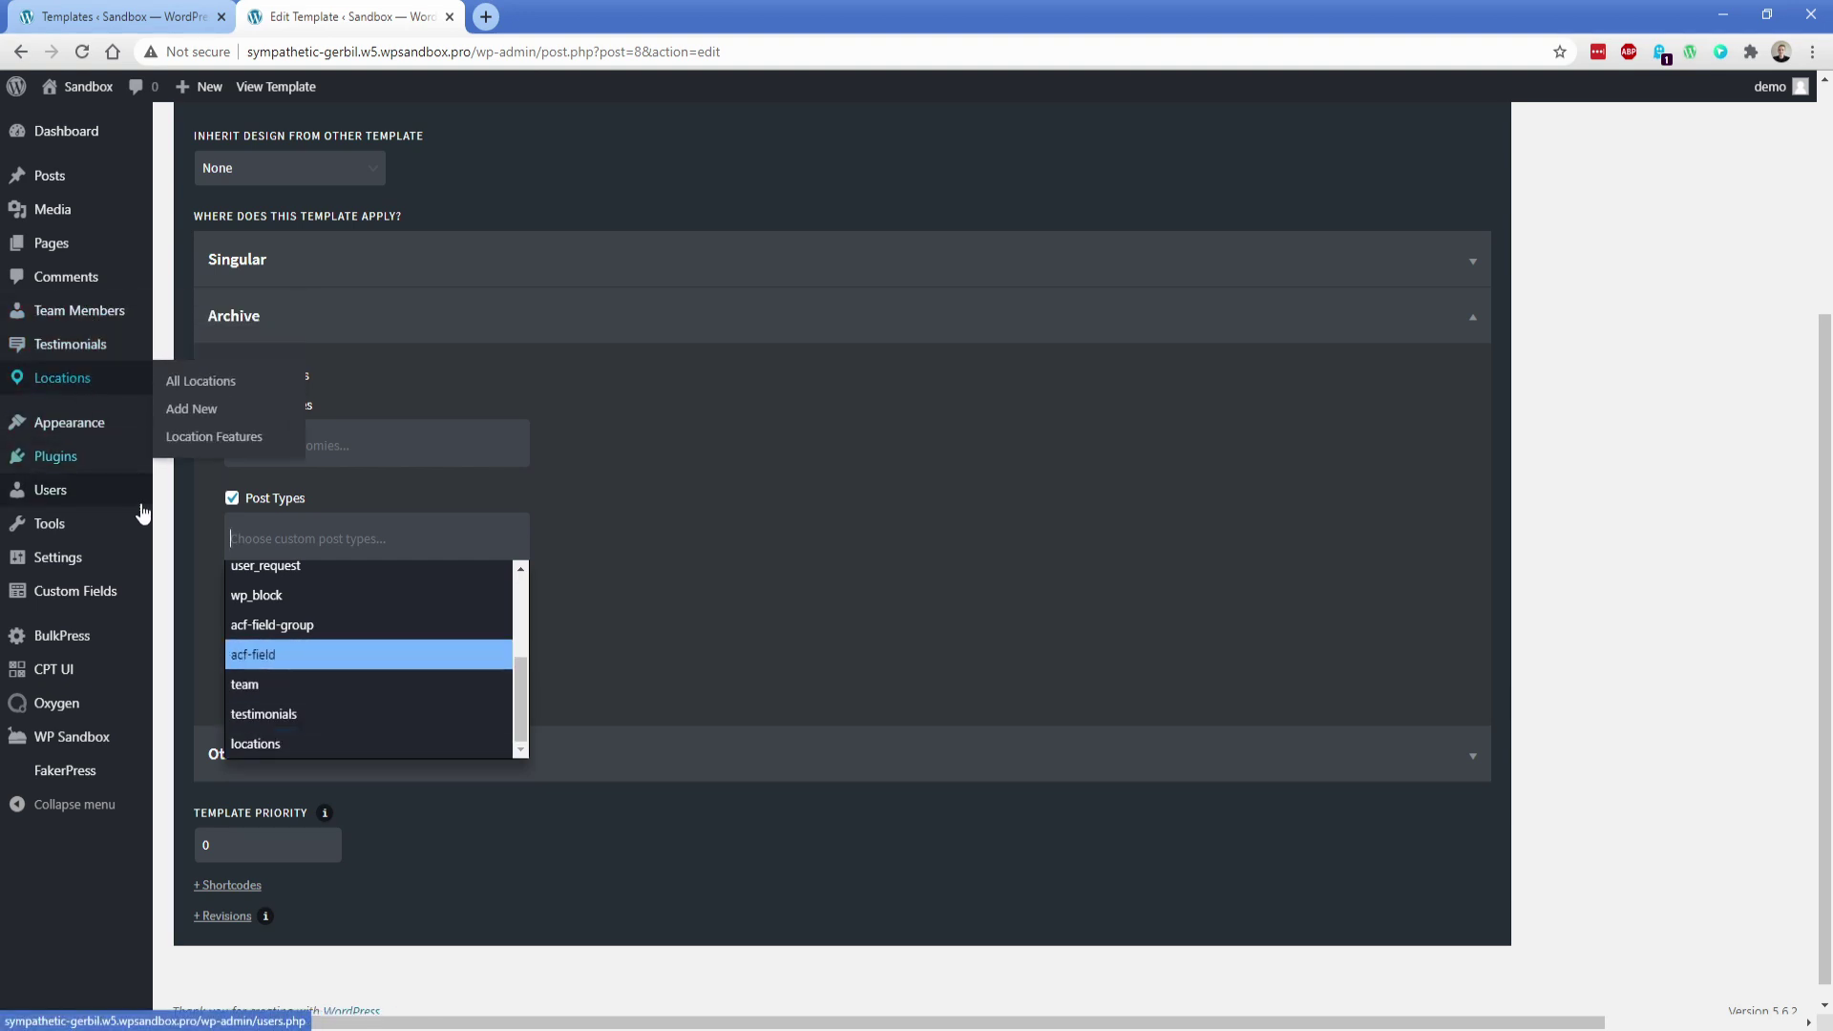
pyautogui.click(168, 593)
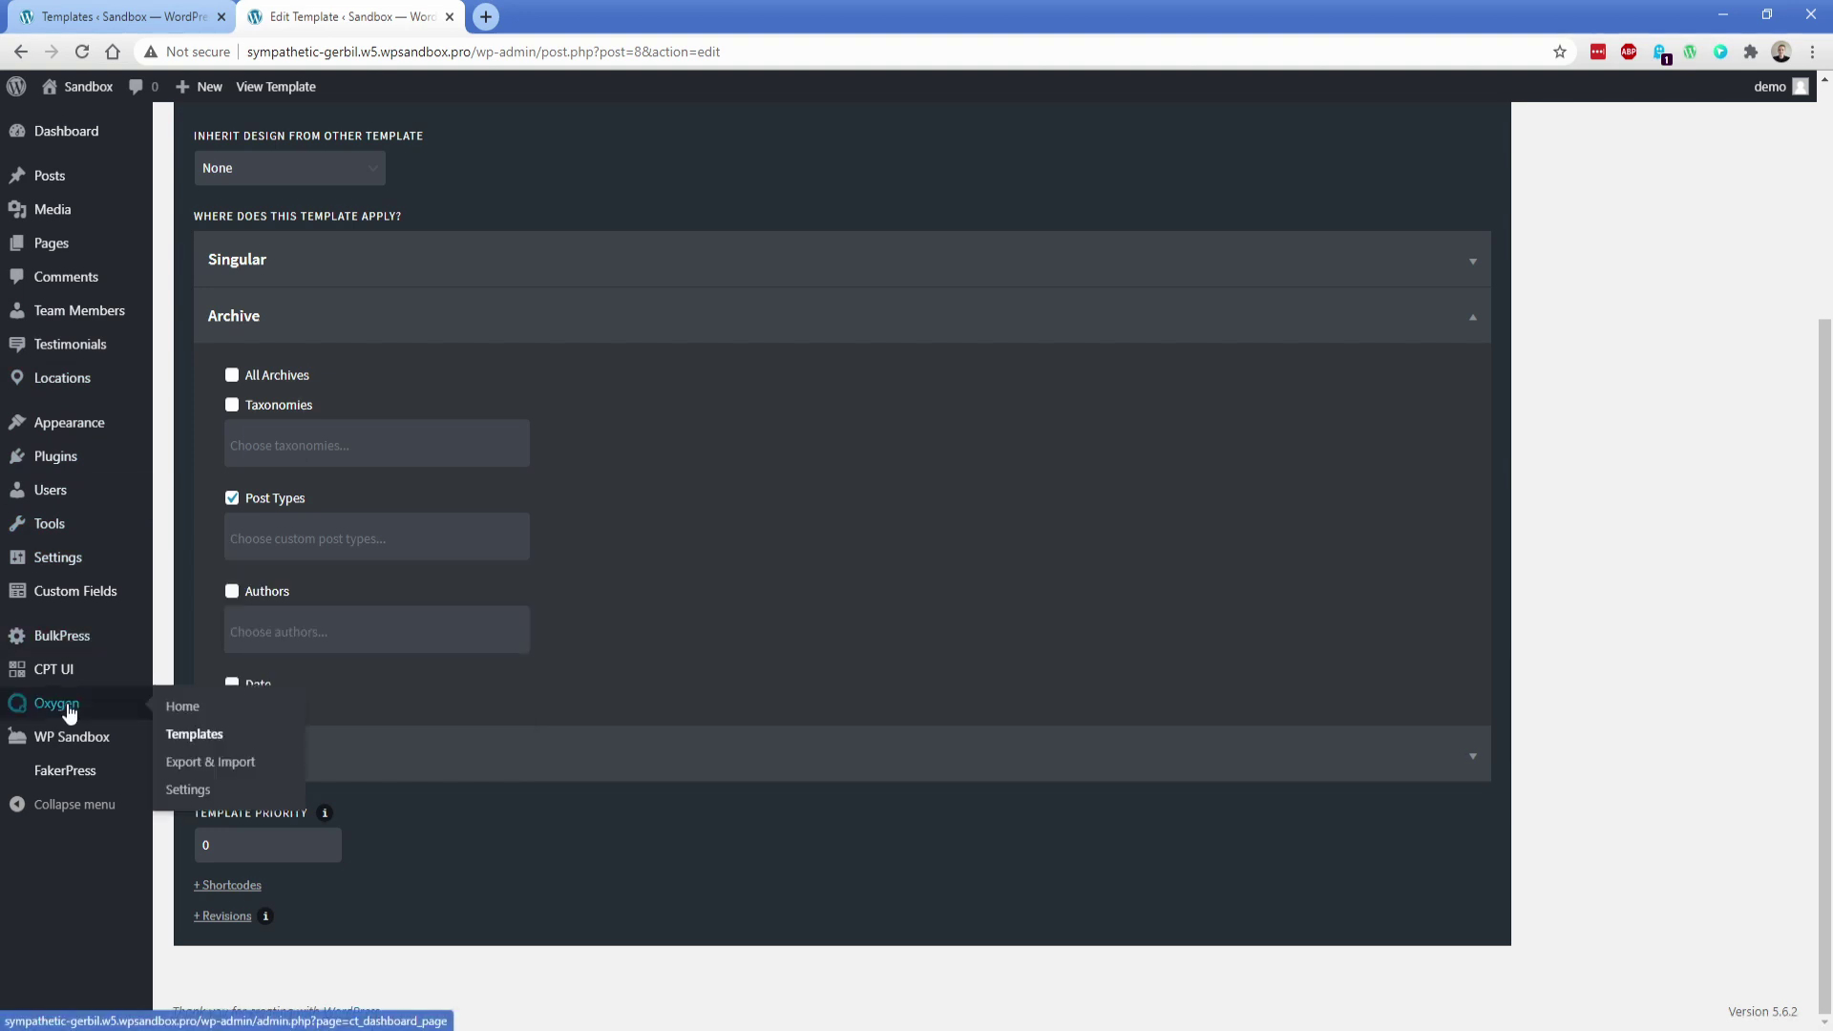
pyautogui.click(179, 730)
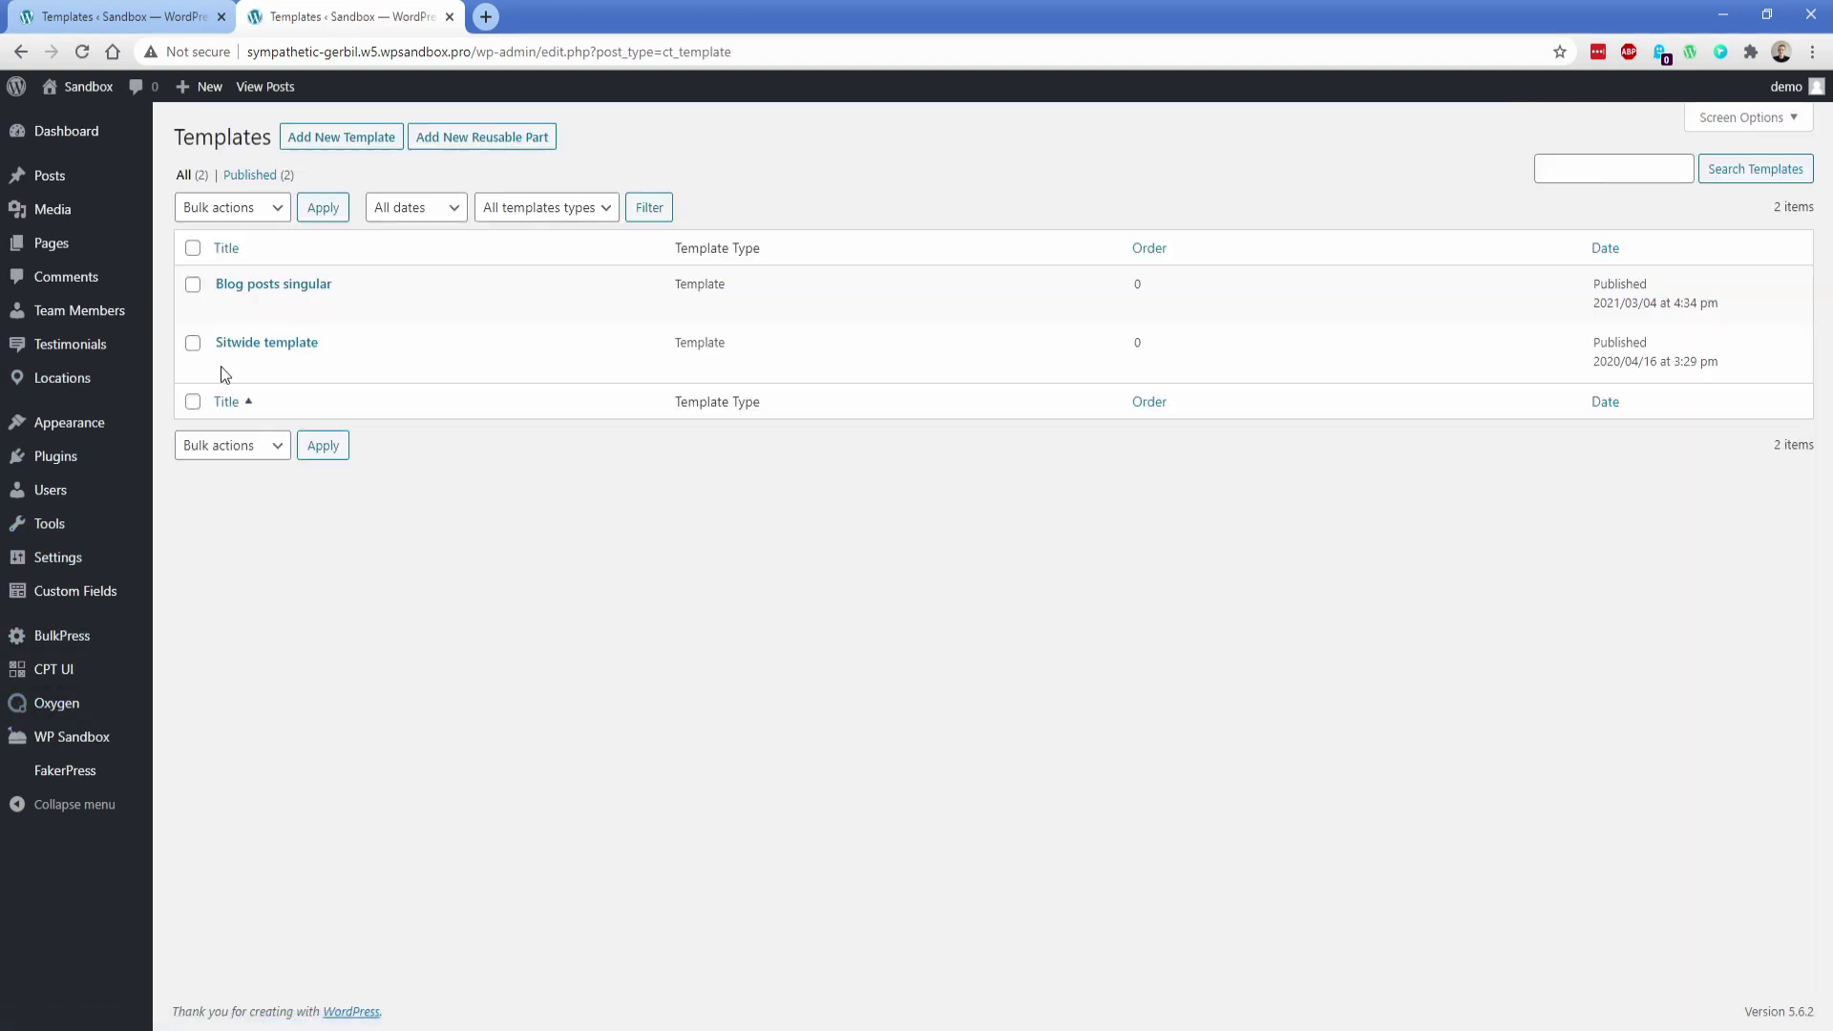
# Review Blog posts singular, inheriting Sitwide template and applying to Posts, then start a new template
pyautogui.click(226, 309)
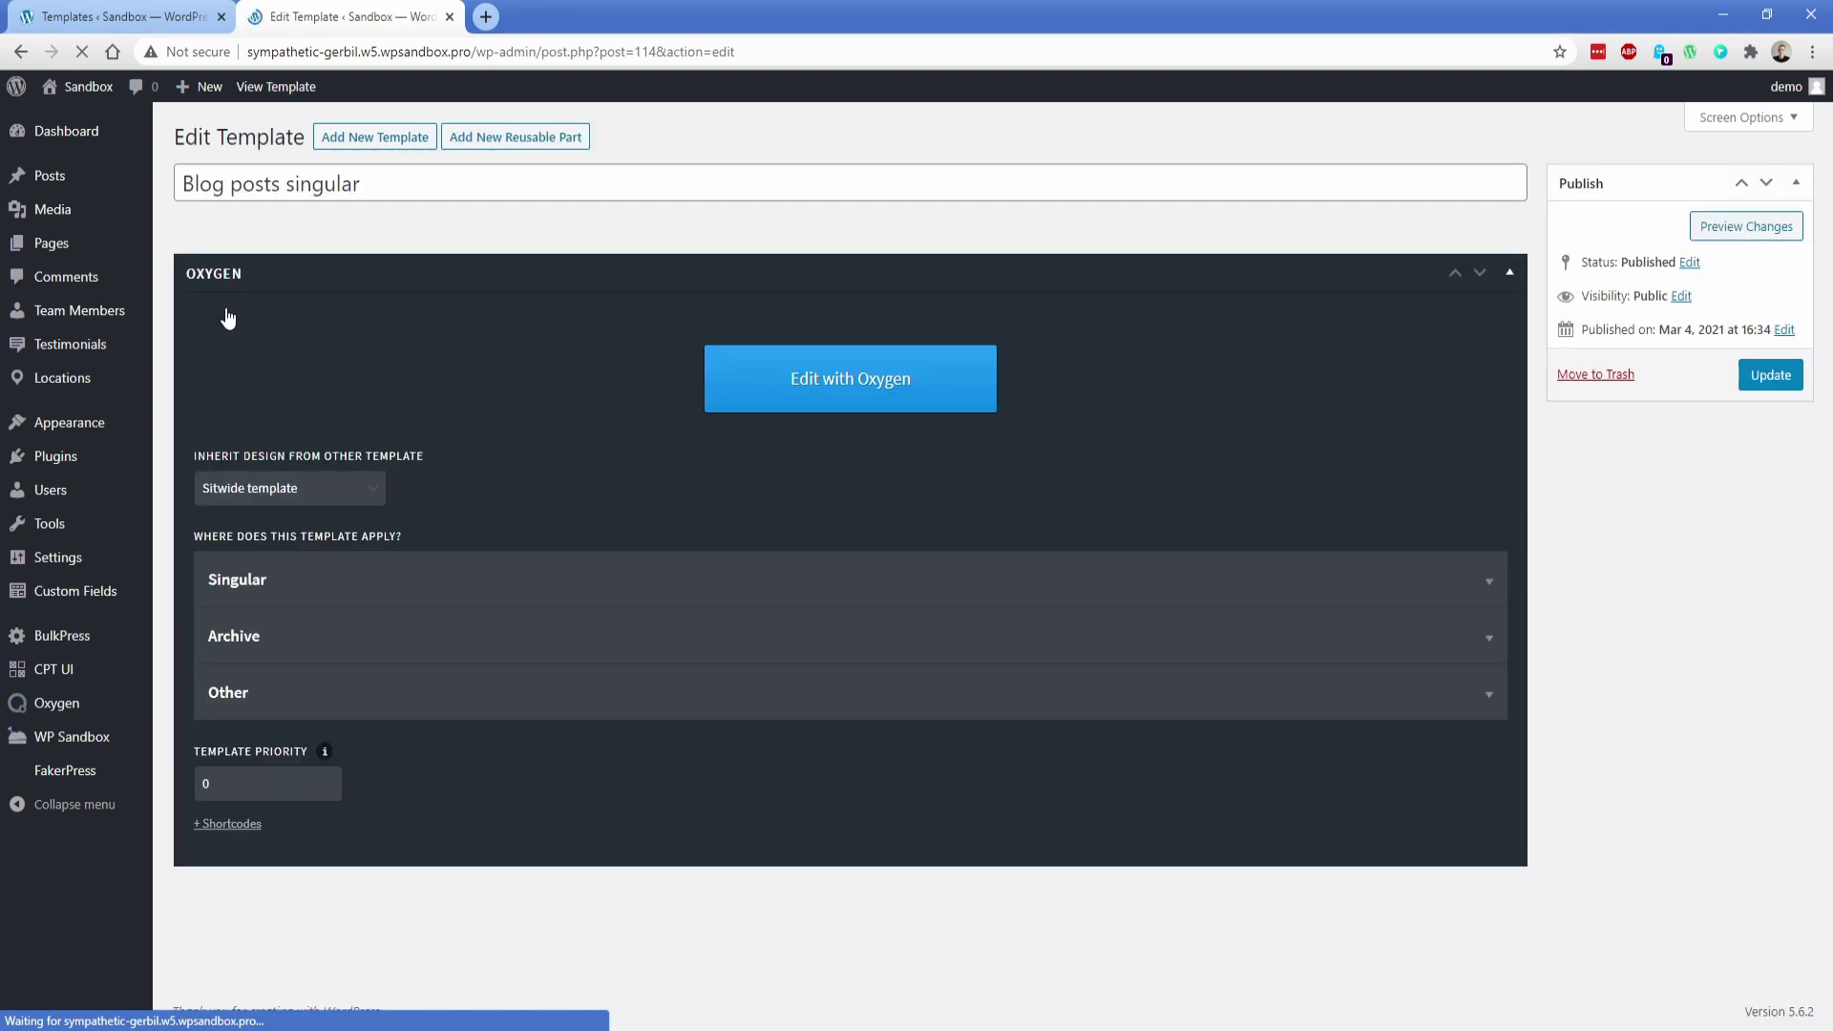
pyautogui.click(266, 480)
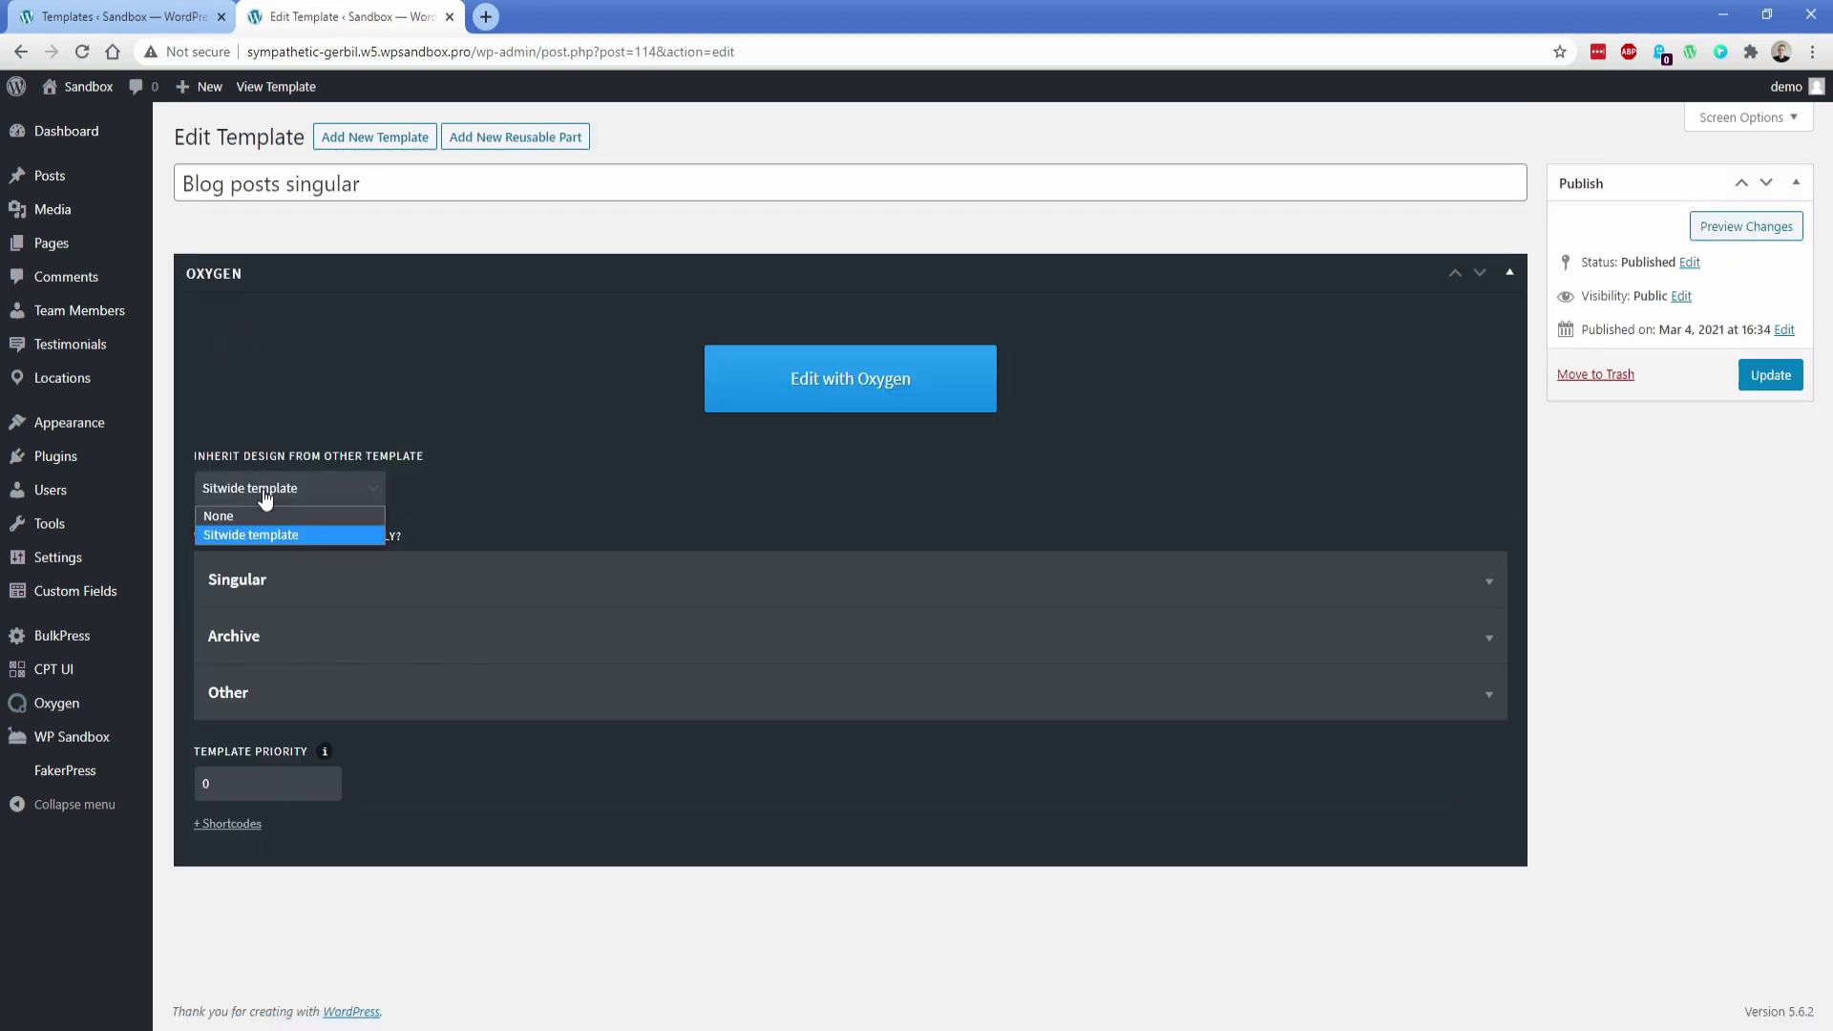
pyautogui.click(268, 538)
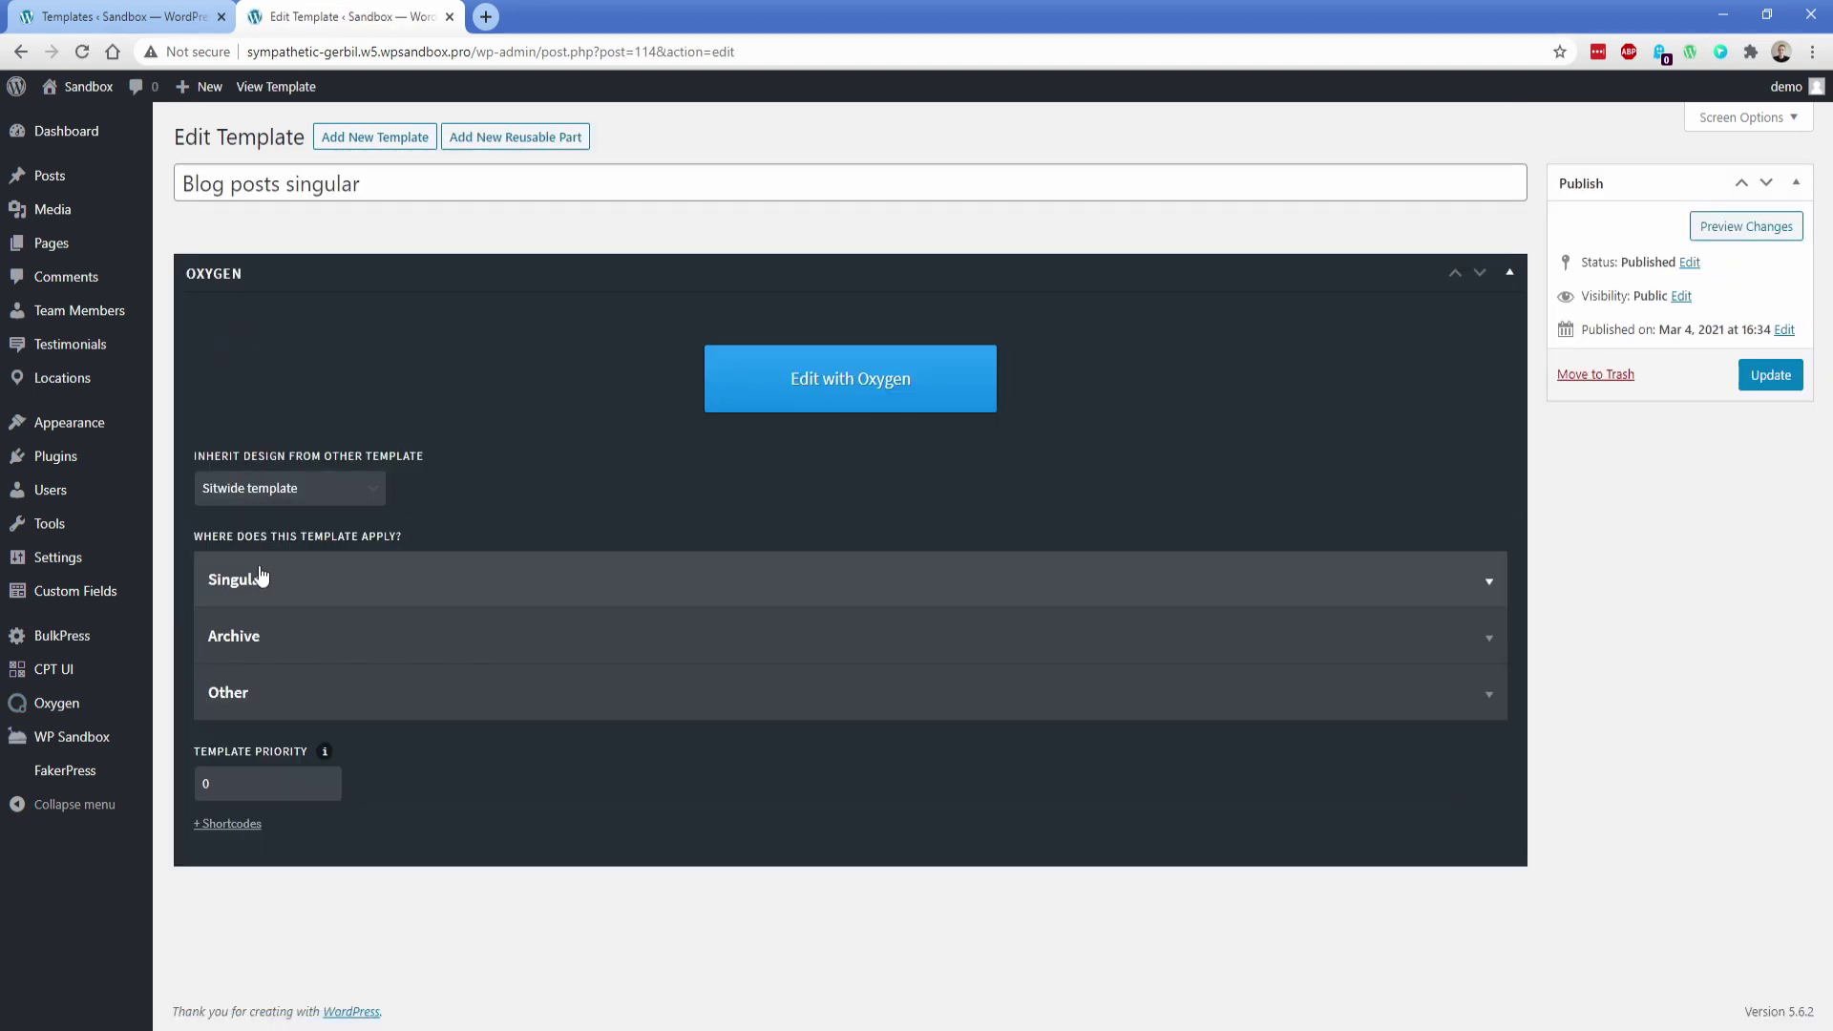
pyautogui.click(254, 579)
pyautogui.click(243, 667)
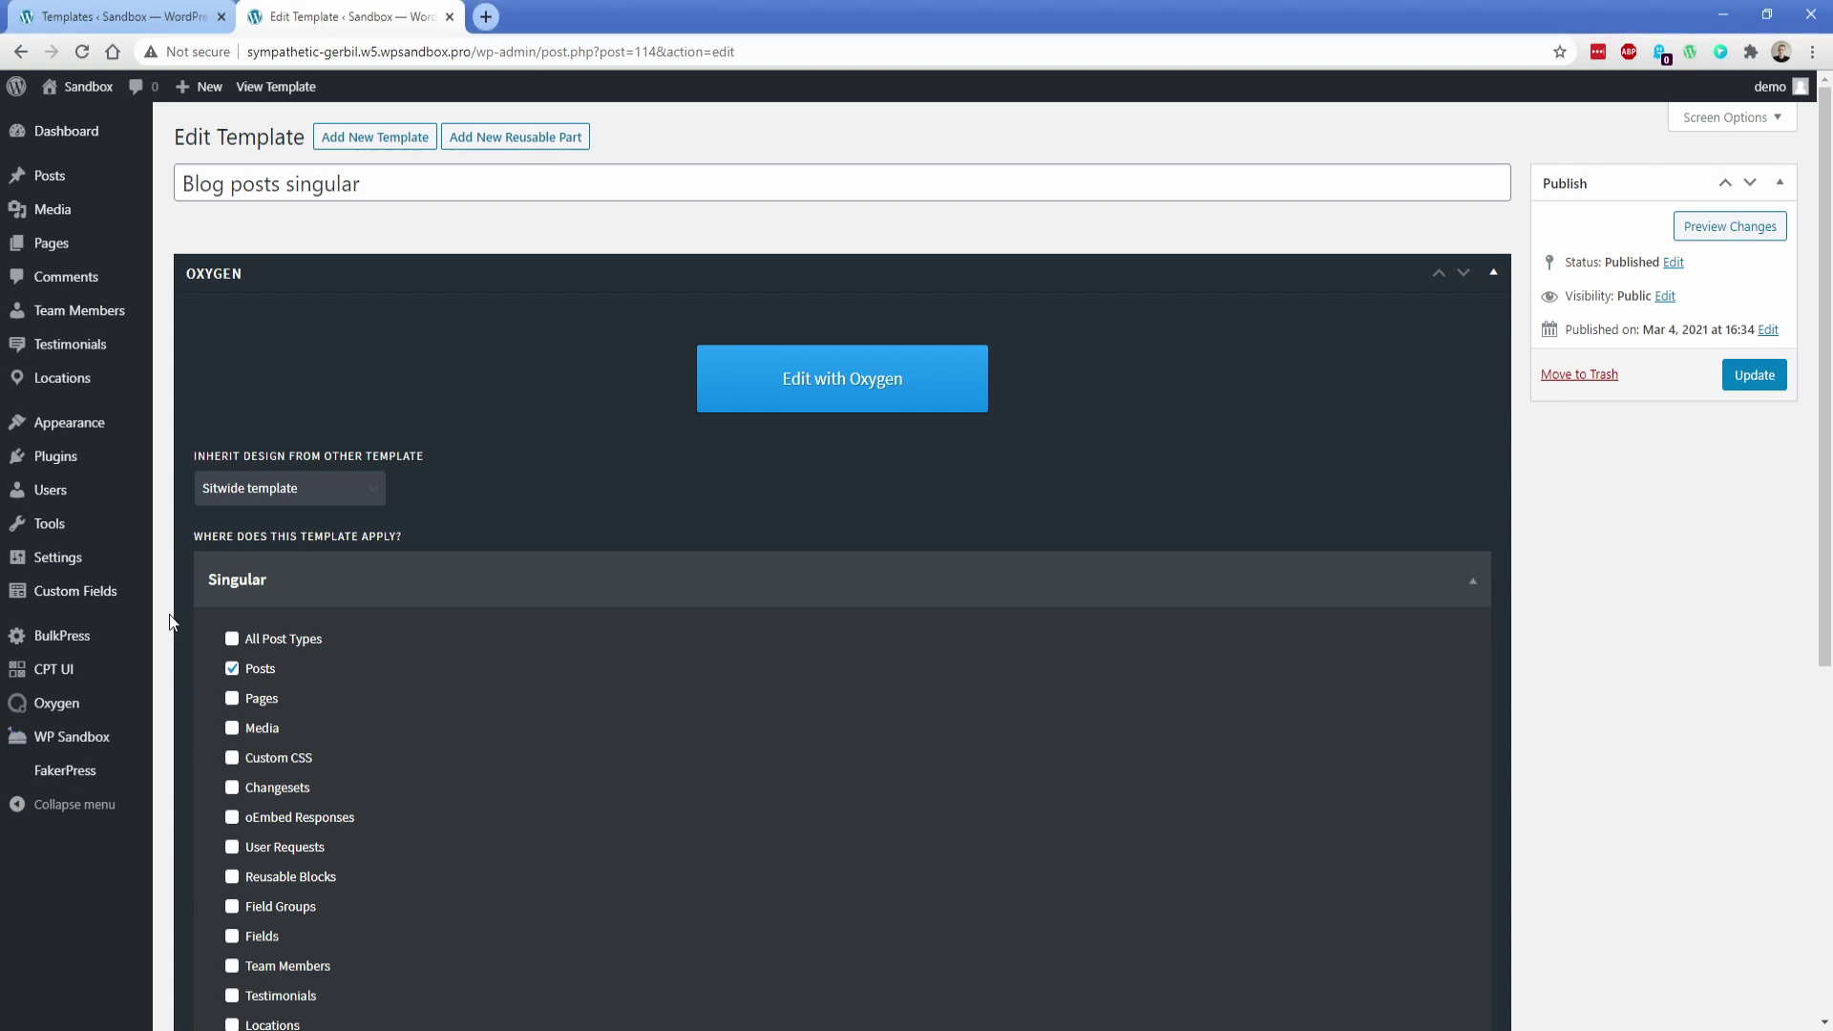
pyautogui.click(401, 140)
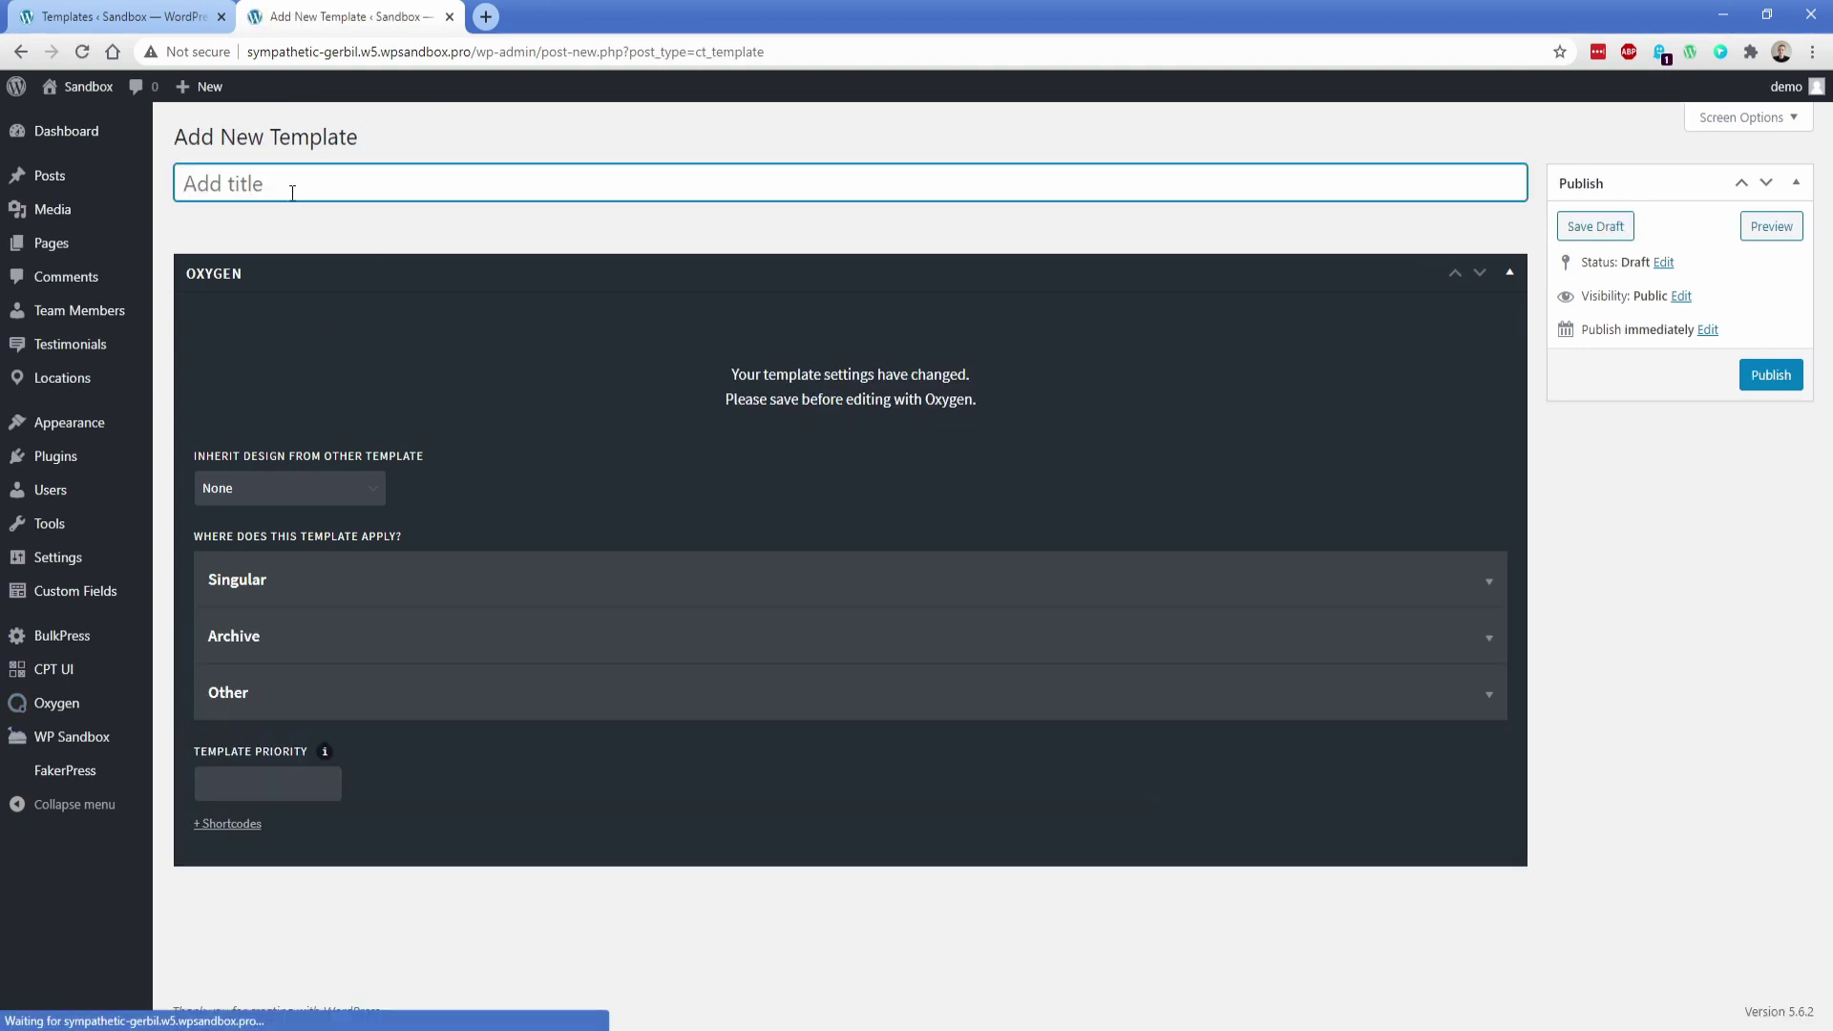
# Publish a Testimonials Singular template inheriting Sitwide template for single testimonials
pyautogui.write('Testimonials Singular')
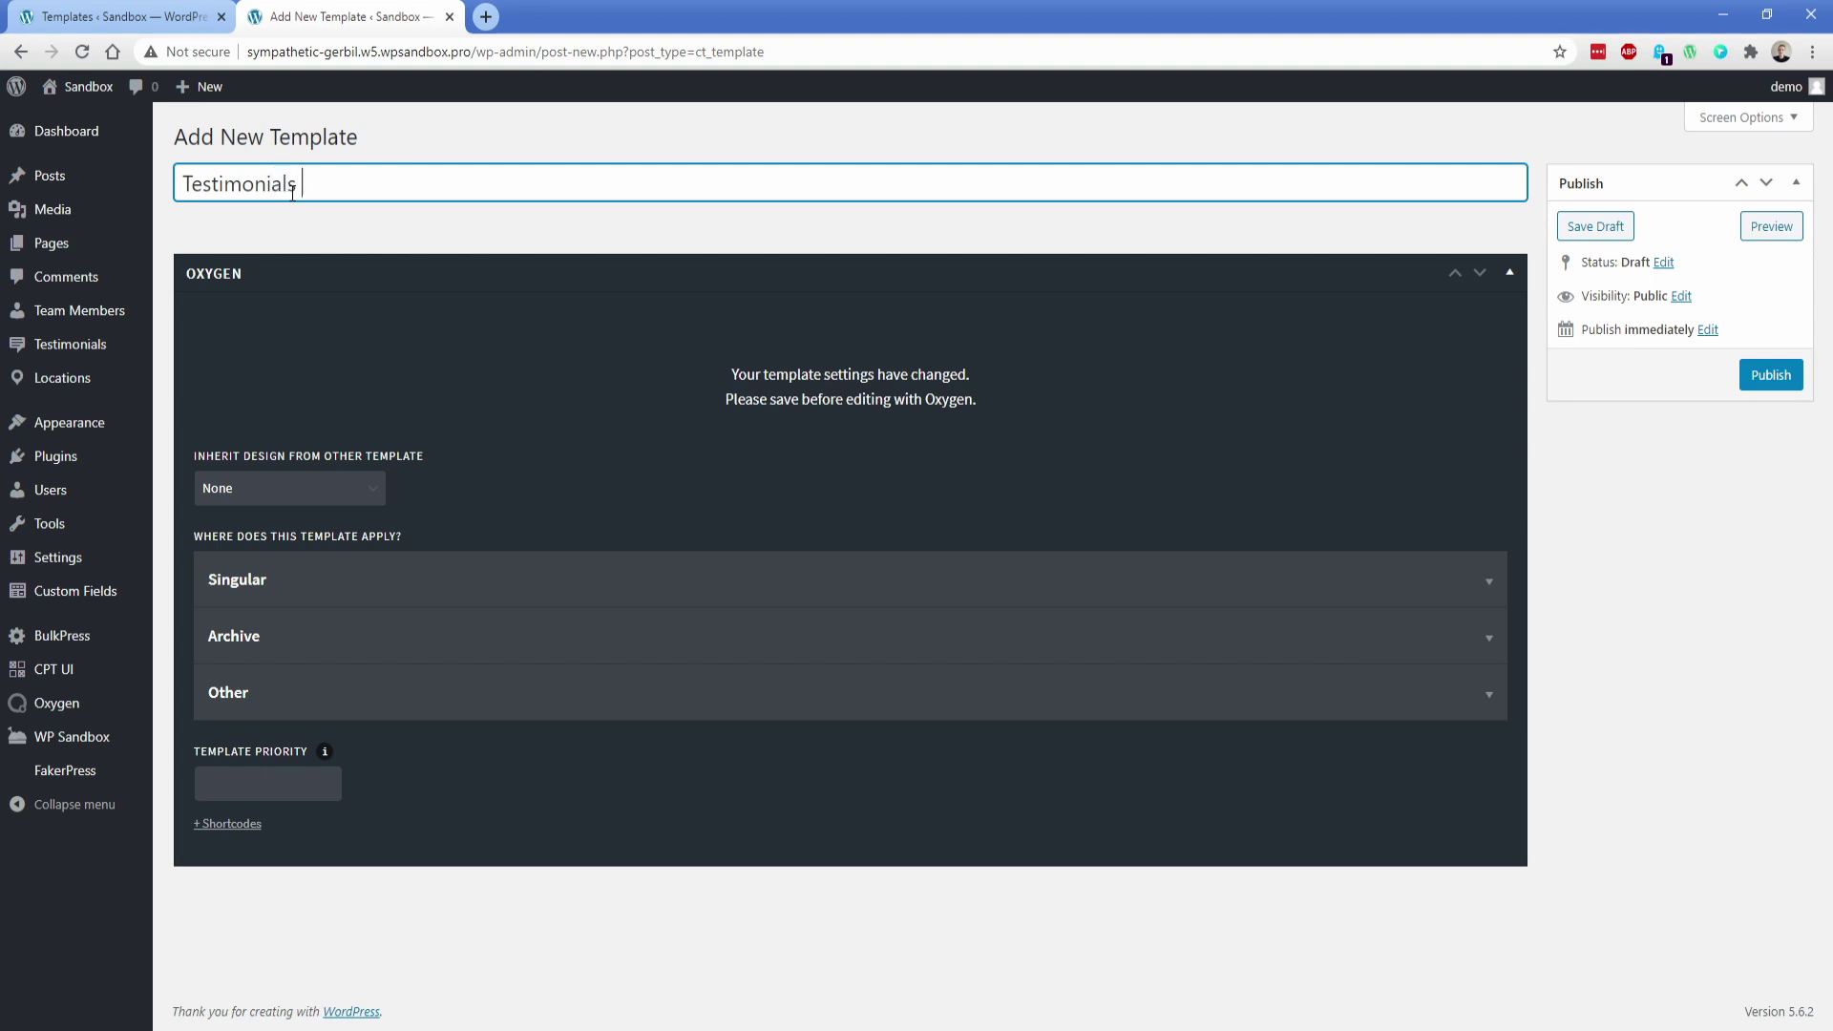
pyautogui.click(290, 497)
pyautogui.click(272, 532)
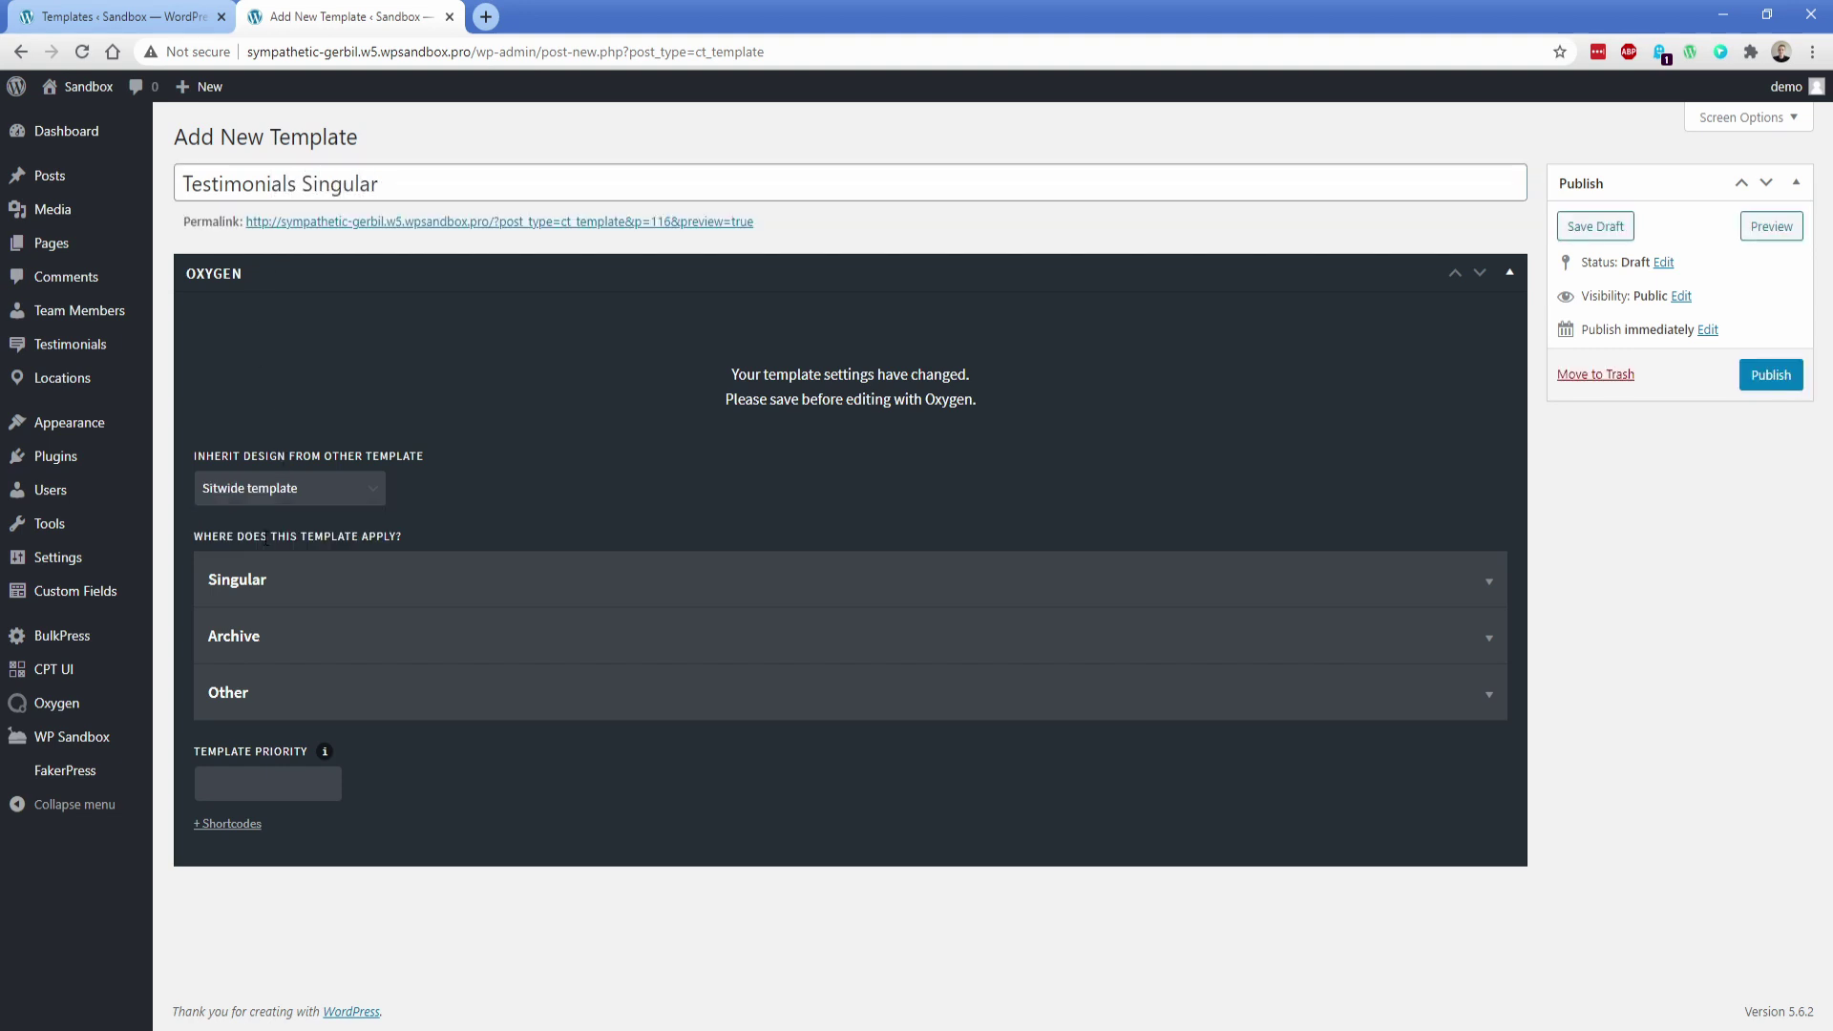
pyautogui.click(252, 582)
pyautogui.scroll(-2, 246, 630)
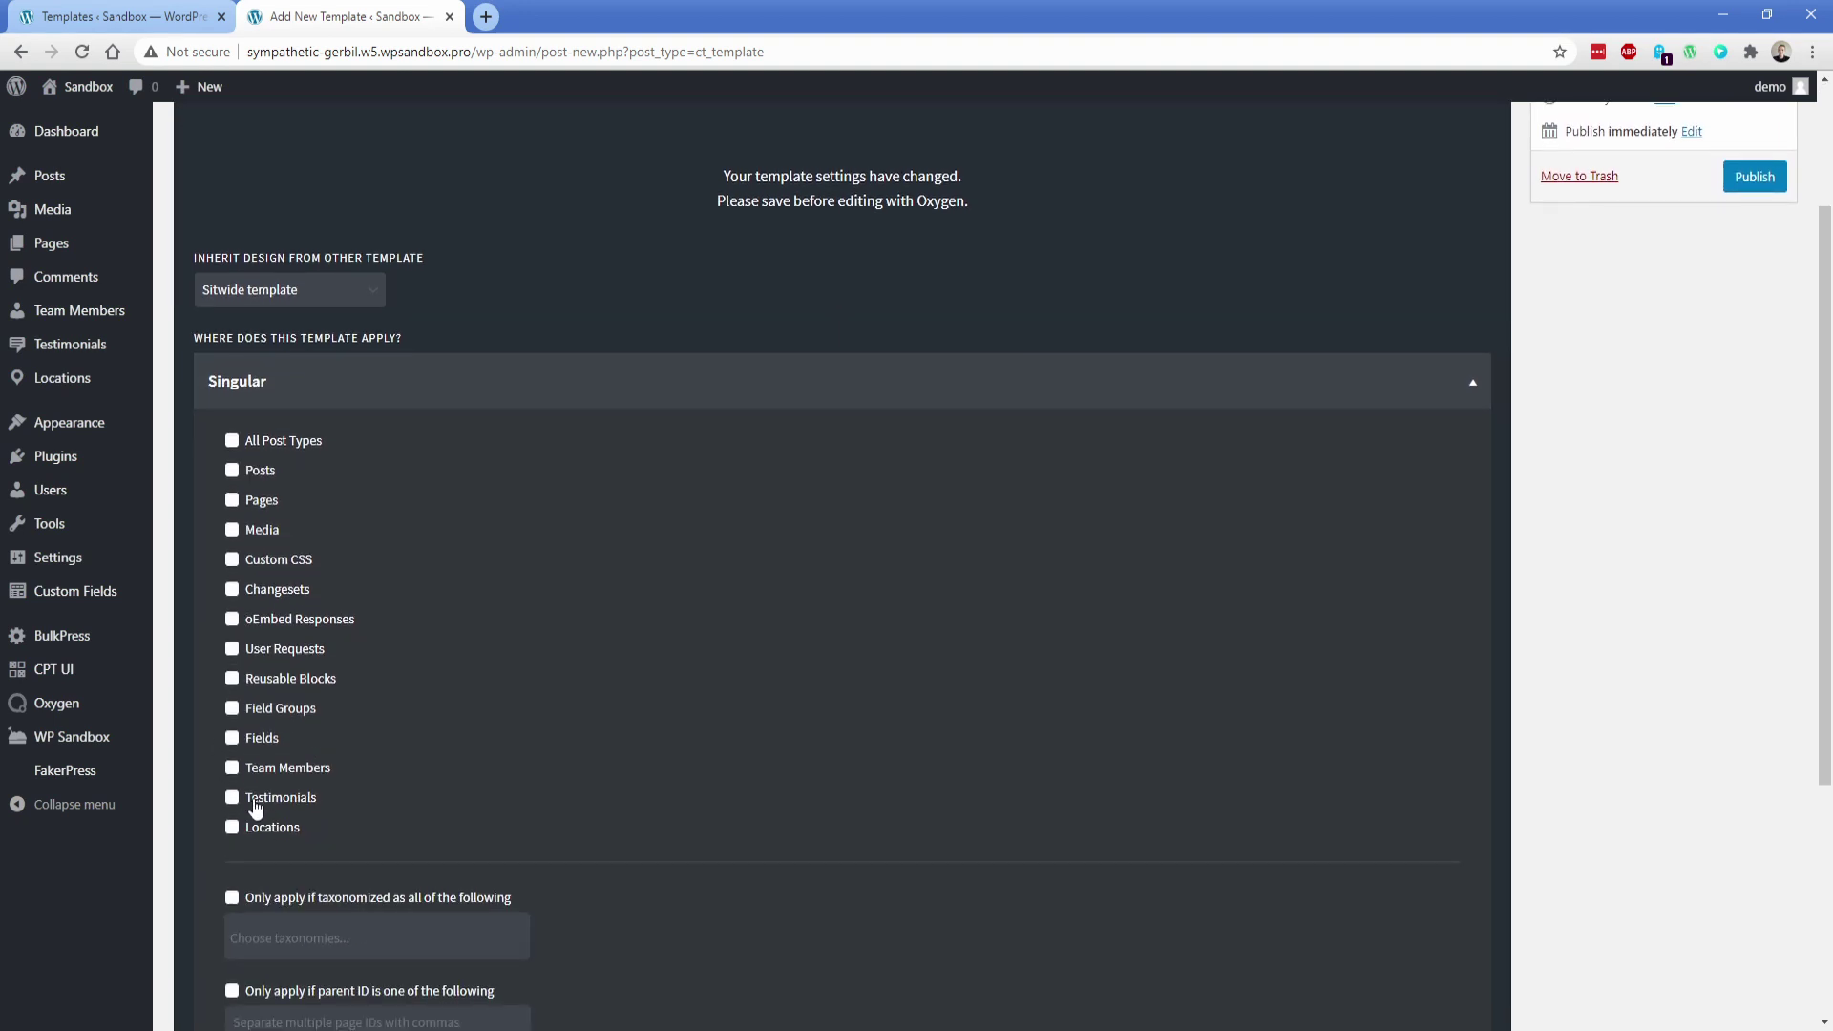
pyautogui.scroll(2, 1374, 634)
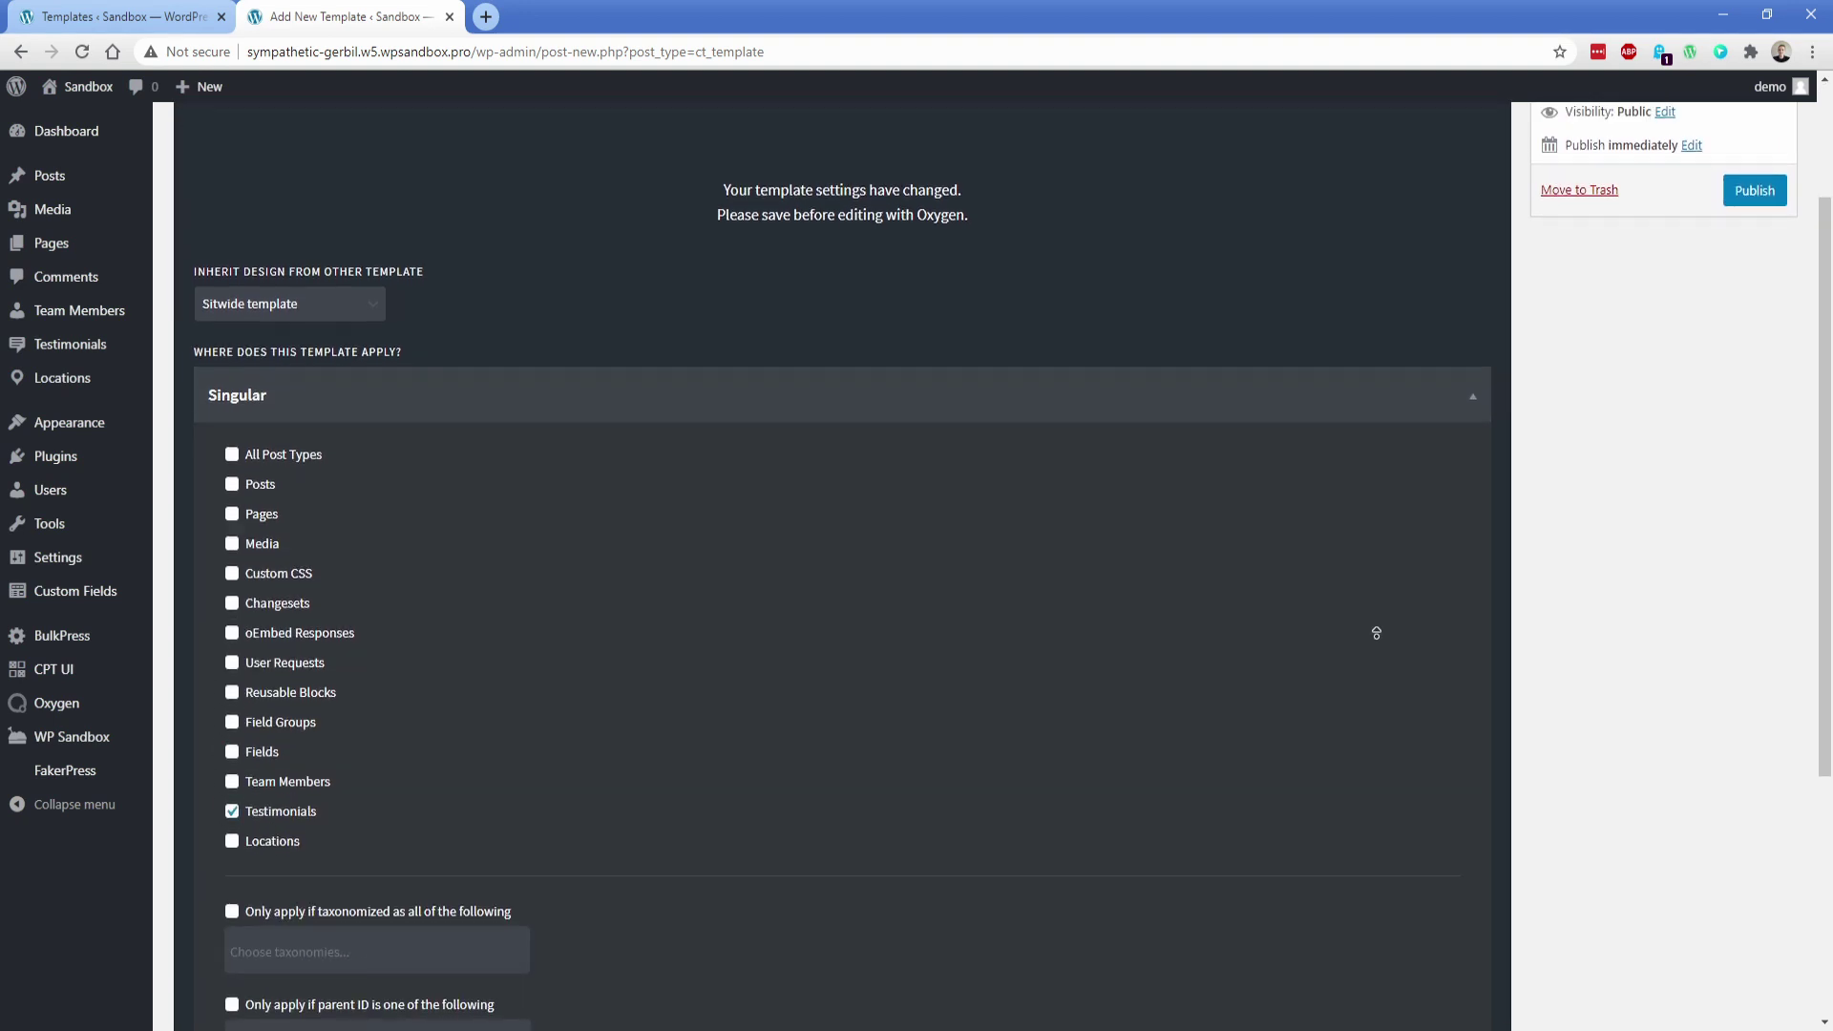
pyautogui.click(1755, 374)
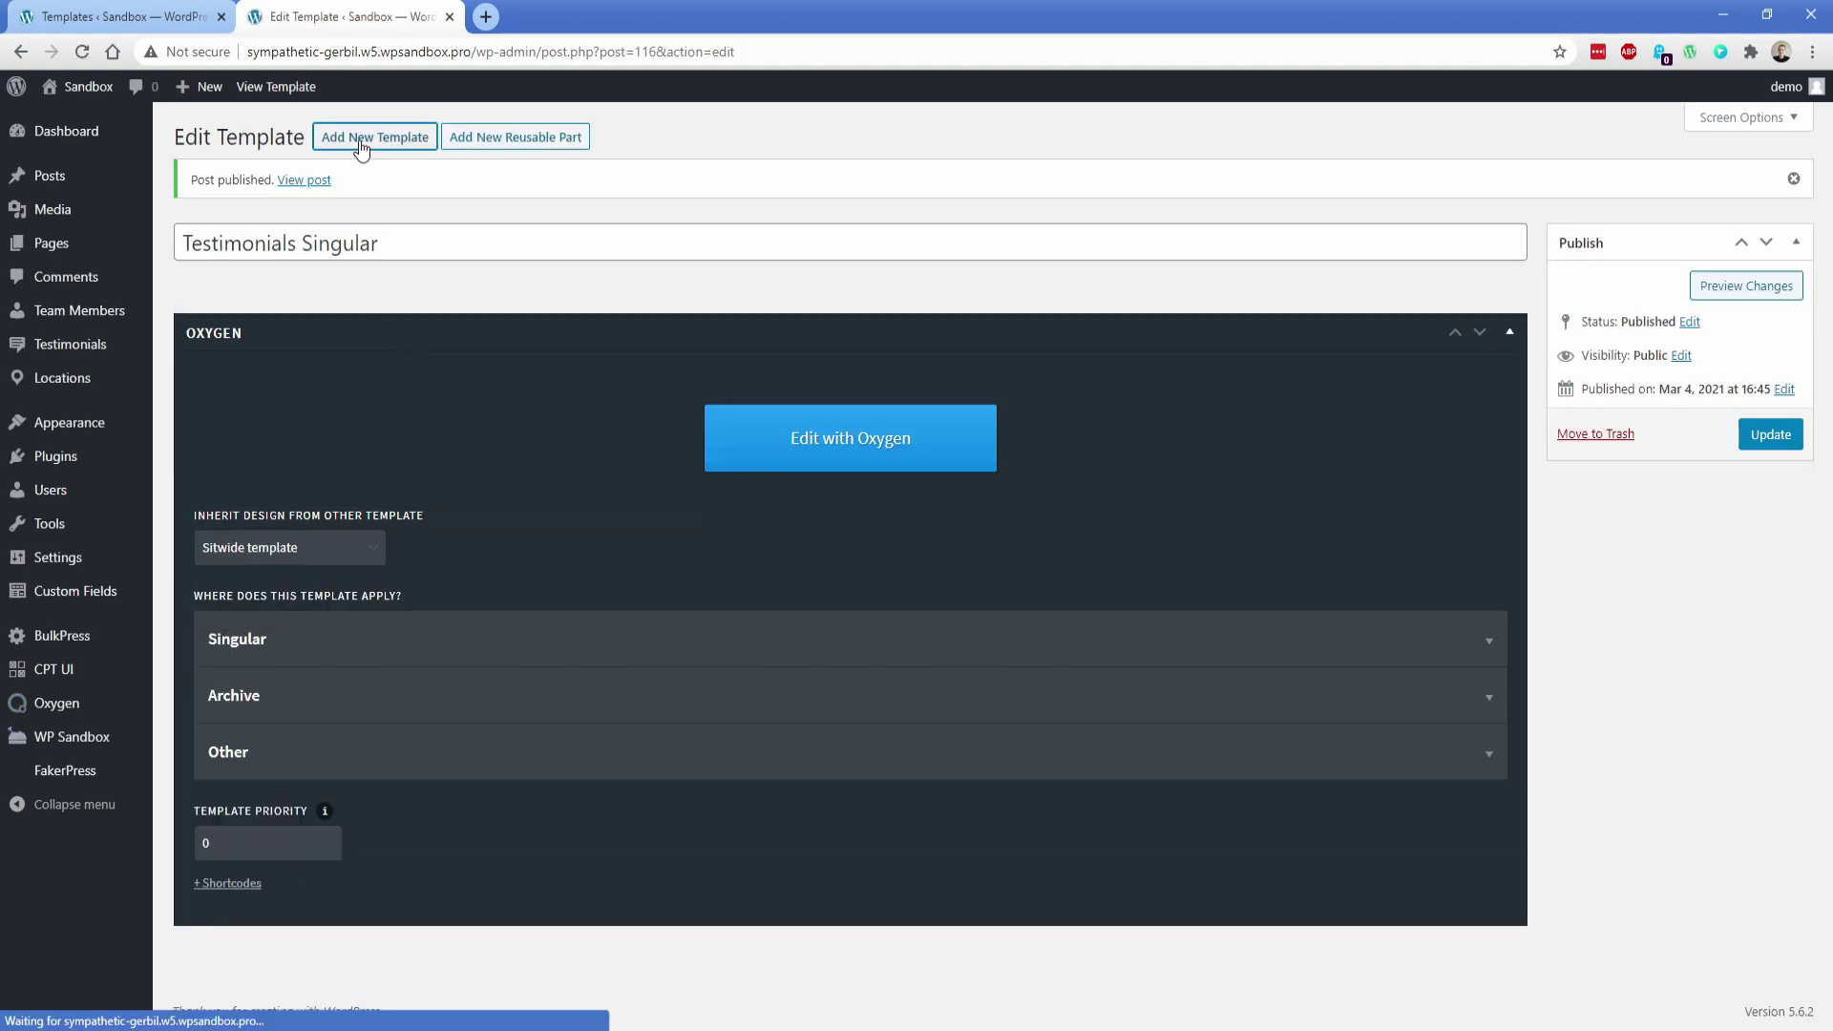
# Create a Testimonials Archive template inheriting Sitwide template for the testimonials post type archive
pyautogui.click(361, 144)
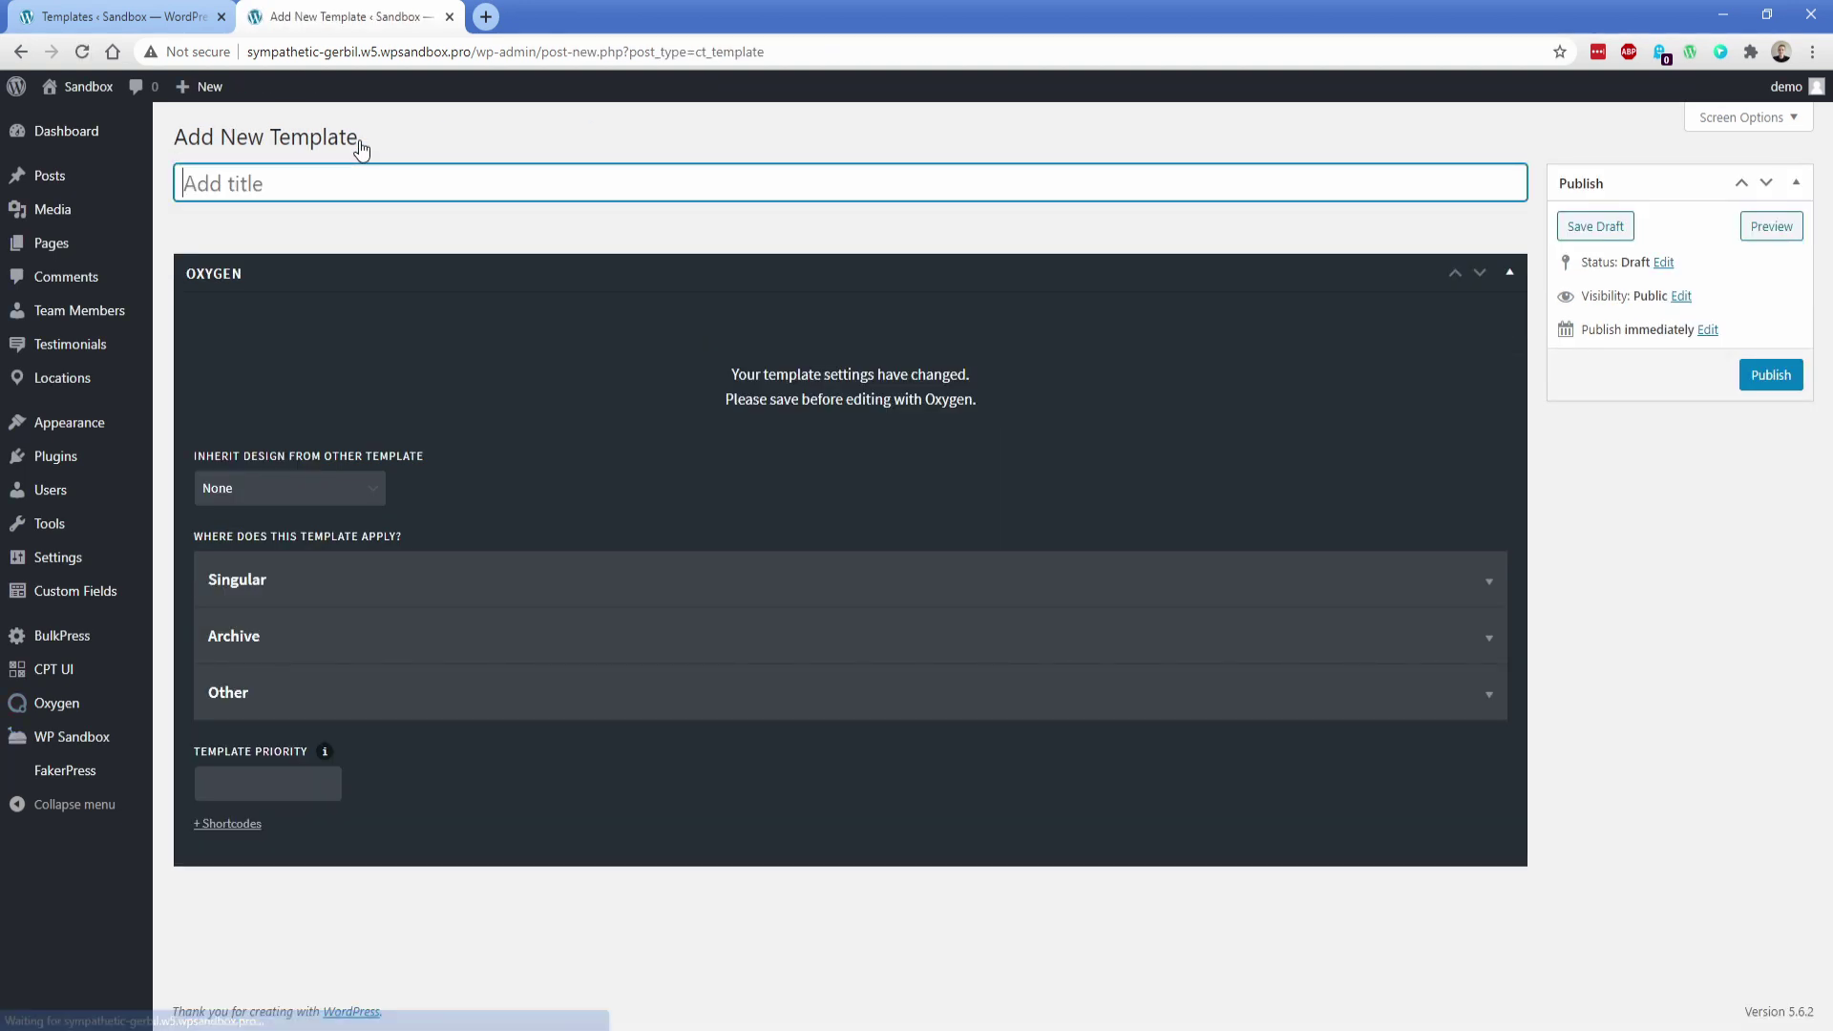
pyautogui.write('Testimonials Archive')
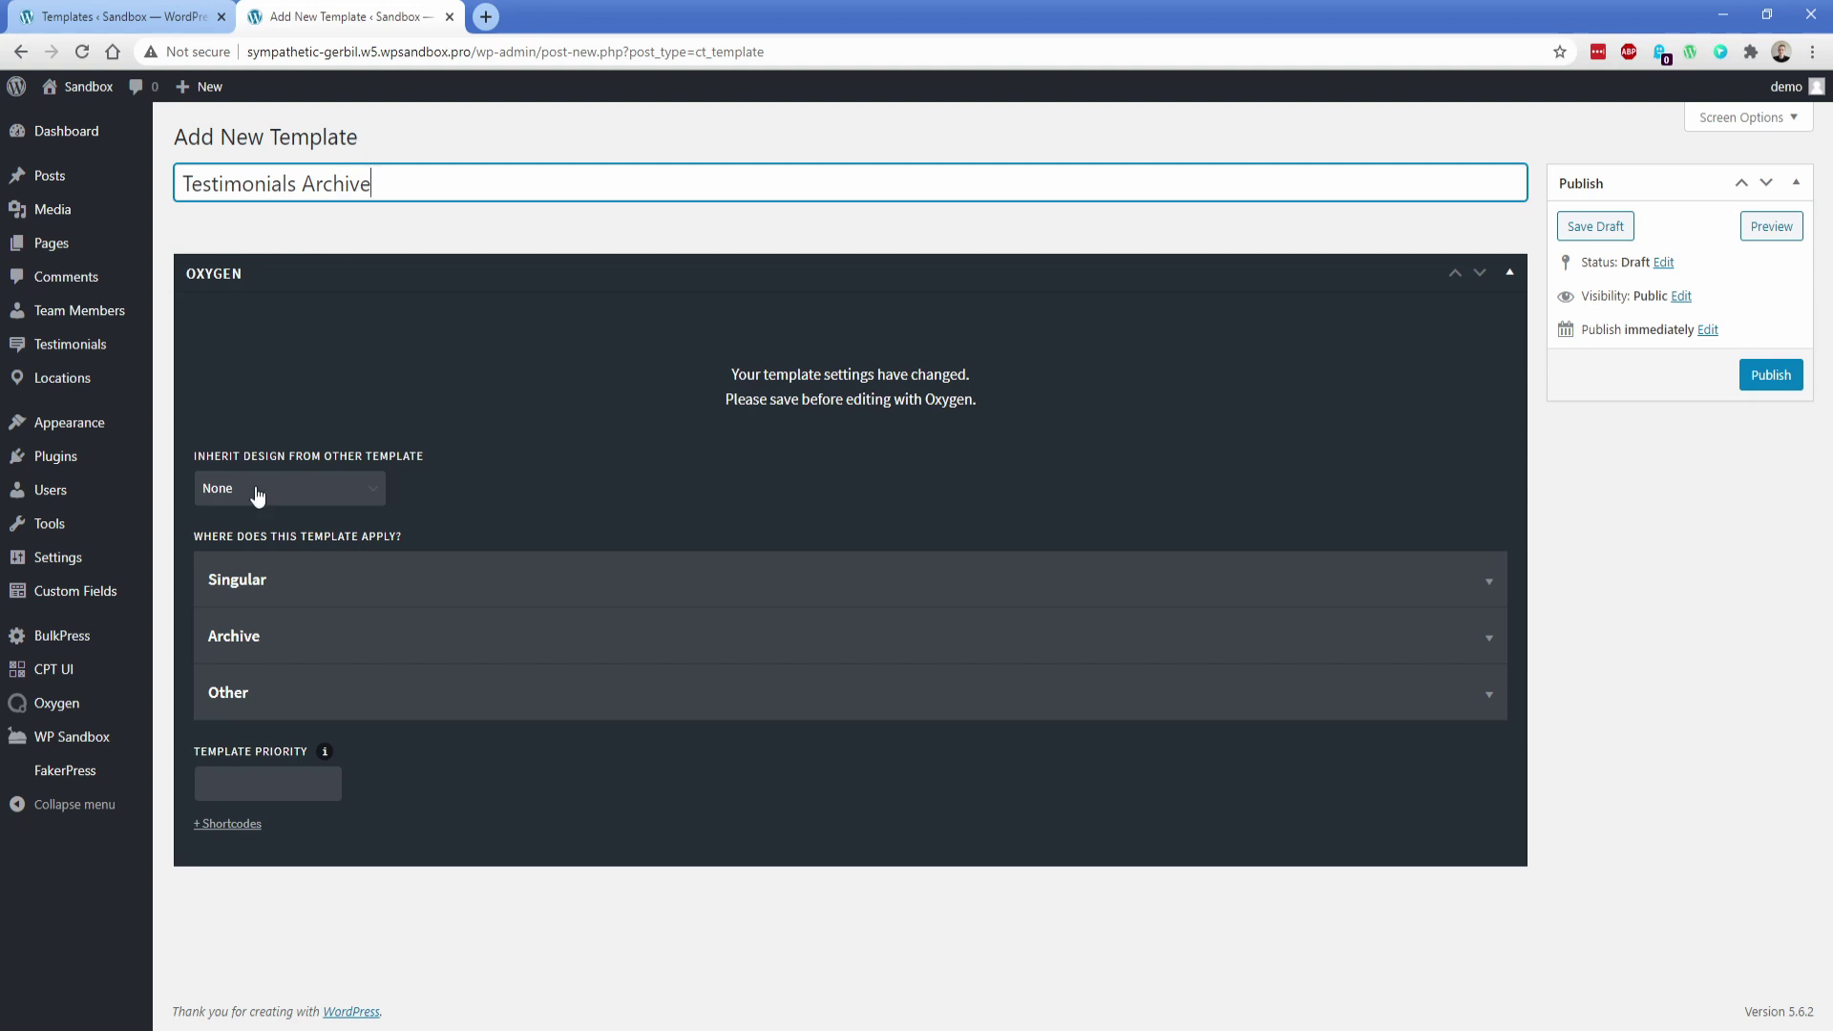
pyautogui.click(257, 494)
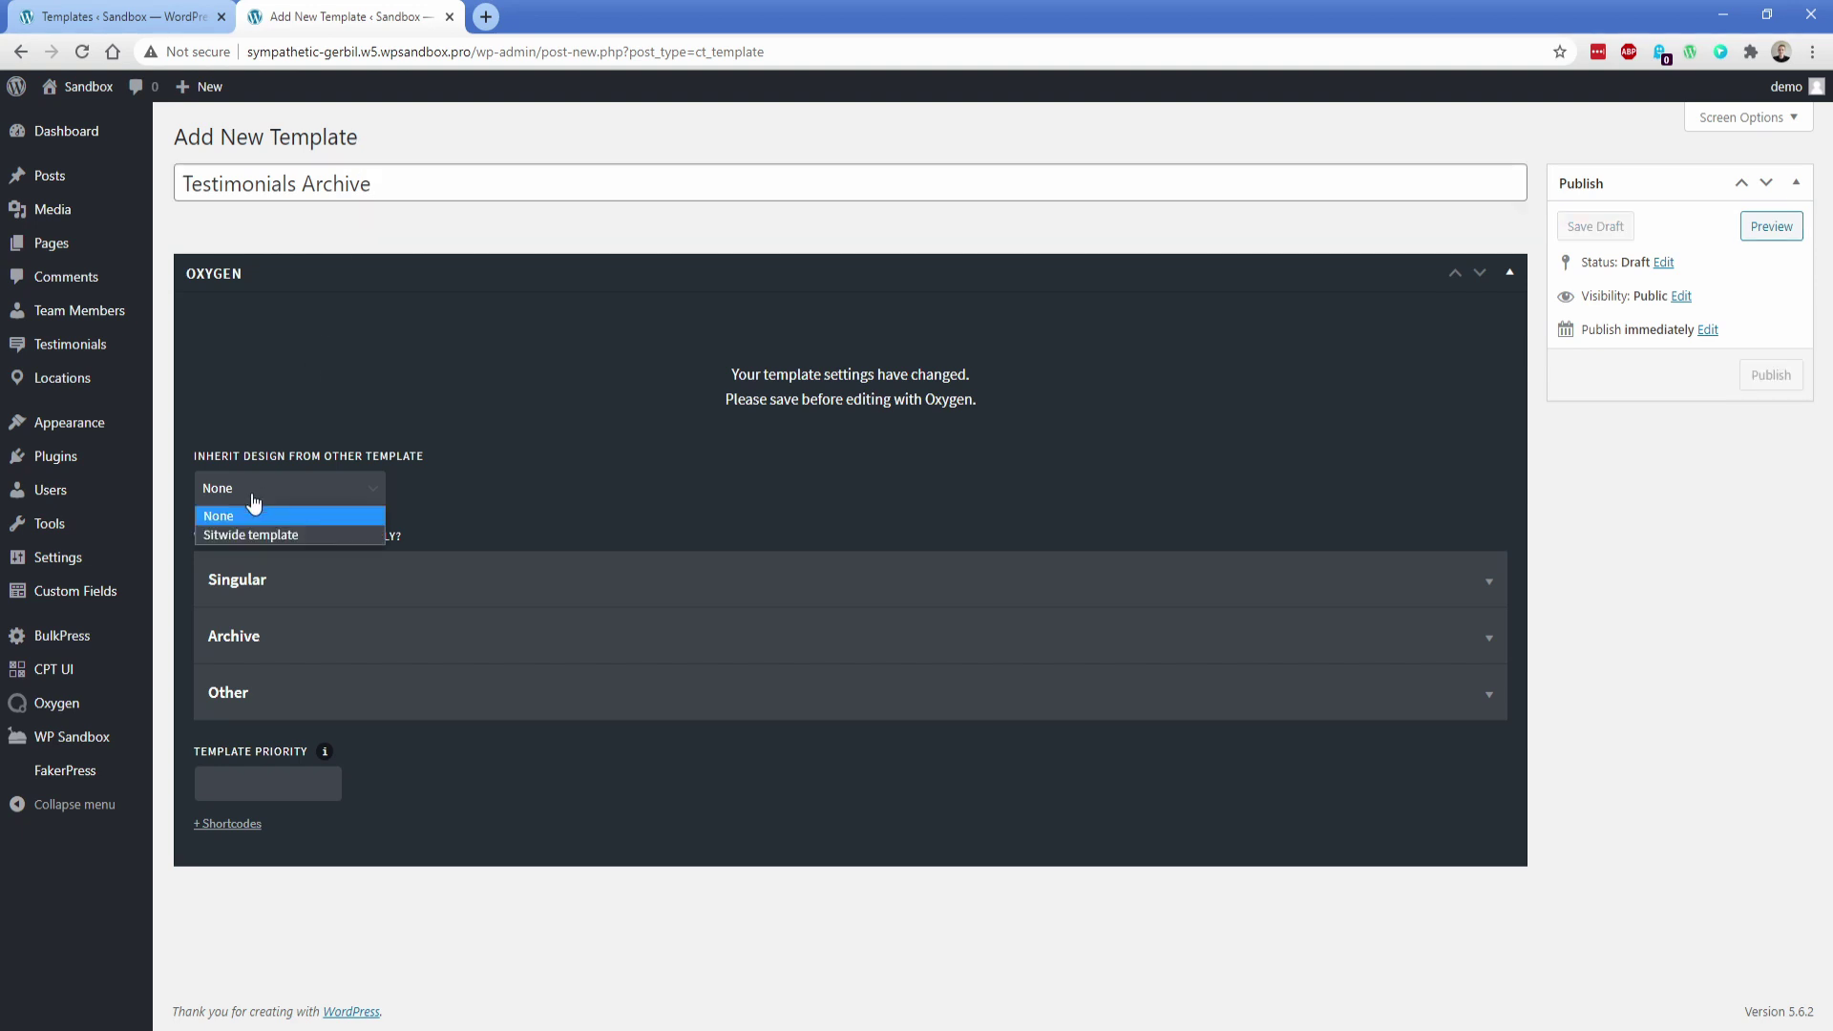
pyautogui.click(252, 531)
pyautogui.click(255, 657)
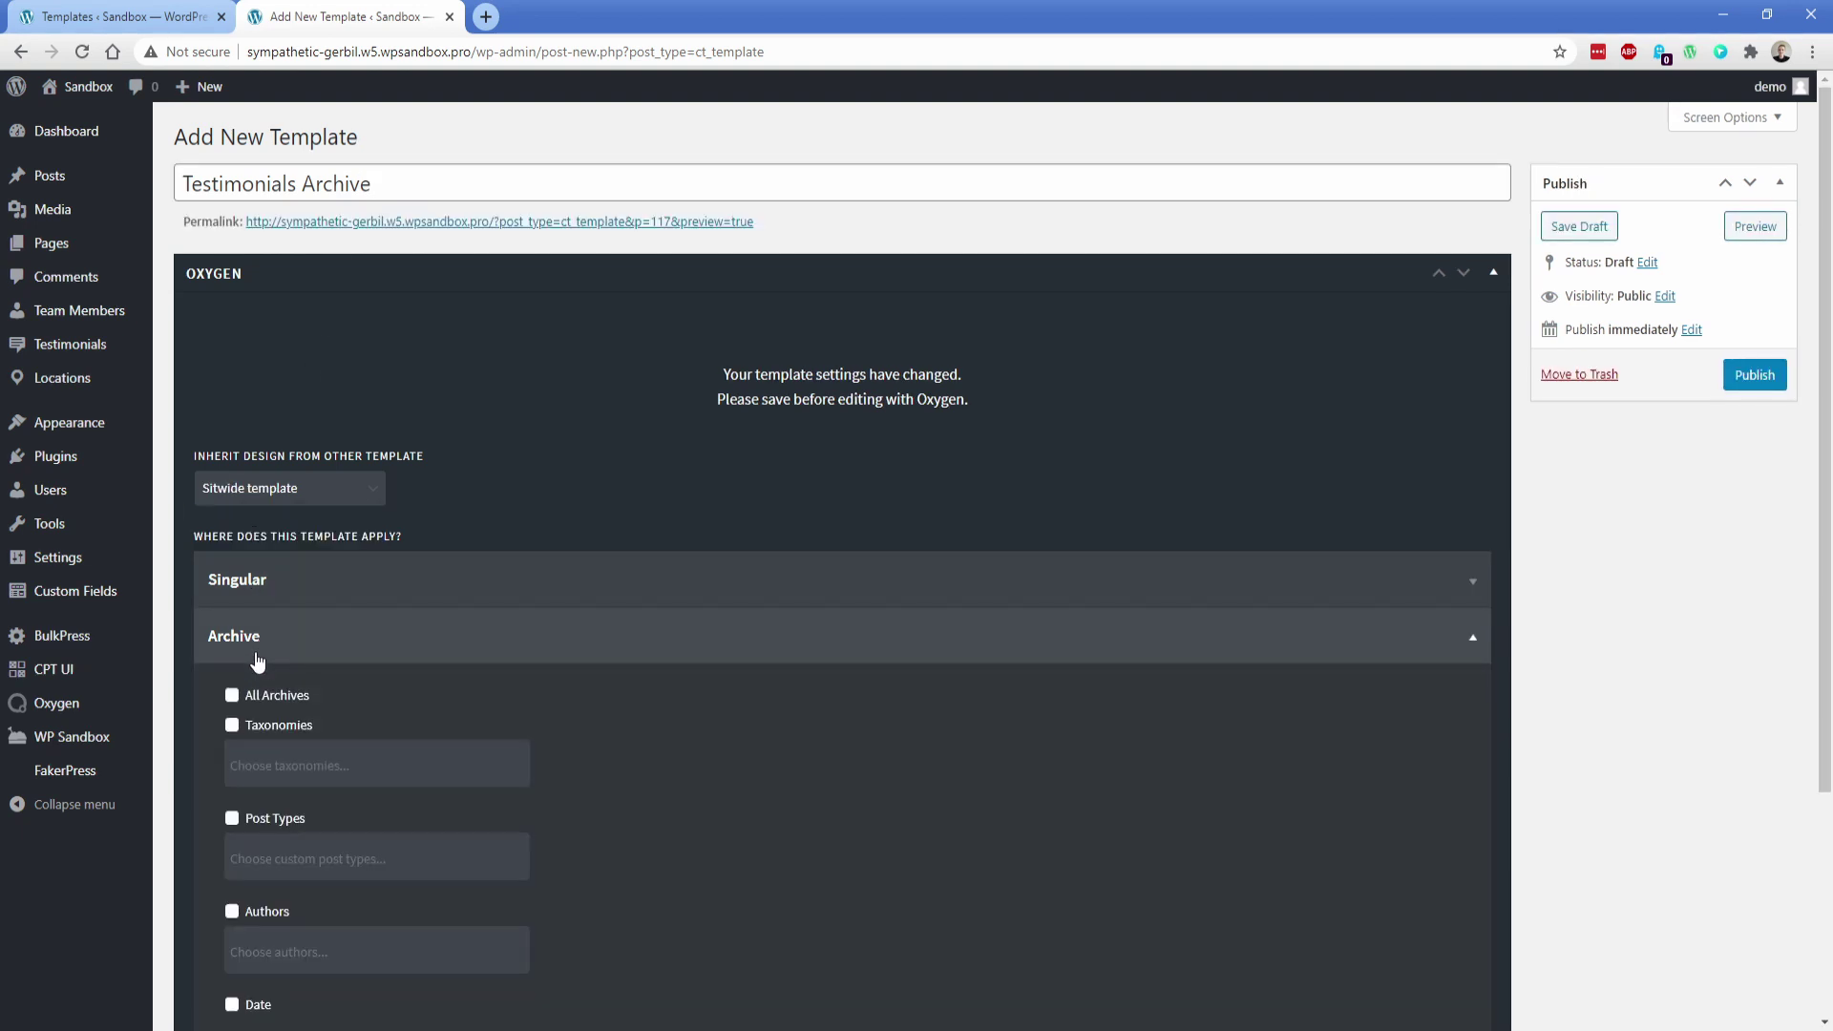
pyautogui.click(232, 818)
pyautogui.scroll(-1, 205, 793)
pyautogui.scroll(-1, 206, 793)
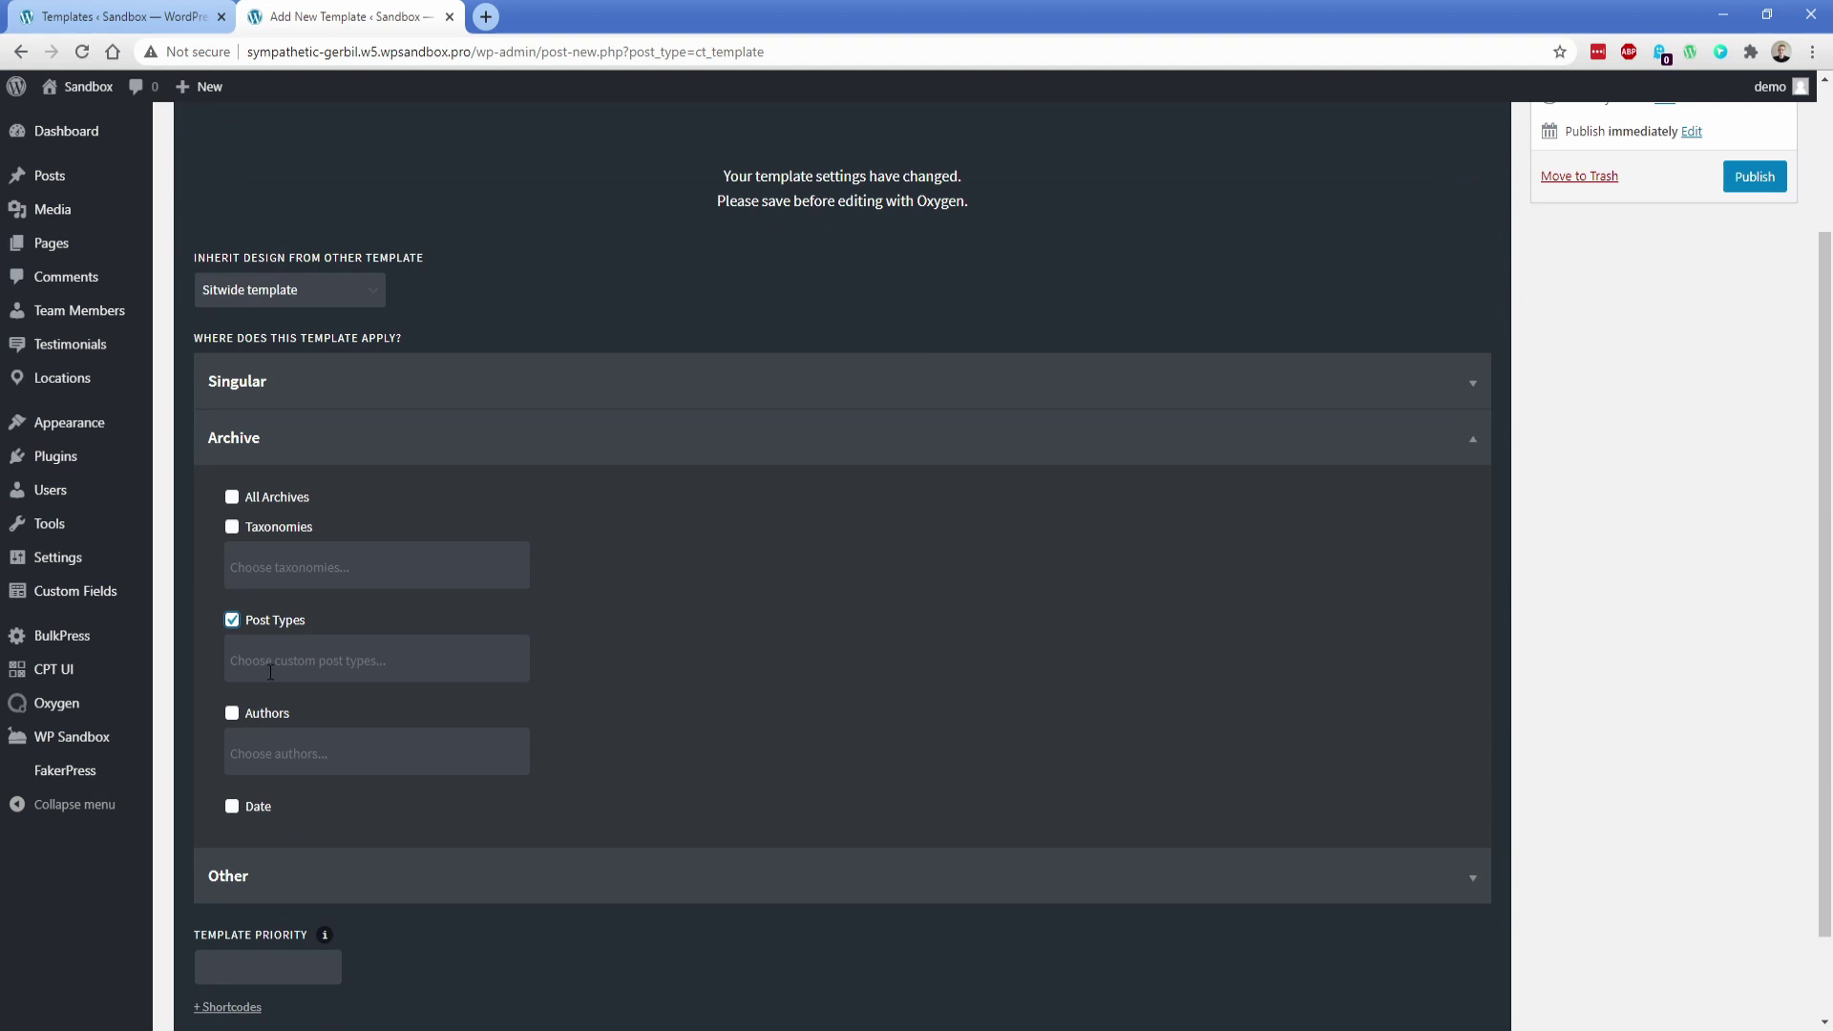
pyautogui.click(271, 663)
pyautogui.write('test')
pyautogui.click(273, 698)
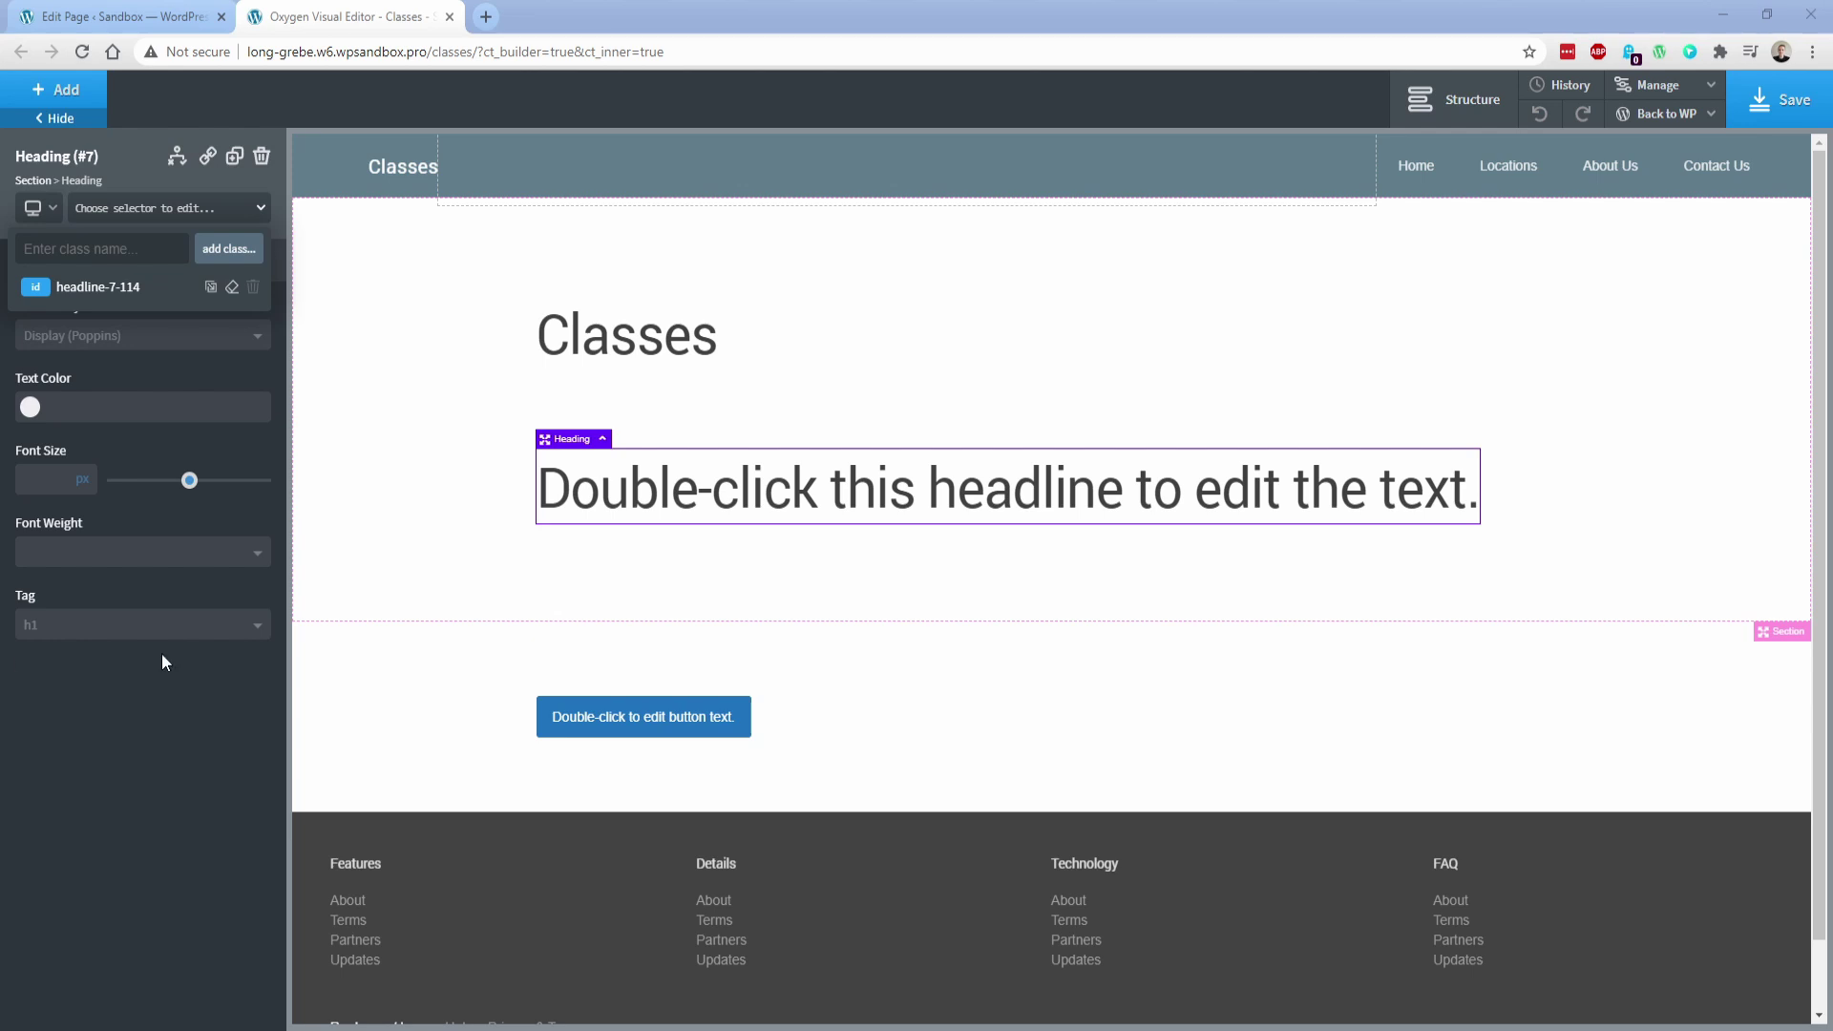
# Give the teal headline the ps-heading-h2 class and make it an h2
pyautogui.click(384, 528)
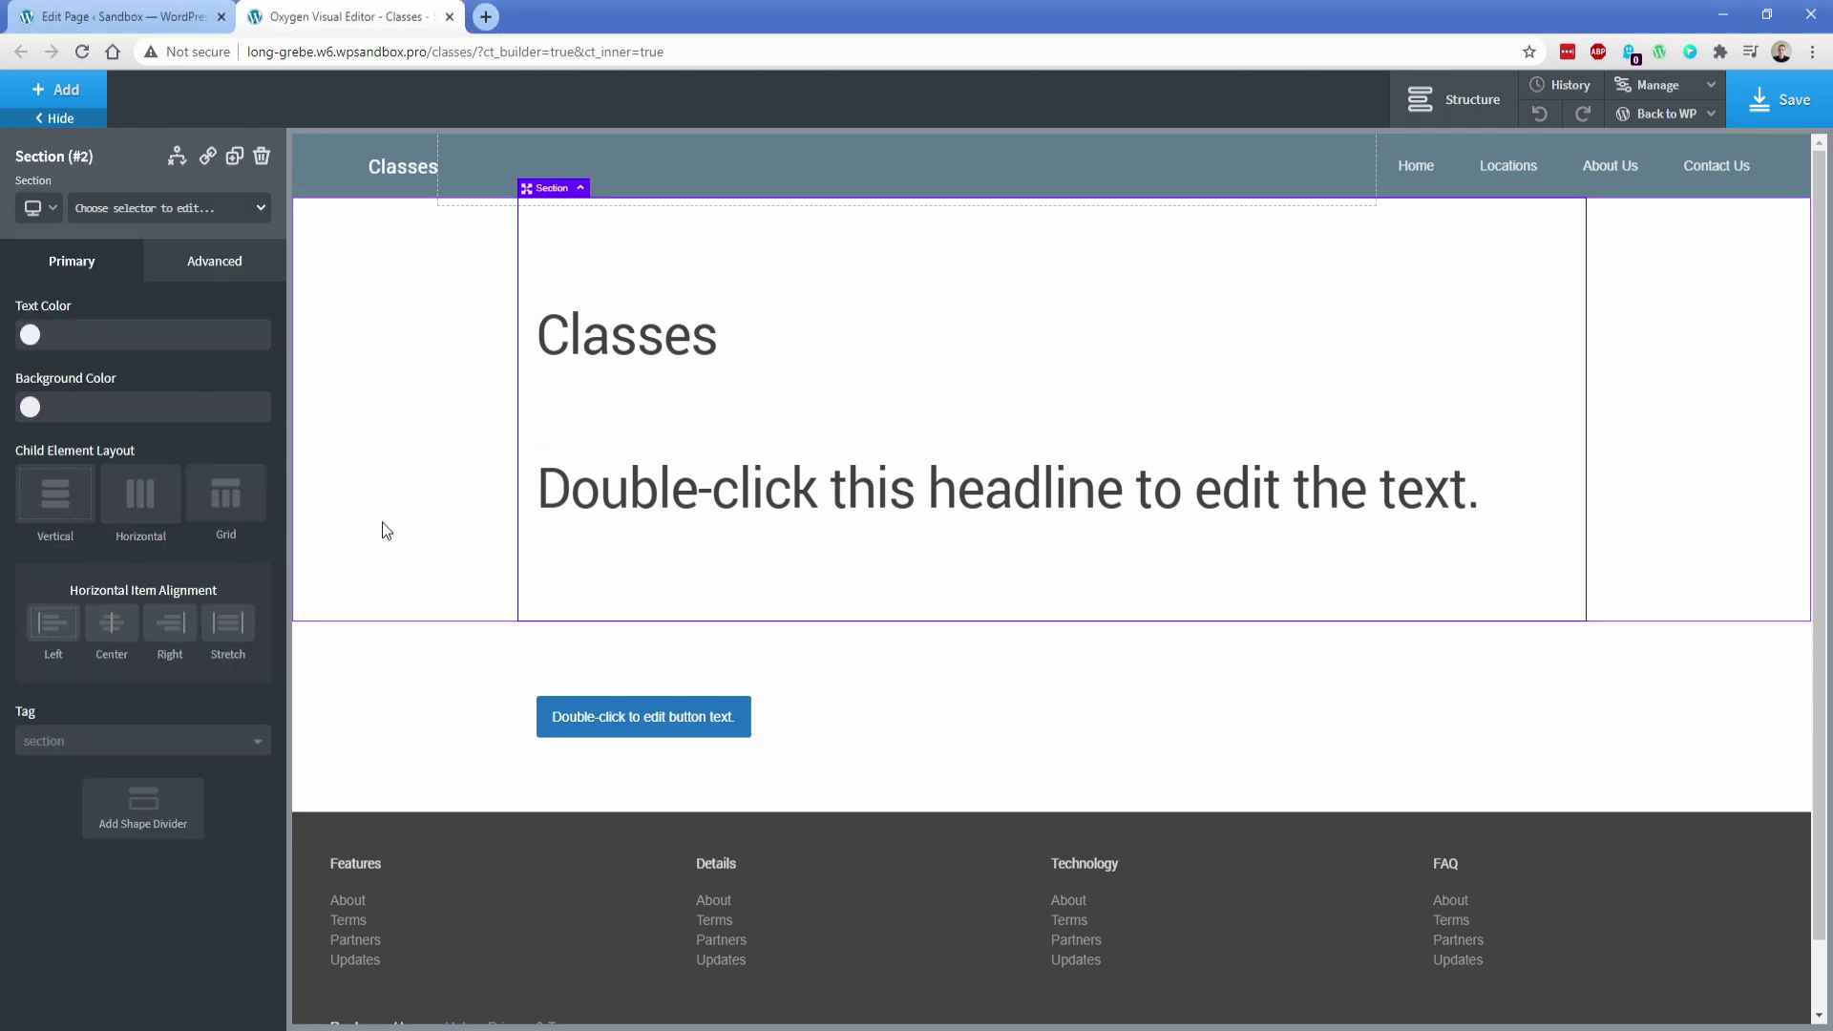
pyautogui.click(645, 489)
pyautogui.click(138, 203)
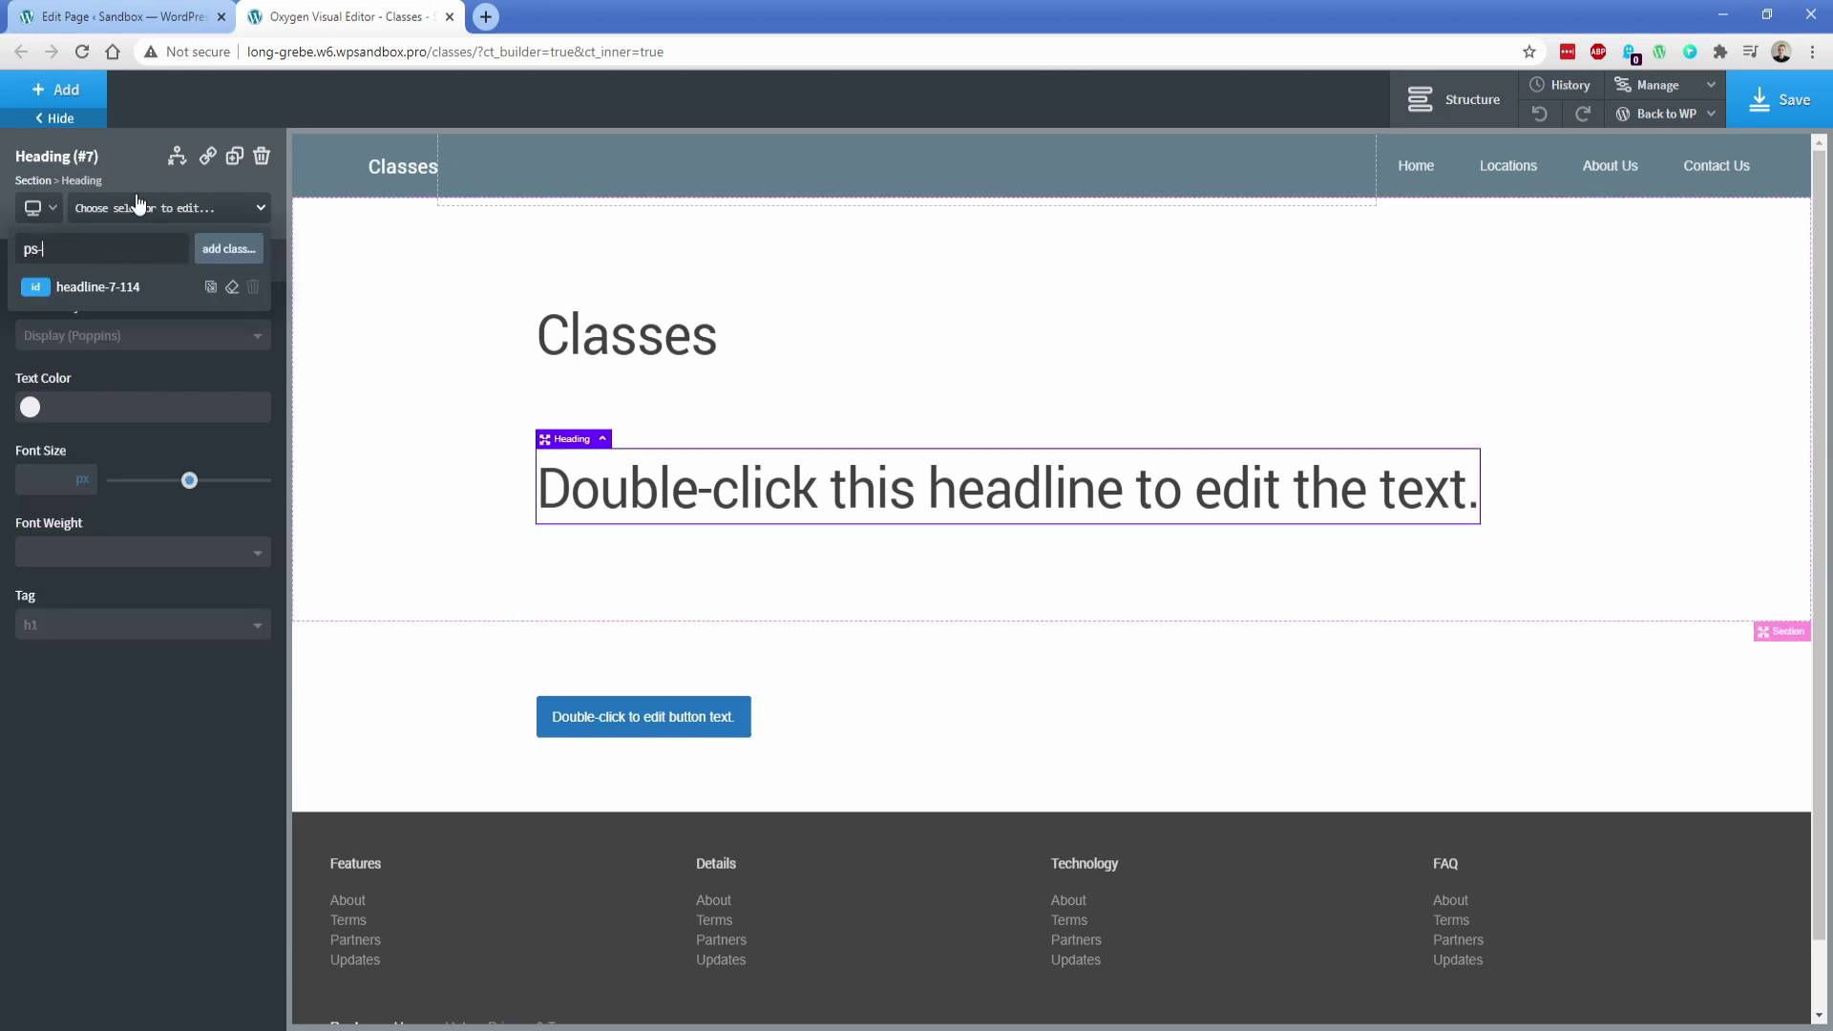
pyautogui.write('heading-h2')
pyautogui.press('Return')
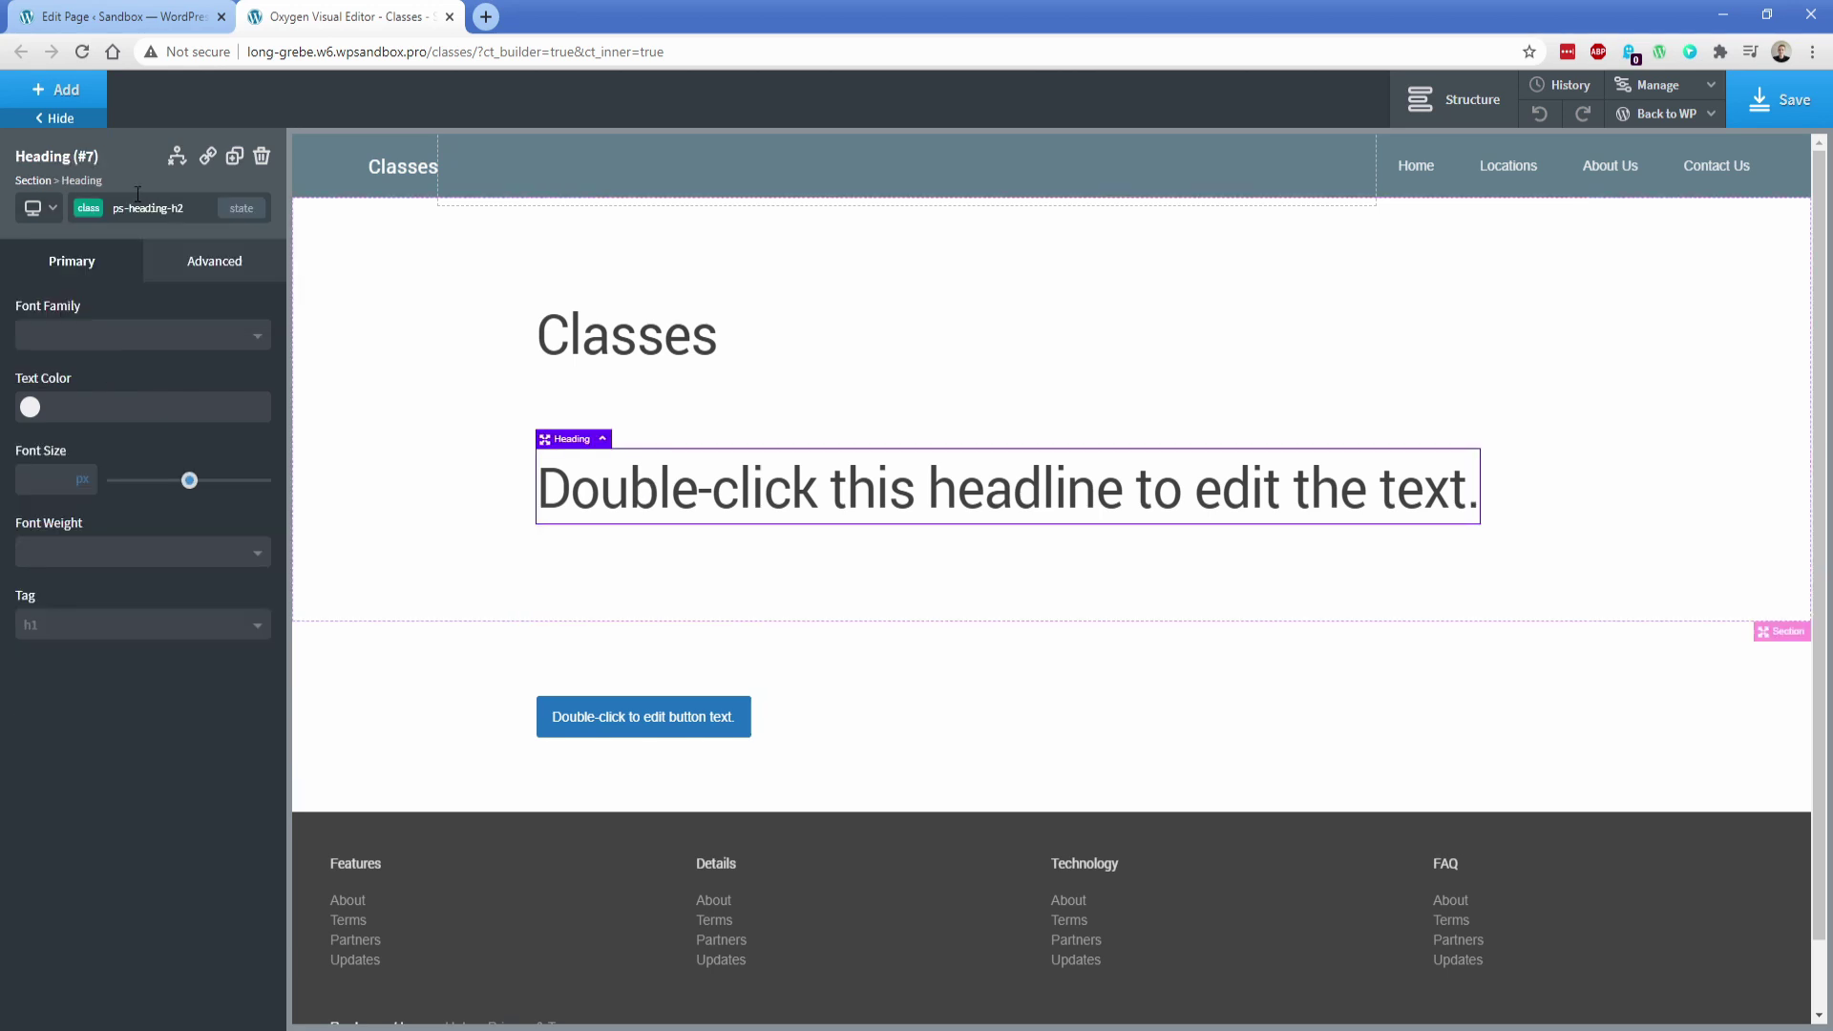
pyautogui.click(114, 626)
pyautogui.click(86, 685)
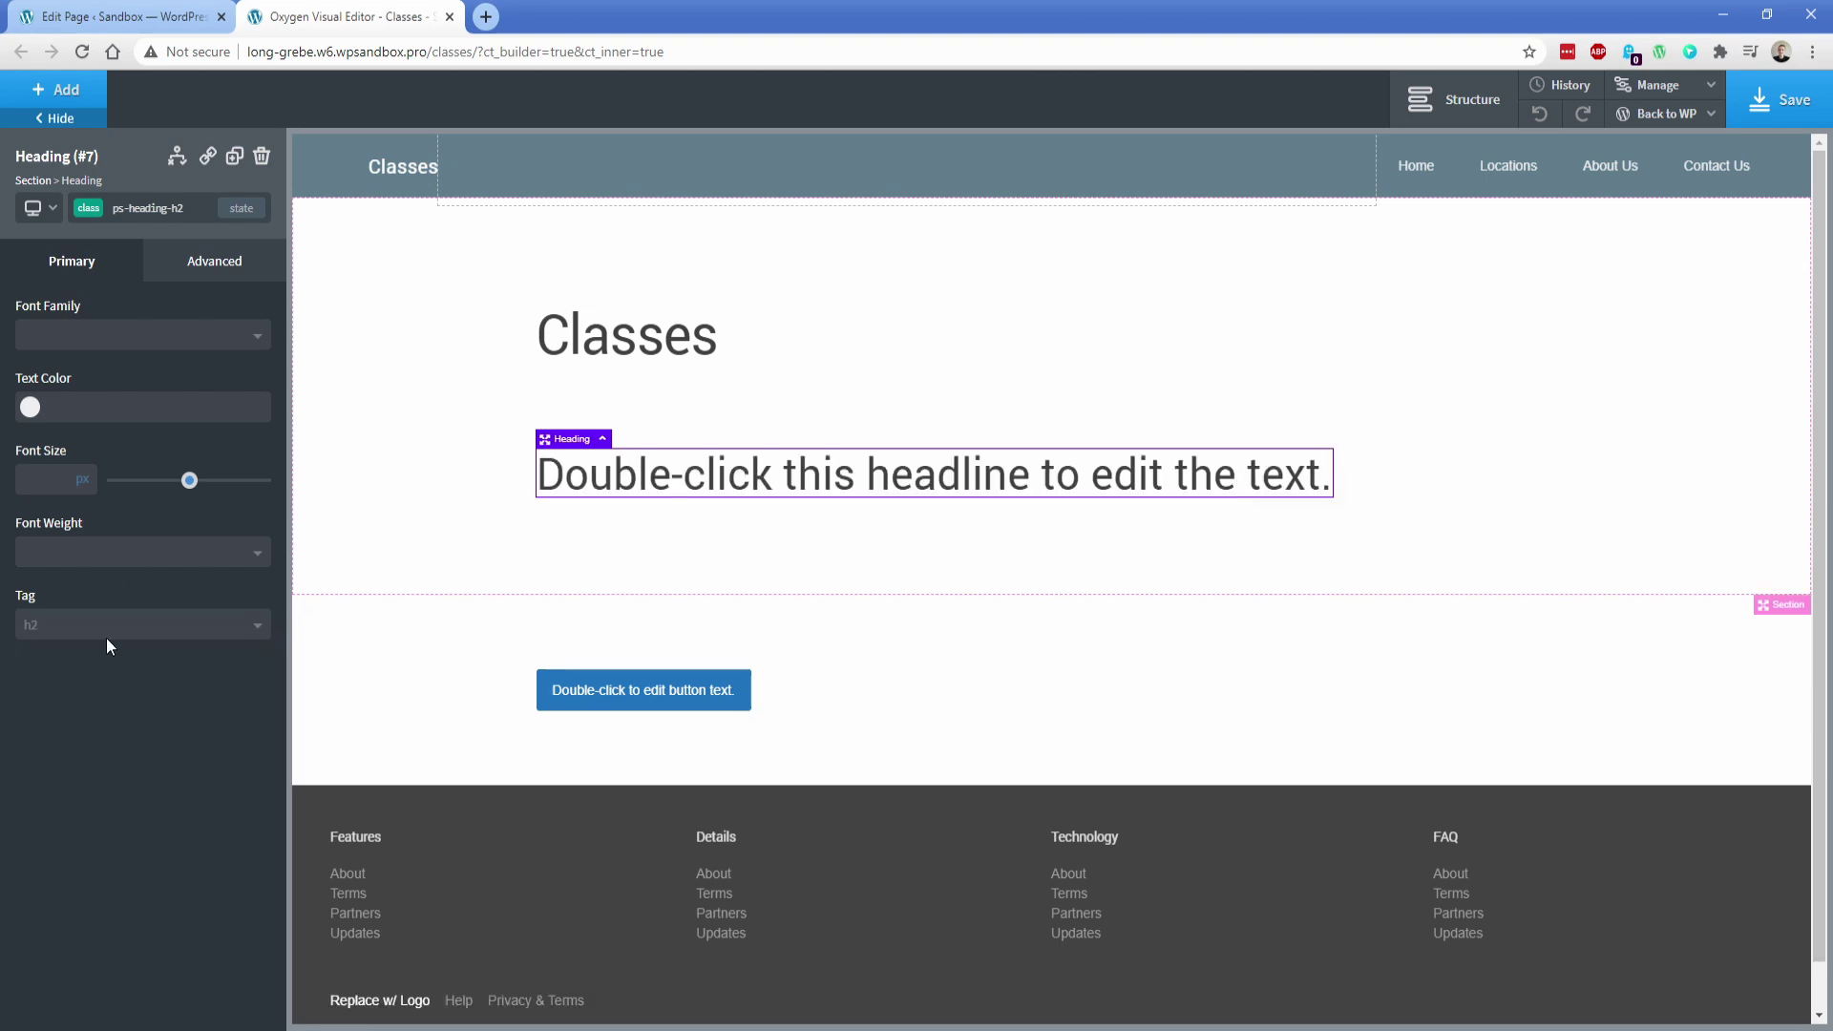
# Set the headline to 34 px in the Hover blue global colour, with a 25 px bottom margin
pyautogui.moveTo(190, 485); pyautogui.dragTo(168, 487)
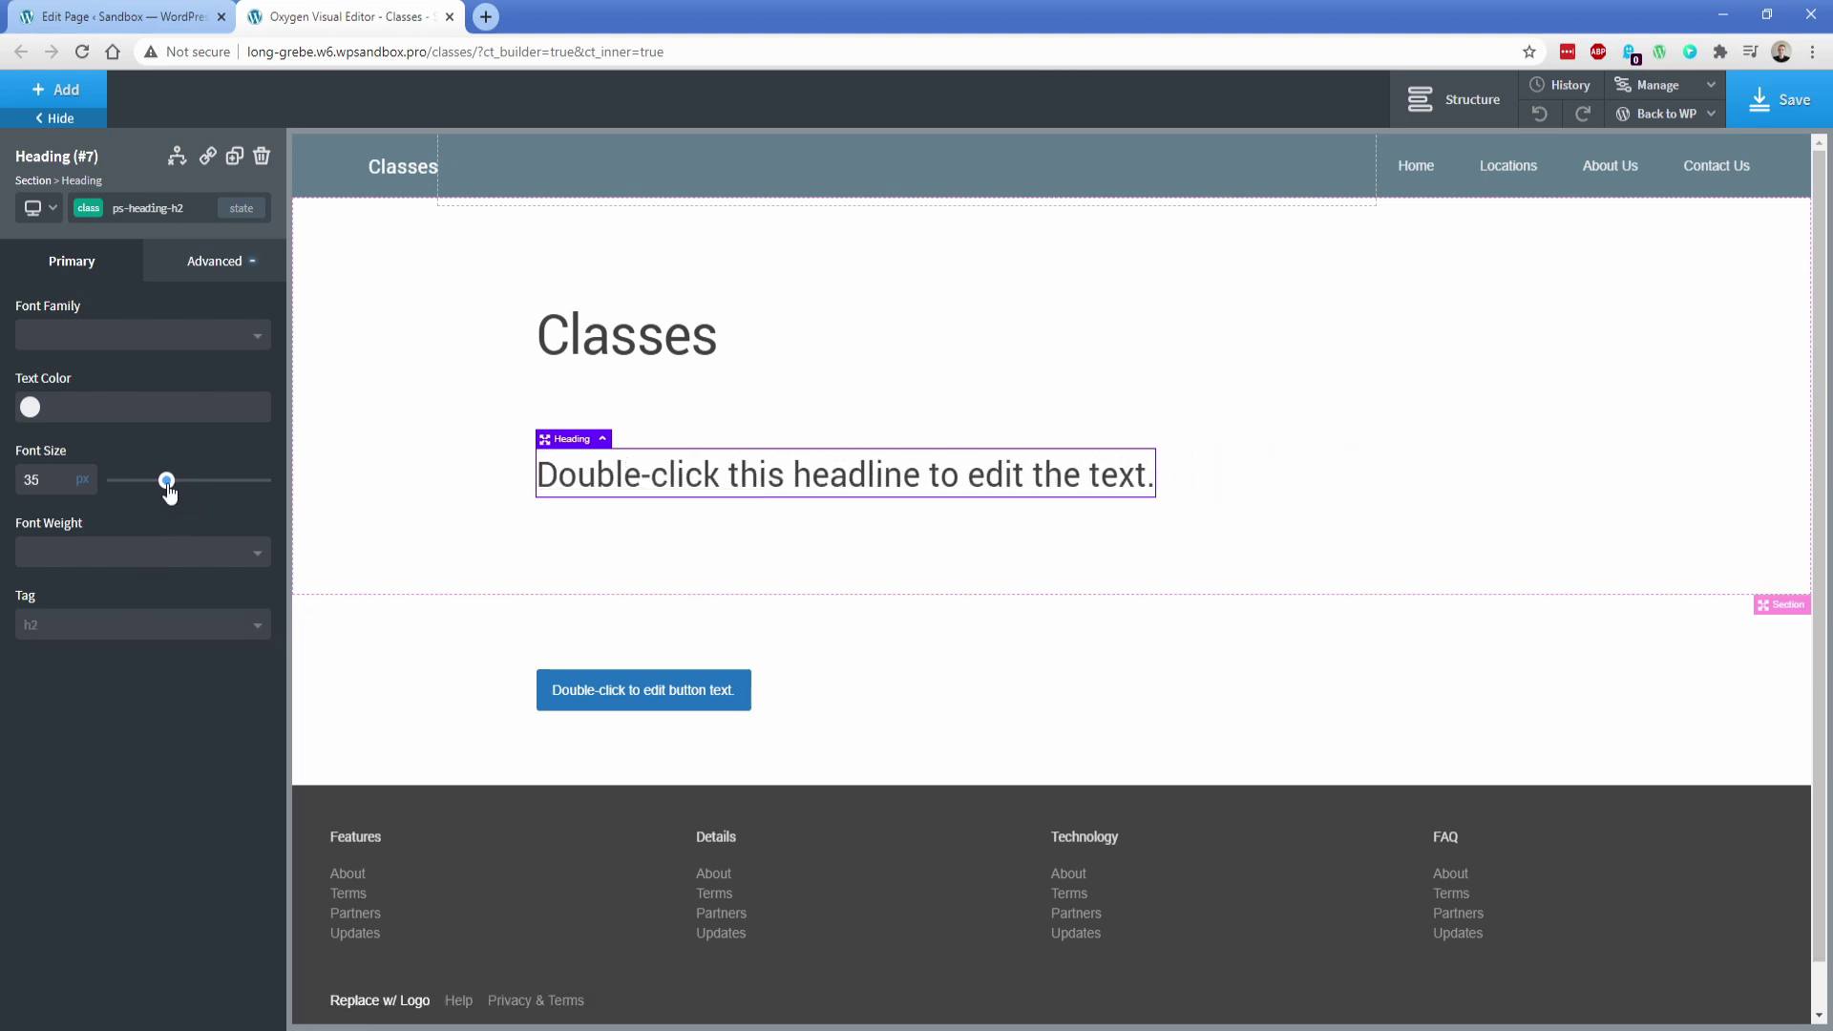
pyautogui.click(29, 408)
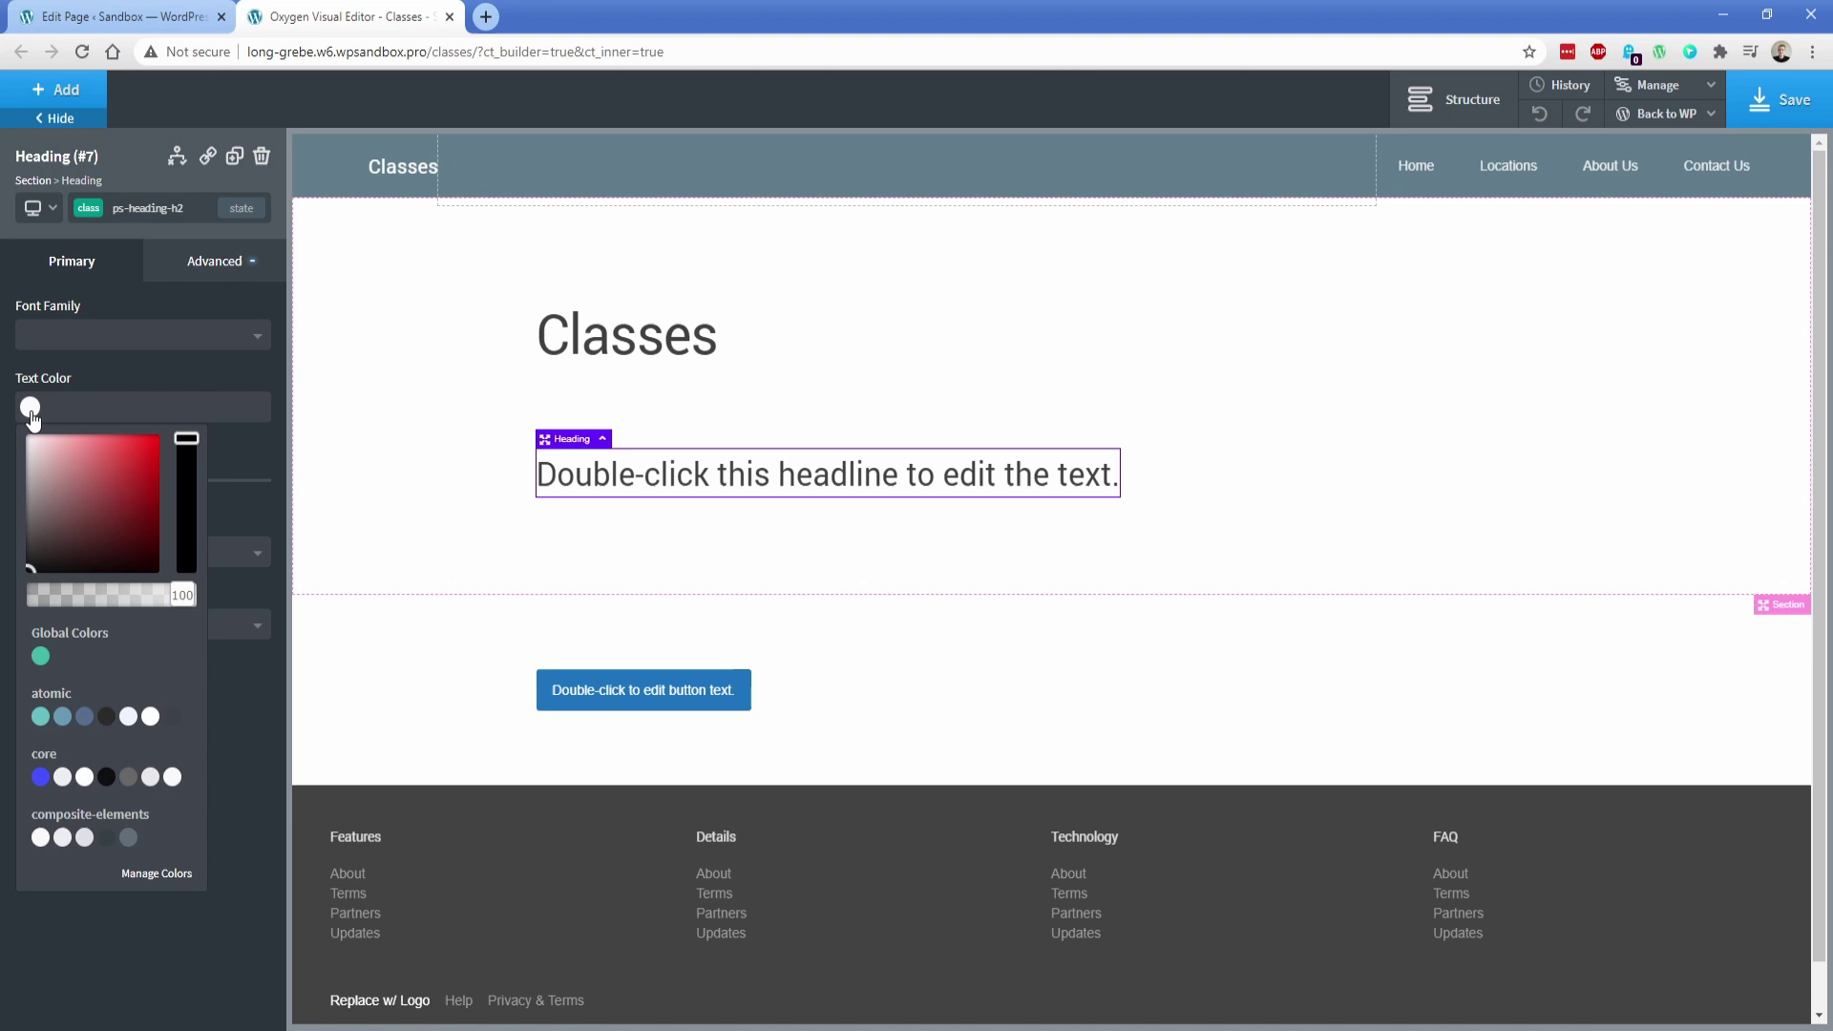
pyautogui.click(42, 658)
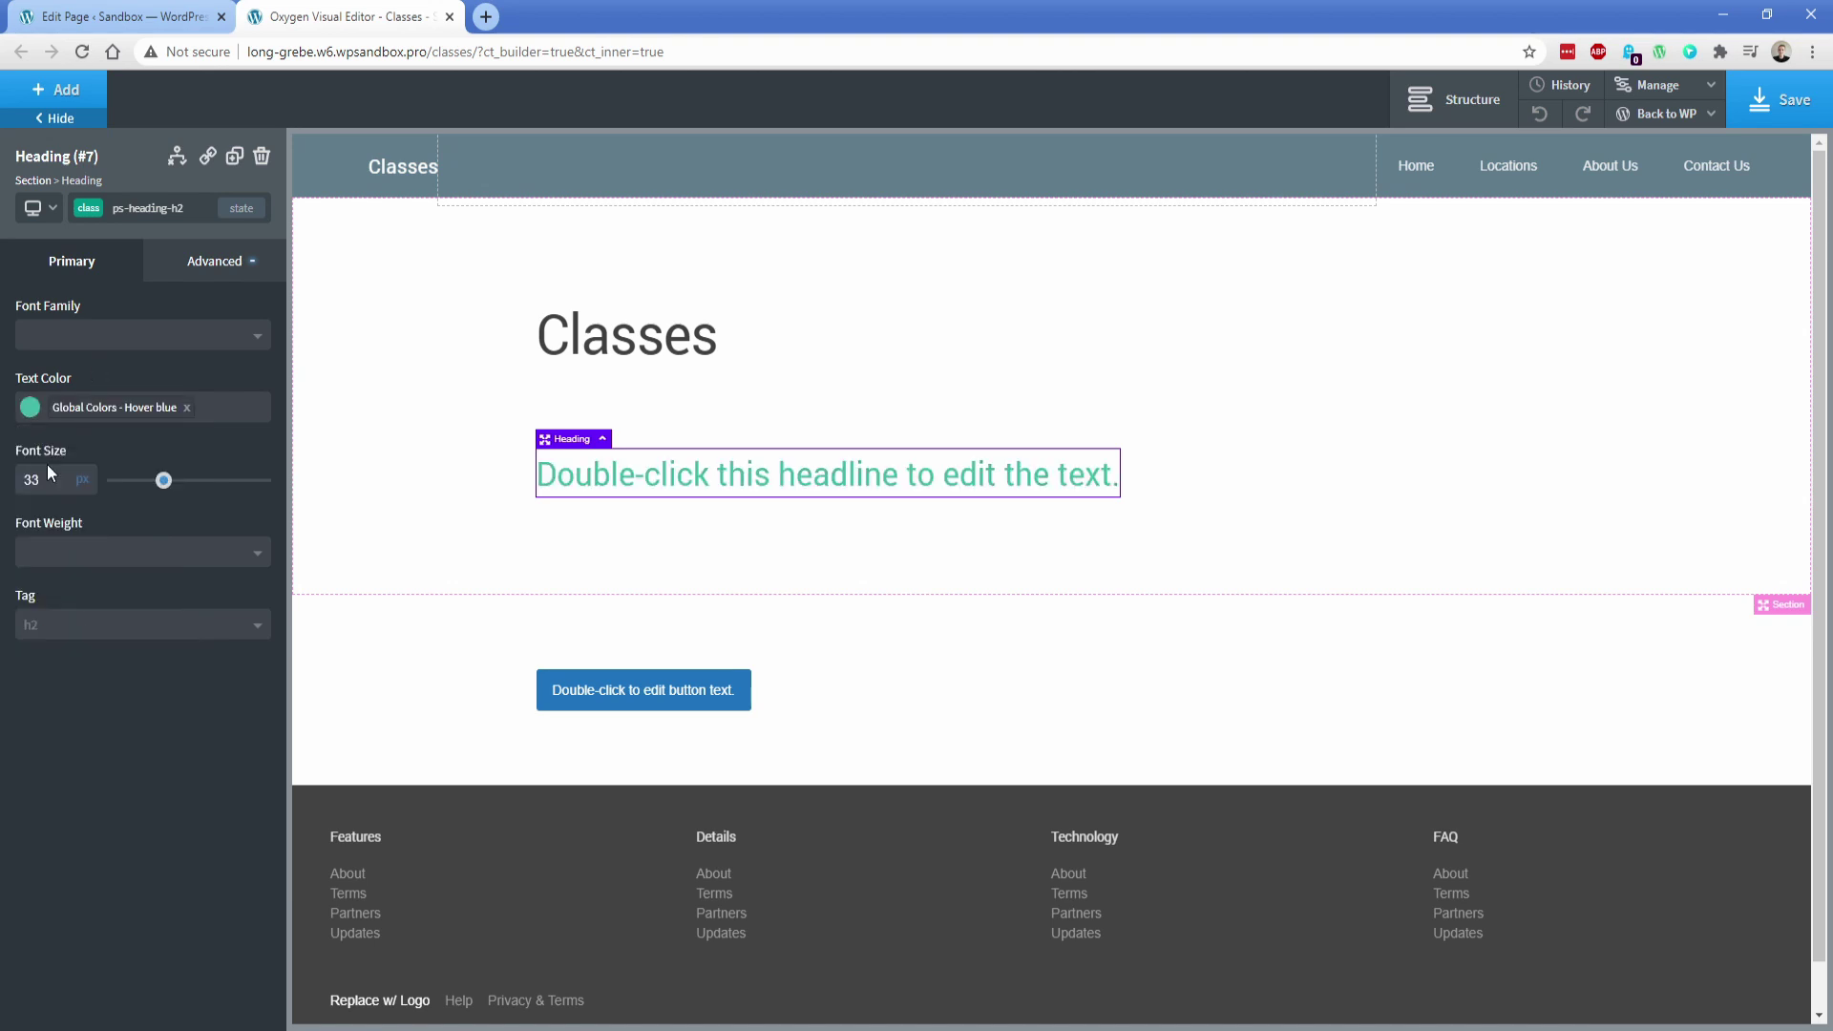
pyautogui.write('34')
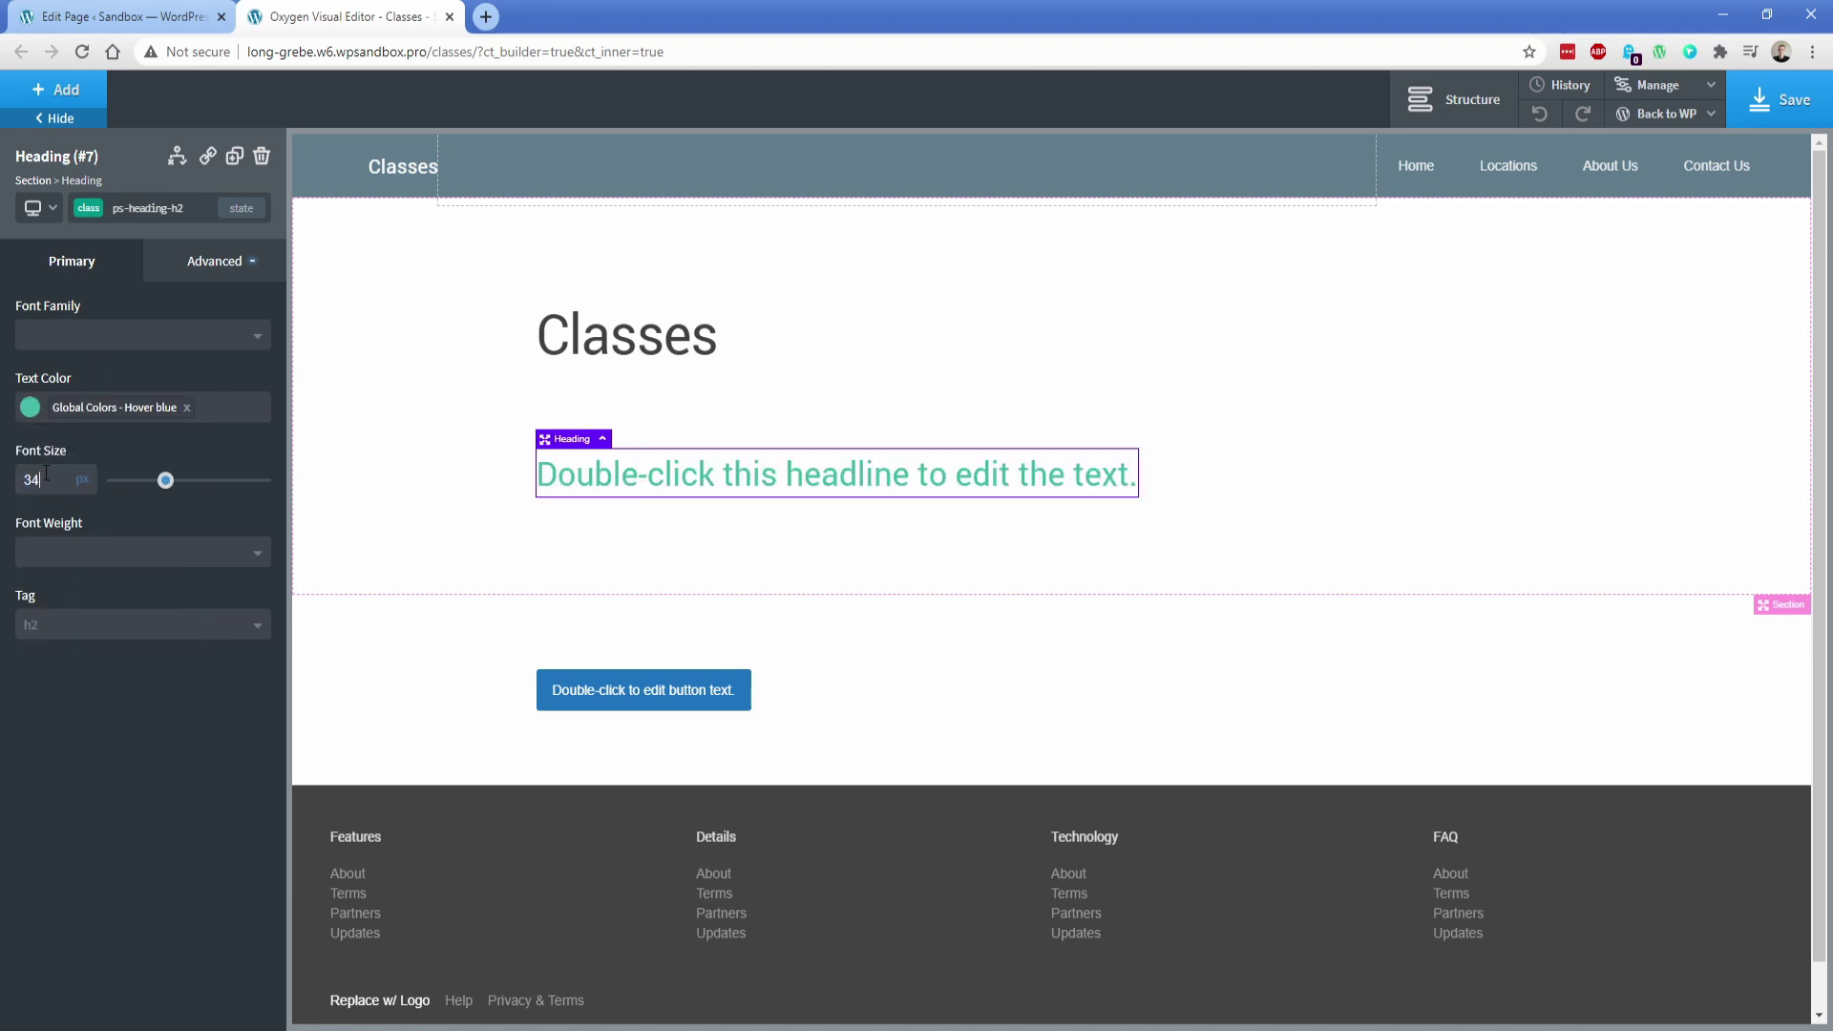
pyautogui.click(191, 263)
pyautogui.click(186, 364)
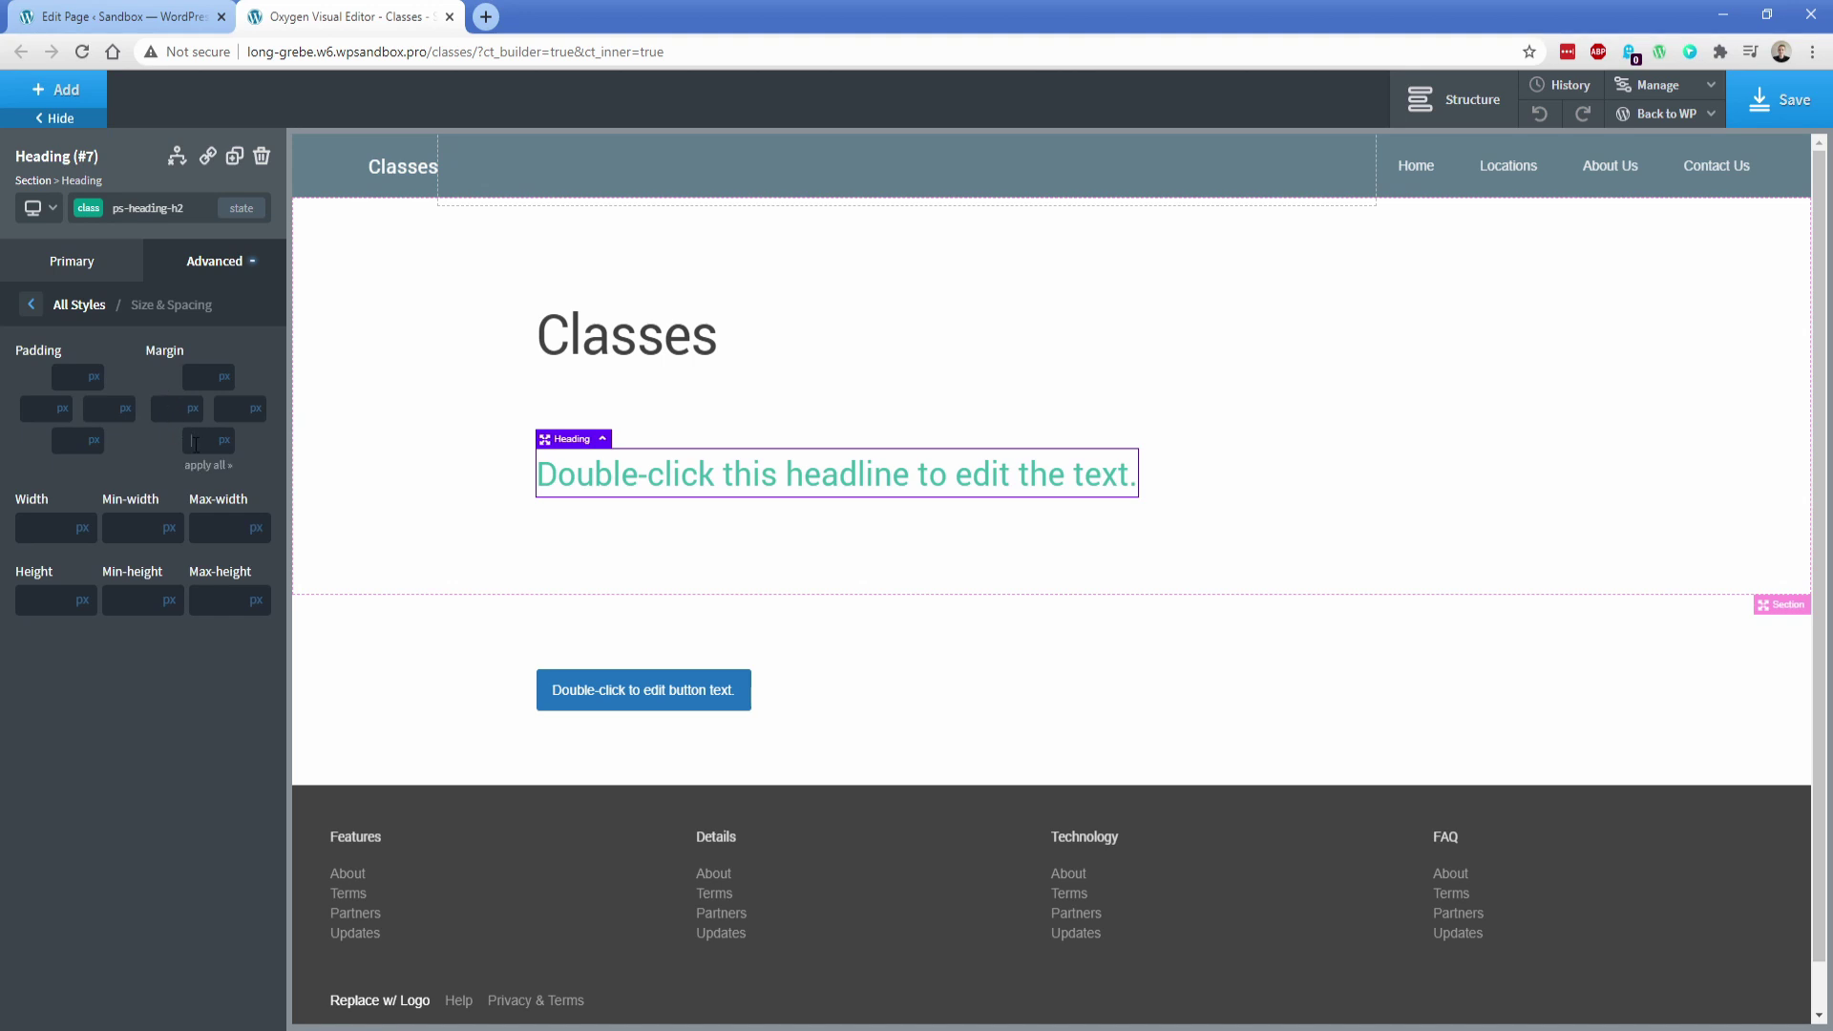
pyautogui.click(195, 443)
pyautogui.write('25')
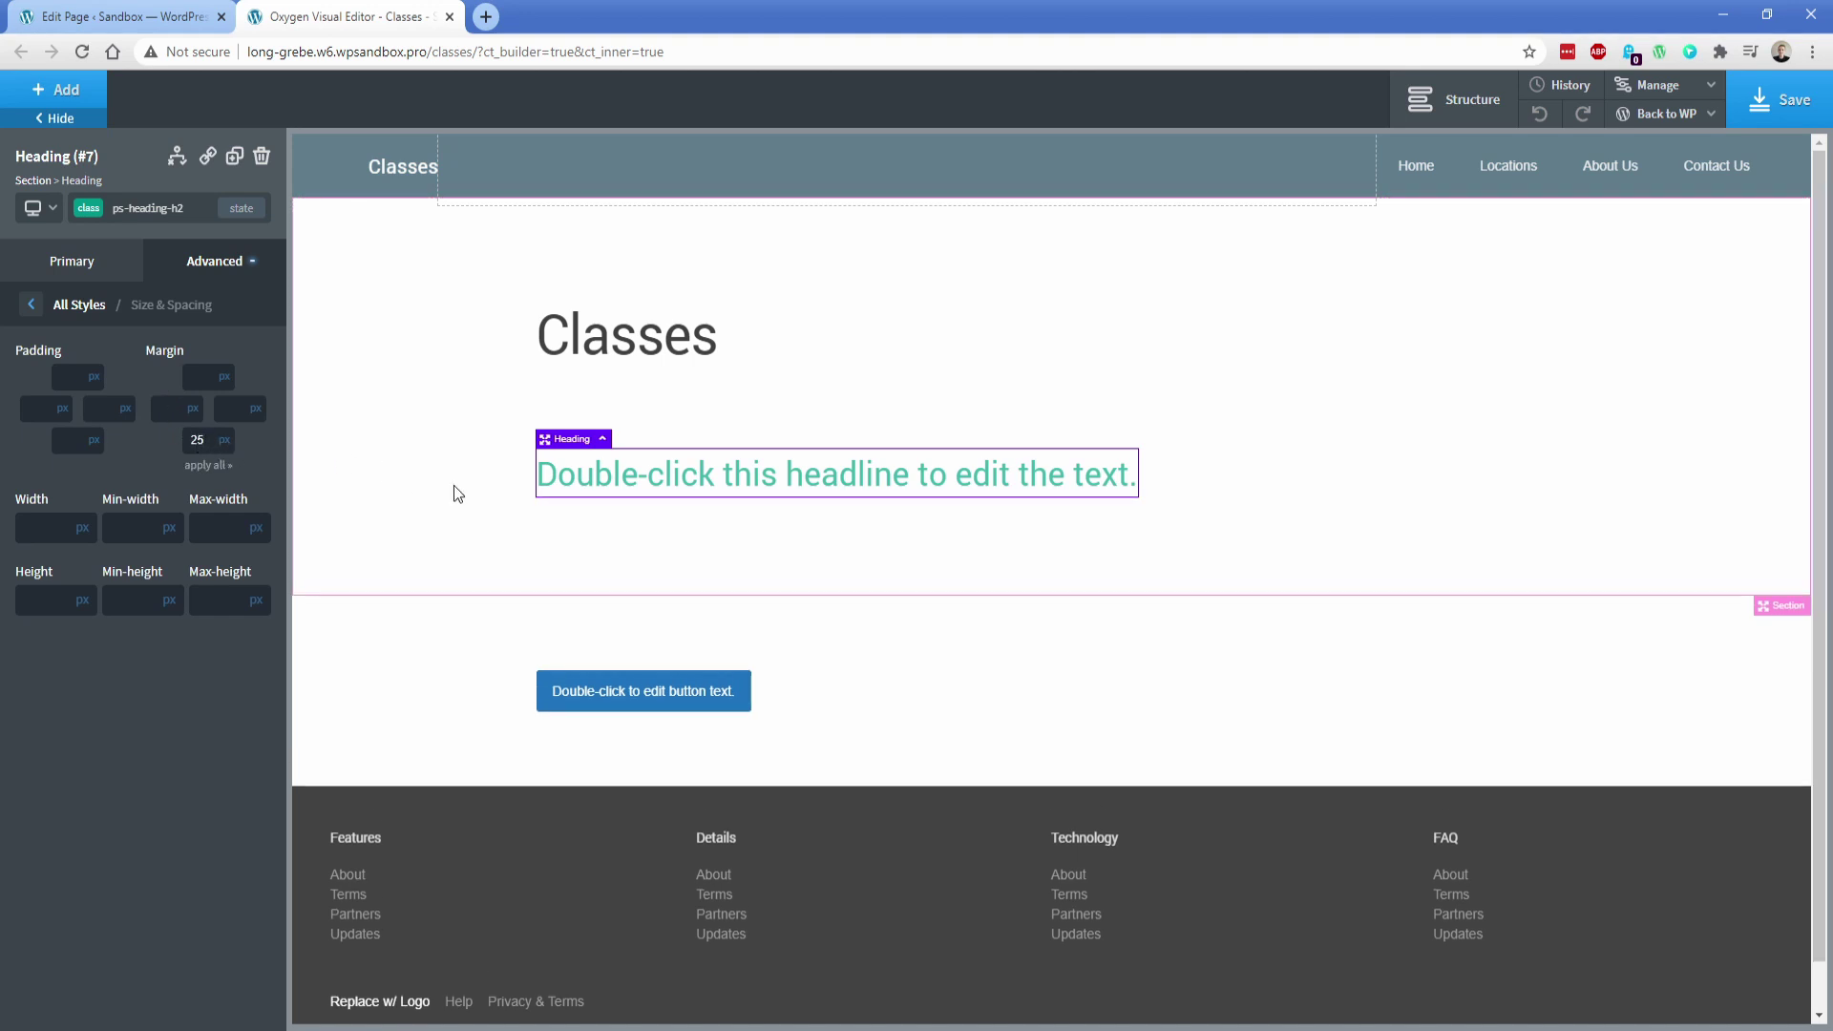
# Add a second heading below the teal headline and give it the ps-heading-h2 class
pyautogui.click(456, 487)
pyautogui.click(57, 91)
pyautogui.click(79, 441)
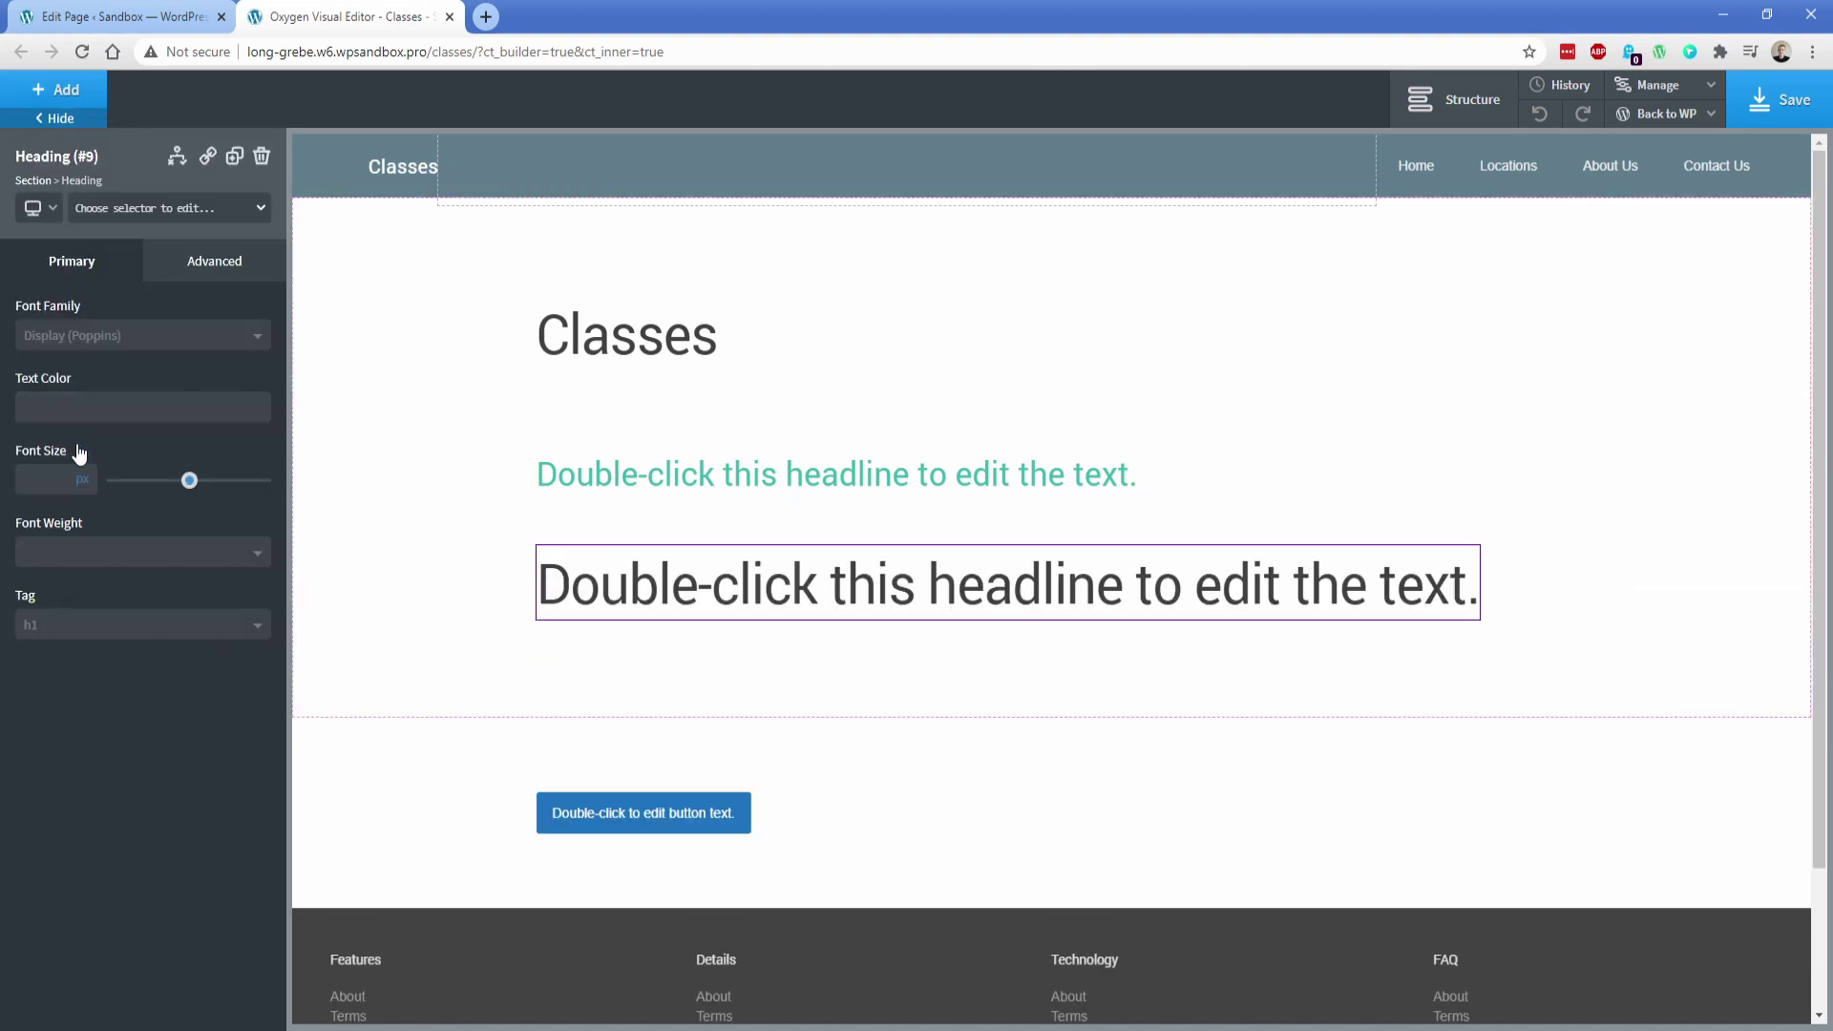
pyautogui.click(106, 210)
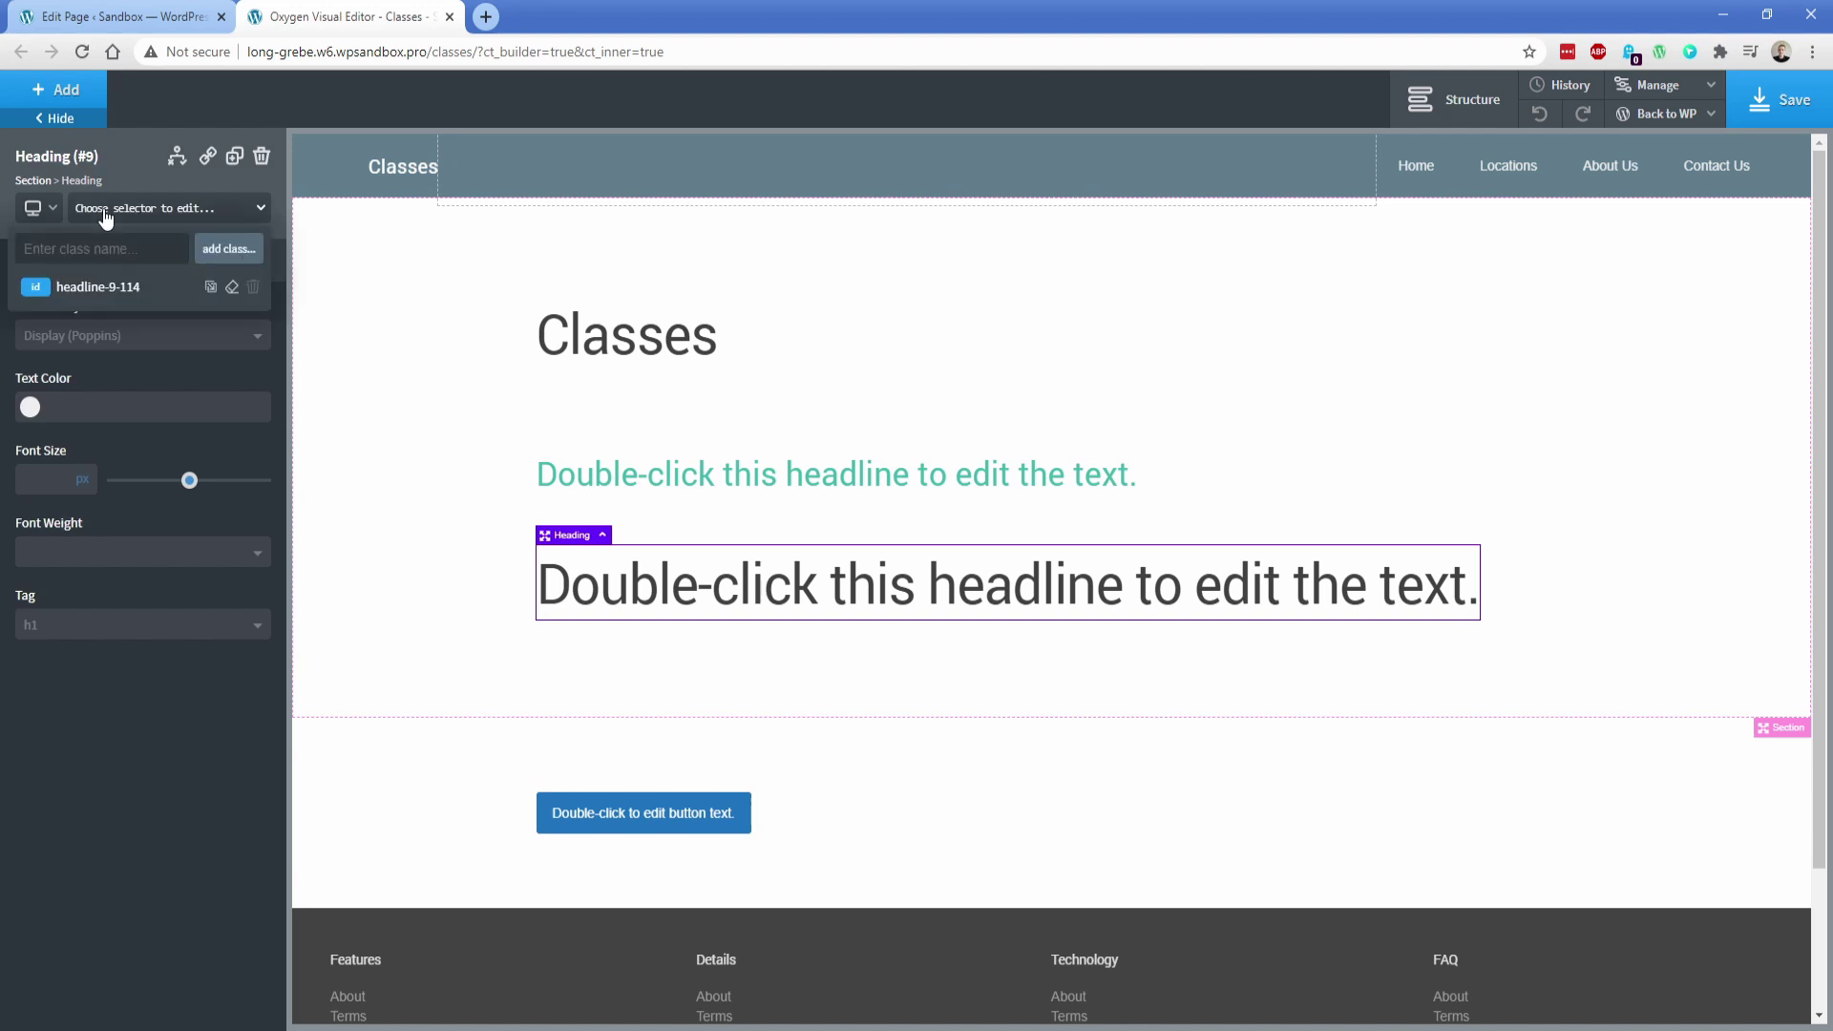
pyautogui.write('ps-hea')
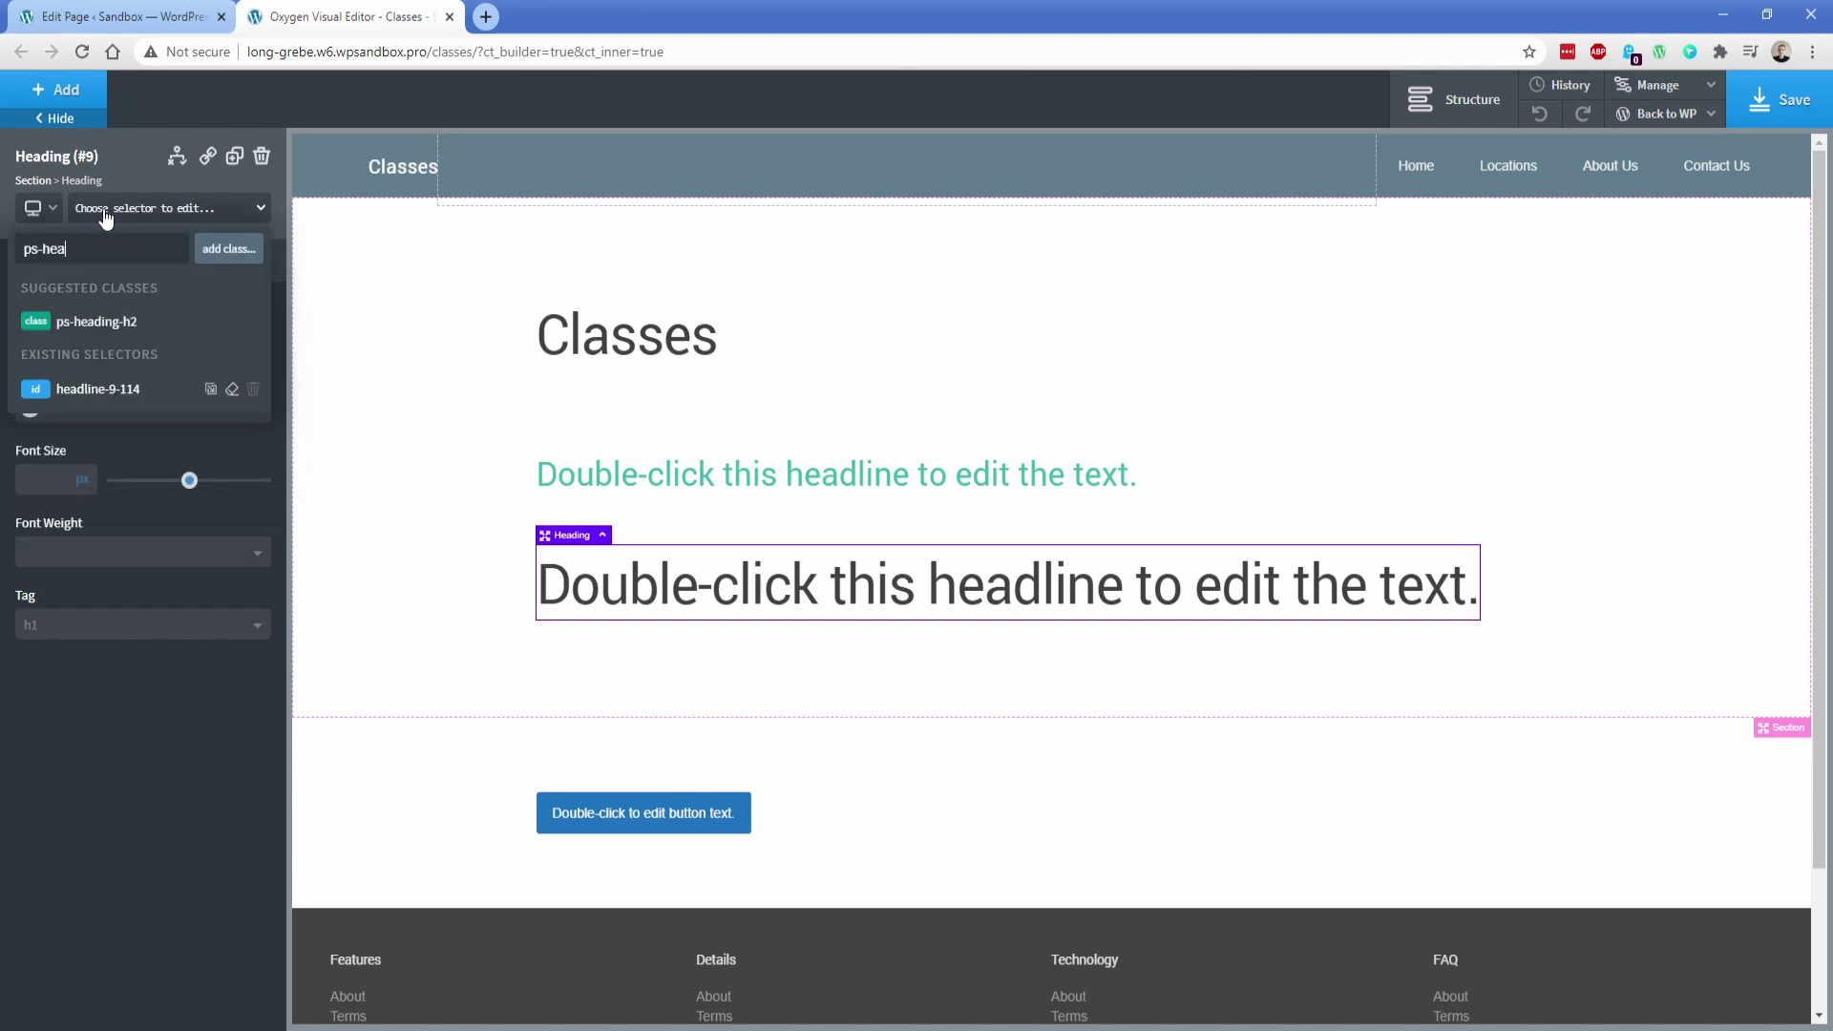
pyautogui.click(124, 322)
# Set the ps-heading-h2 class to 32 px with a dark green text colour
pyautogui.click(593, 478)
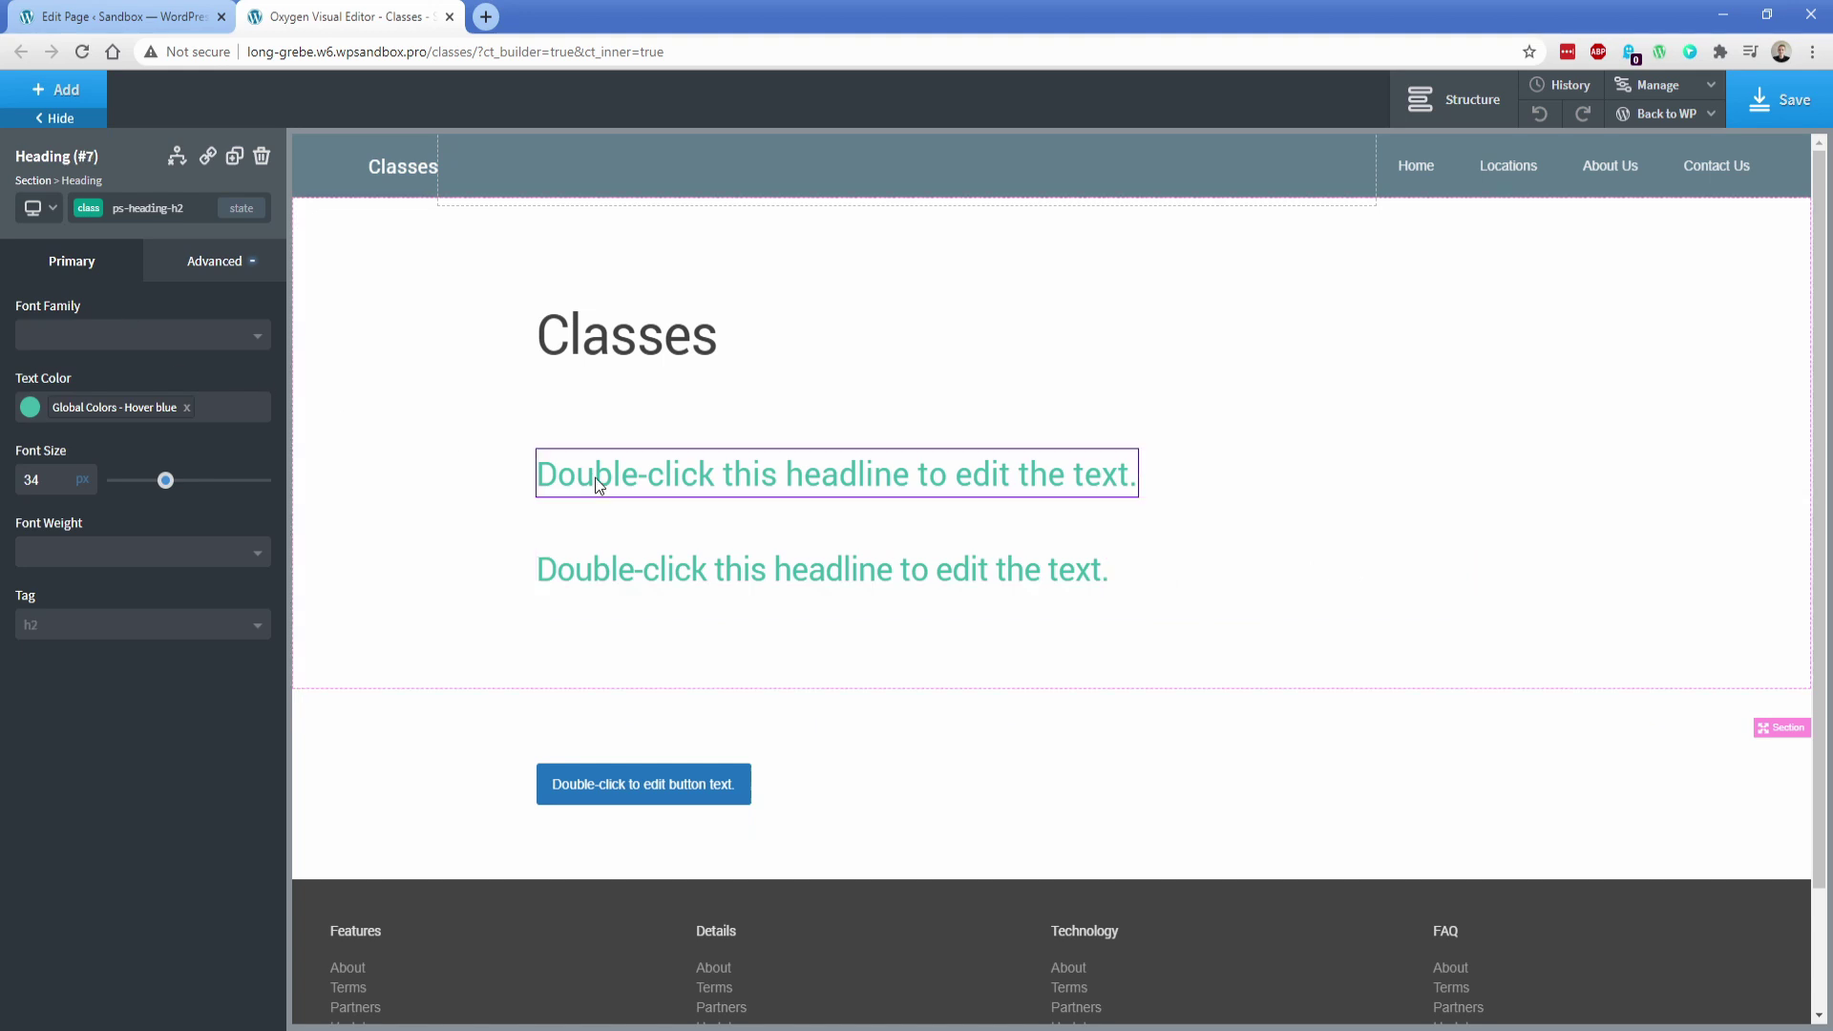
pyautogui.moveTo(162, 482)
pyautogui.mouseDown()
pyautogui.moveTo(185, 489)
pyautogui.moveTo(160, 487)
pyautogui.mouseUp()
pyautogui.doubleClick(48, 489)
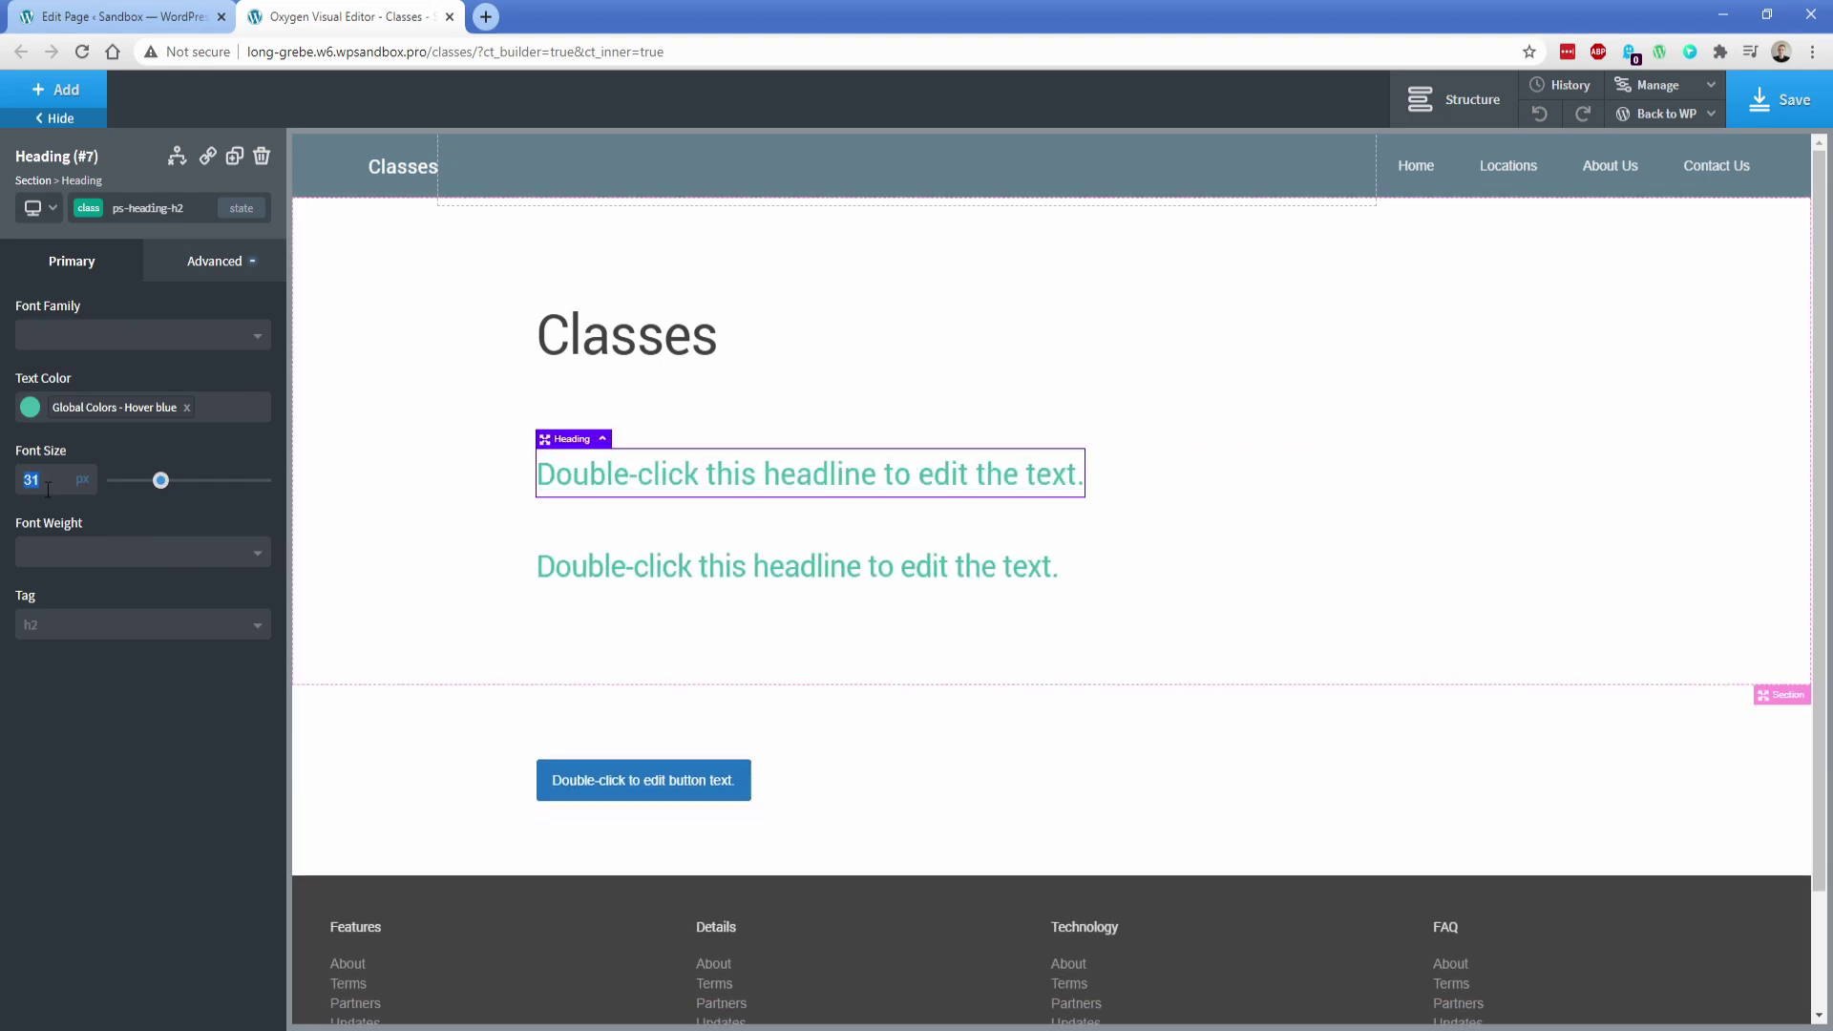
pyautogui.write('32')
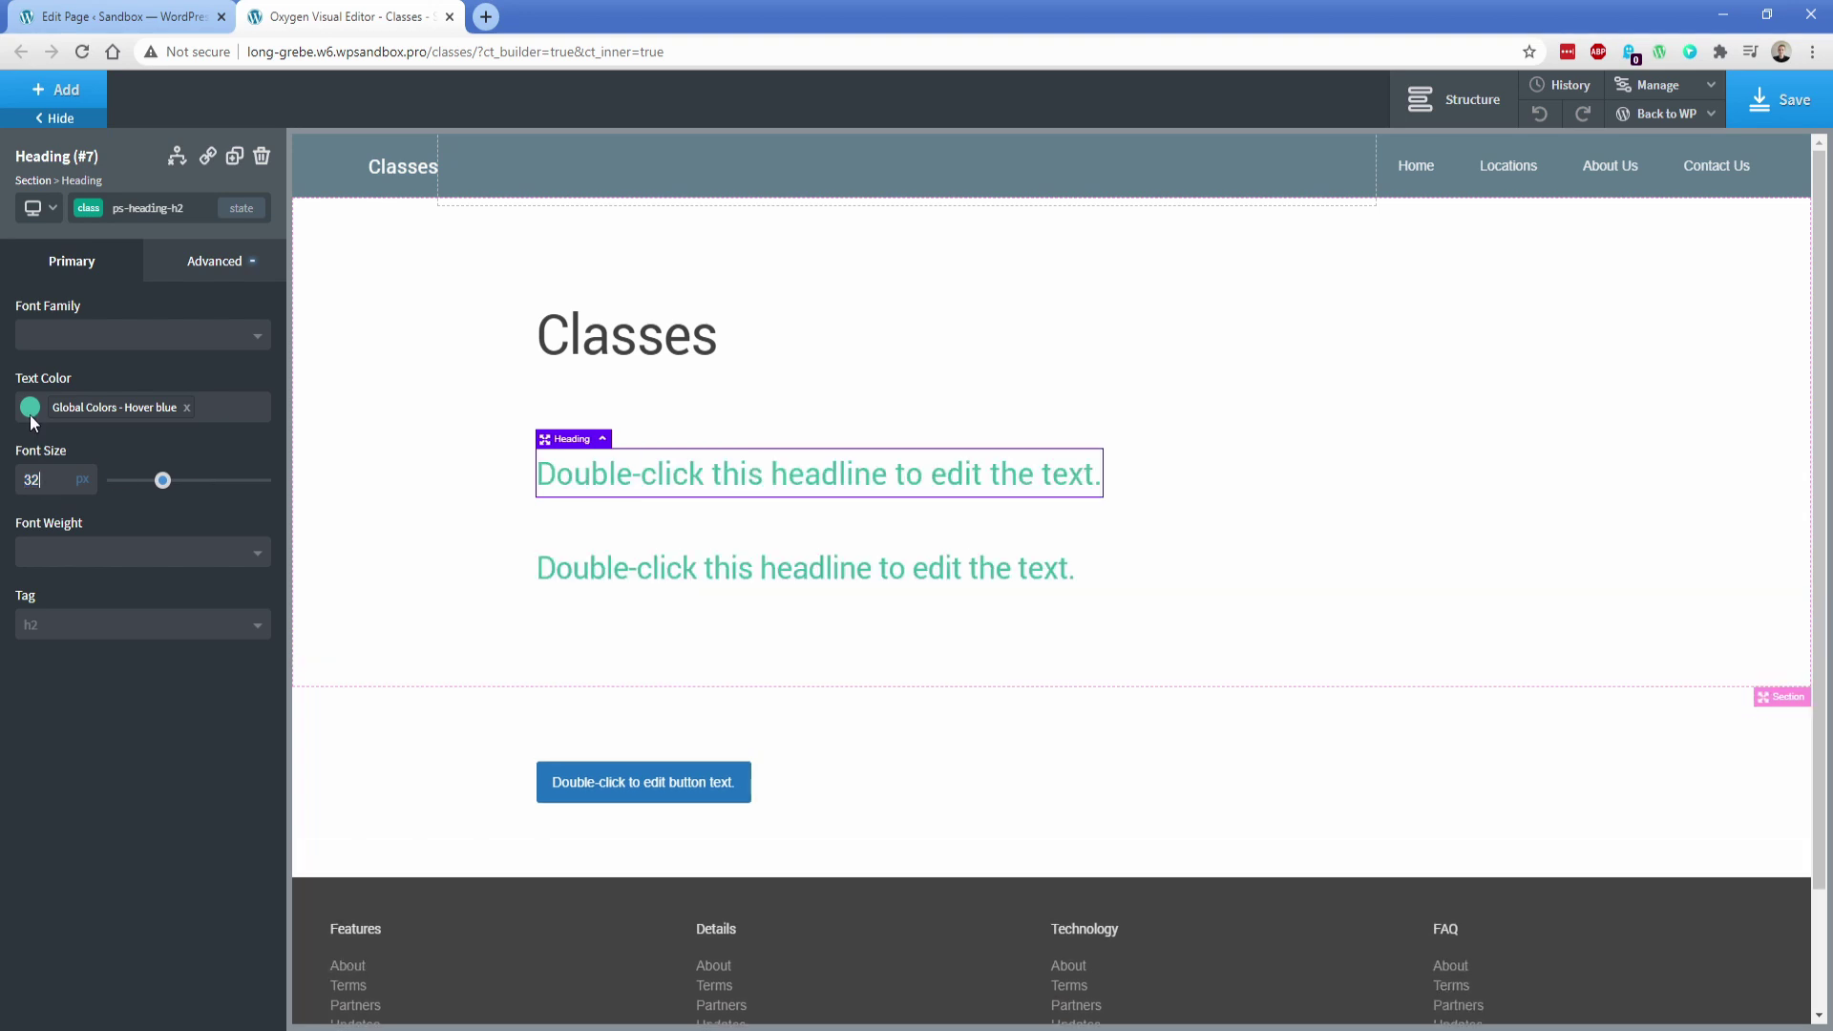
pyautogui.click(30, 407)
pyautogui.click(131, 510)
pyautogui.moveTo(186, 500); pyautogui.dragTo(186, 487)
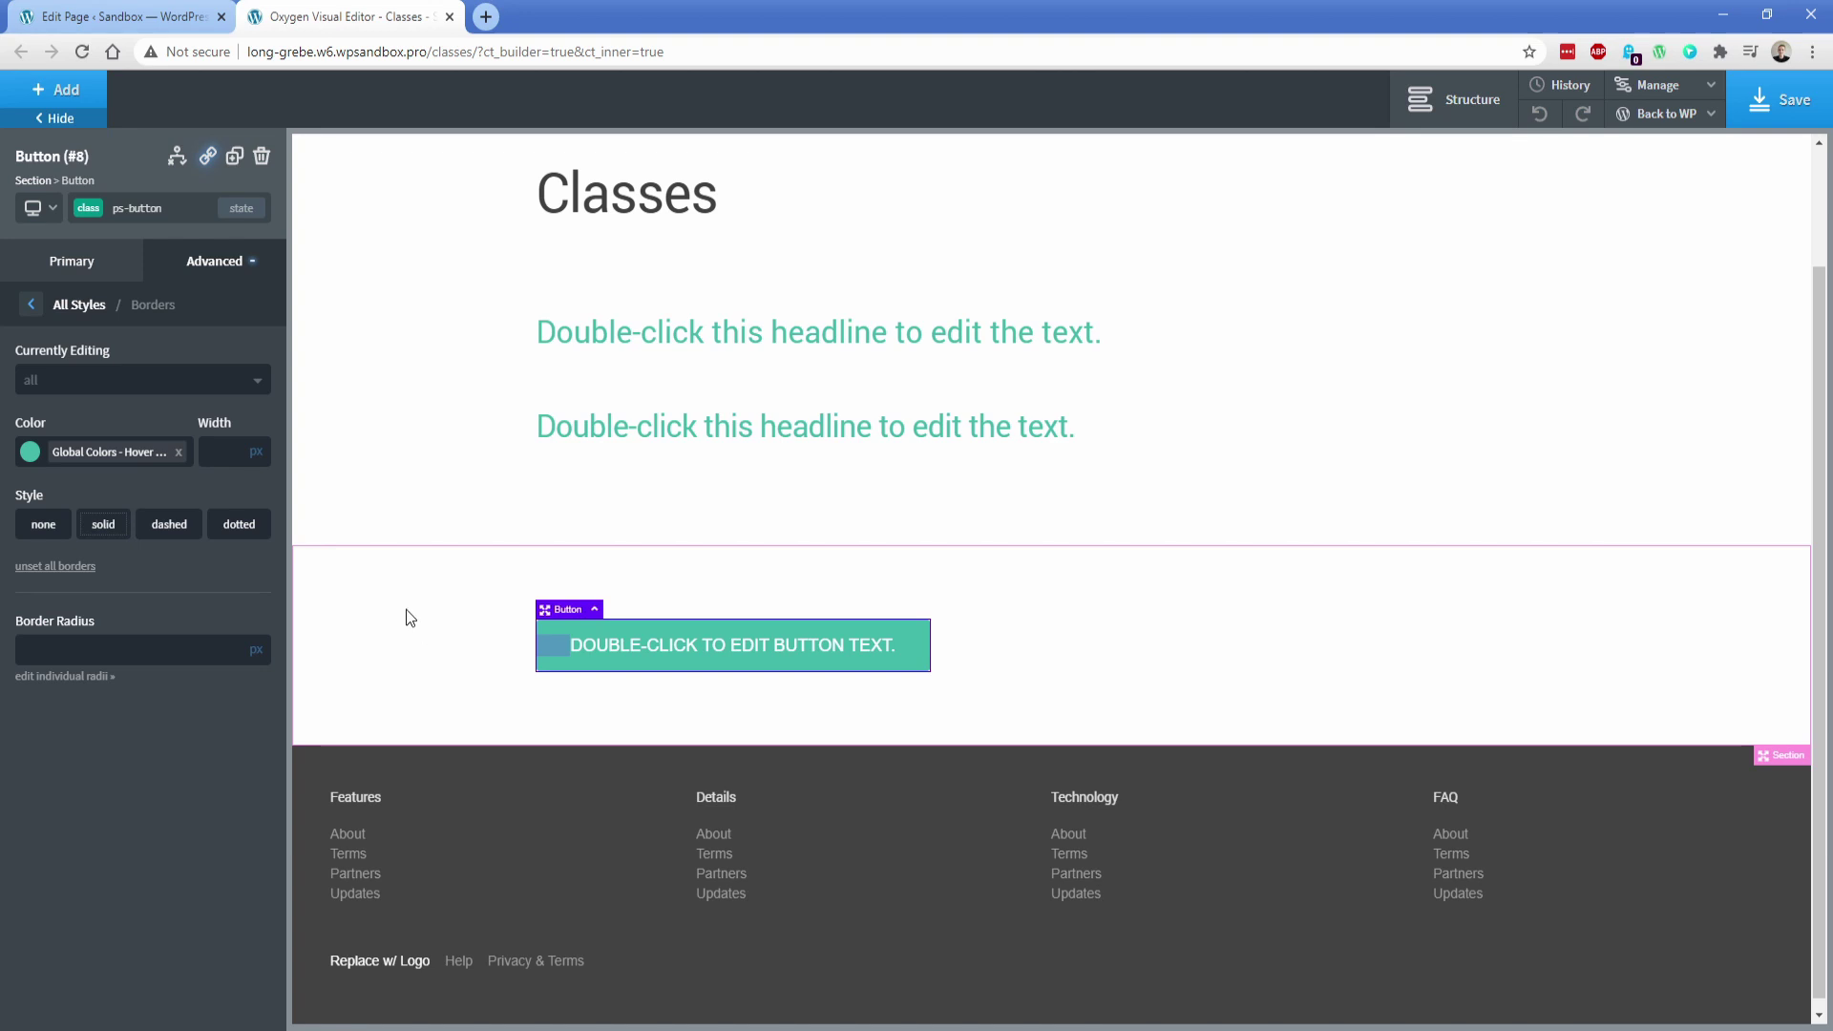
# Add a second button below the first and give it the ps-button class
pyautogui.click(409, 617)
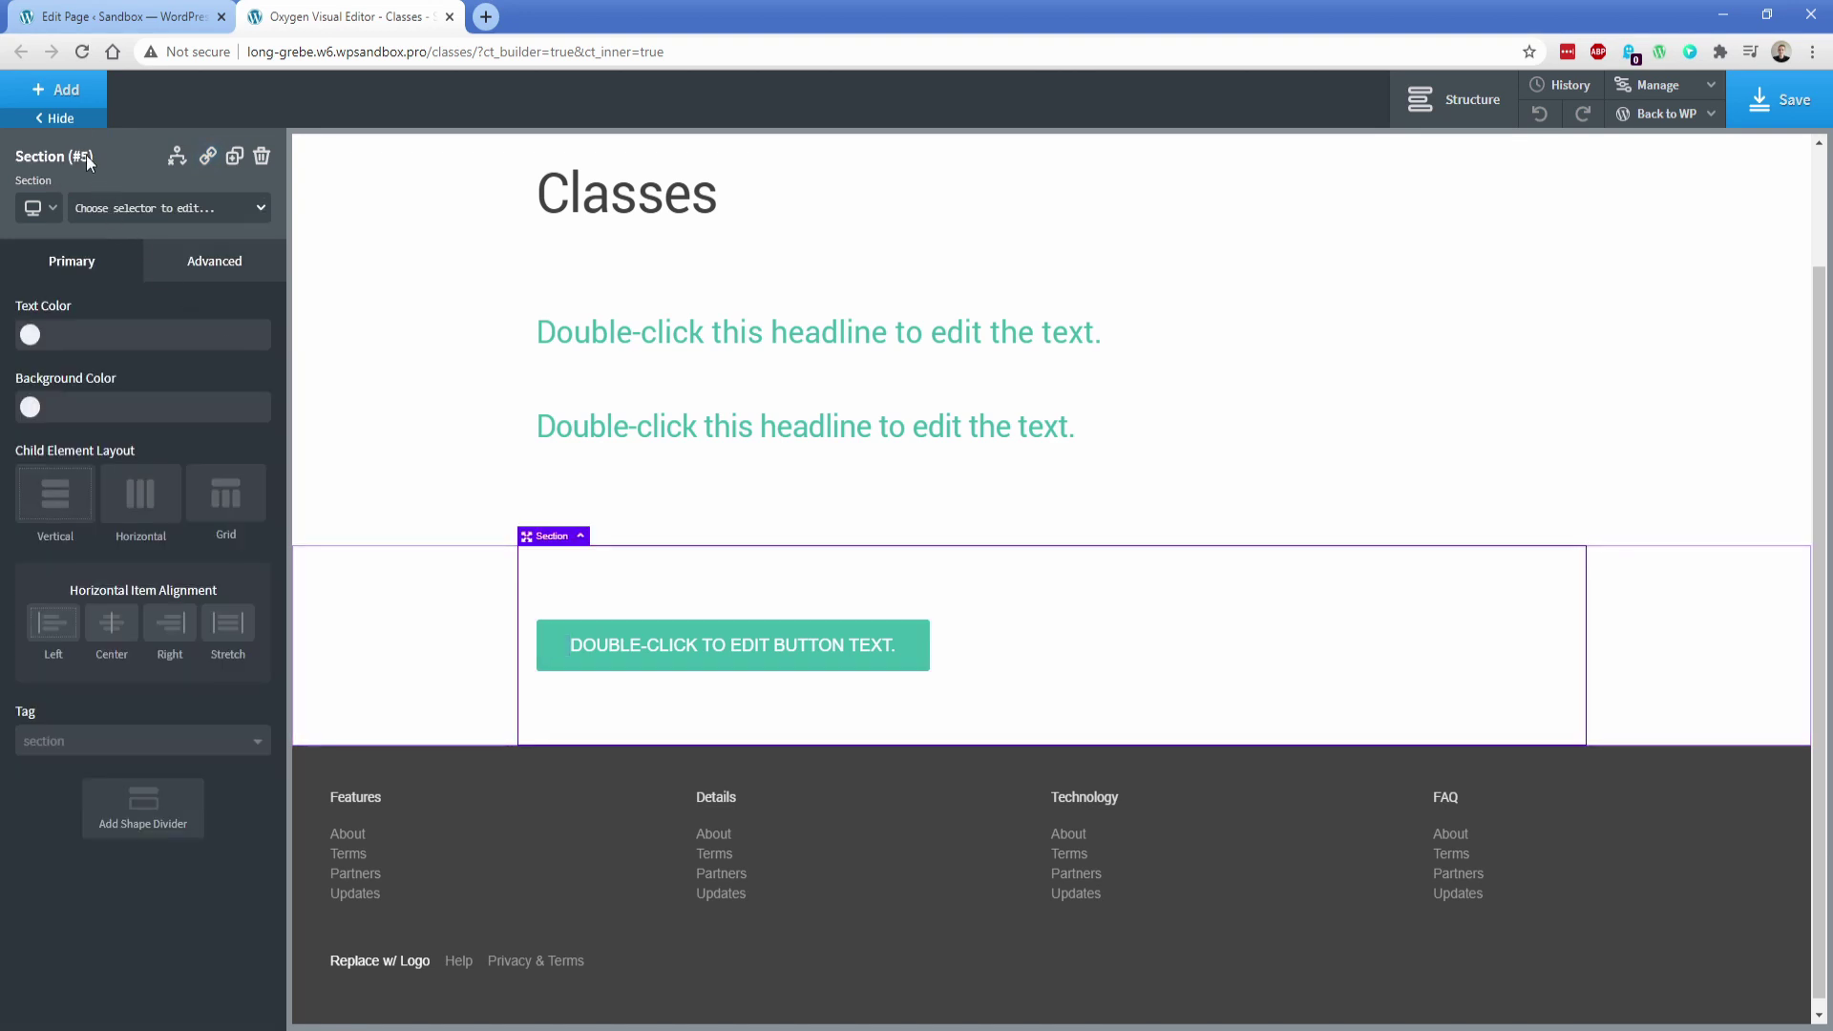
pyautogui.click(54, 89)
pyautogui.write('but')
pyautogui.click(83, 208)
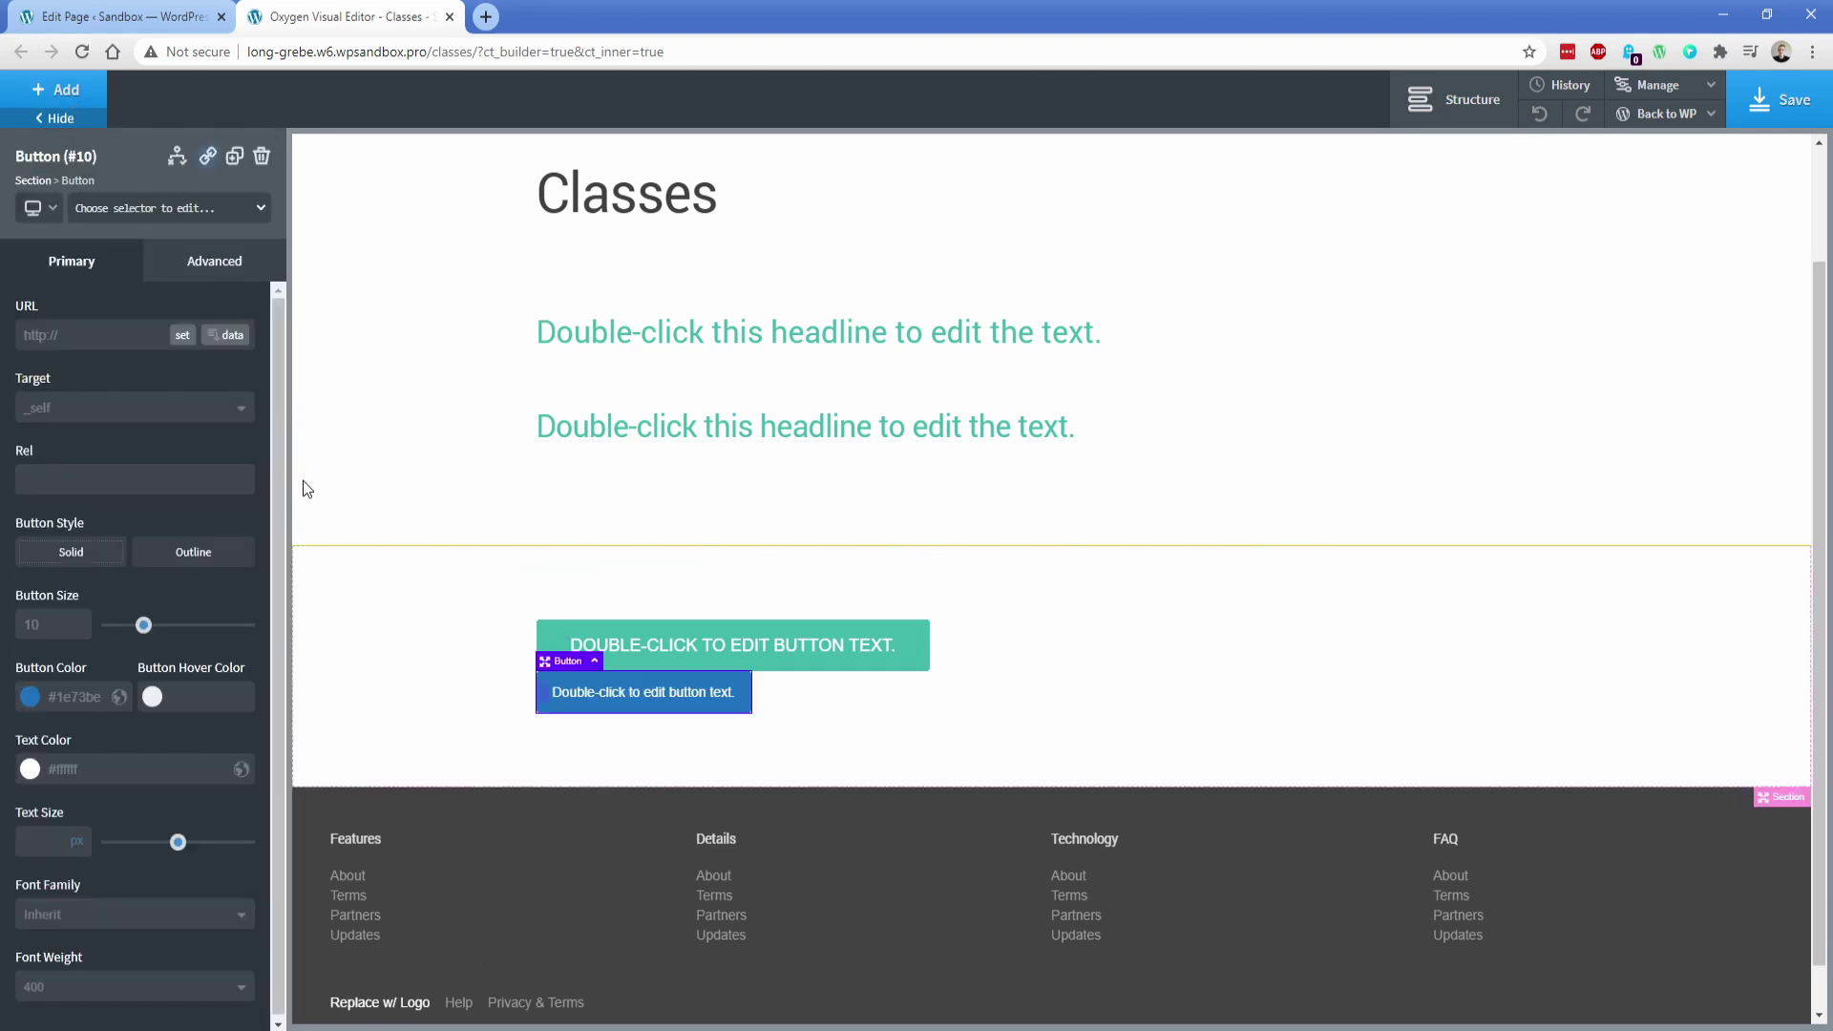
pyautogui.click(561, 647)
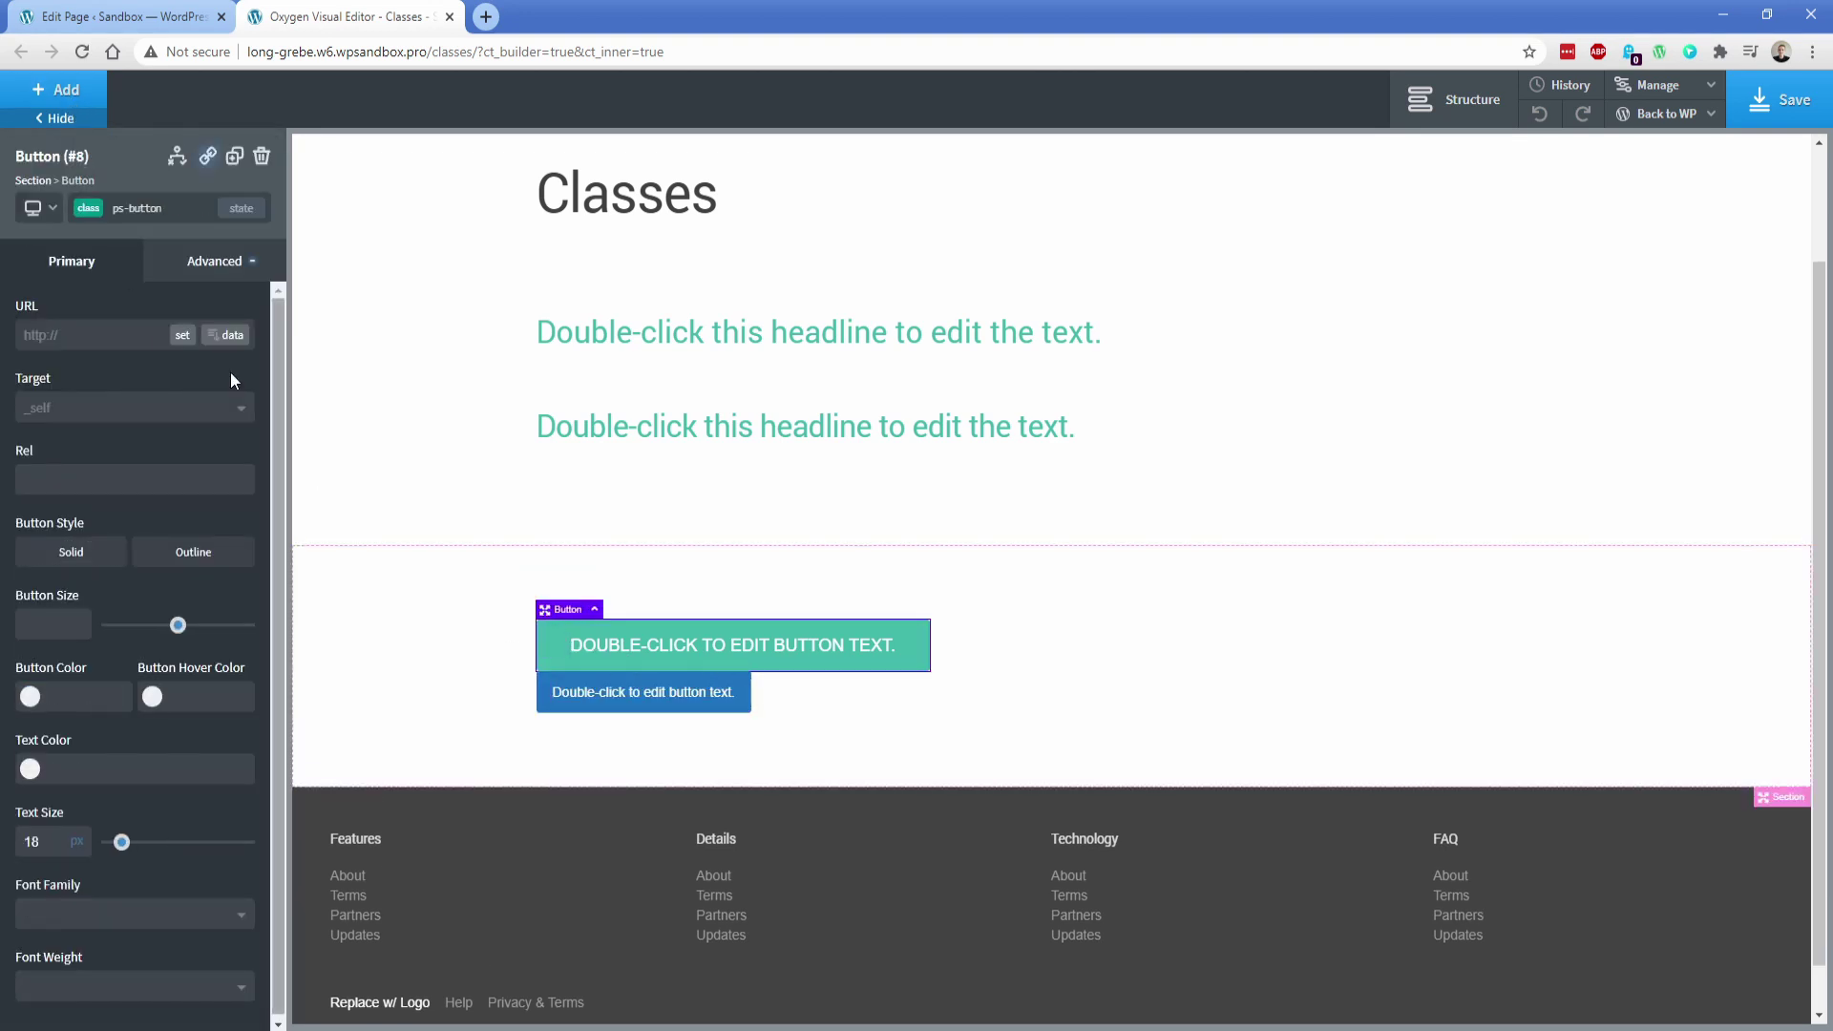
pyautogui.click(139, 207)
pyautogui.click(563, 695)
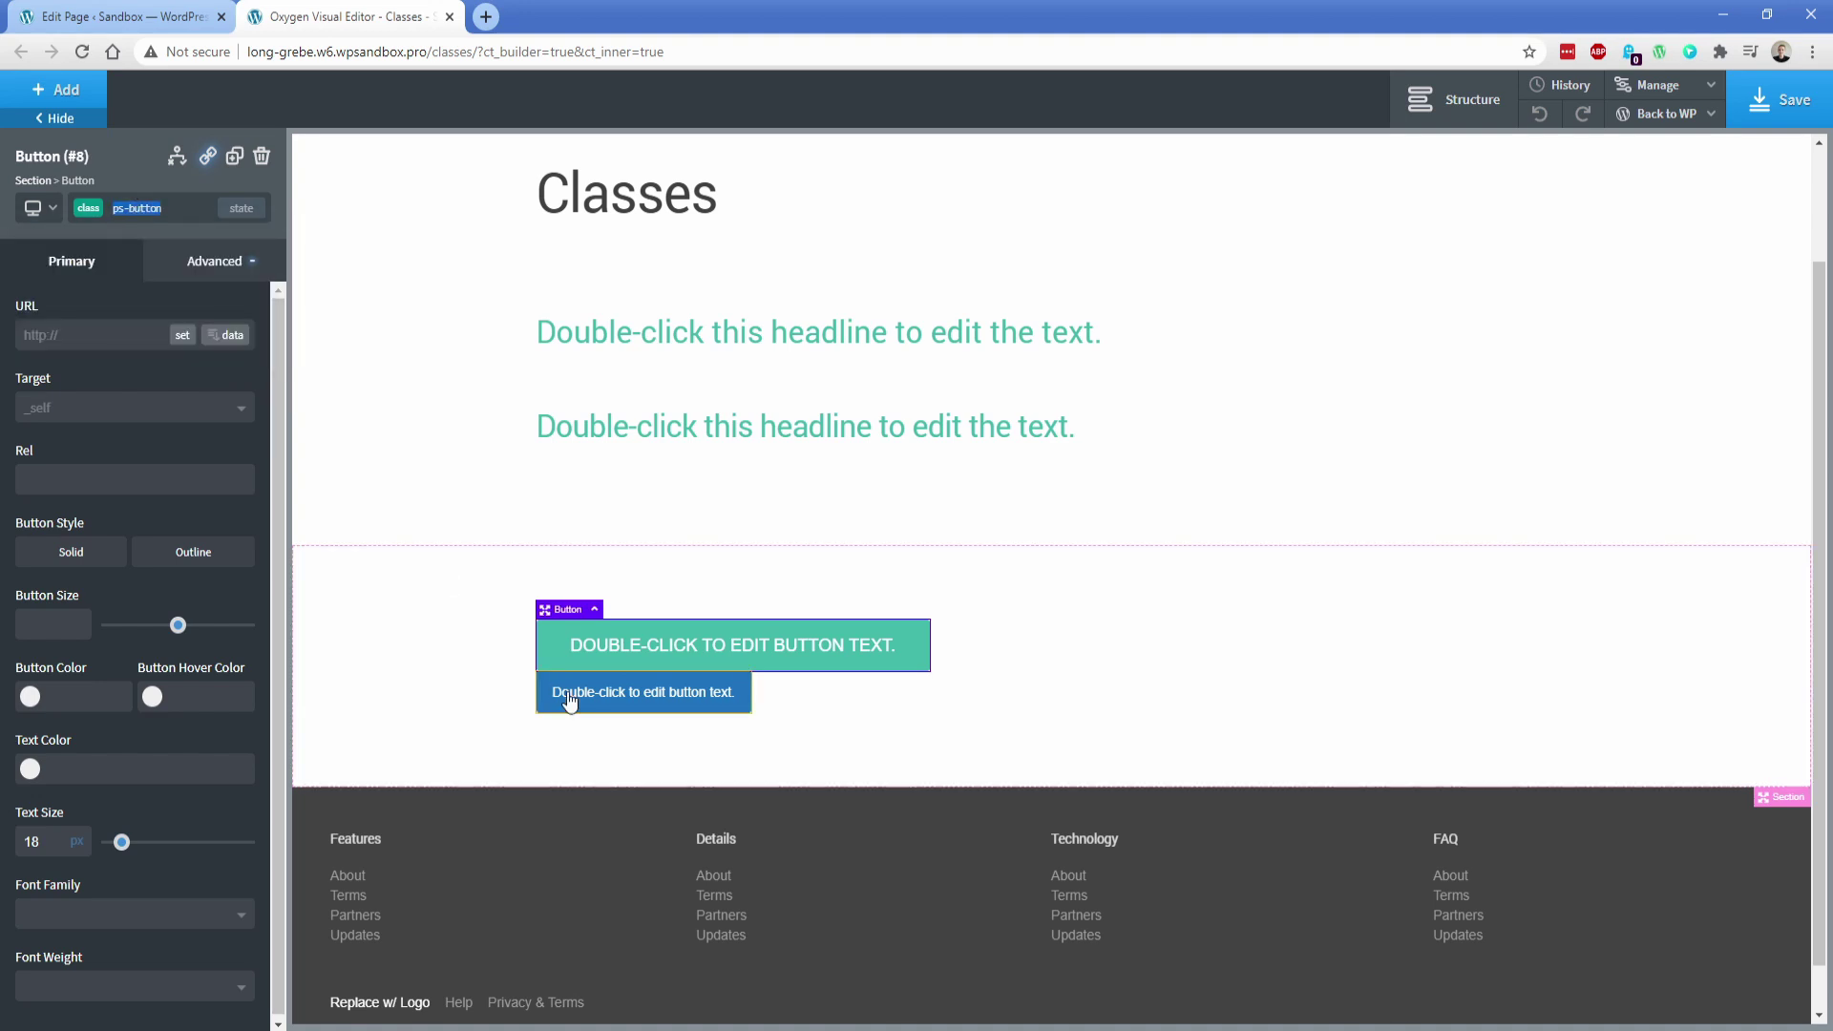
pyautogui.click(133, 212)
pyautogui.write('ps-button')
pyautogui.press('Return')
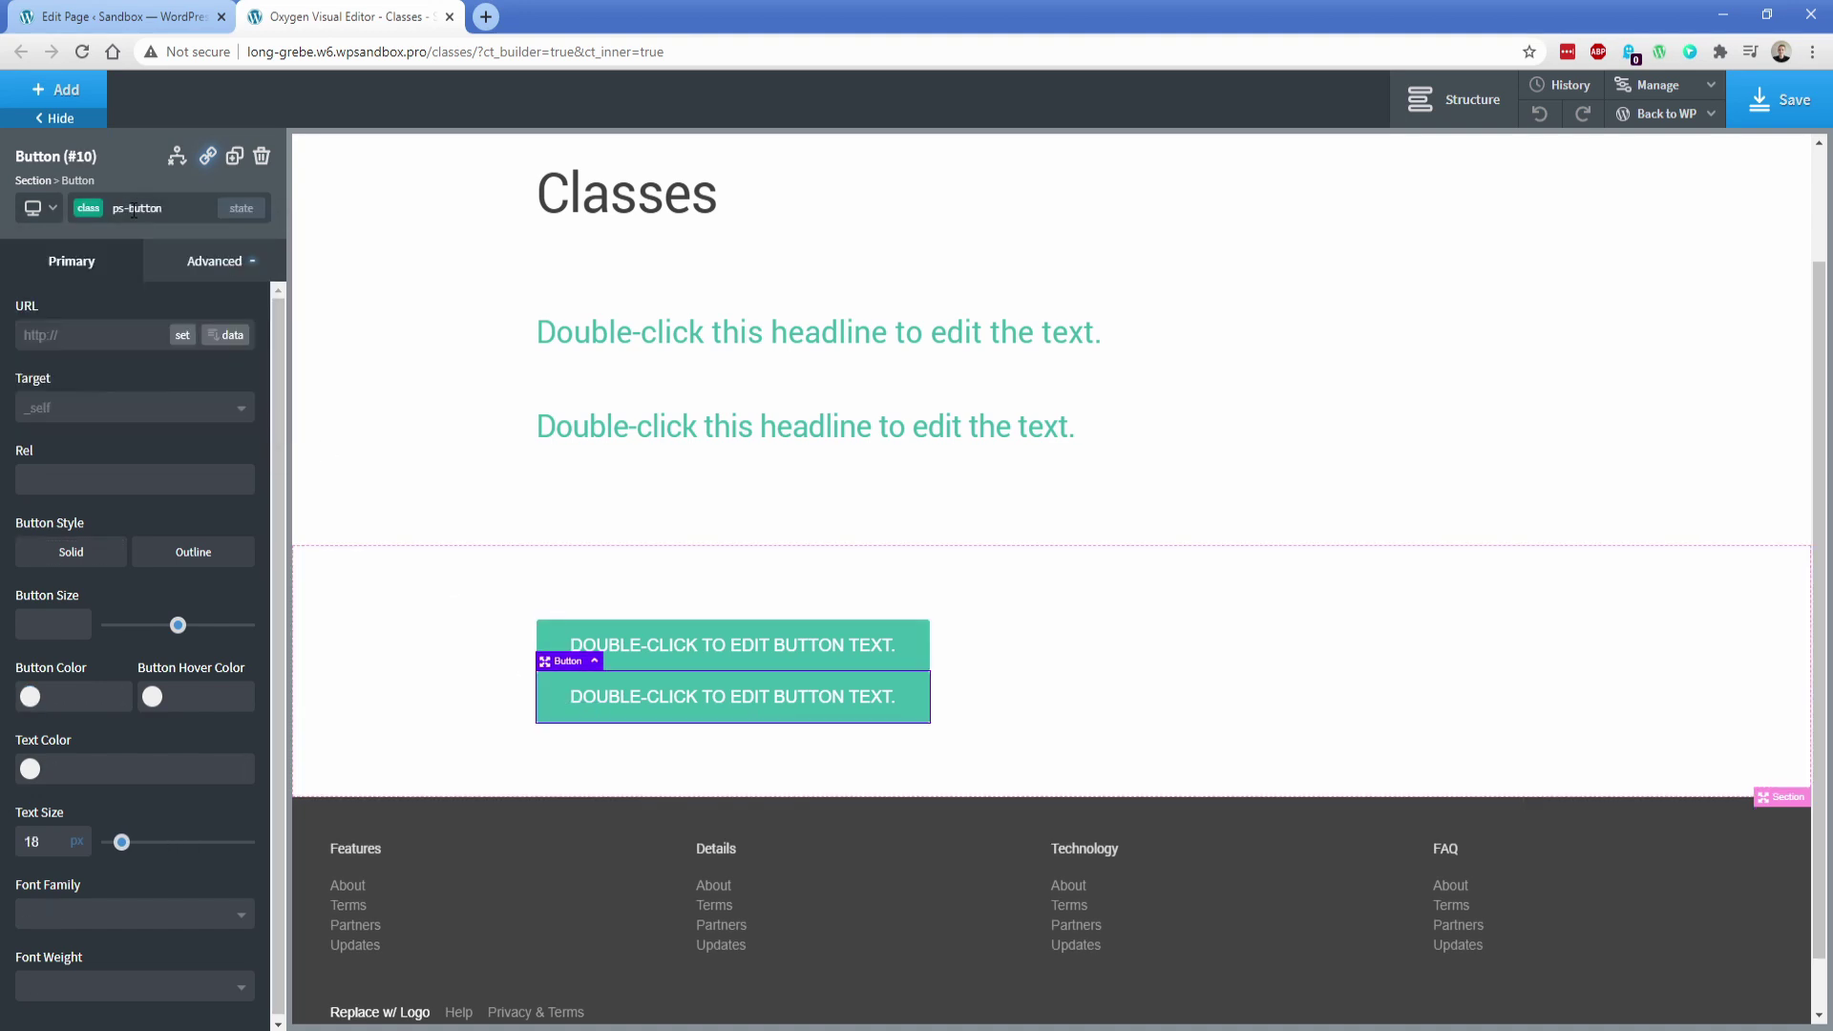
# Give the ps-button class a 25 px bottom margin
pyautogui.click(543, 635)
pyautogui.click(216, 272)
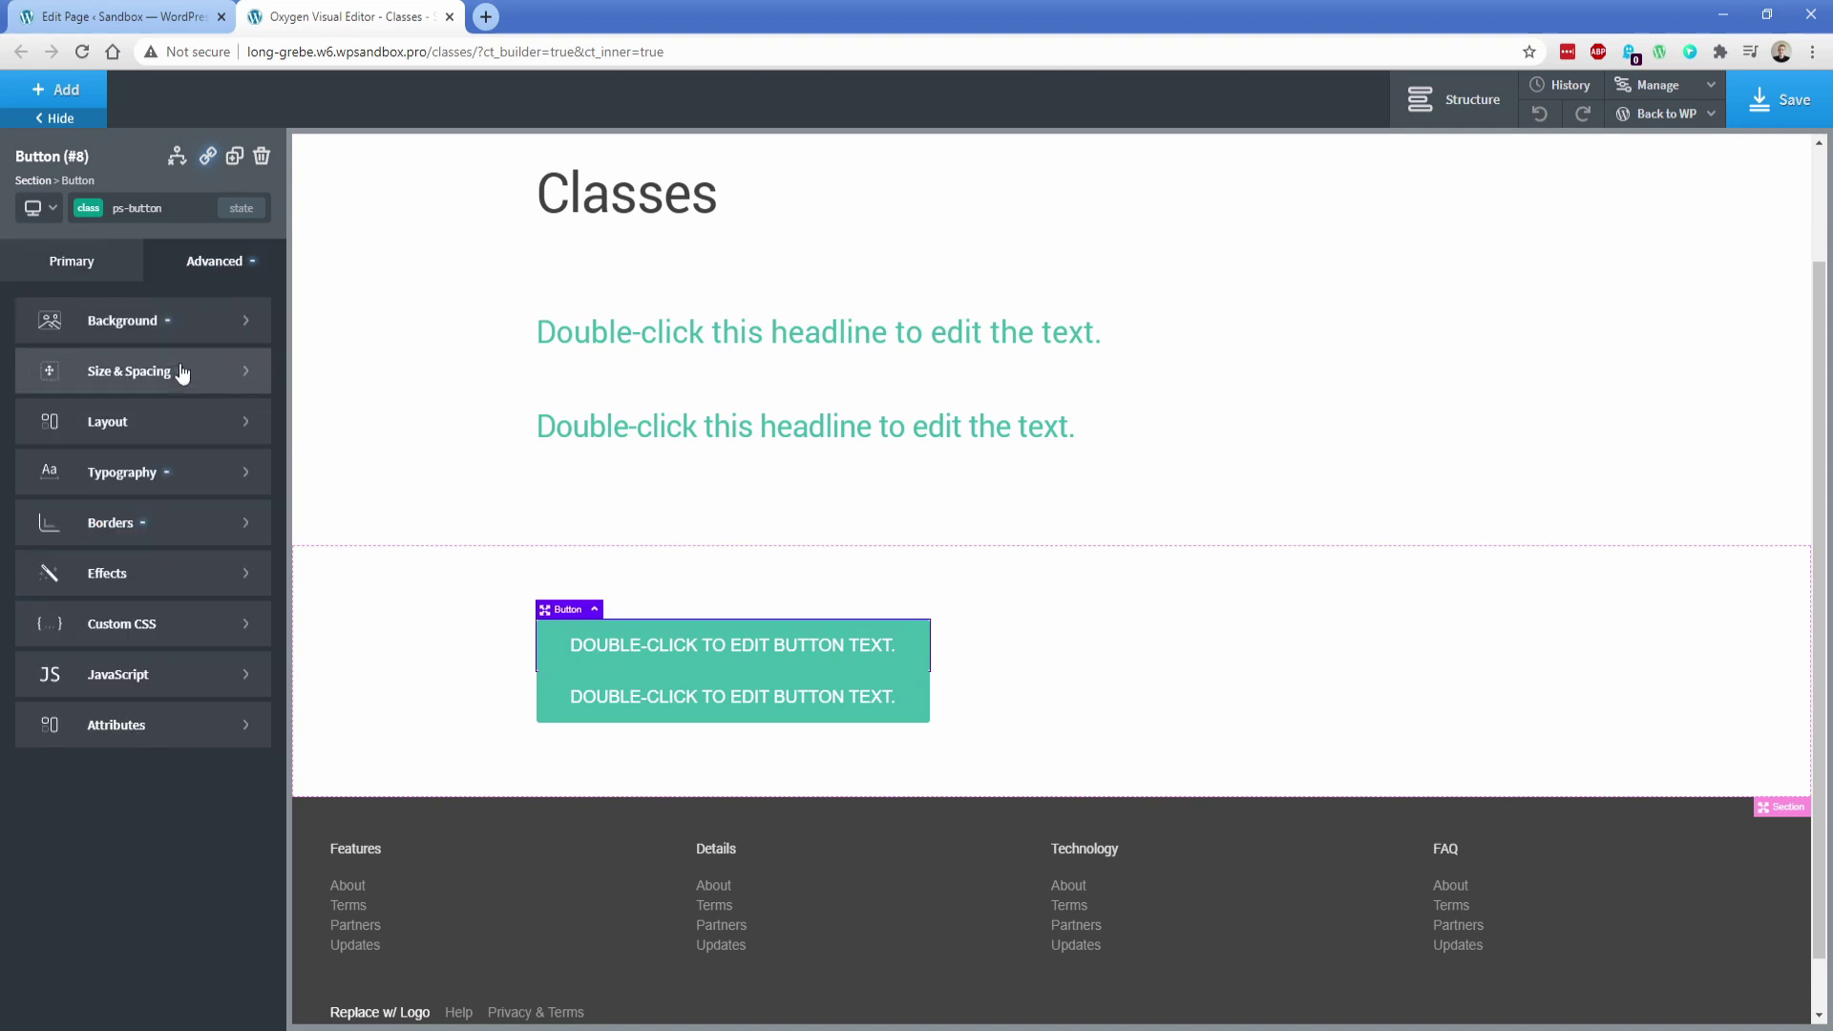
pyautogui.click(179, 372)
pyautogui.click(197, 437)
pyautogui.write('25')
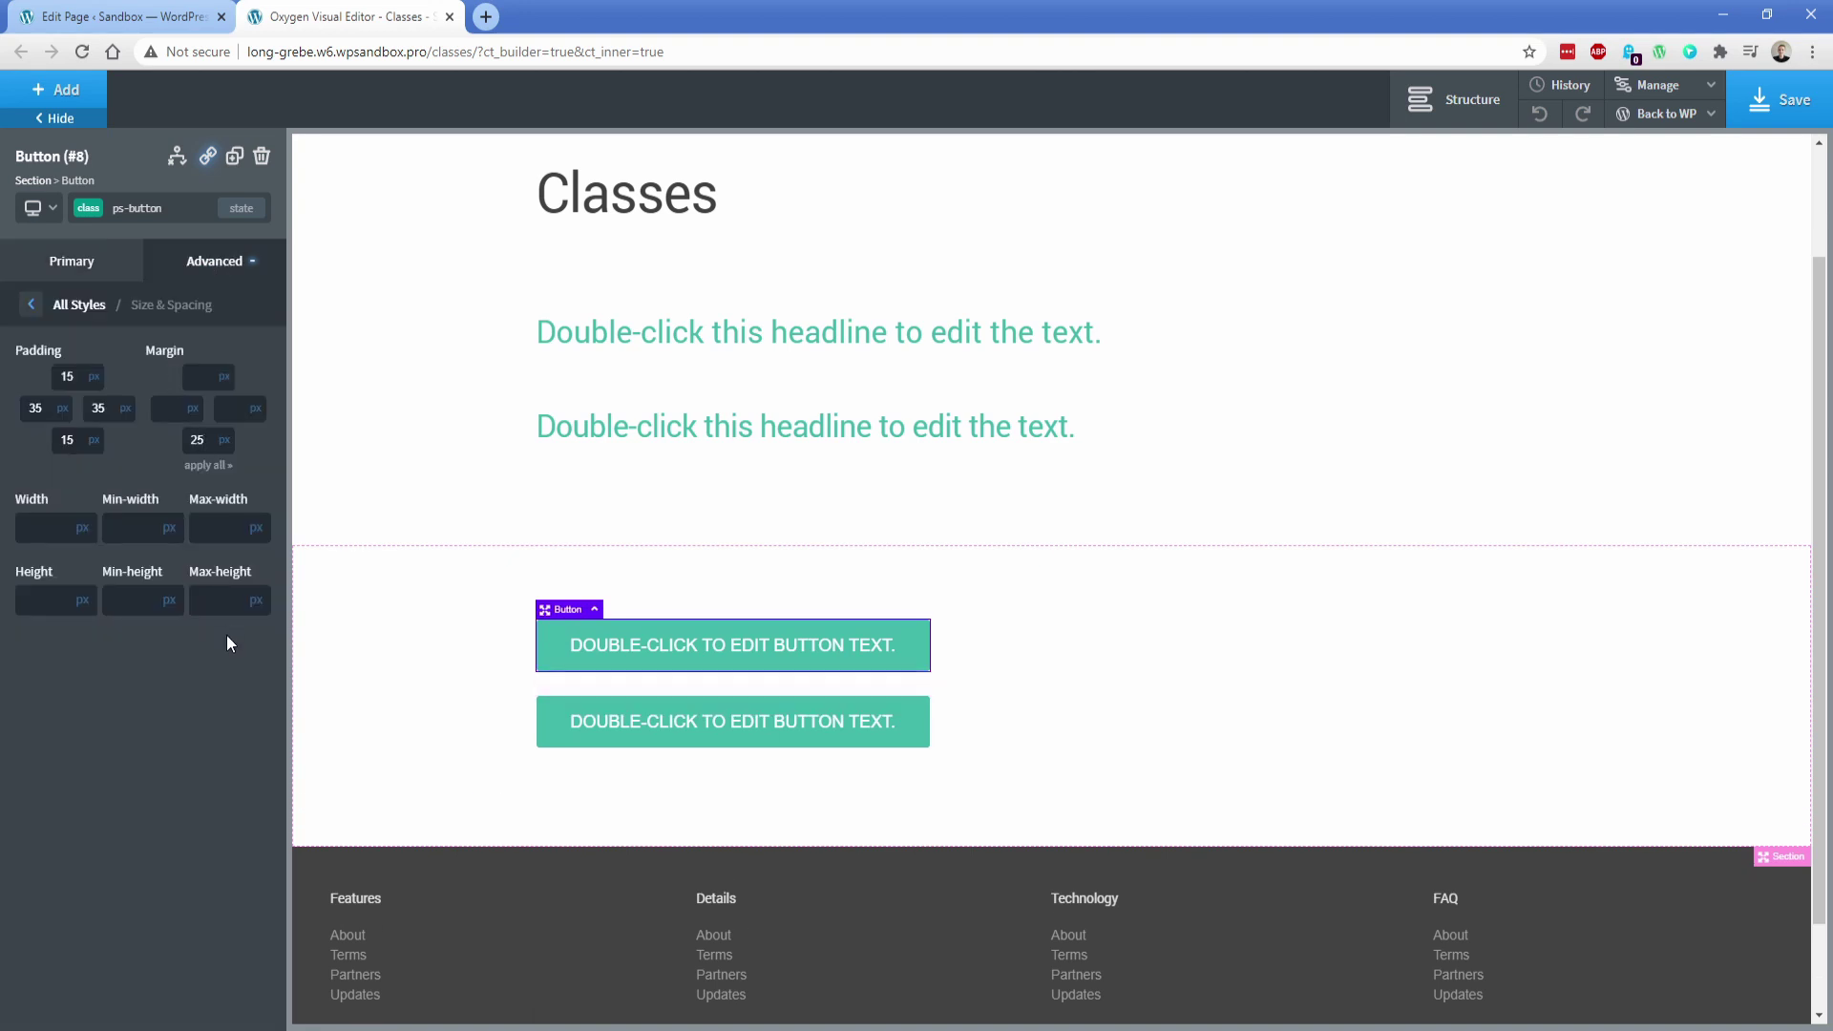
# Add a three-column Columns element below the buttons and select its first column
pyautogui.click(432, 691)
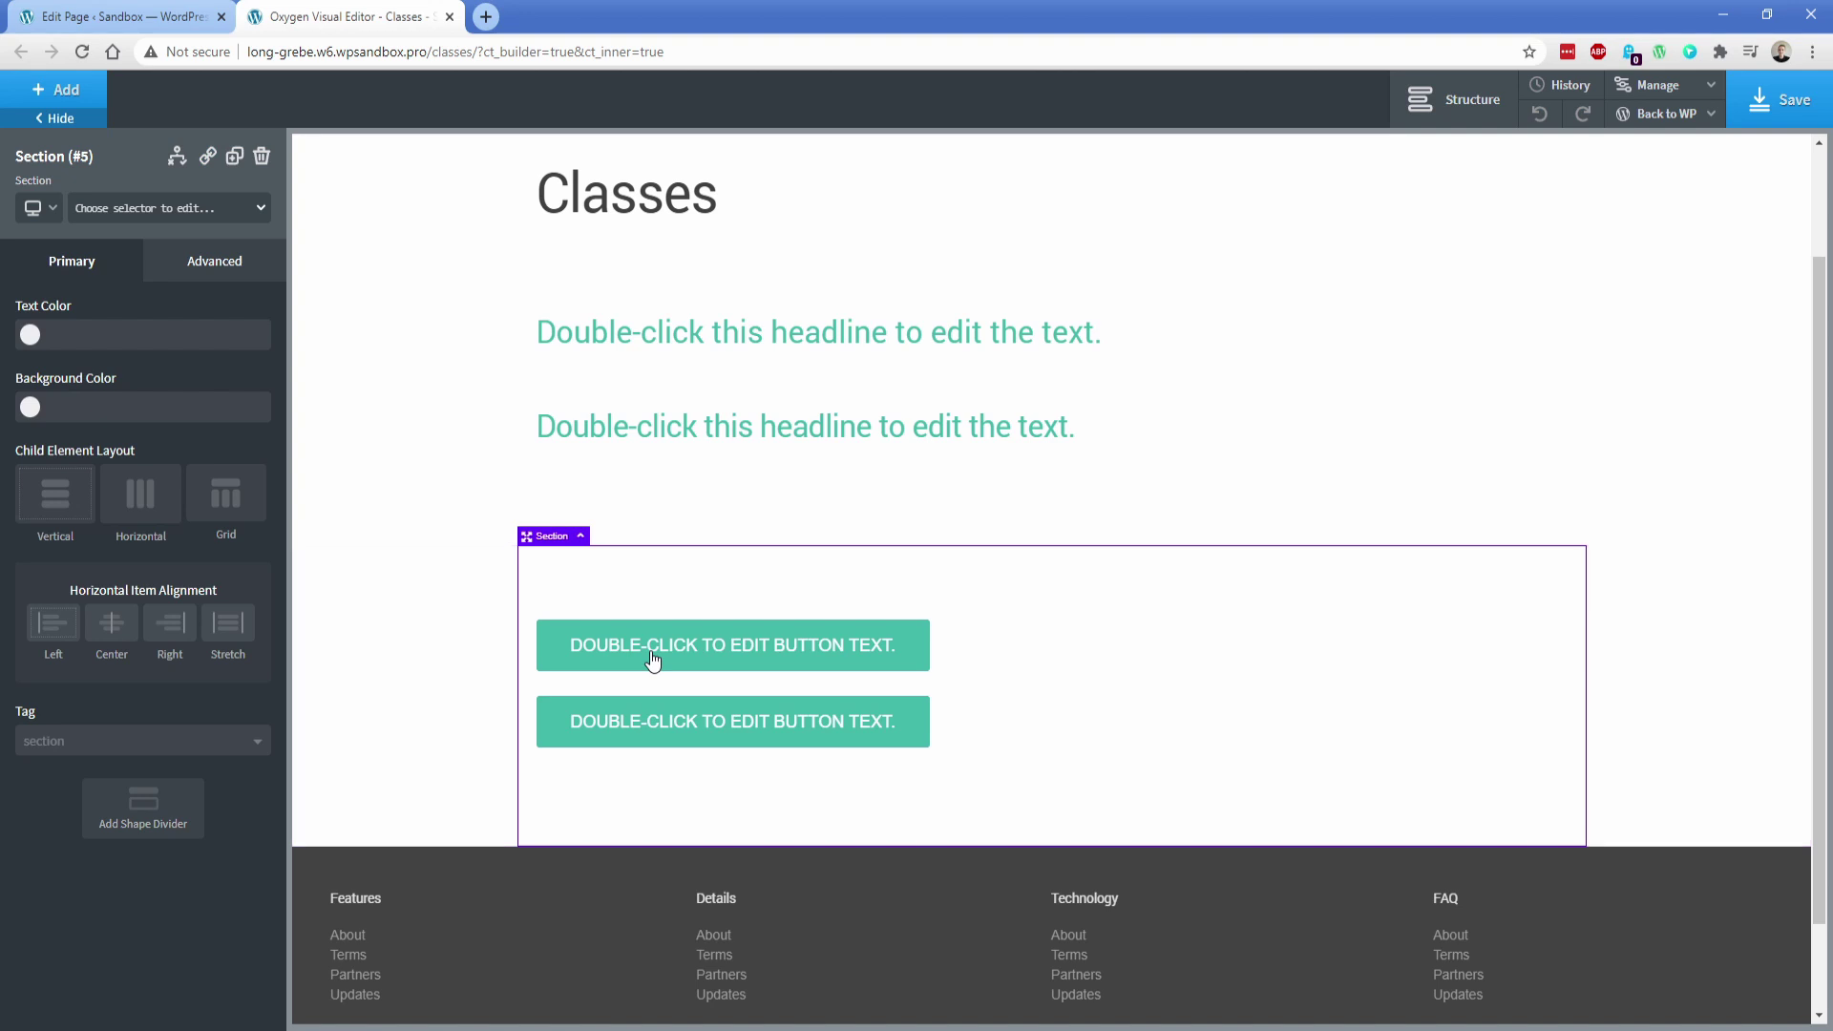
pyautogui.click(65, 94)
pyautogui.write('d')
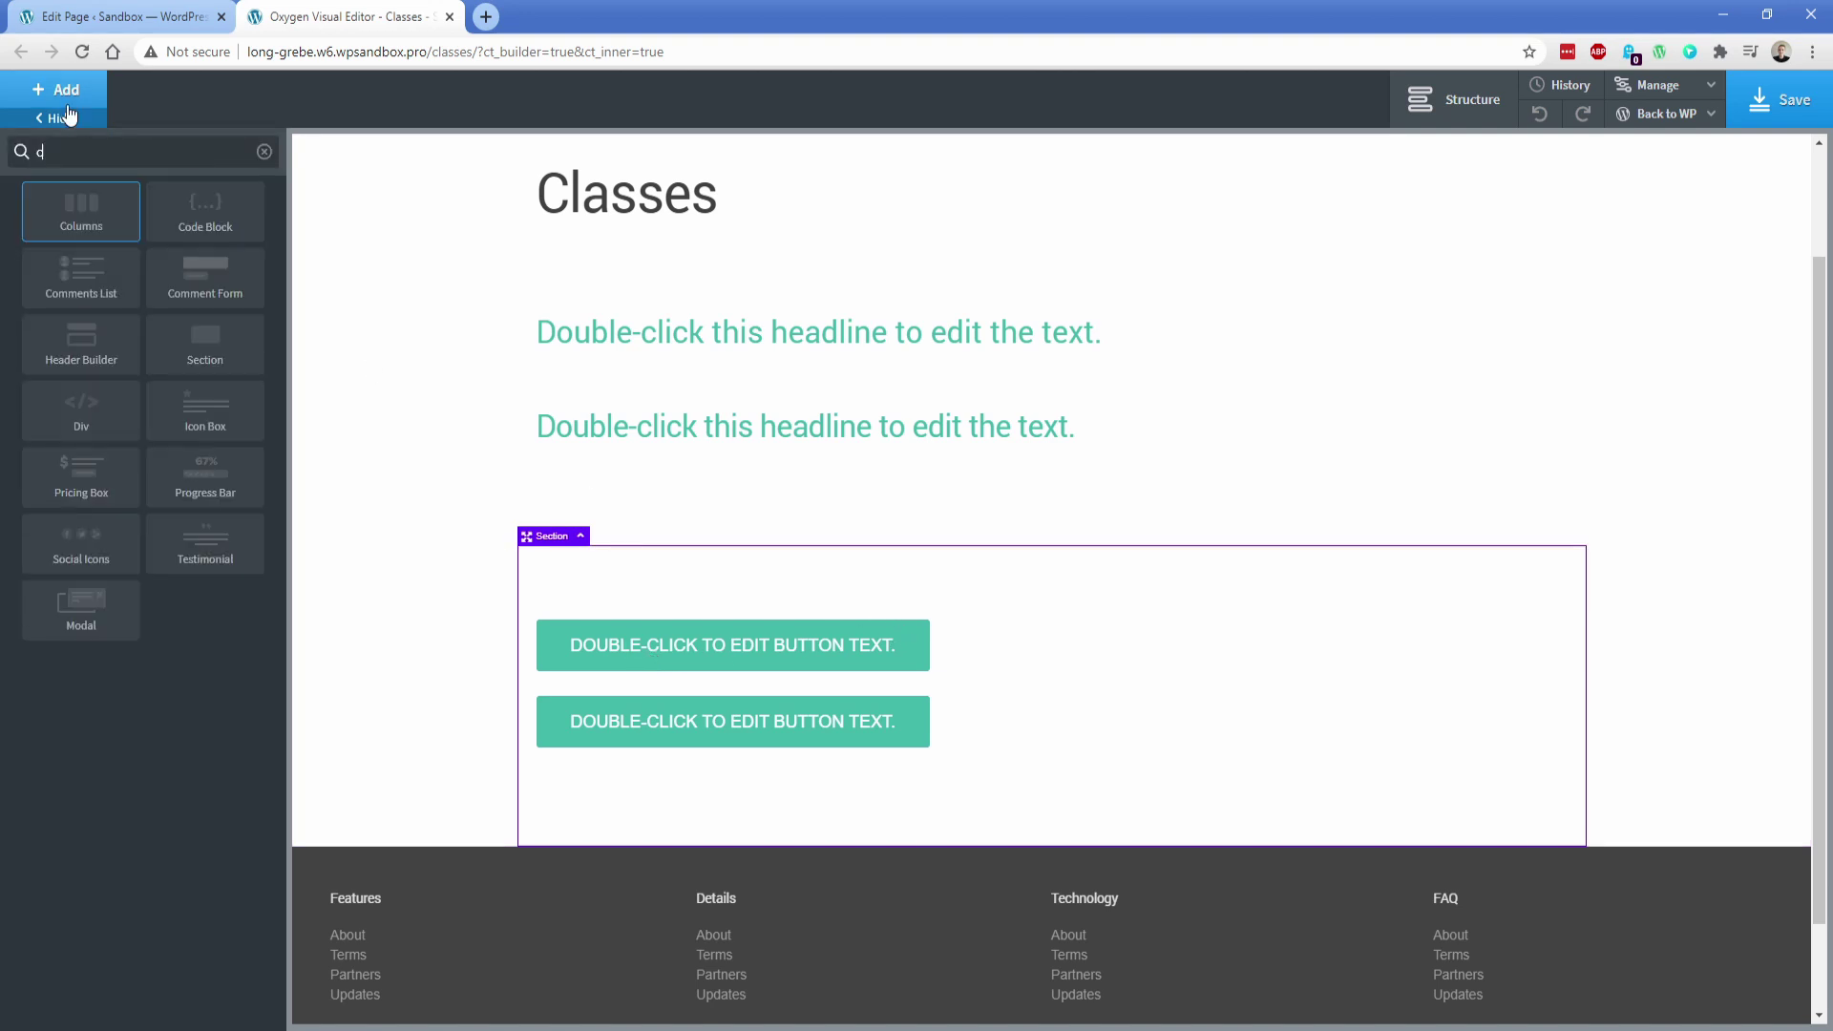
pyautogui.click(77, 206)
pyautogui.click(253, 480)
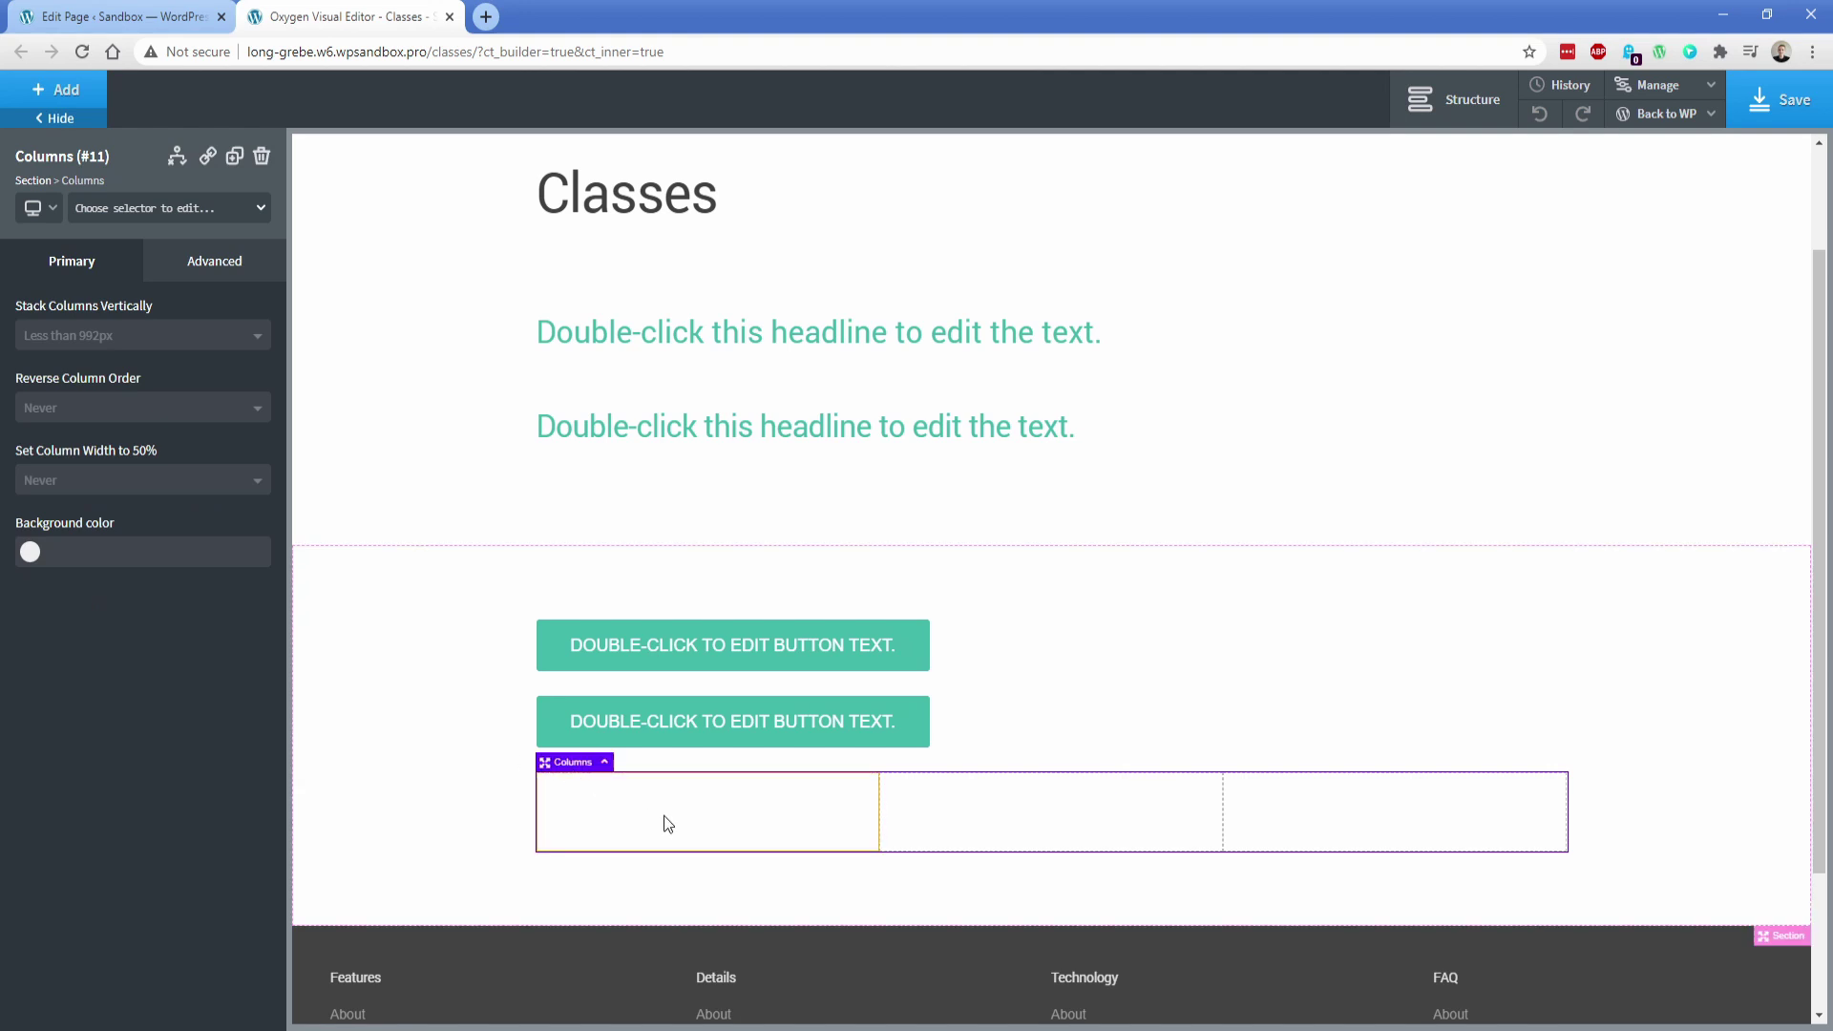
pyautogui.click(662, 815)
pyautogui.click(88, 212)
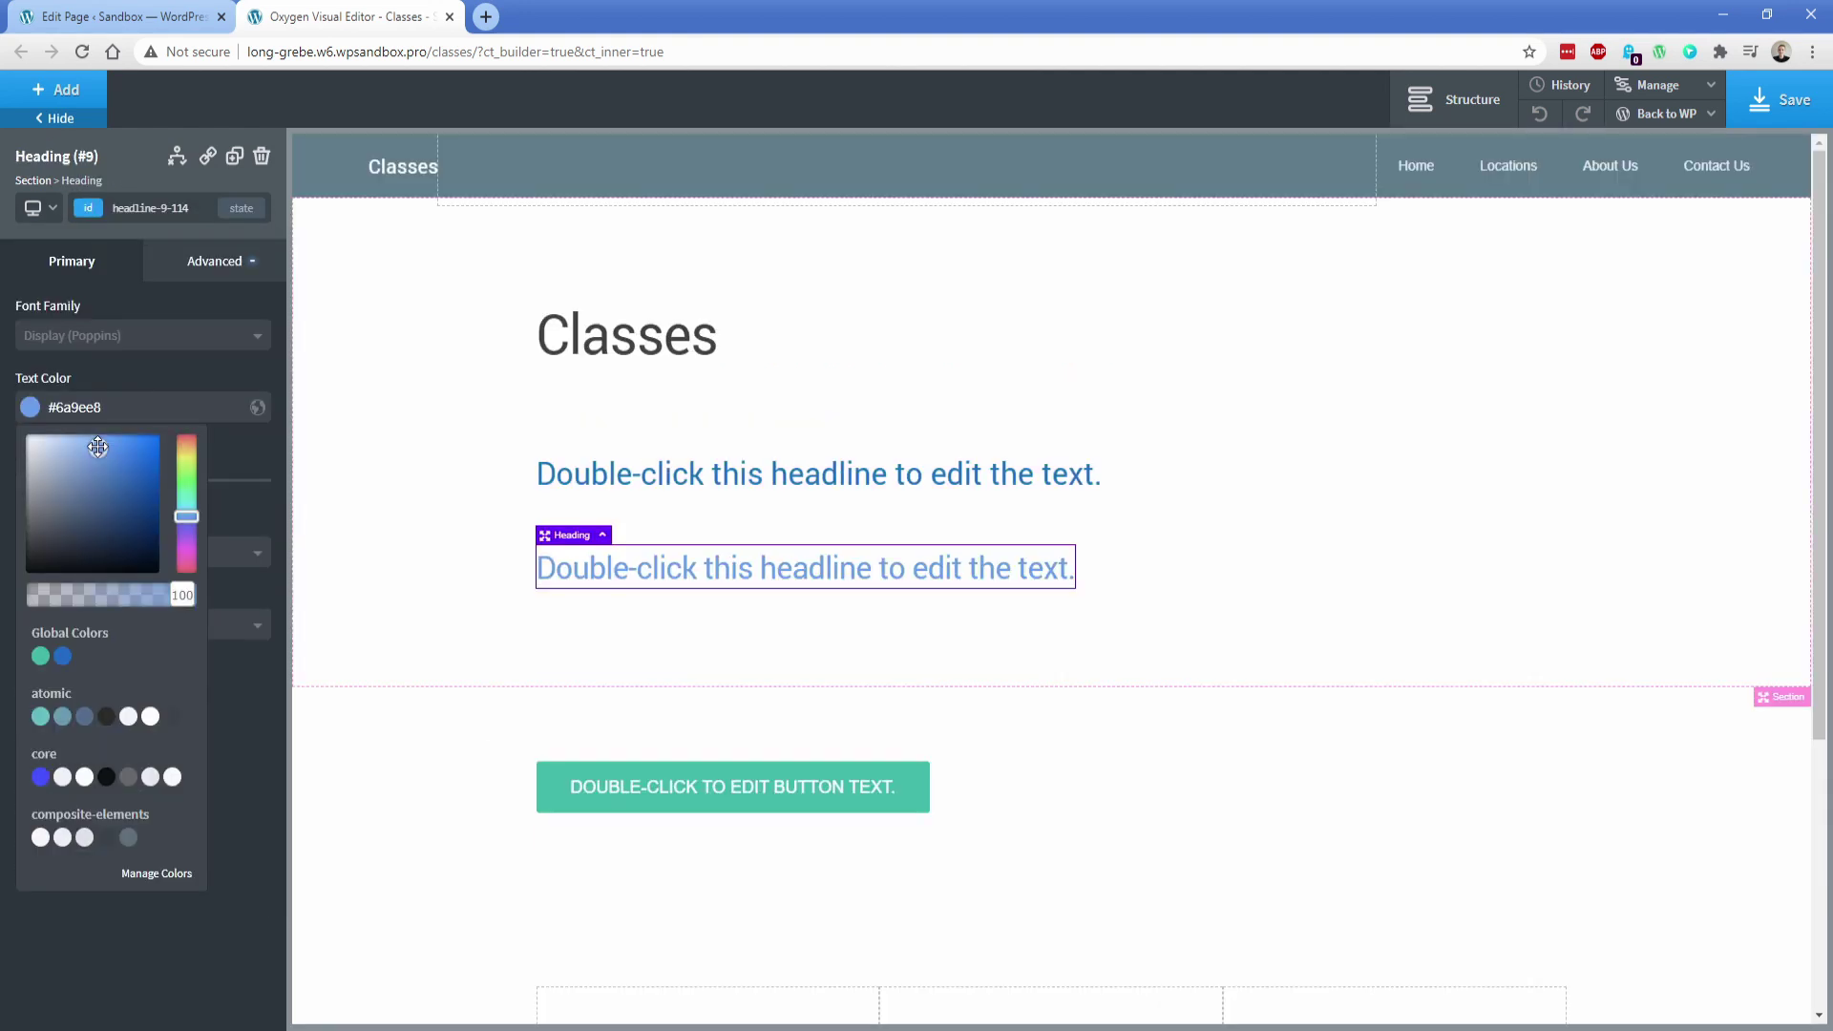
# Recolour the lower heading and save that colour as a new global colour named Purple
pyautogui.moveTo(188, 504)
pyautogui.mouseDown()
pyautogui.moveTo(193, 530)
pyautogui.moveTo(132, 478)
pyautogui.moveTo(141, 453)
pyautogui.moveTo(183, 523)
pyautogui.mouseUp()
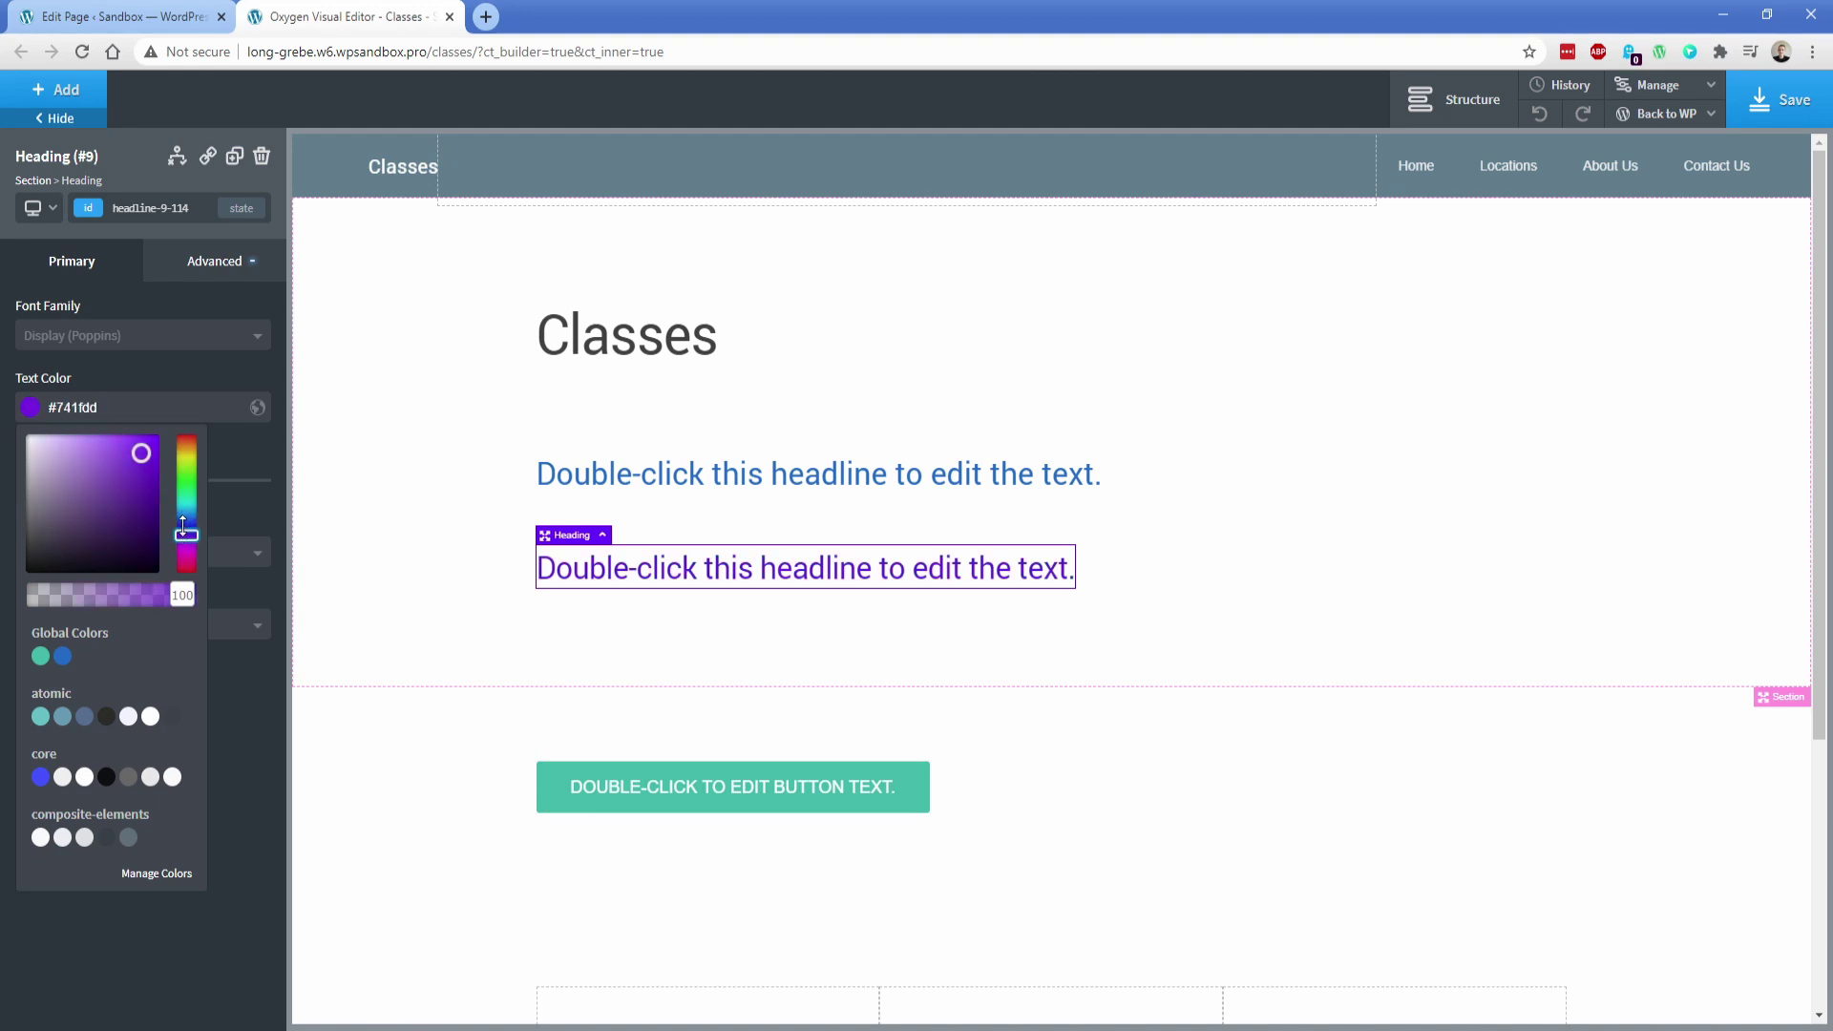
pyautogui.click(256, 408)
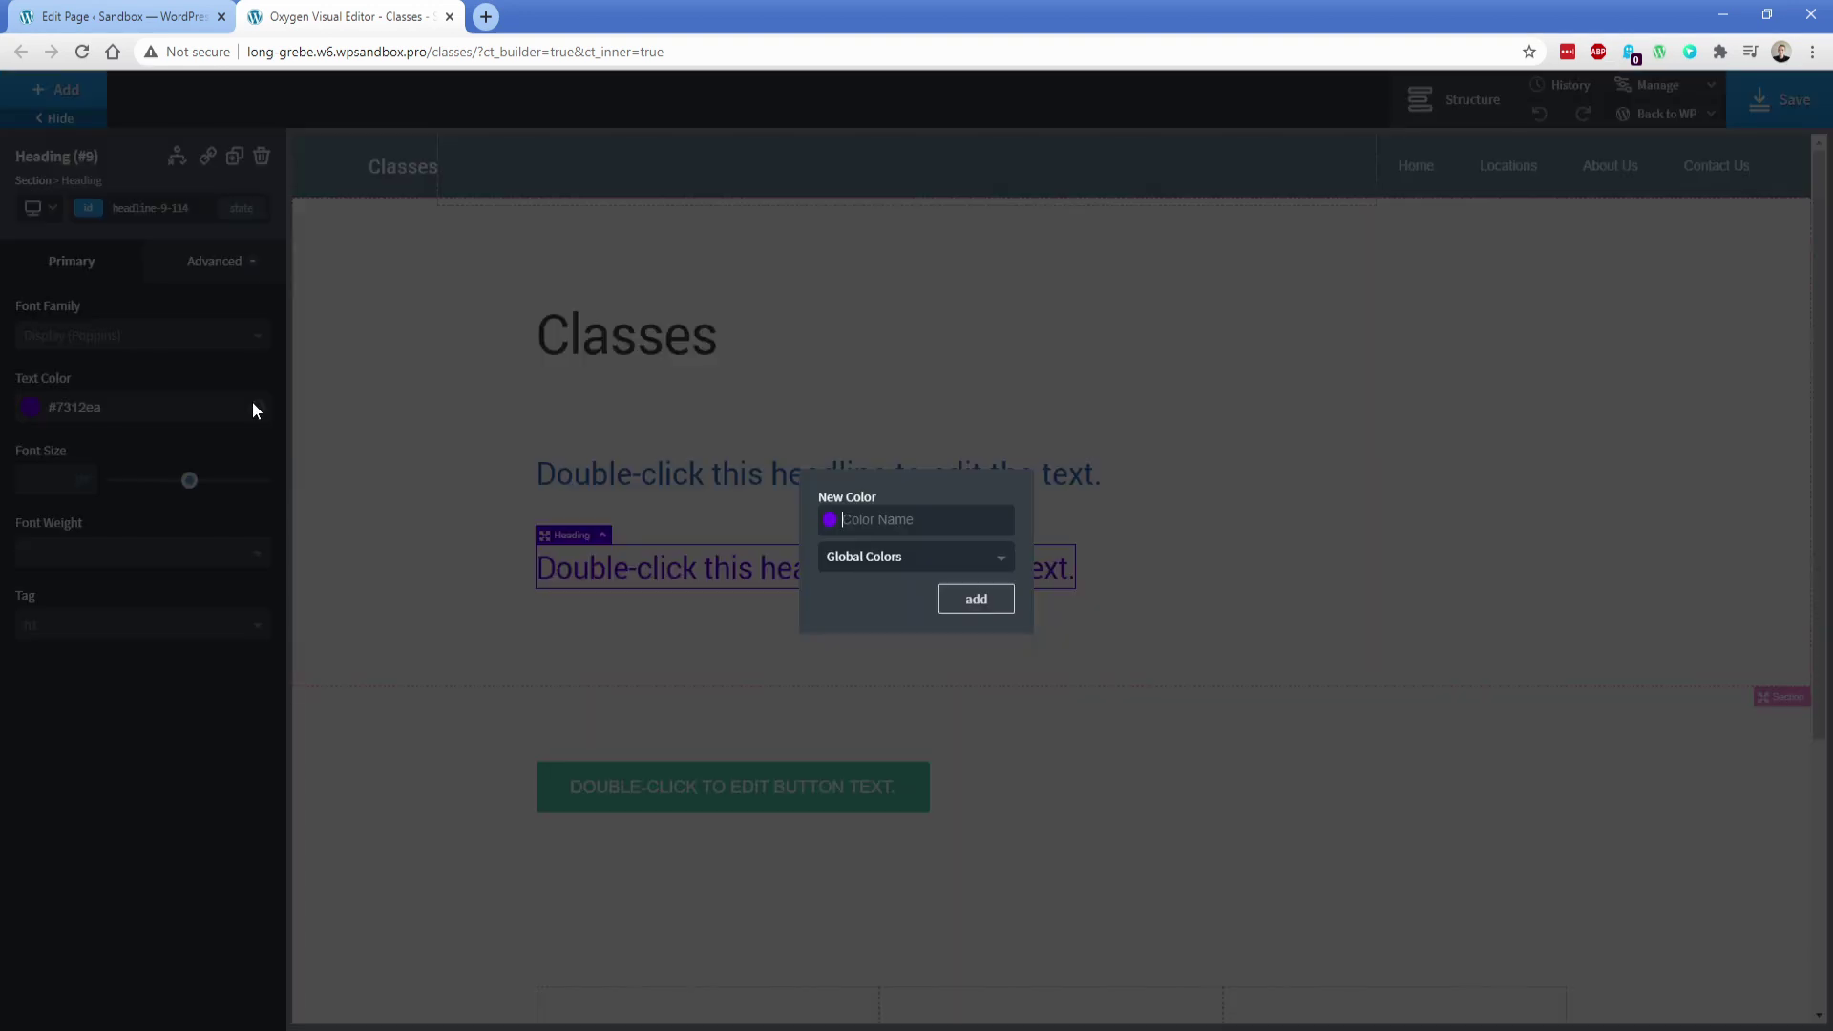
pyautogui.write('Purple')
pyautogui.press('Return')
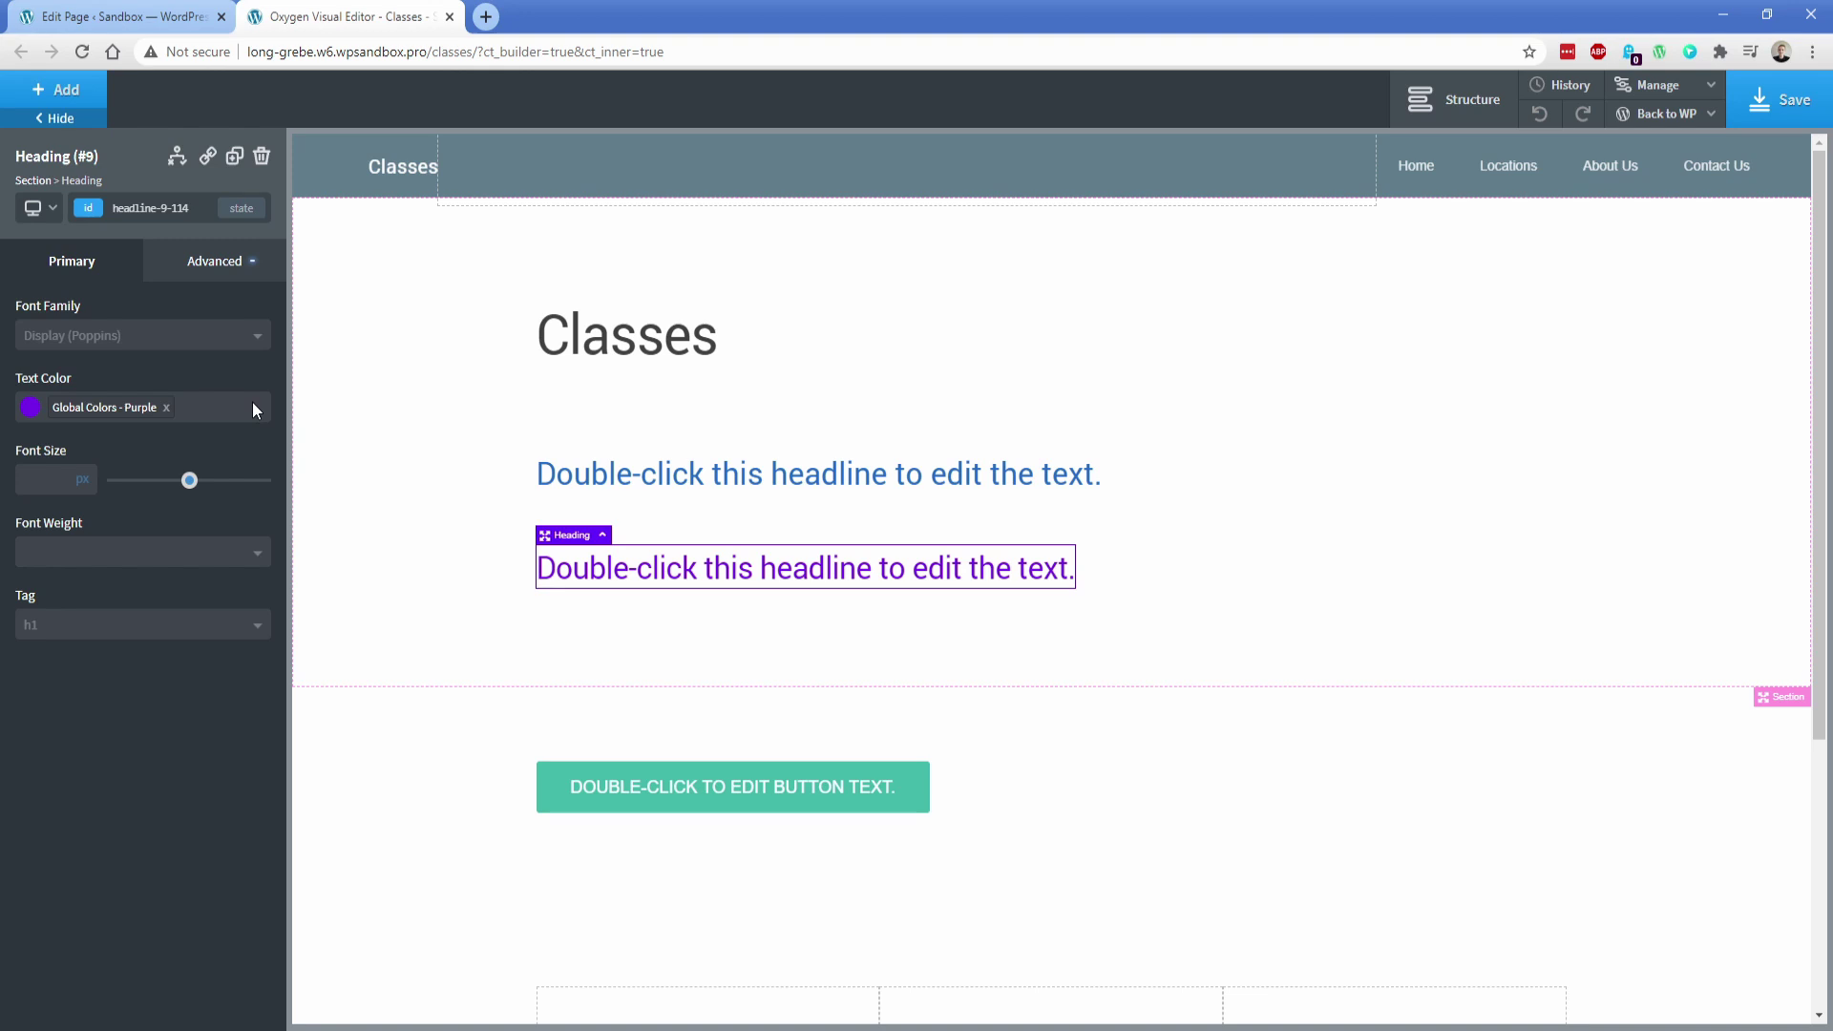
# Change the global Blue colour to teal #1bd3cd in Global Styles > Colors
pyautogui.click(456, 506)
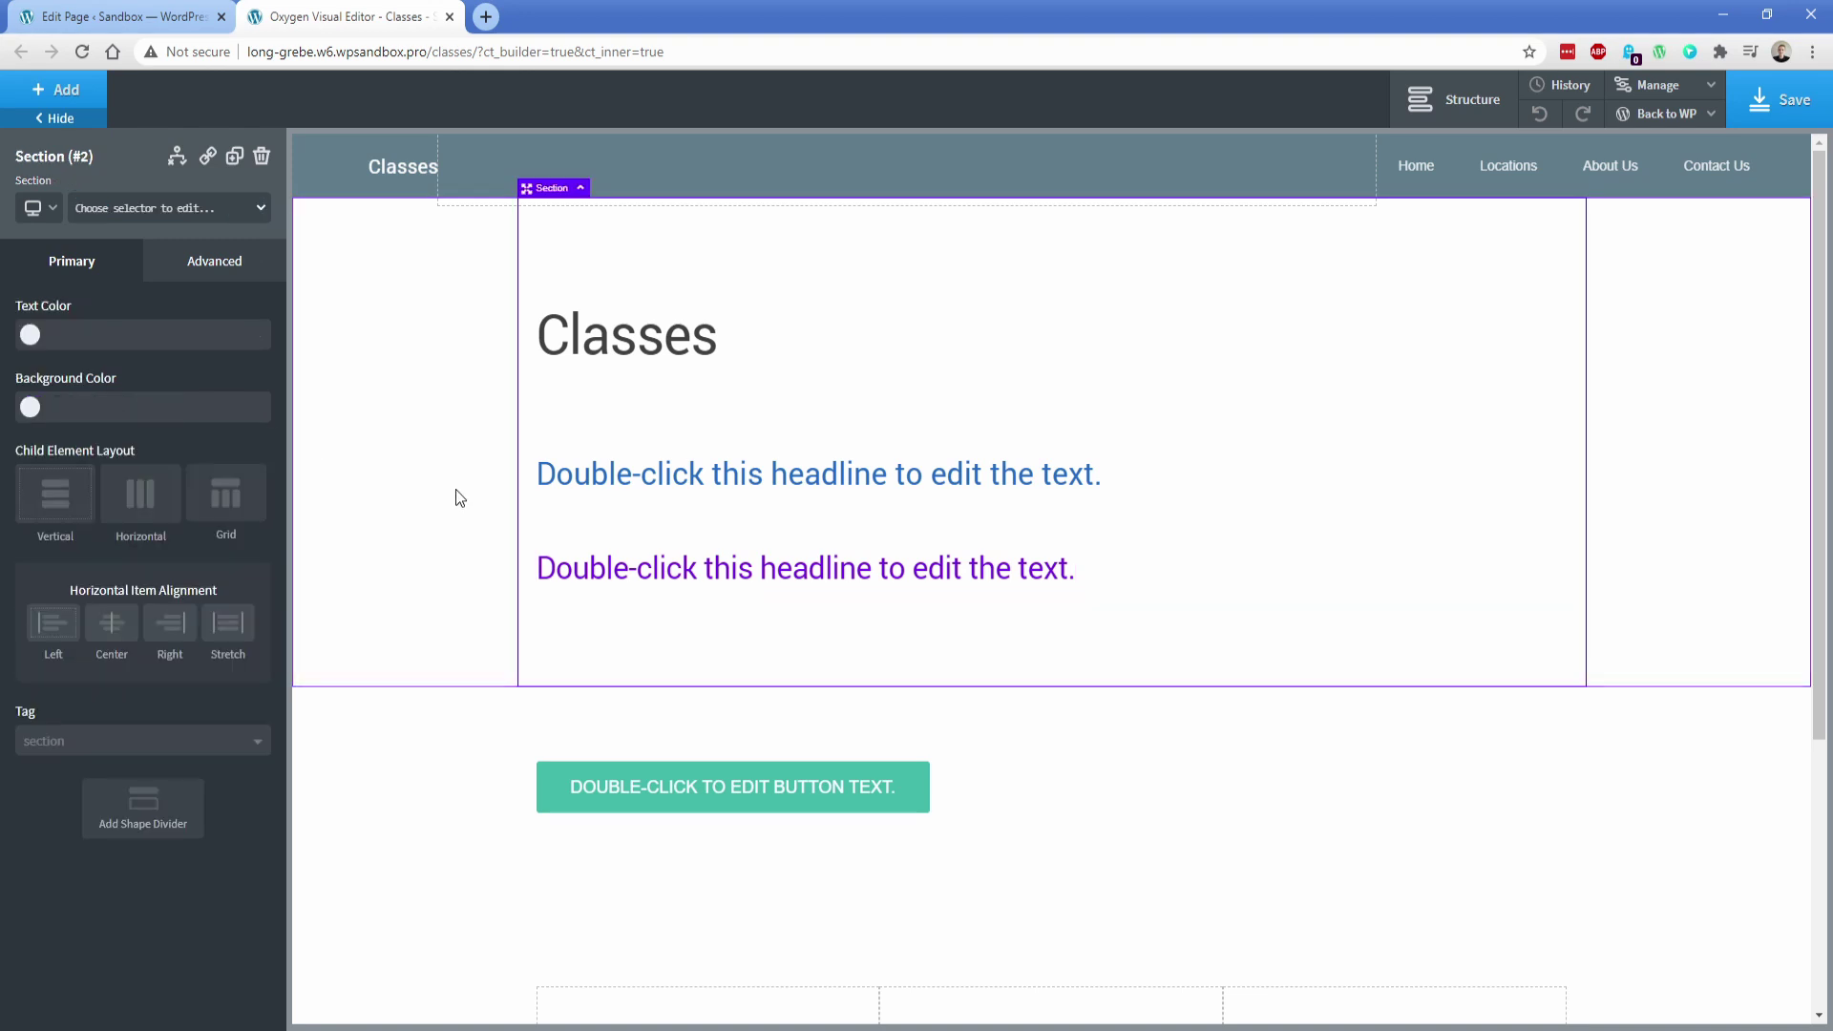
pyautogui.click(1657, 86)
pyautogui.click(1654, 122)
pyautogui.click(1670, 262)
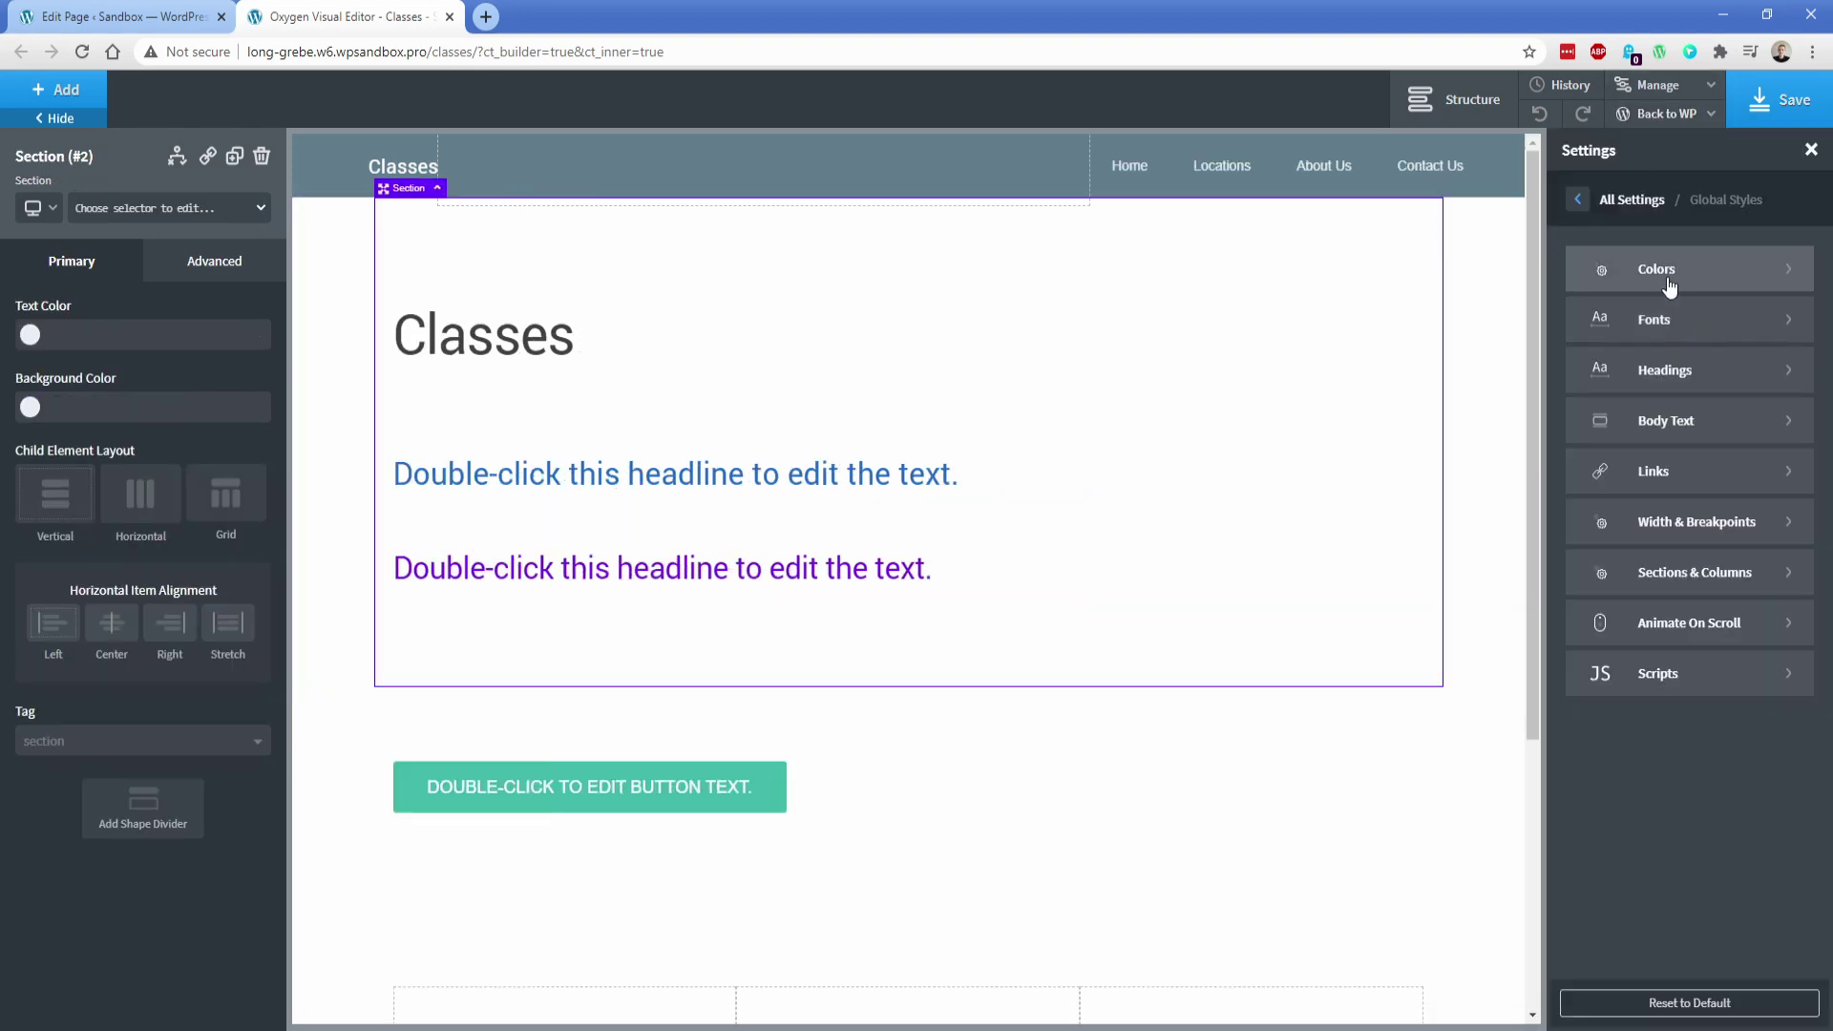
pyautogui.click(1669, 279)
pyautogui.click(1670, 279)
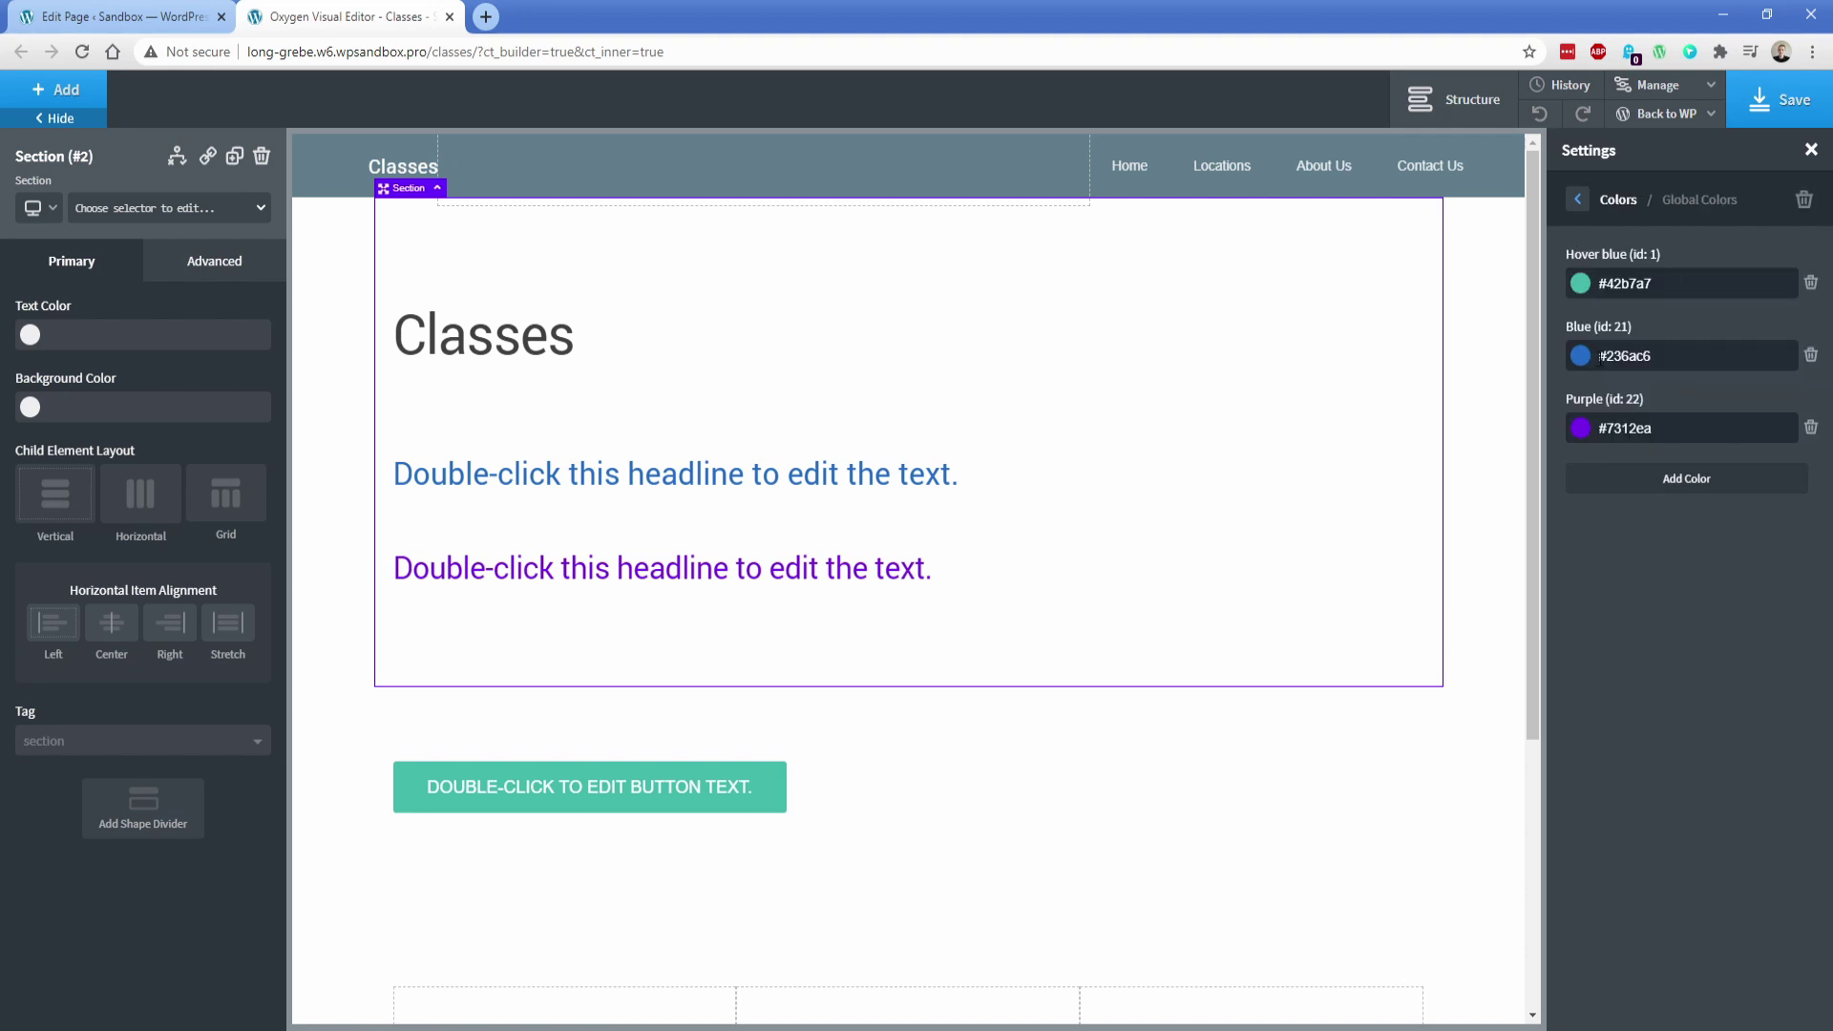
pyautogui.click(1582, 357)
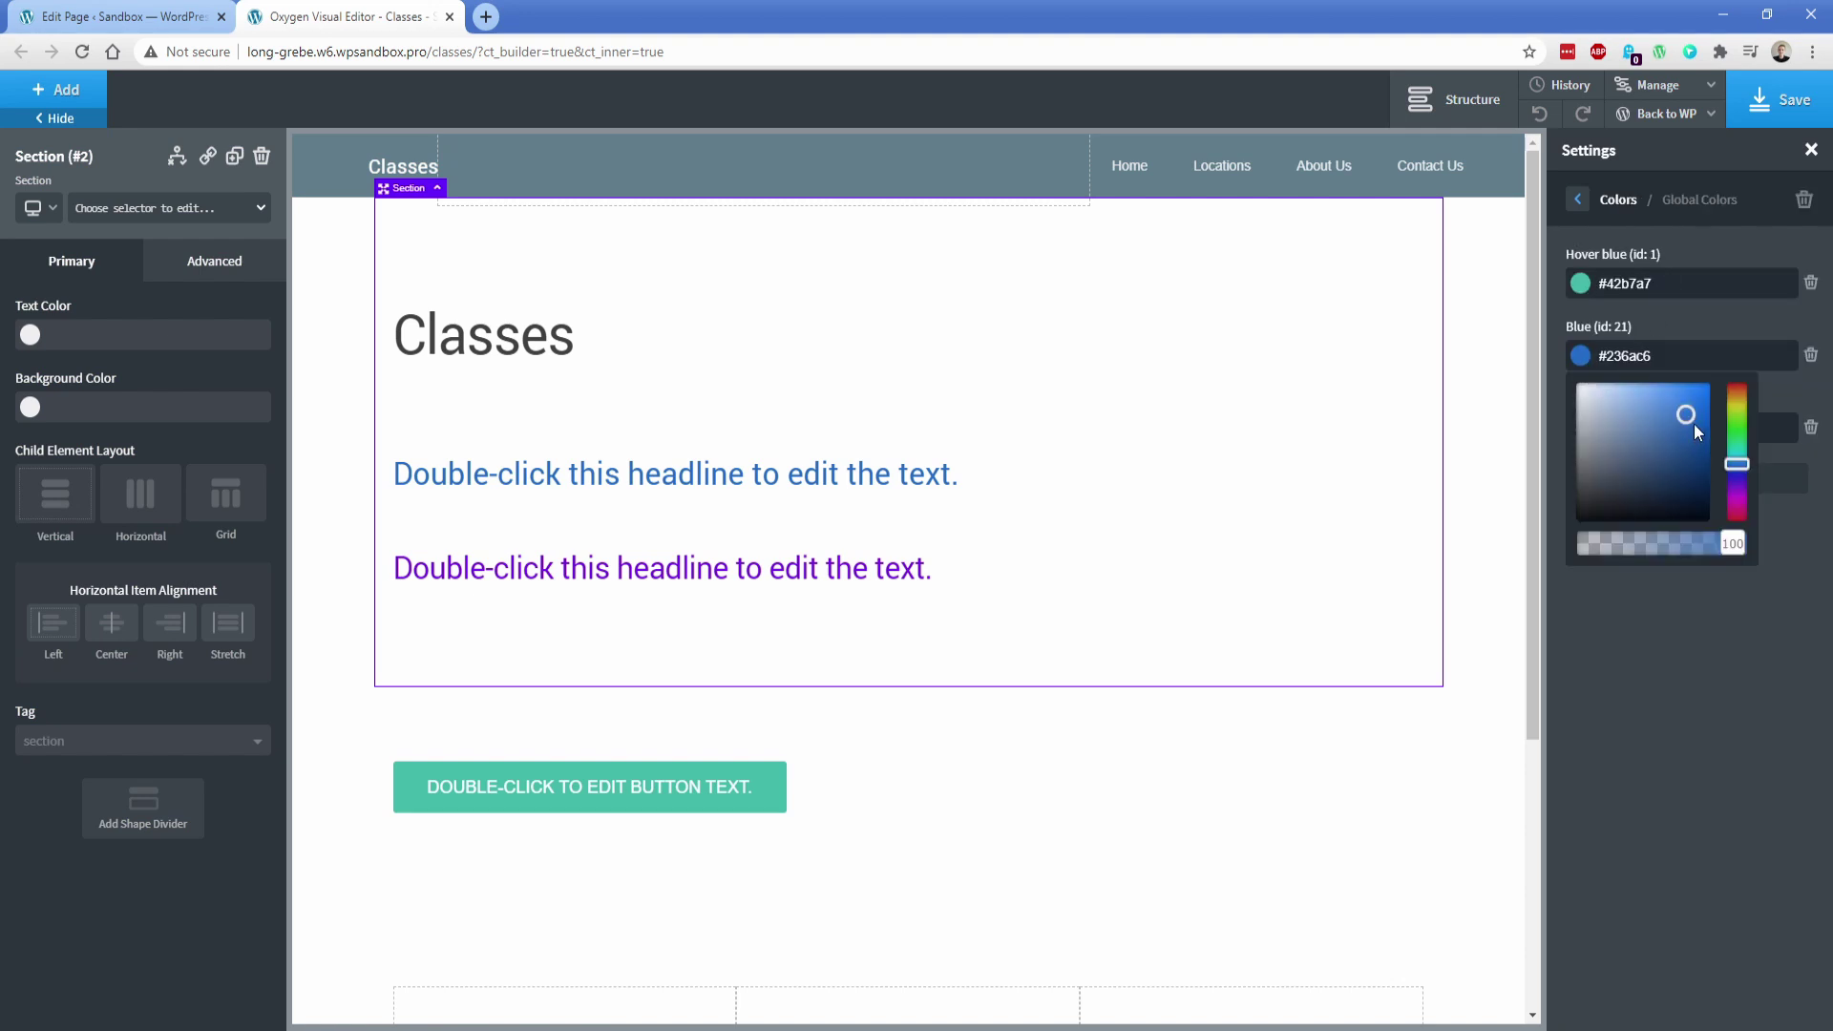
pyautogui.moveTo(1694, 424); pyautogui.dragTo(1737, 432)
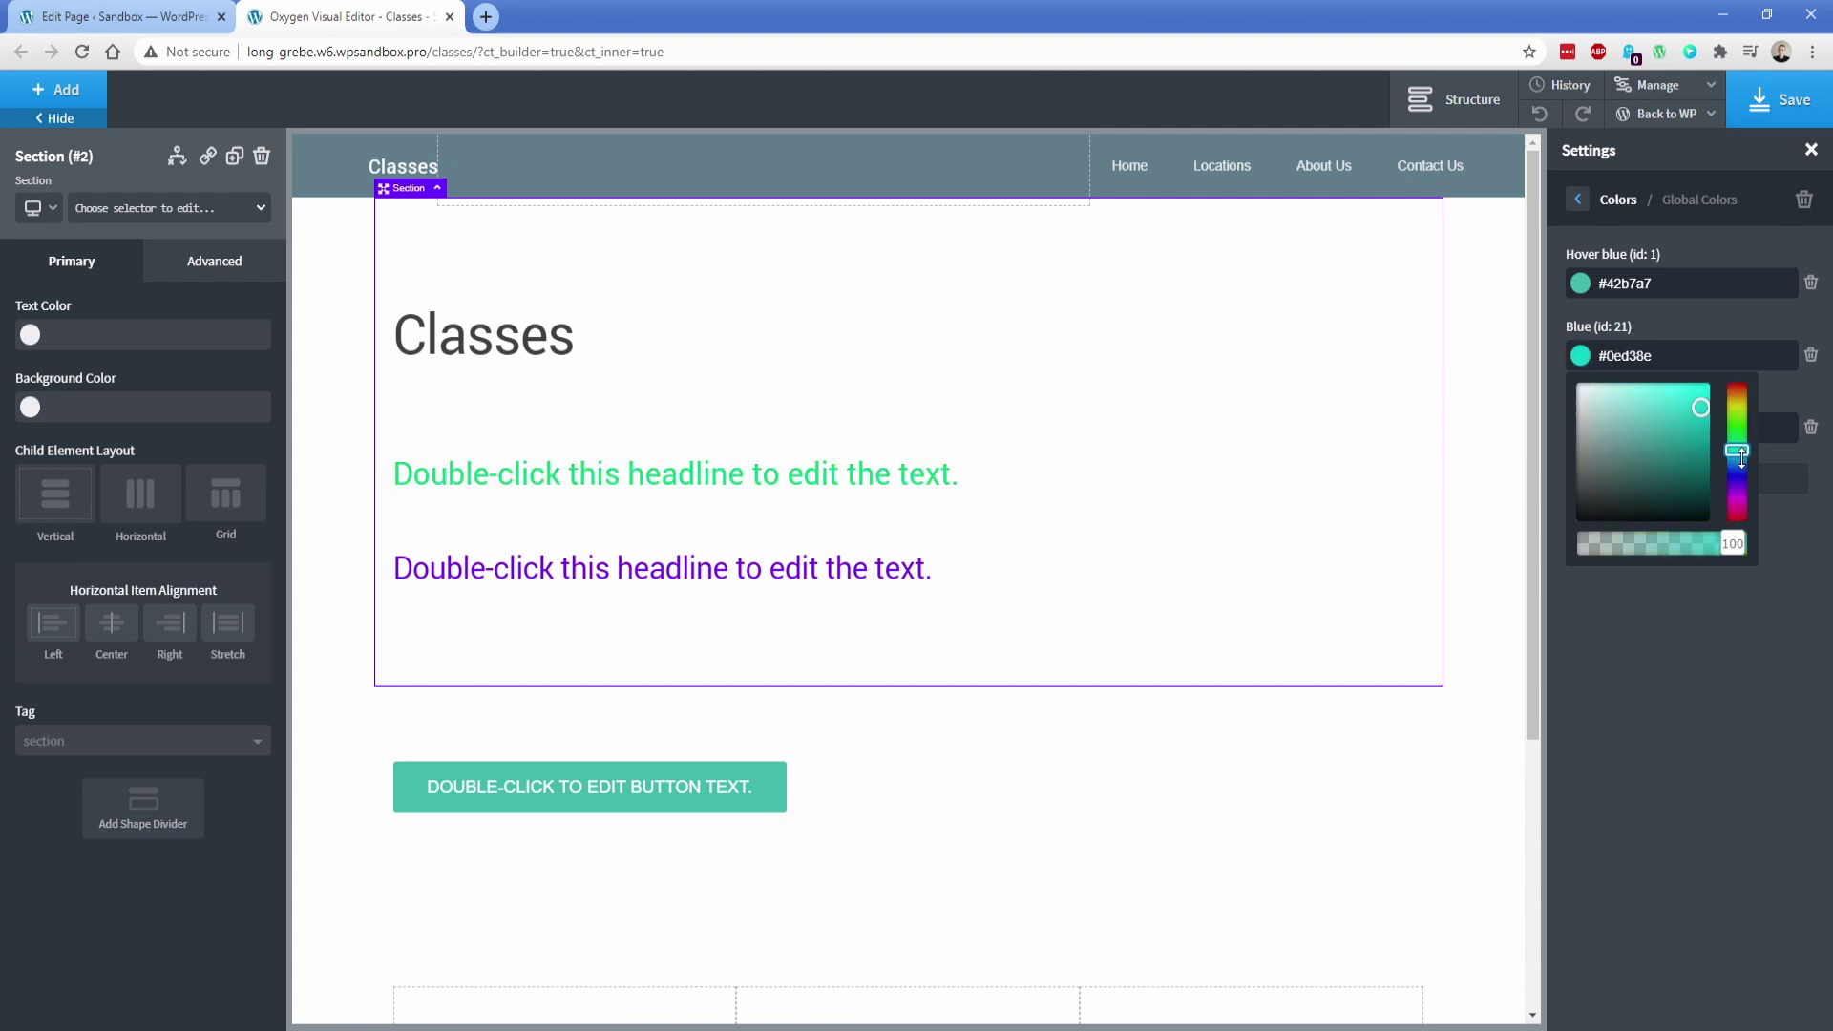
pyautogui.click(1693, 407)
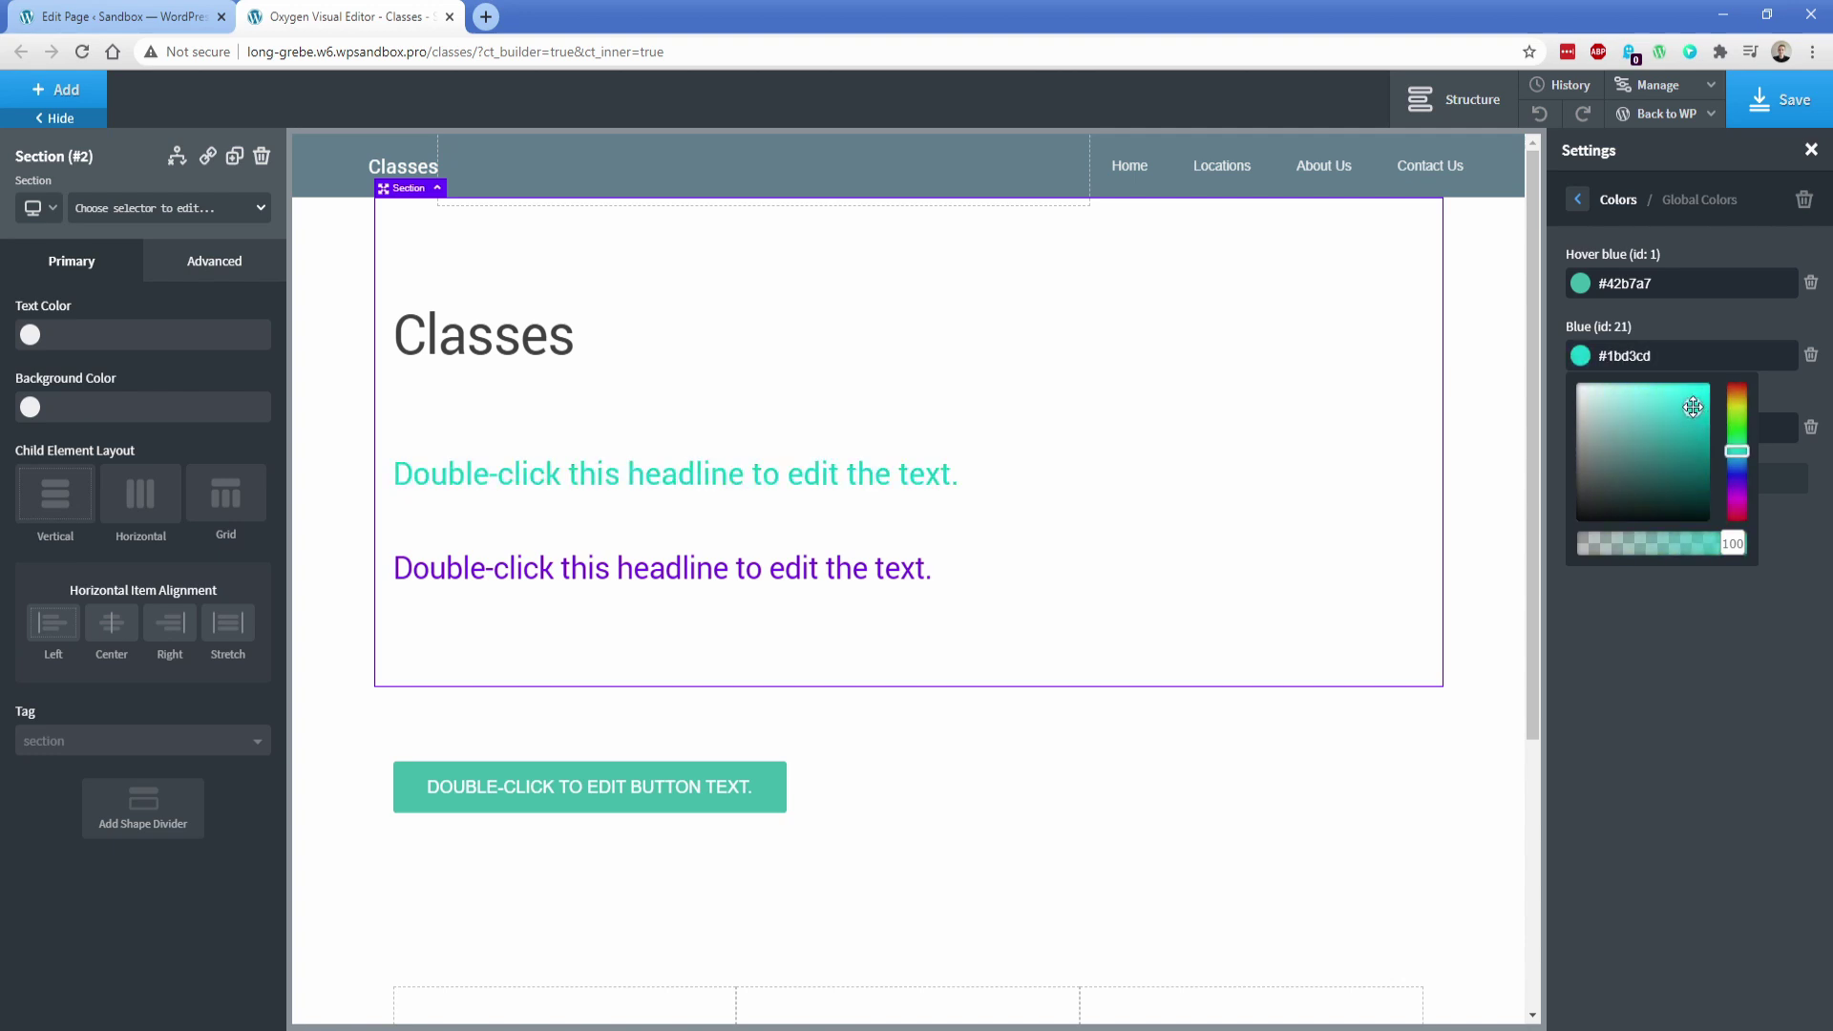
pyautogui.click(1667, 324)
# Set the button background to global Purple, then change Purple to light blue #129fea
pyautogui.click(654, 565)
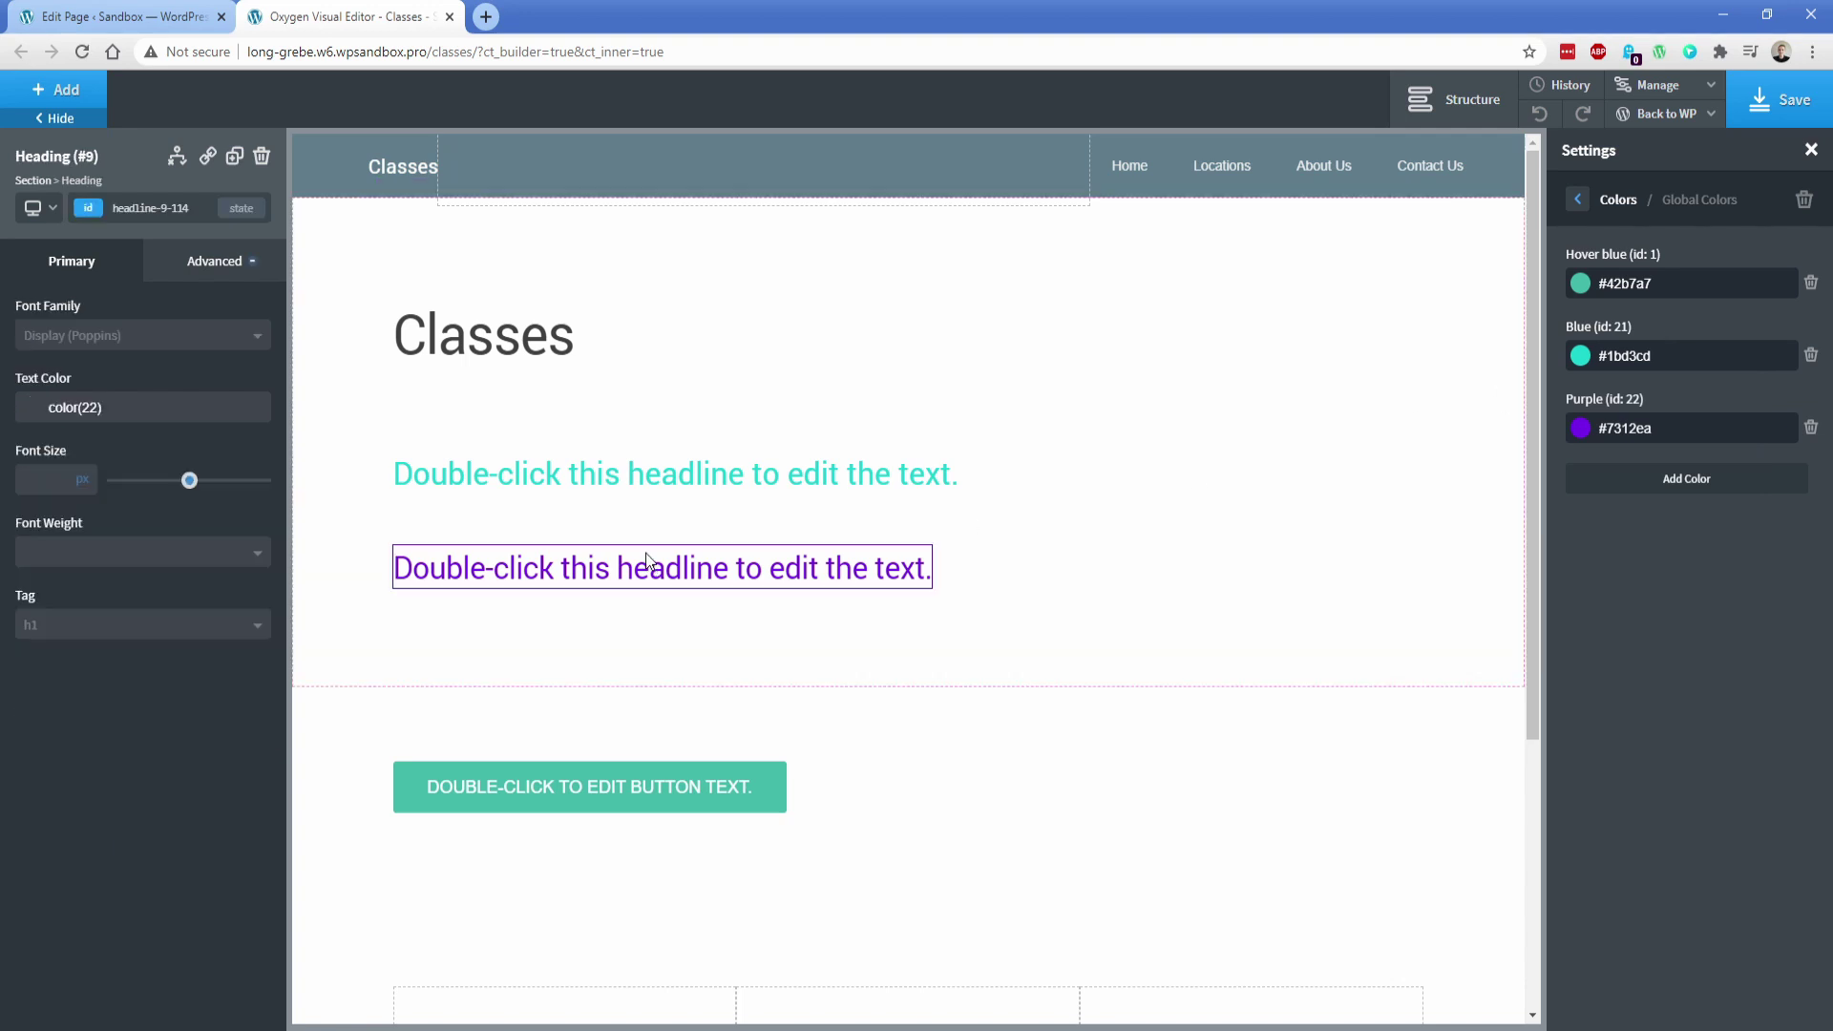
pyautogui.click(511, 802)
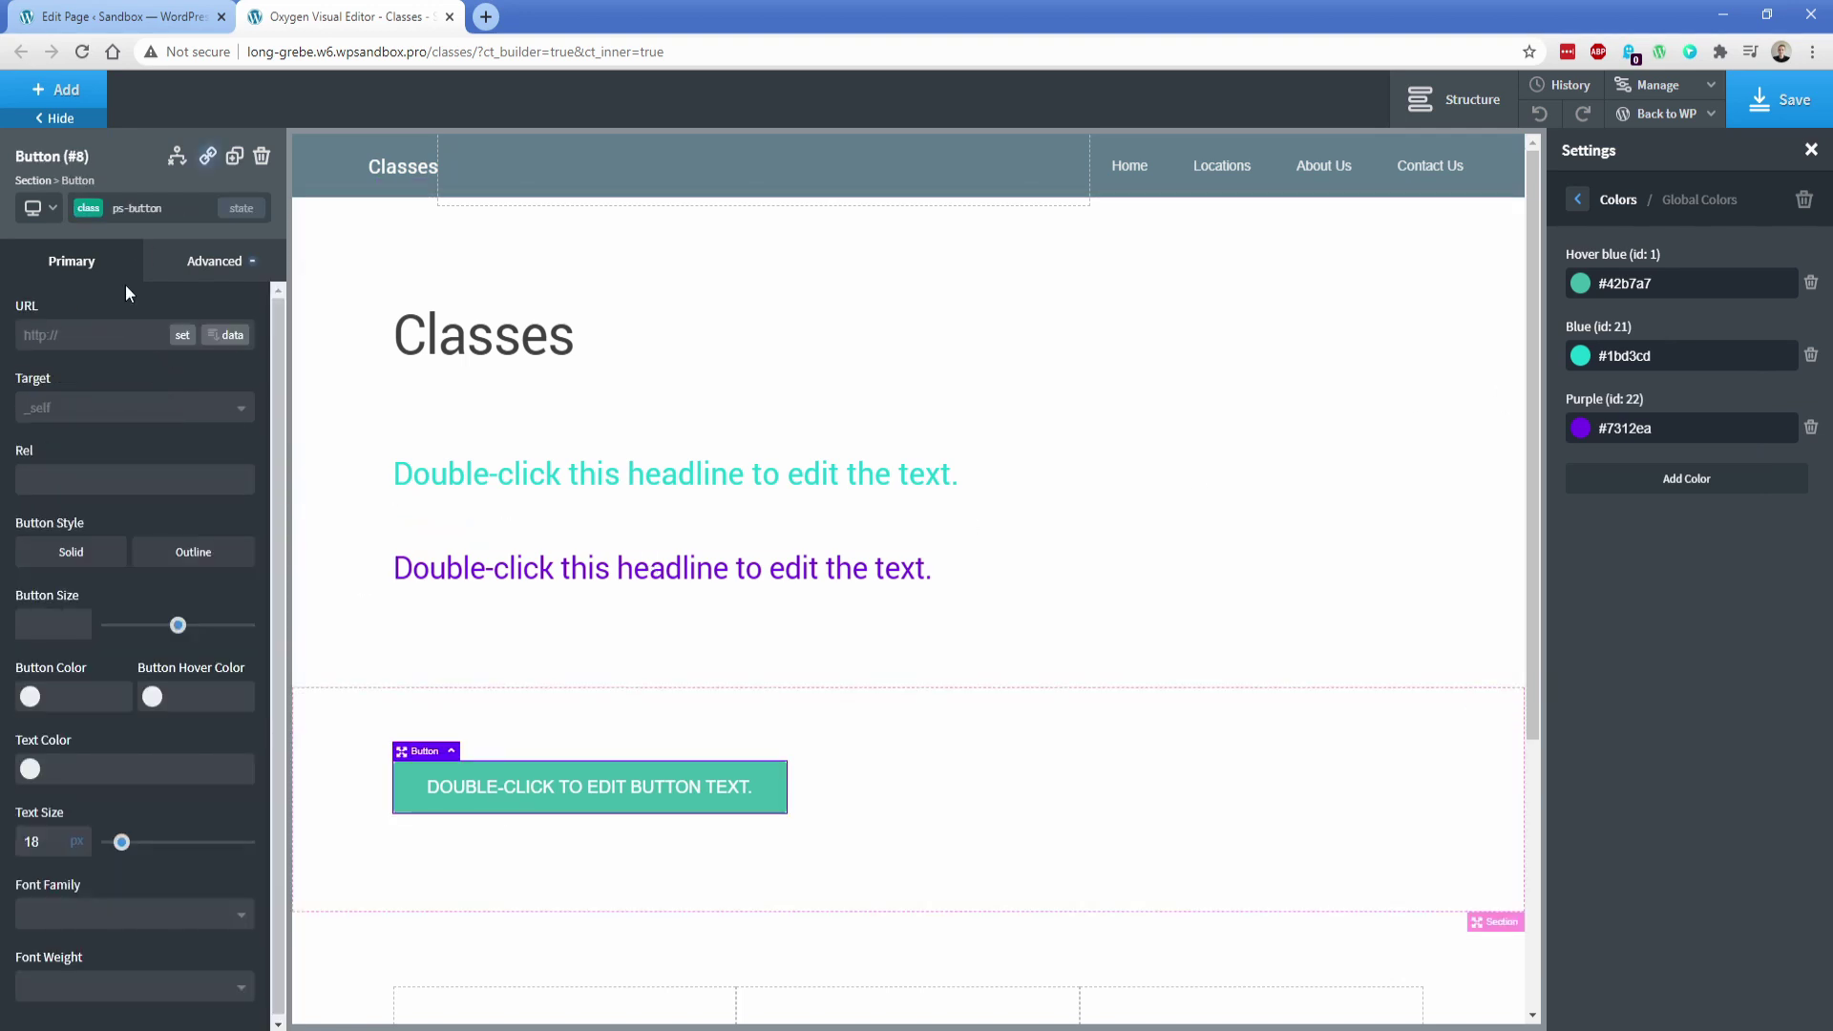
pyautogui.click(90, 208)
pyautogui.click(30, 696)
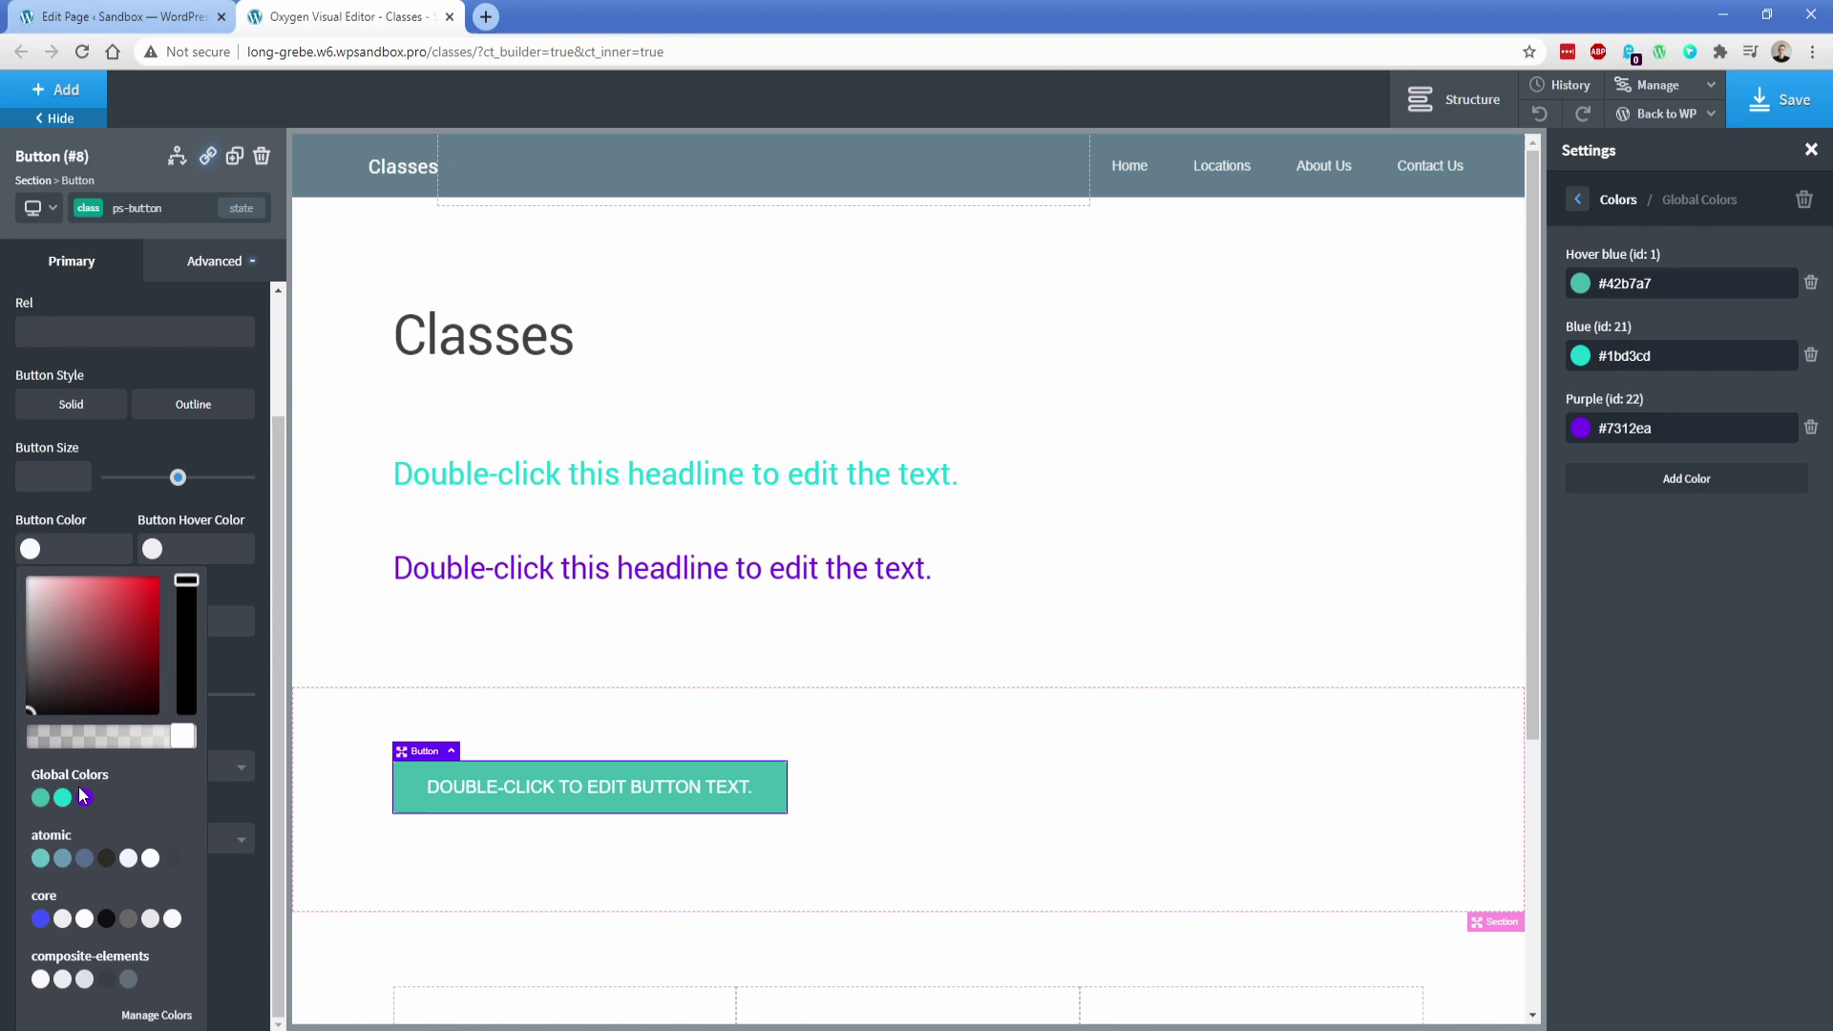
pyautogui.click(84, 797)
pyautogui.click(29, 379)
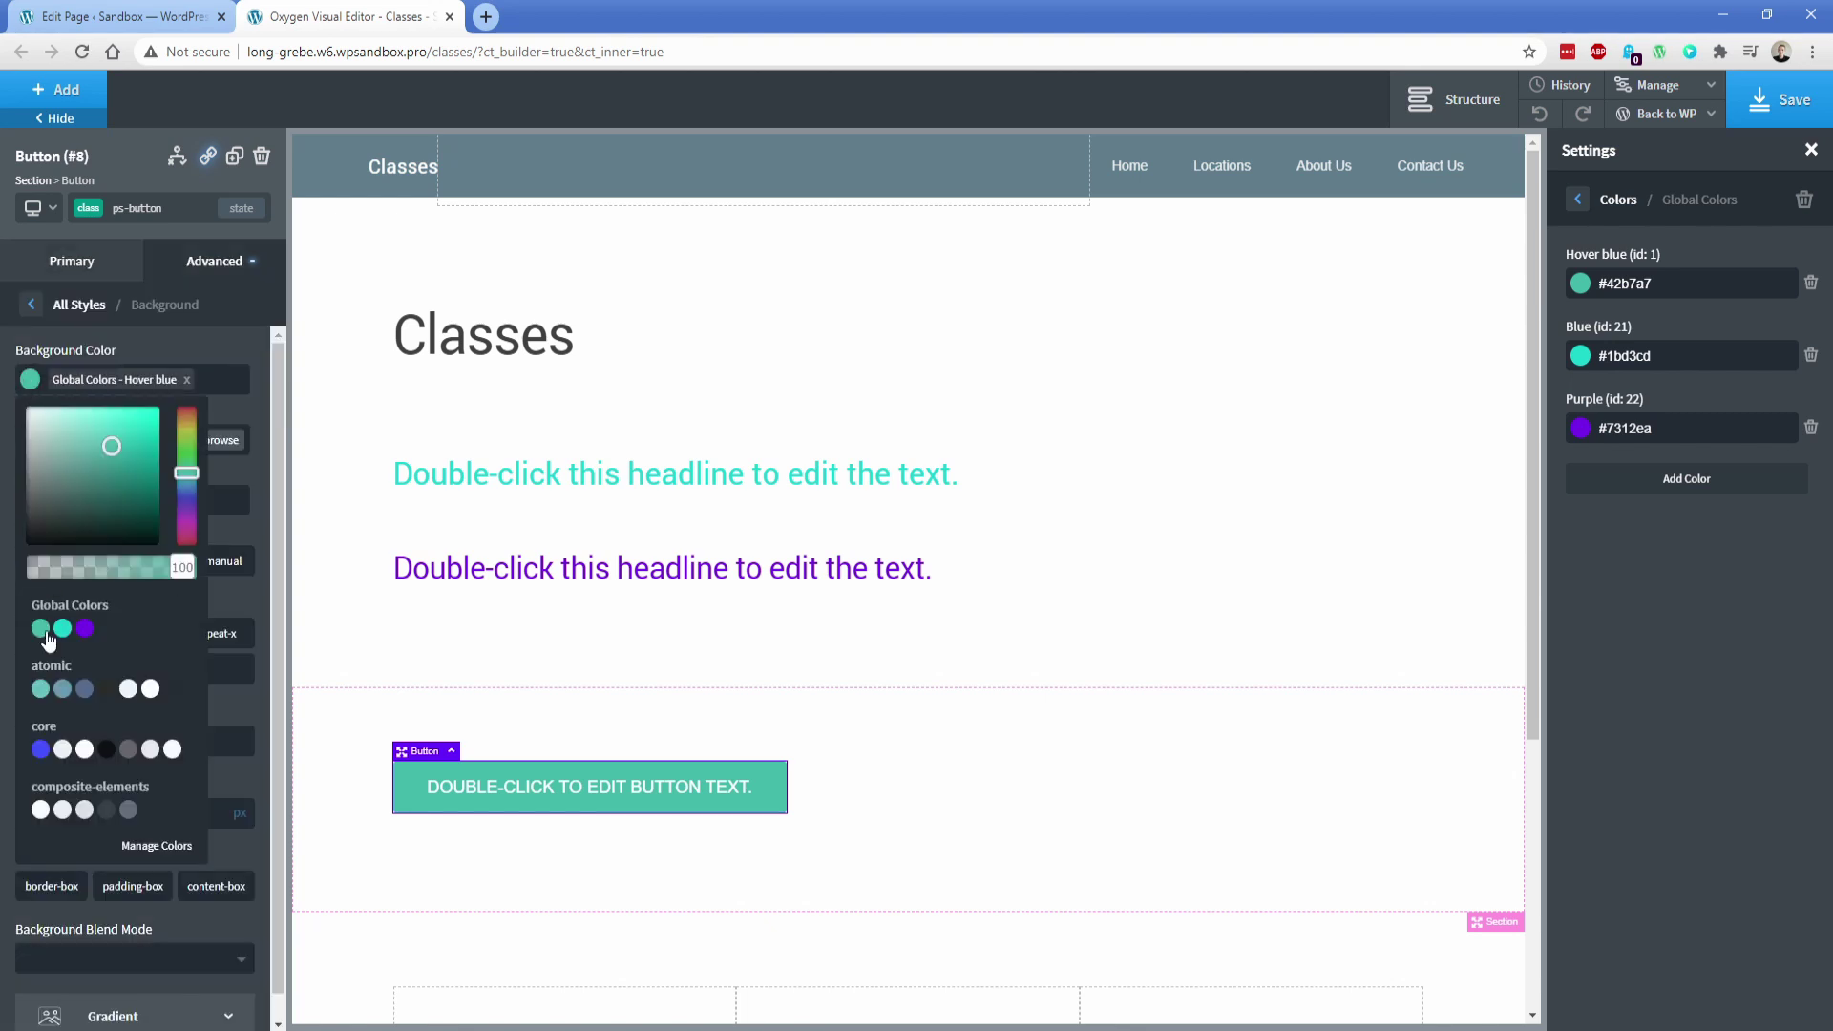
pyautogui.click(84, 628)
pyautogui.click(98, 344)
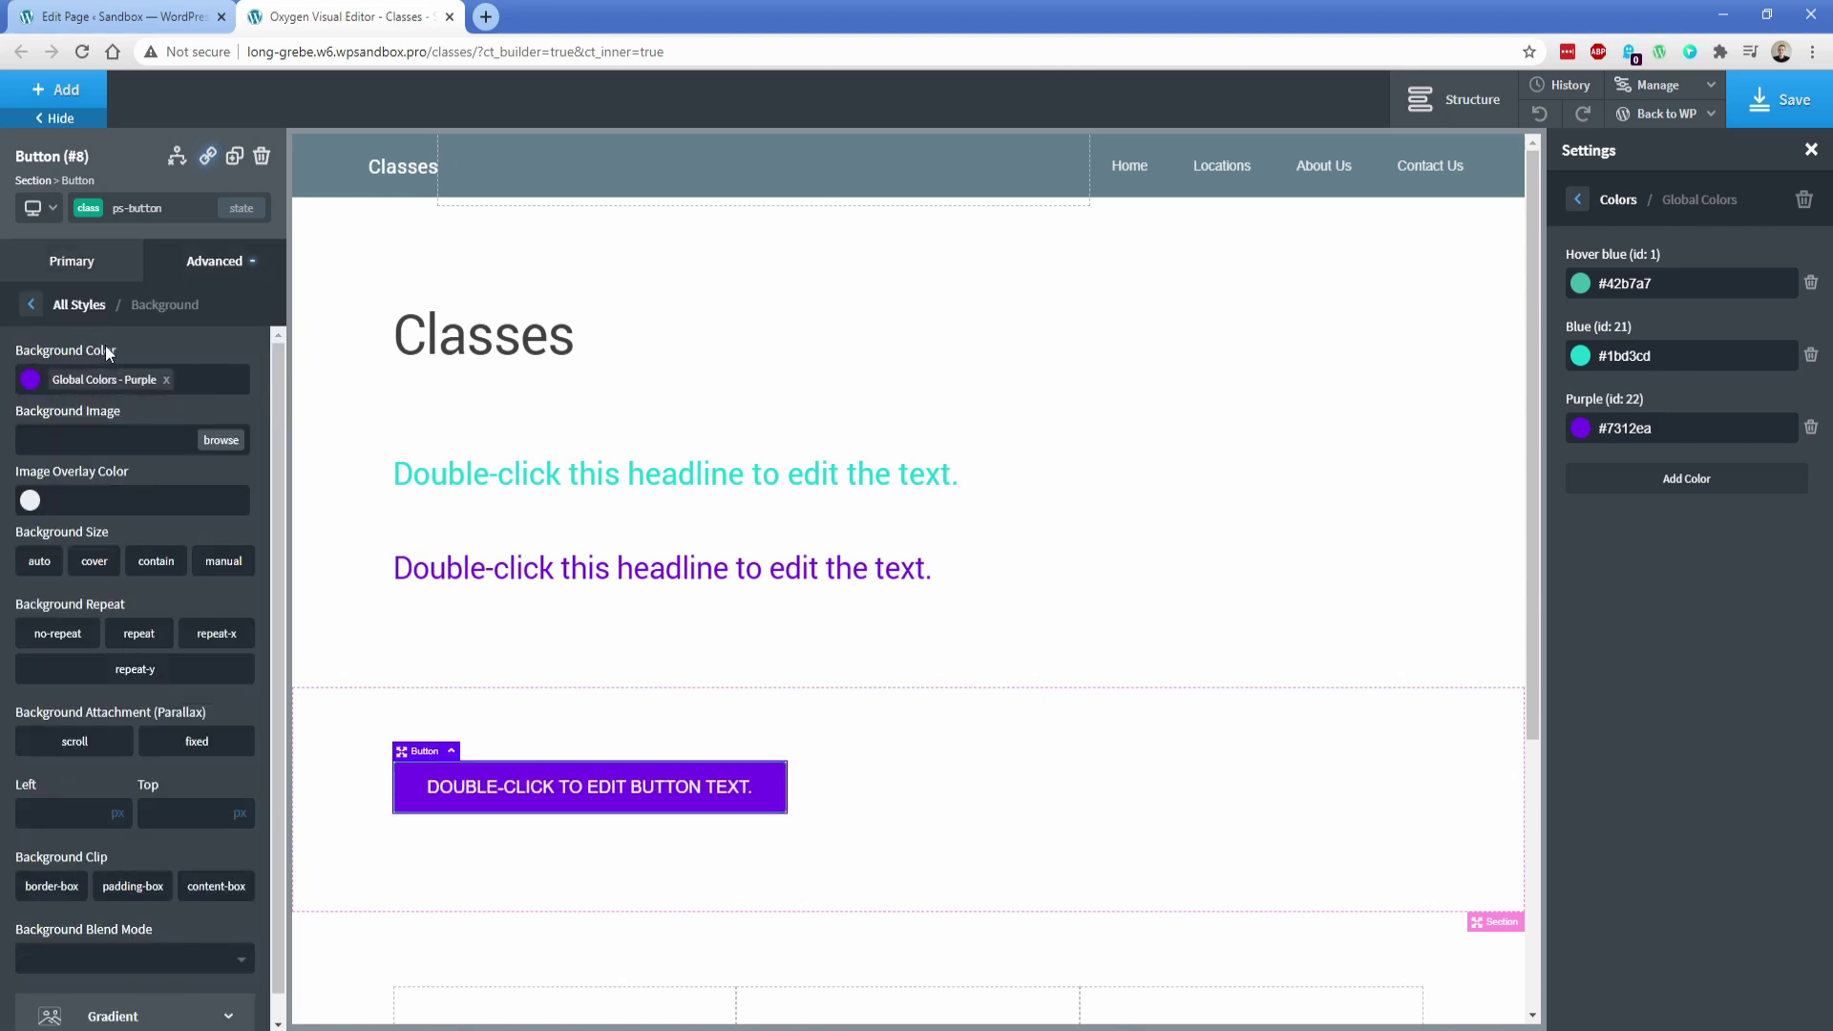
pyautogui.click(1582, 430)
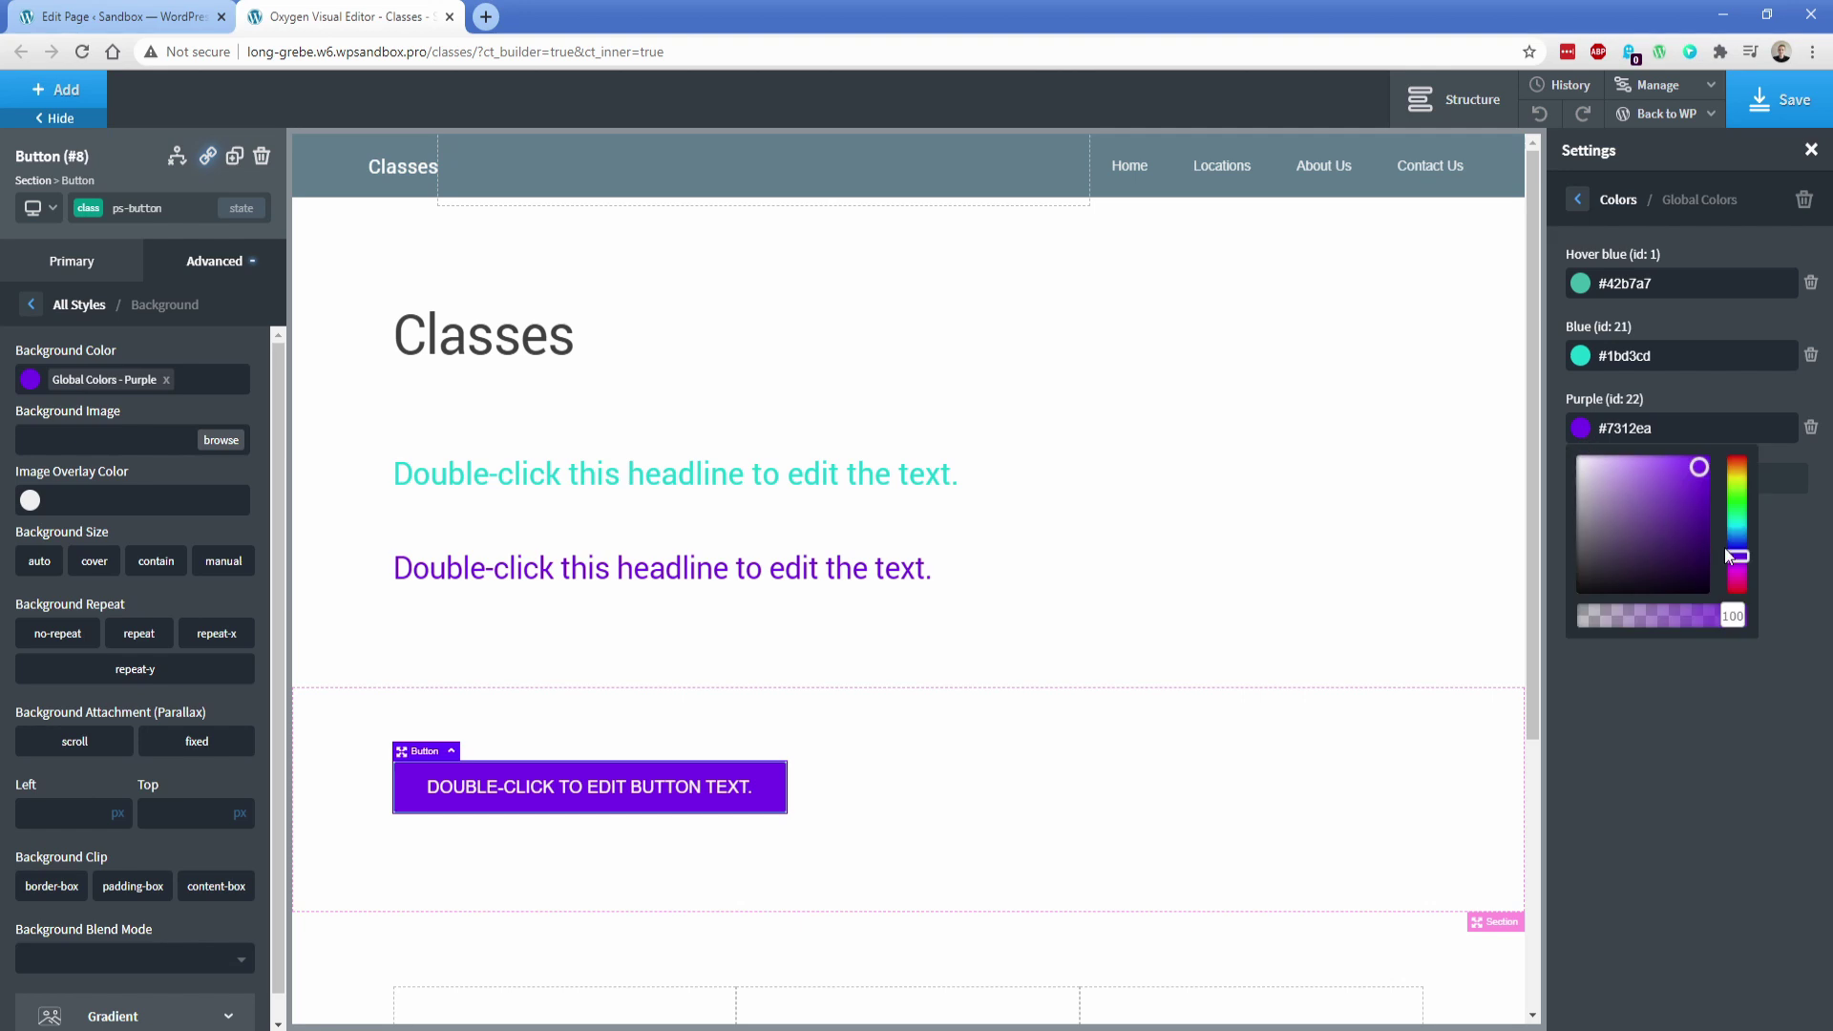
pyautogui.moveTo(1726, 554)
pyautogui.mouseDown()
pyautogui.moveTo(1750, 506)
pyautogui.moveTo(1749, 575)
pyautogui.moveTo(1752, 558)
pyautogui.mouseUp()
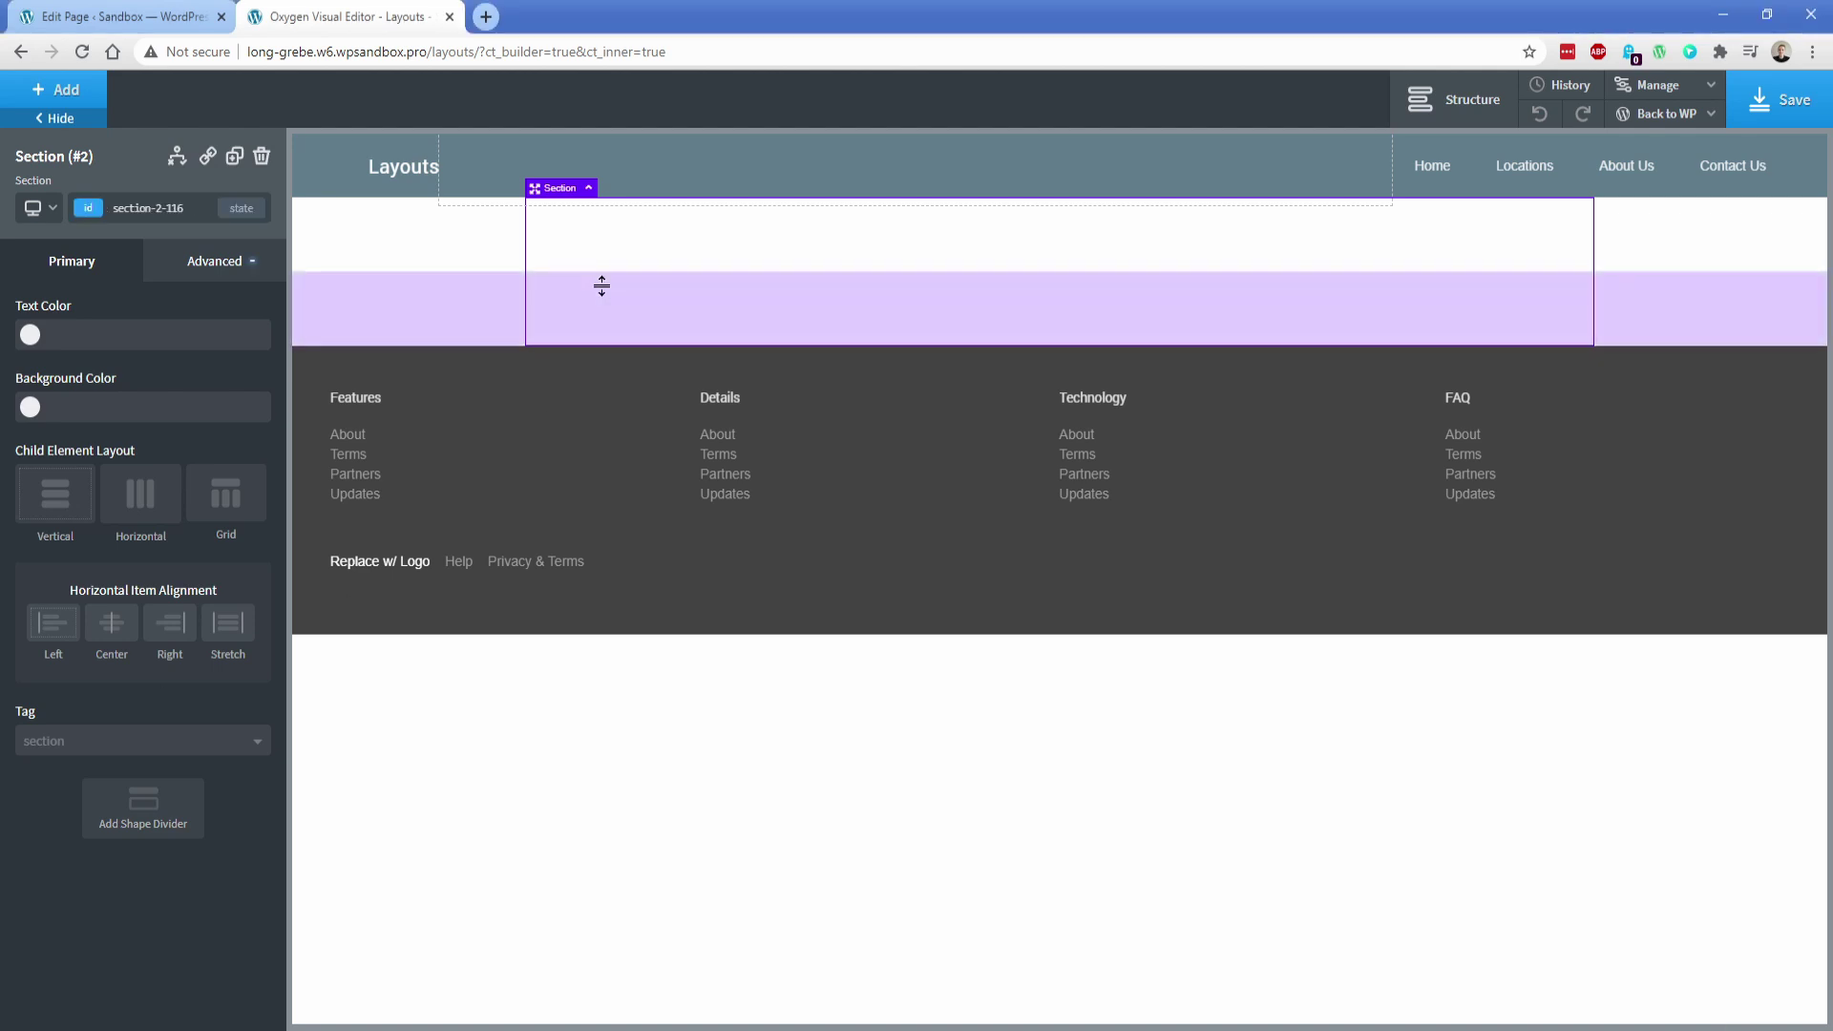
# Add a 100%-wide div and lay out the image container as a 3-column grid
pyautogui.click(58, 89)
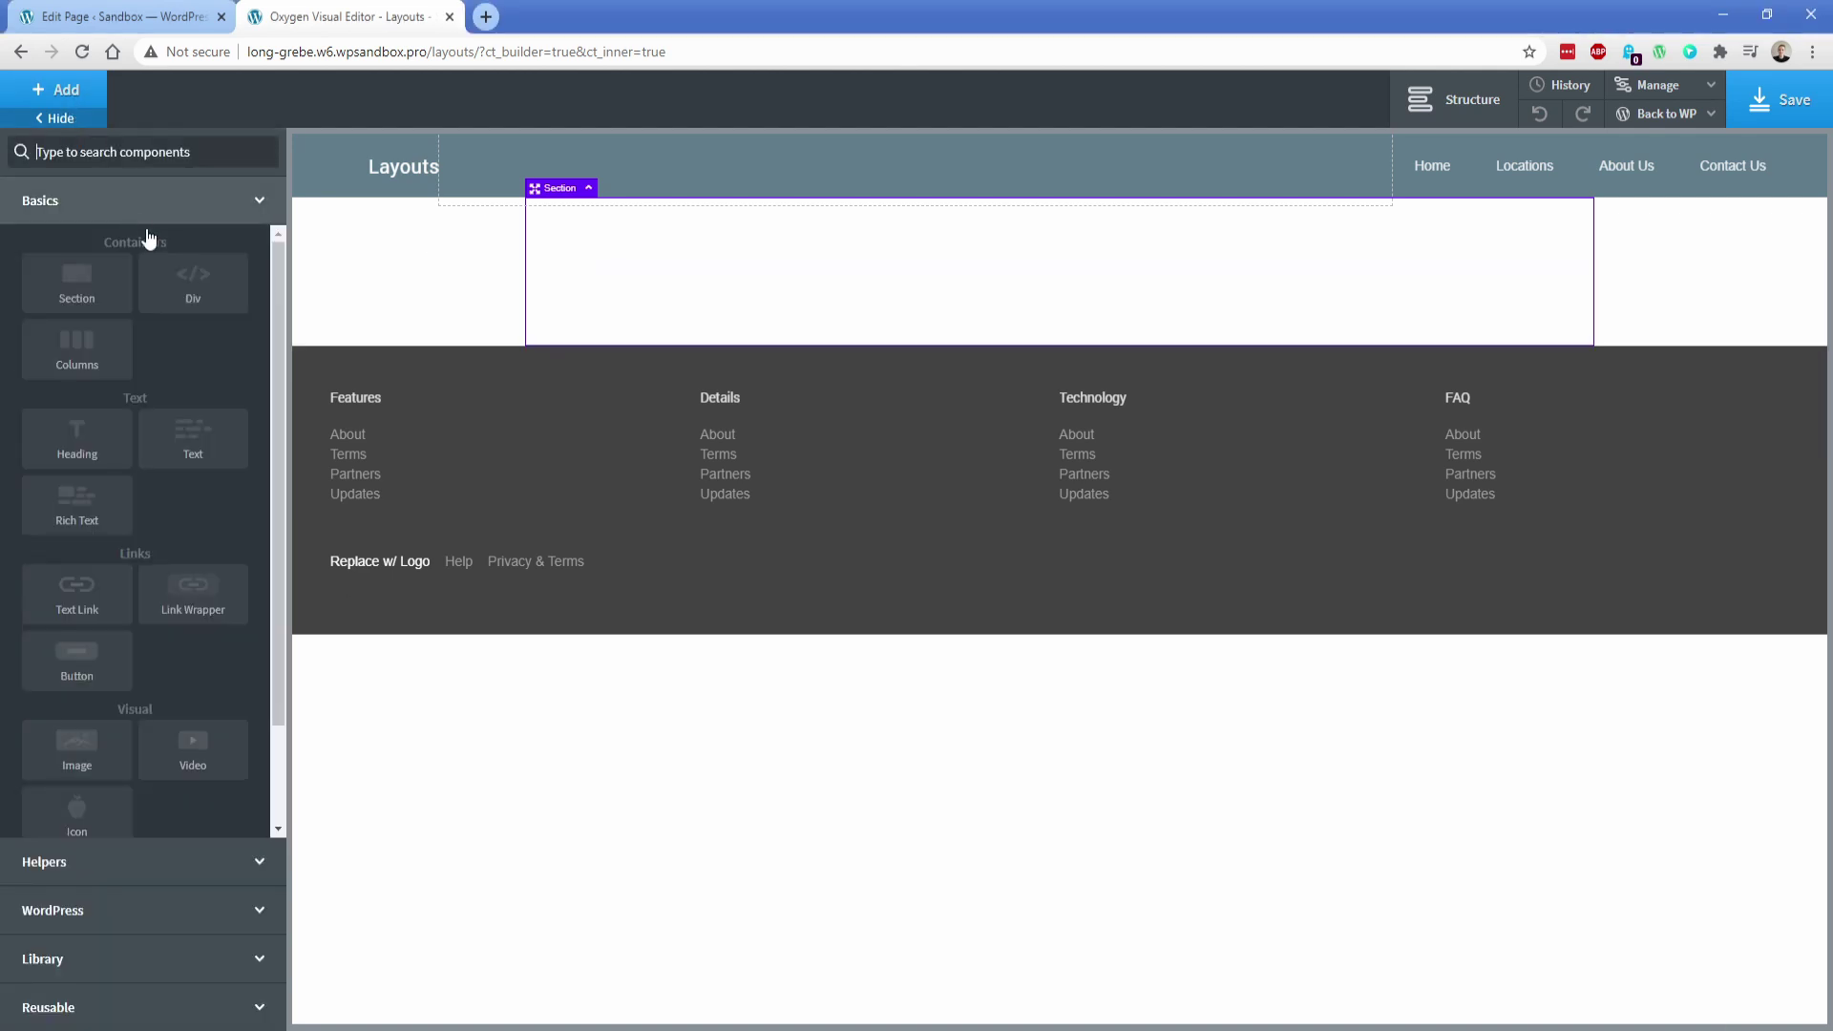
pyautogui.click(190, 284)
pyautogui.click(256, 775)
pyautogui.click(228, 751)
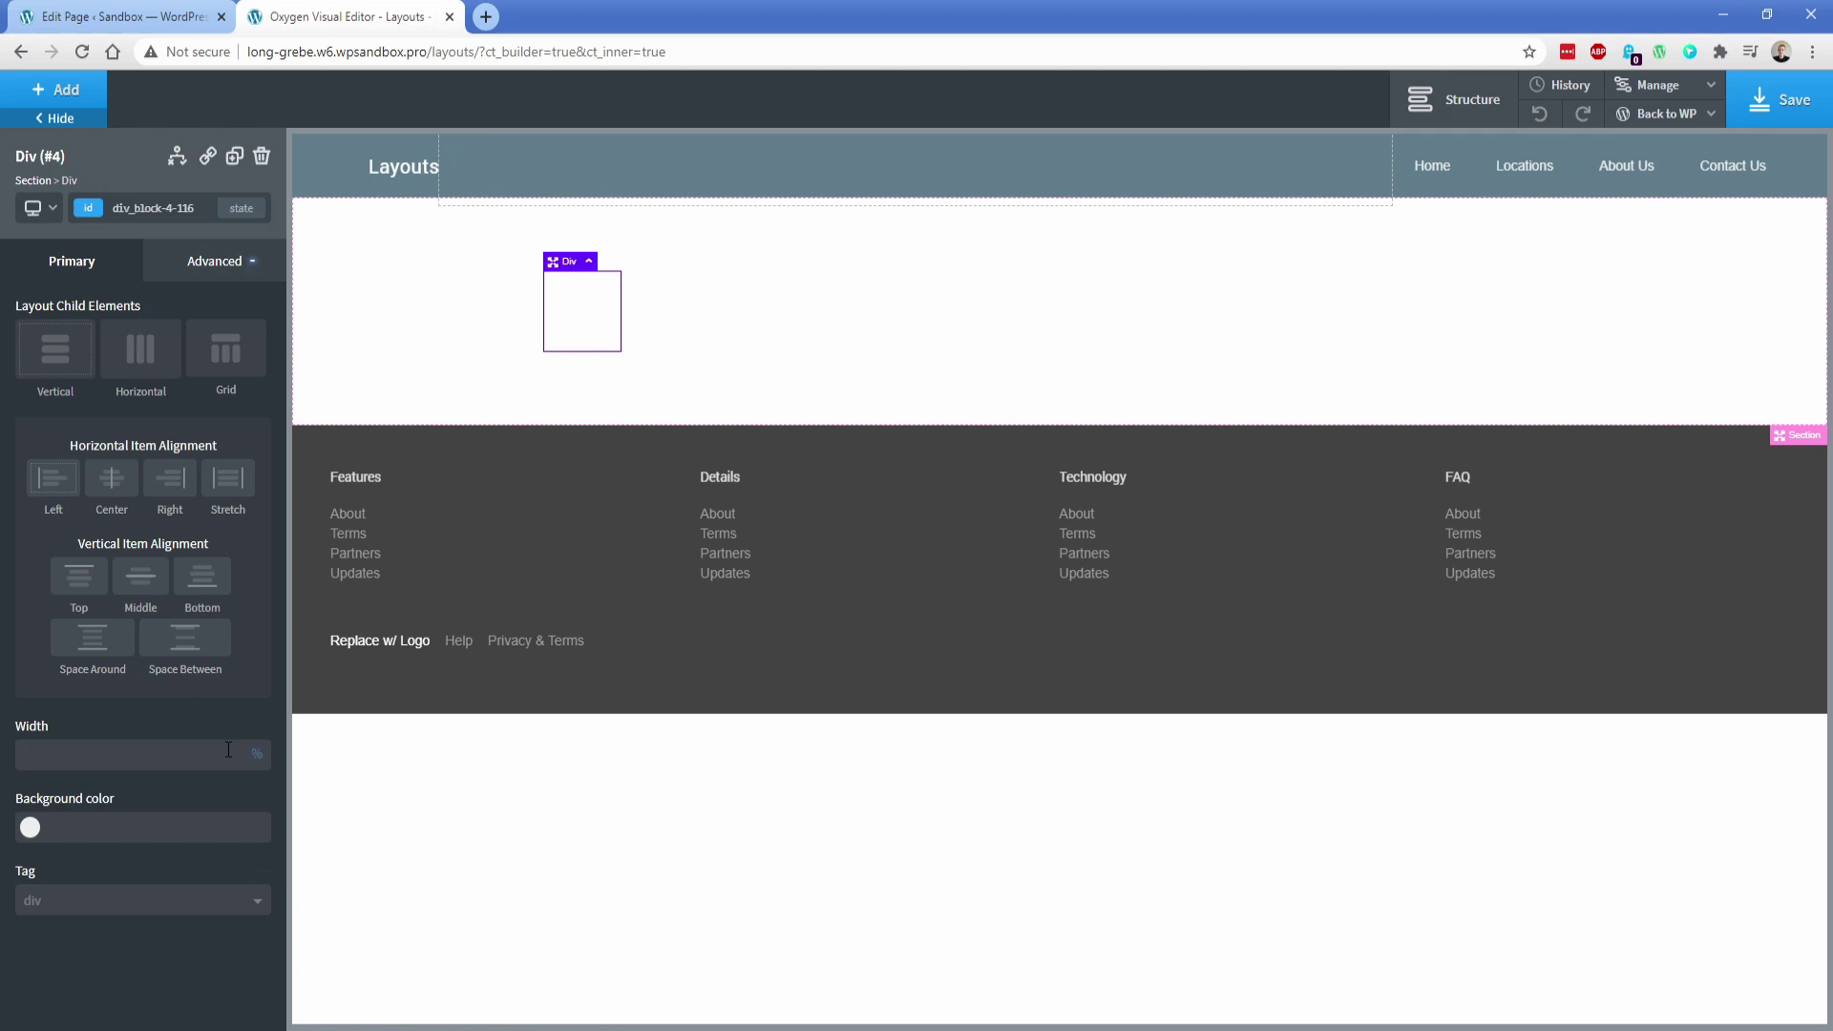
pyautogui.write('100')
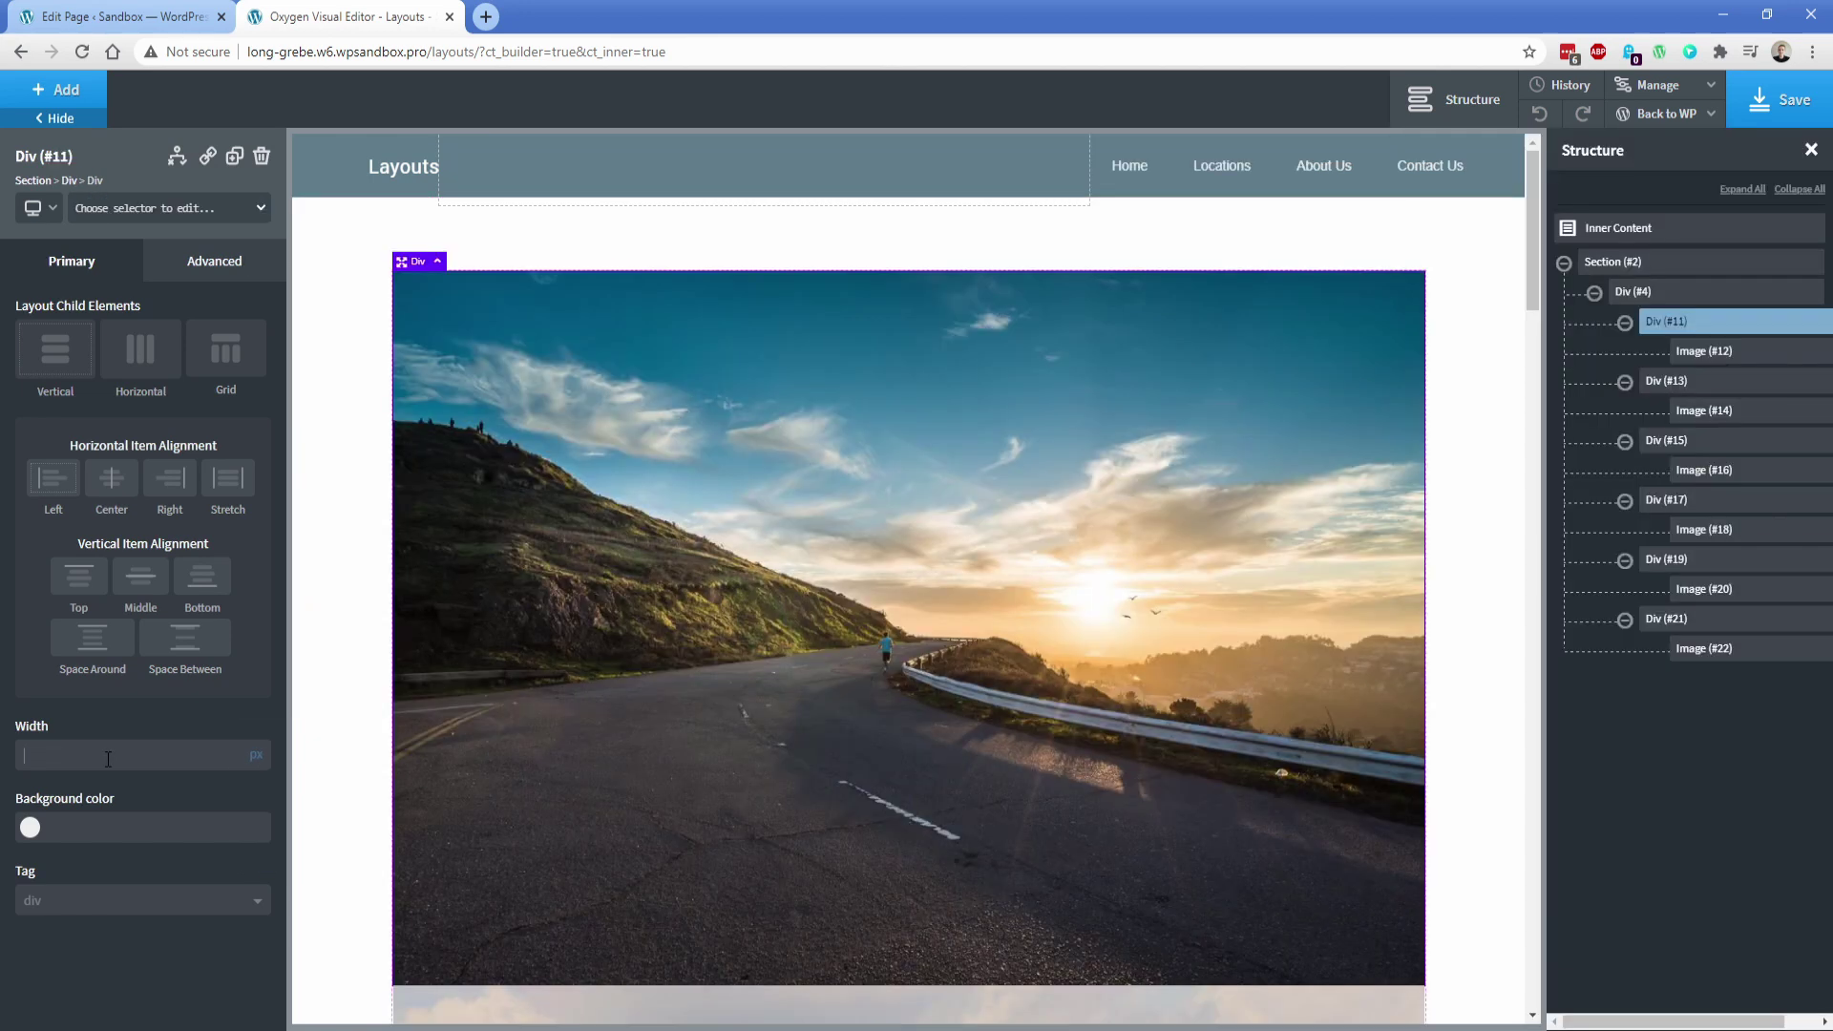
pyautogui.write('32')
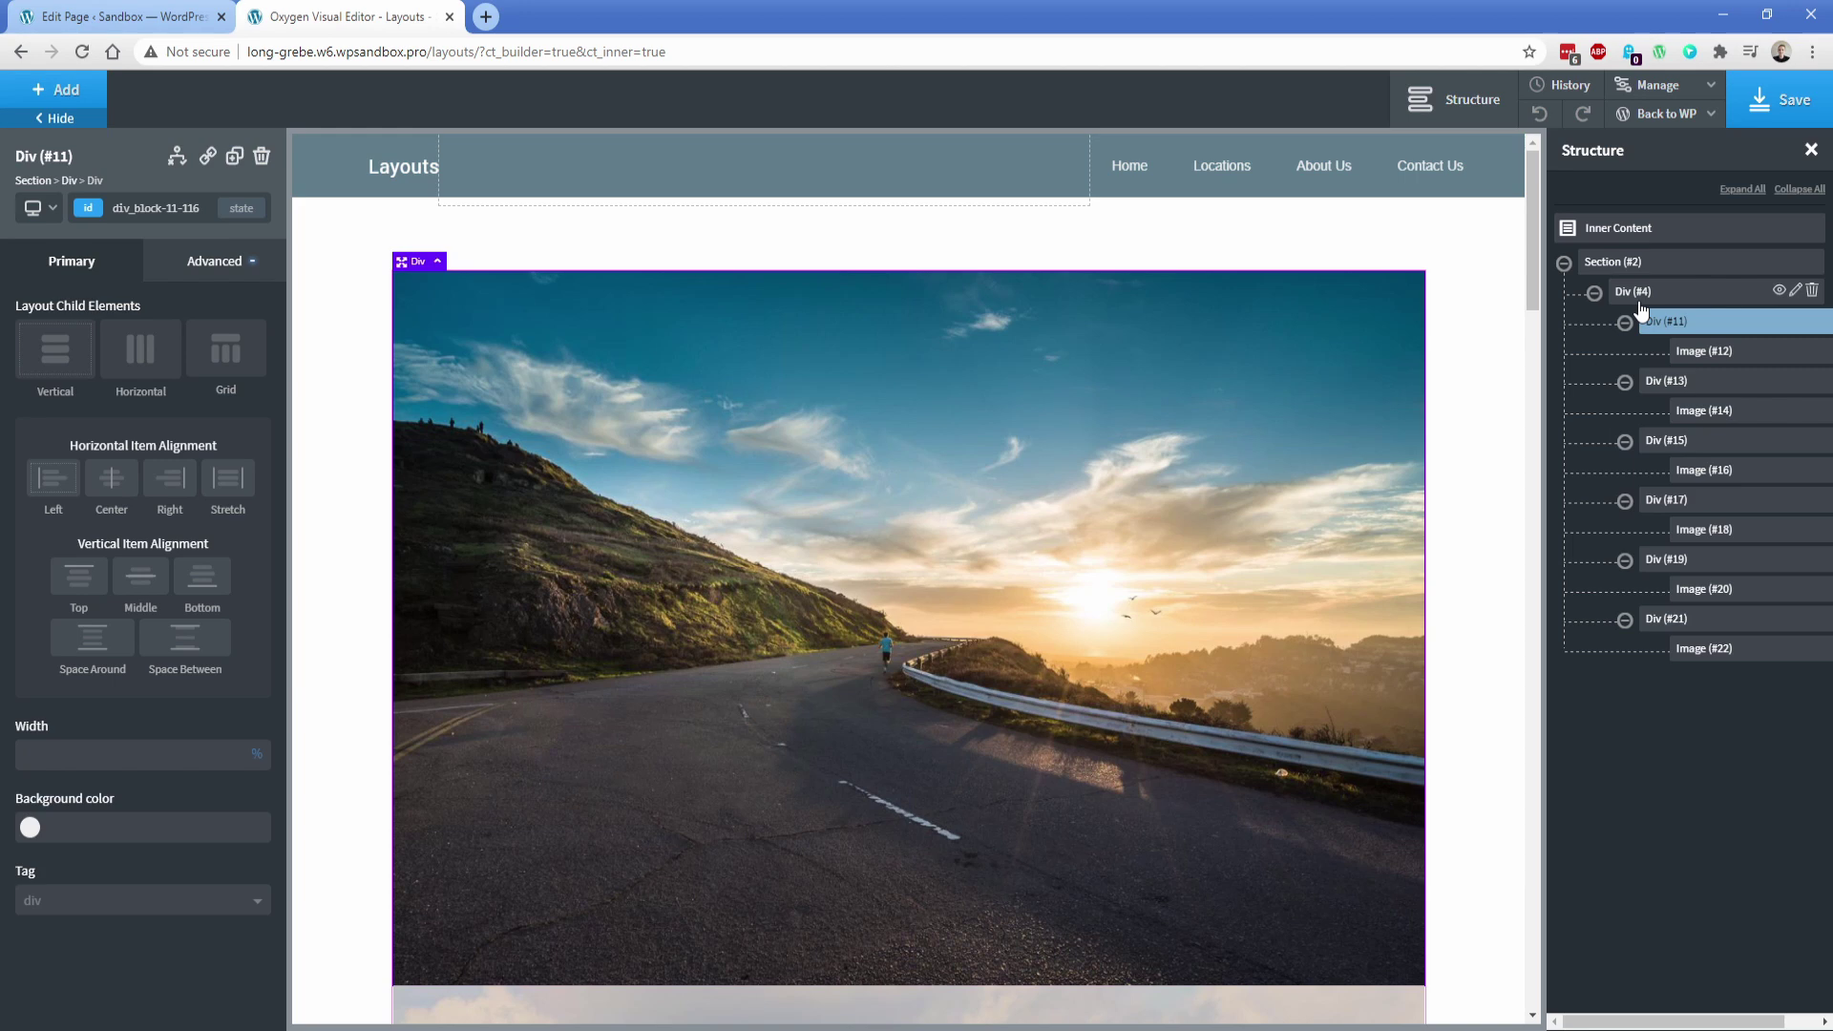
pyautogui.click(1632, 291)
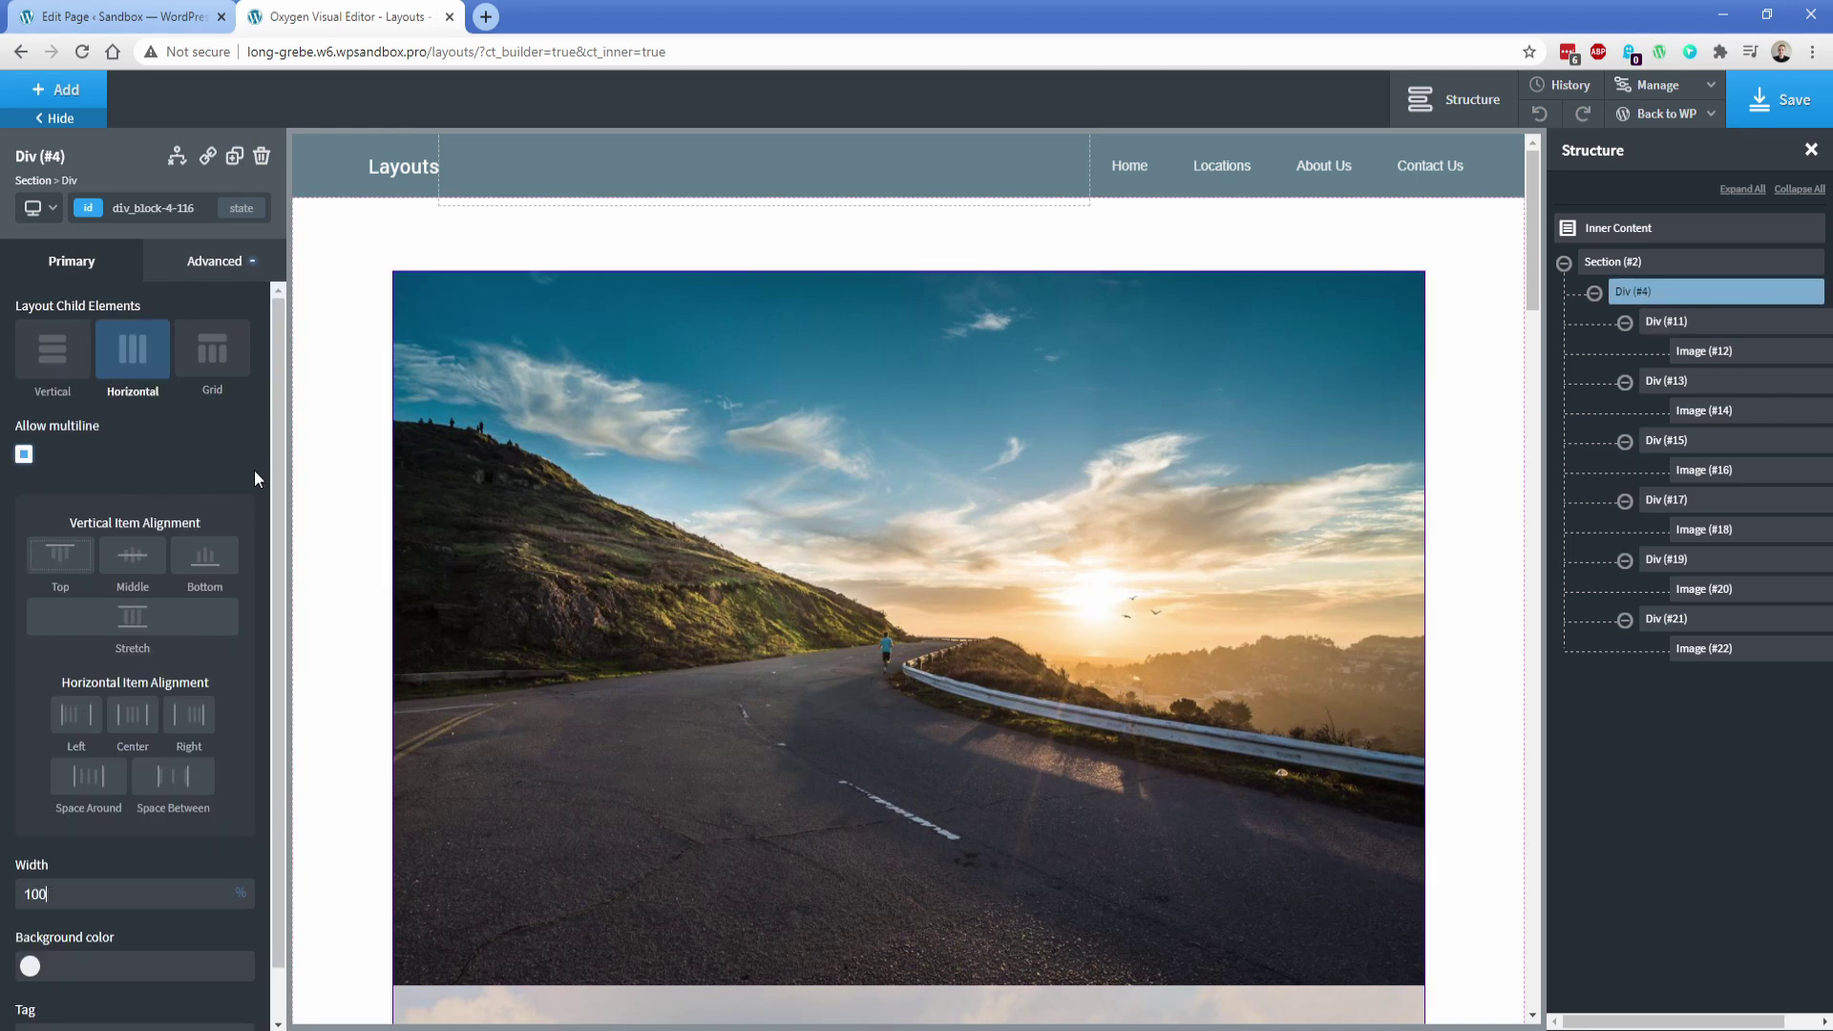
pyautogui.click(212, 353)
pyautogui.moveTo(114, 504); pyautogui.dragTo(150, 513)
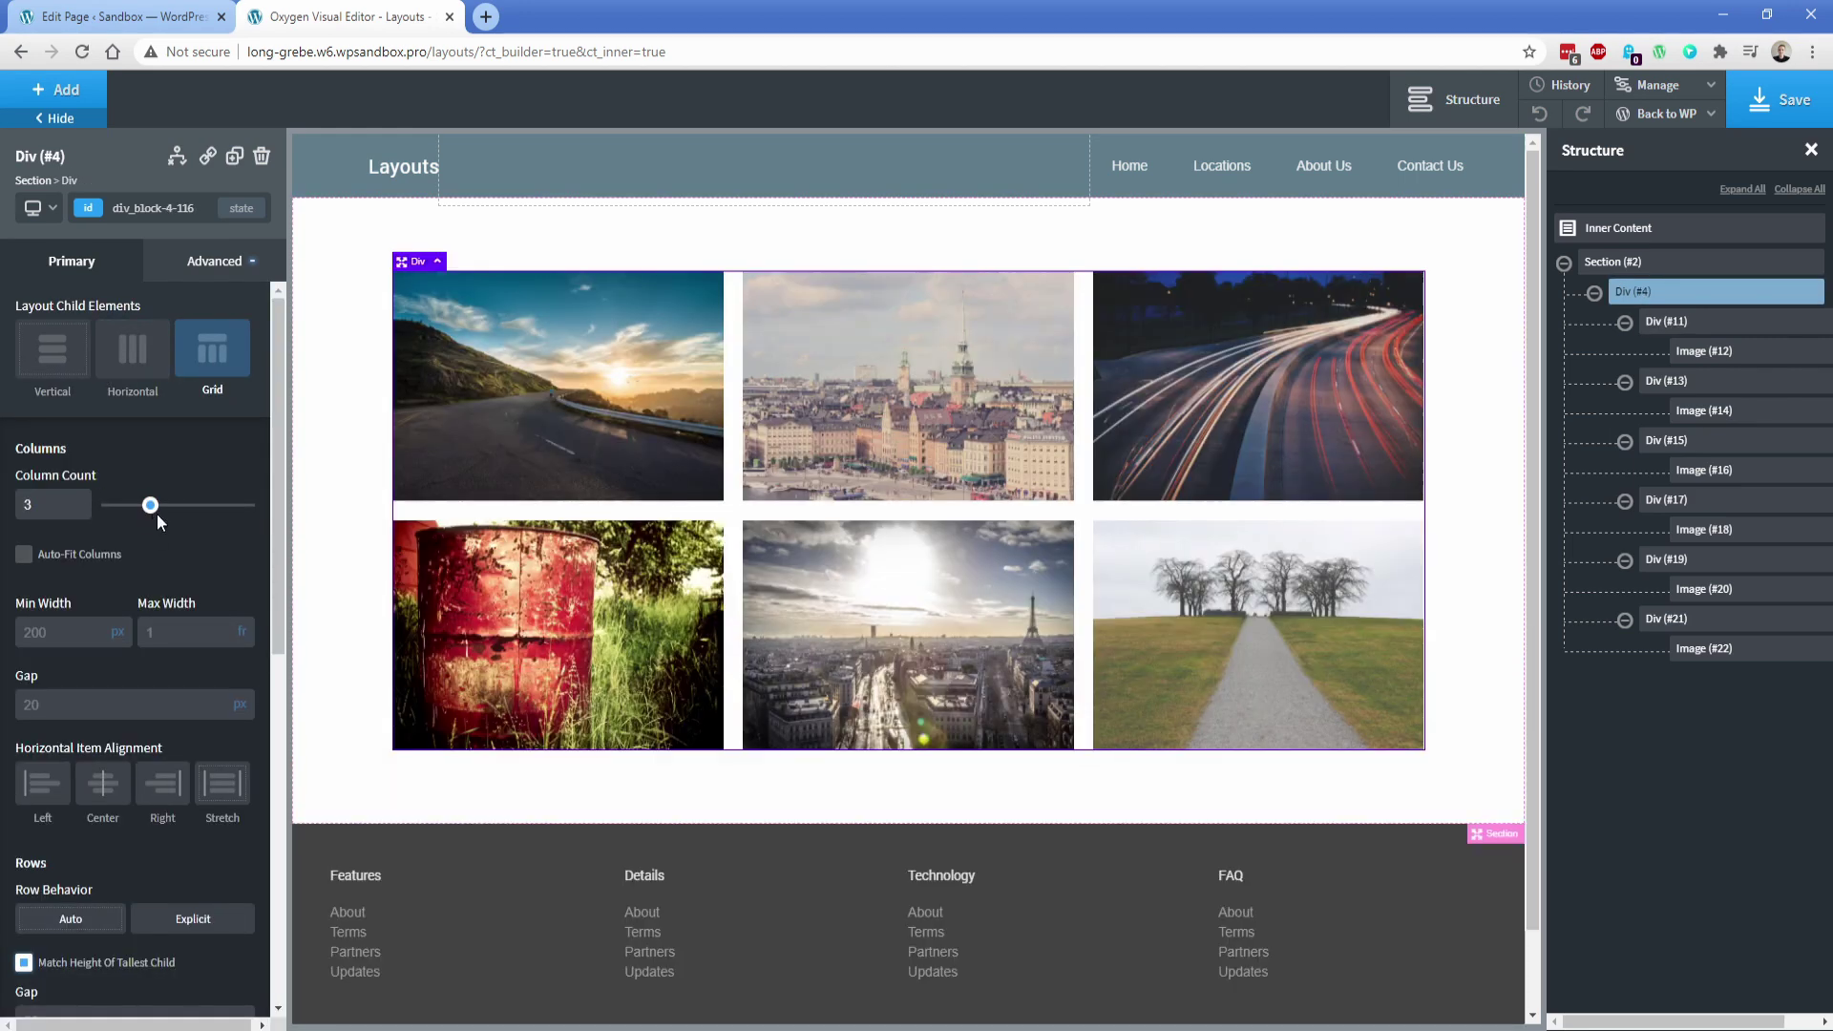
# Make the city and barrel images each span 2 columns and 2 rows via Child Span Override
pyautogui.scroll(-8, 164, 593)
pyautogui.click(132, 606)
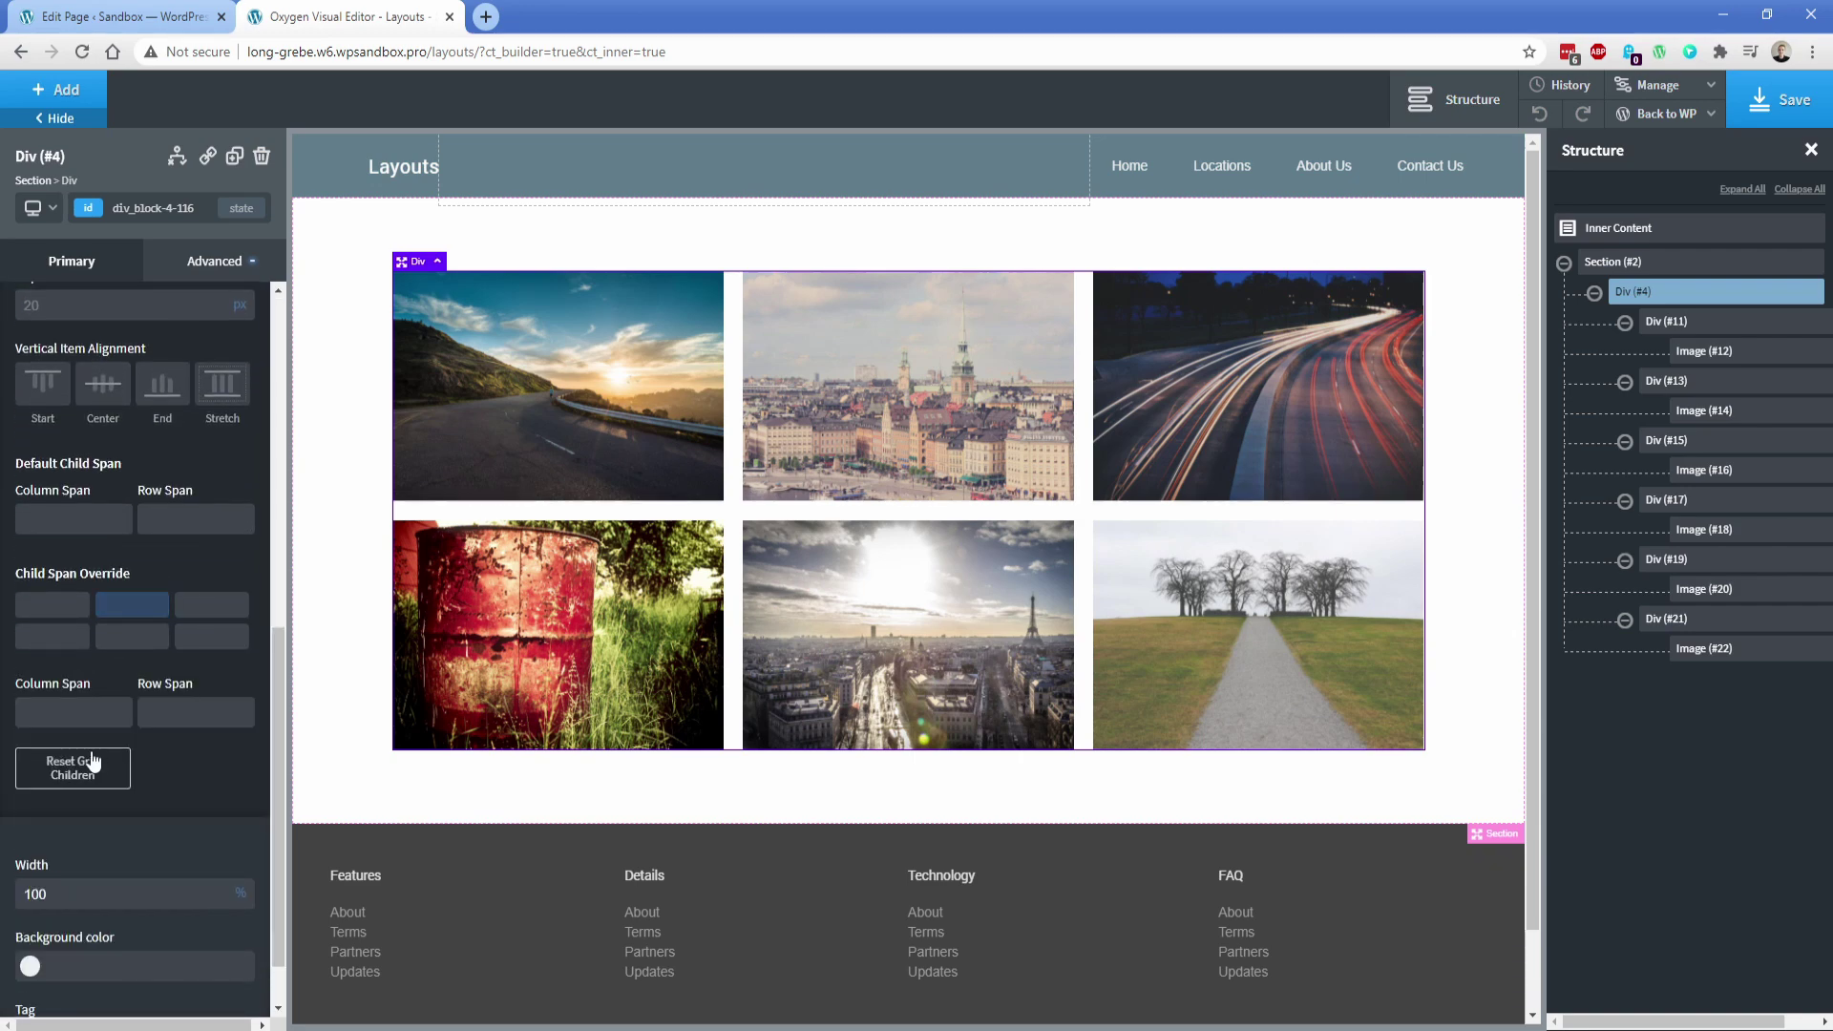
pyautogui.click(72, 743)
pyautogui.write('2')
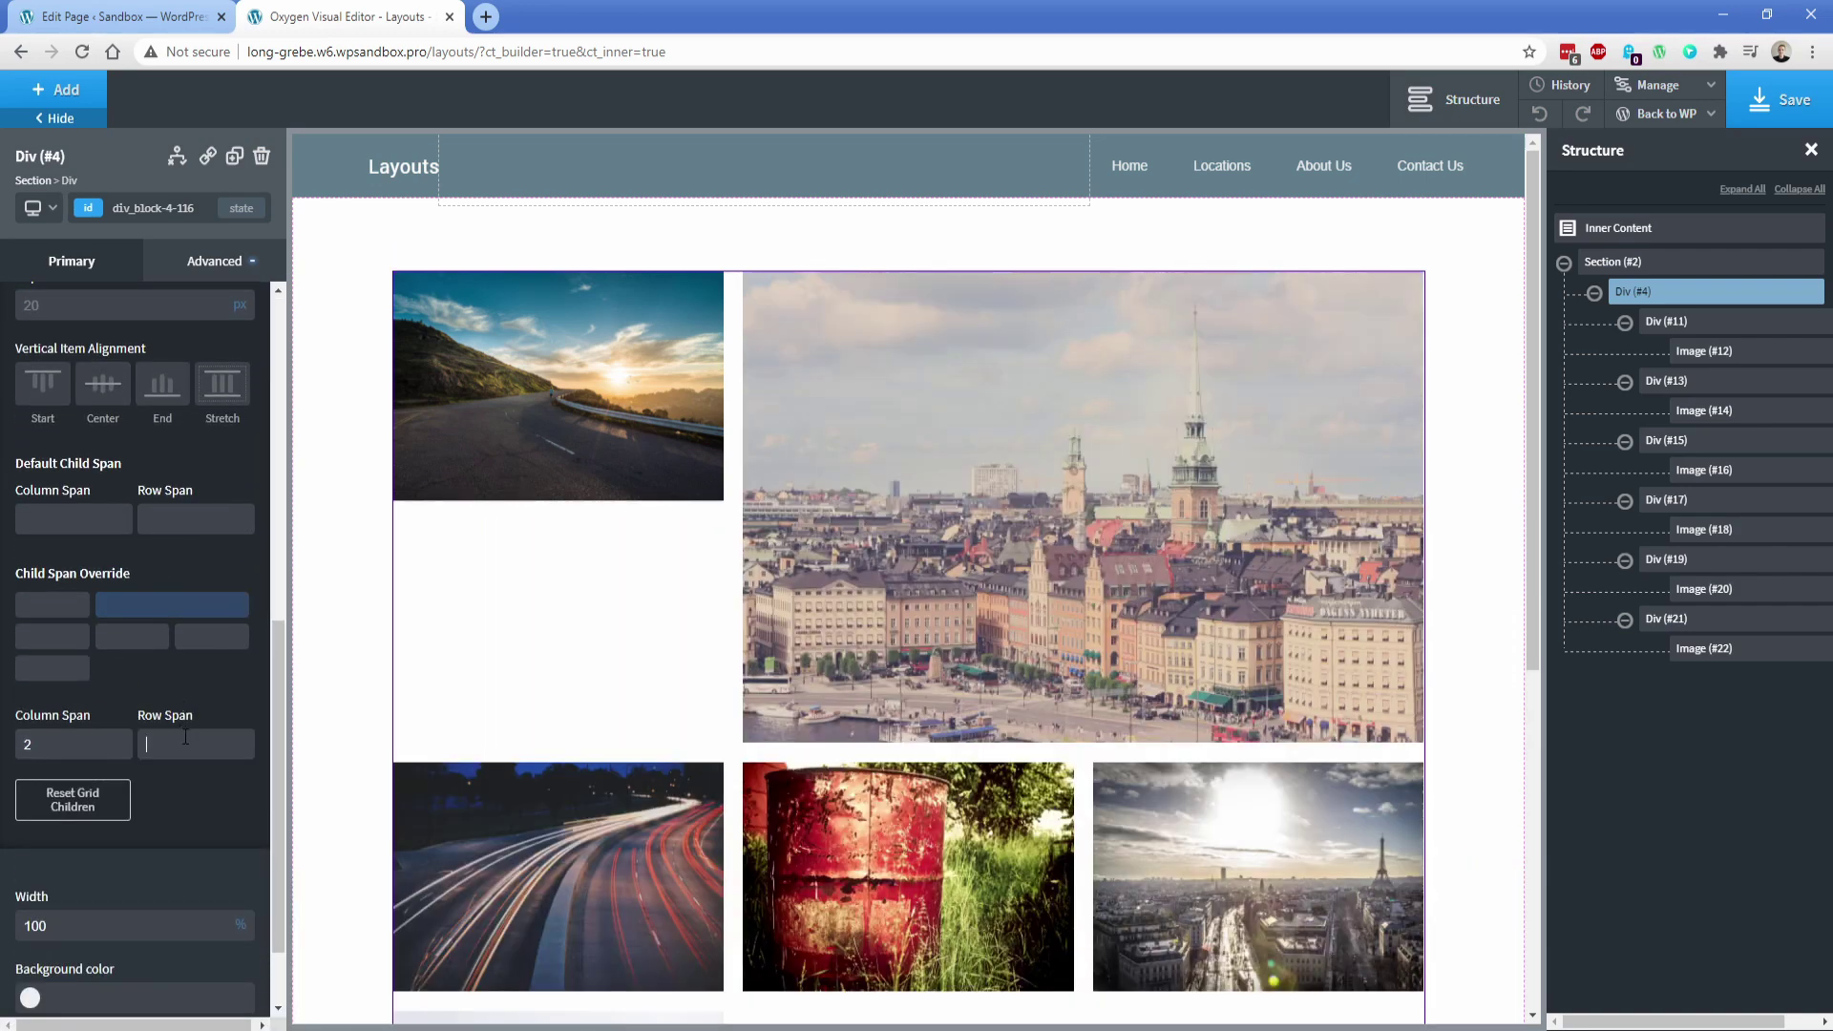
pyautogui.write('2')
pyautogui.scroll(-3, 559, 703)
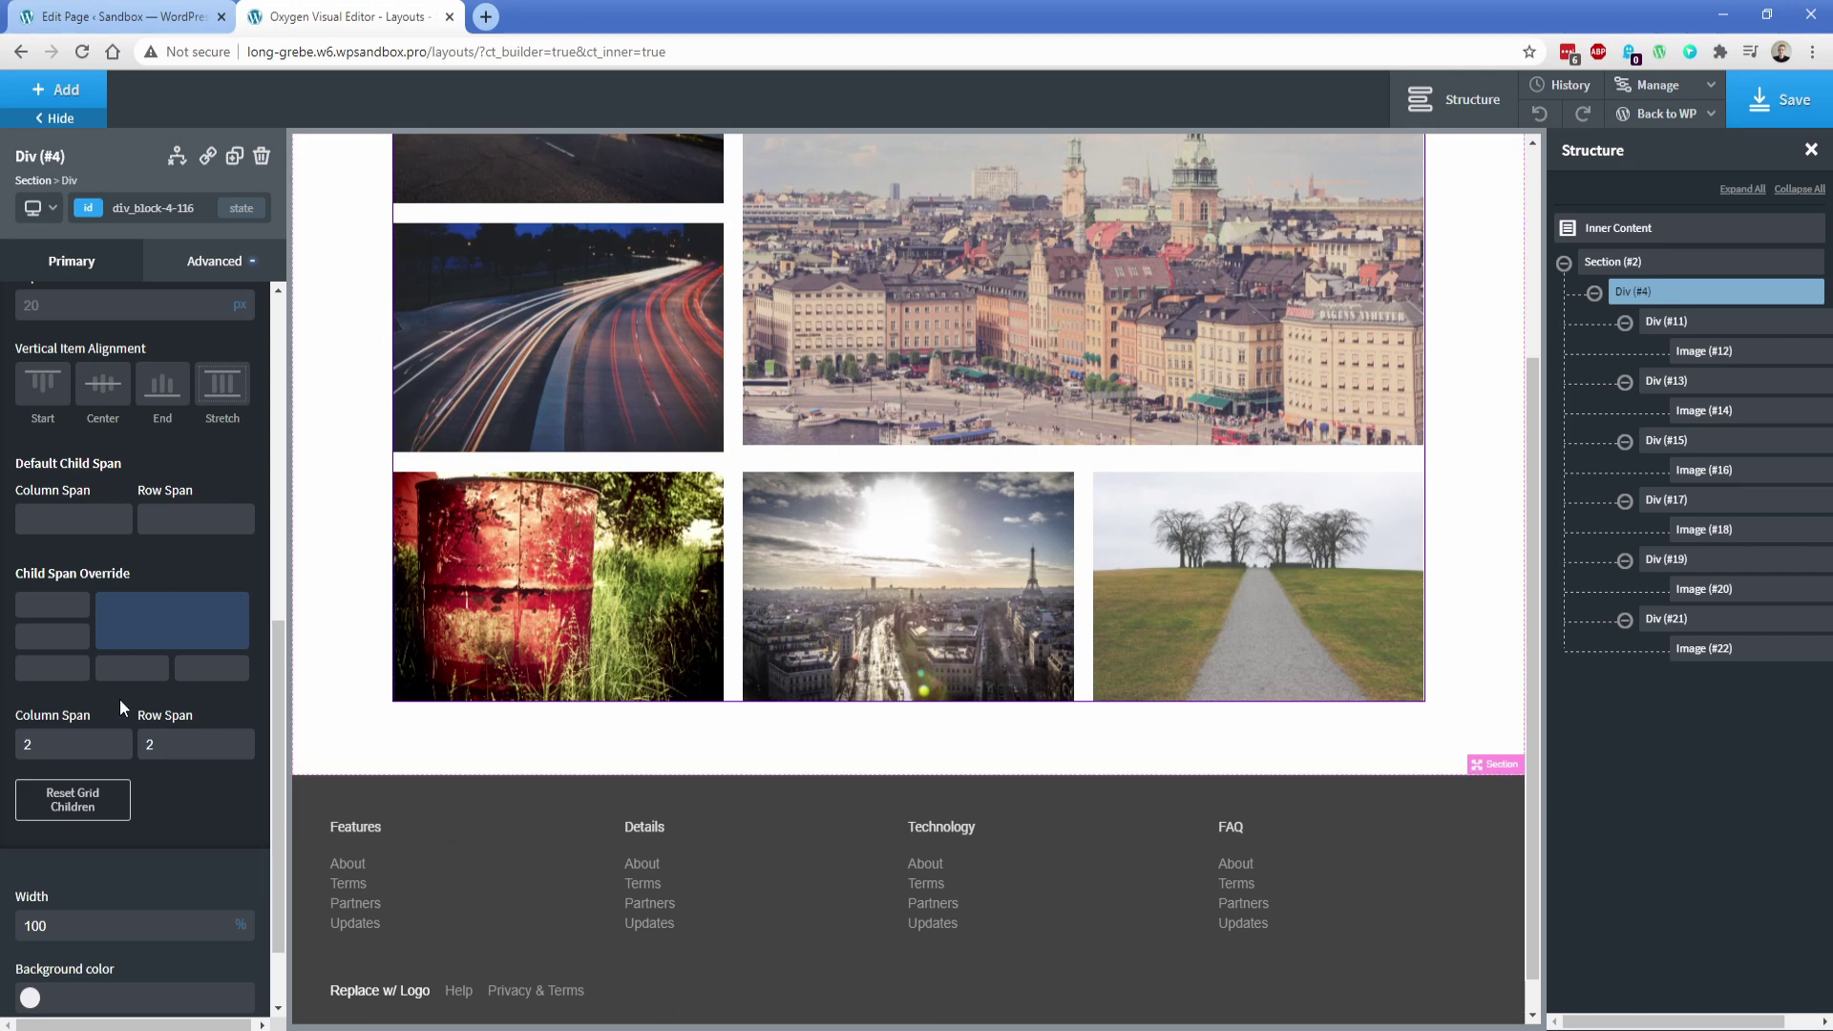
pyautogui.click(52, 668)
pyautogui.click(83, 741)
pyautogui.write('2')
pyautogui.press('Tab')
pyautogui.write('2')
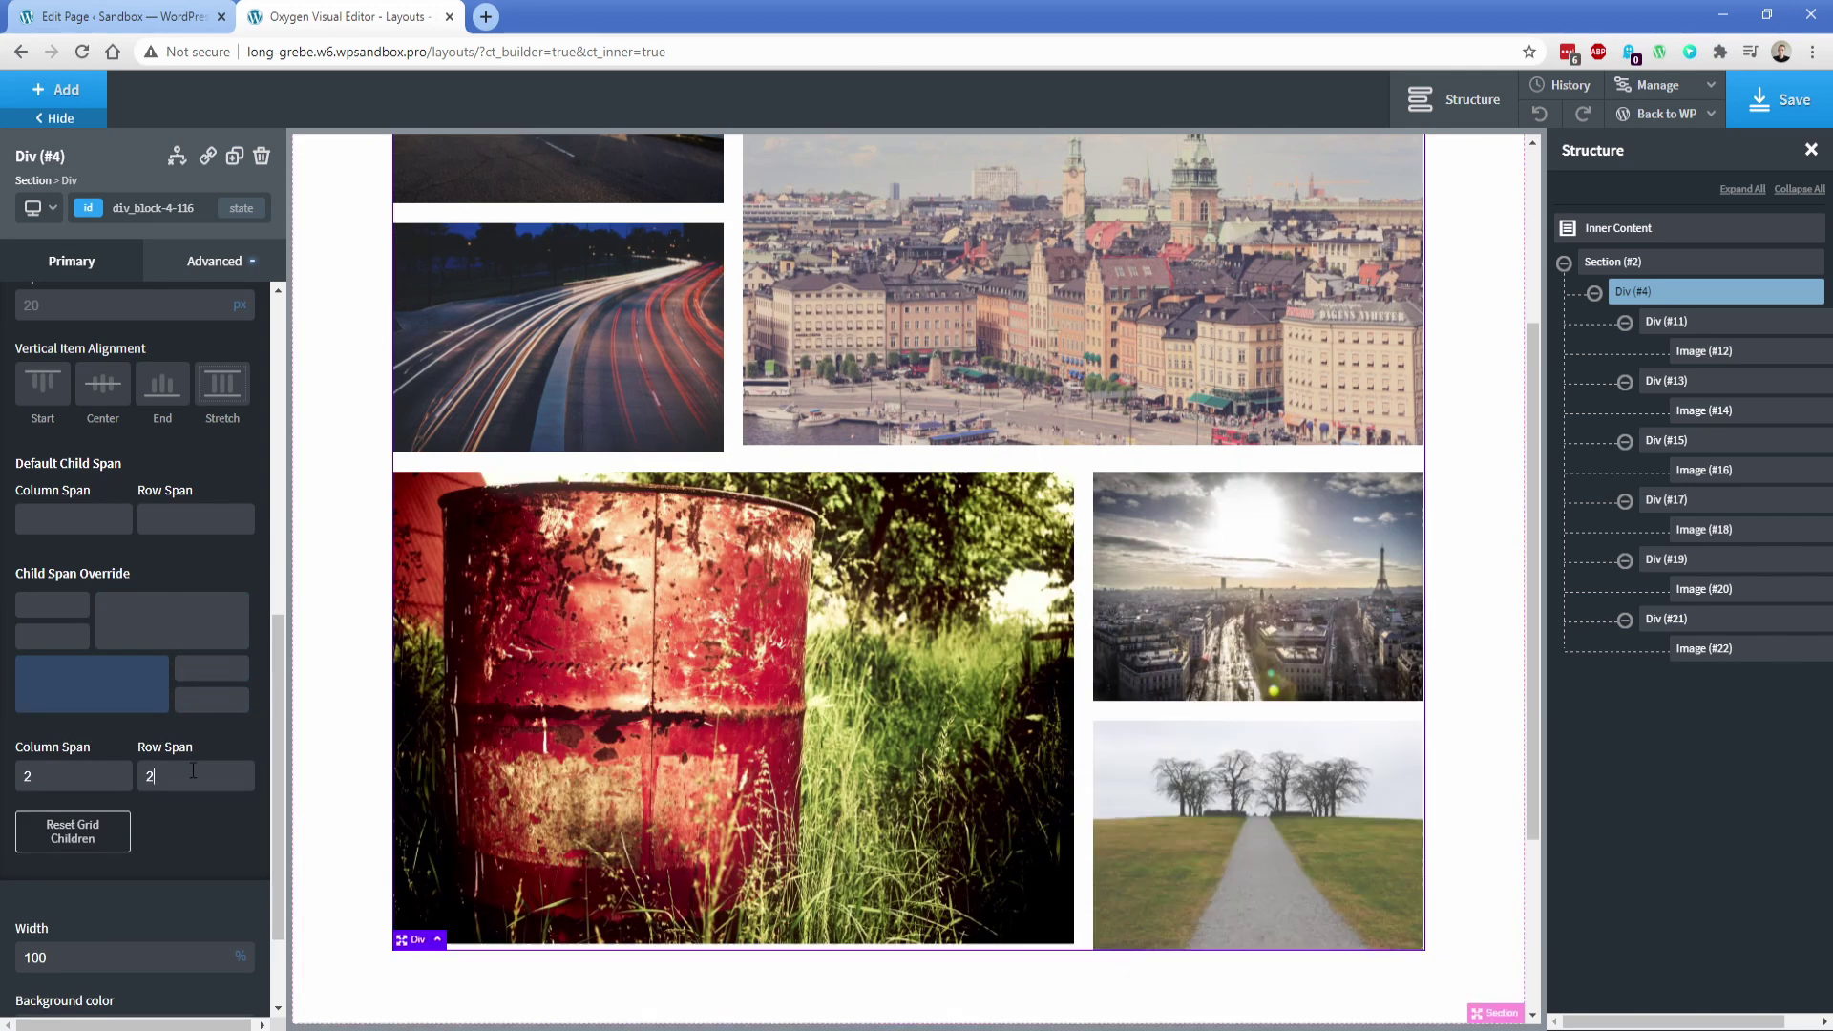
pyautogui.scroll(-2, 730, 674)
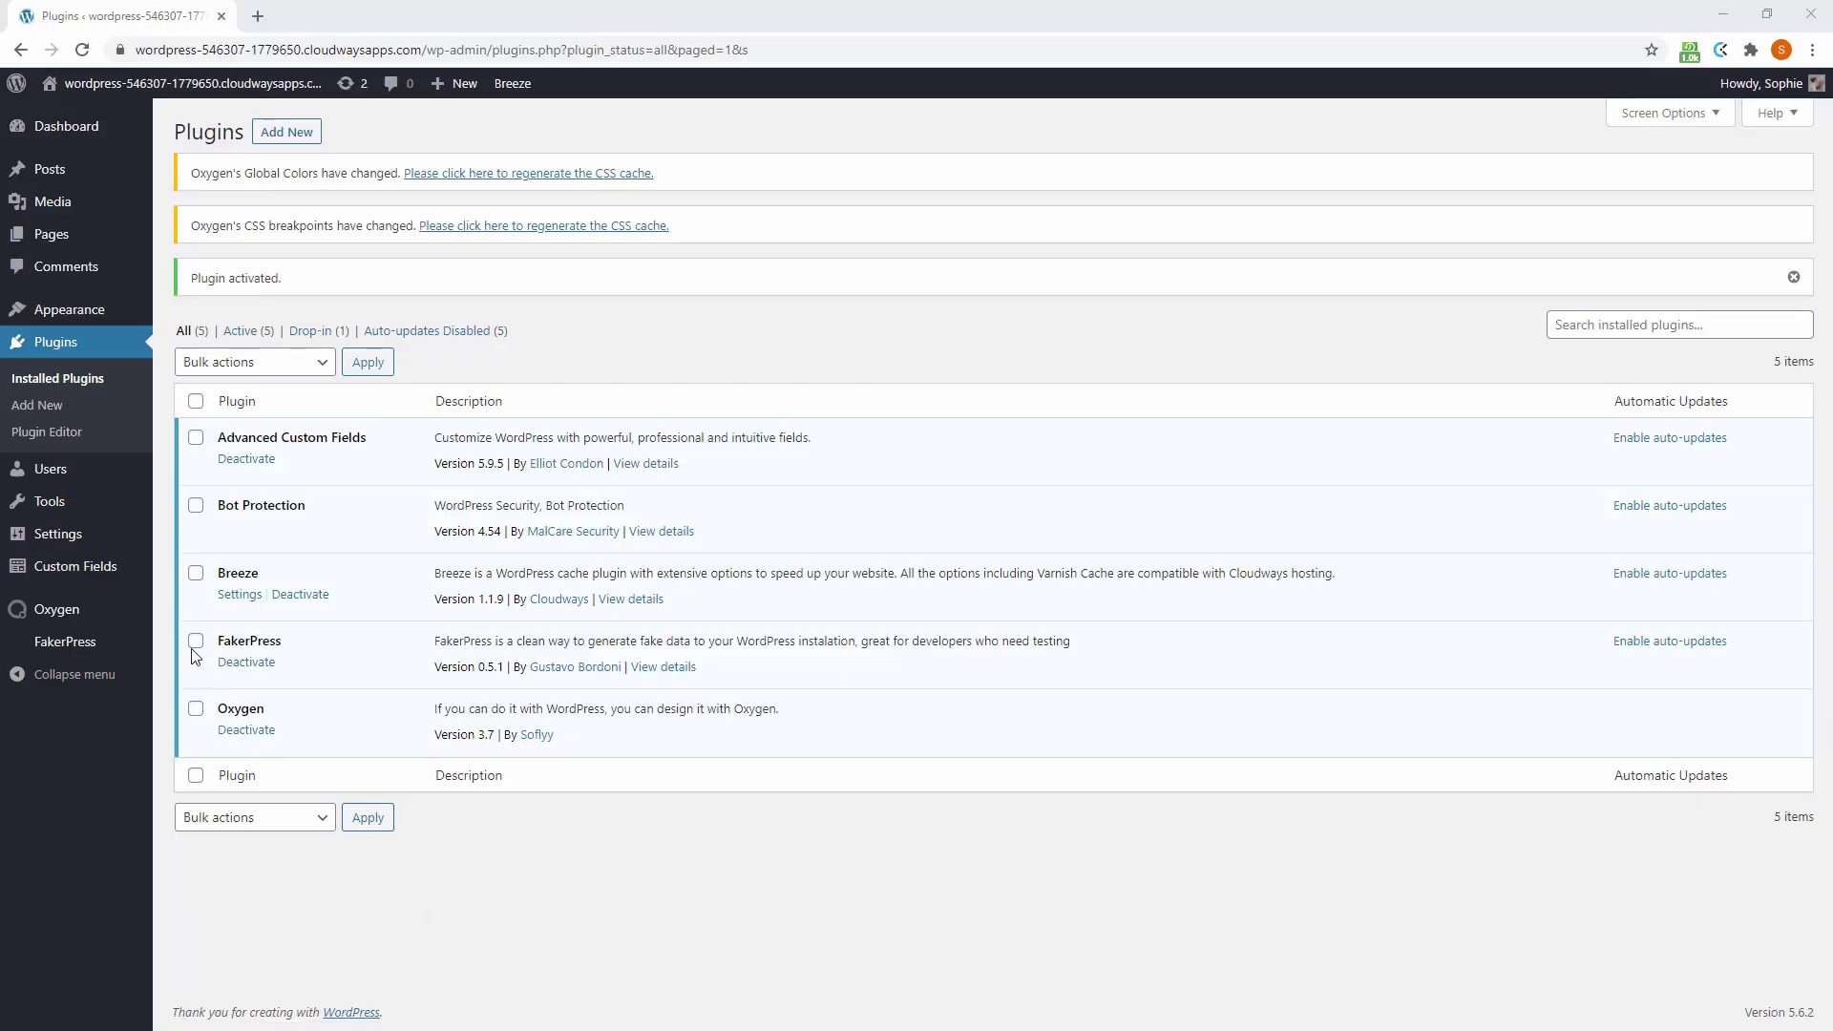
# Create a new field group titled 'Page' with the location rule Post Type = Page
pyautogui.moveTo(124, 570)
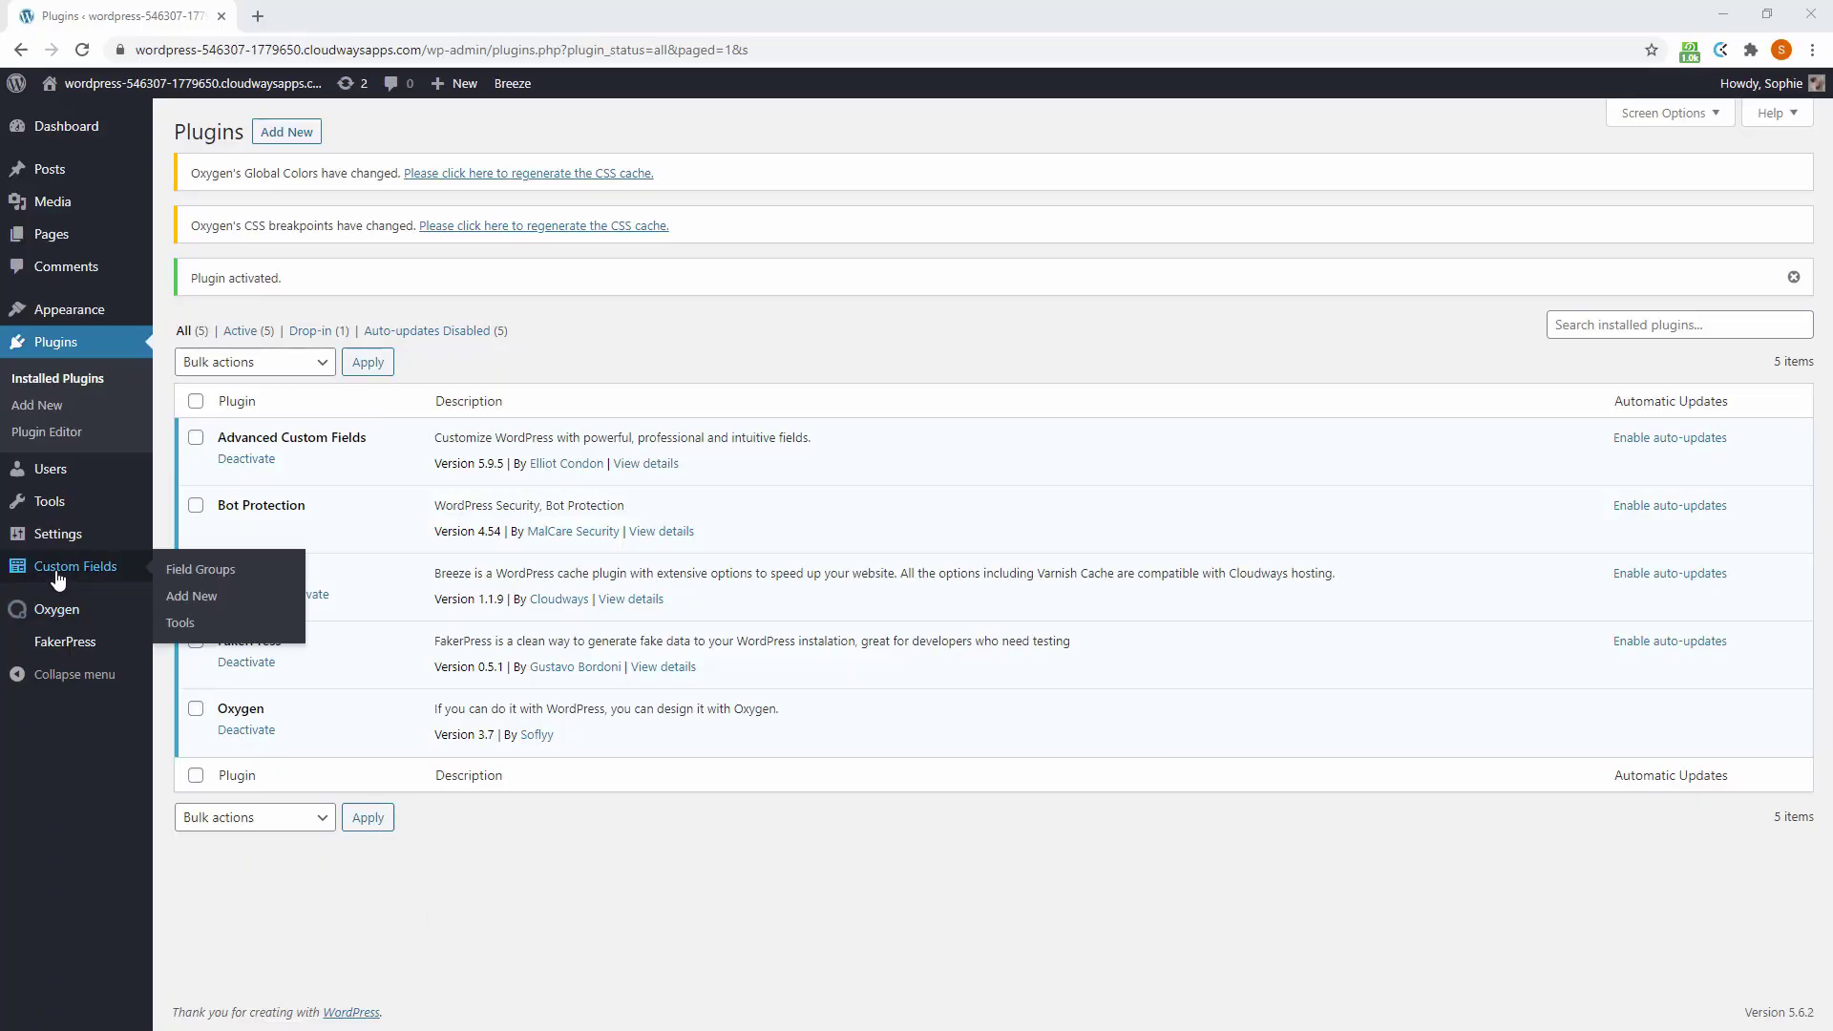
pyautogui.click(178, 602)
pyautogui.click(262, 330)
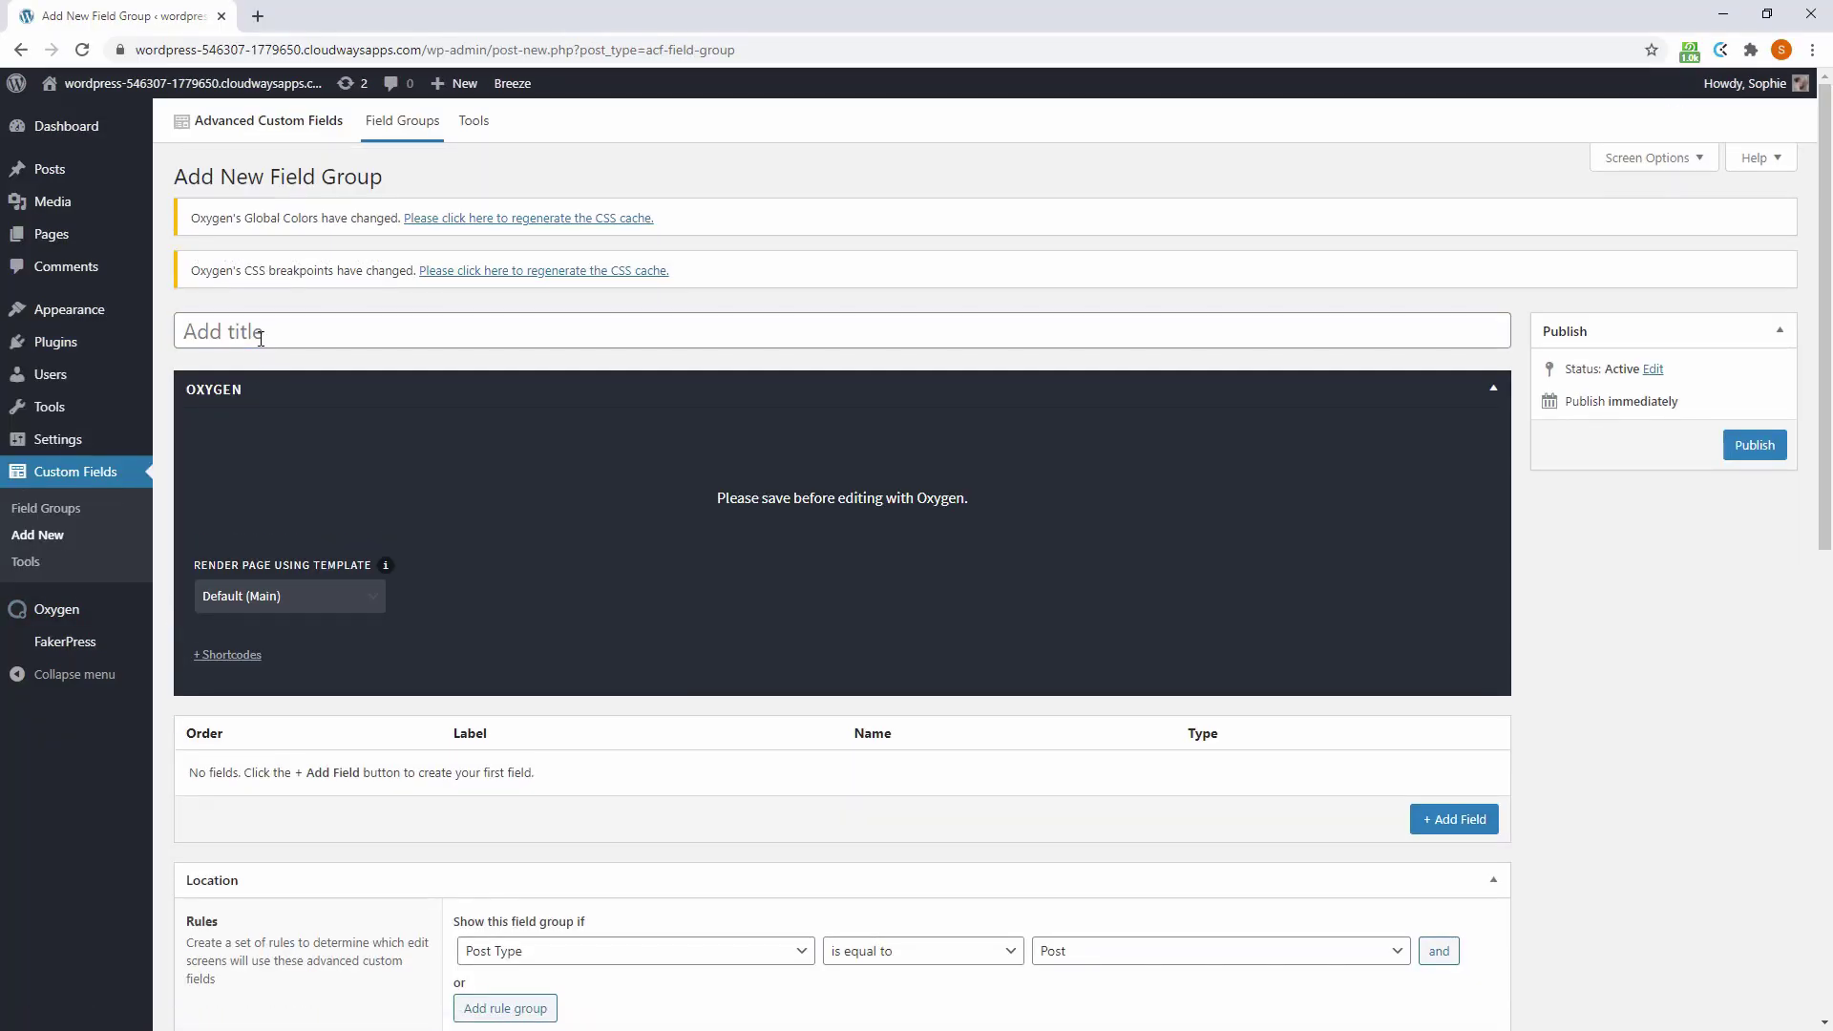
pyautogui.write('Page Fields')
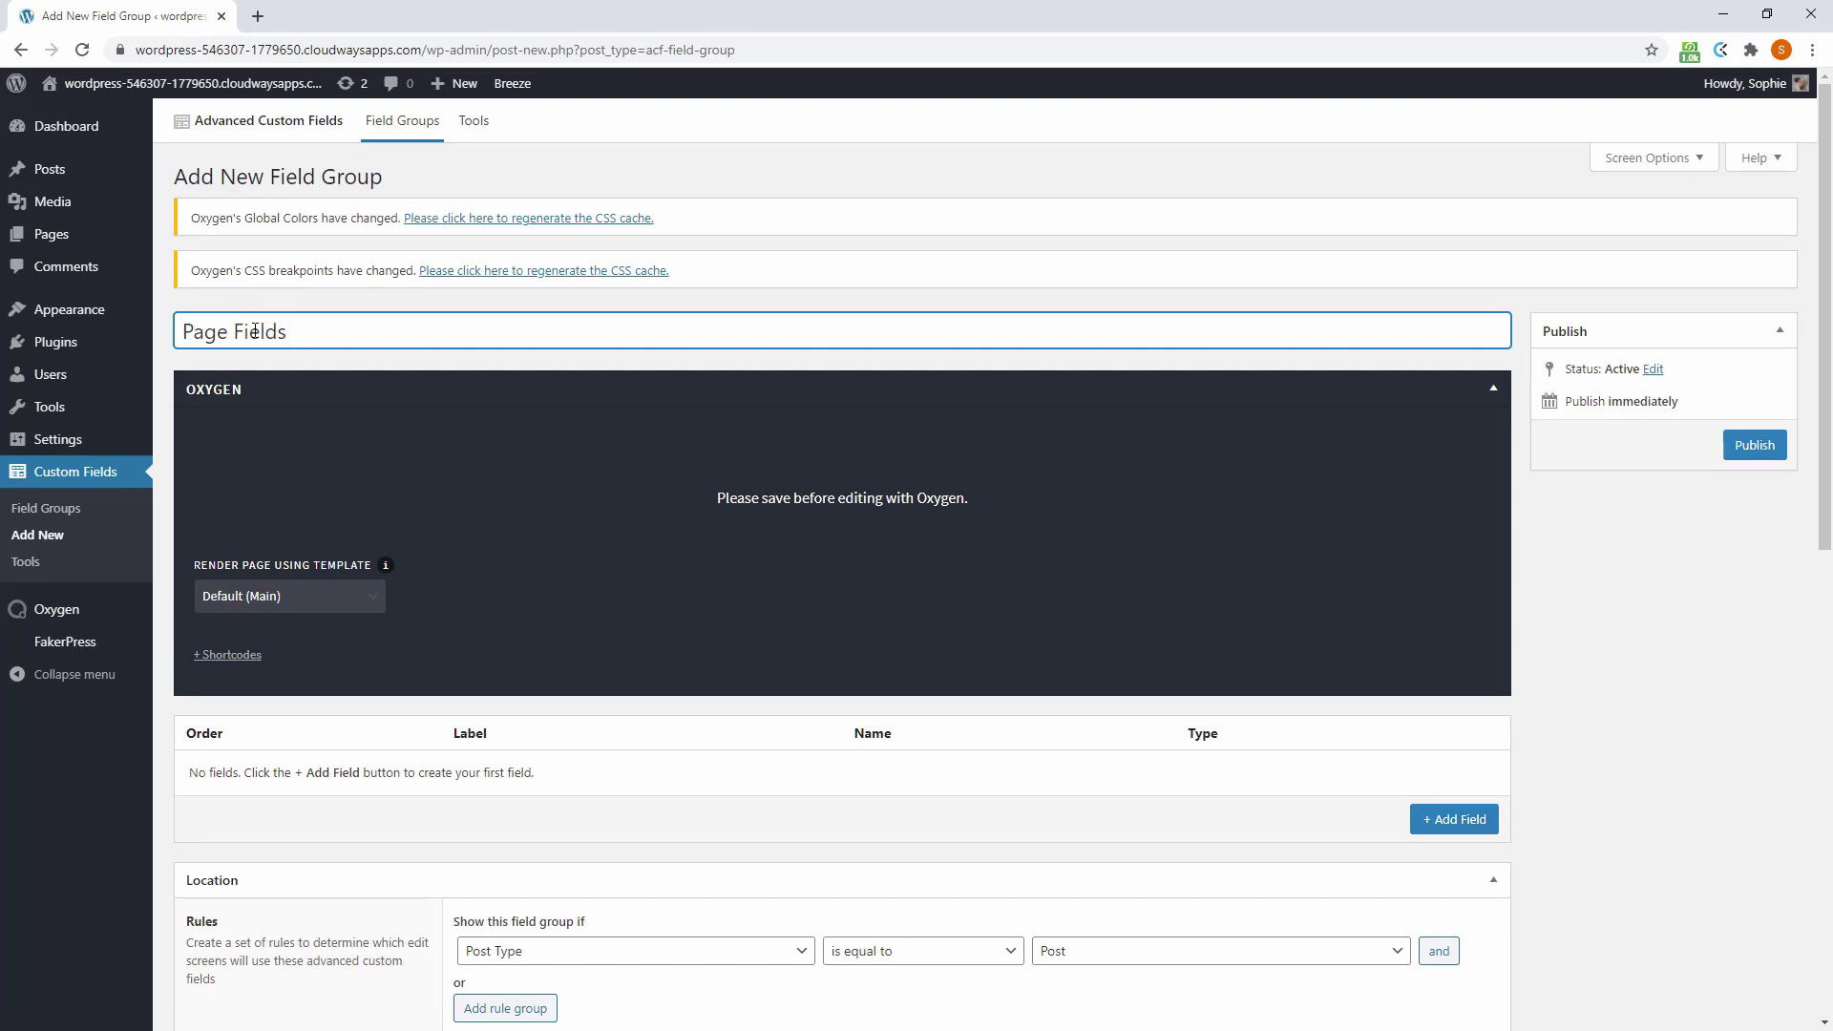
pyautogui.click(1059, 951)
pyautogui.scroll(-1, 1069, 940)
pyautogui.click(1050, 860)
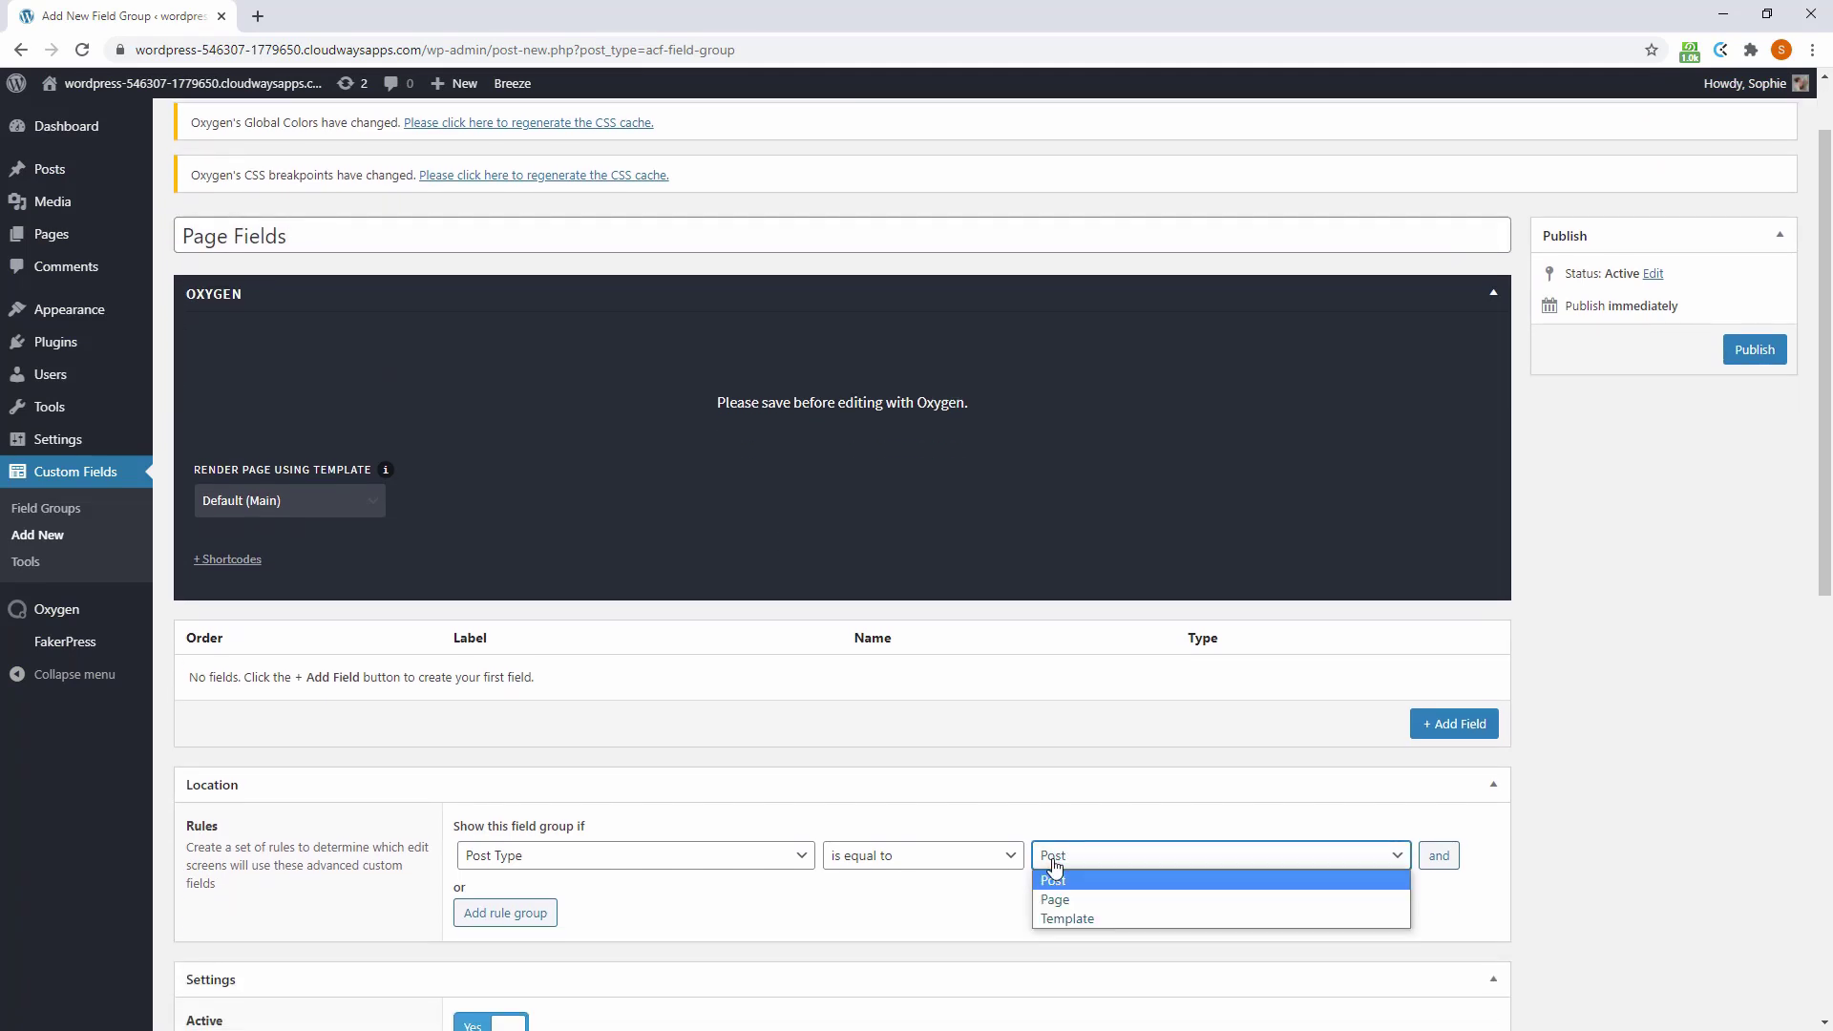
pyautogui.click(1054, 901)
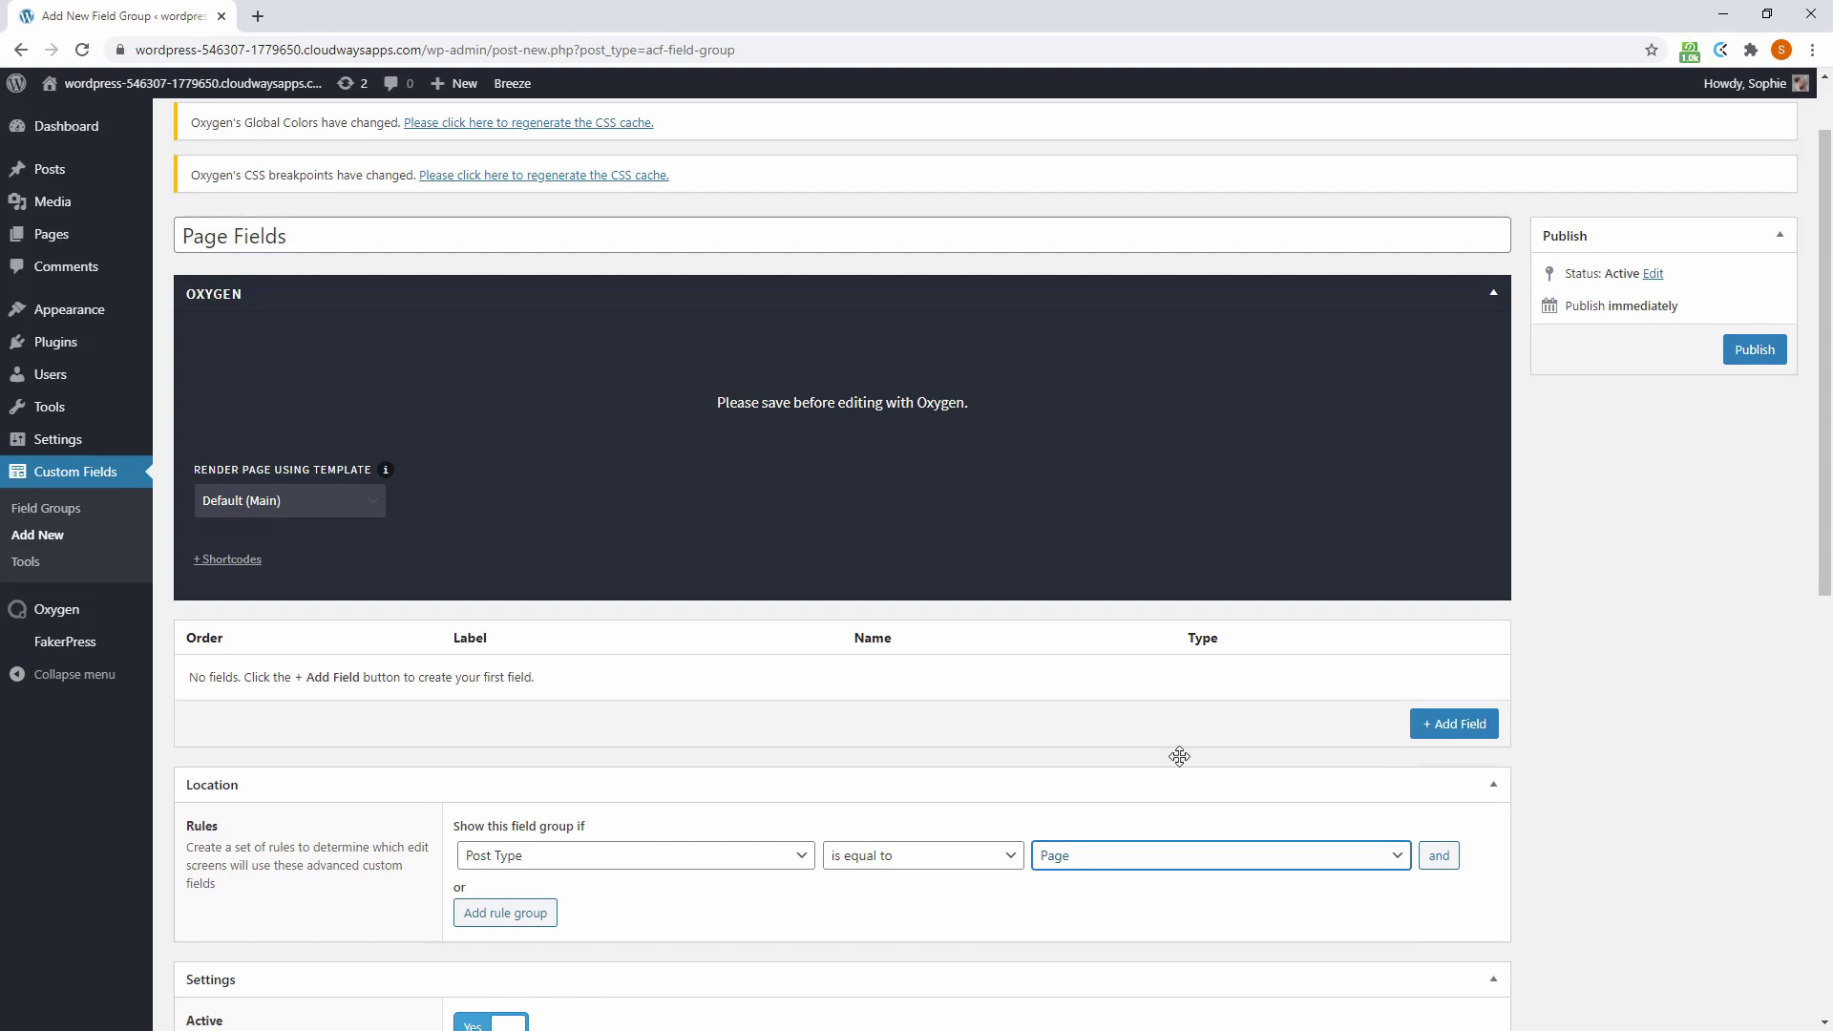
# Add a Heading field and an Info field of type Text Area
pyautogui.click(1416, 725)
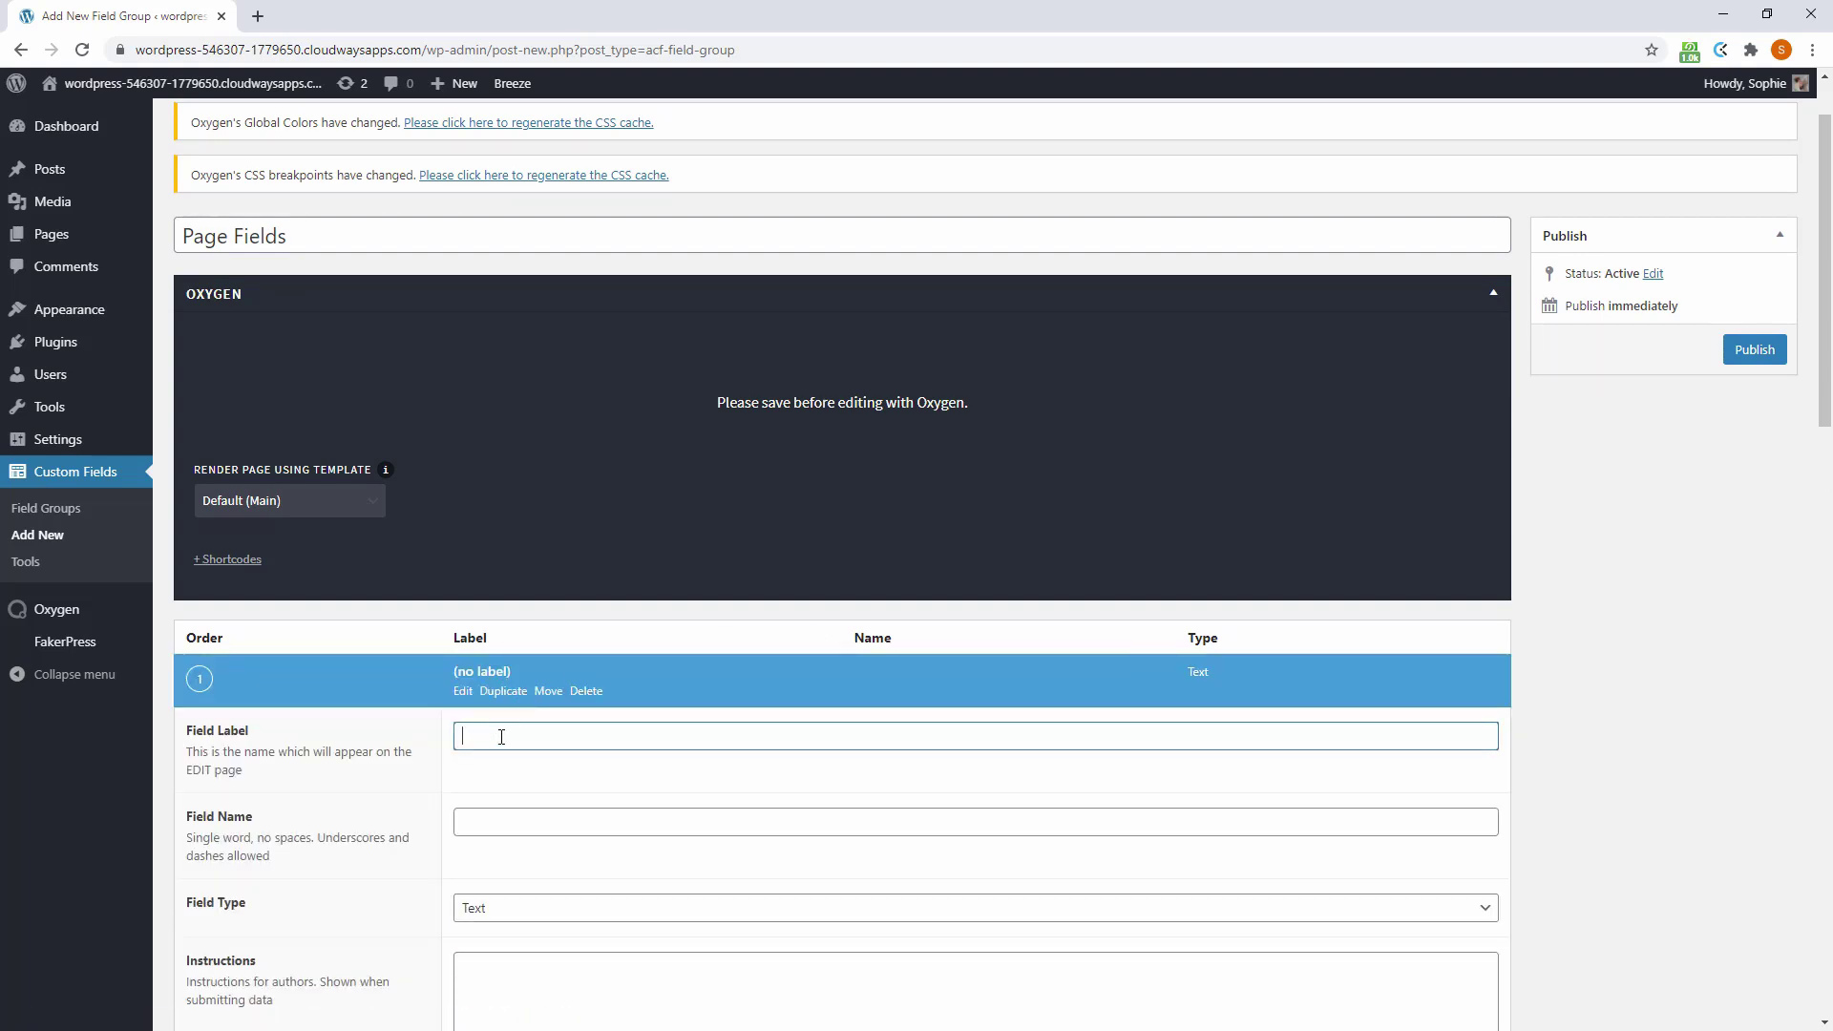
pyautogui.press('Tab')
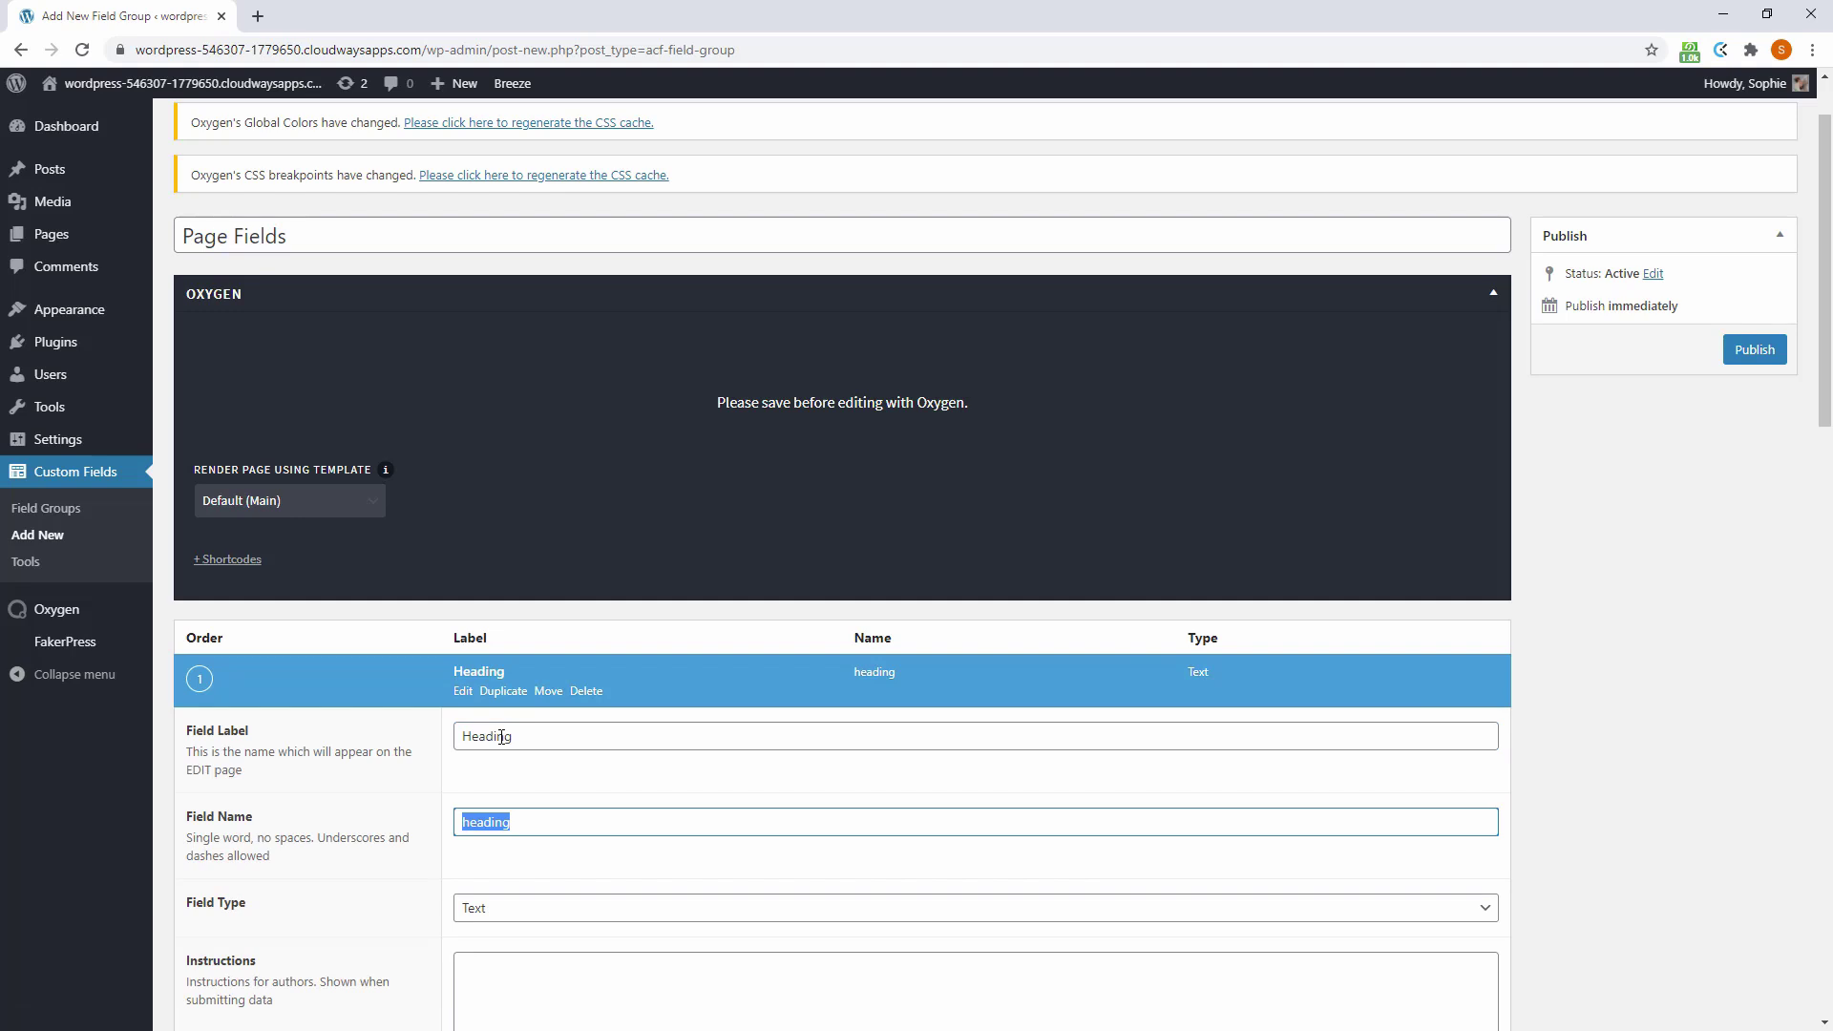
pyautogui.scroll(-10, 502, 736)
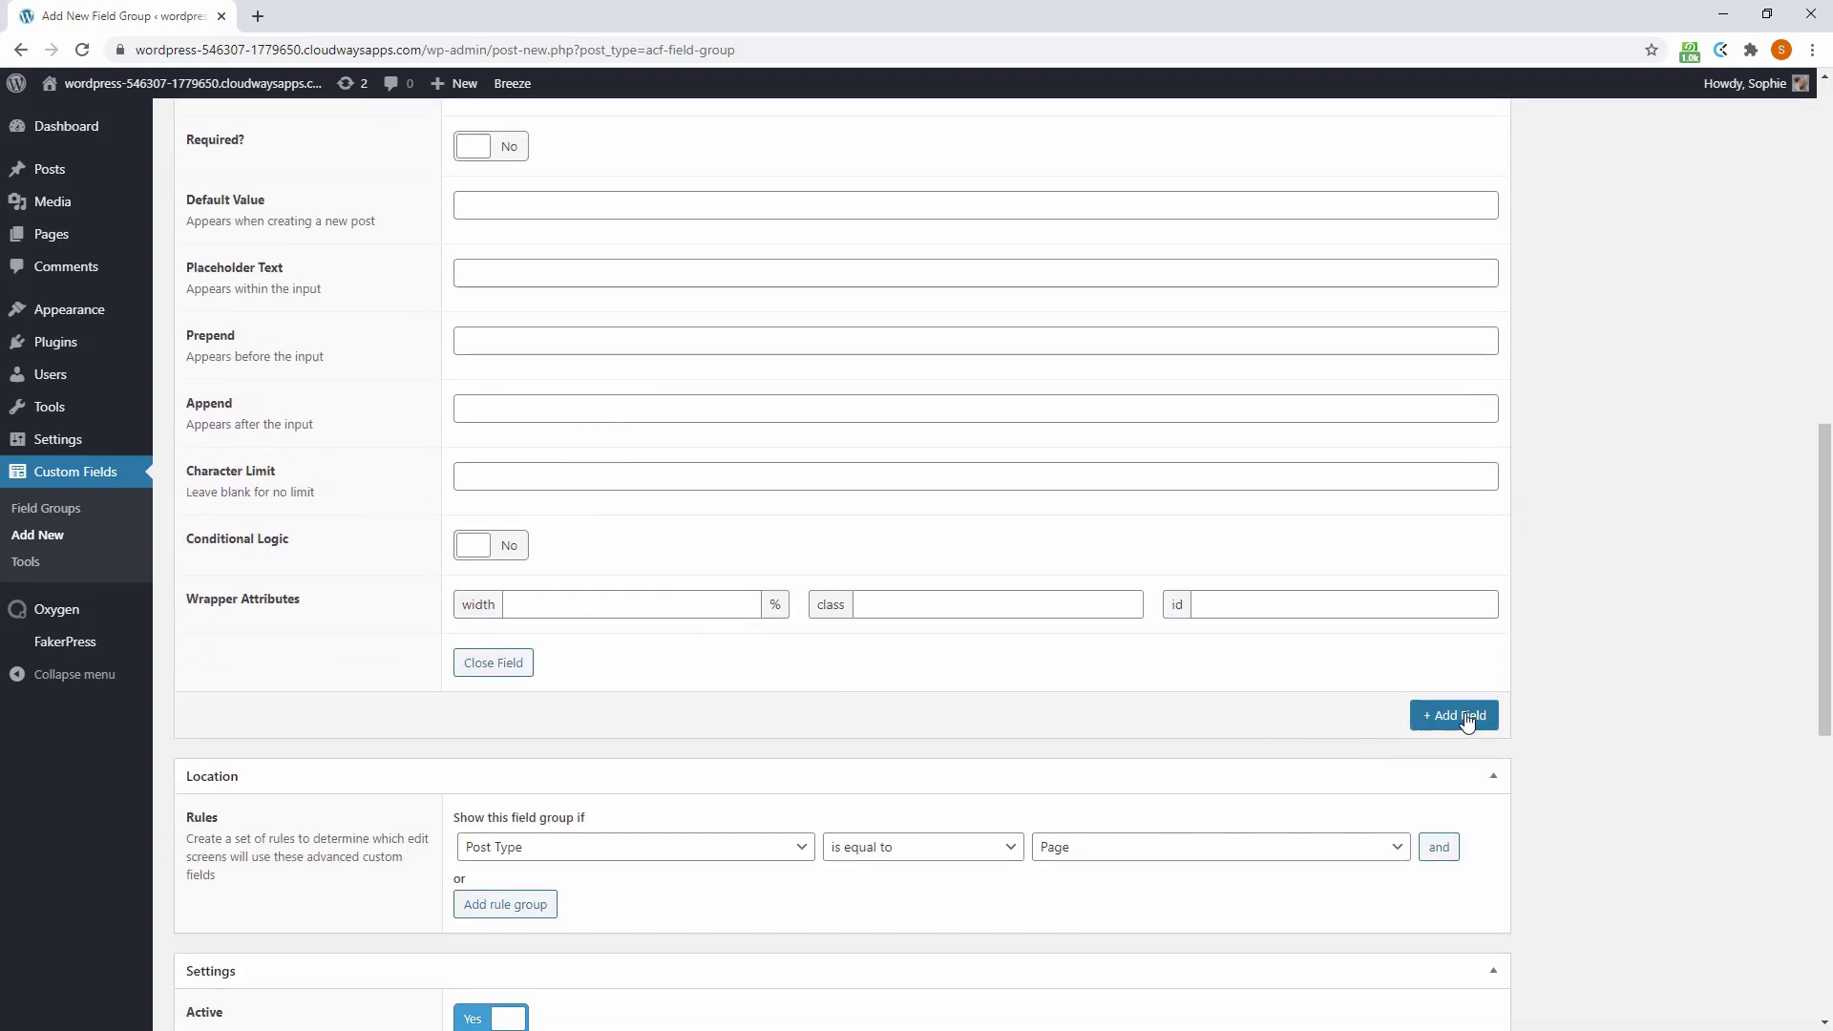
pyautogui.click(1468, 721)
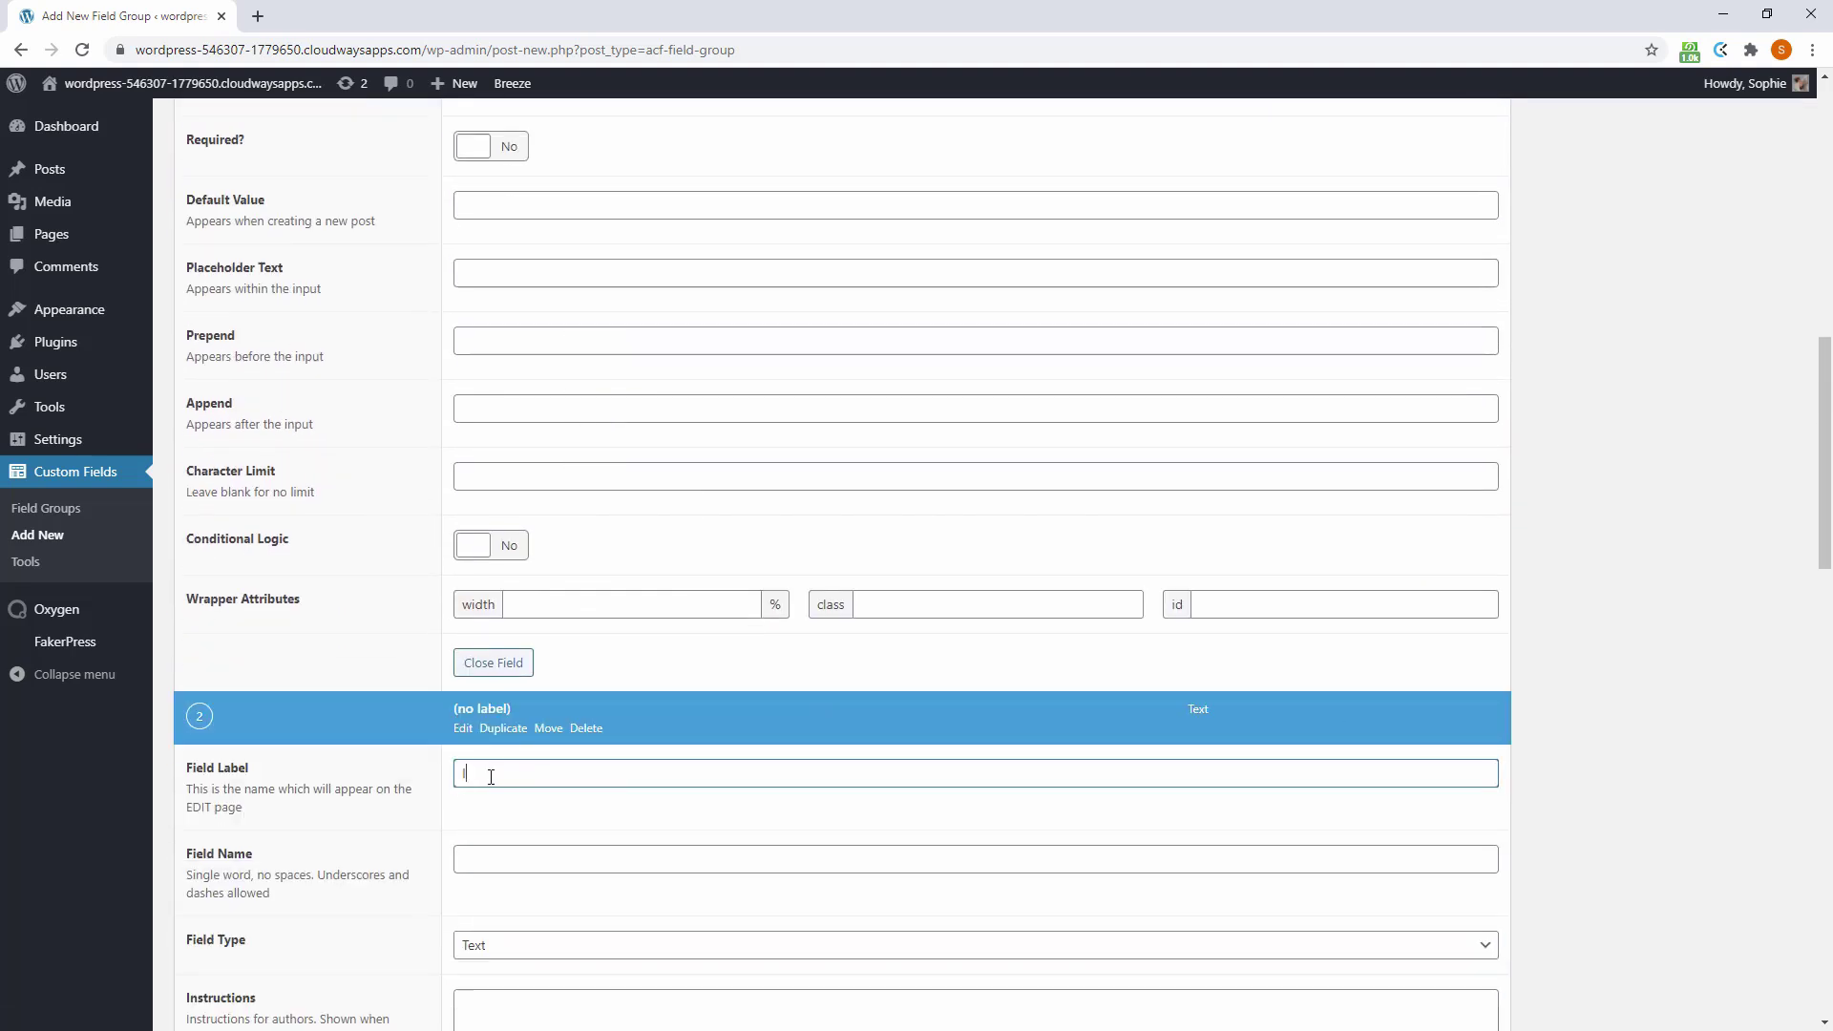
pyautogui.write('Info')
pyautogui.press('Tab')
pyautogui.scroll(-4, 614, 736)
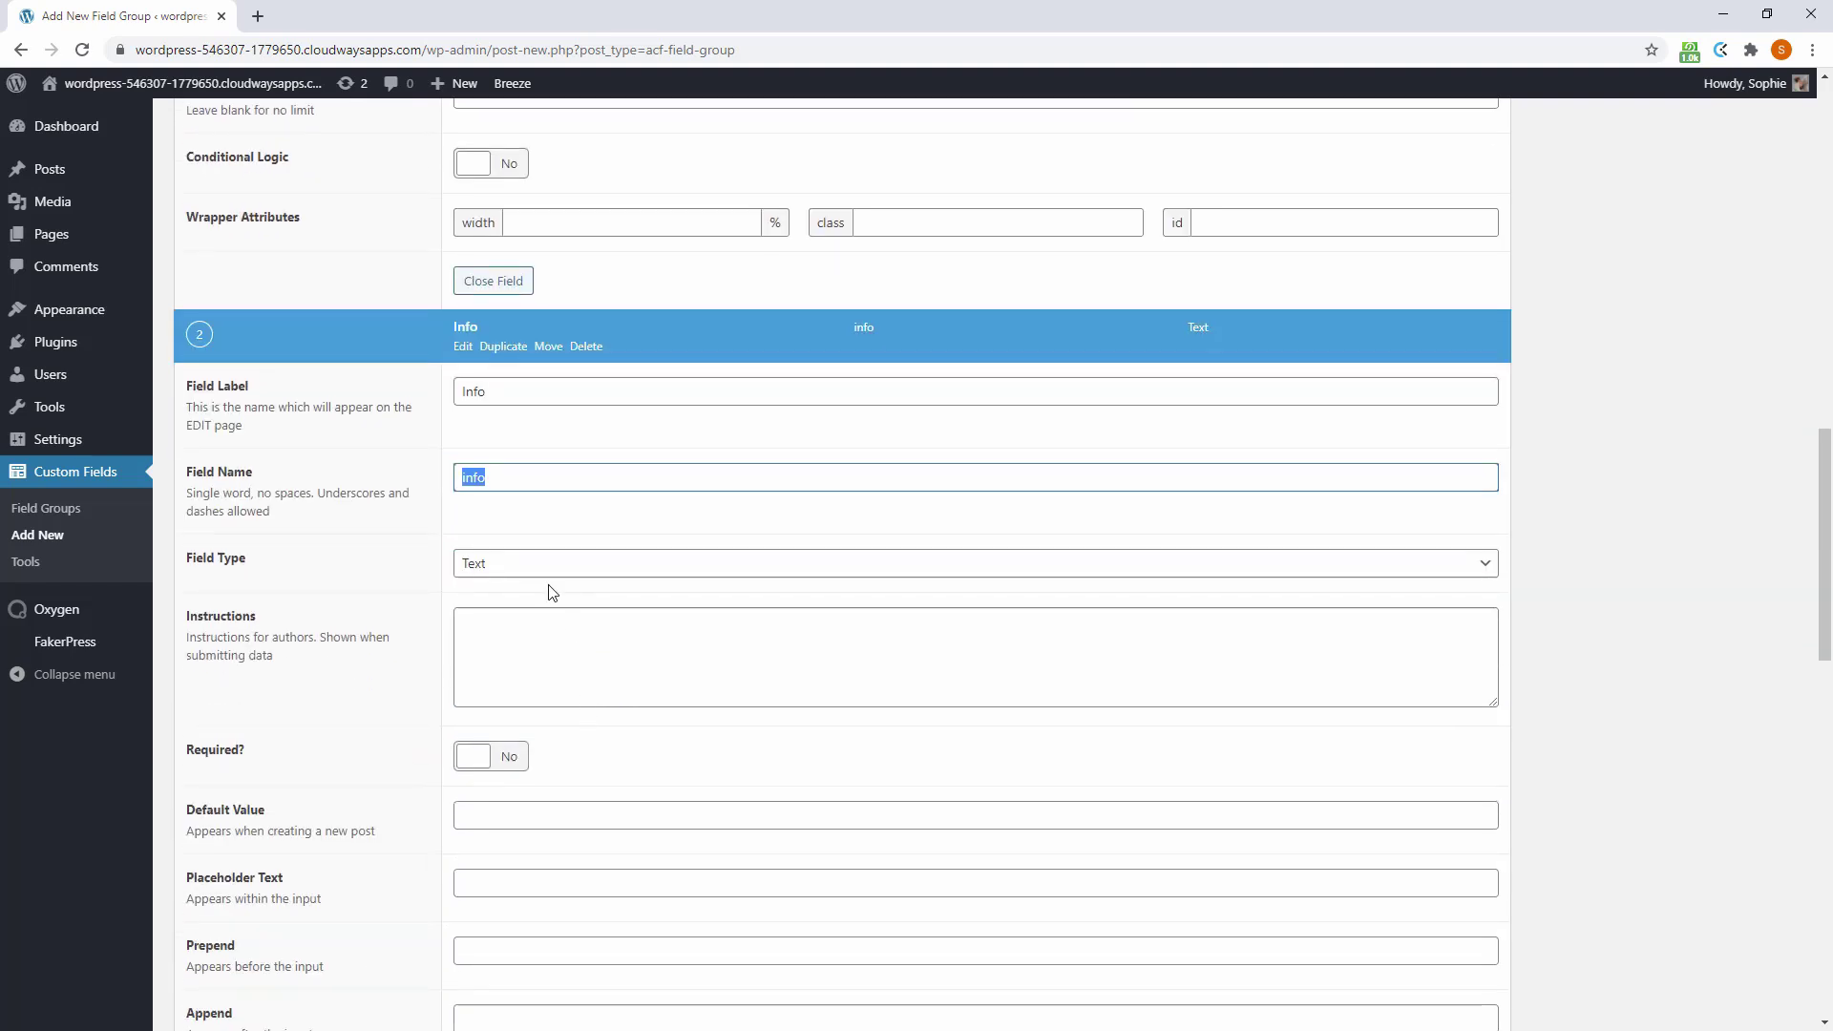
pyautogui.click(544, 571)
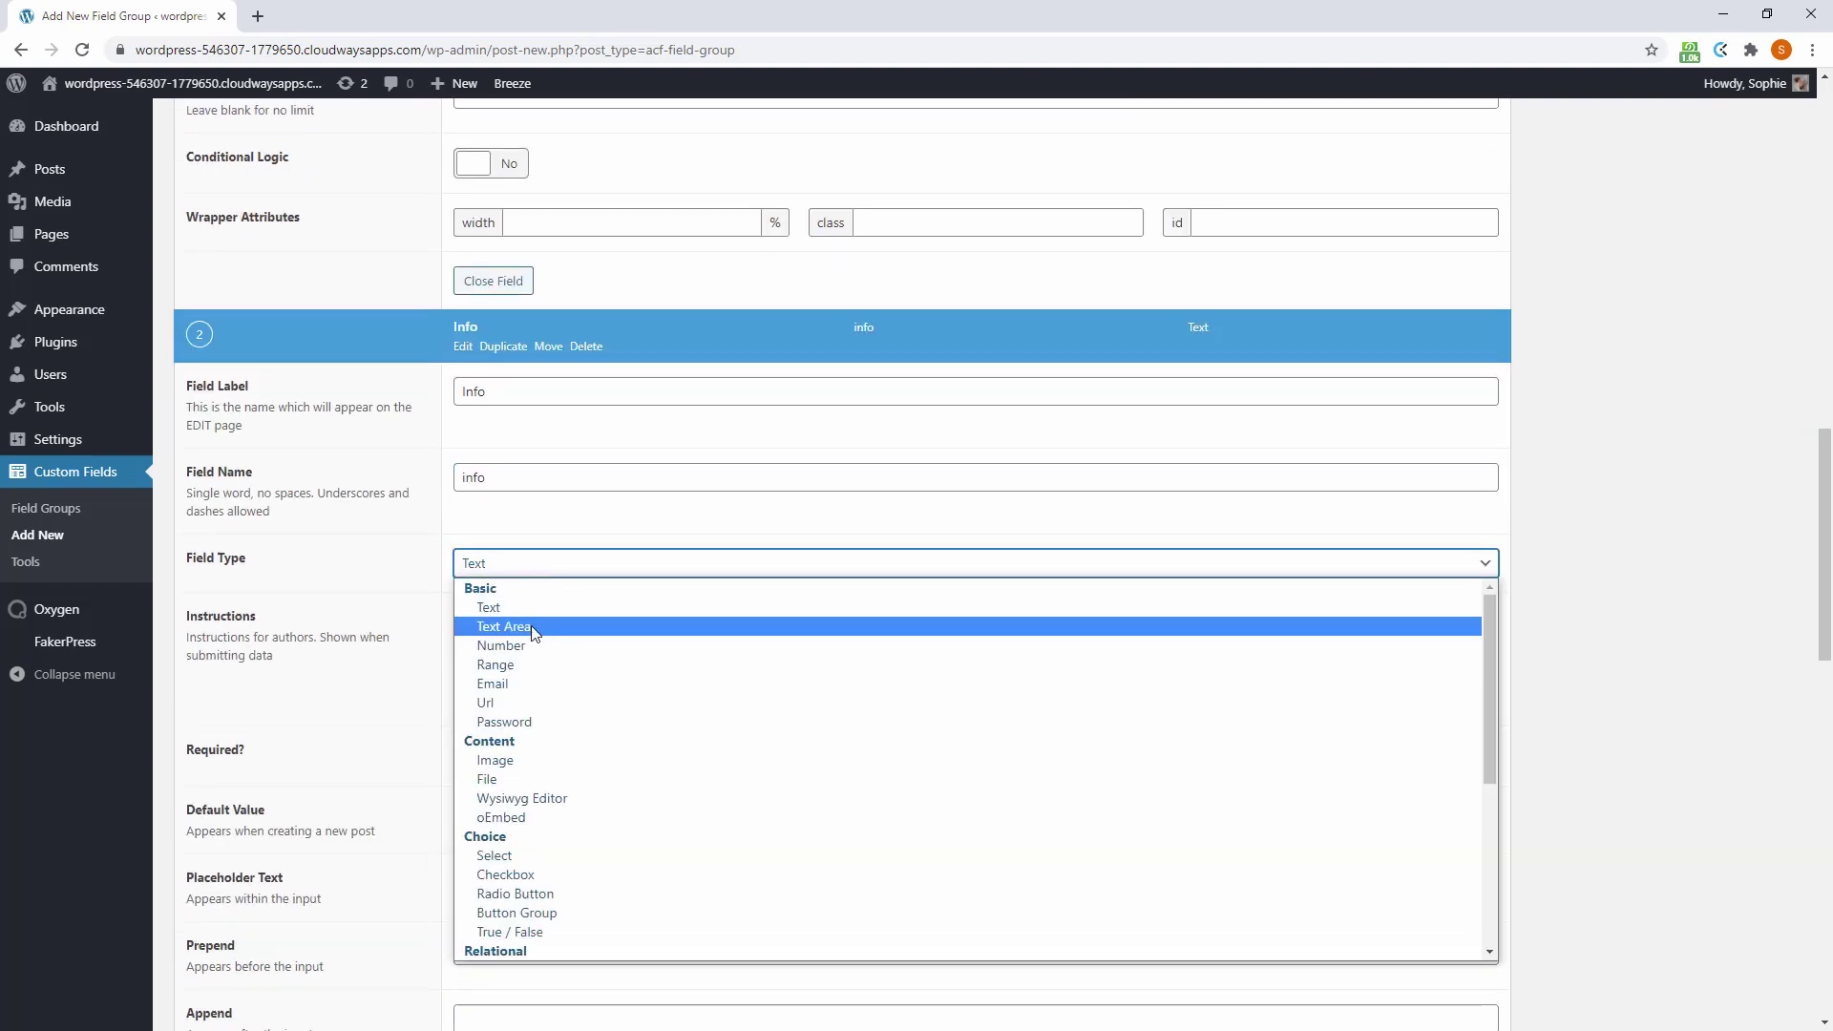
pyautogui.click(532, 627)
pyautogui.scroll(-4, 1284, 724)
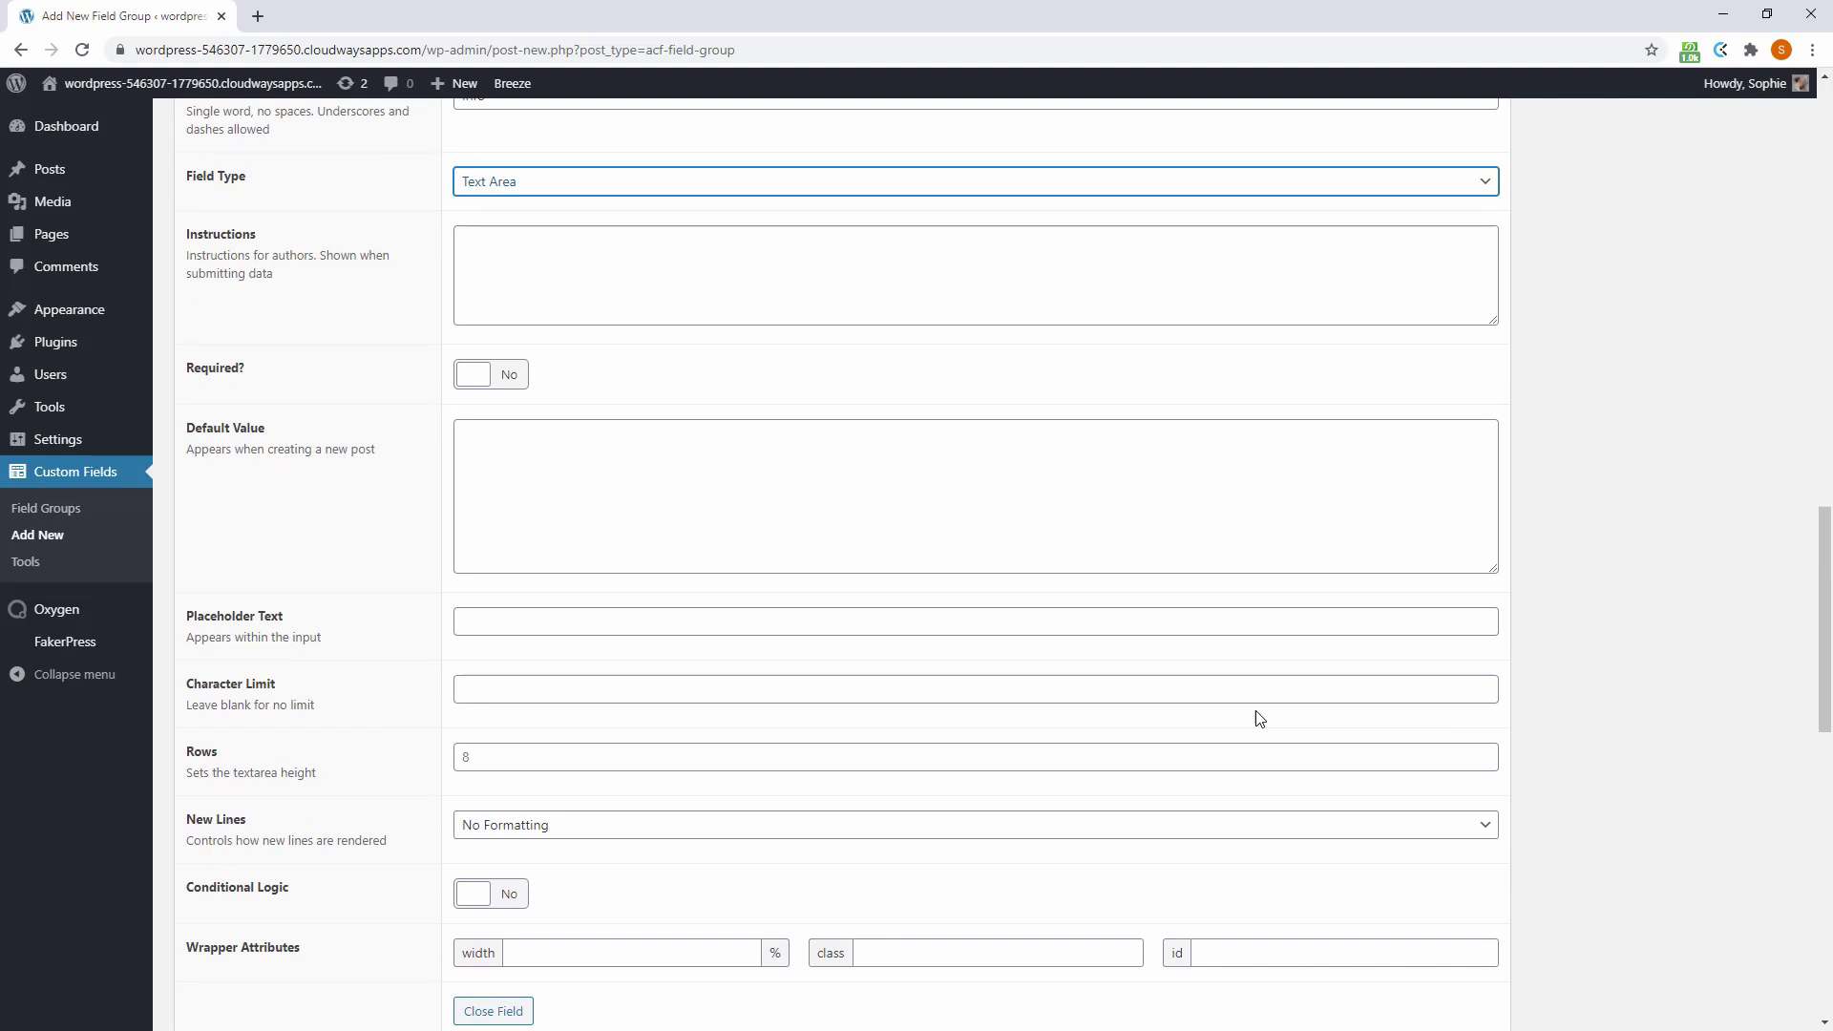
pyautogui.scroll(-5, 1257, 719)
# Add an Image field of type Image that returns the Image URL
pyautogui.click(1459, 589)
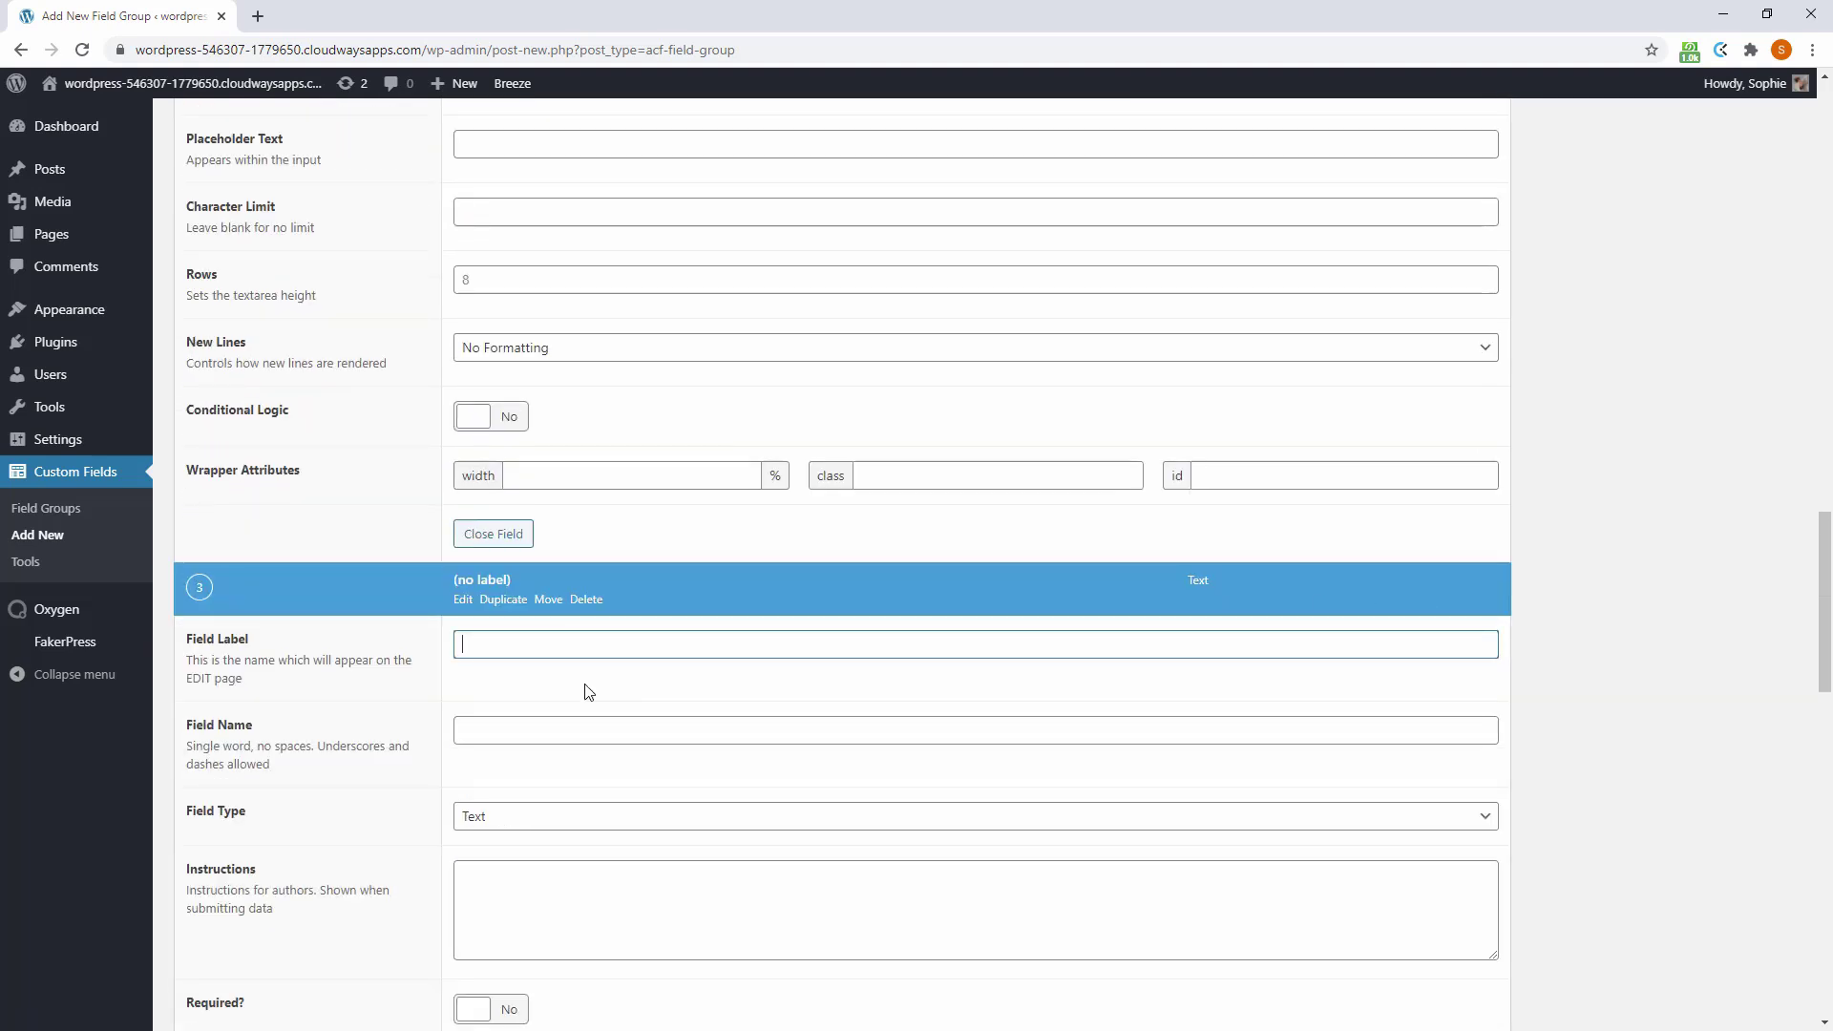
pyautogui.write('Image')
pyautogui.press('Tab')
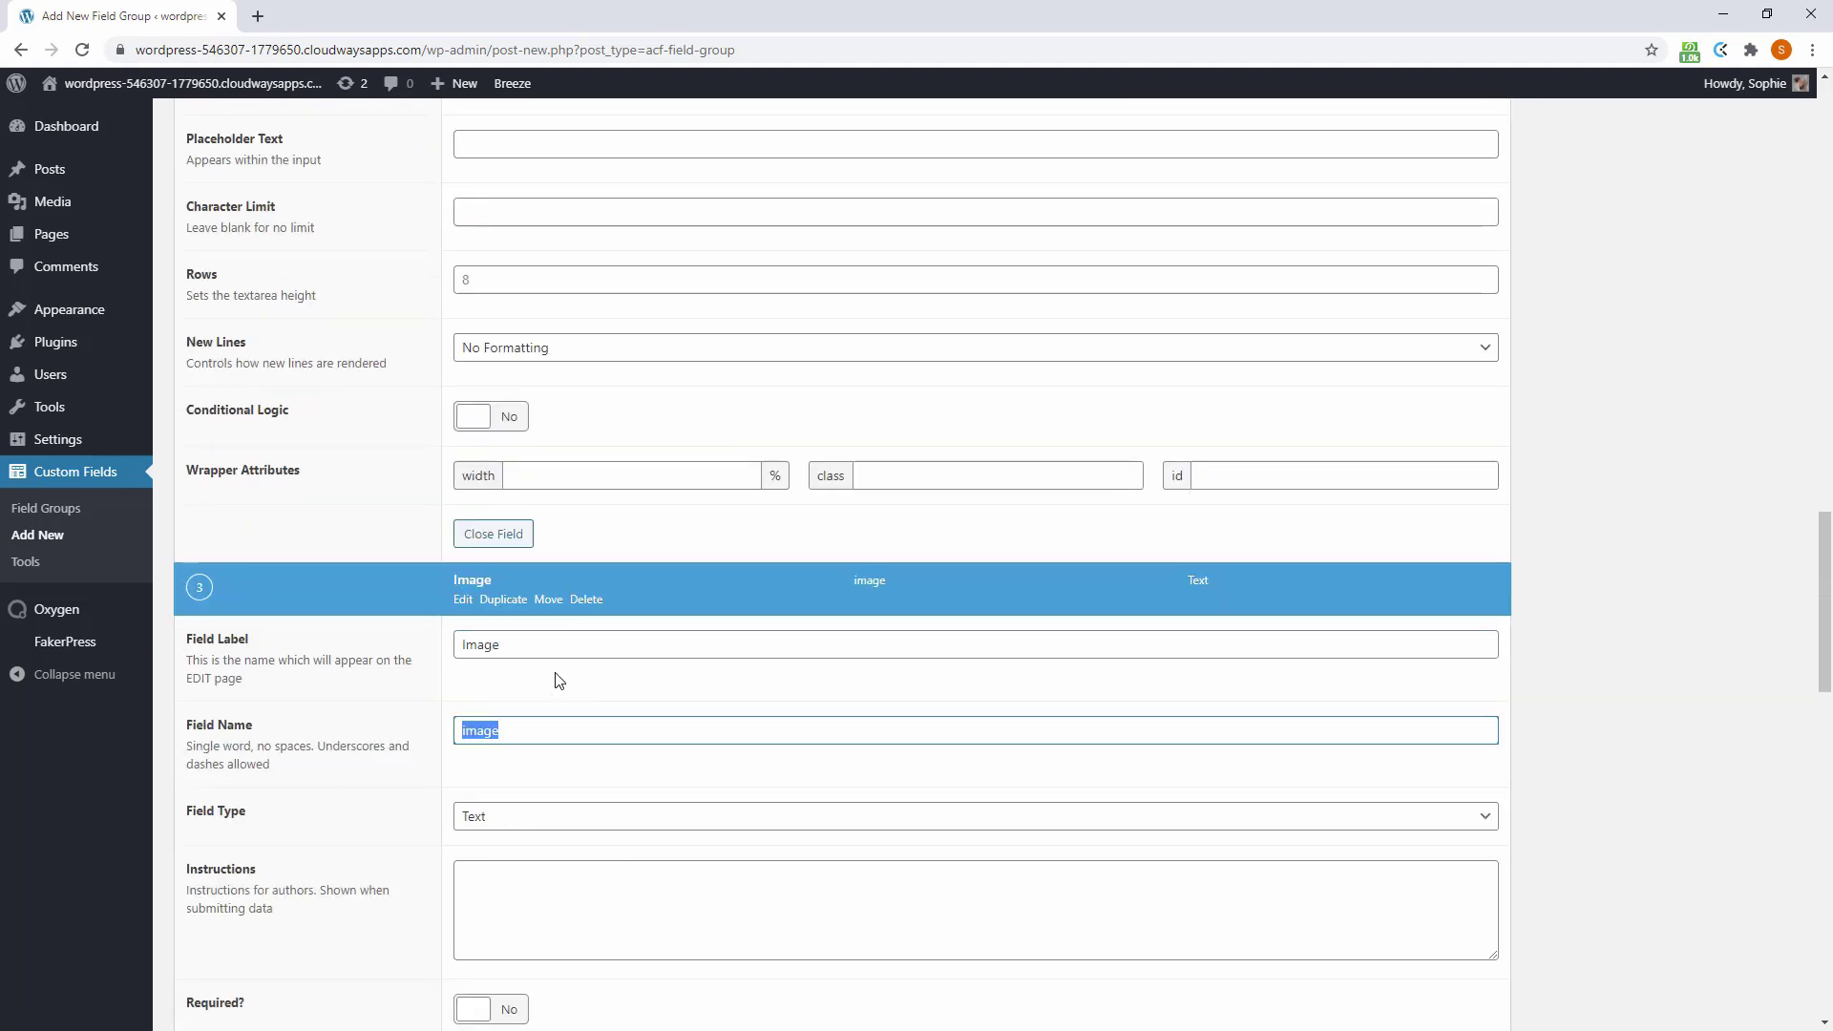
pyautogui.press('Tab')
pyautogui.press('i')
pyautogui.scroll(-4, 590, 752)
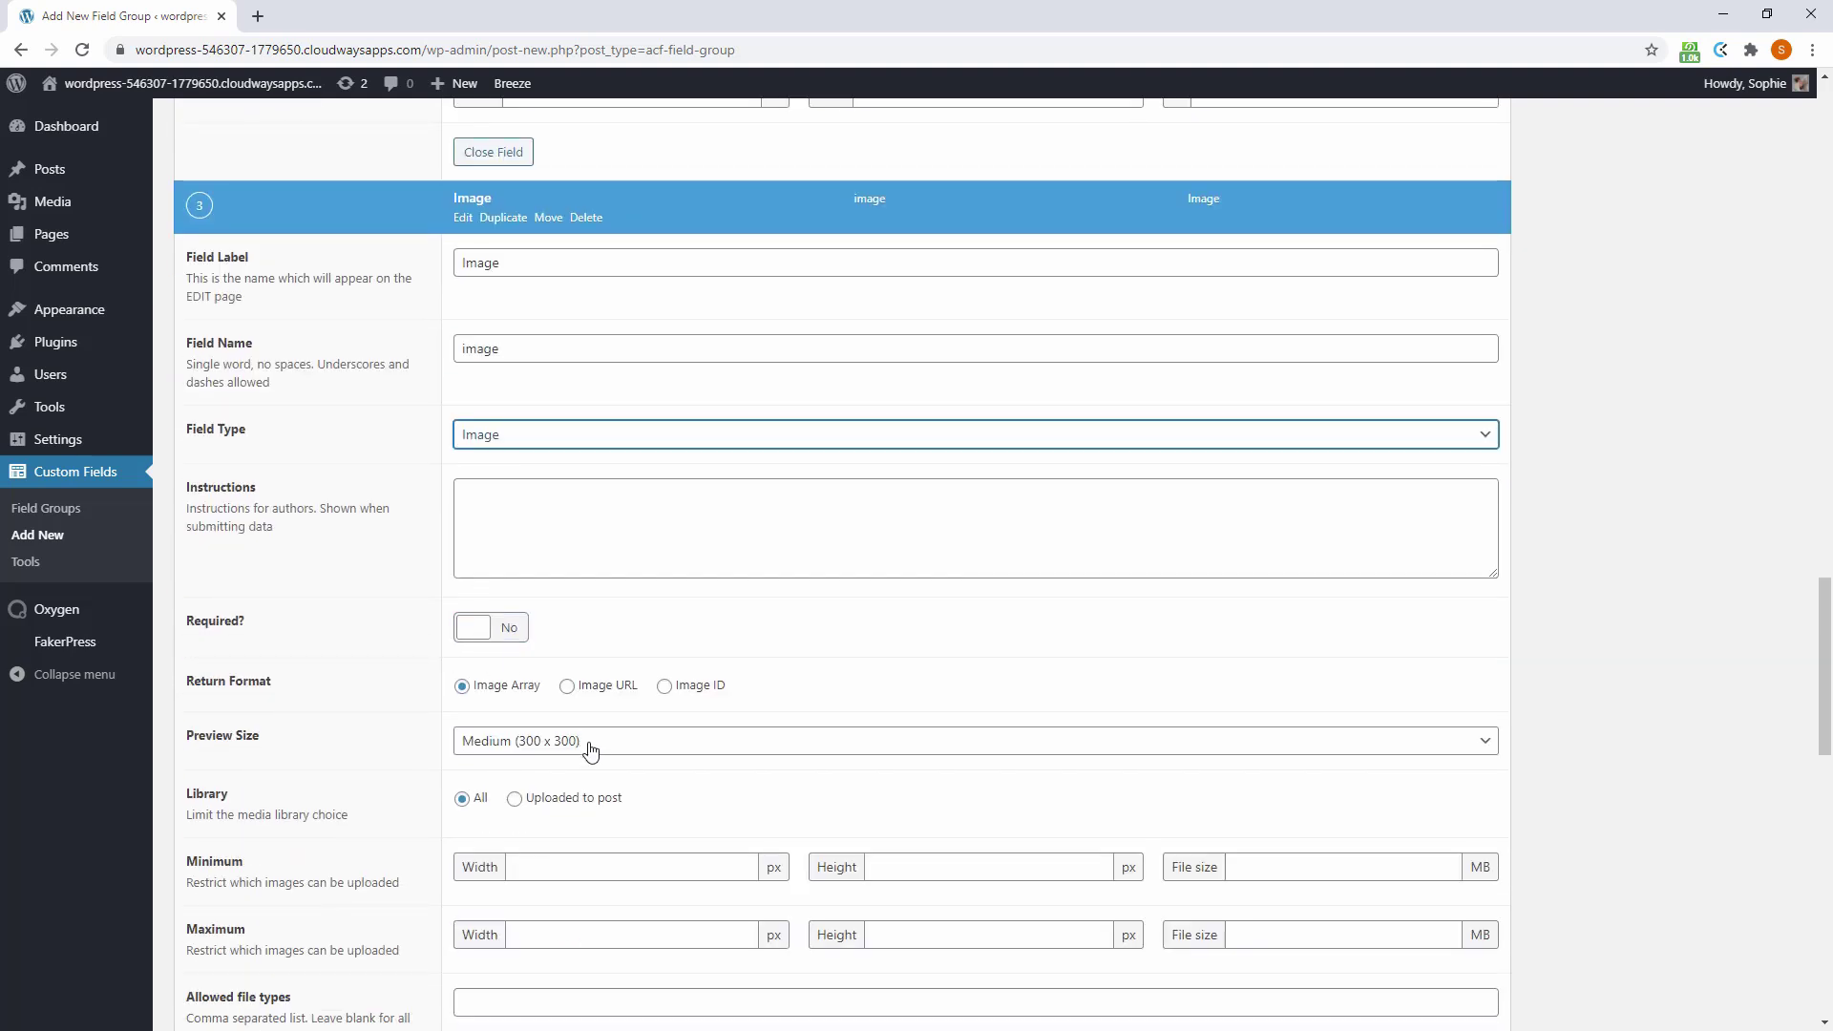
pyautogui.click(567, 687)
pyautogui.scroll(-7, 1122, 714)
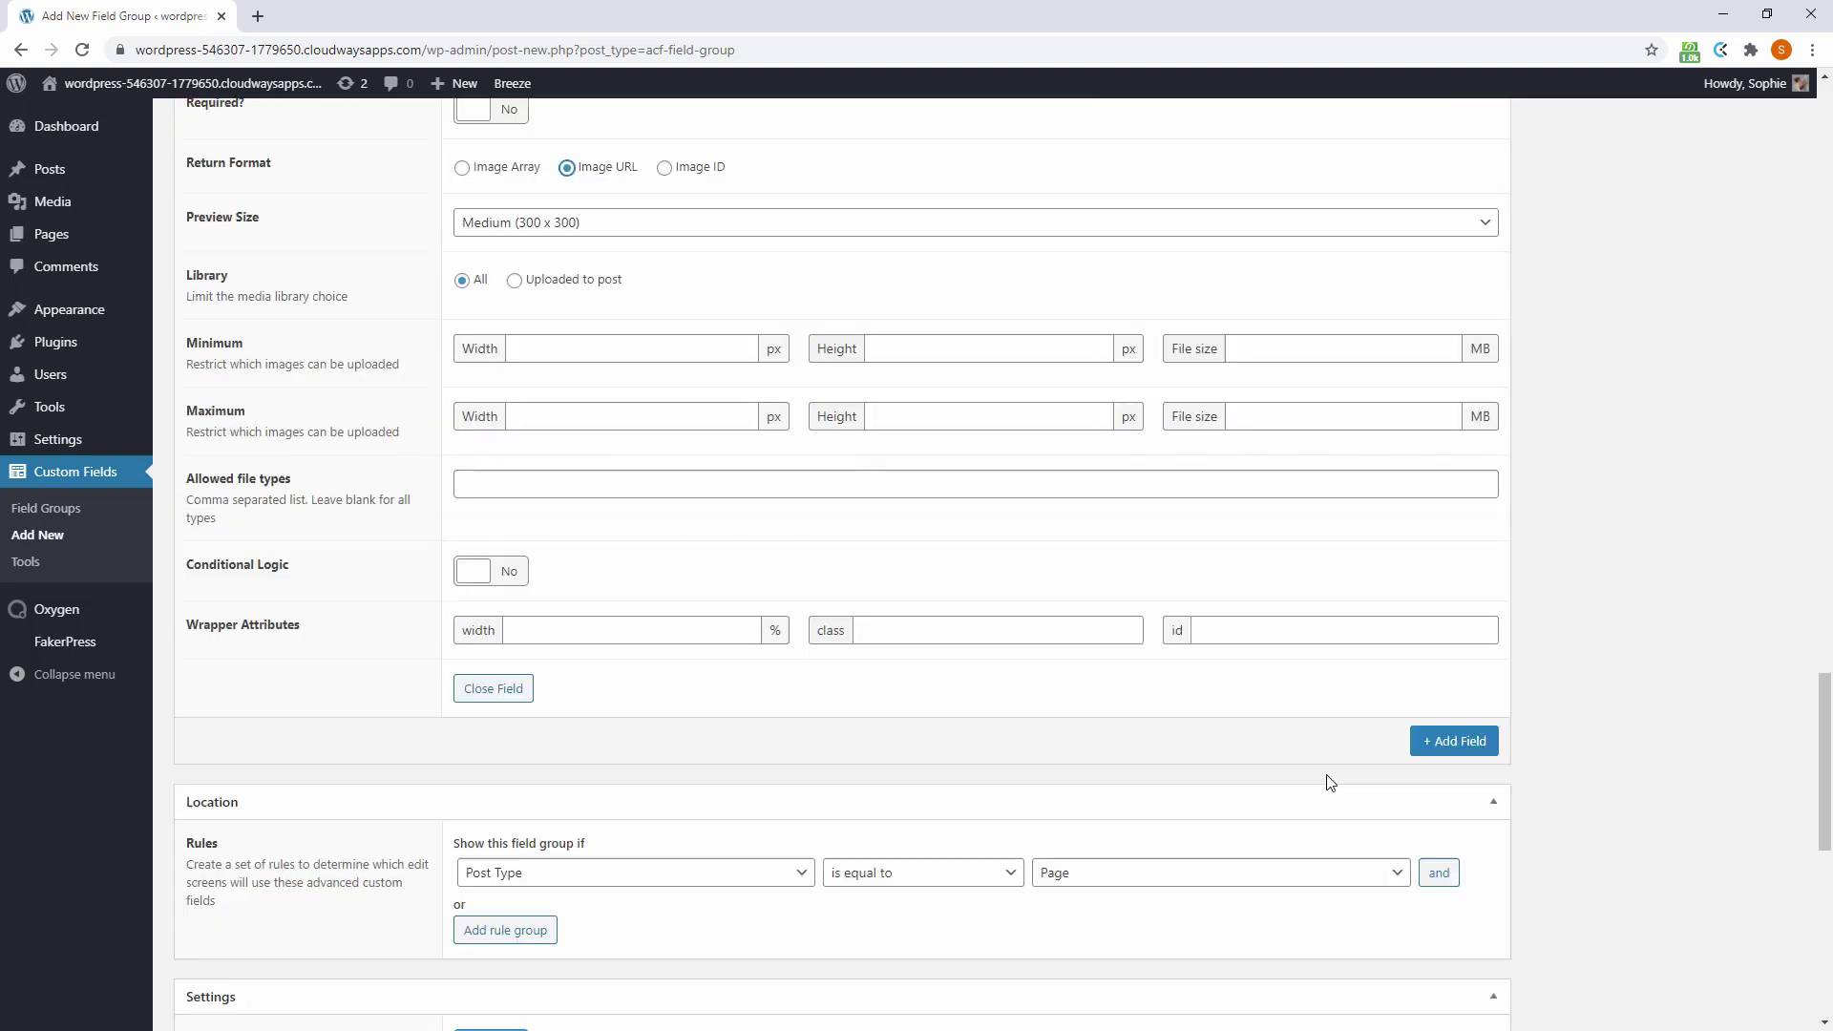
# Add a fourth field labelled Link
pyautogui.click(1448, 590)
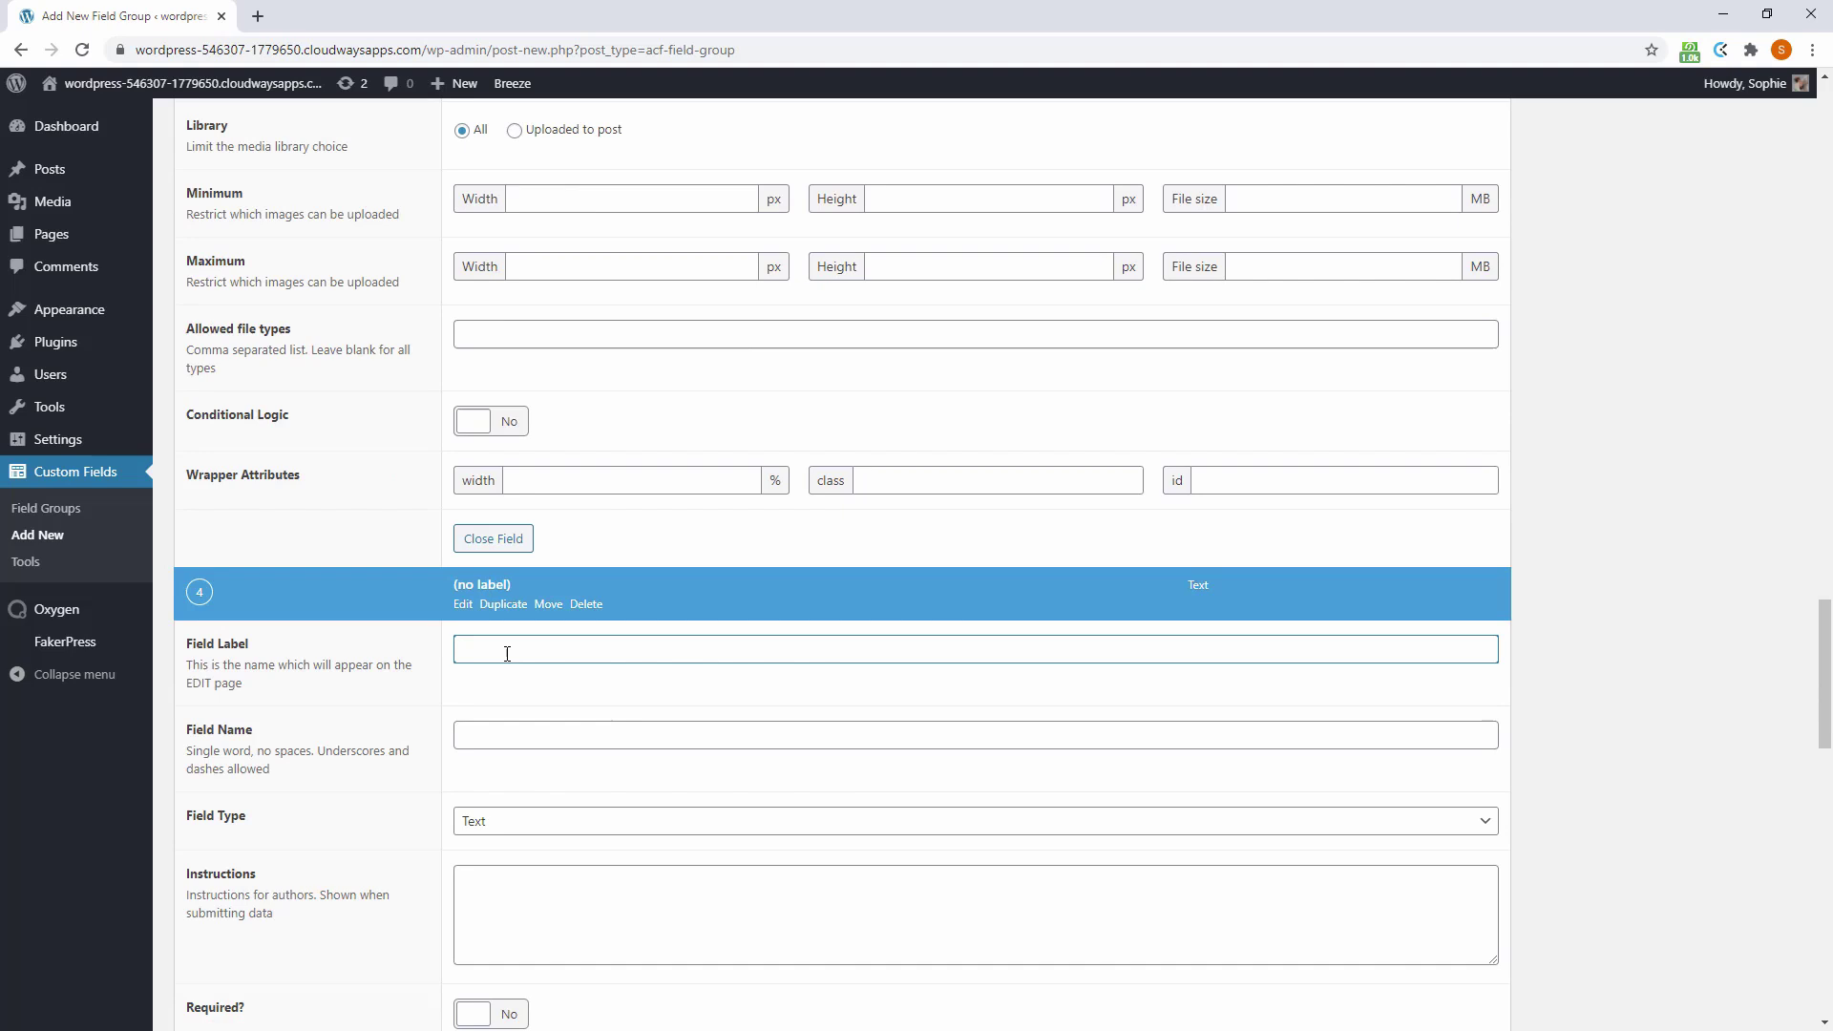
pyautogui.write('Link')
pyautogui.press('Tab')
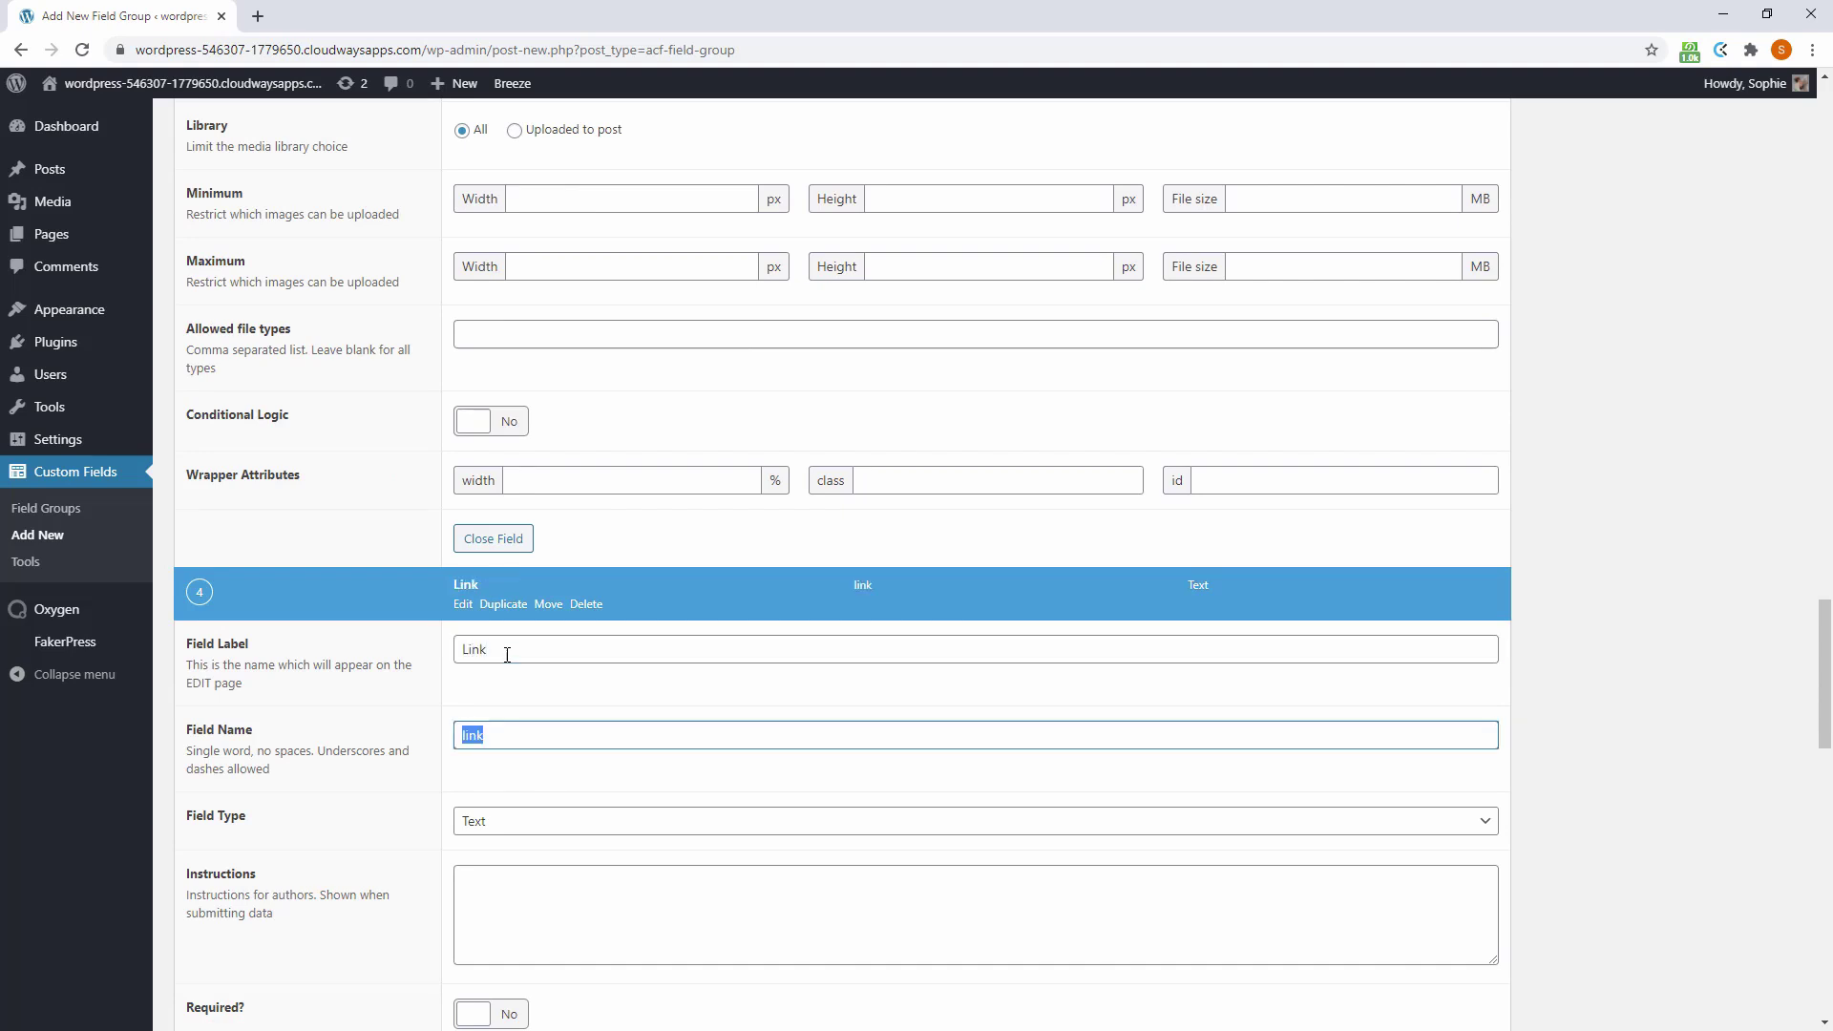
pyautogui.scroll(-4, 1056, 647)
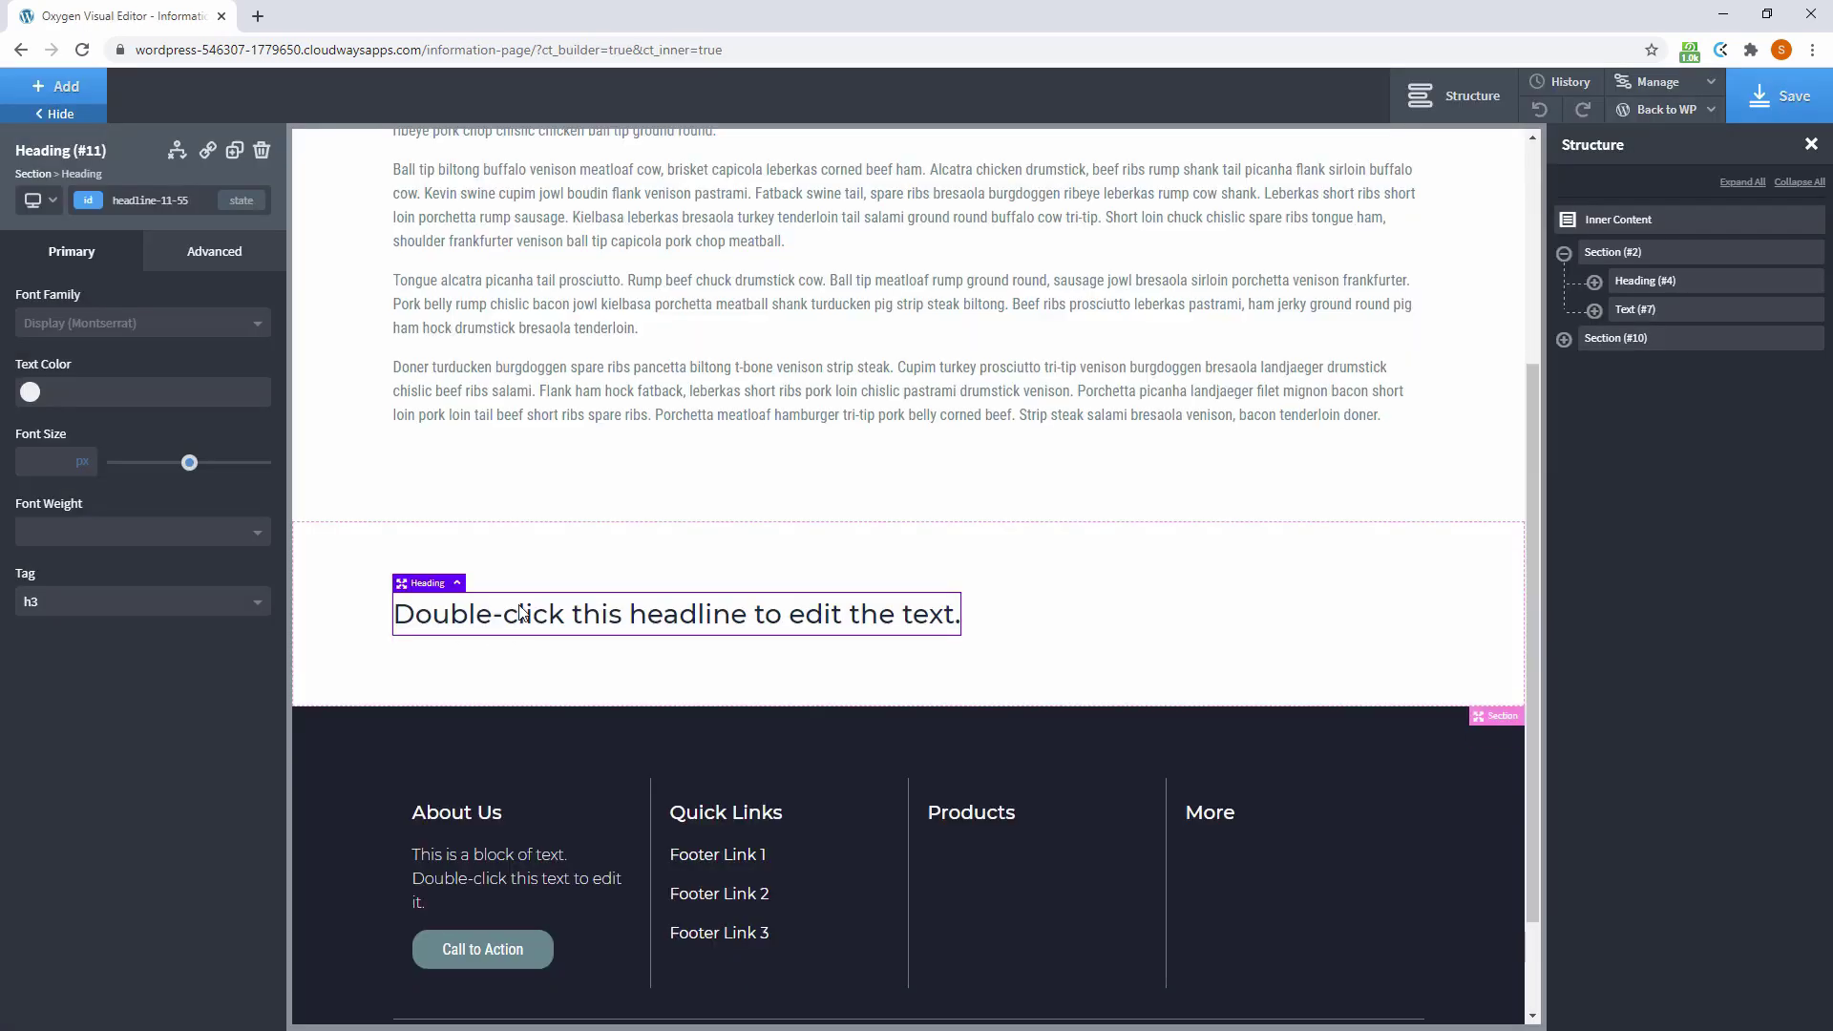
# Fill the headline dynamically with the Heading custom field
pyautogui.doubleClick(522, 614)
pyautogui.click(1010, 97)
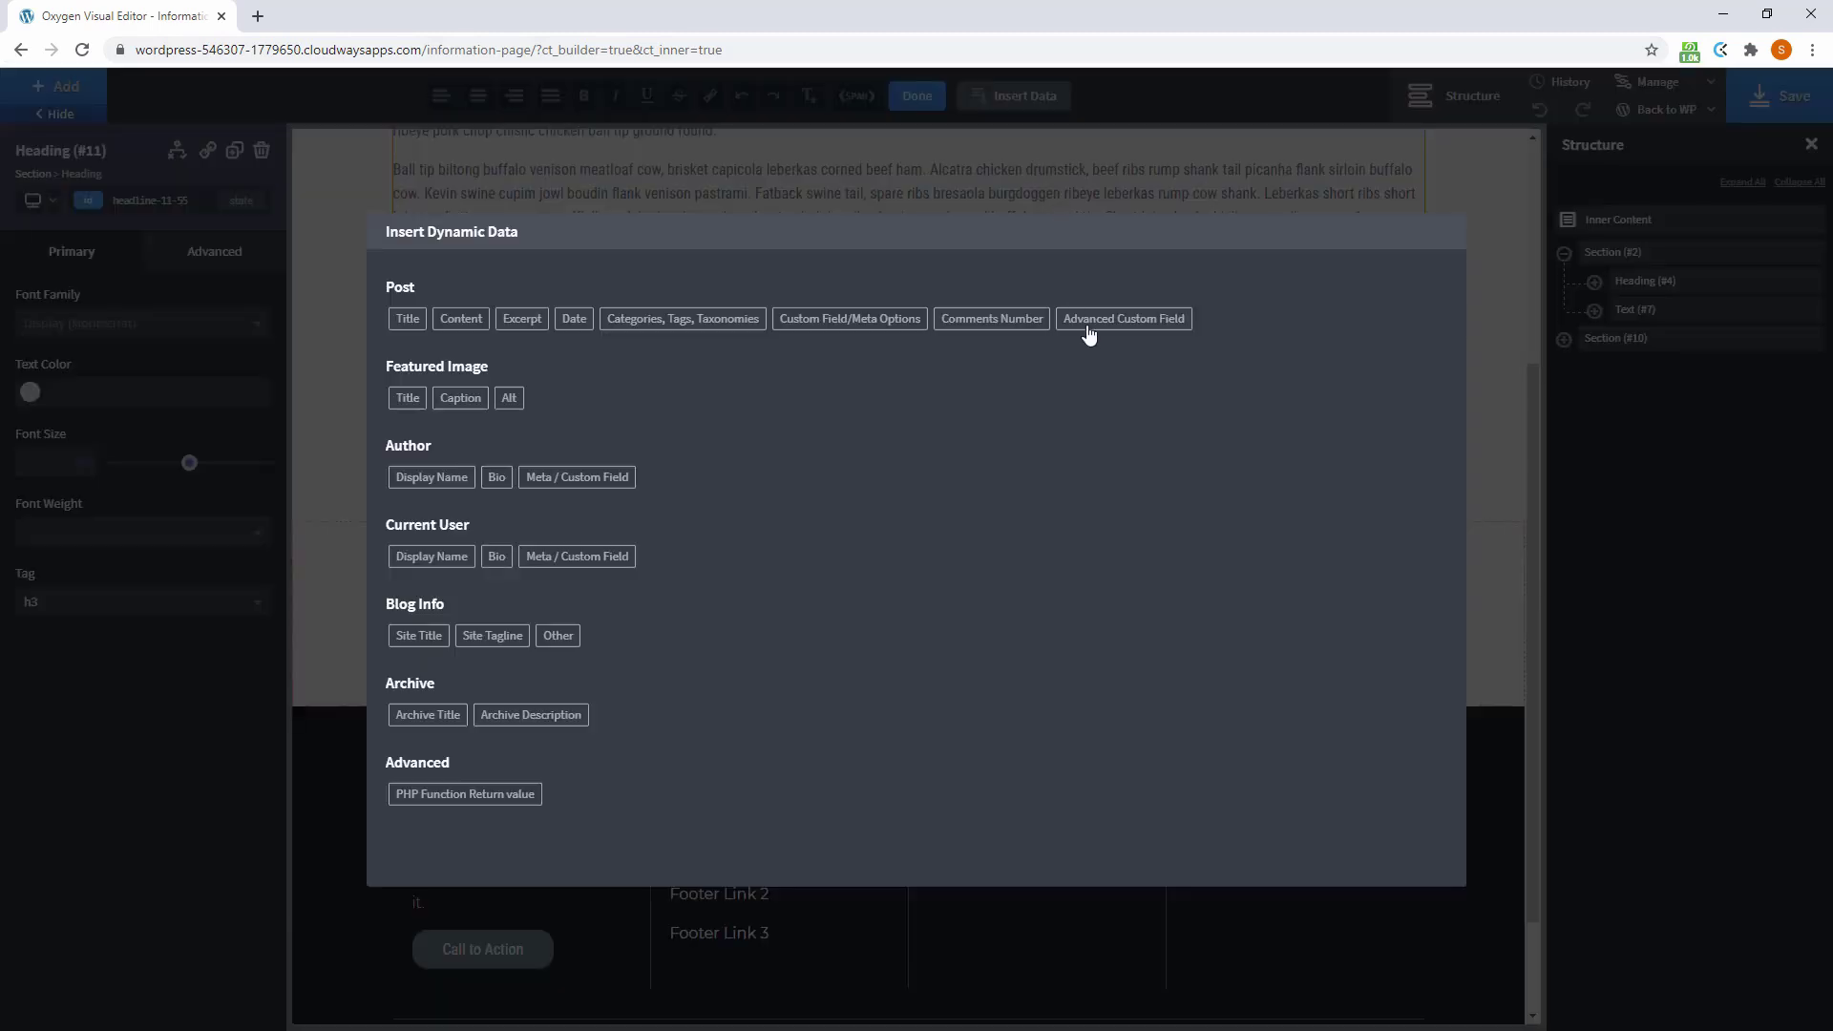
pyautogui.click(1103, 320)
pyautogui.click(418, 332)
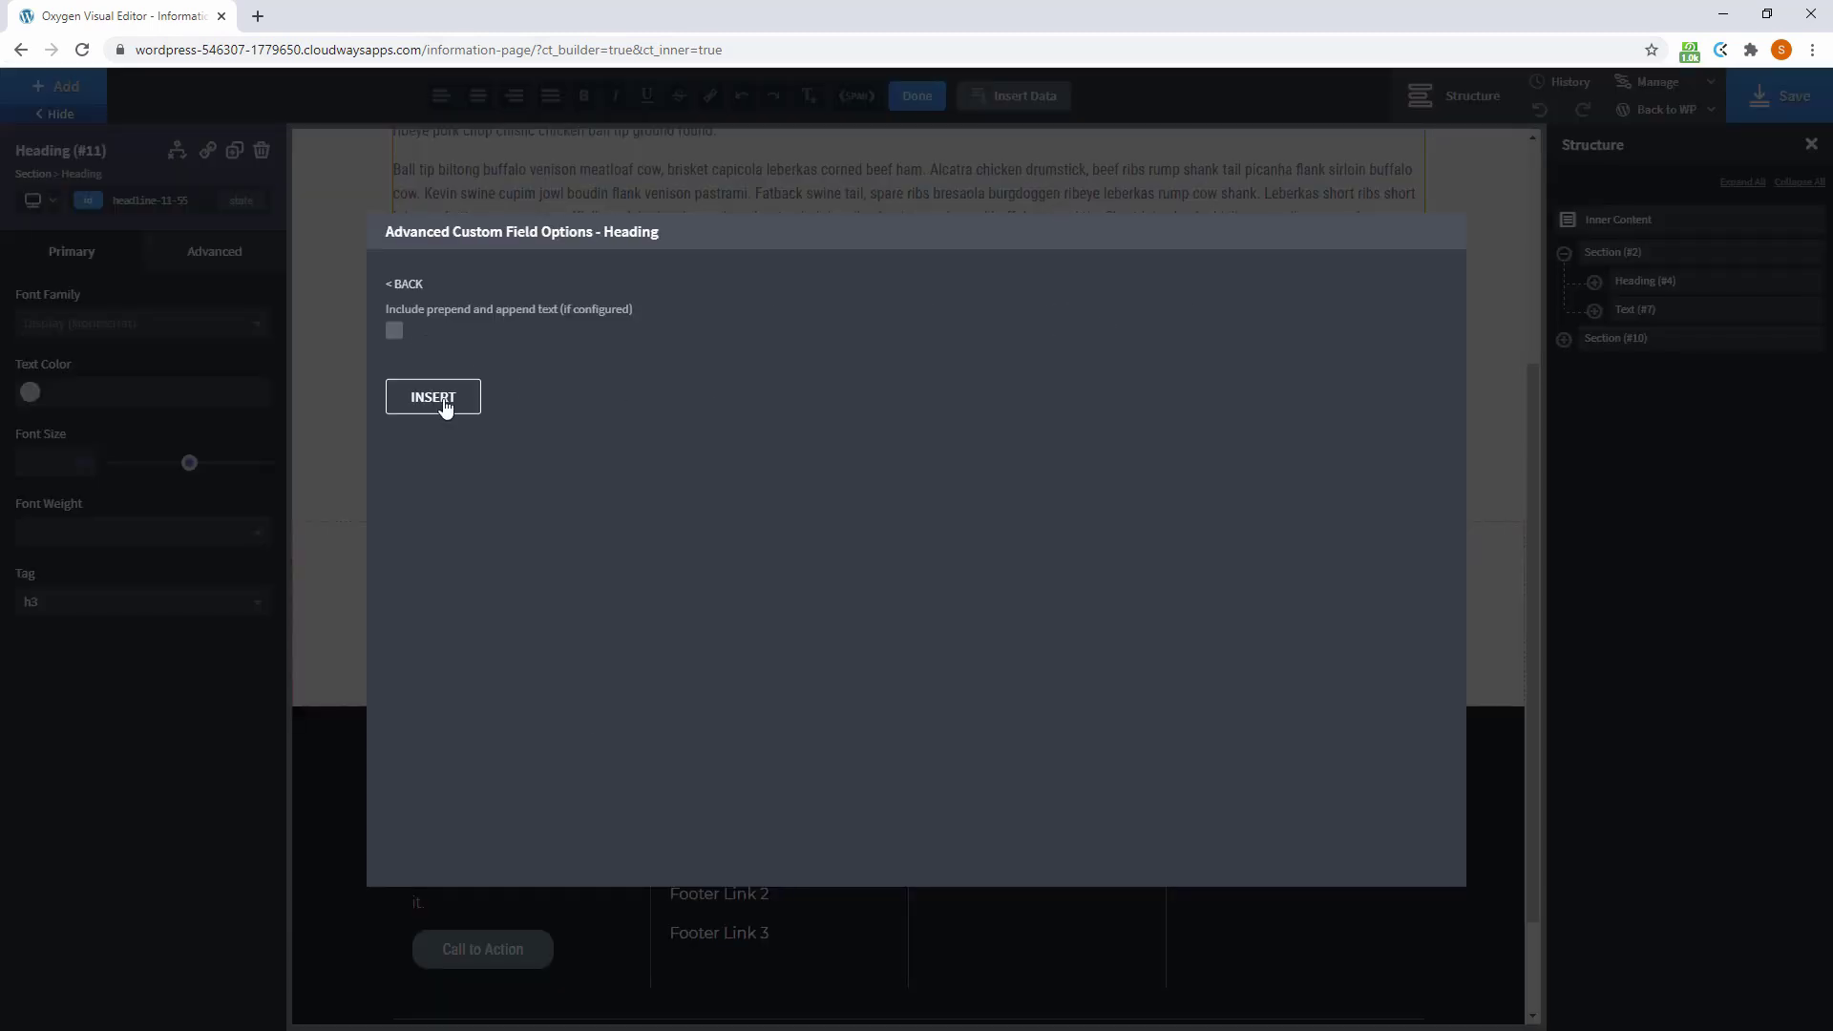
pyautogui.click(440, 402)
pyautogui.click(914, 97)
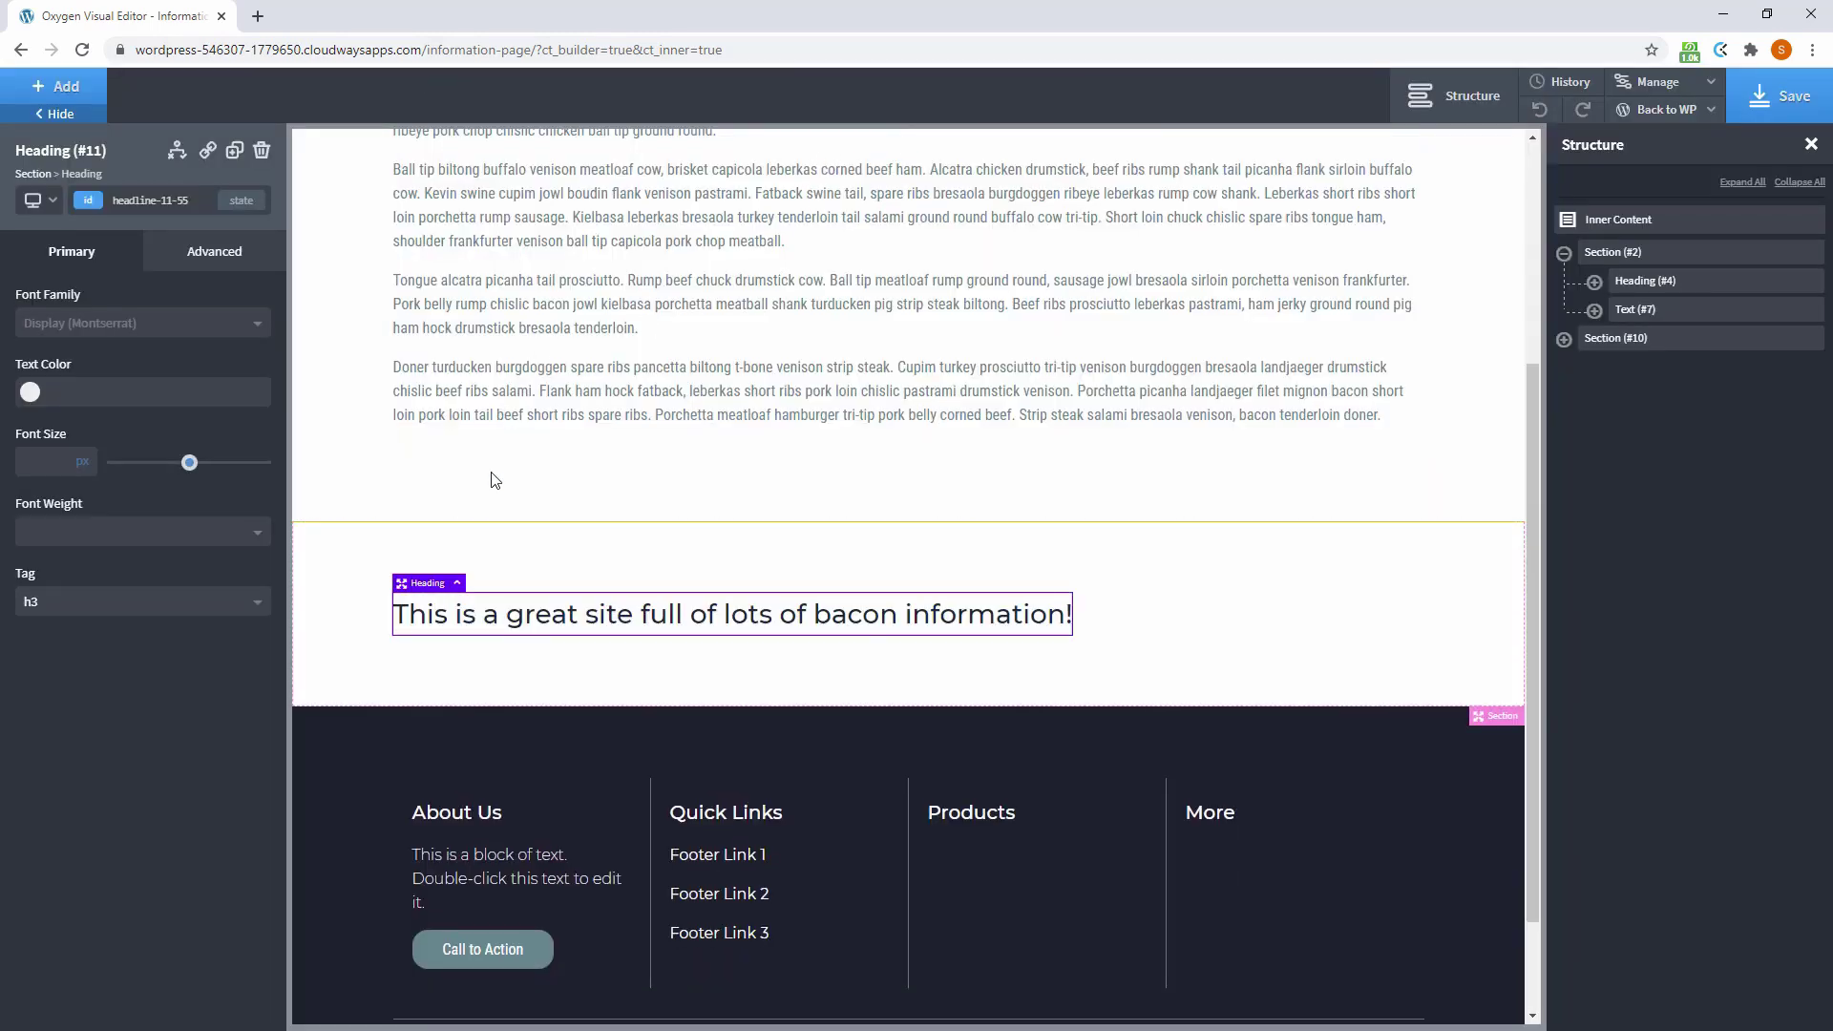
# Add the l-margin class to the heading
pyautogui.click(125, 202)
pyautogui.write('mar')
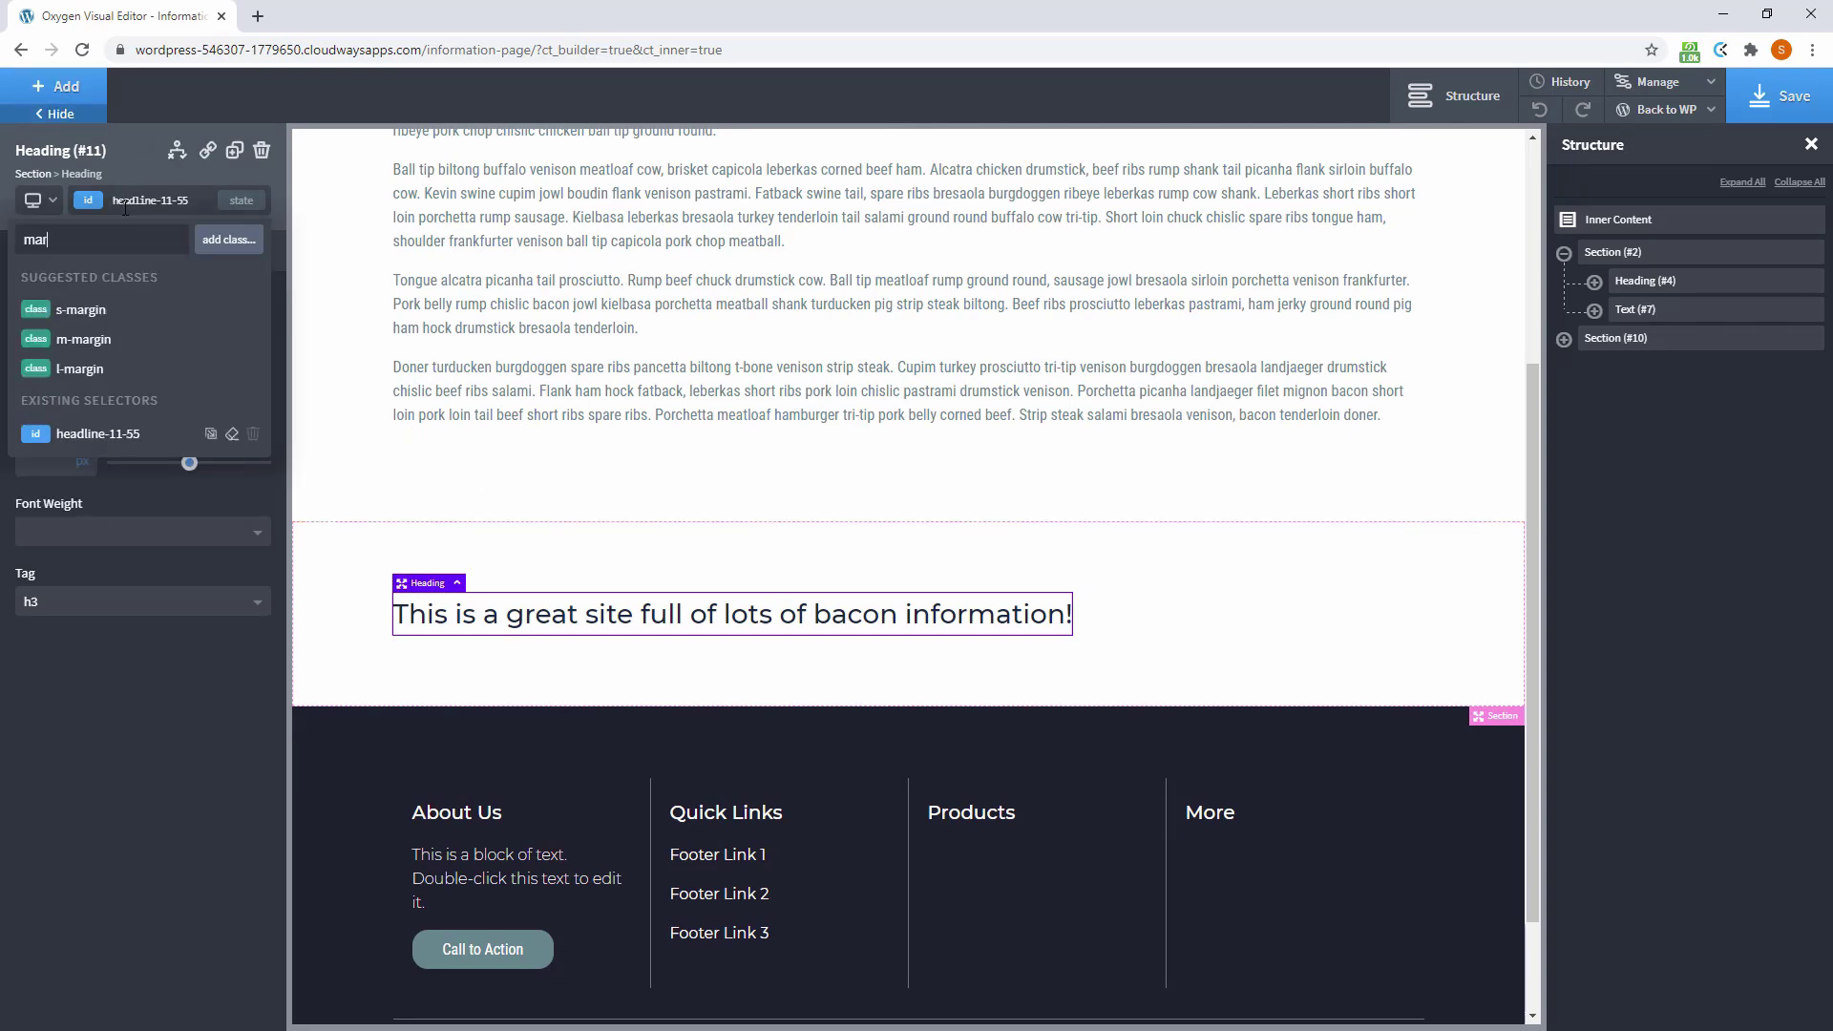
pyautogui.click(103, 369)
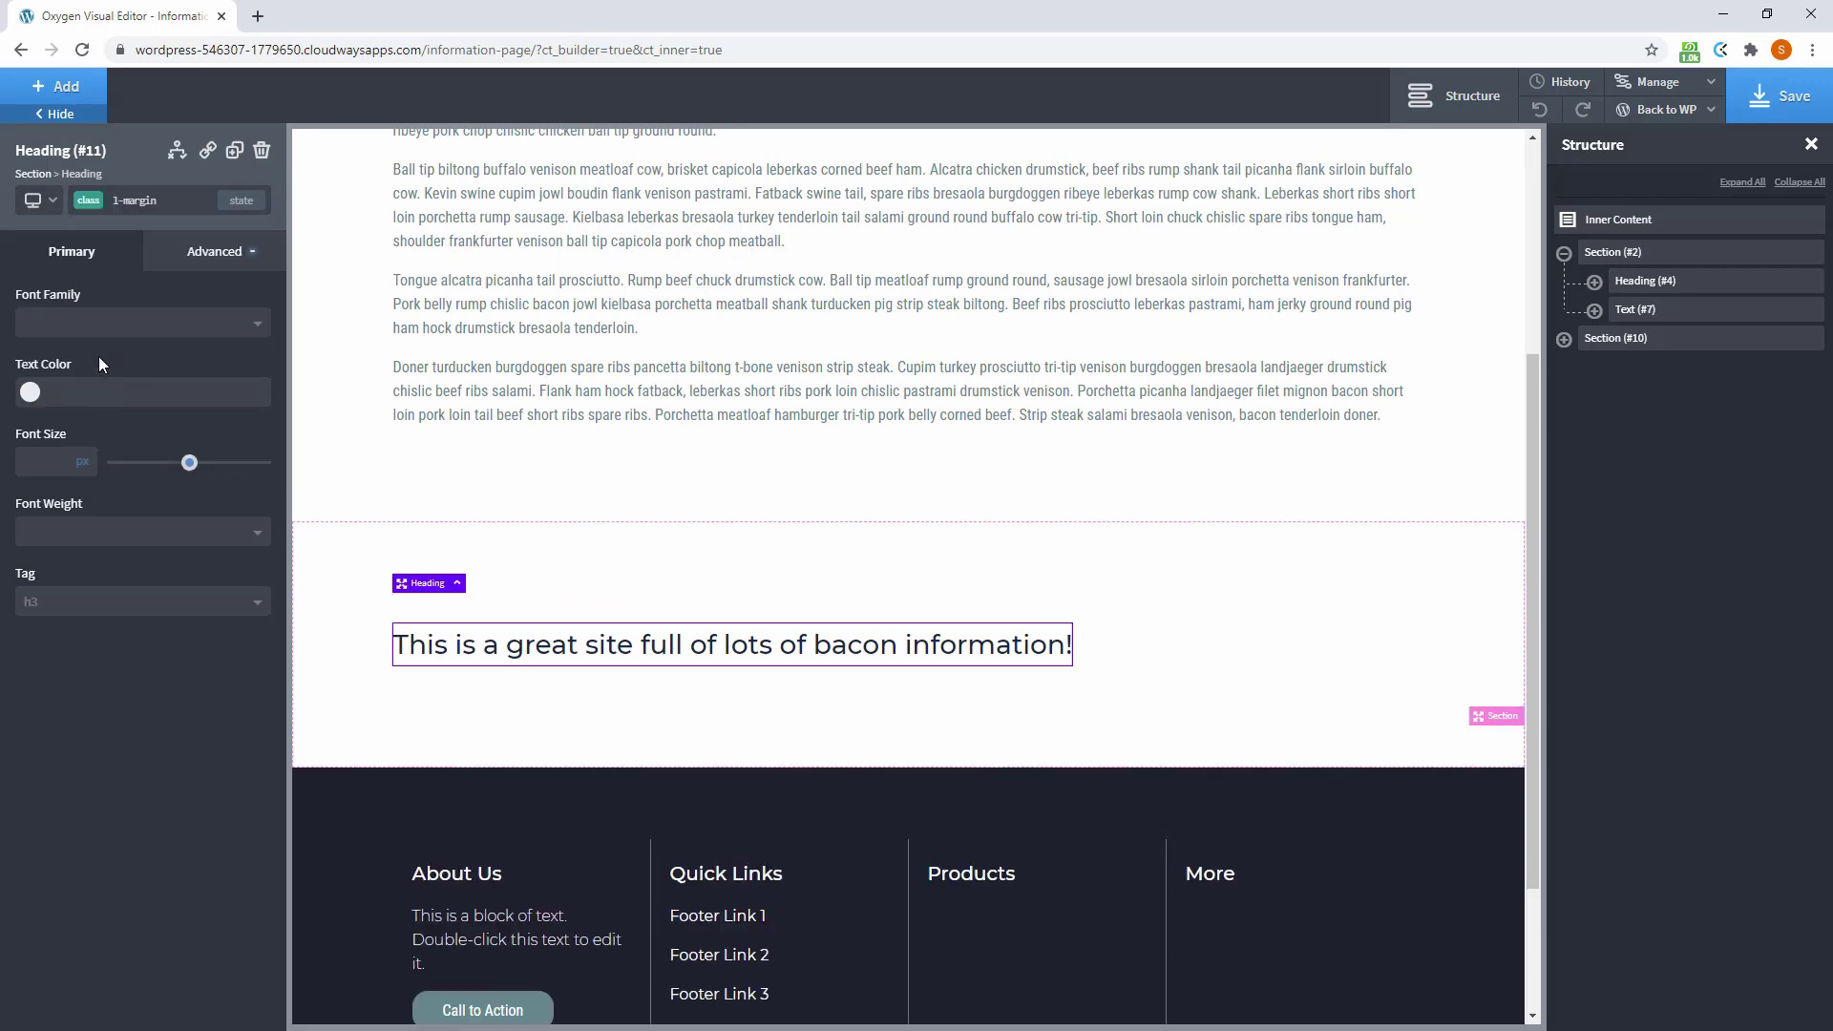
# Add a text block below the heading showing the ACF Info field
pyautogui.click(49, 100)
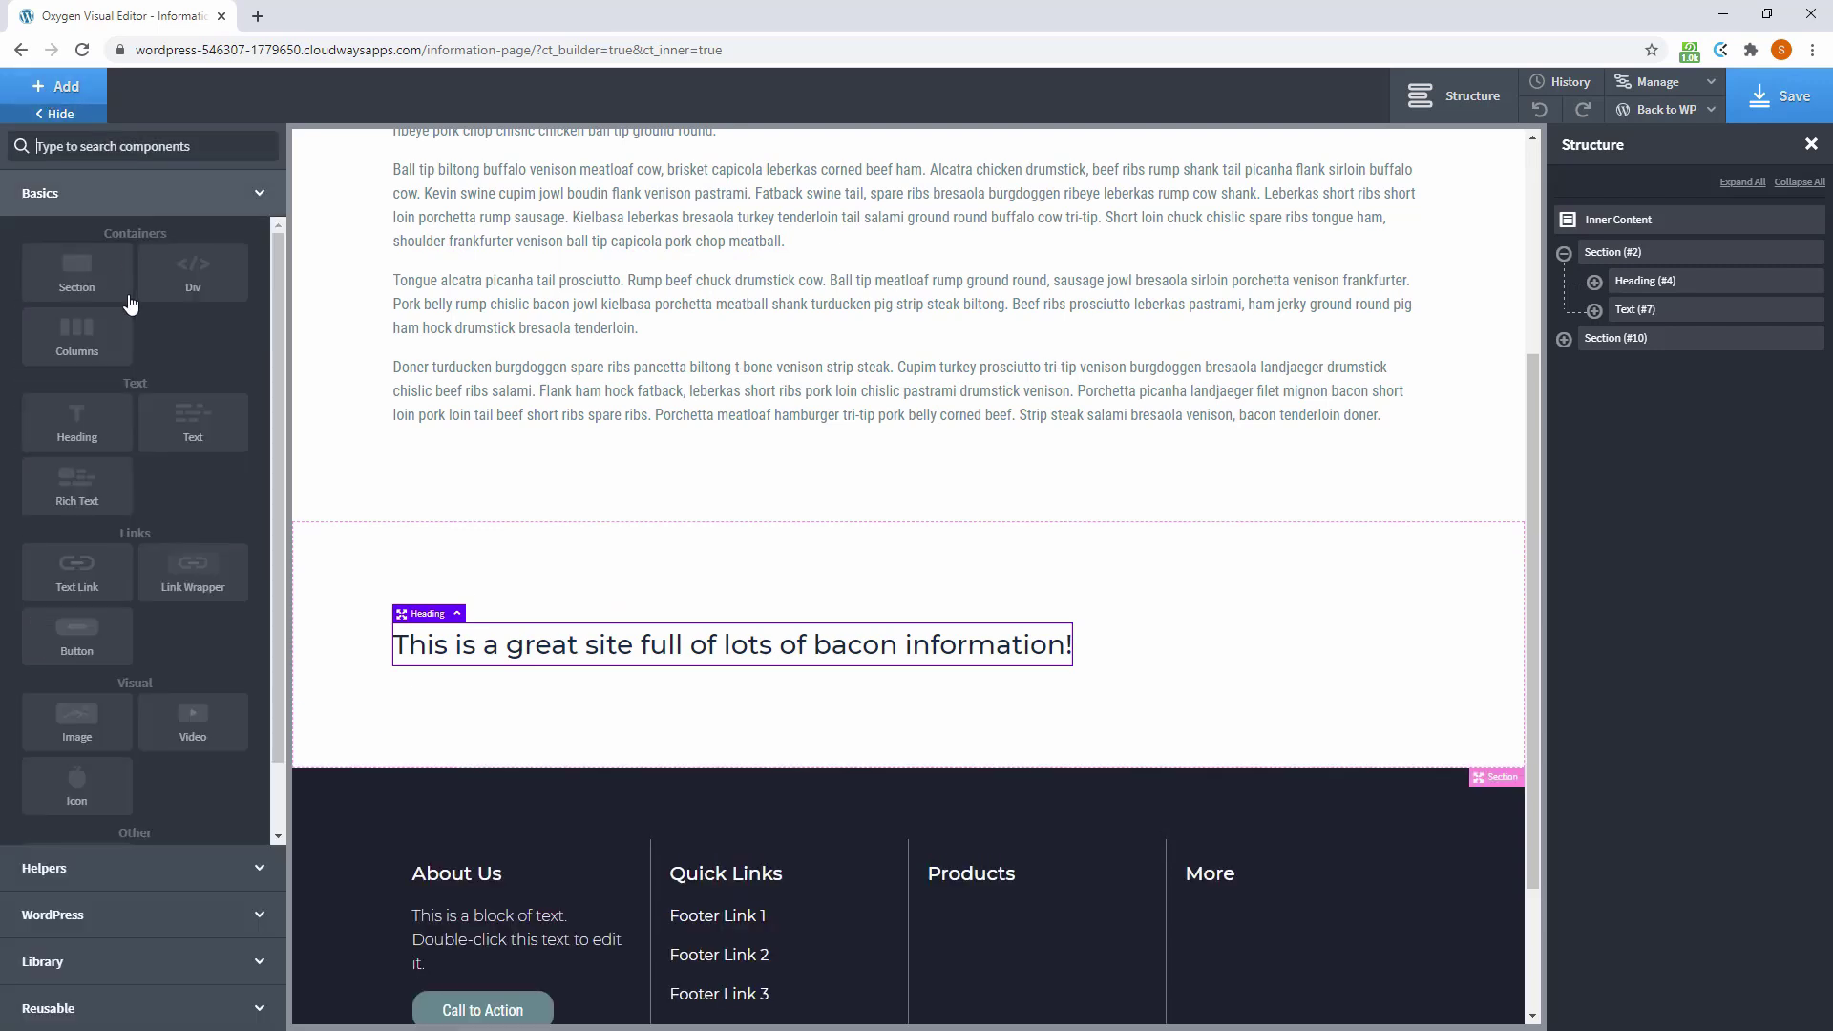
pyautogui.click(189, 438)
pyautogui.doubleClick(488, 708)
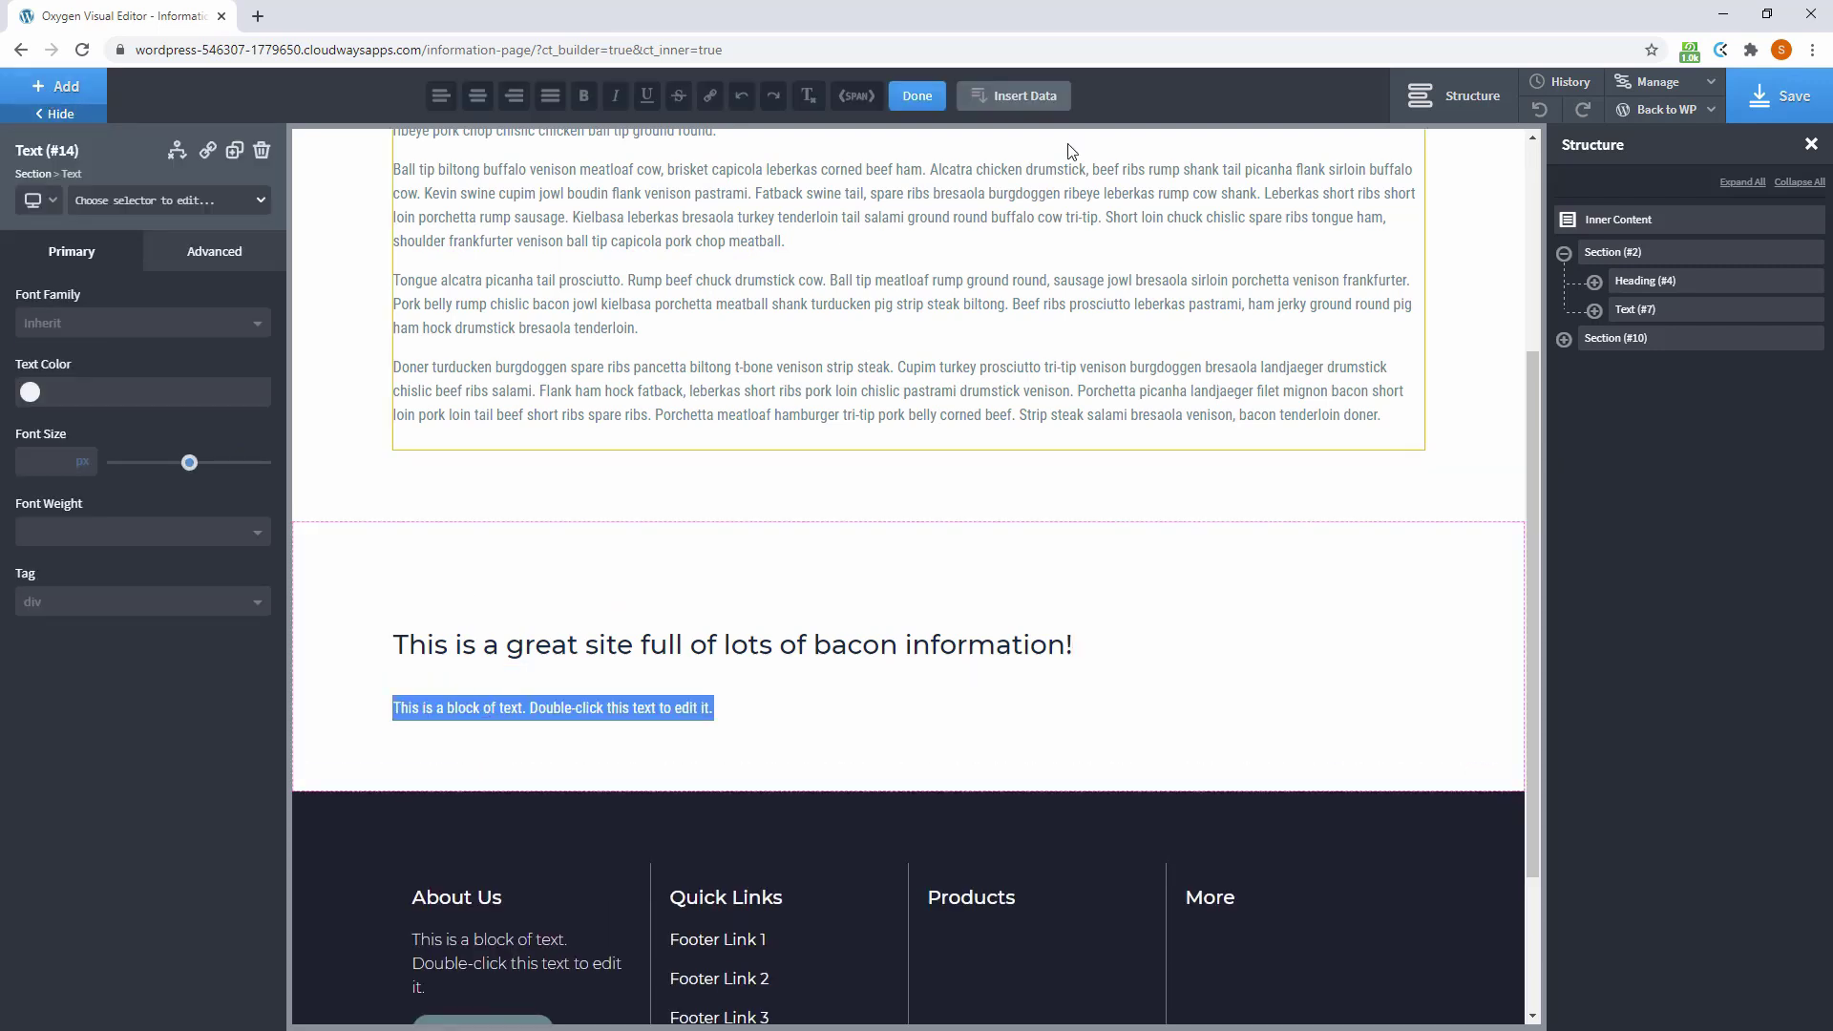
pyautogui.click(1017, 96)
pyautogui.click(1121, 319)
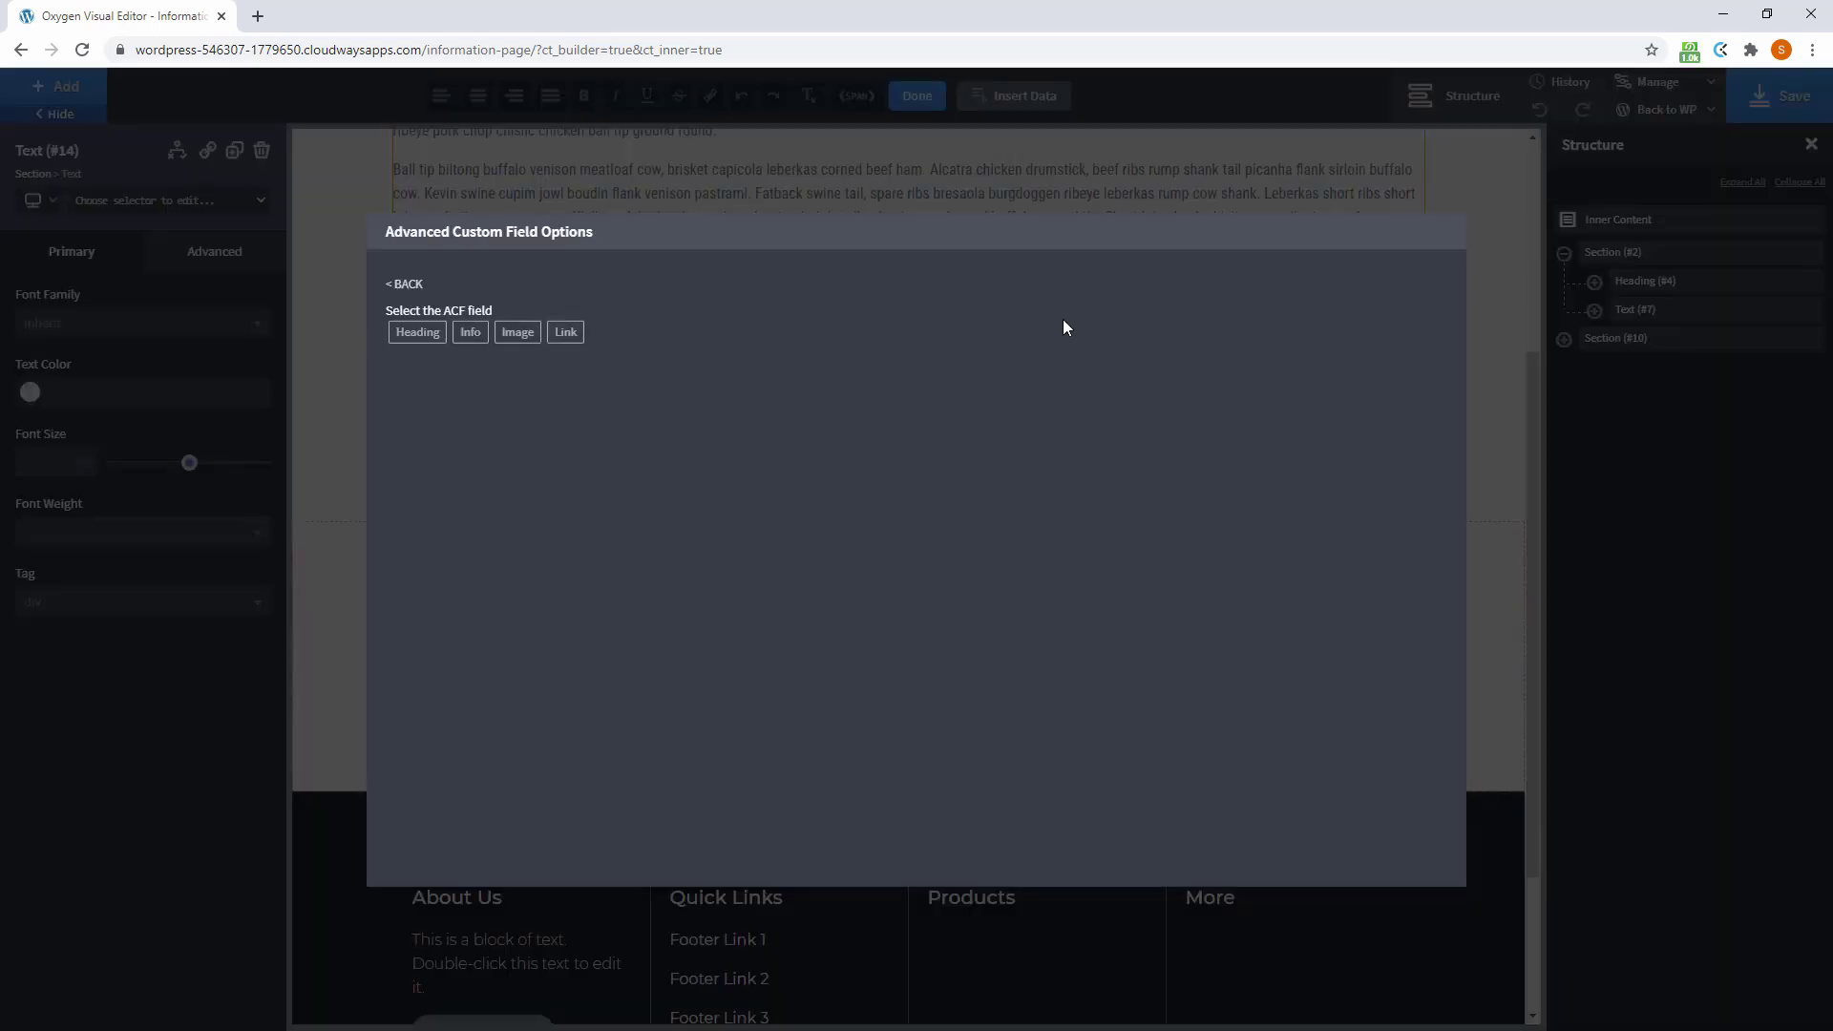
pyautogui.click(468, 344)
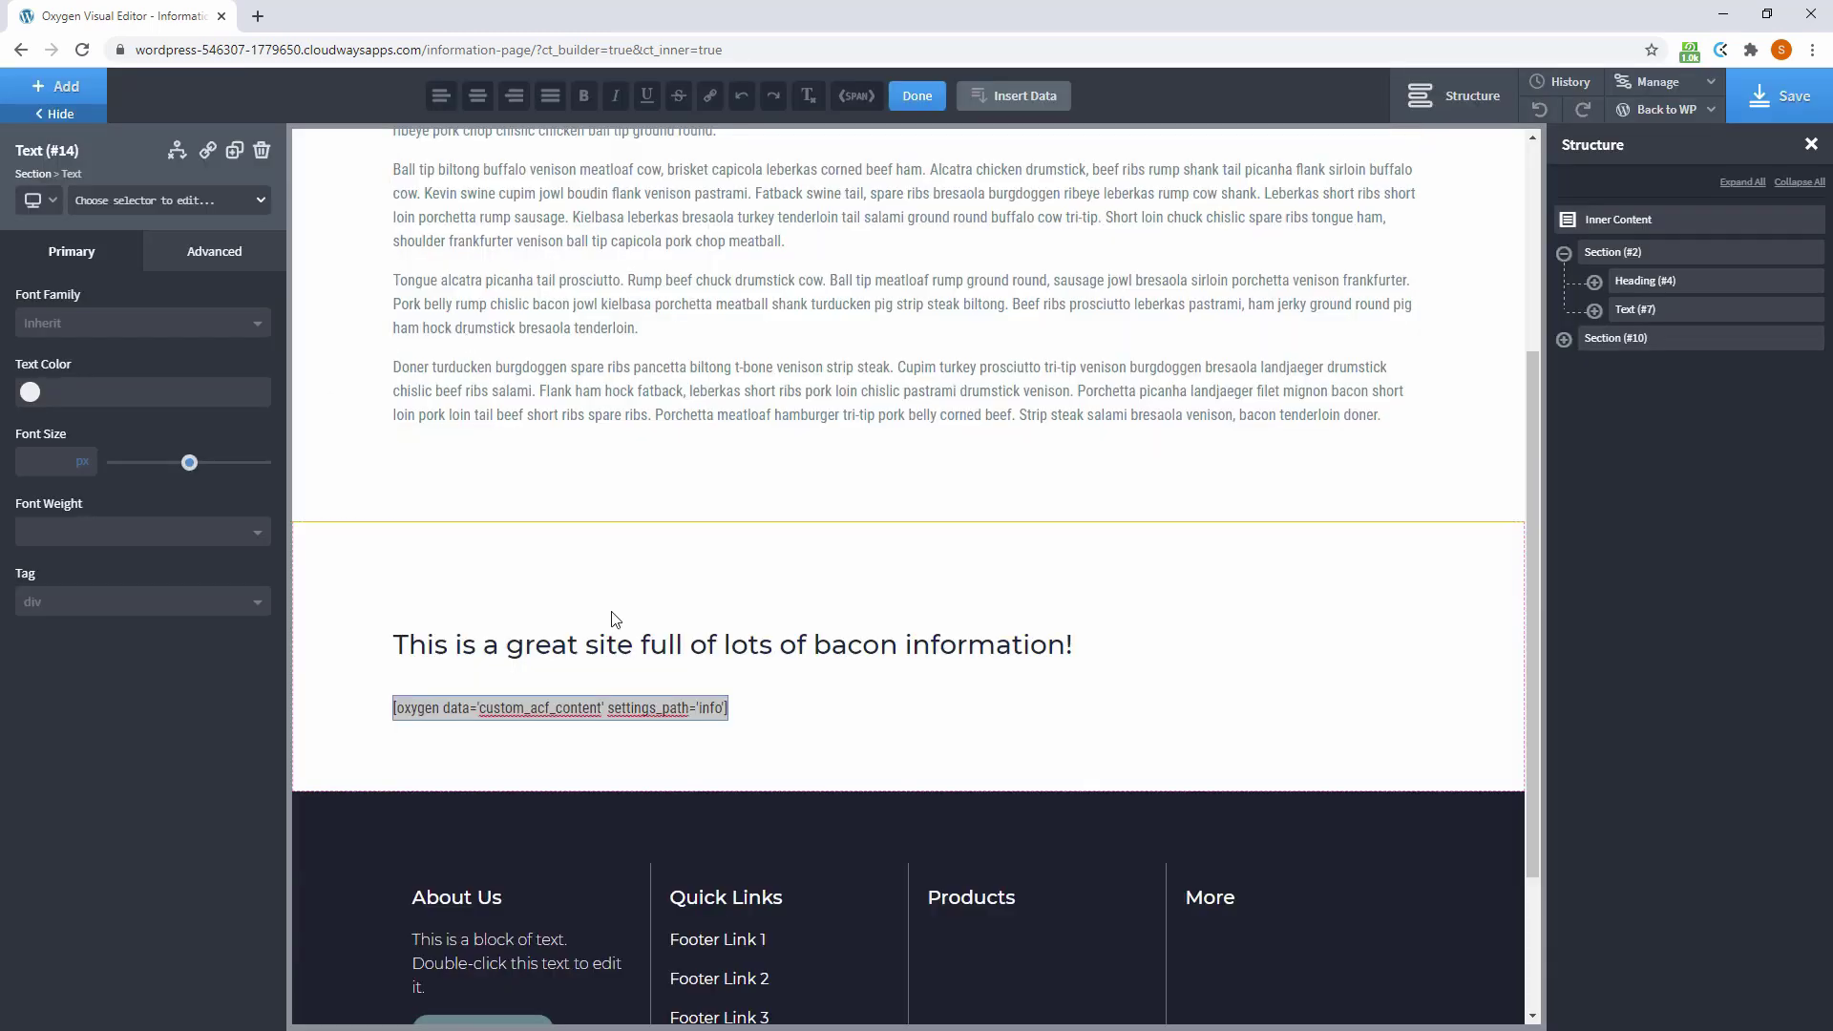
pyautogui.click(917, 95)
pyautogui.scroll(-3, 884, 499)
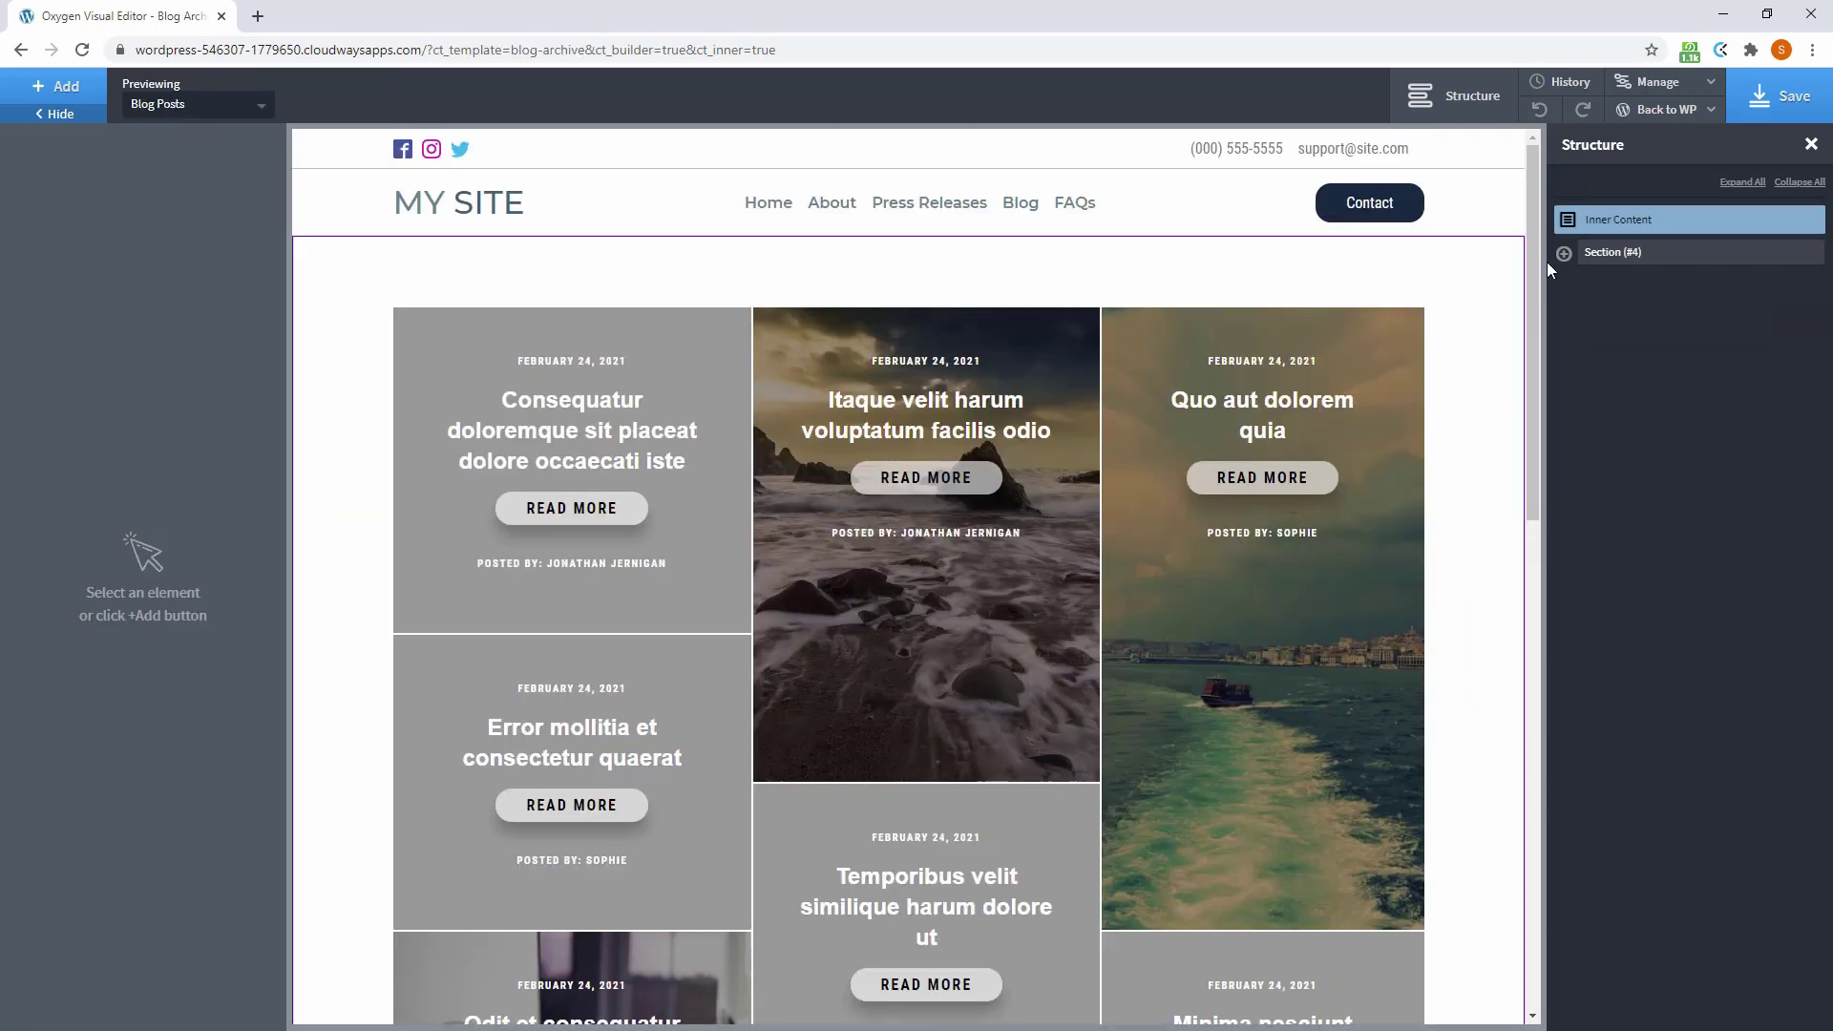
# Select the repeater's post card Div (#6) in the Structure tree
pyautogui.click(1564, 253)
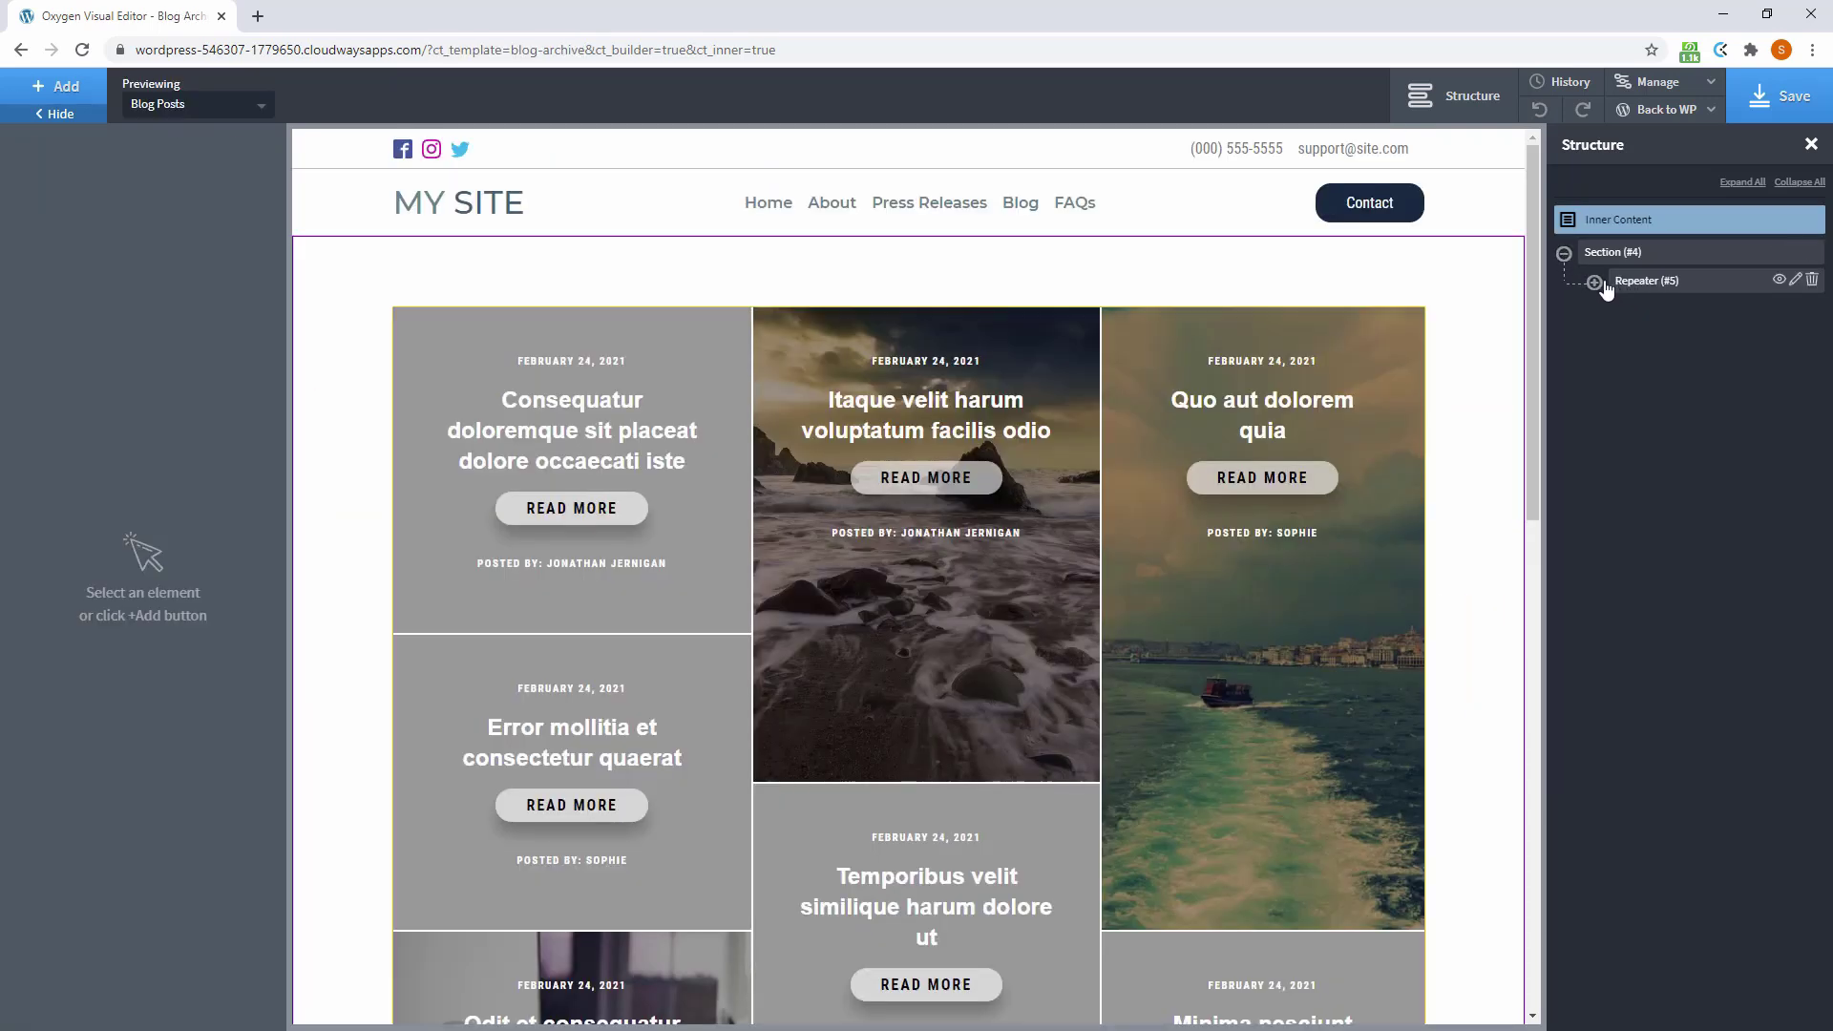
pyautogui.click(1594, 283)
pyautogui.click(1662, 308)
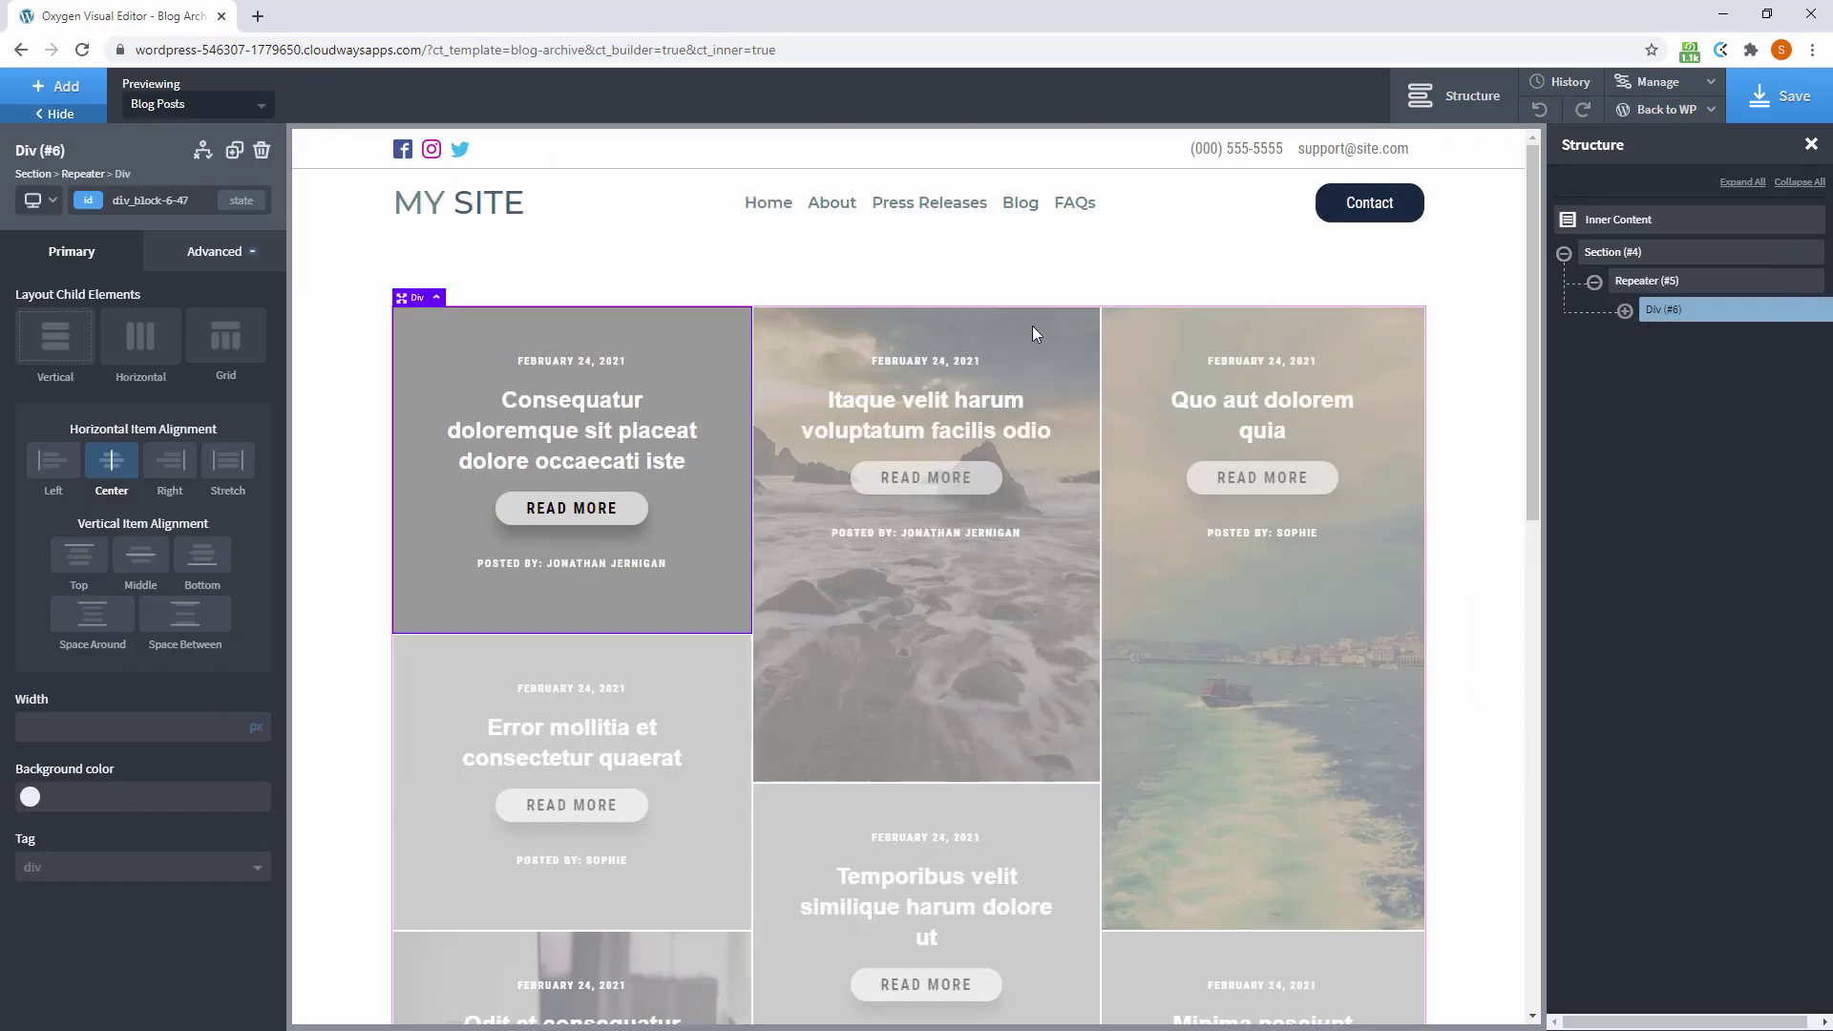
# Give the post card Div the display condition Post Has Featured Image == true
pyautogui.click(203, 155)
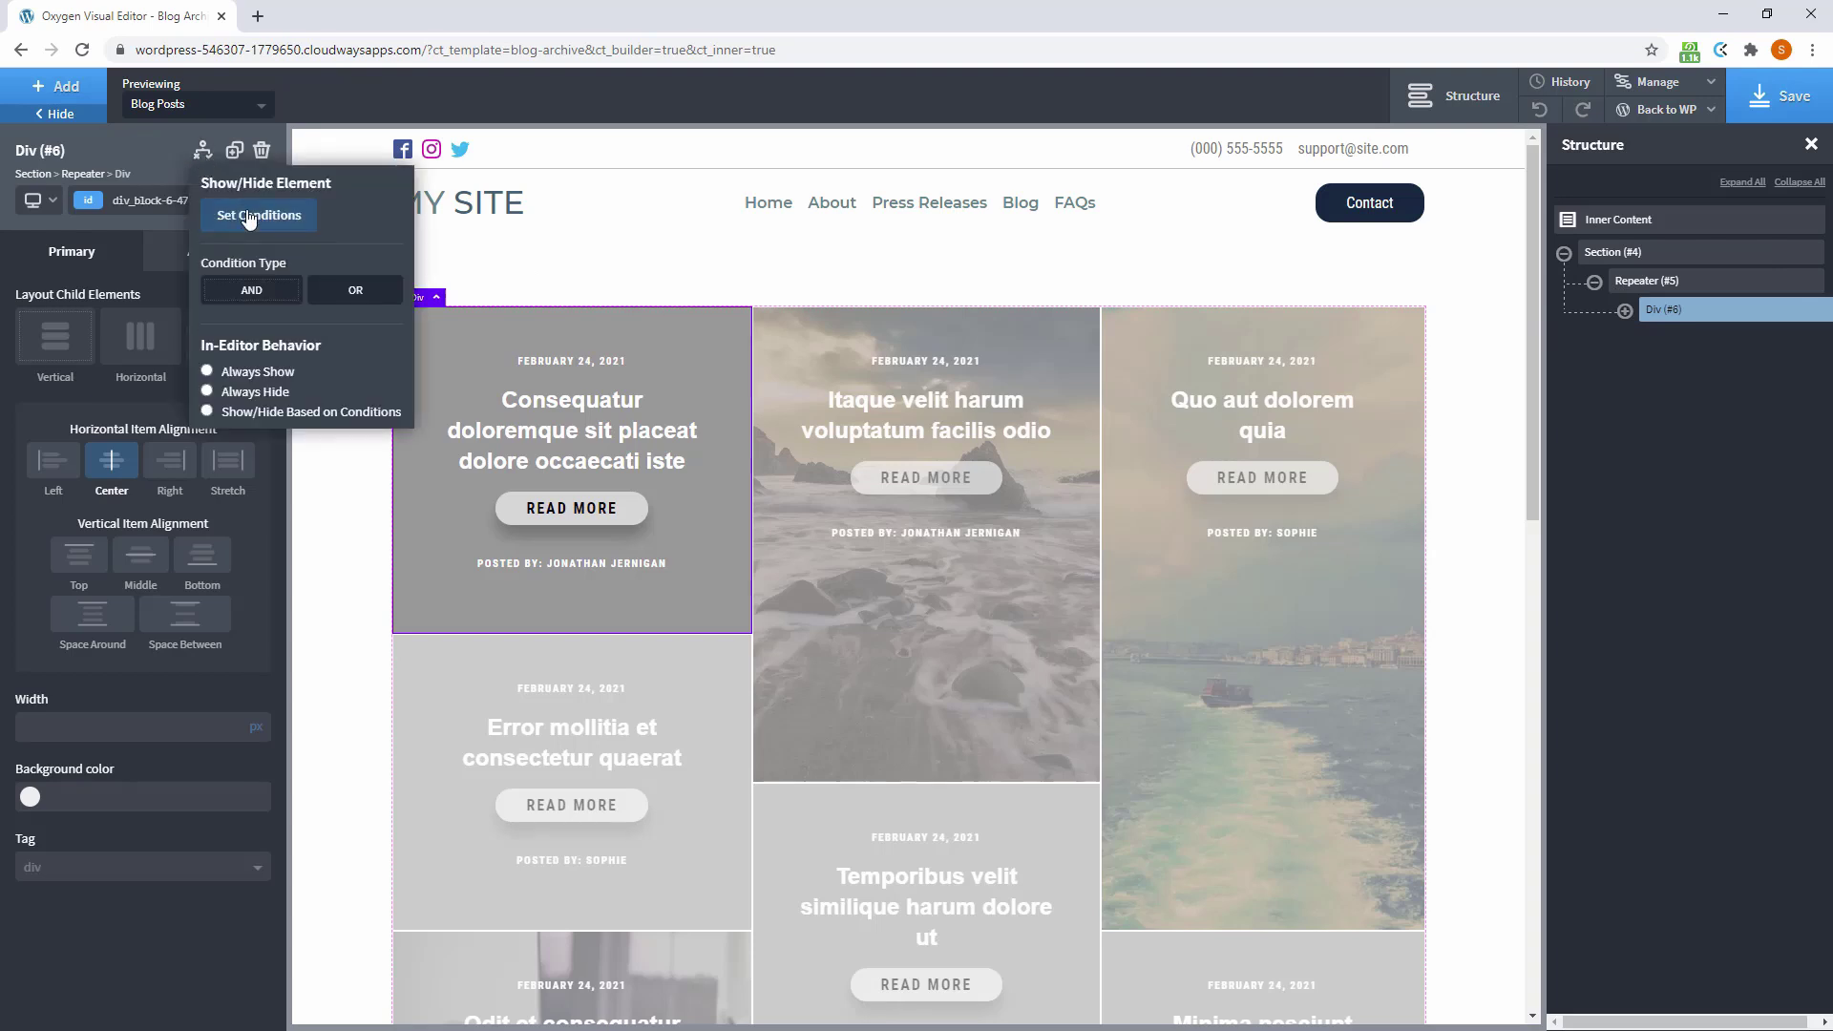
pyautogui.click(250, 215)
pyautogui.click(840, 401)
pyautogui.click(515, 294)
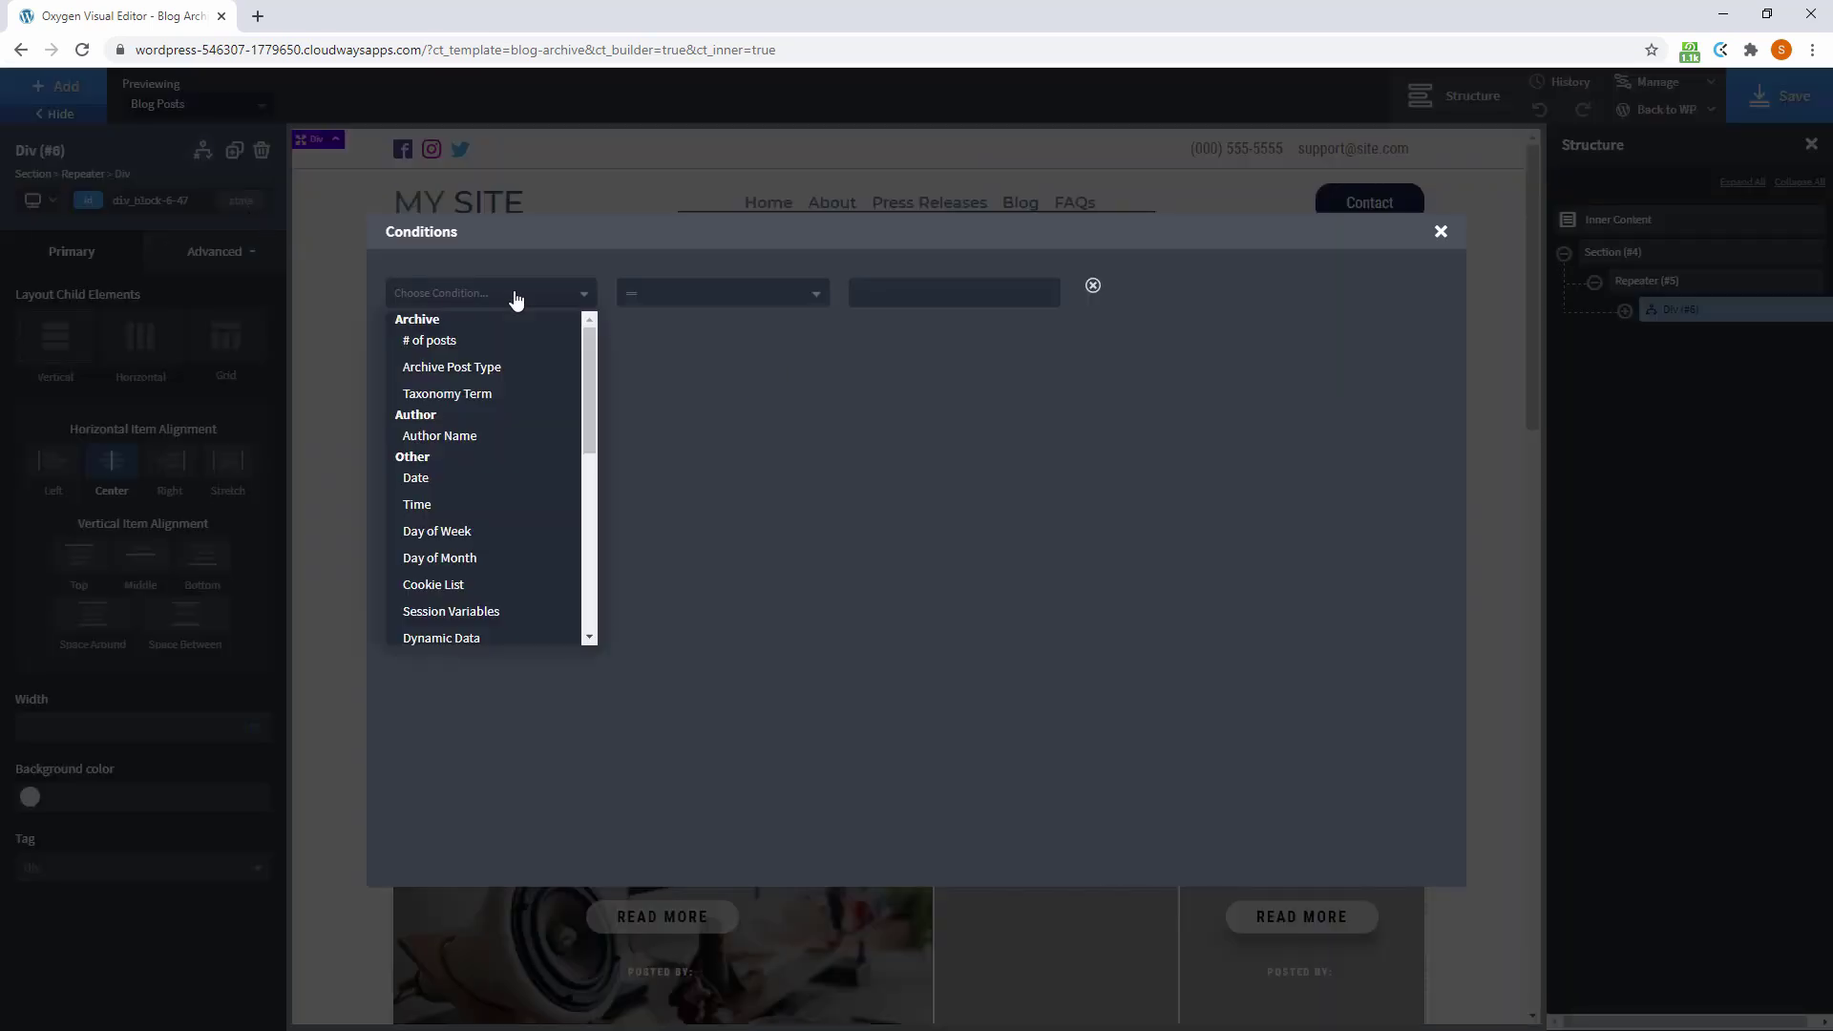
pyautogui.scroll(-2, 528, 401)
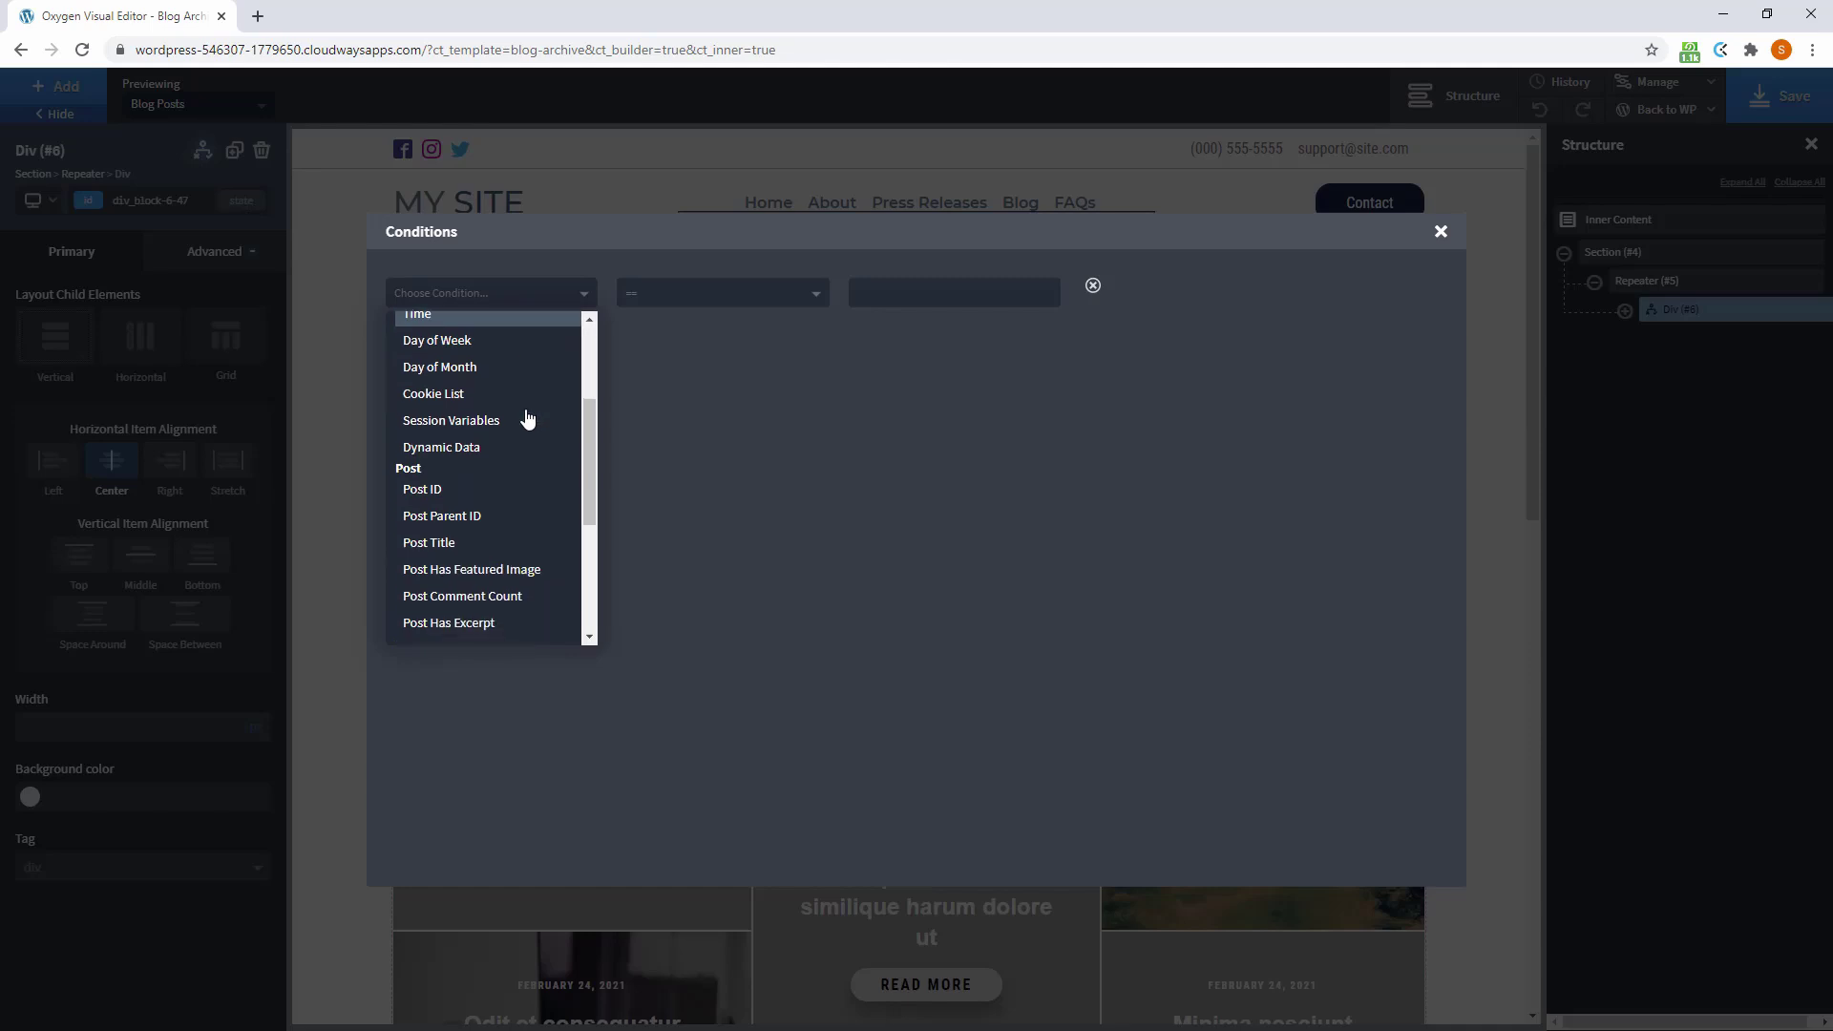
pyautogui.click(465, 567)
pyautogui.click(911, 294)
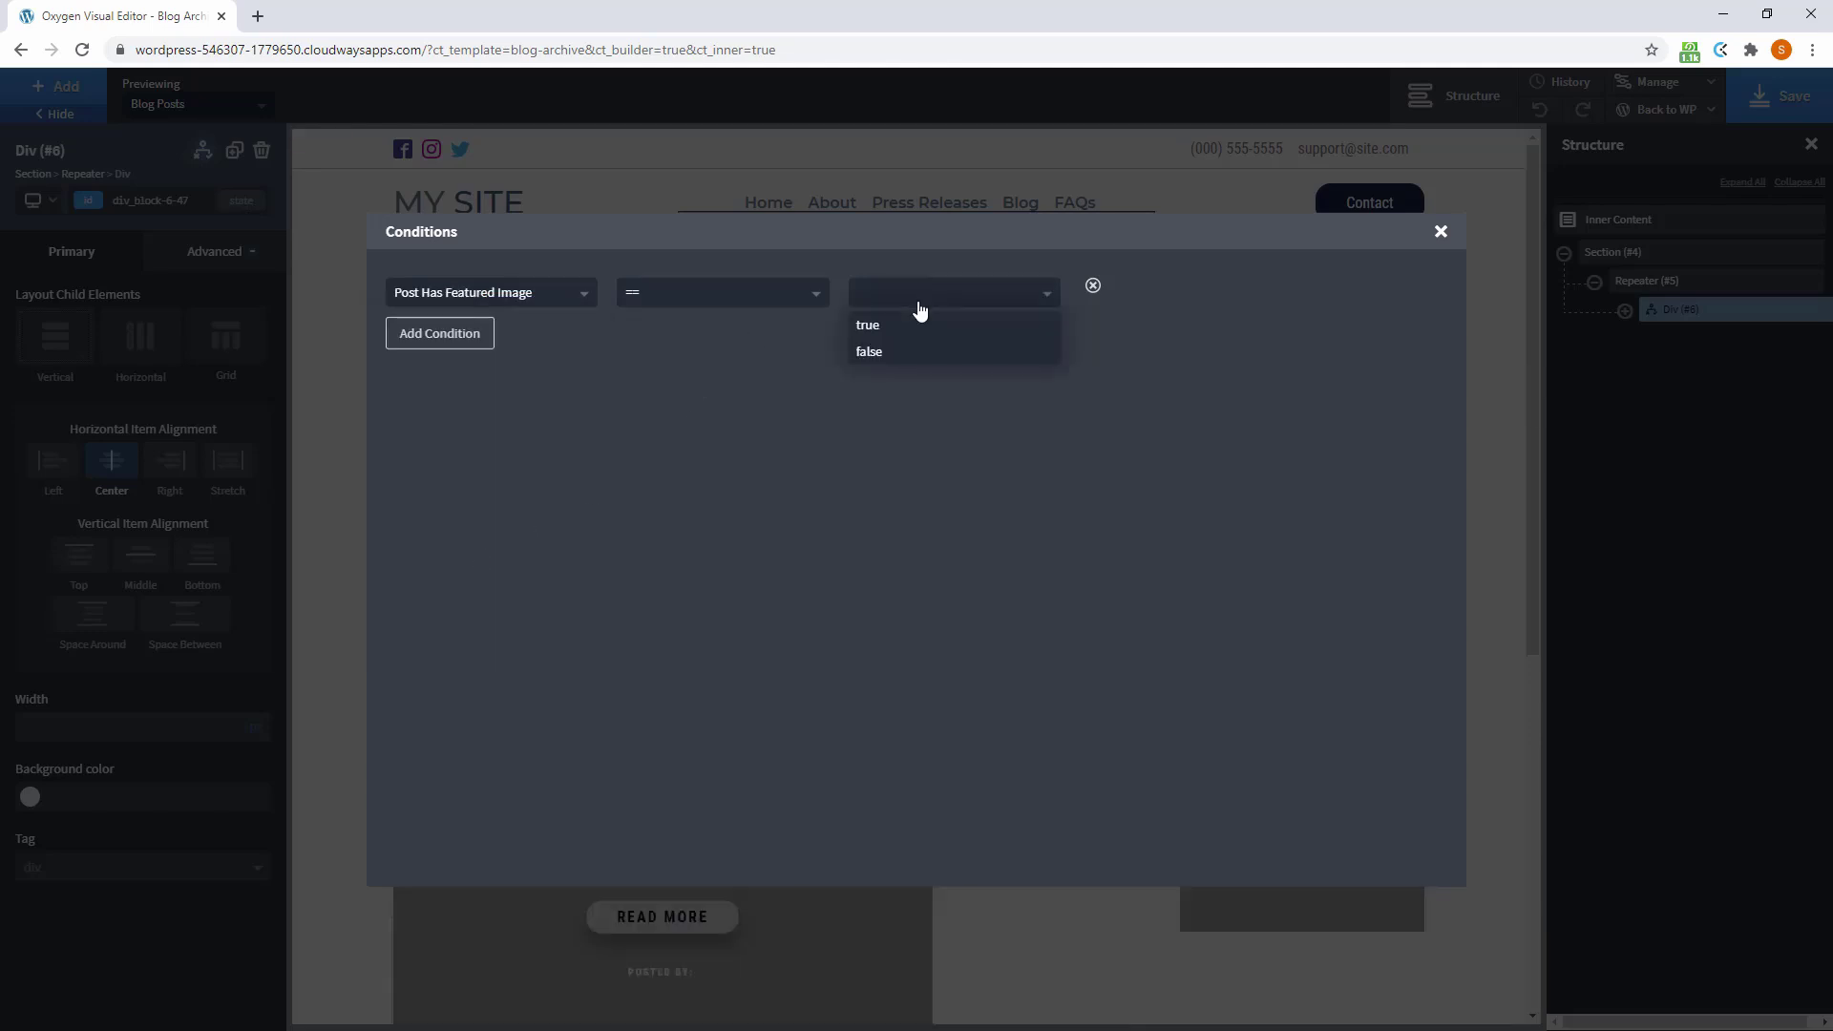
pyautogui.click(918, 336)
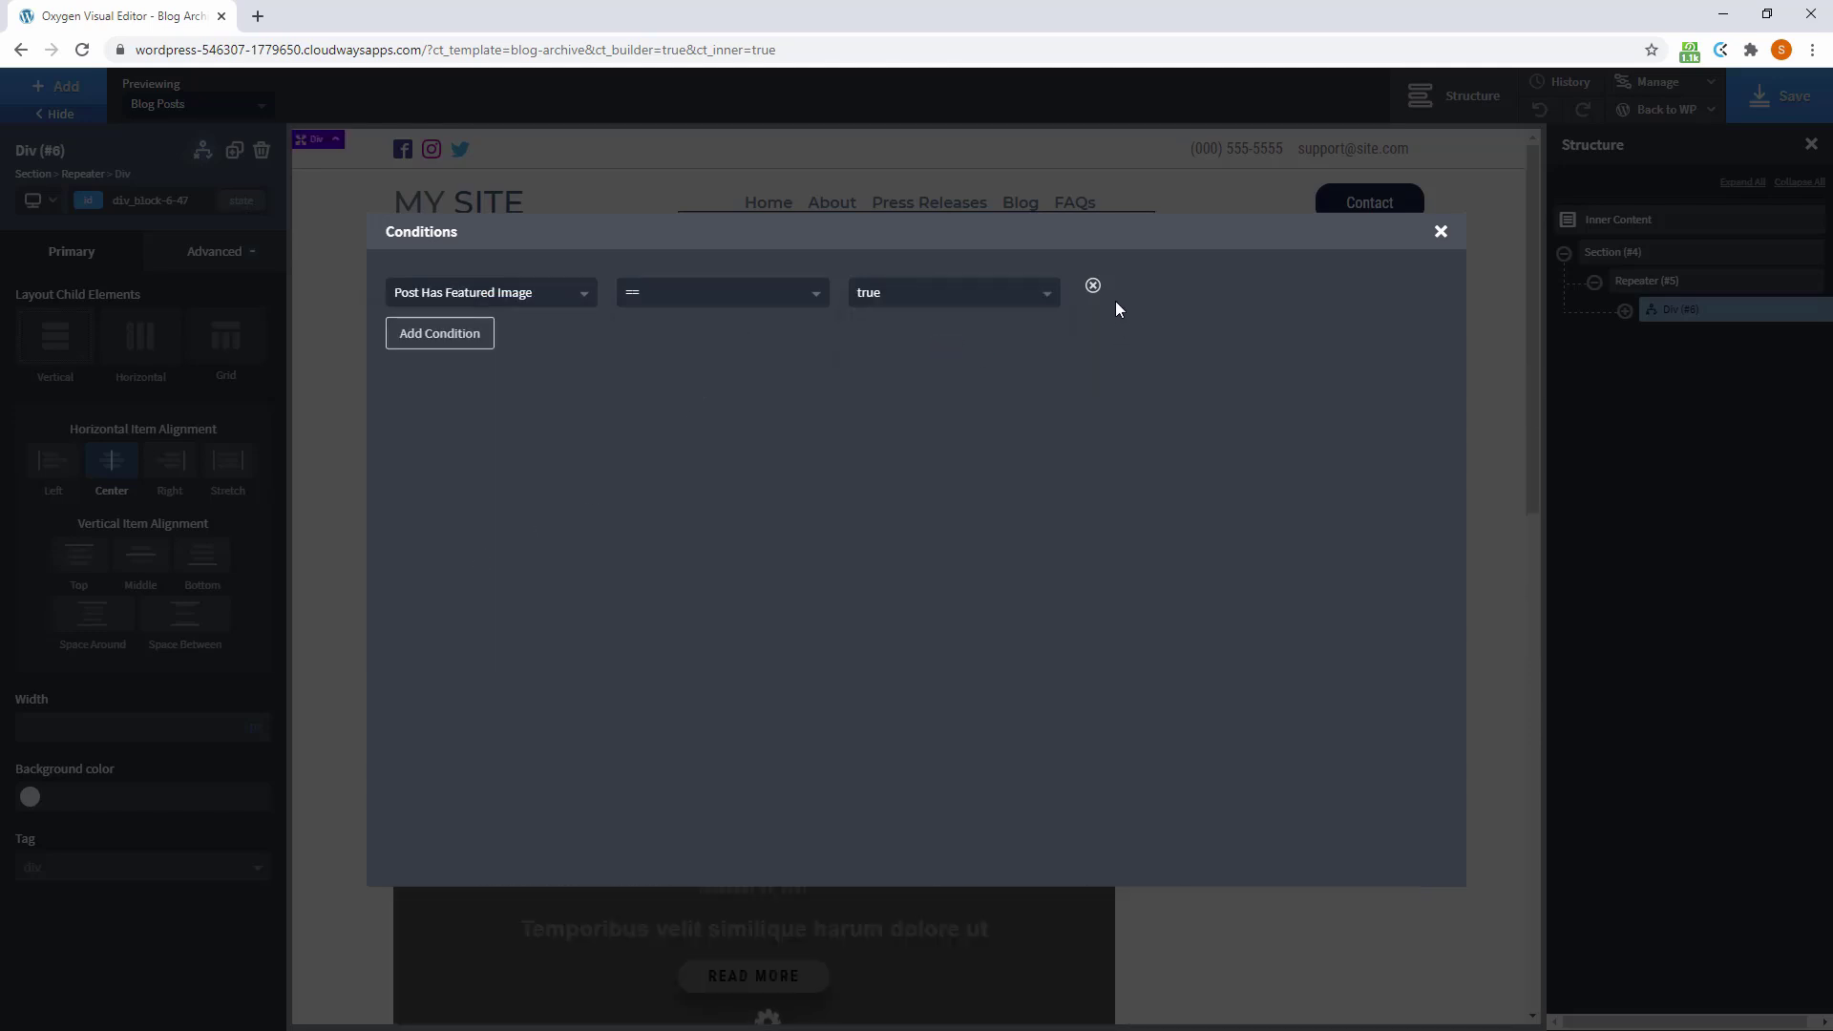
pyautogui.click(1440, 231)
pyautogui.scroll(-5, 1149, 414)
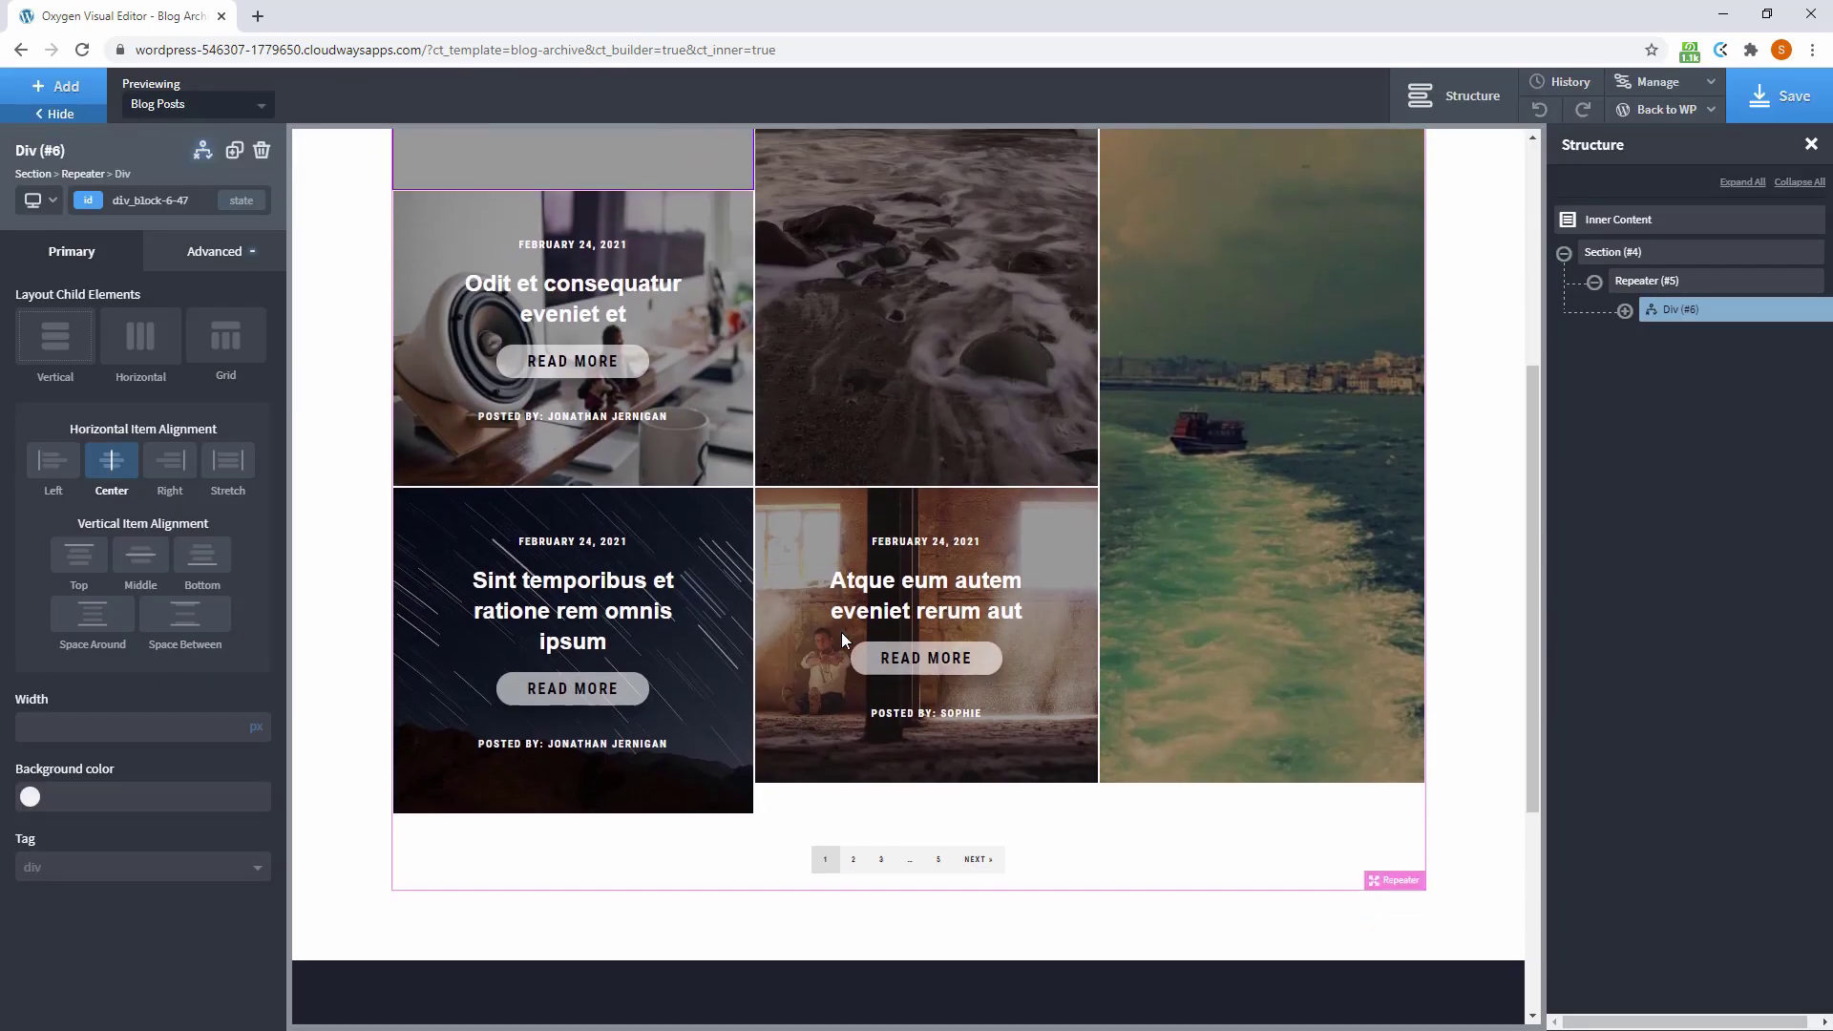
pyautogui.scroll(4, 840, 632)
pyautogui.scroll(1, 880, 638)
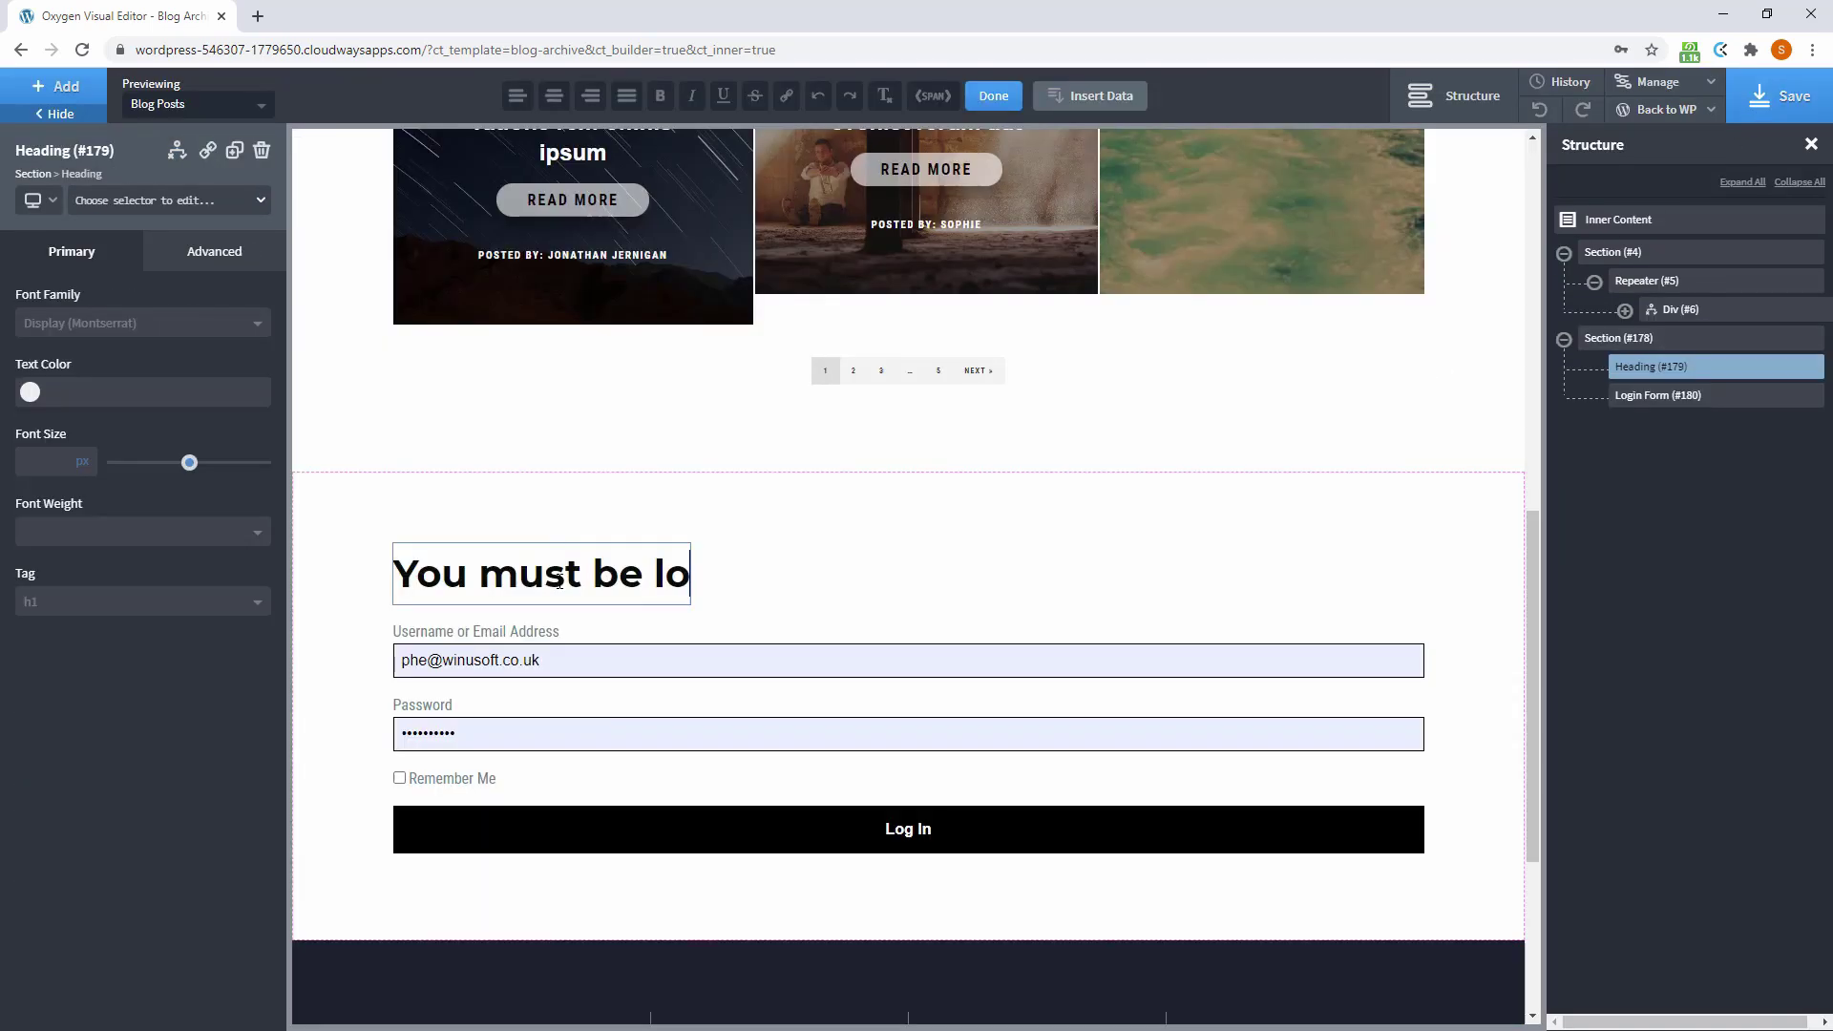
# Finish the heading 'You must be logged in to view this content!' and show the section only when User Logged In == false
pyautogui.write('gged in to vi')
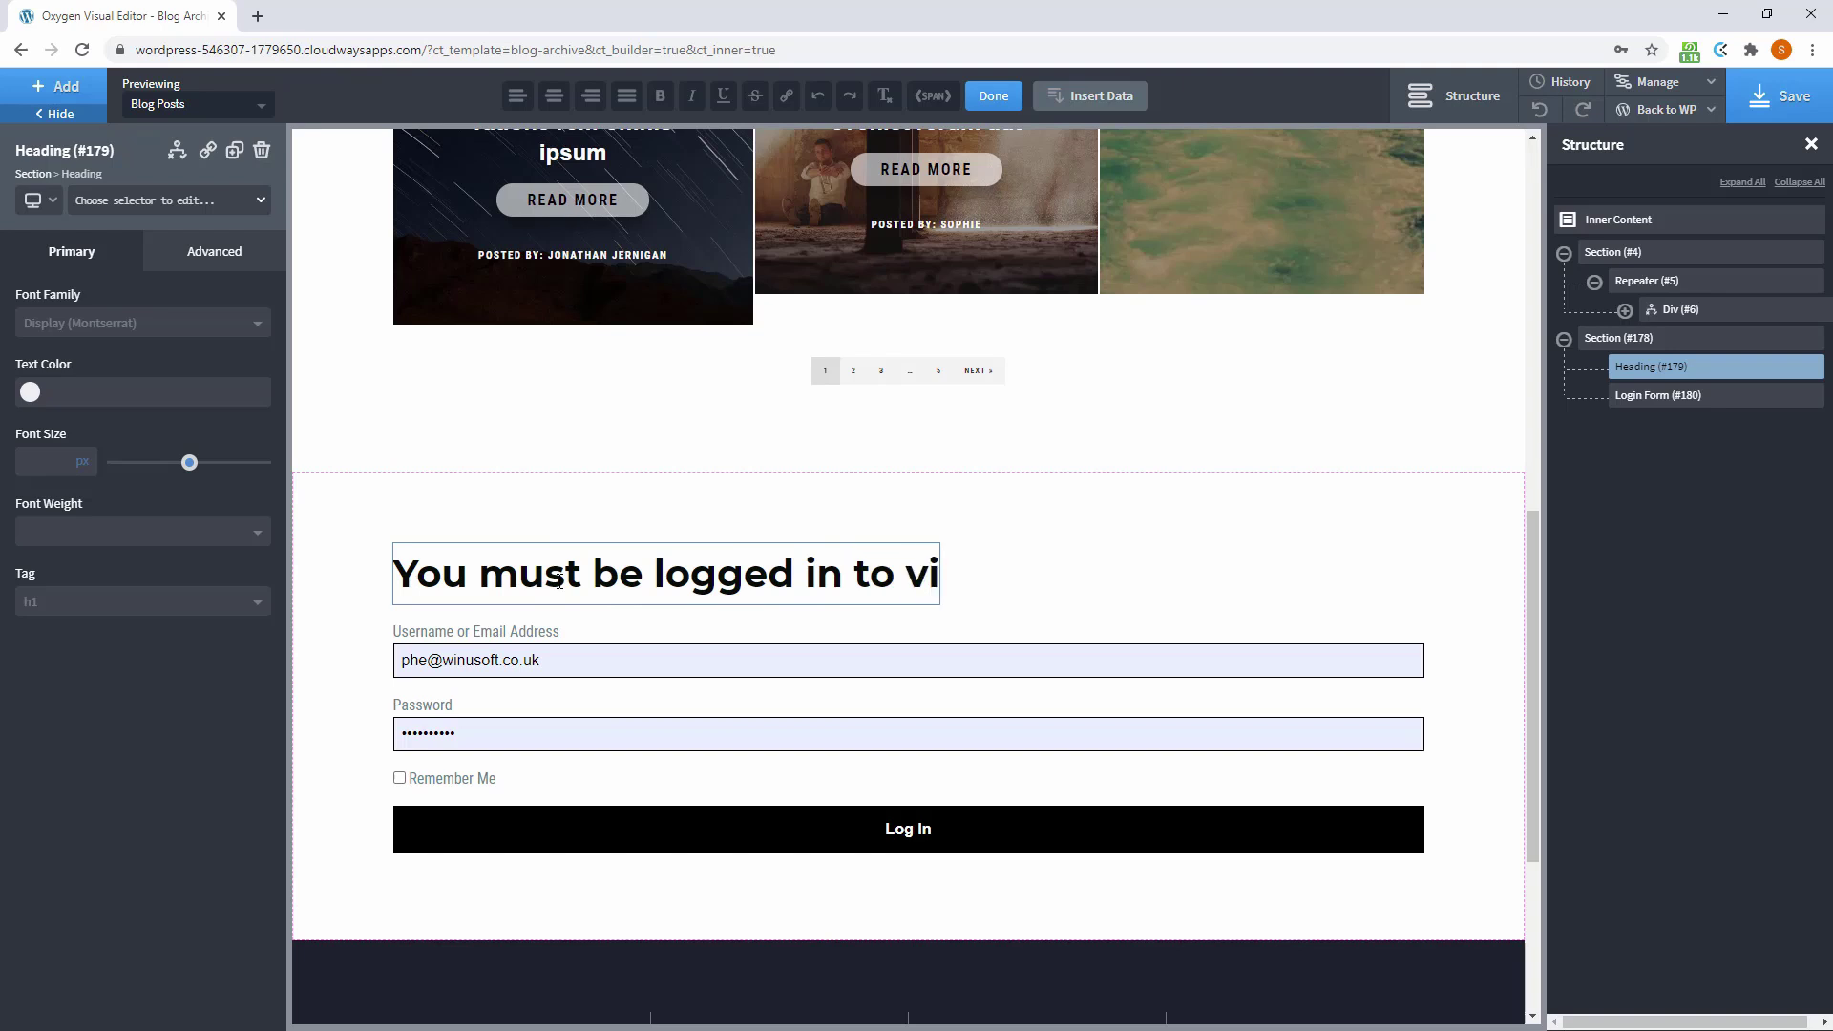
pyautogui.write('ew this content')
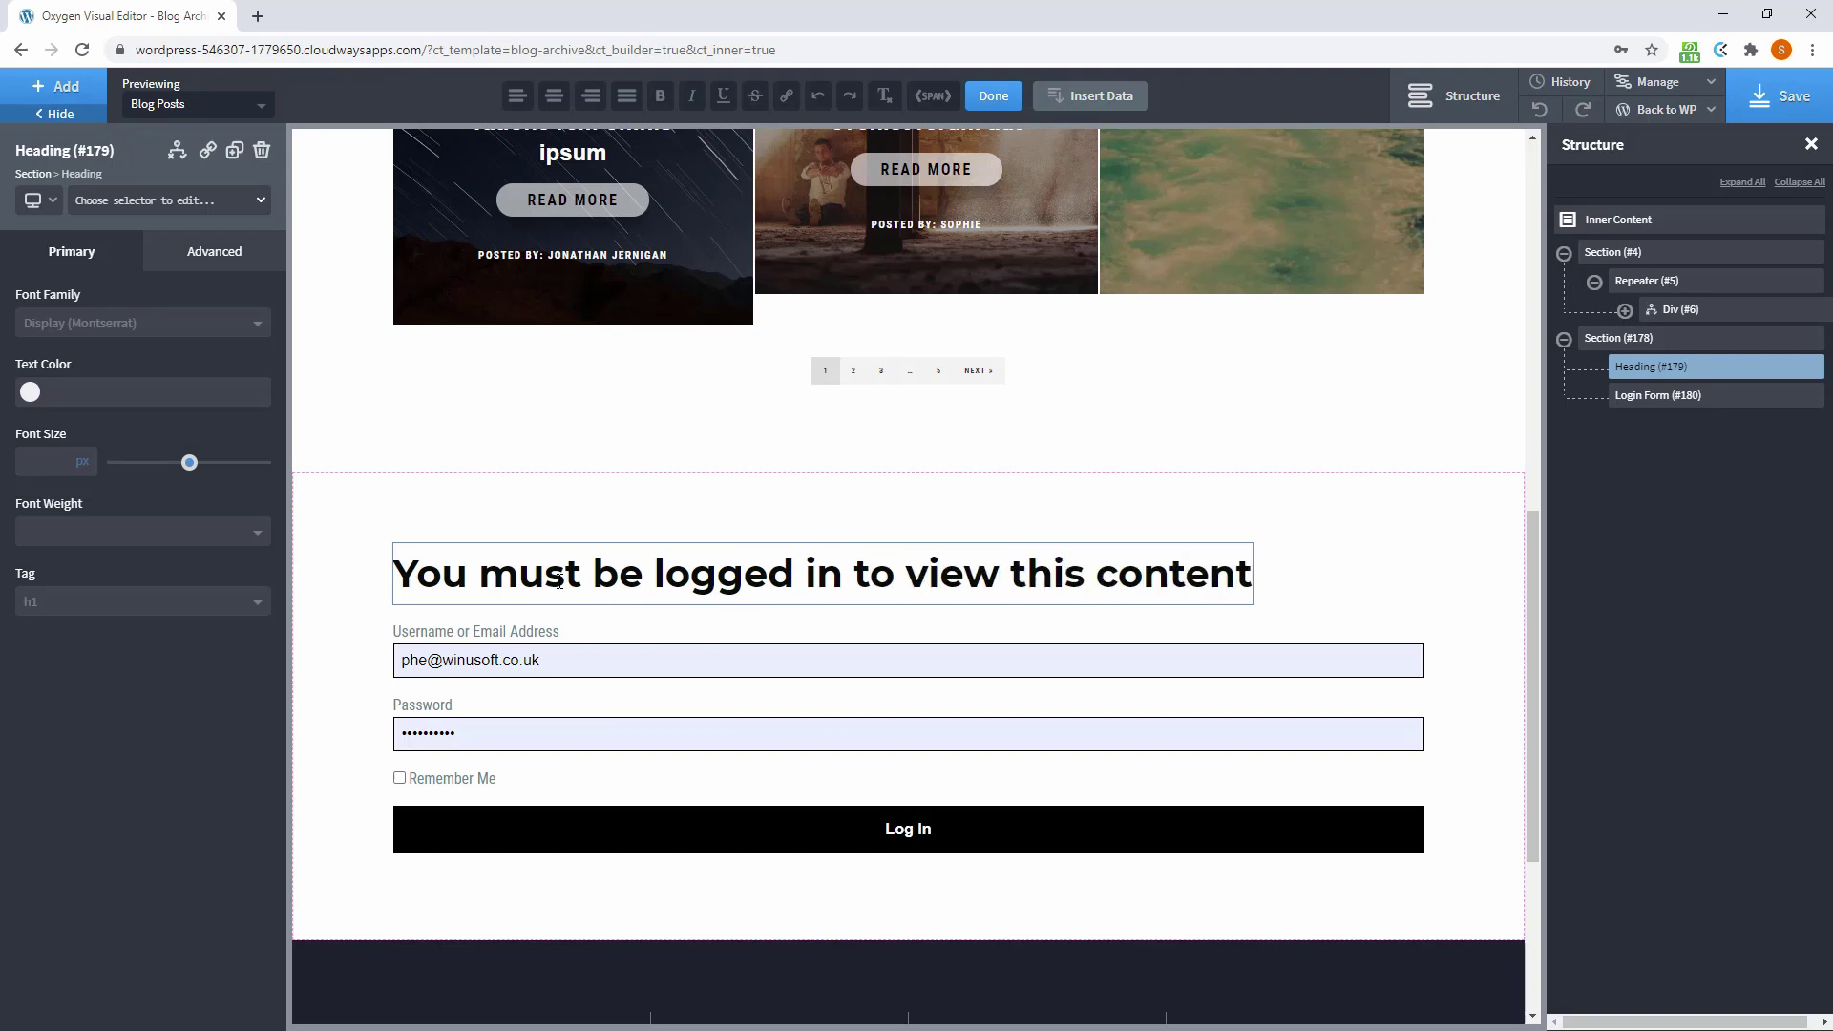
pyautogui.write('!')
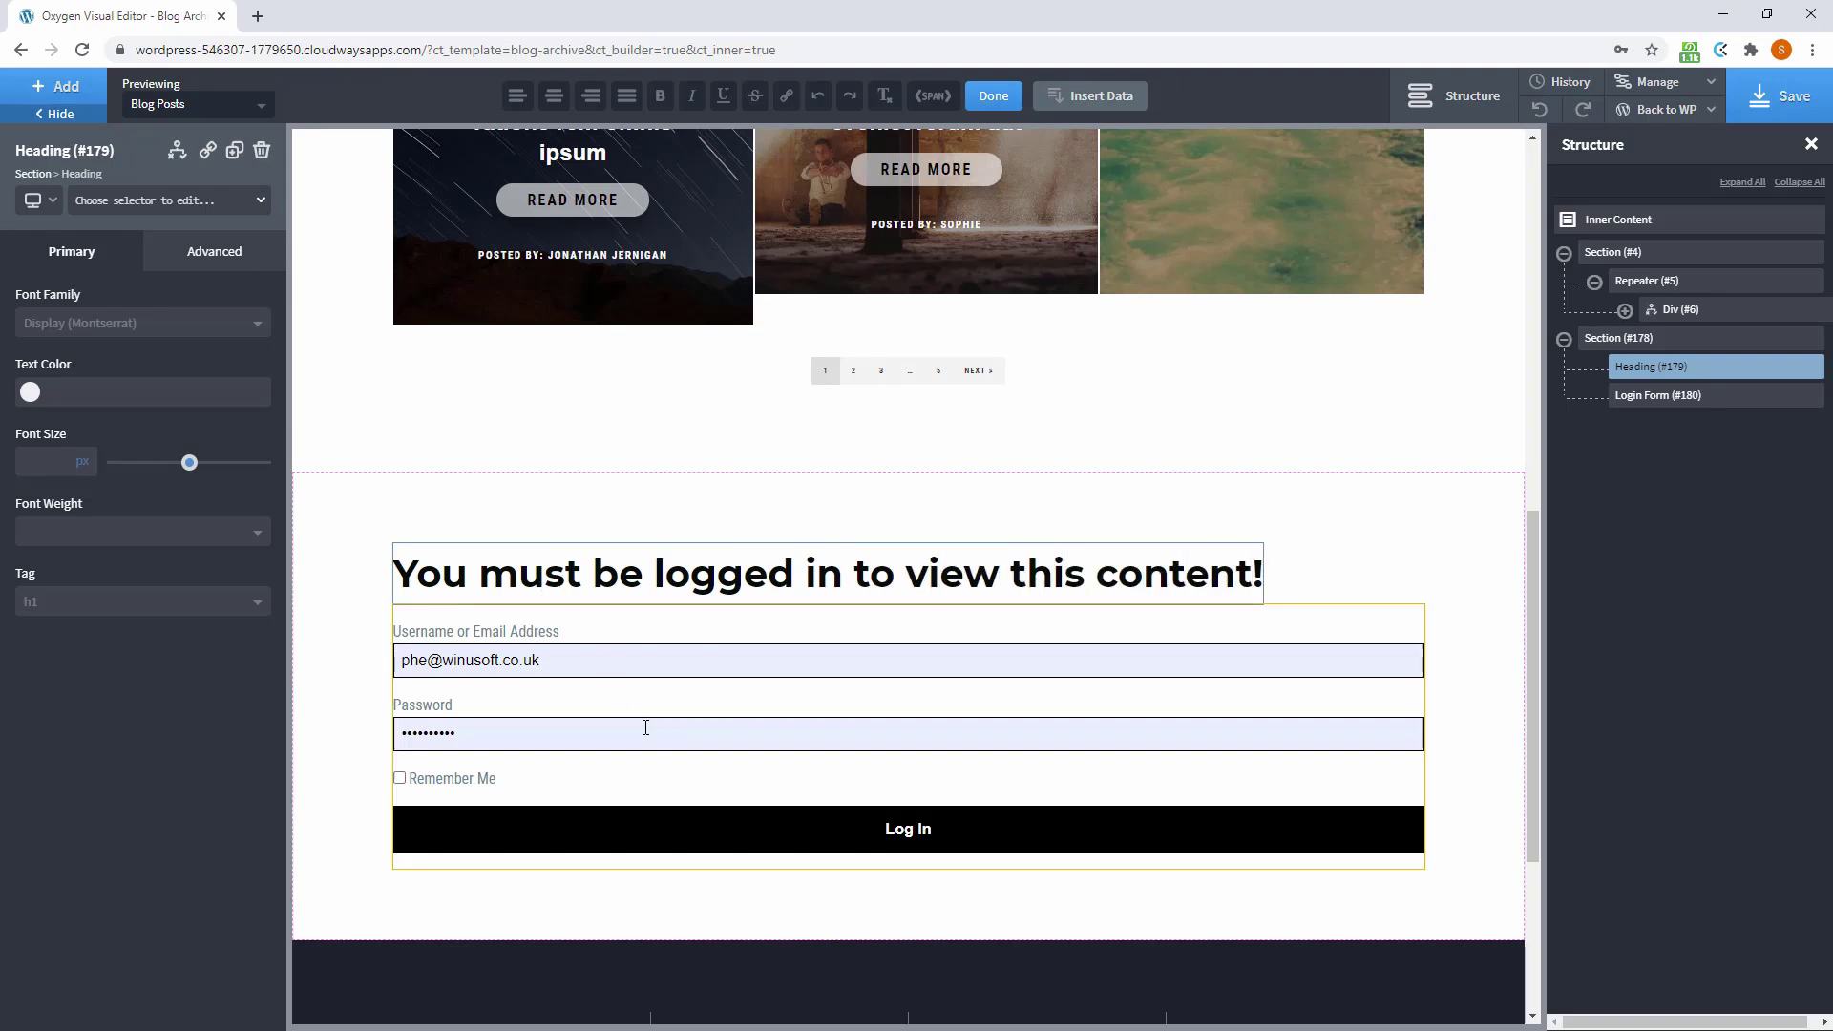
pyautogui.click(684, 521)
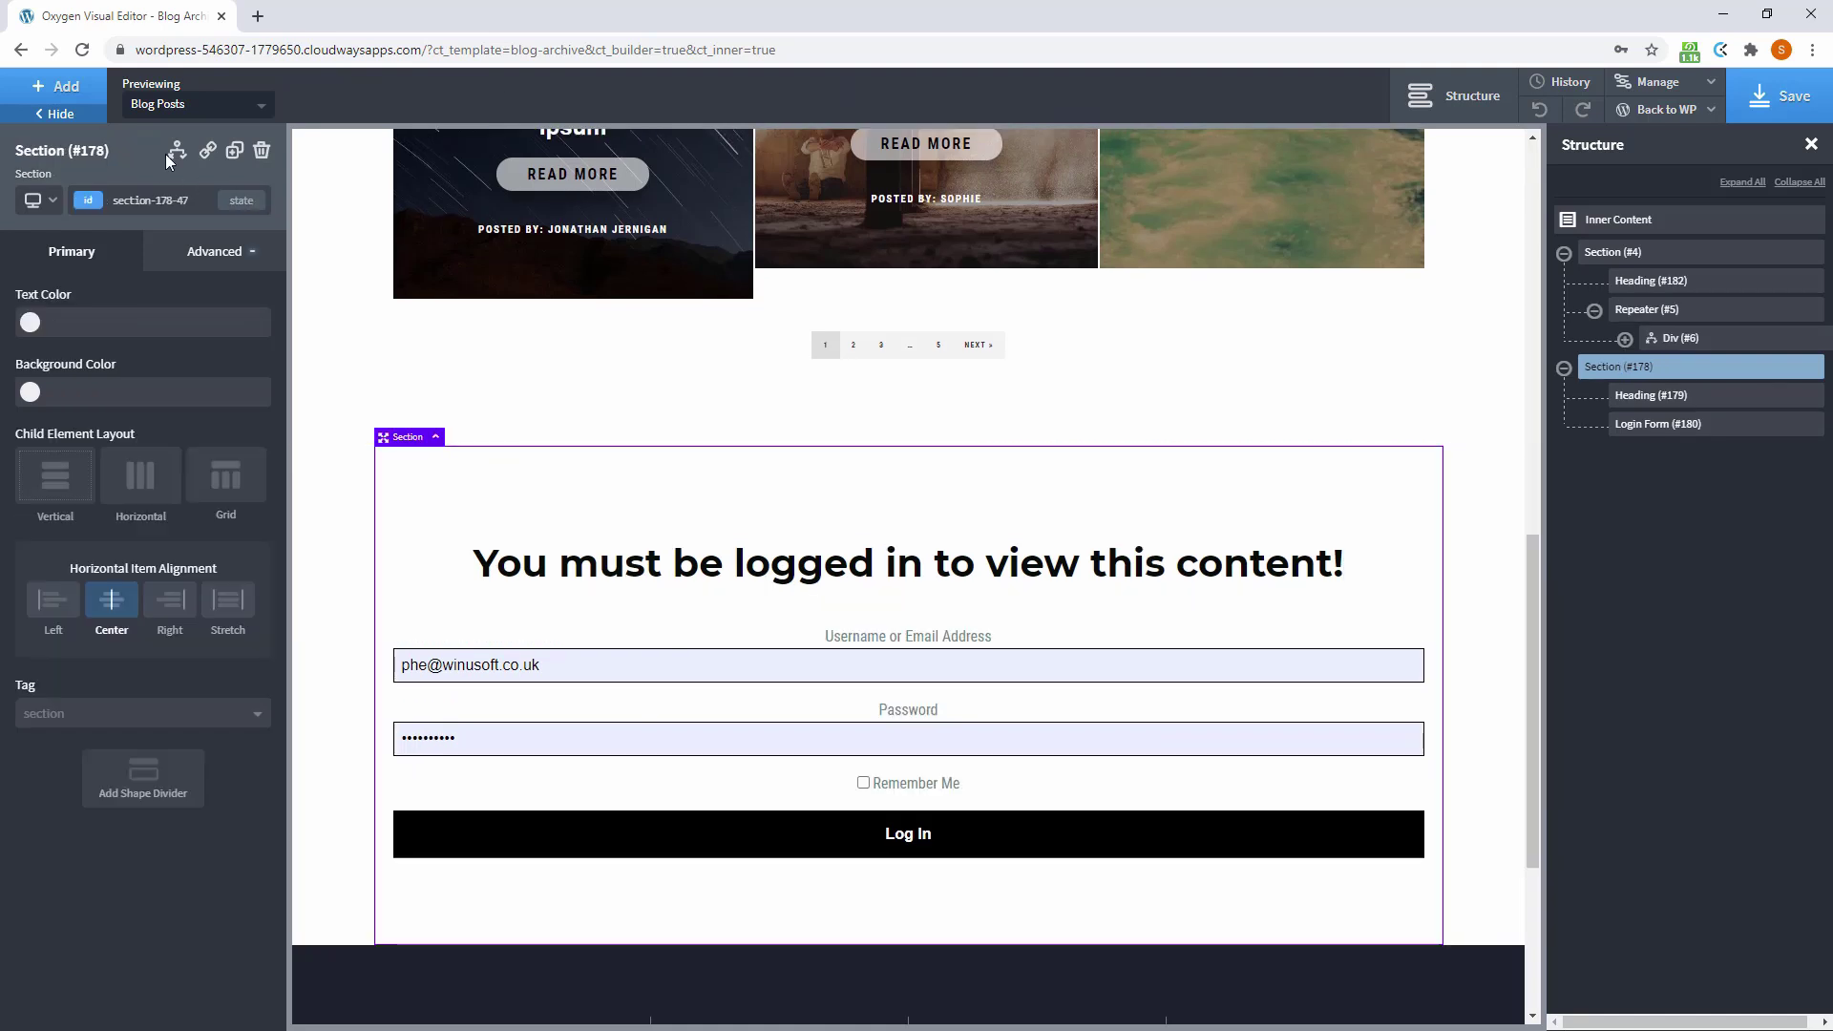
pyautogui.click(177, 150)
pyautogui.click(253, 219)
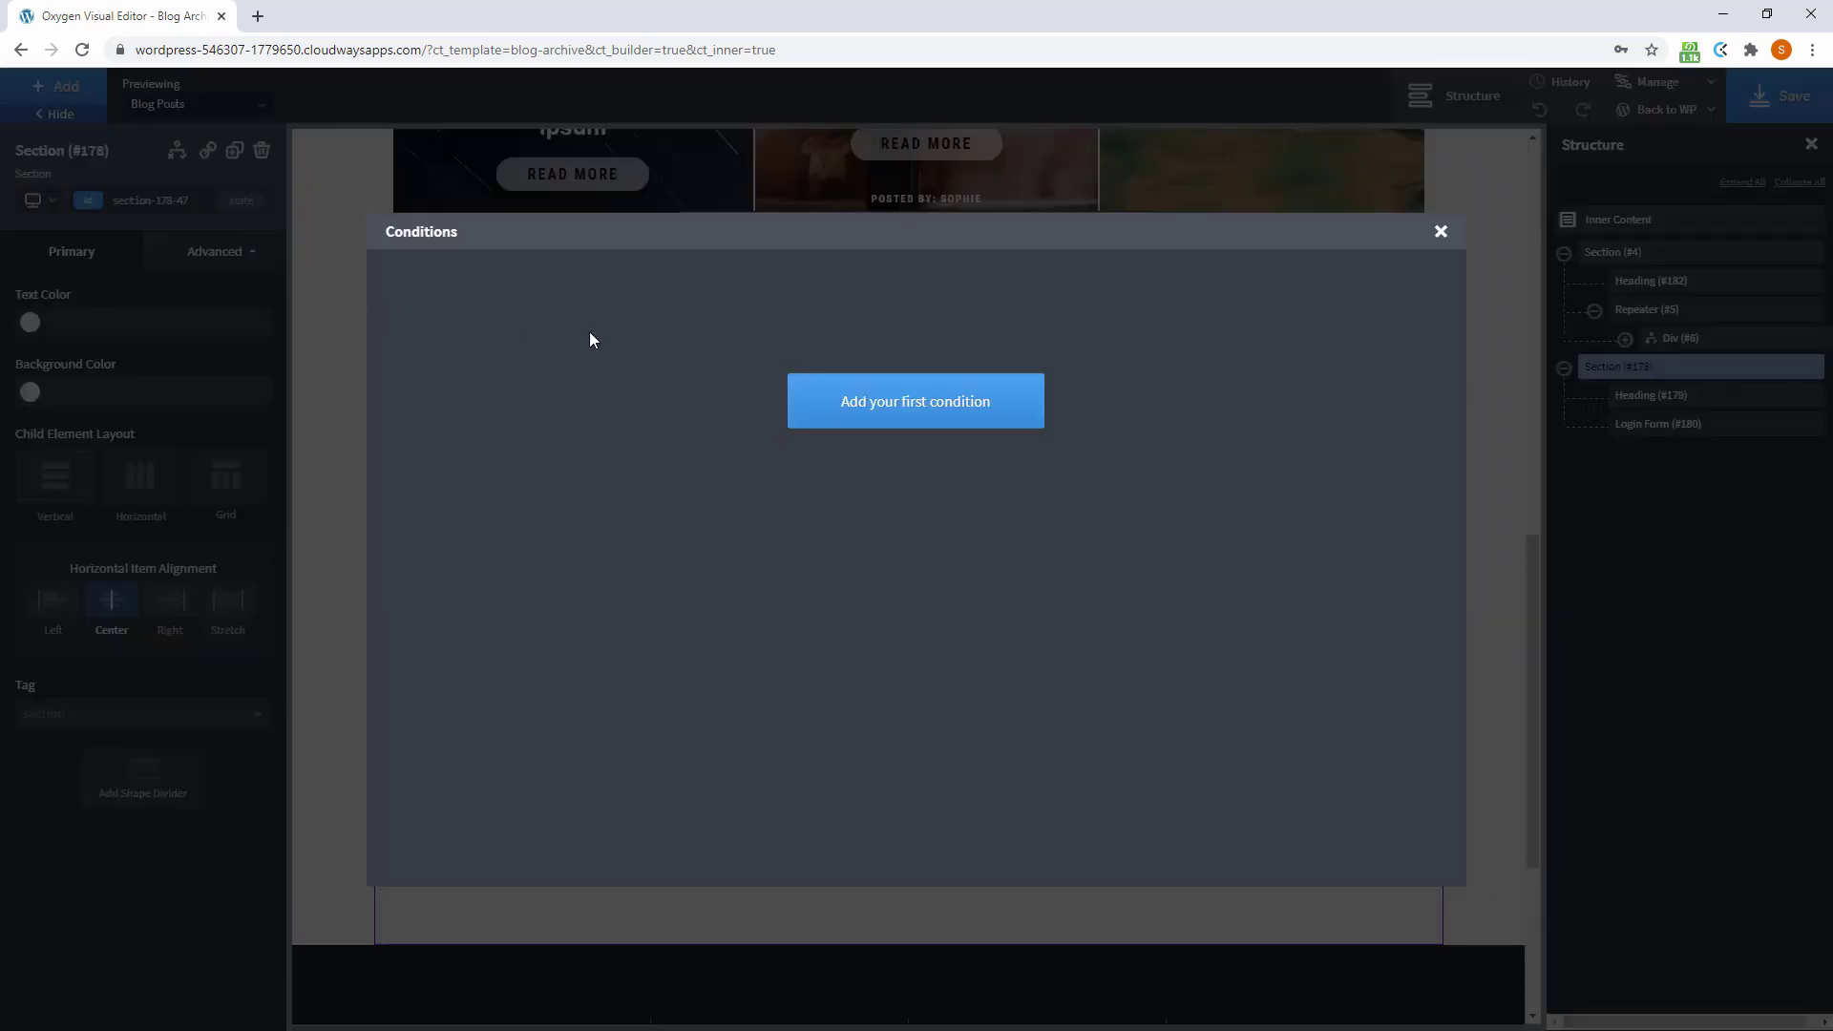
pyautogui.click(828, 402)
pyautogui.click(459, 300)
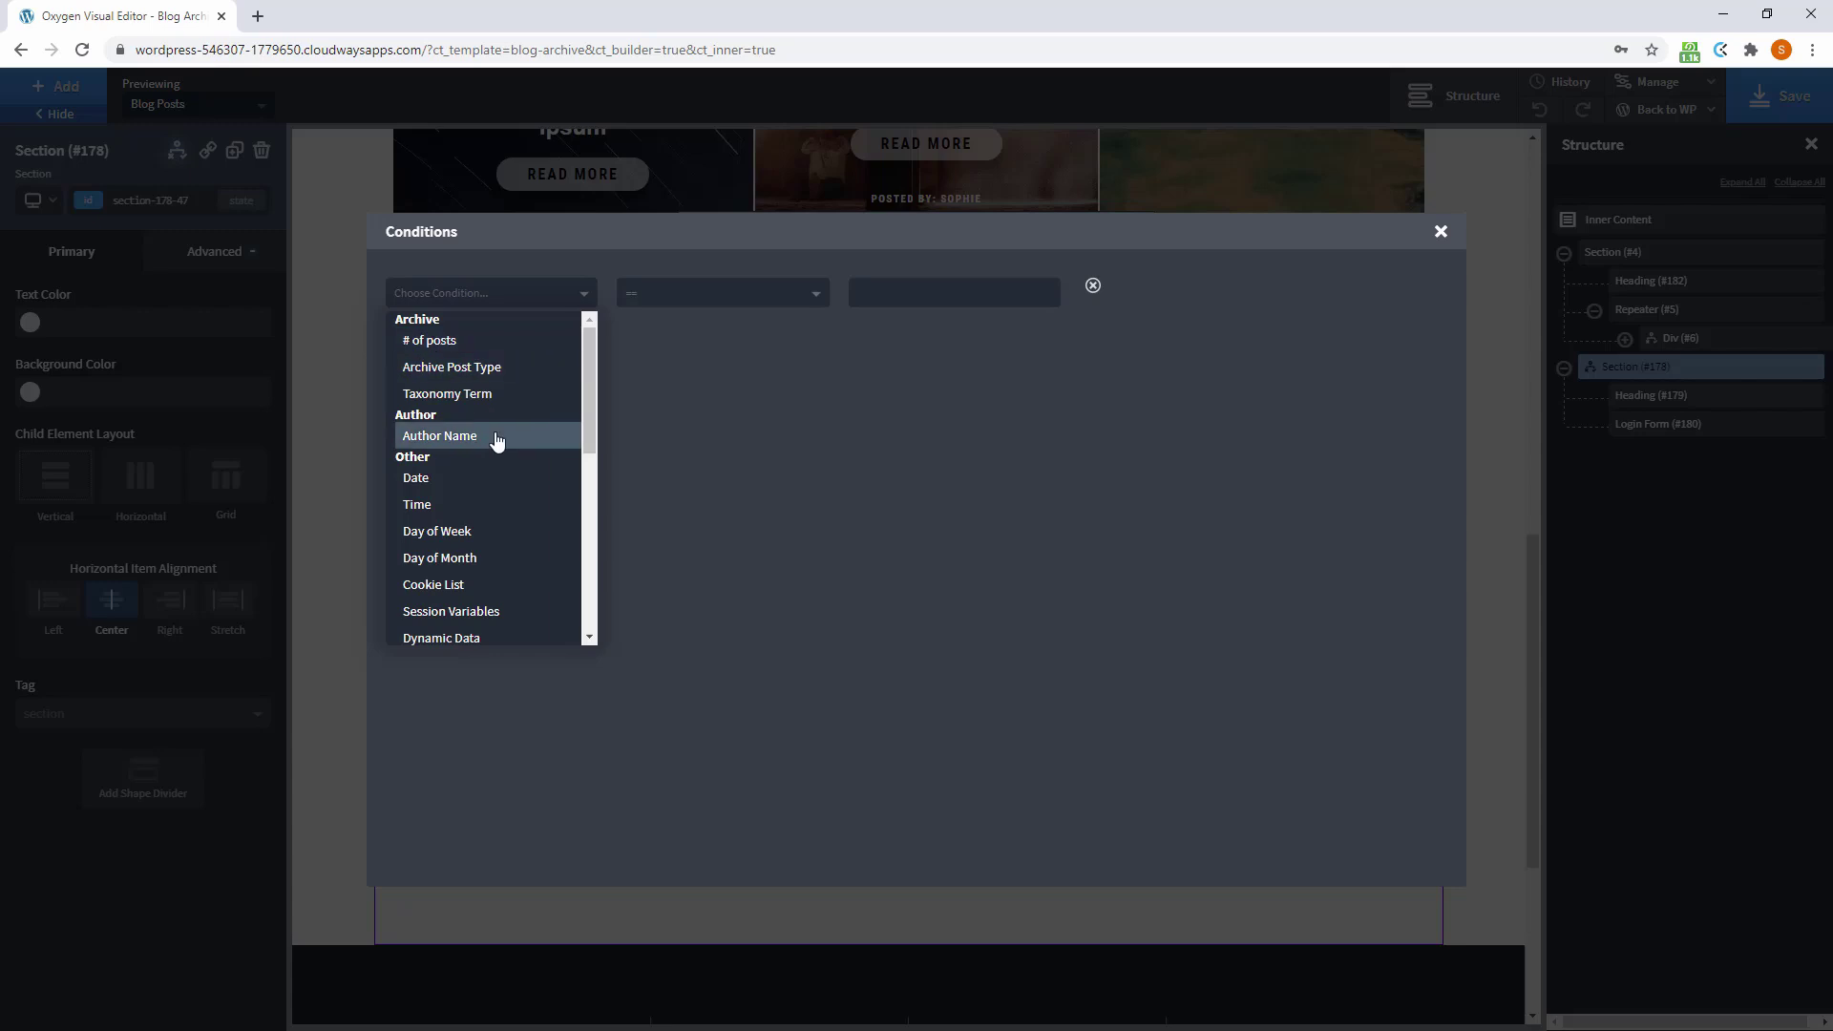
pyautogui.scroll(-1, 497, 439)
pyautogui.scroll(-4, 496, 442)
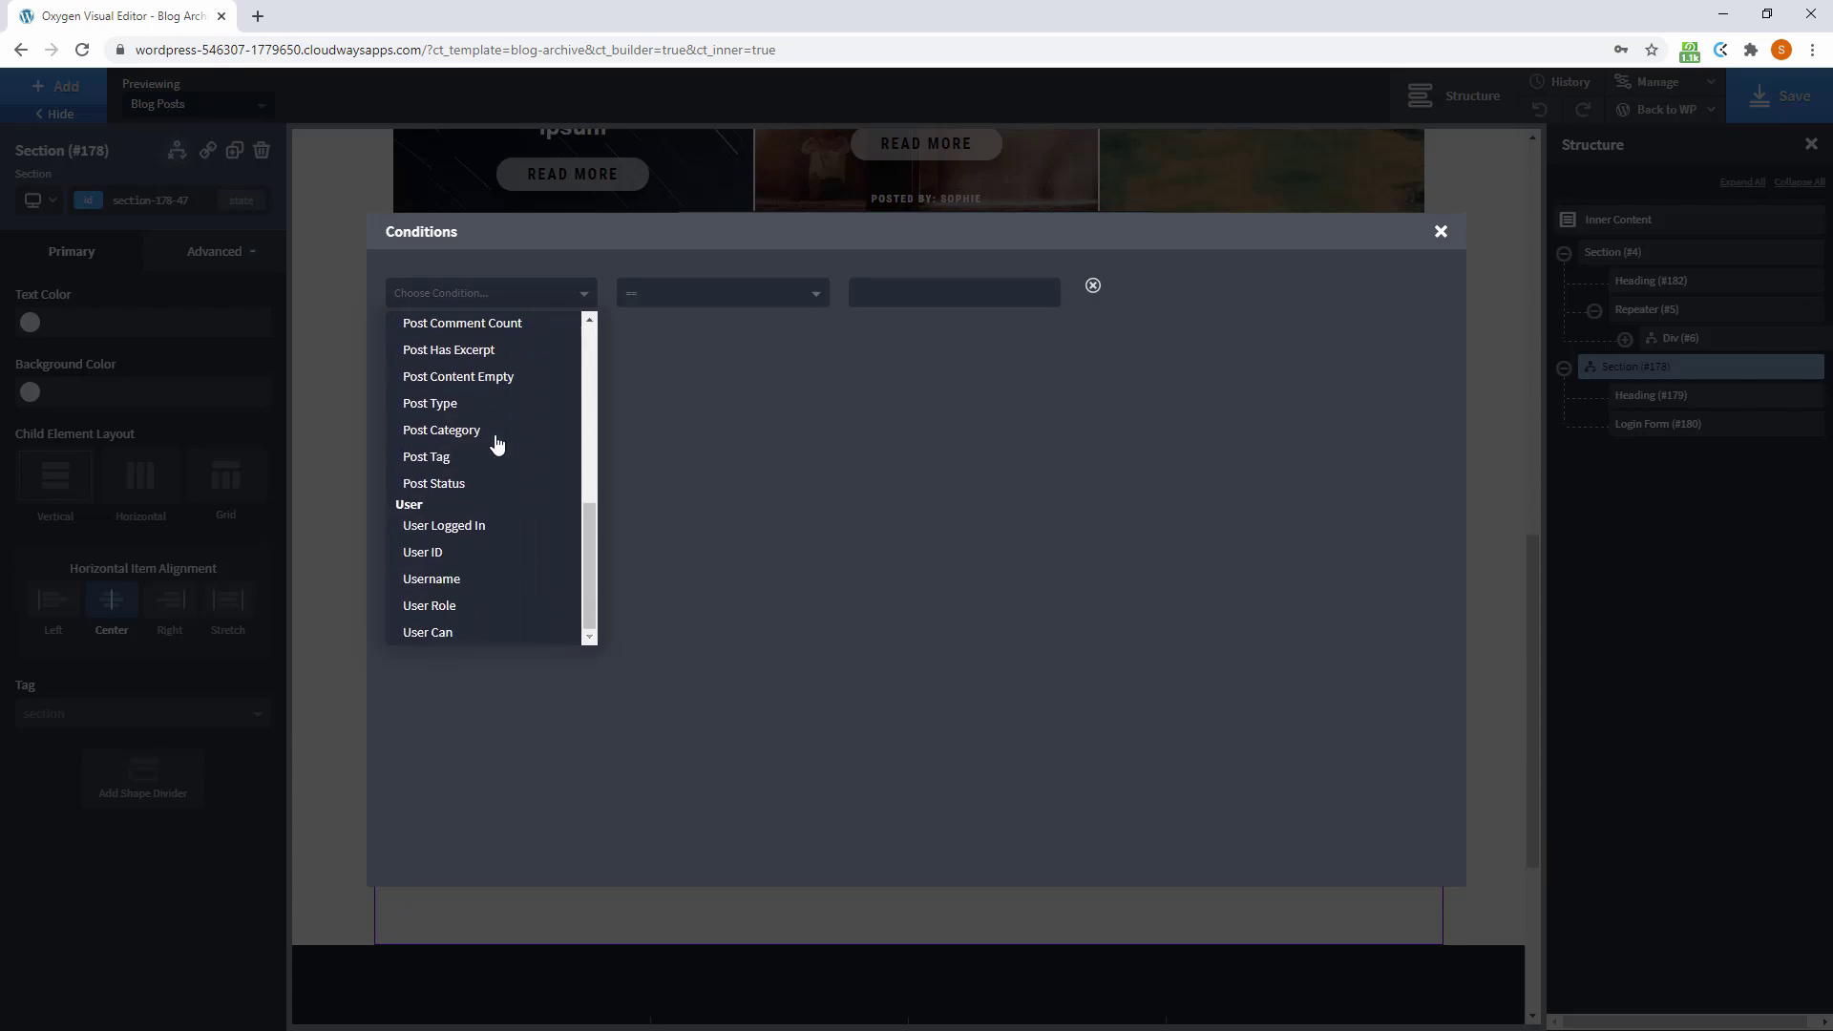
pyautogui.click(484, 528)
pyautogui.click(887, 296)
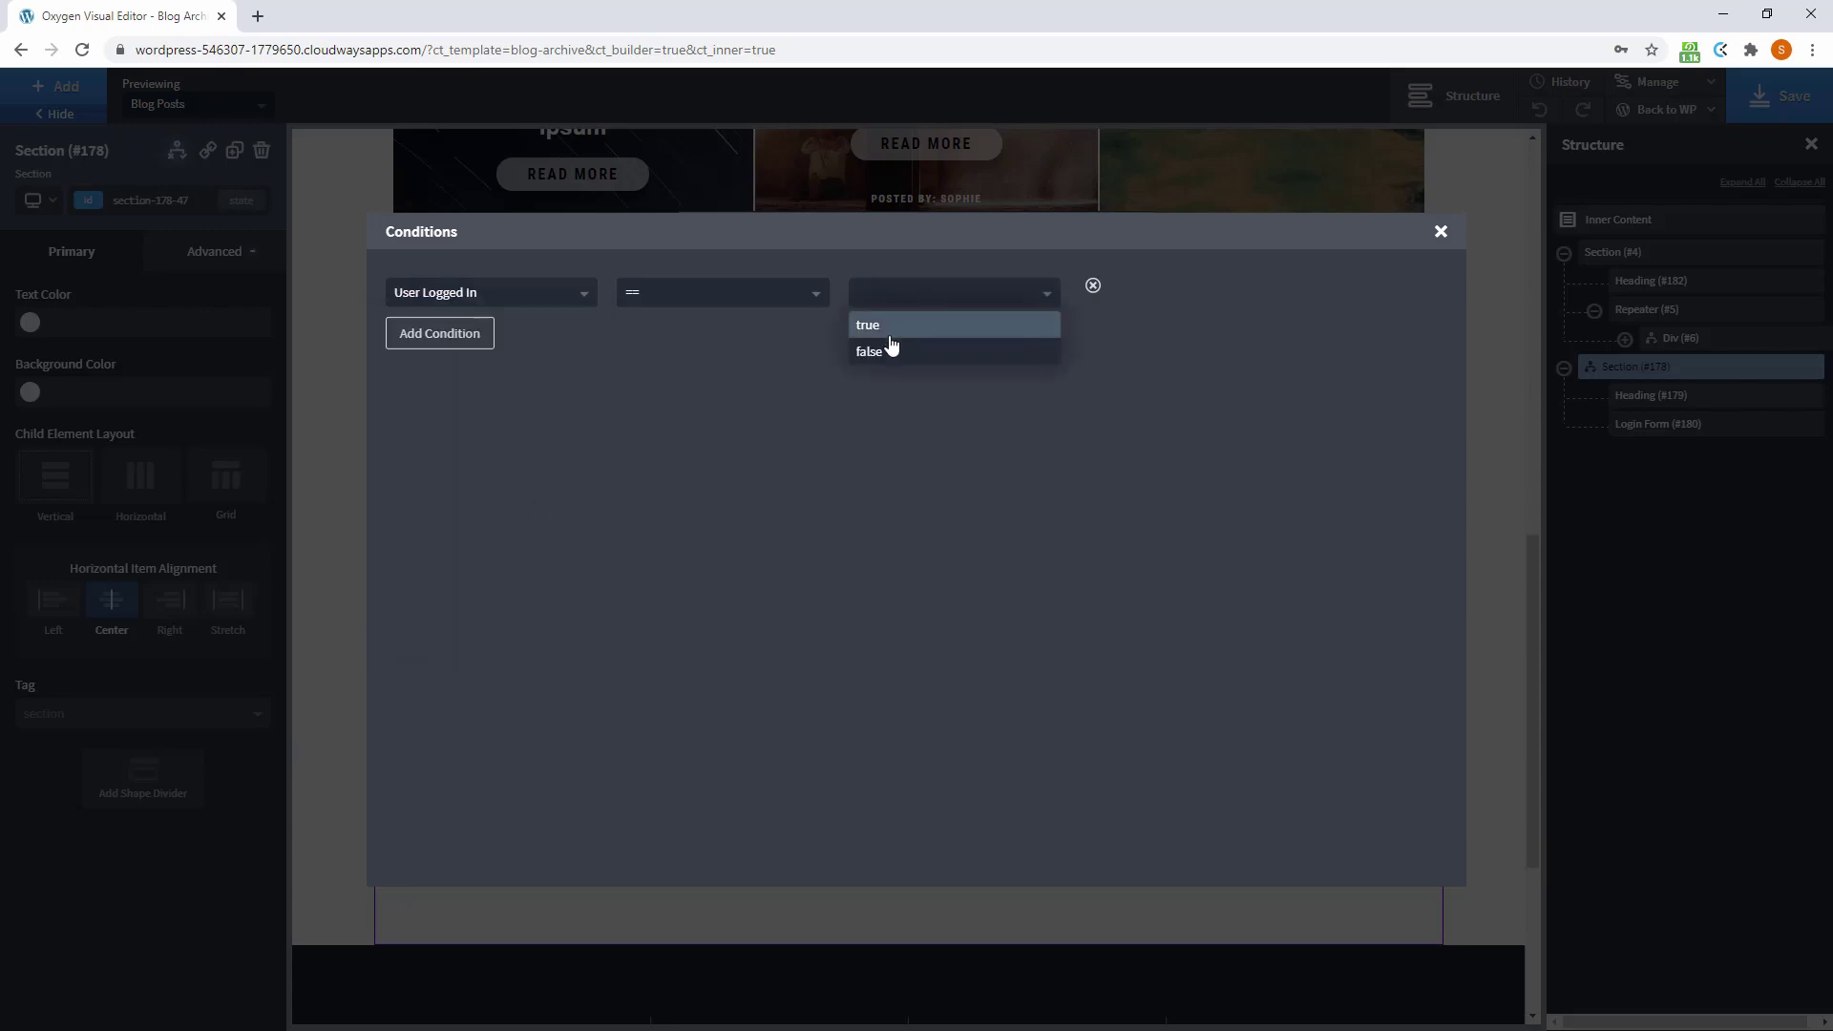
pyautogui.click(885, 352)
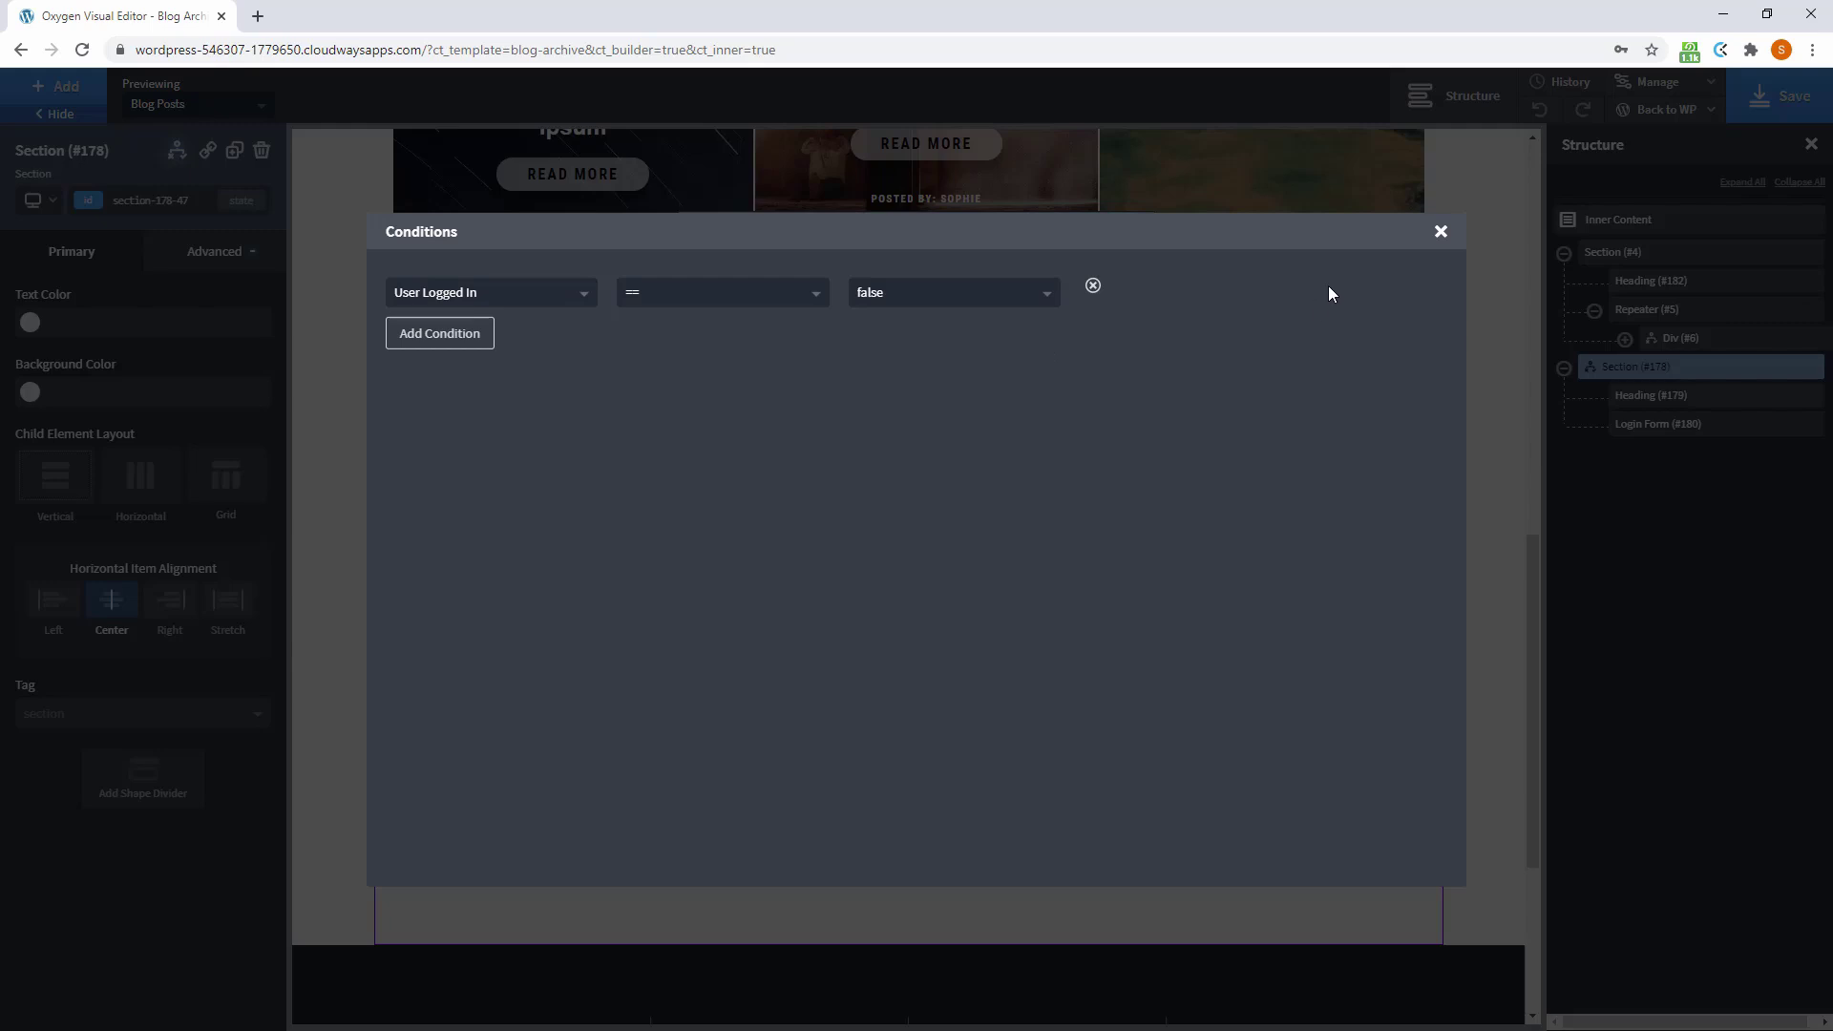
pyautogui.click(1442, 236)
# Start setting display conditions on the blog posts Section (#4)
pyautogui.scroll(10, 487, 532)
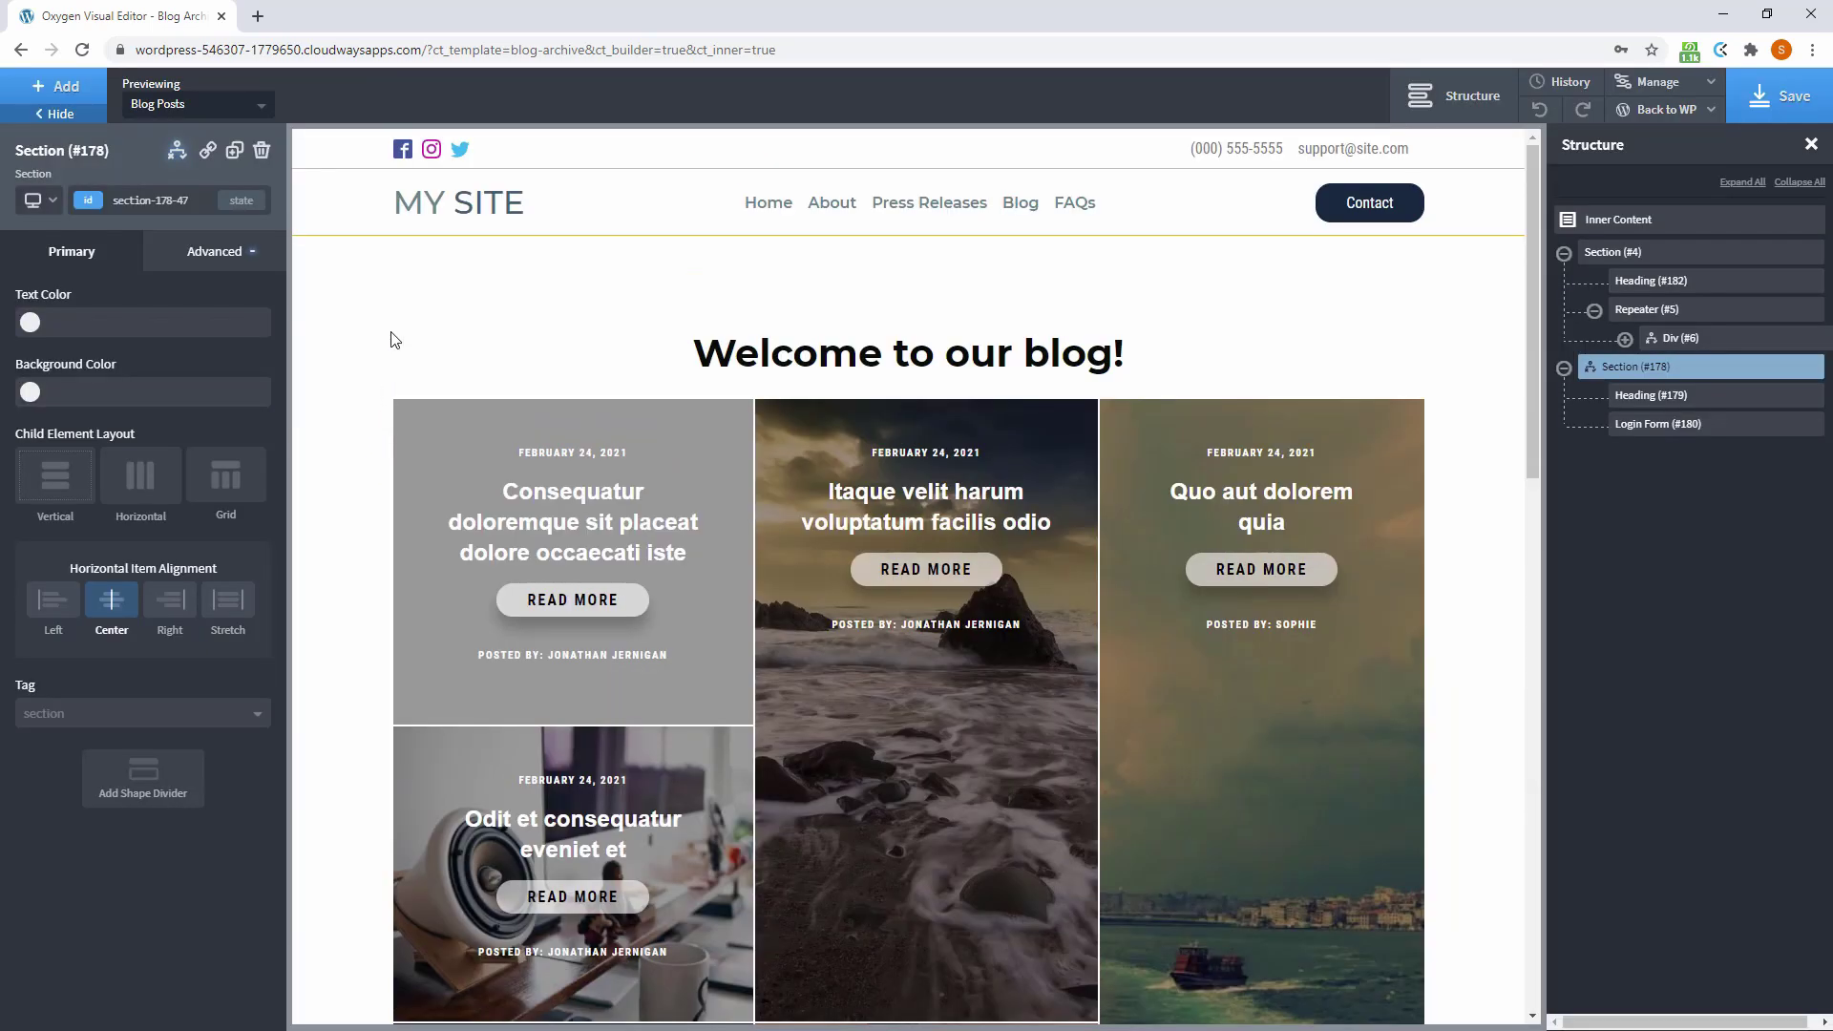
pyautogui.click(386, 304)
pyautogui.click(176, 150)
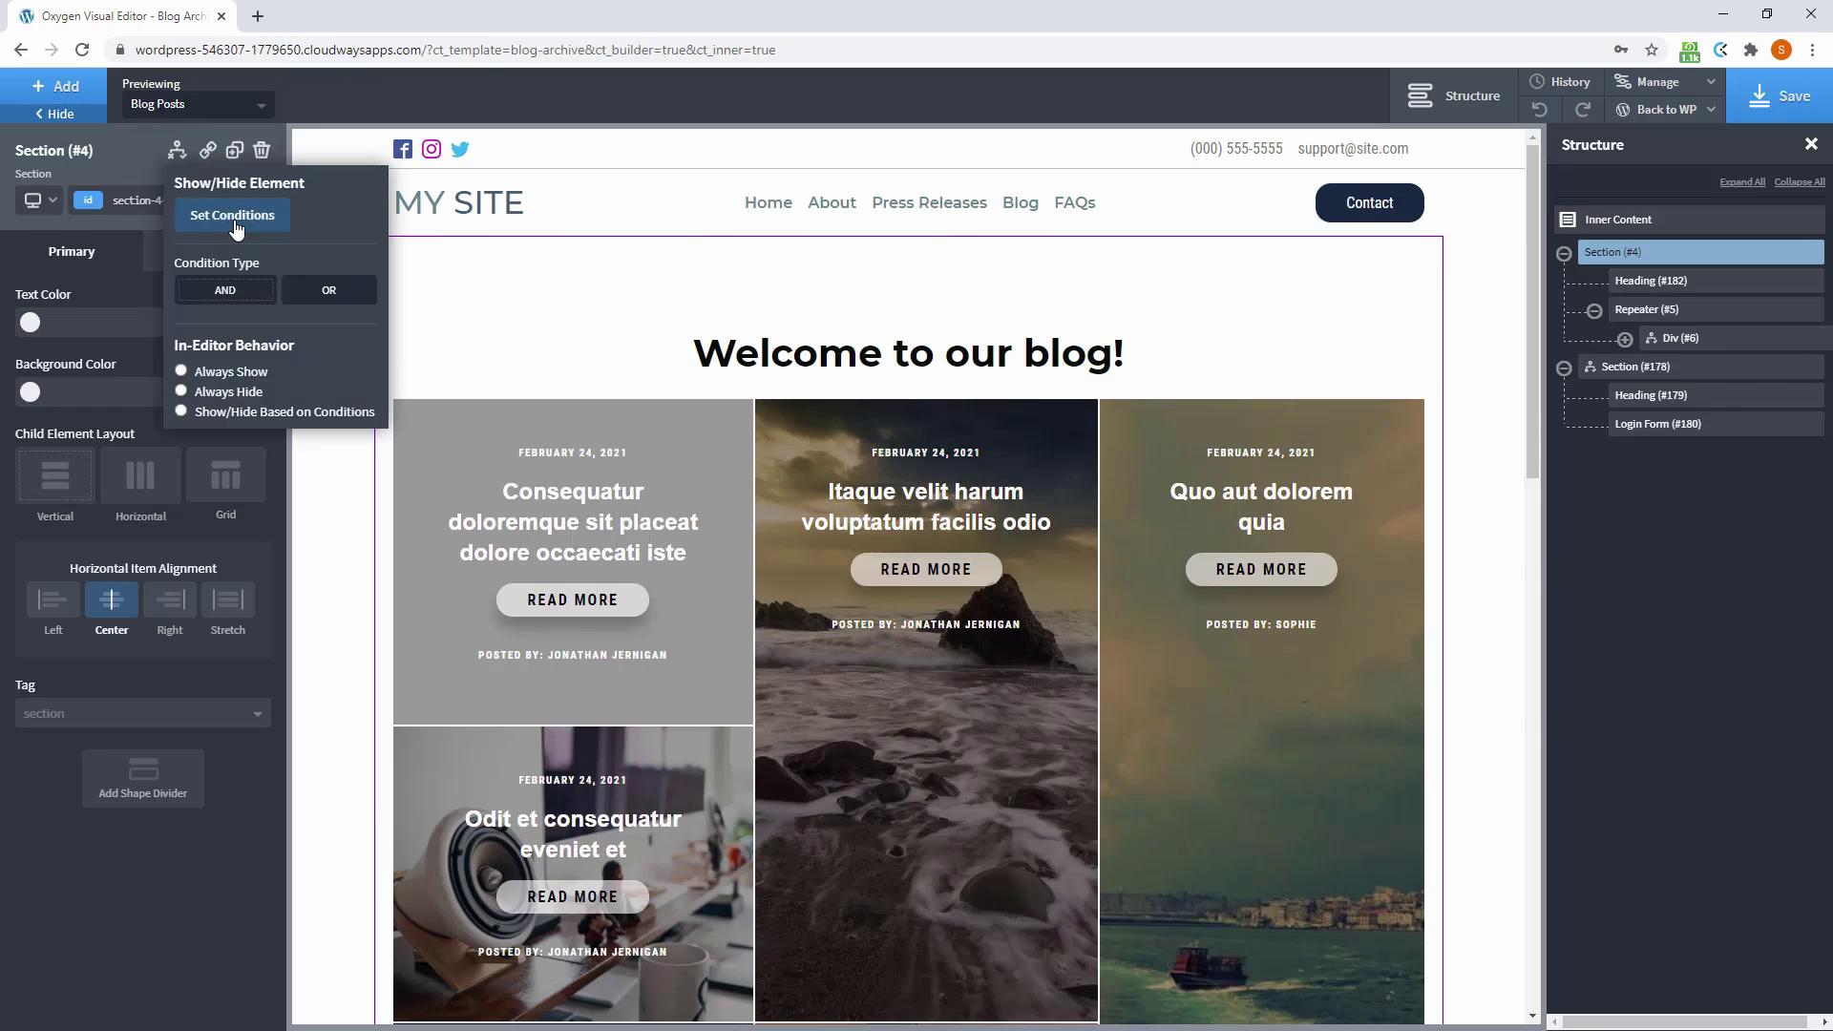
pyautogui.click(236, 229)
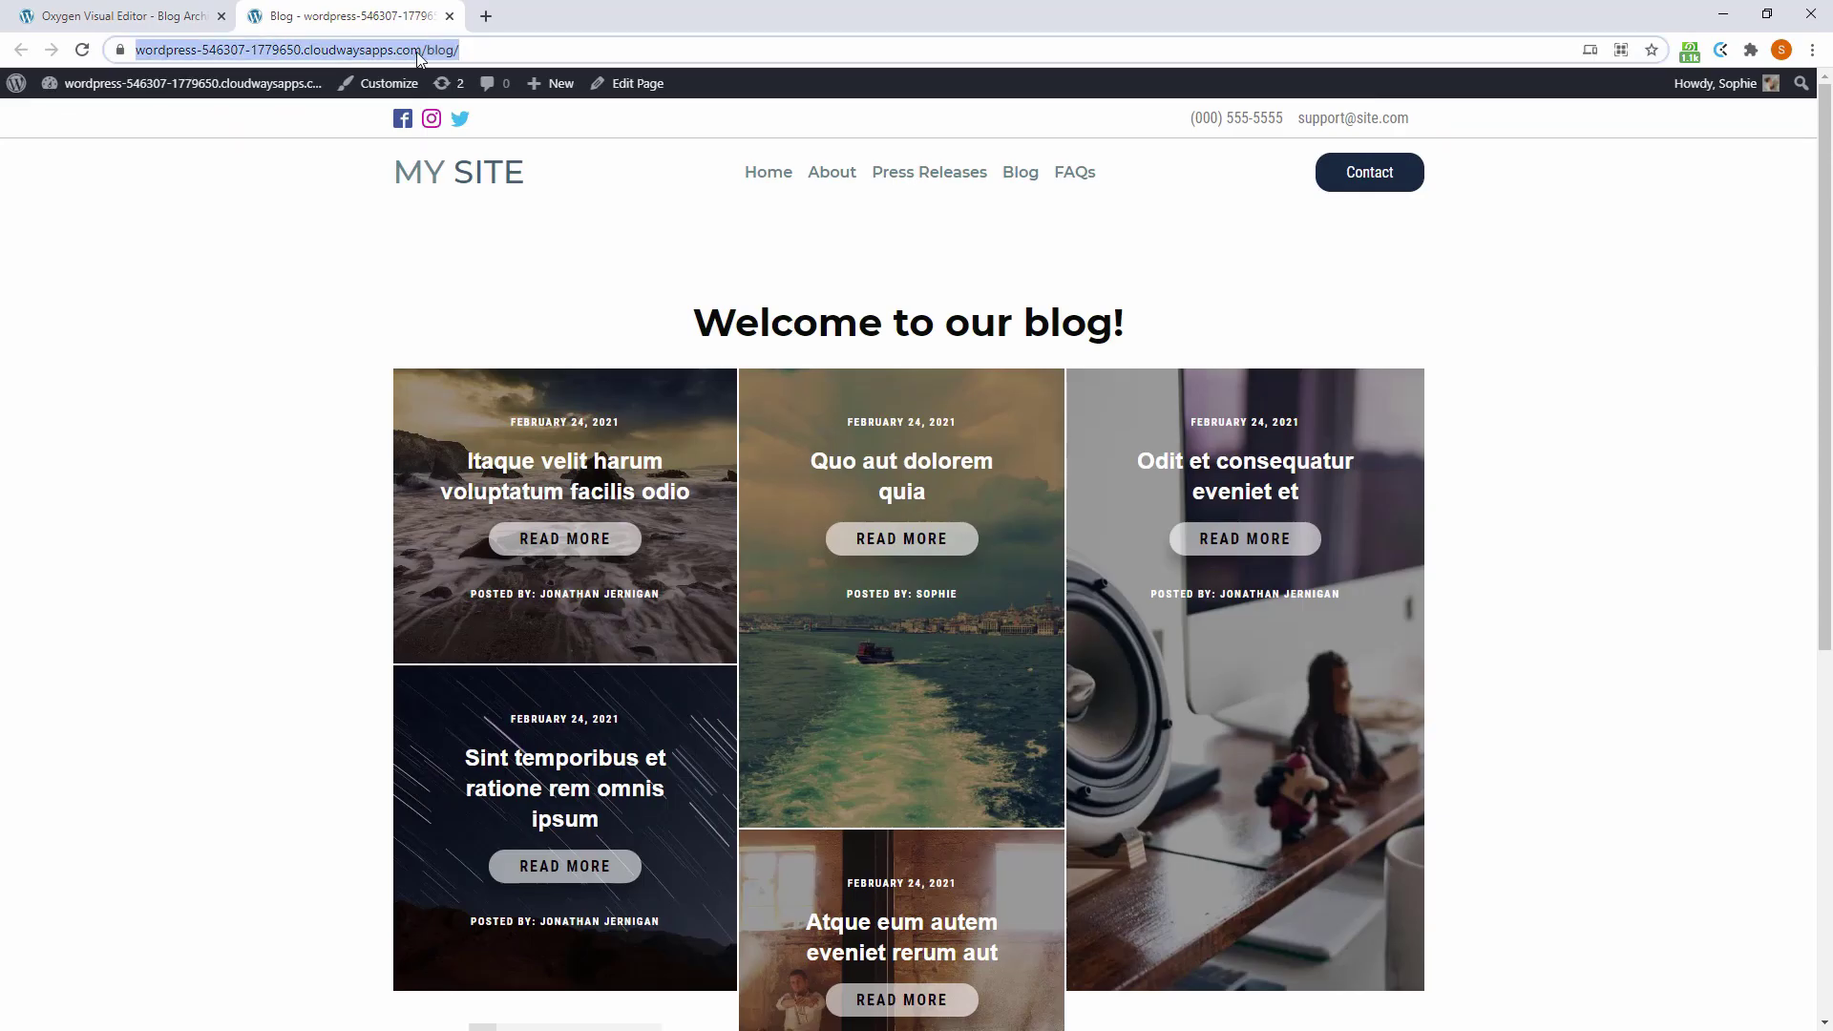
# Create and publish an Oxygen template 'Single Blog Post' inheriting the Main template, applied to singular content
pyautogui.click(74, 124)
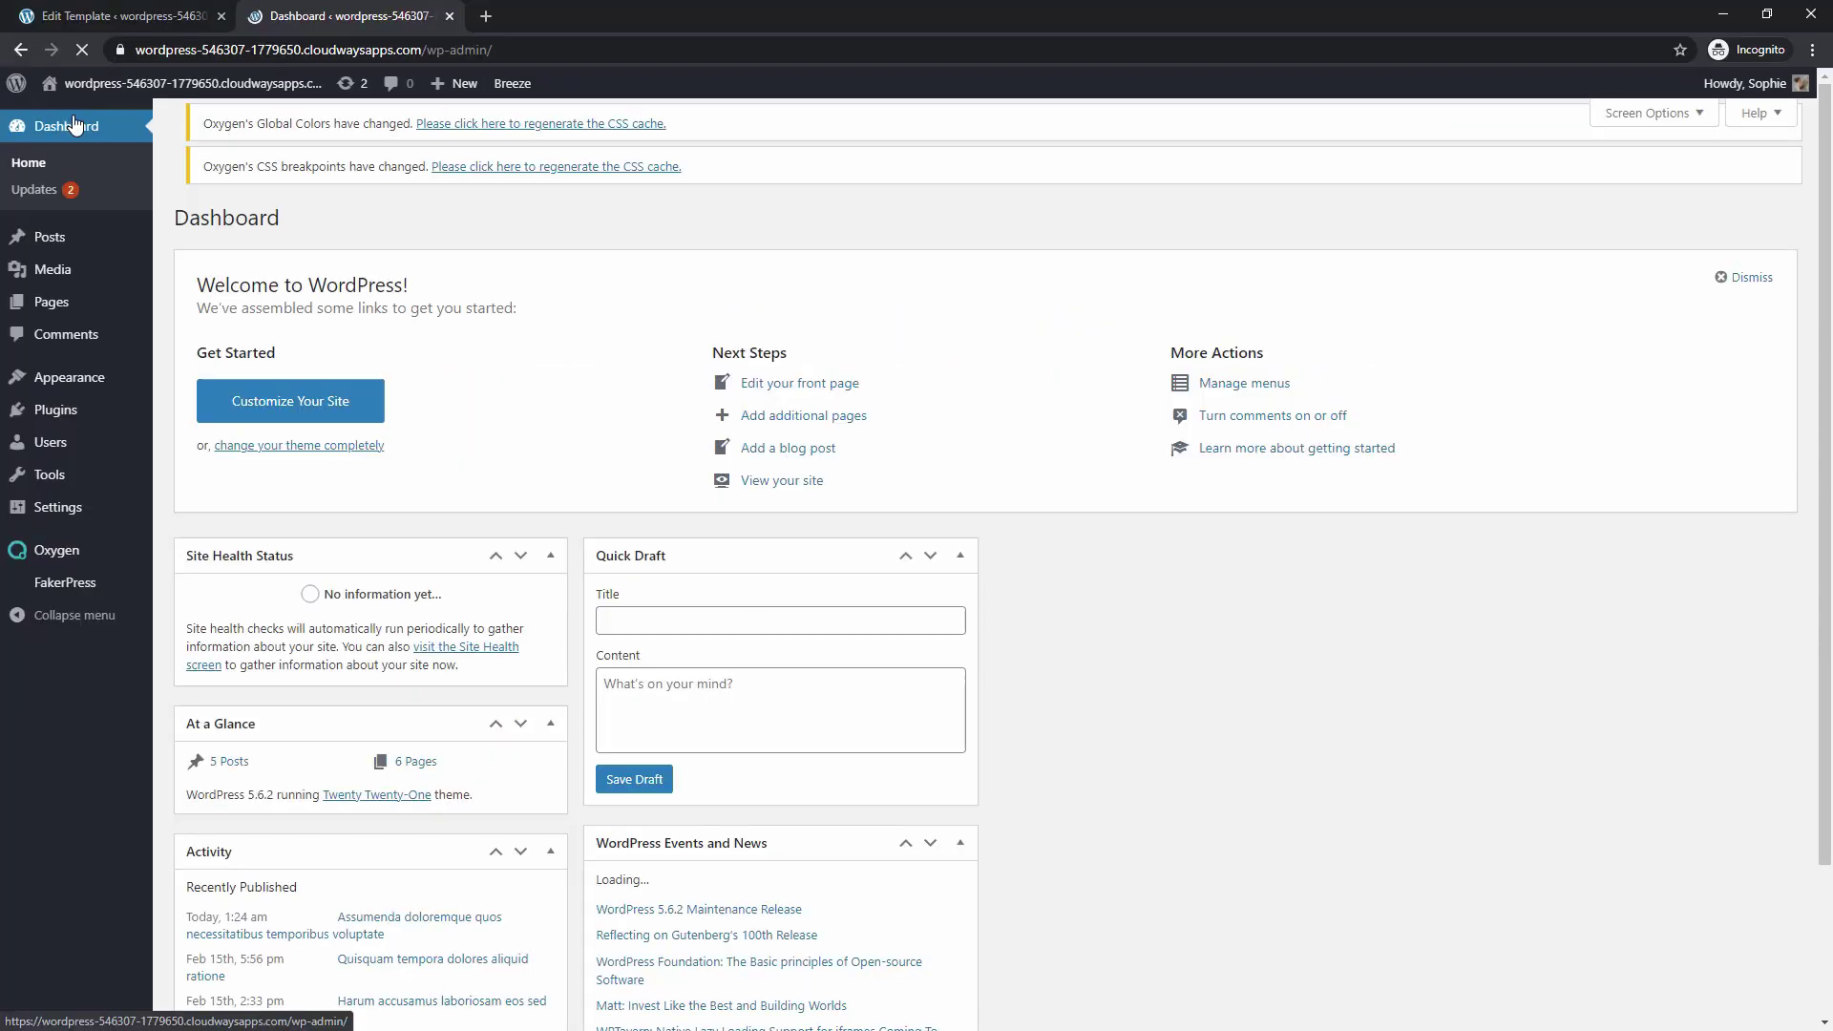
pyautogui.moveTo(57, 553)
pyautogui.click(178, 586)
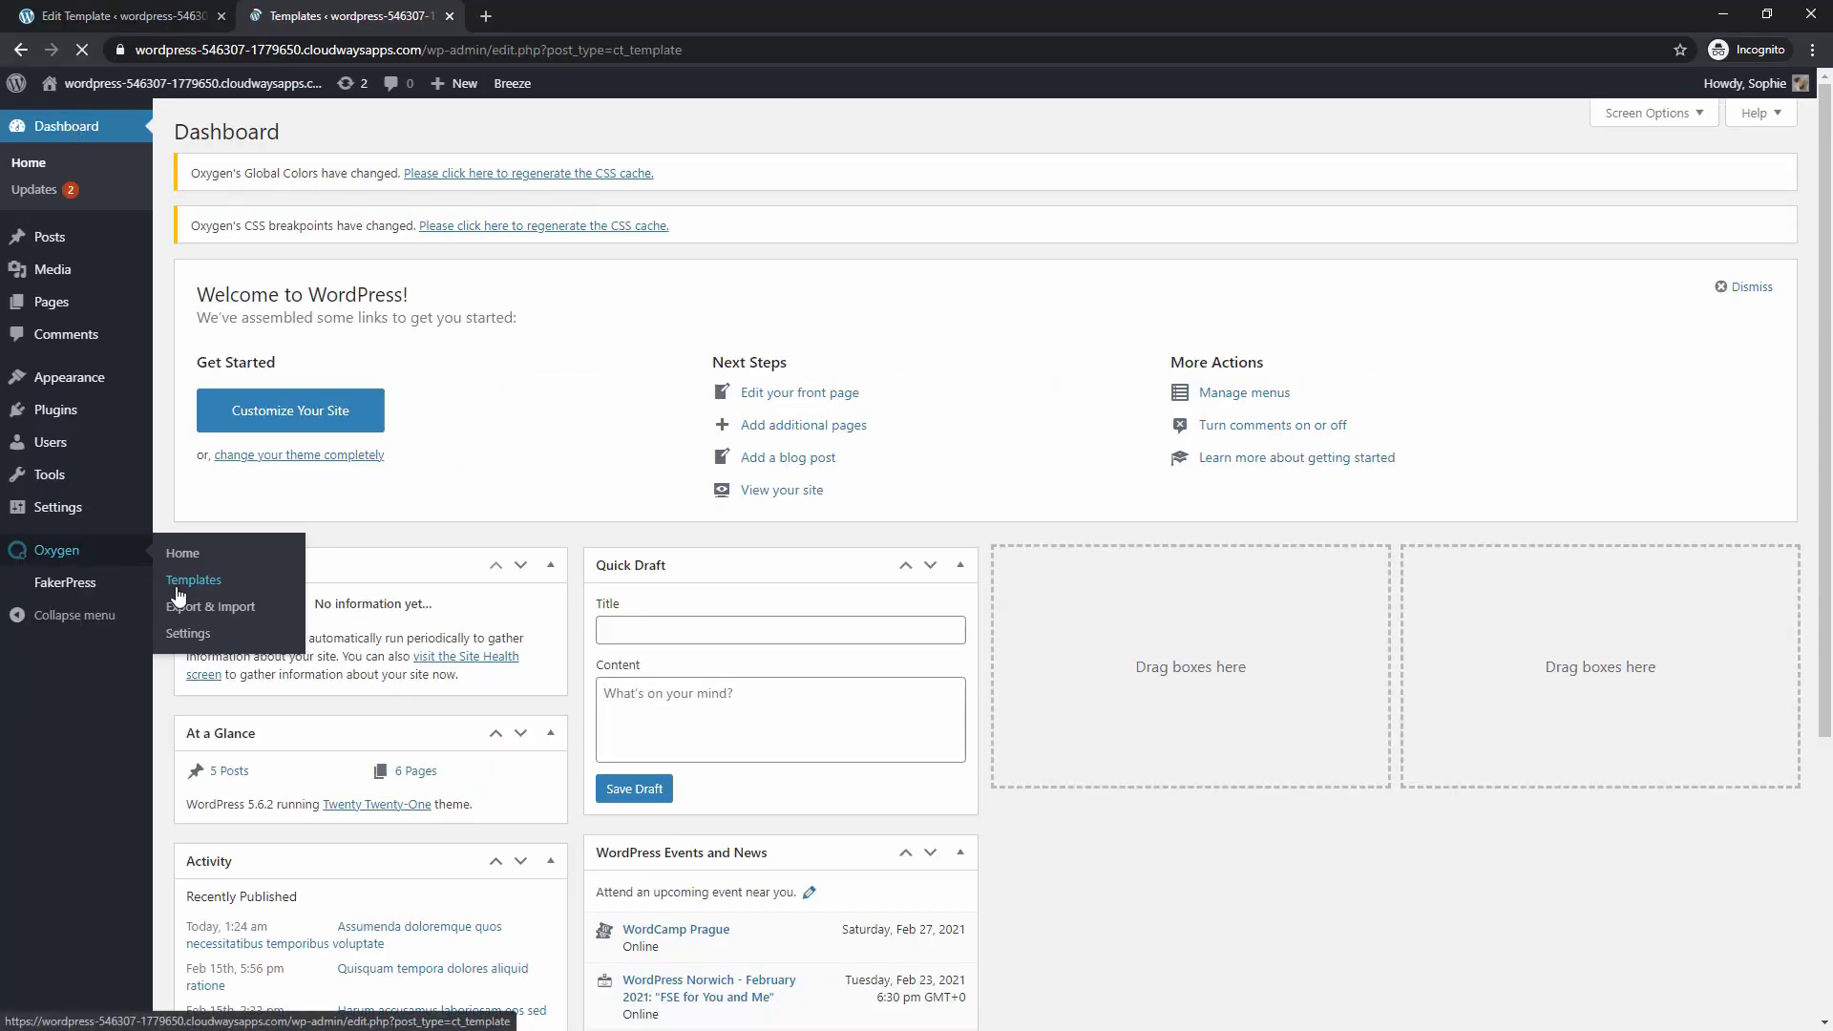
pyautogui.click(332, 130)
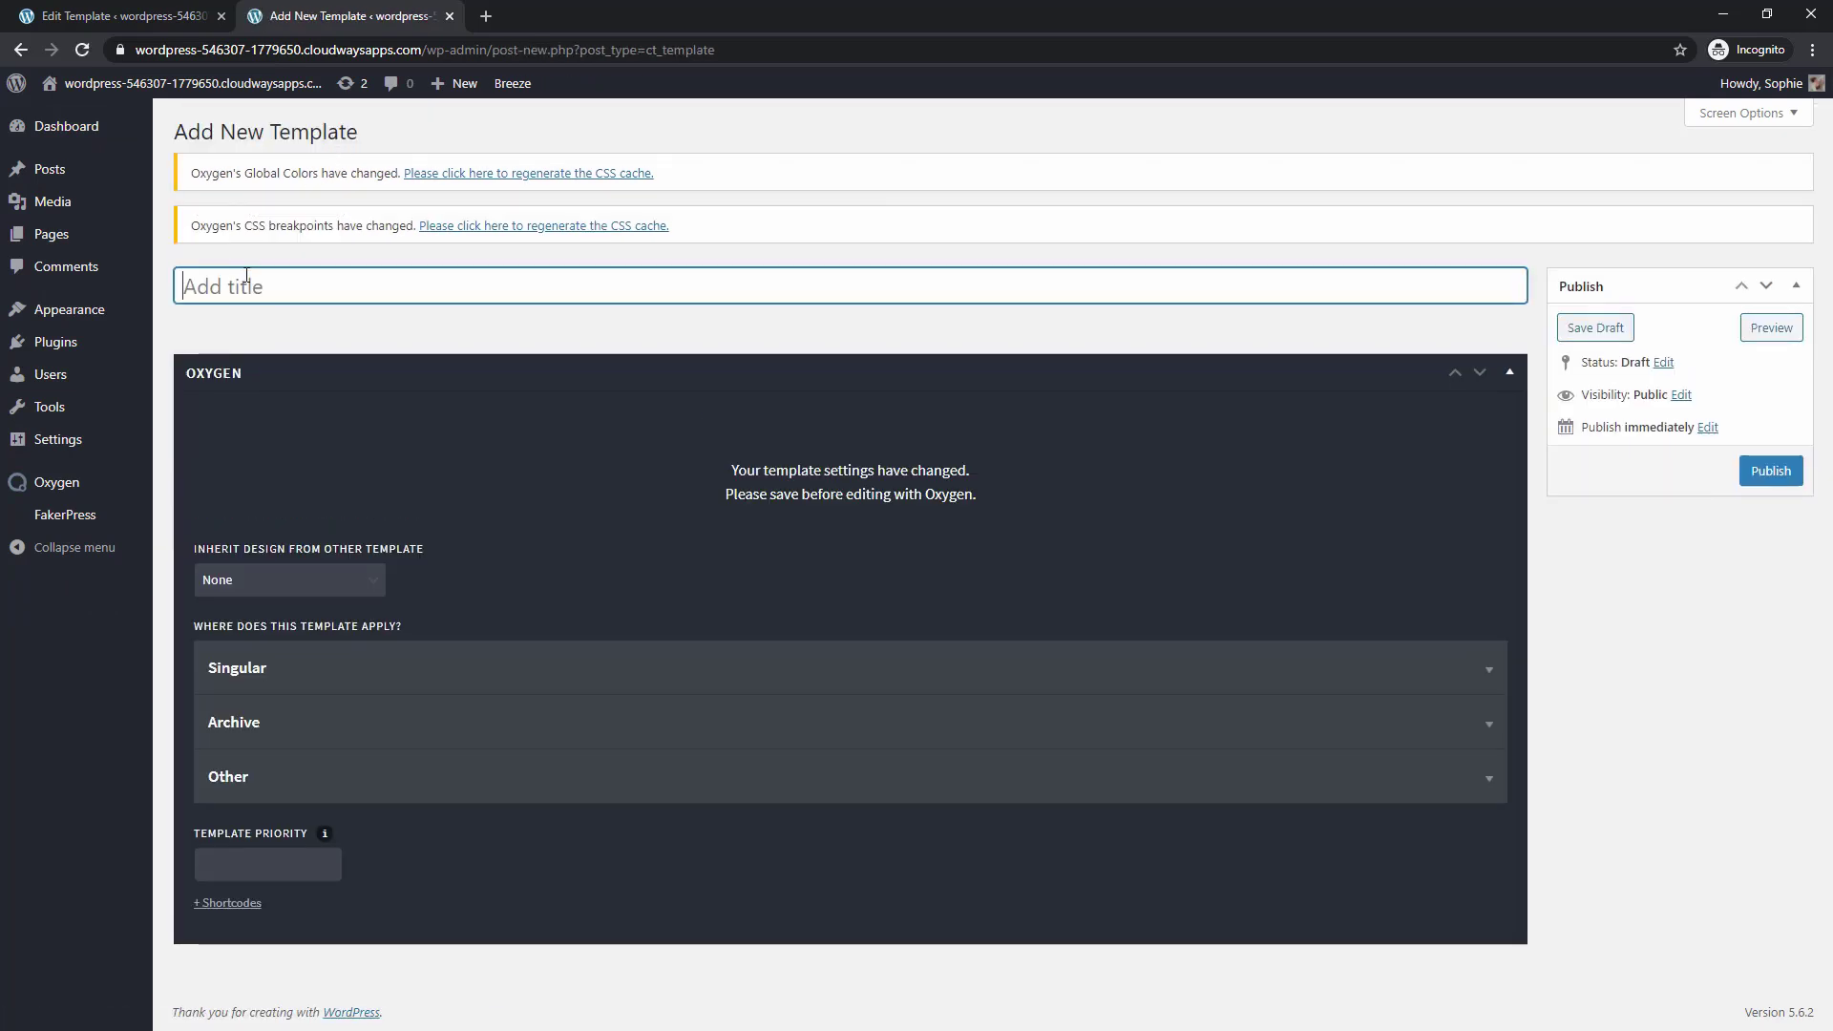
pyautogui.write('Singl')
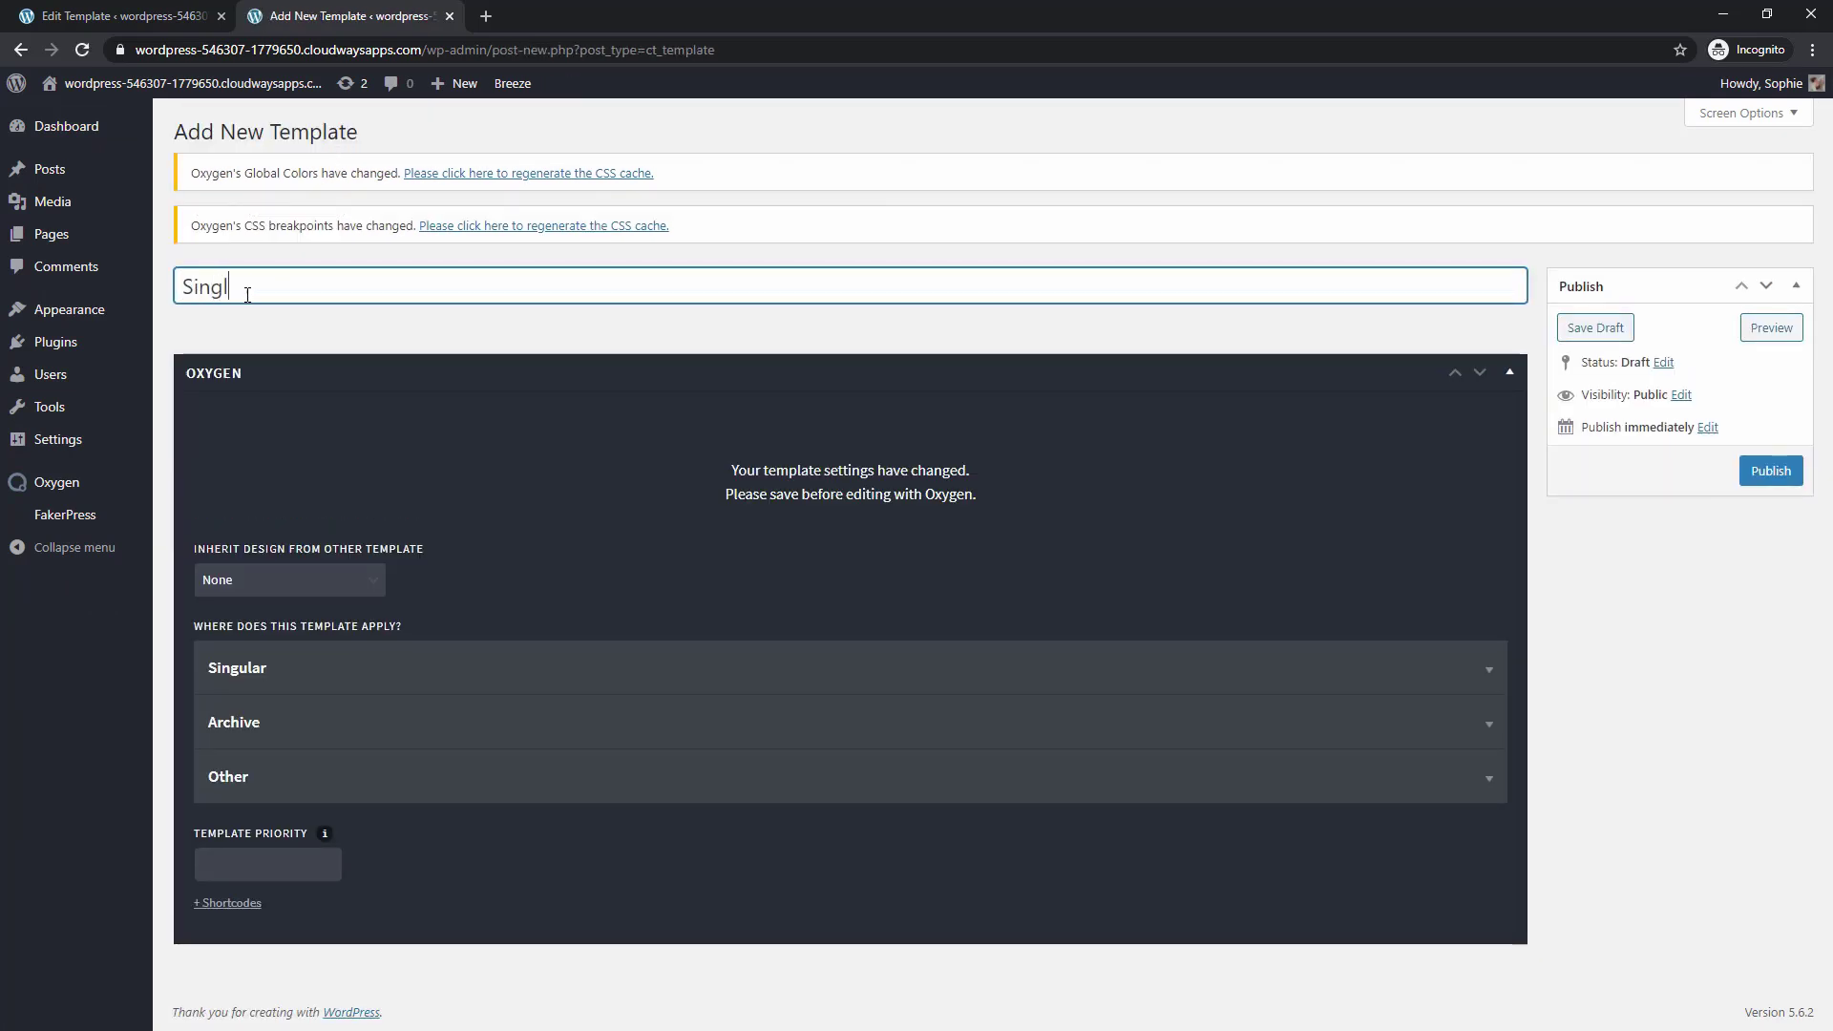
pyautogui.write('e Blog Post')
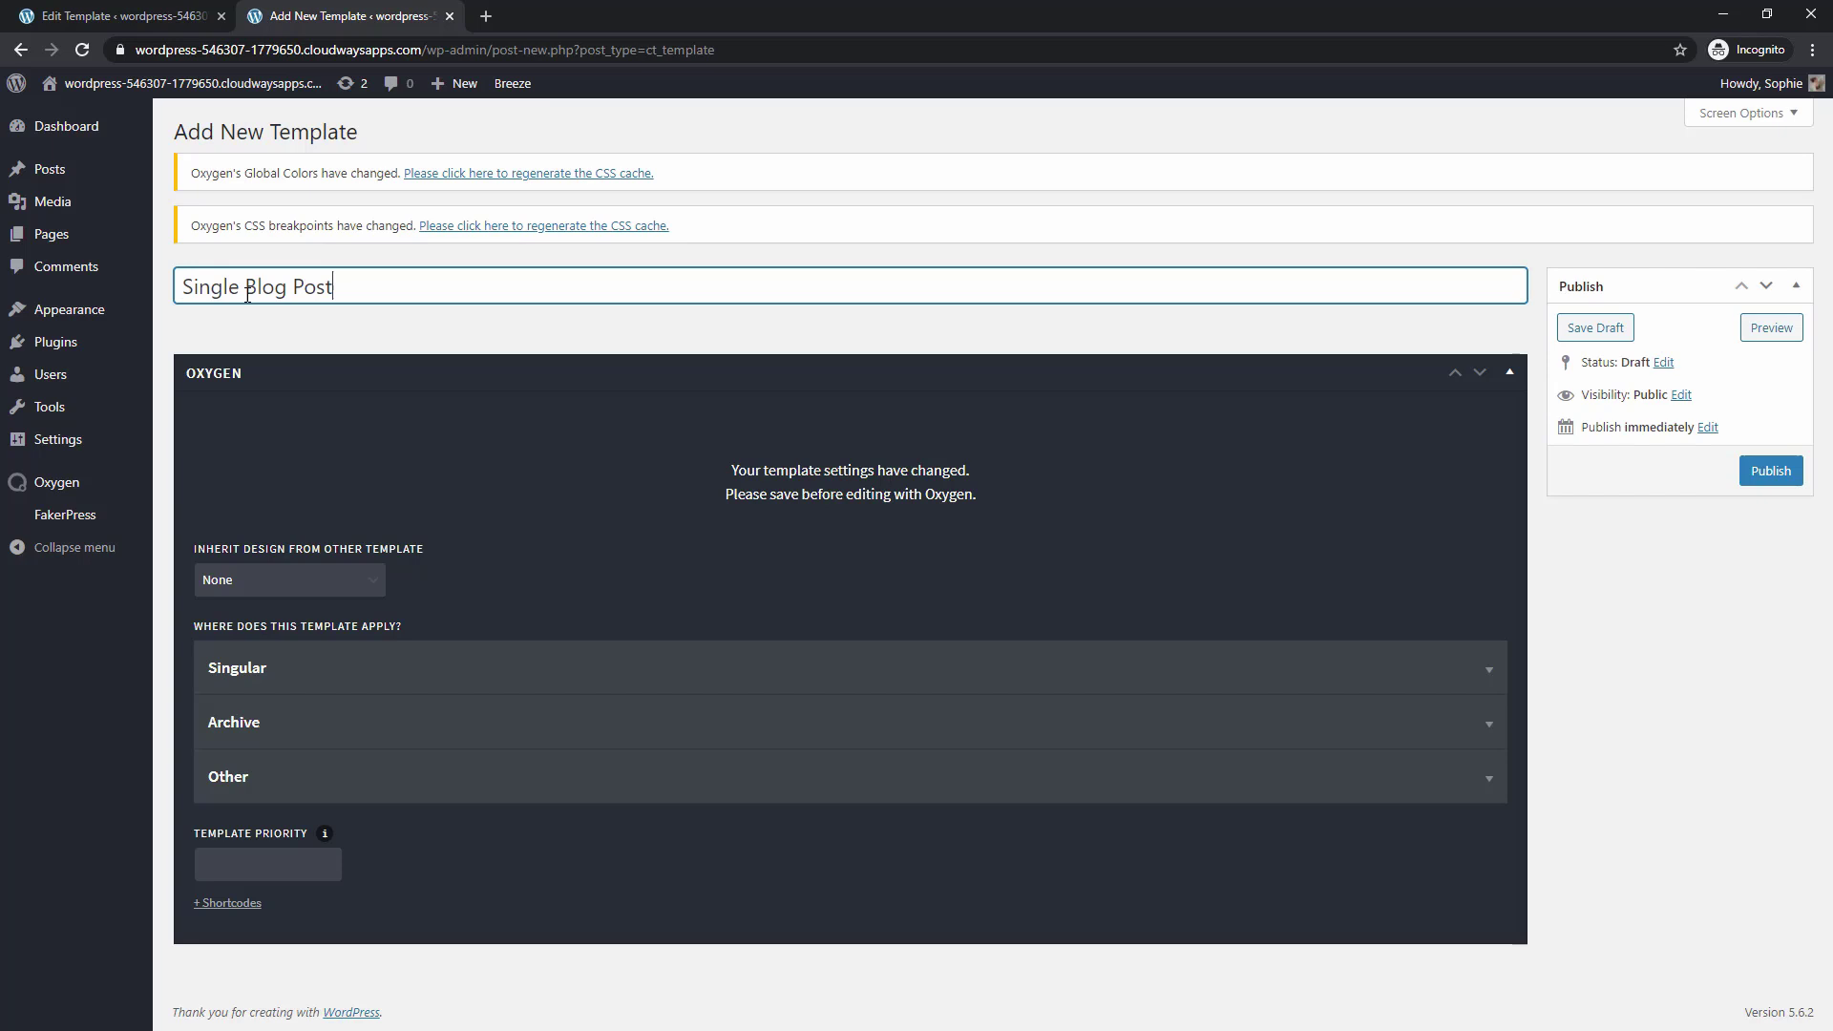
pyautogui.click(235, 584)
pyautogui.click(233, 622)
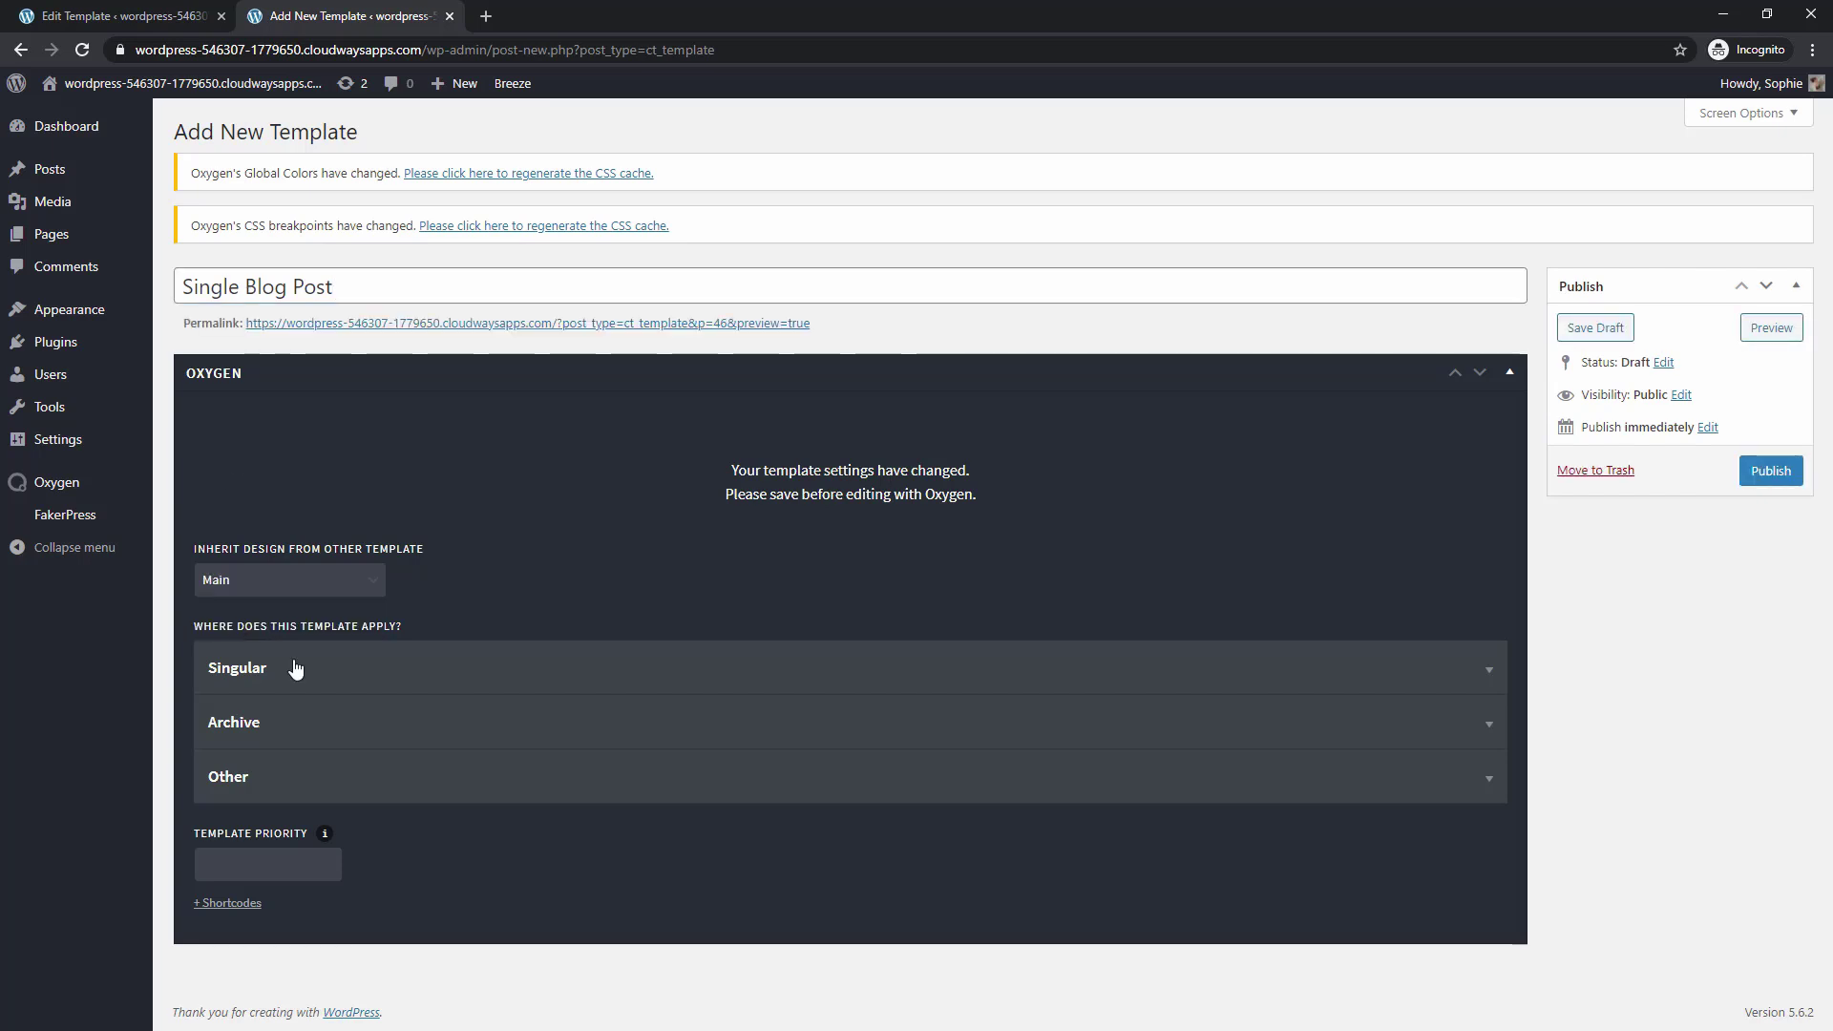
pyautogui.click(318, 680)
pyautogui.scroll(-3, 334, 592)
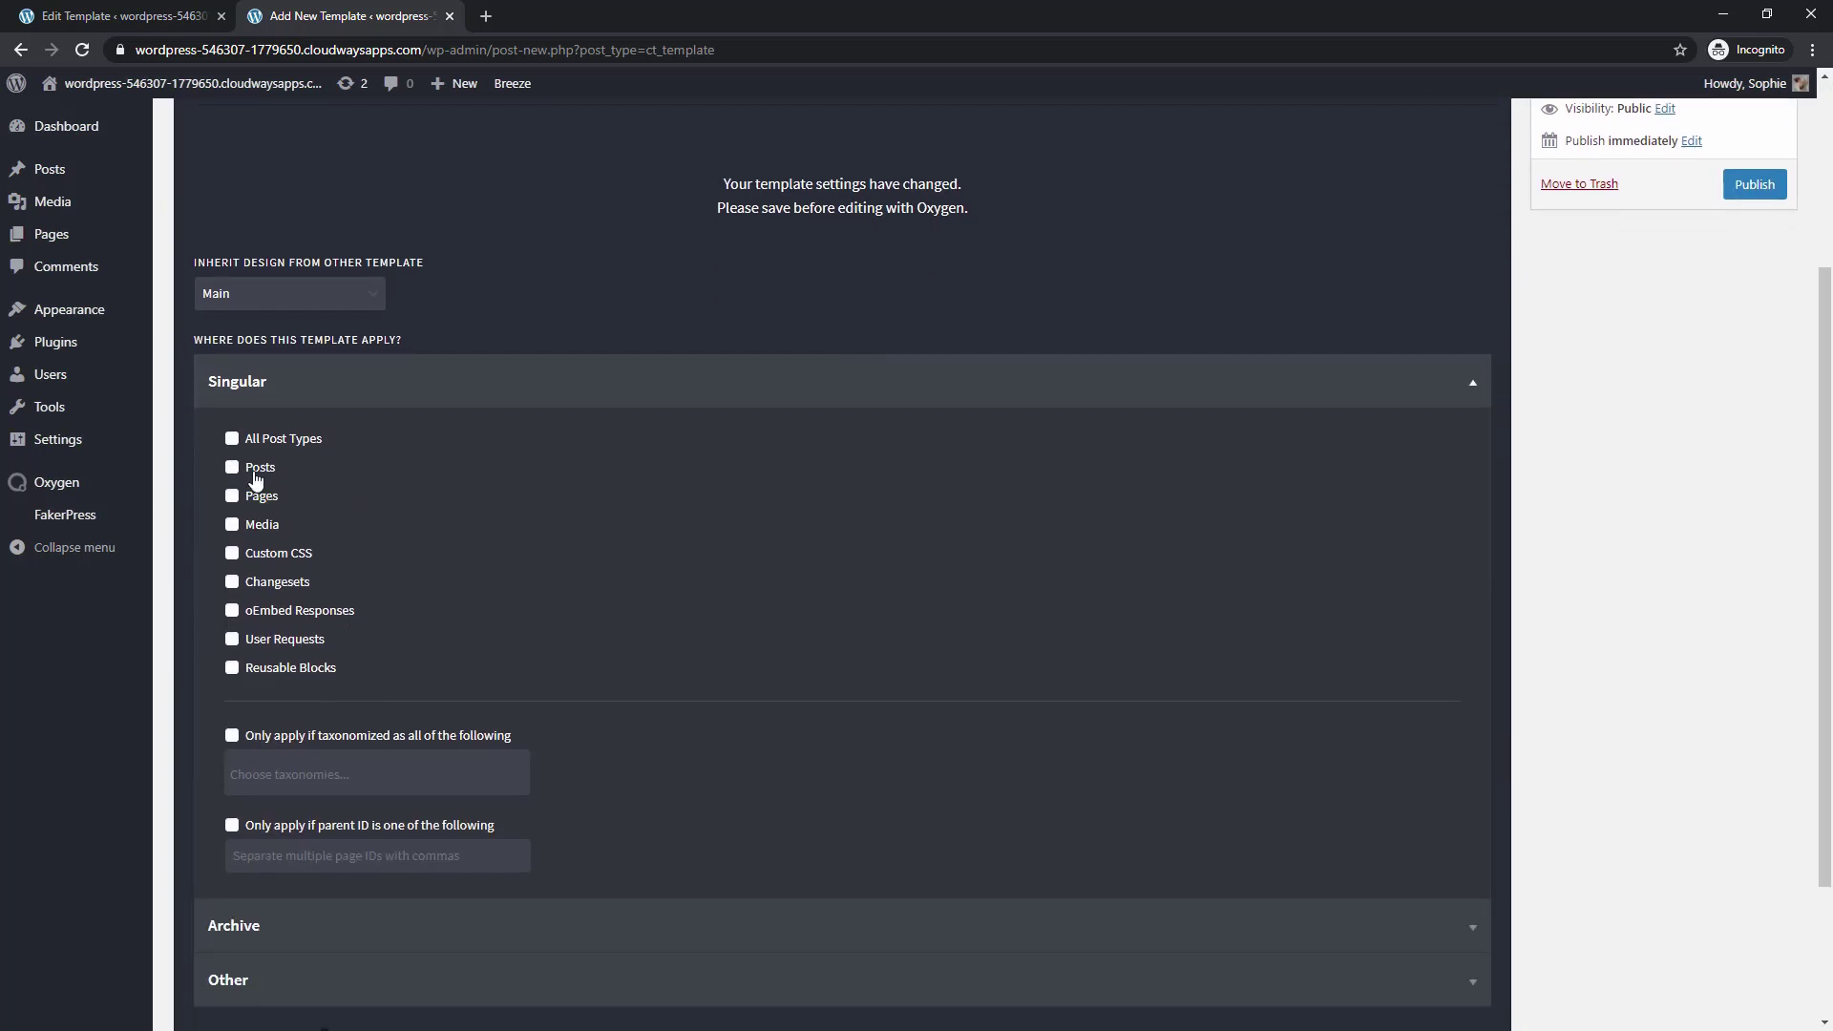
pyautogui.scroll(3, 1509, 410)
pyautogui.click(1753, 474)
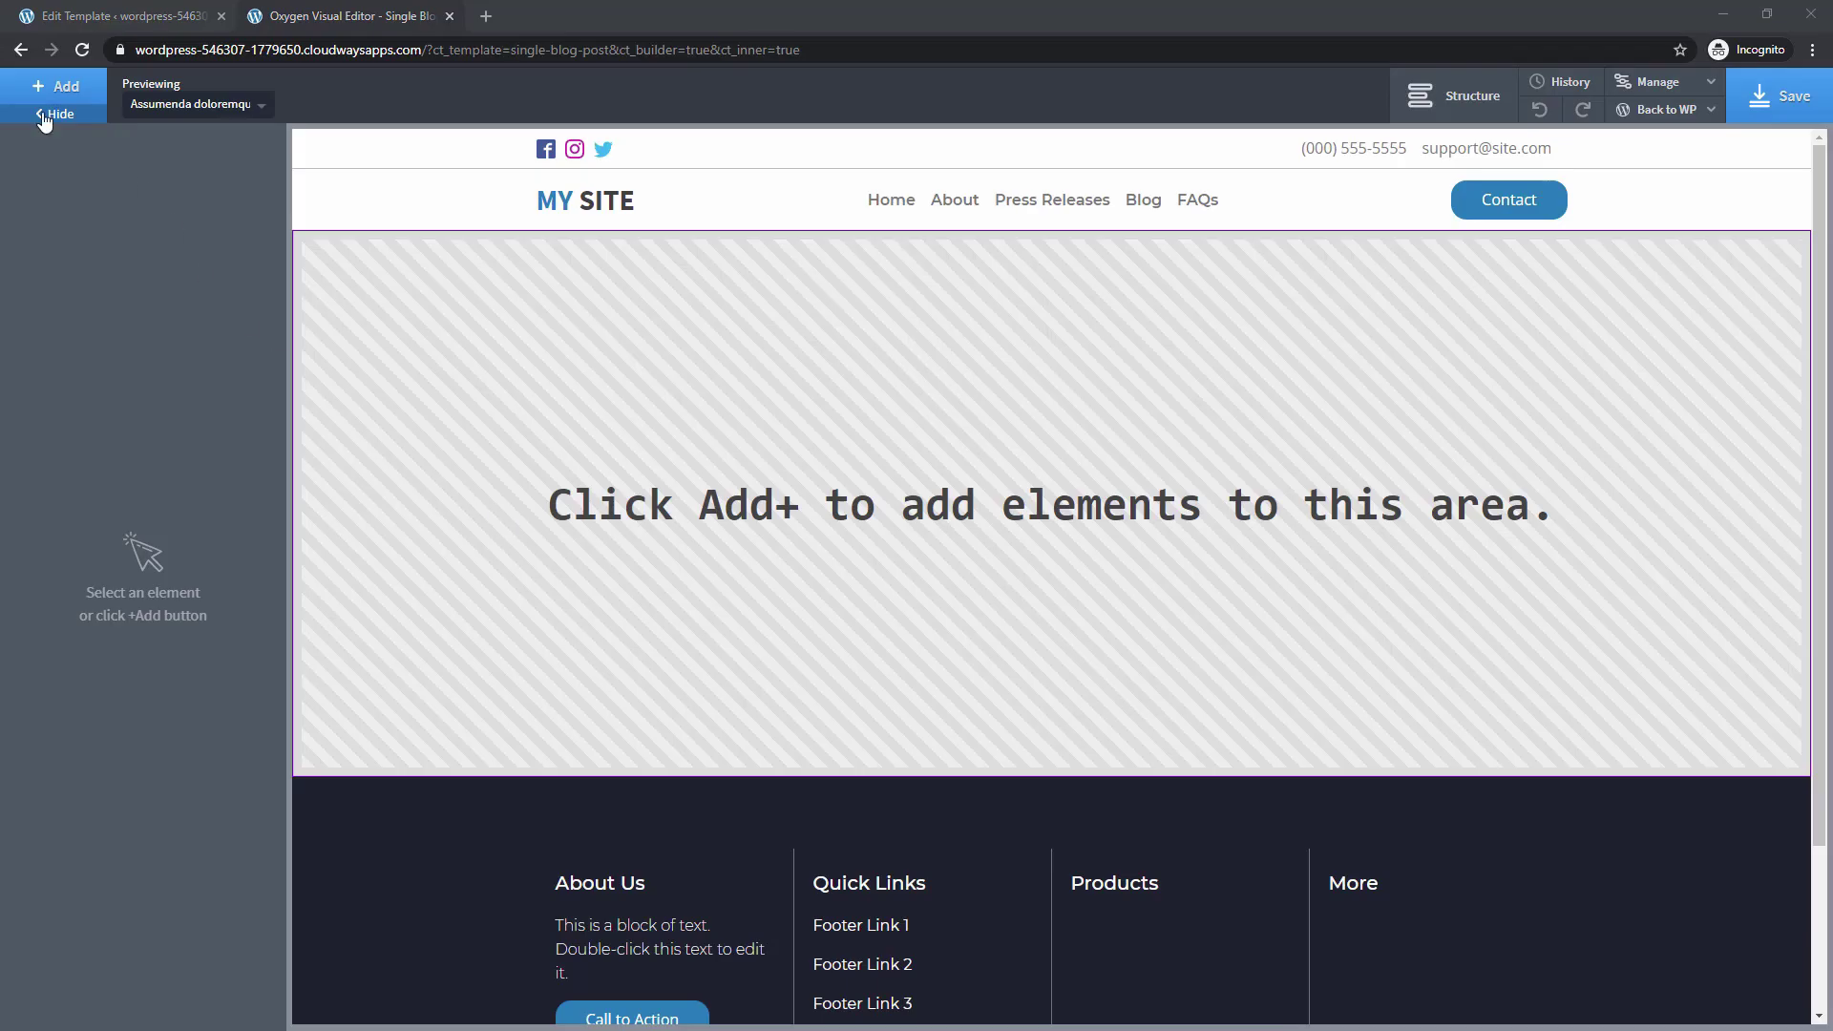
# Add a section whose background image is the post's featured image
pyautogui.click(49, 88)
pyautogui.click(75, 279)
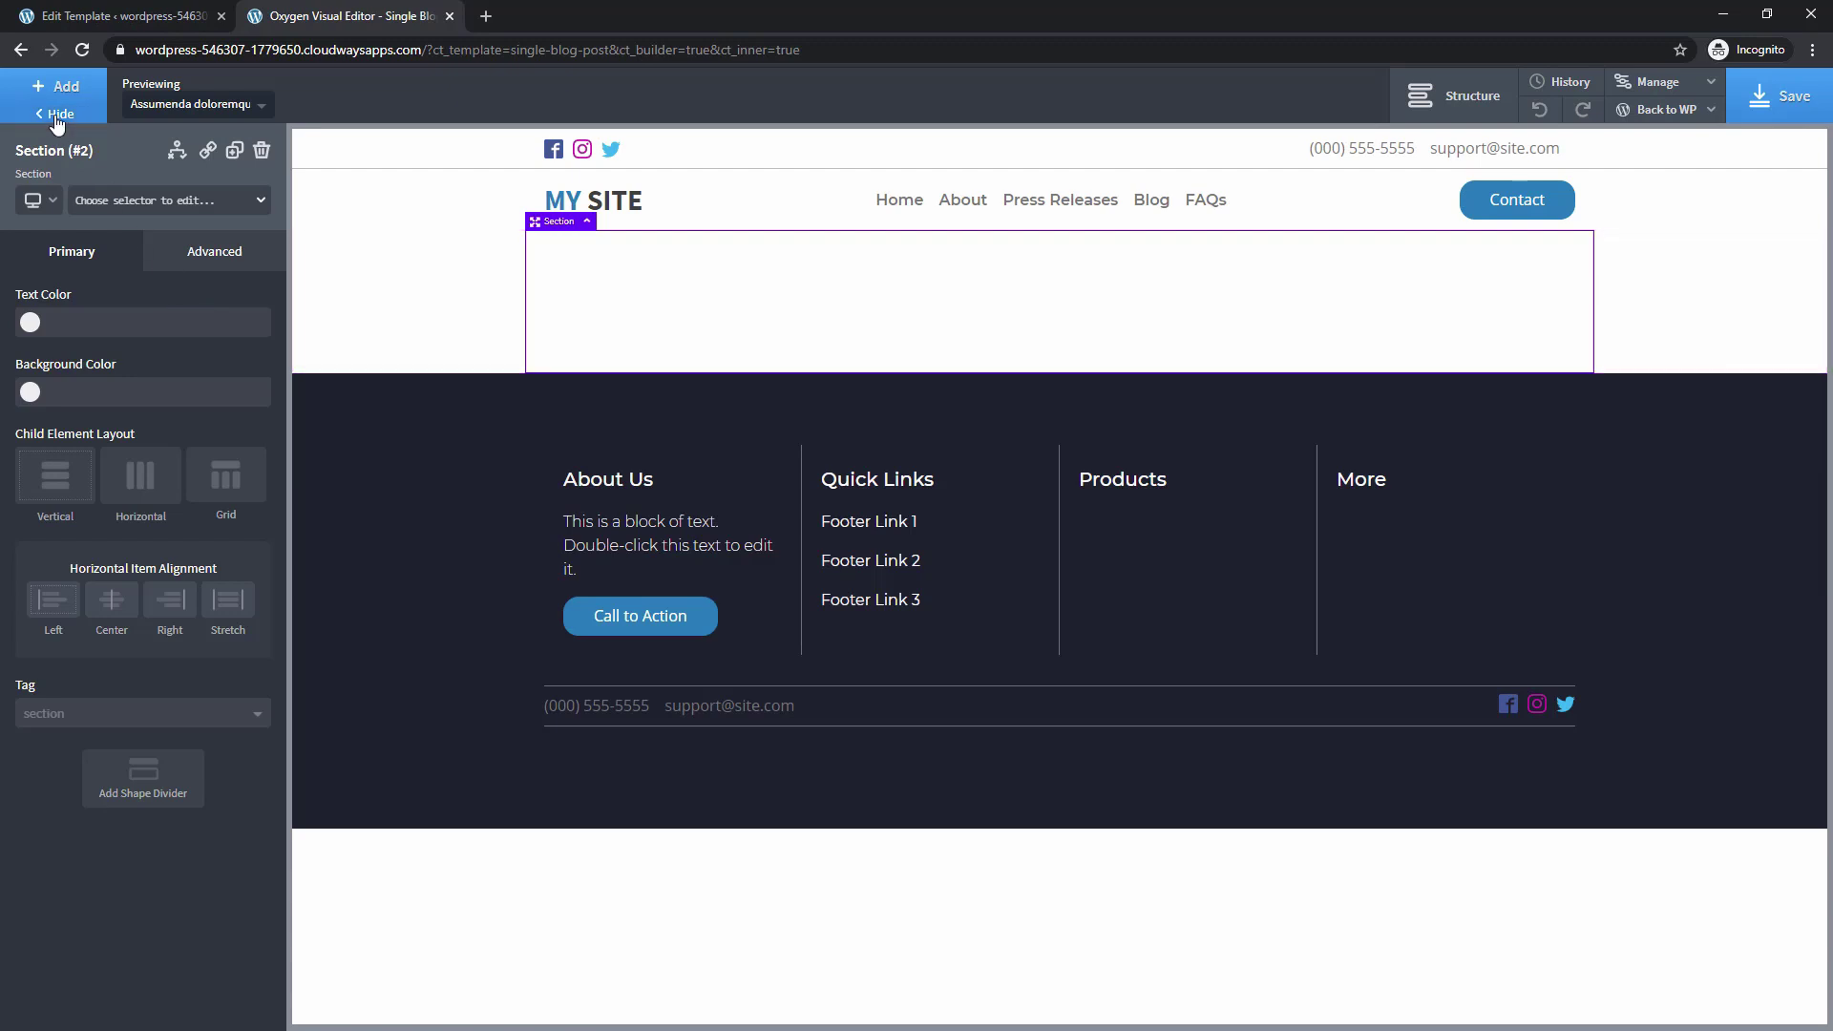
pyautogui.click(187, 253)
pyautogui.click(73, 307)
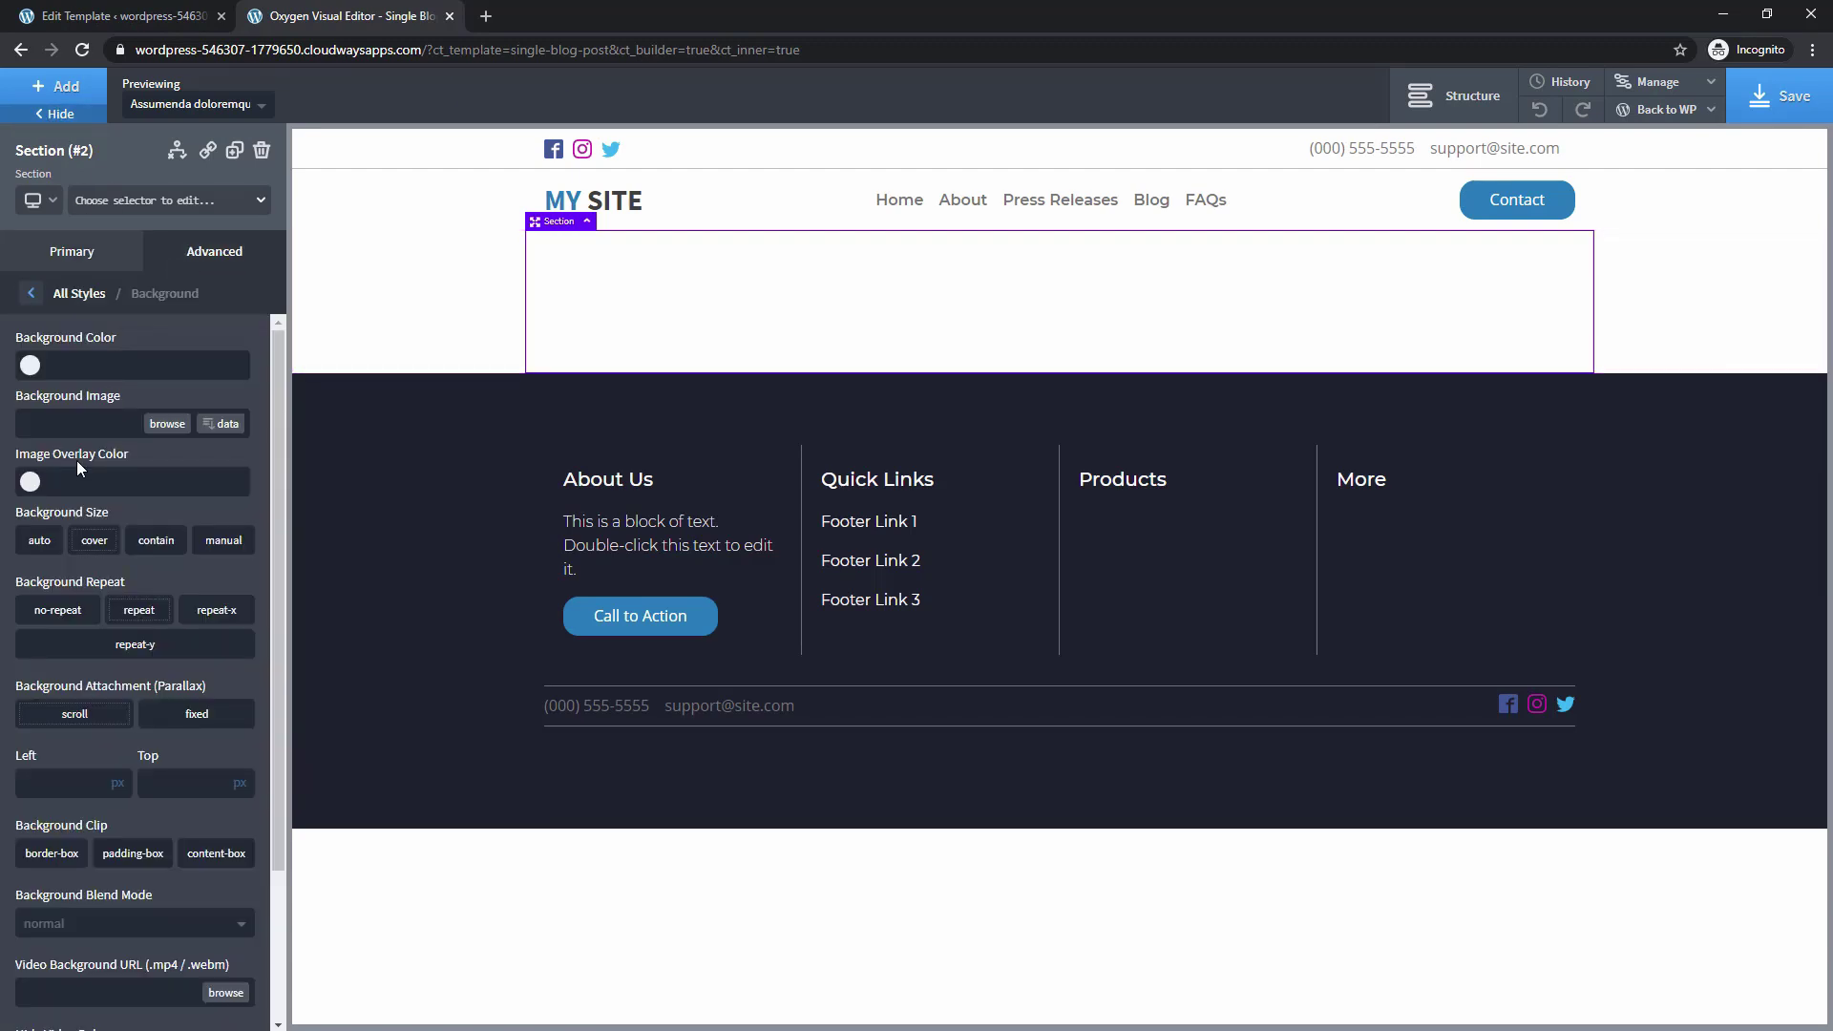
pyautogui.click(215, 429)
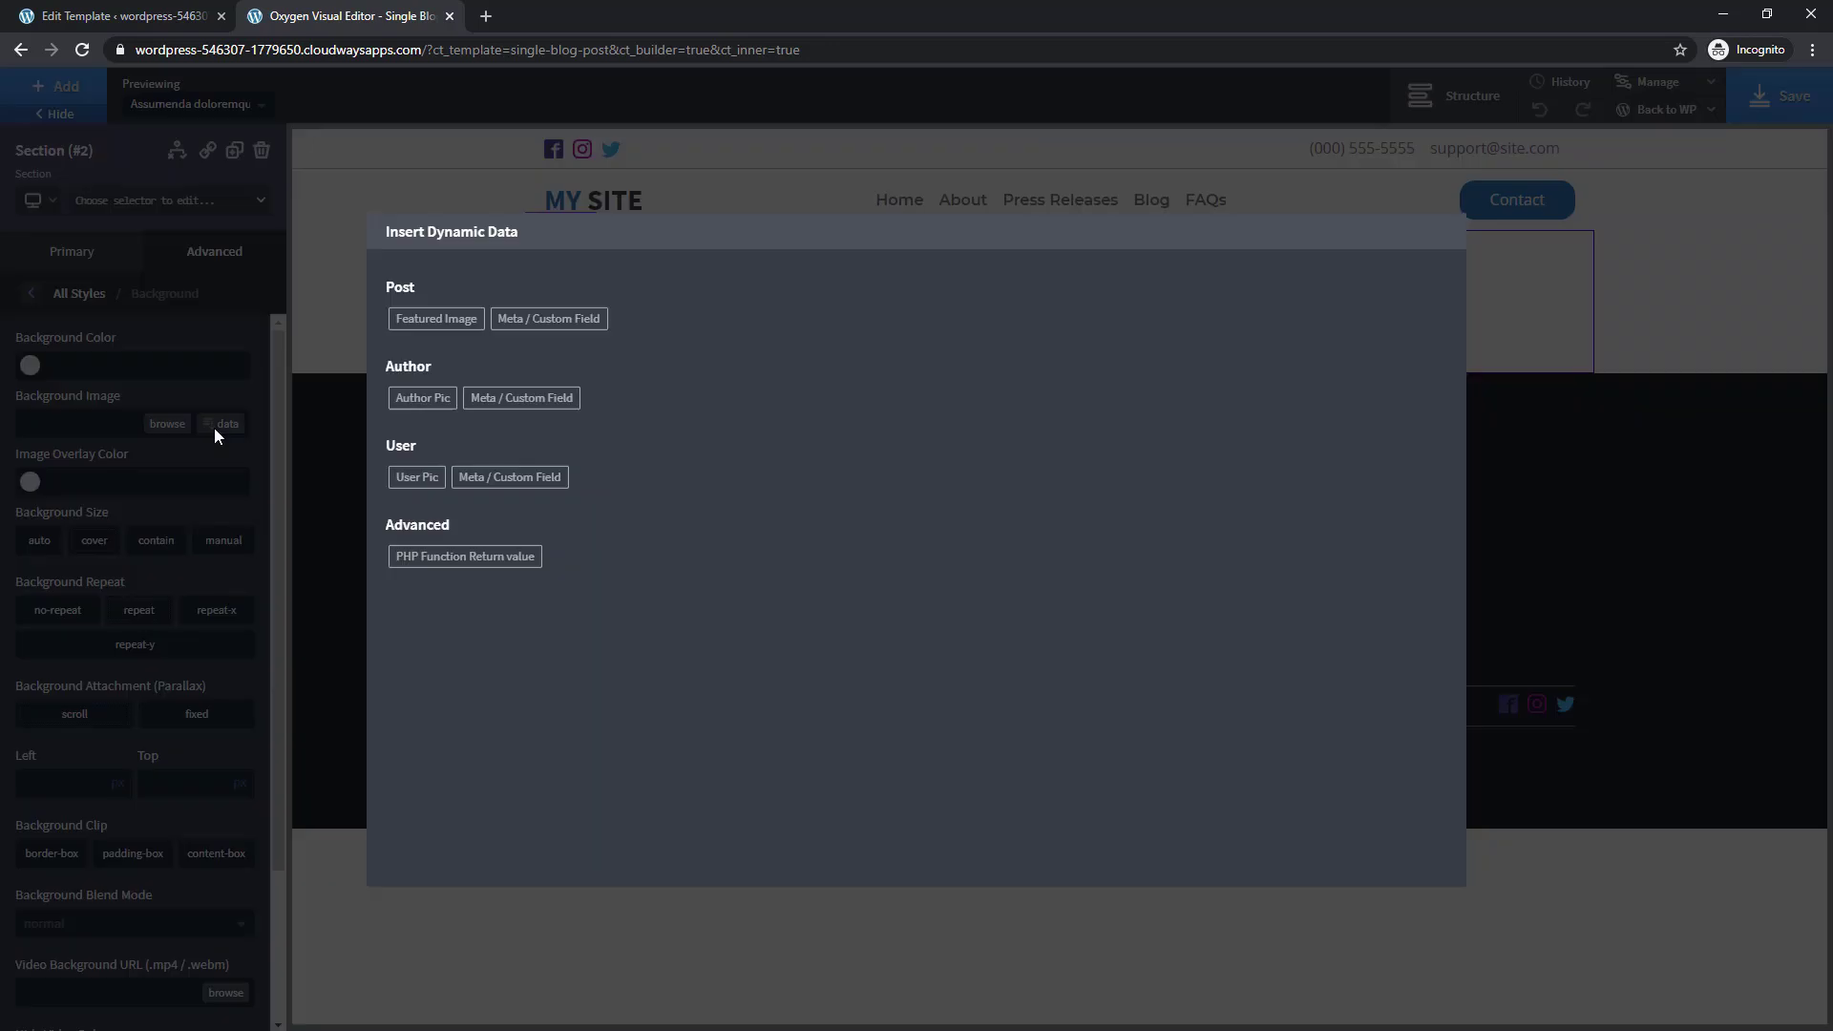
pyautogui.click(418, 322)
pyautogui.click(425, 586)
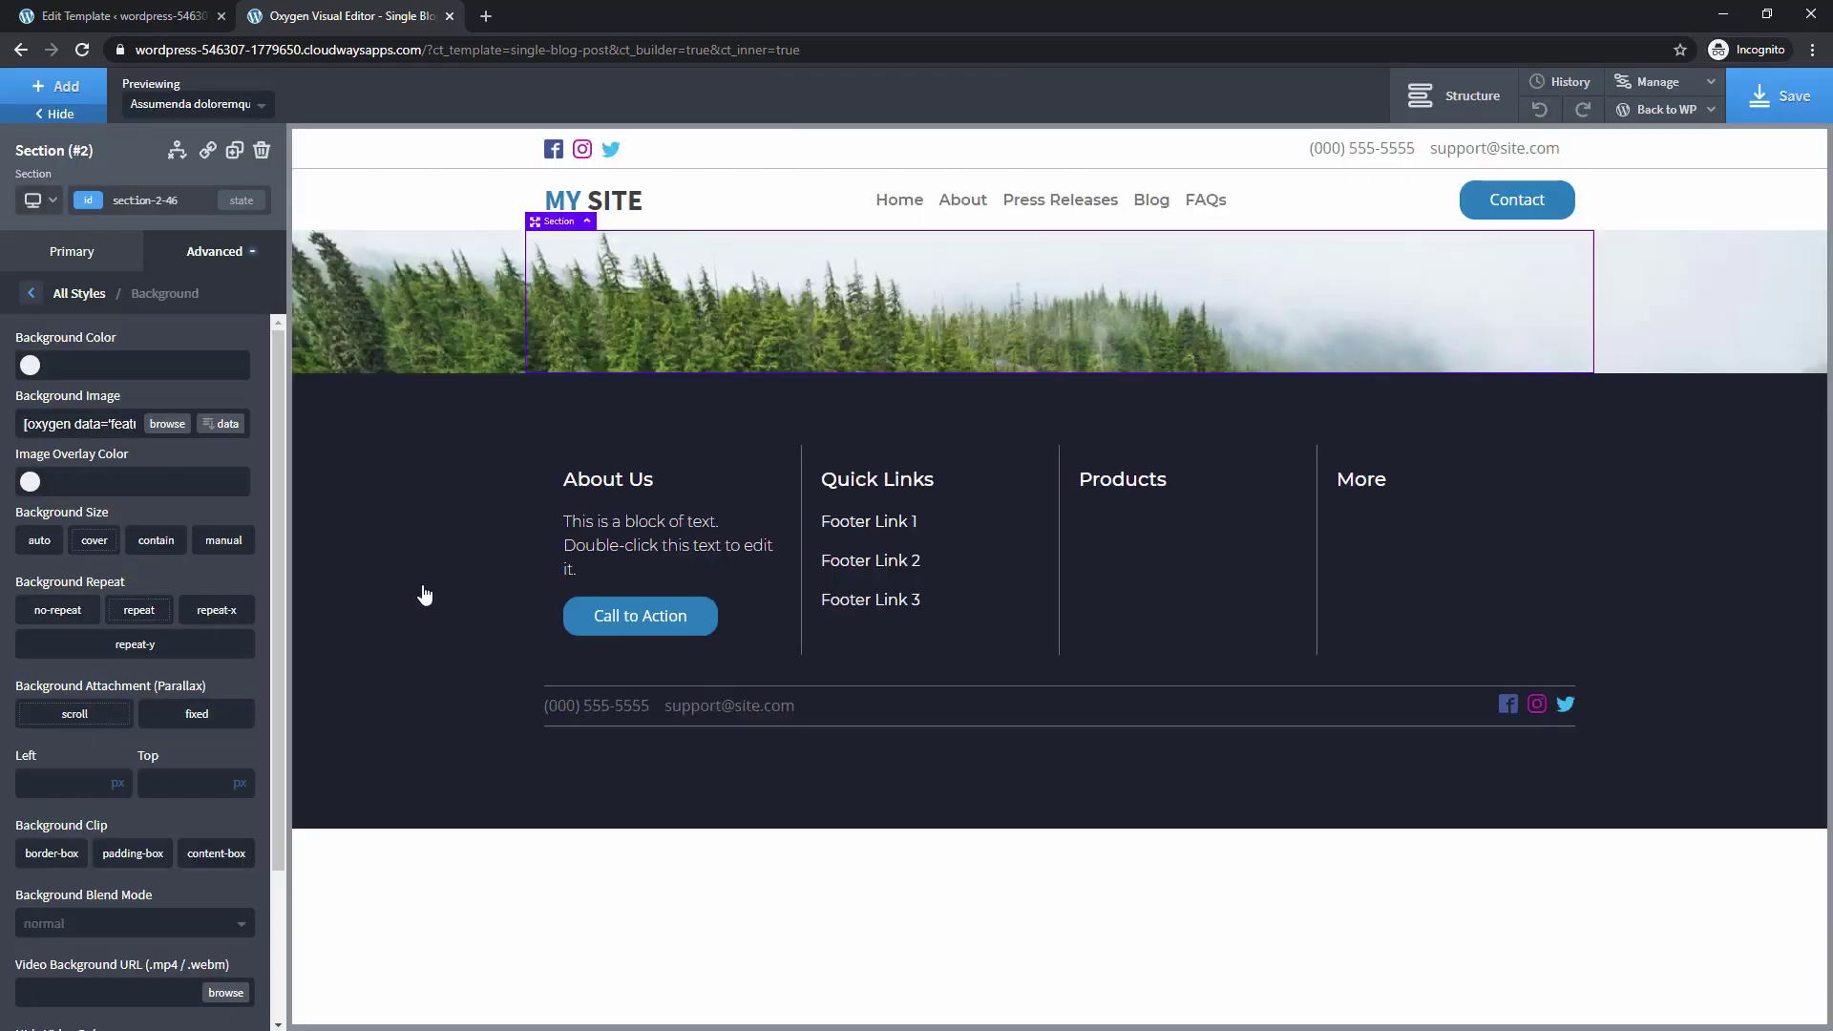
# Set the background to cover, no-repeat, positioned at 50% left and top
pyautogui.click(91, 540)
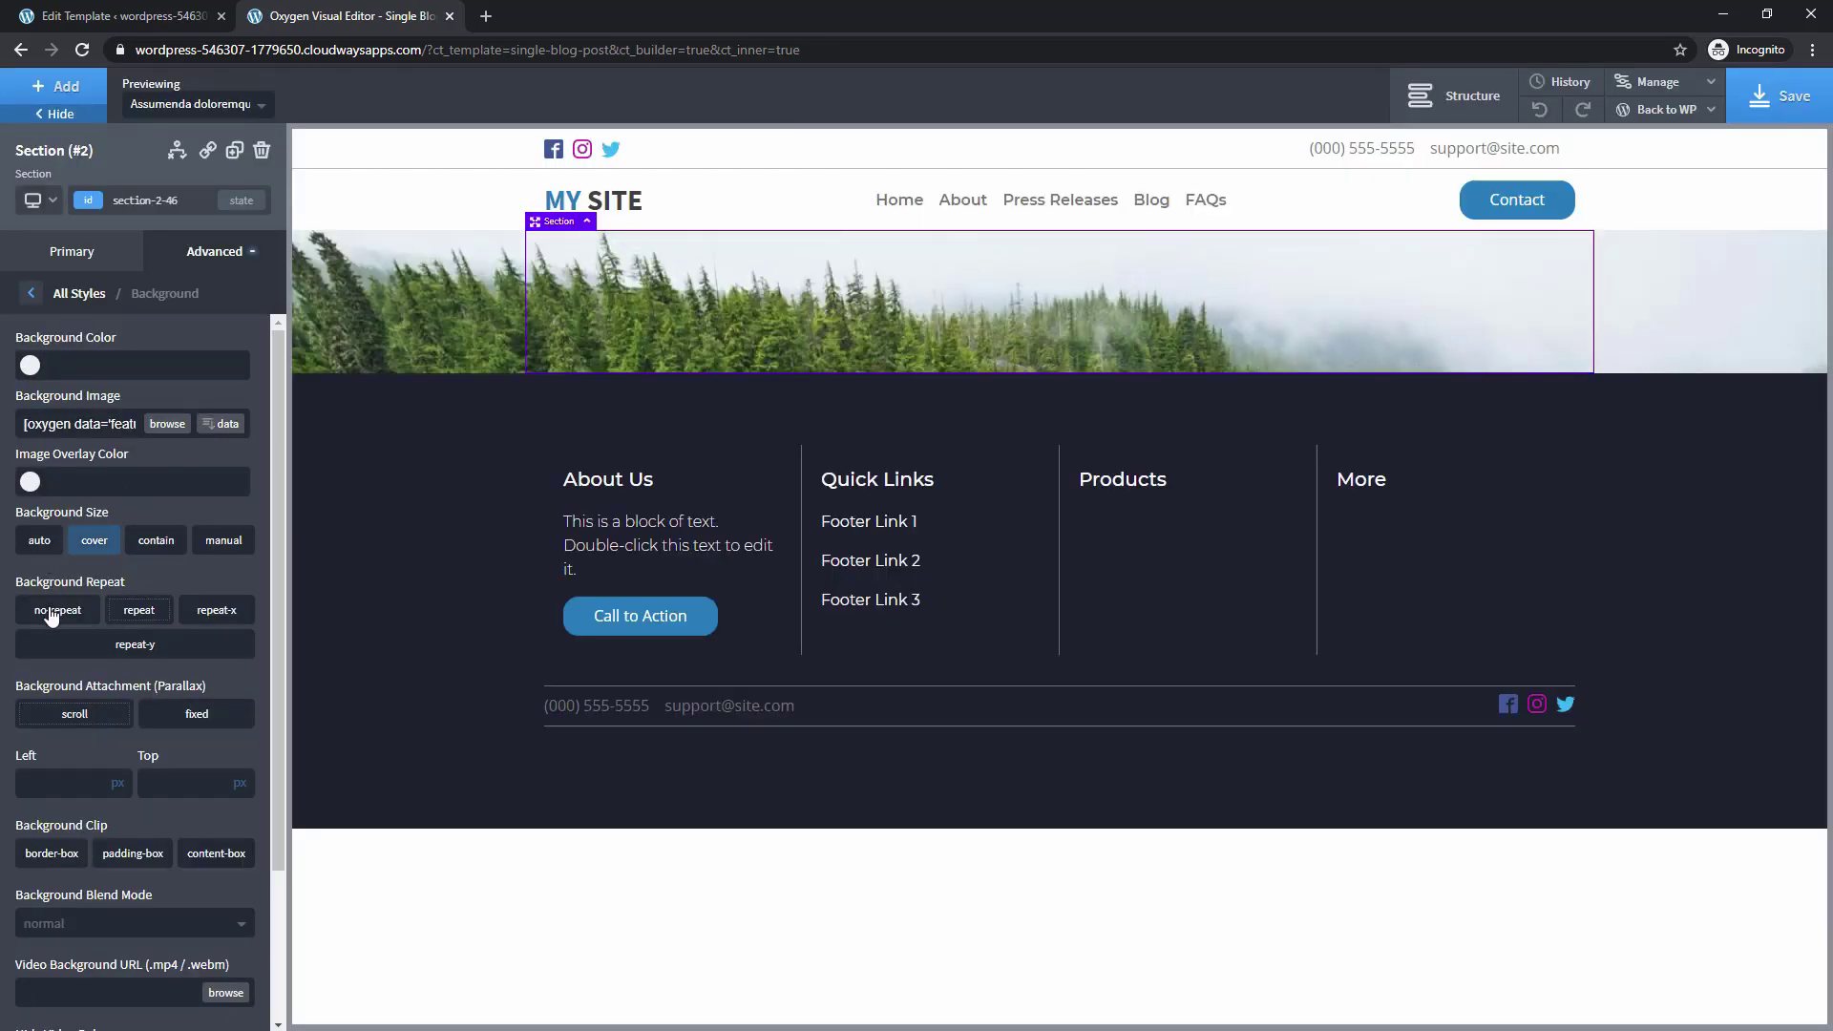
pyautogui.click(58, 610)
pyautogui.click(117, 783)
pyautogui.click(126, 786)
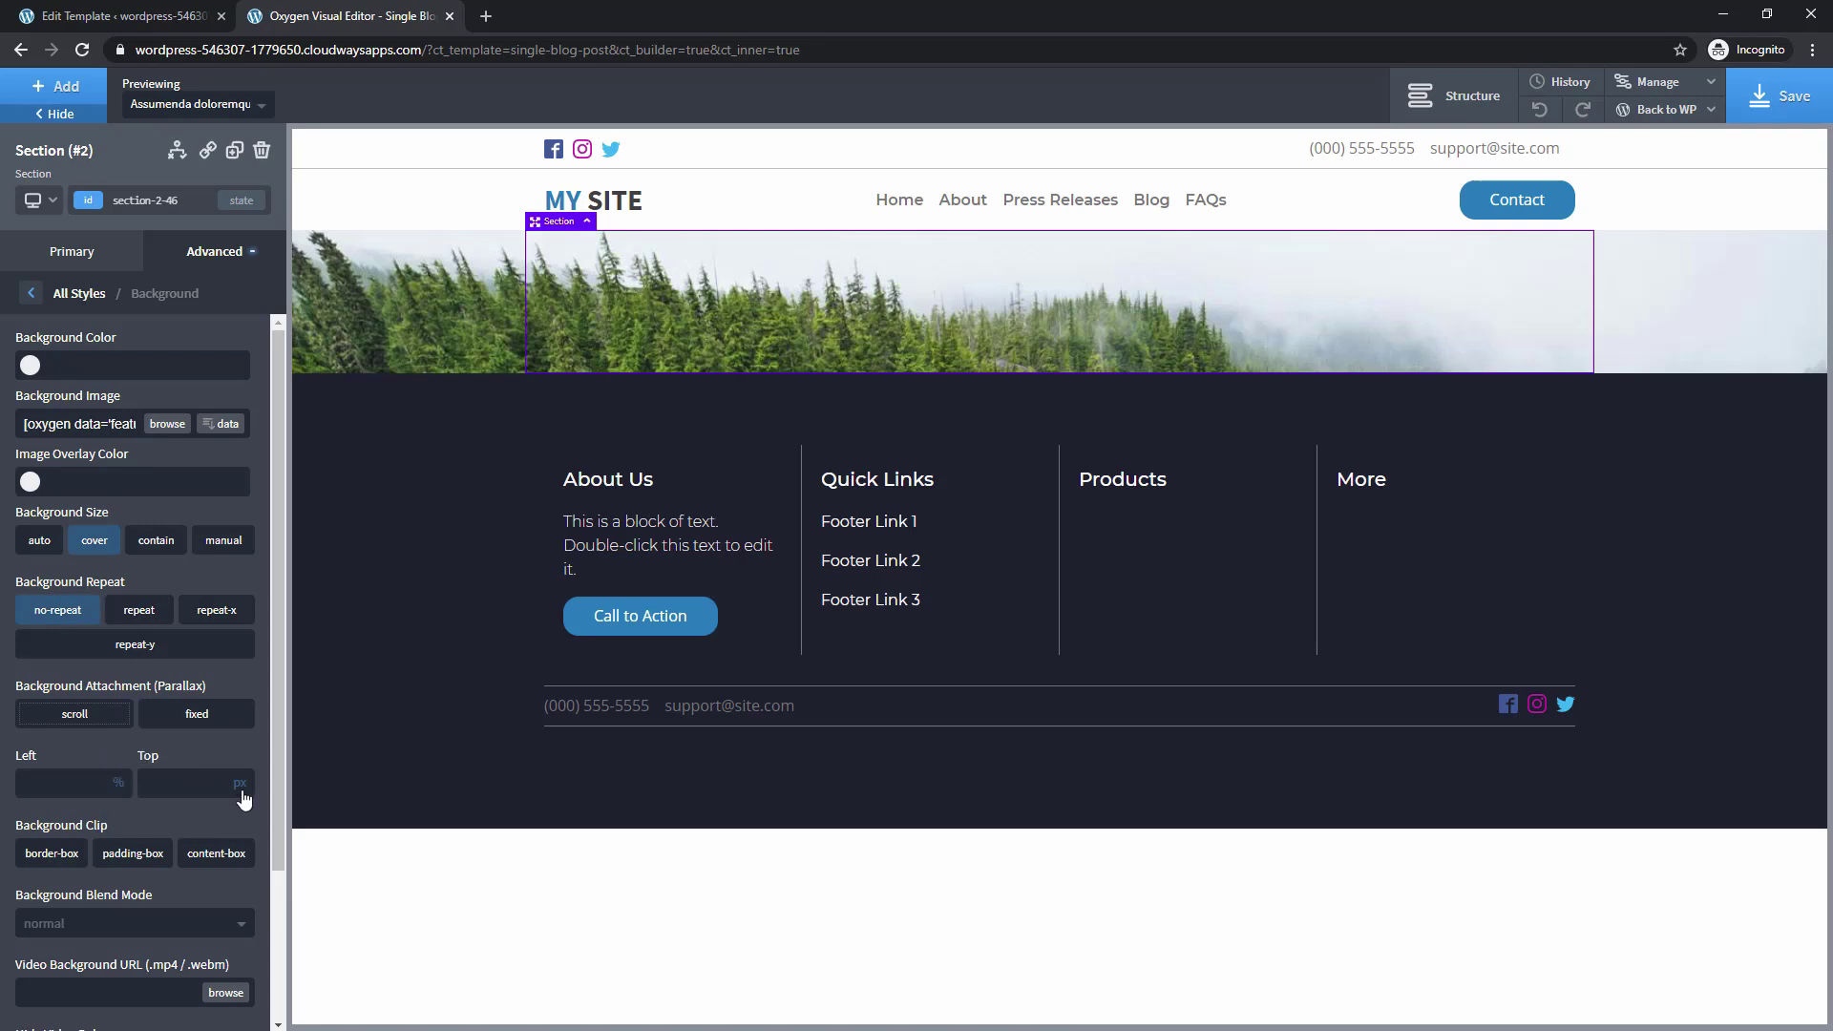
pyautogui.click(239, 783)
pyautogui.click(244, 786)
pyautogui.click(57, 781)
pyautogui.write('50')
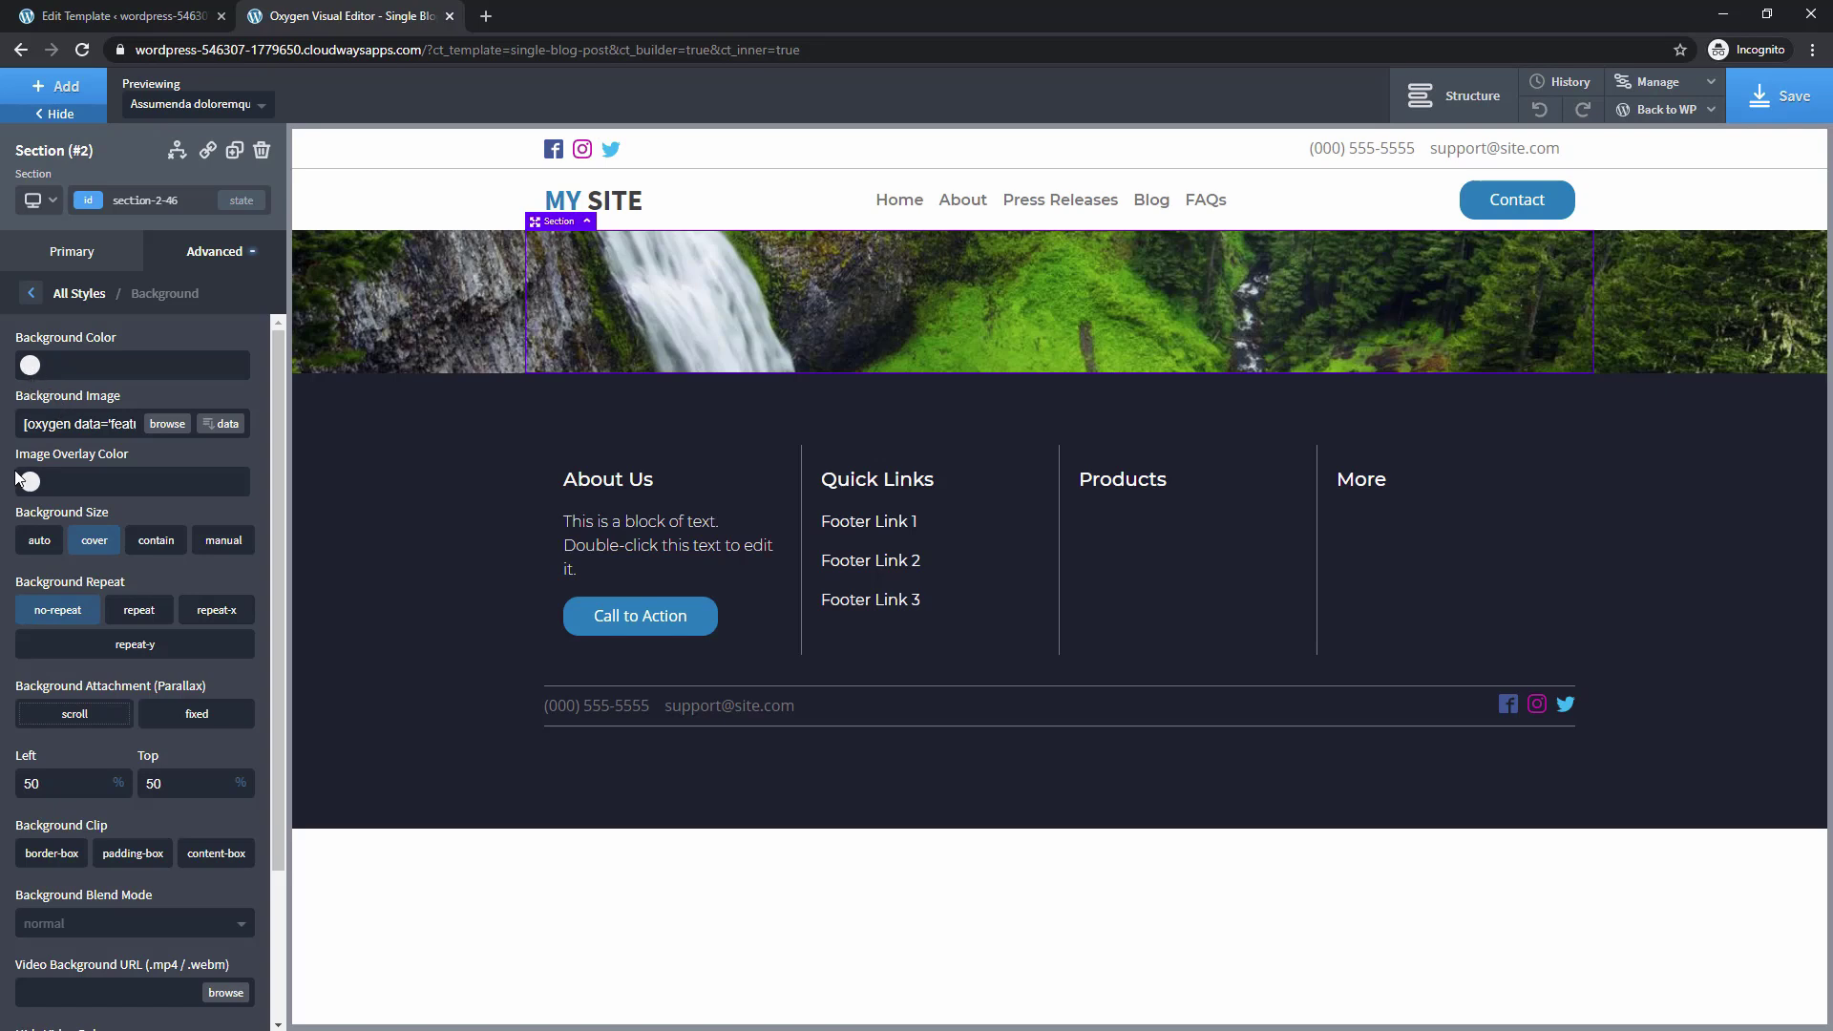
# Overlay the image with Off Black at about 50% transparency
pyautogui.click(29, 482)
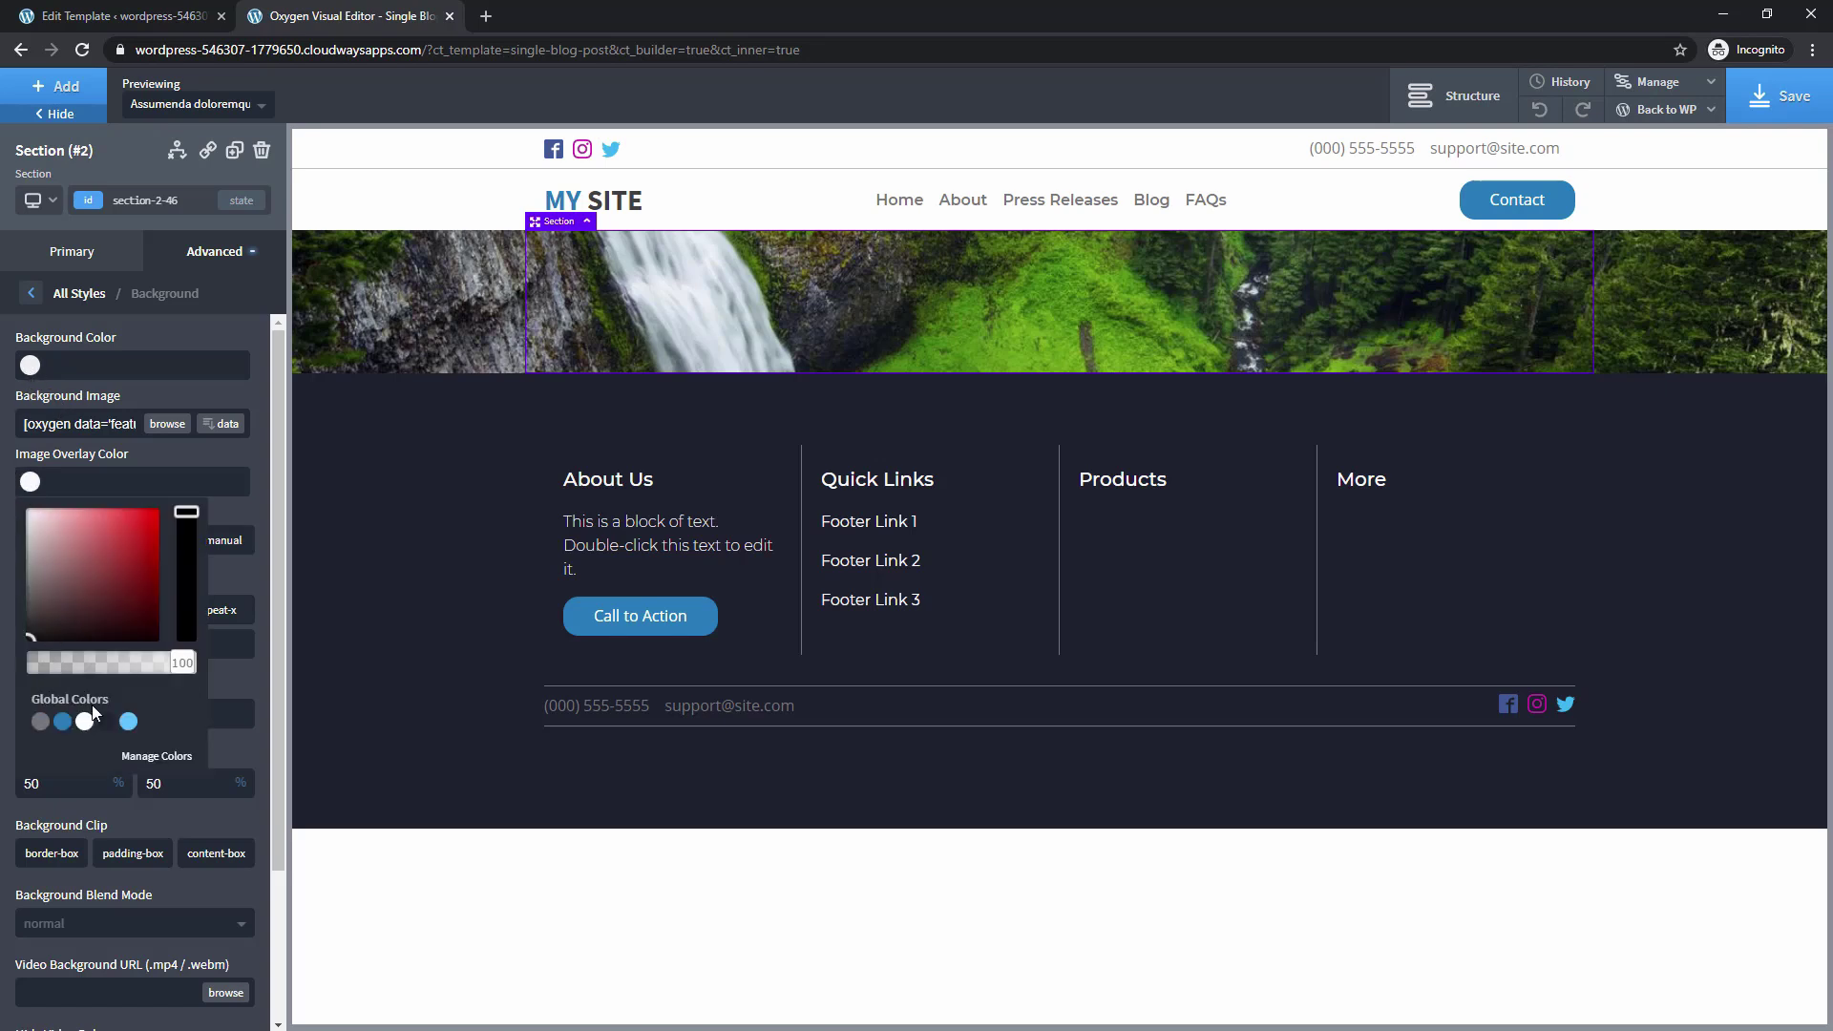
pyautogui.click(106, 722)
pyautogui.click(30, 485)
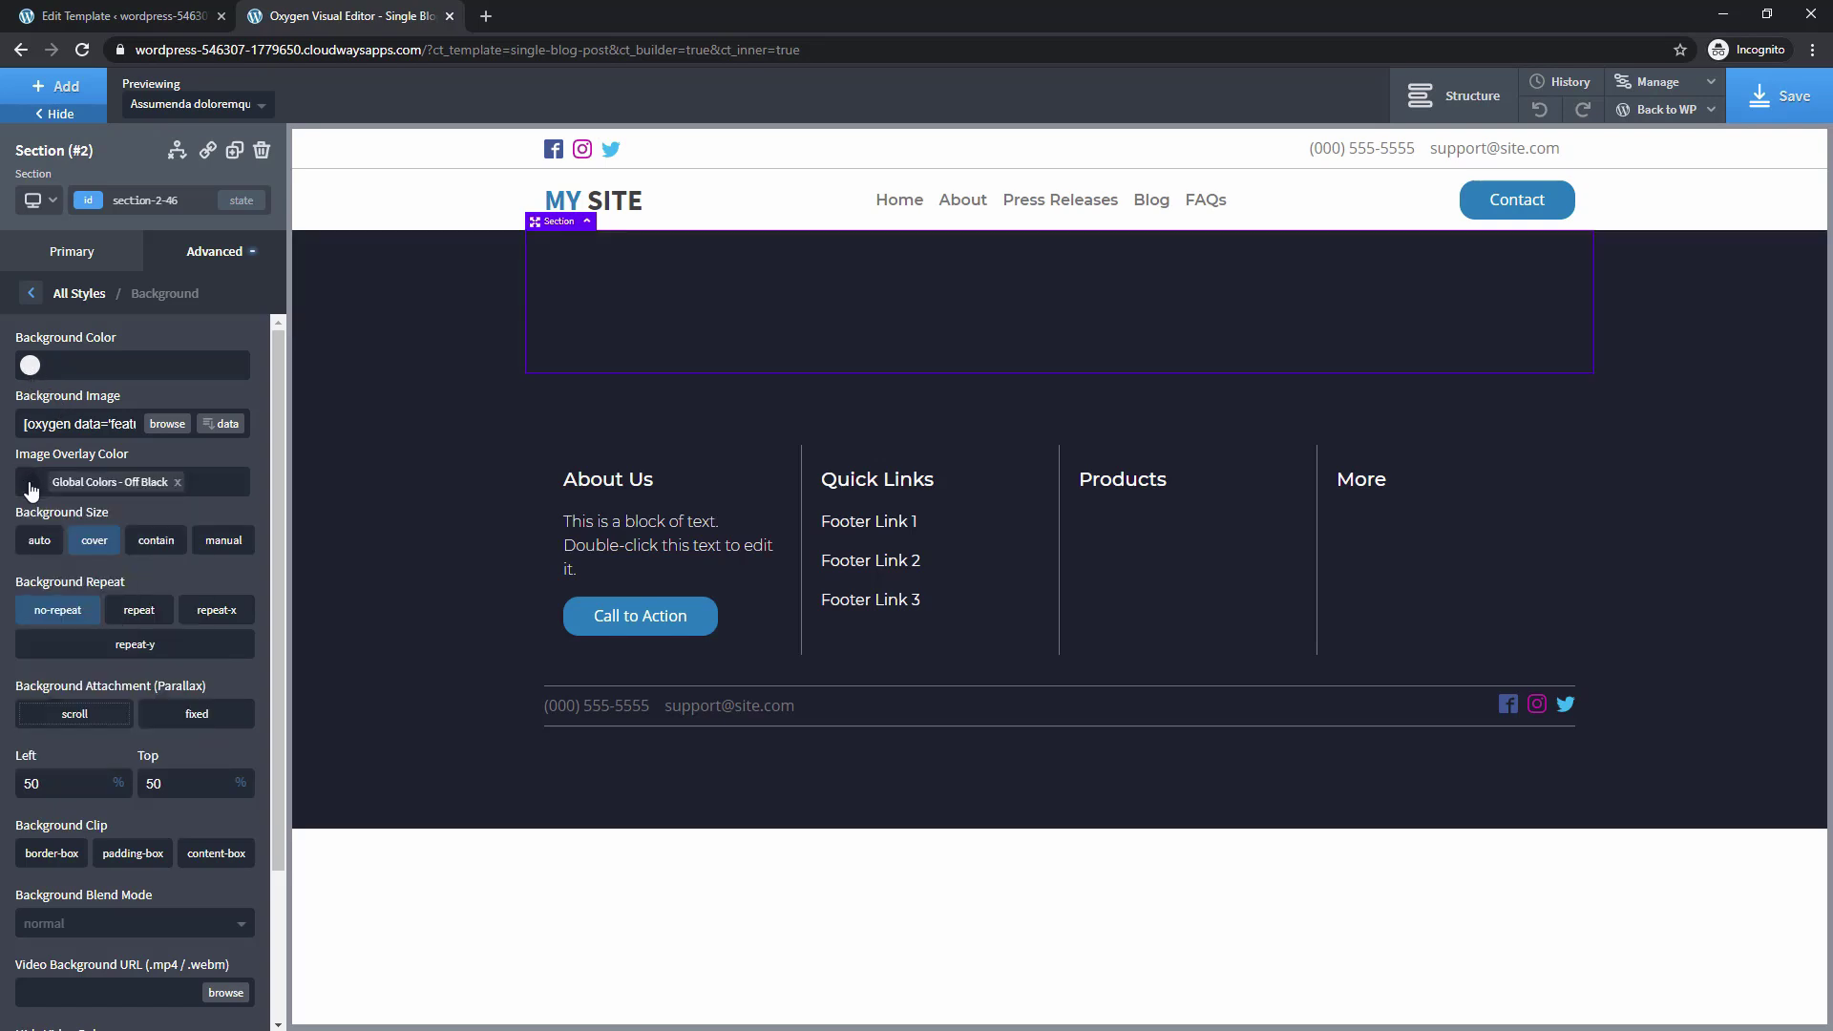
pyautogui.click(30, 485)
pyautogui.moveTo(180, 666); pyautogui.dragTo(111, 677)
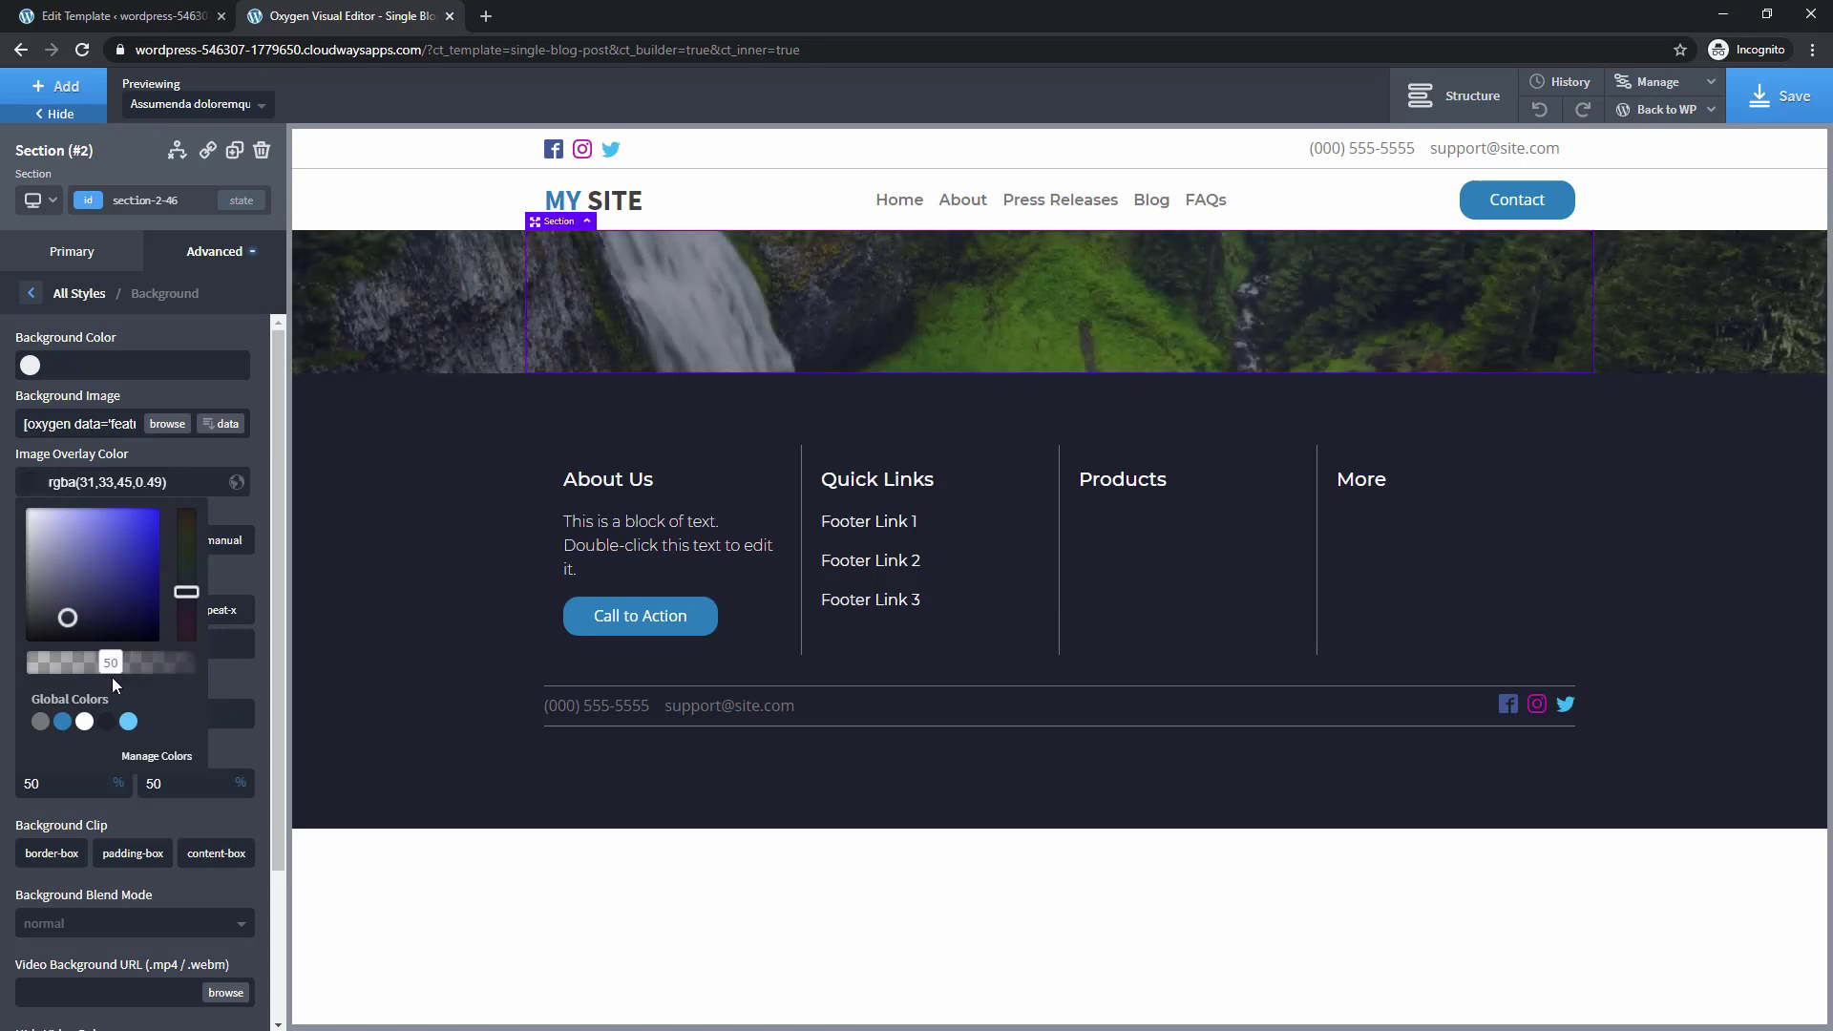
pyautogui.click(55, 86)
# Add a heading in the section that displays the post title
pyautogui.click(76, 420)
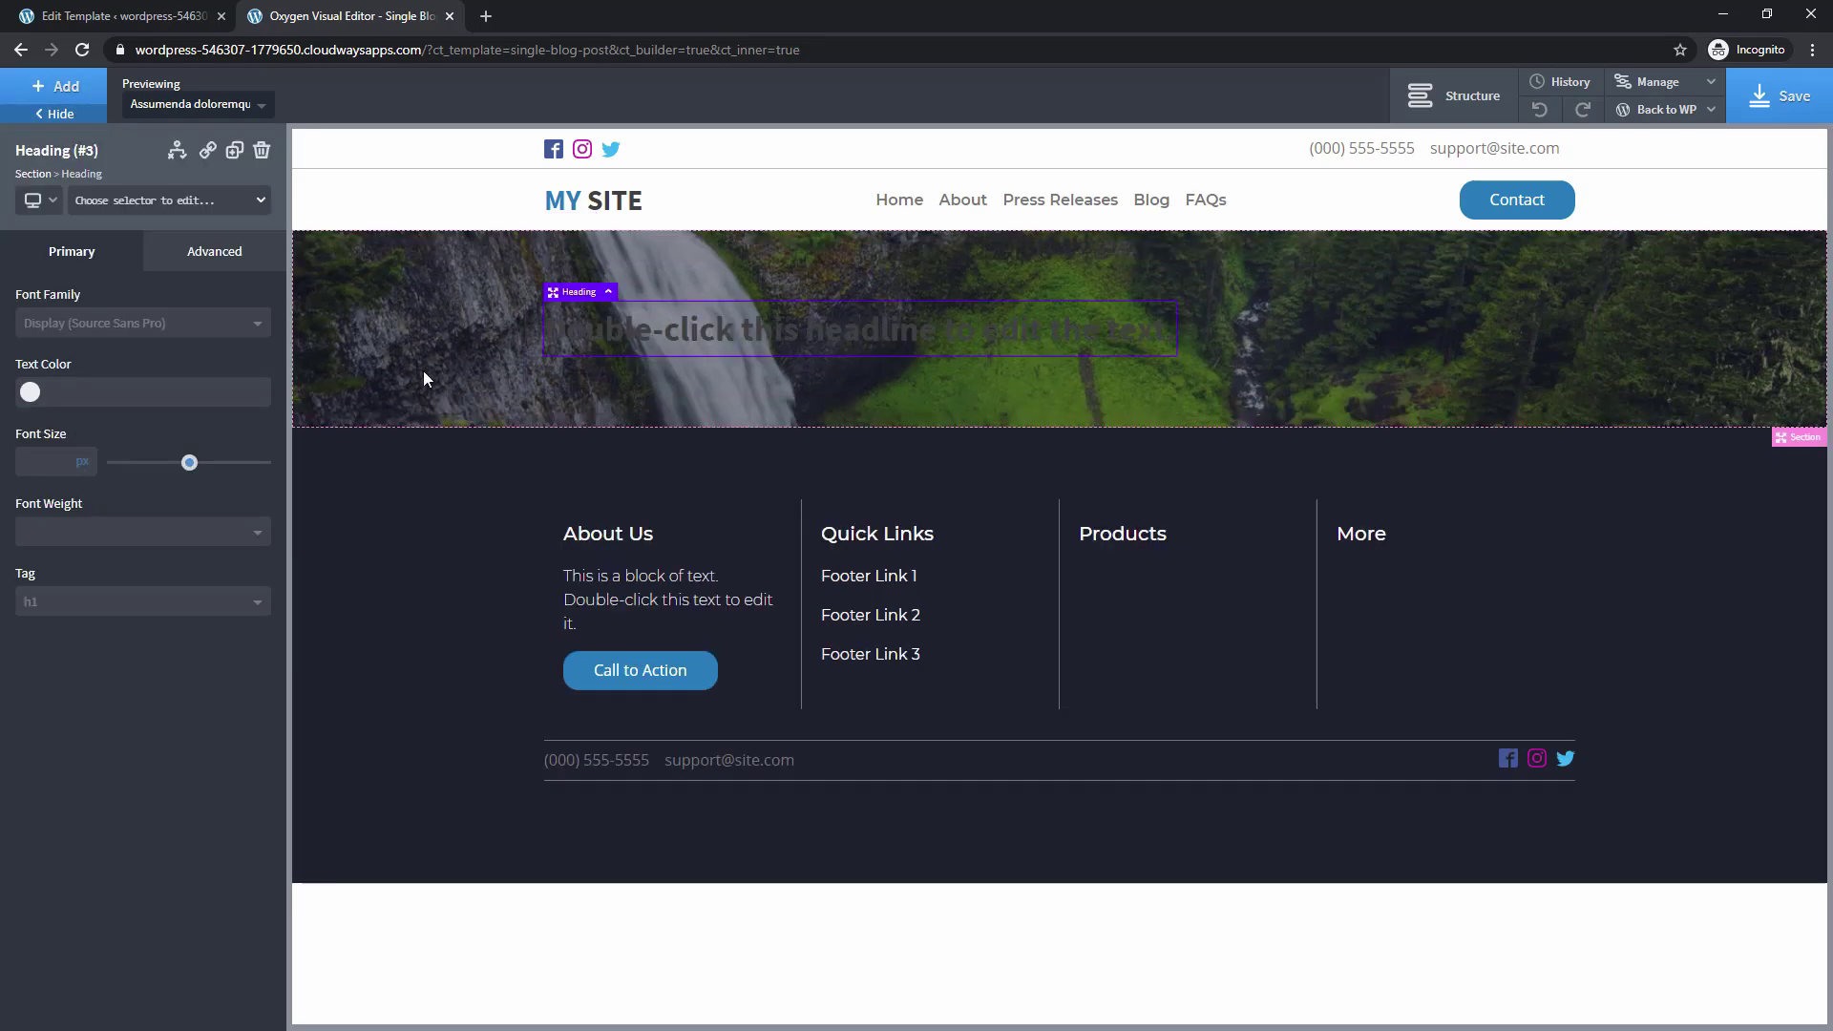
pyautogui.doubleClick(617, 335)
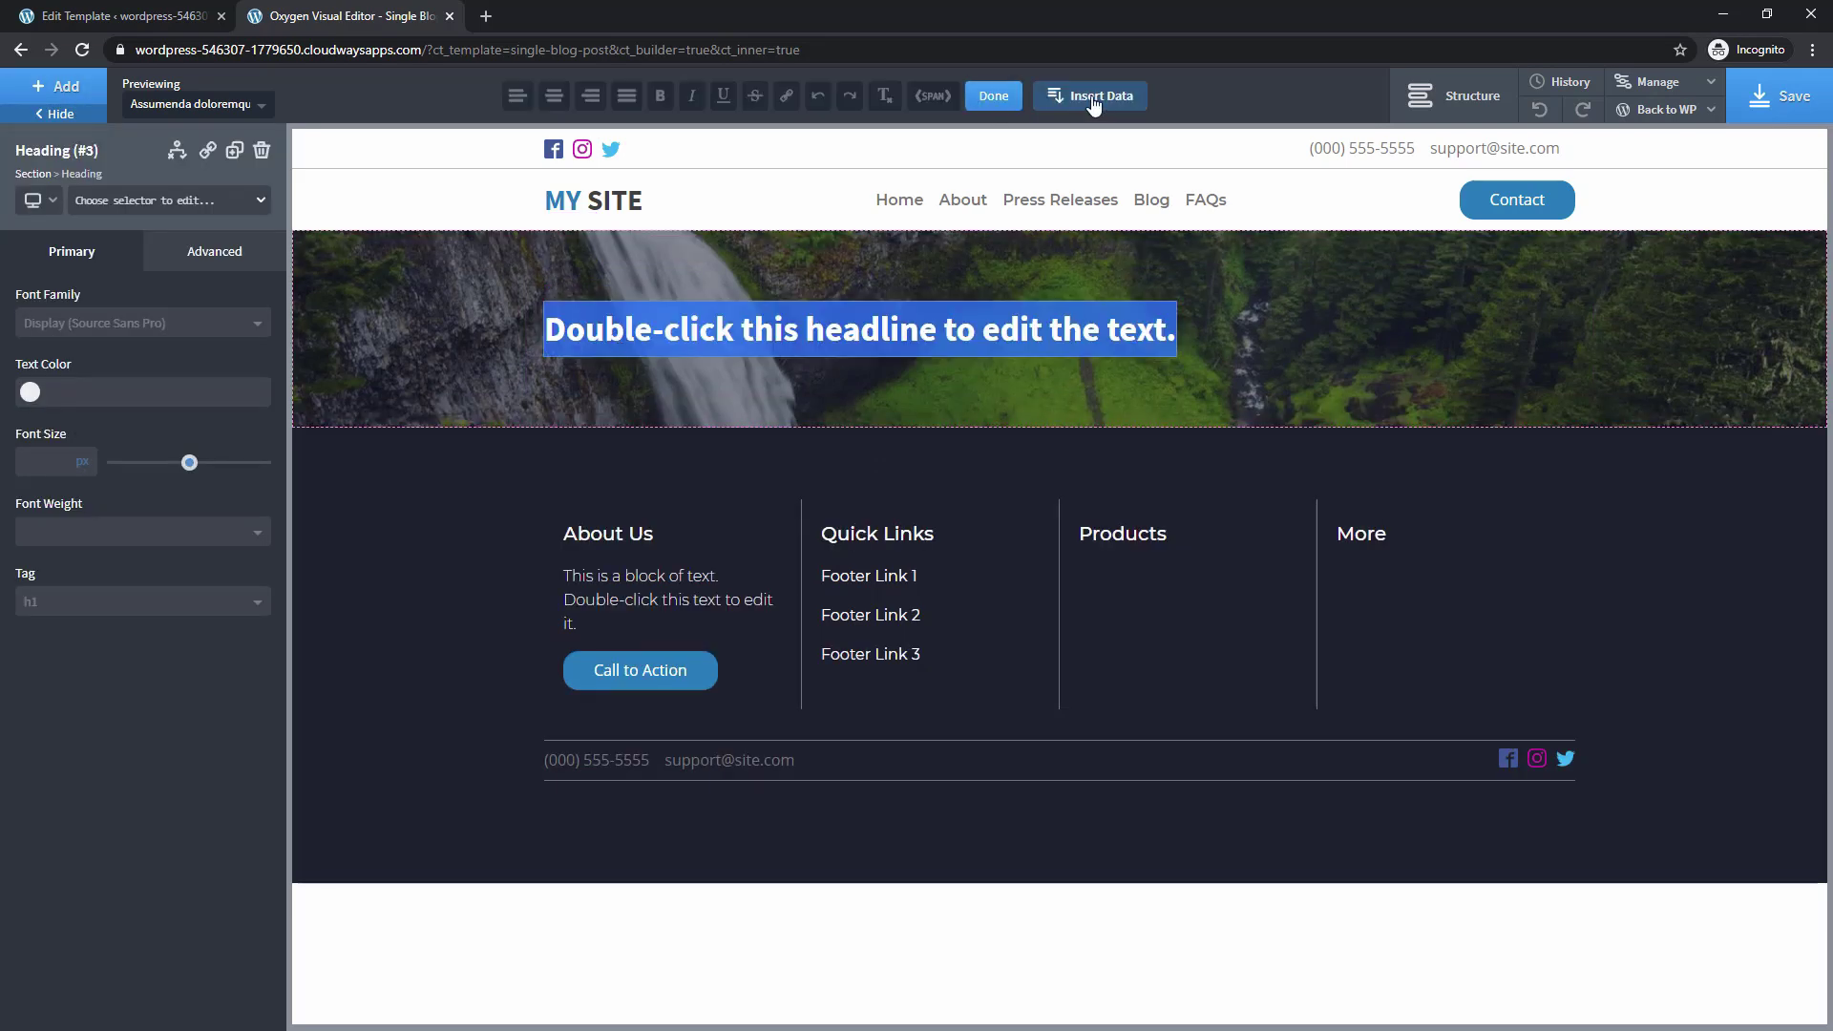
pyautogui.click(1094, 100)
pyautogui.click(408, 317)
pyautogui.click(417, 399)
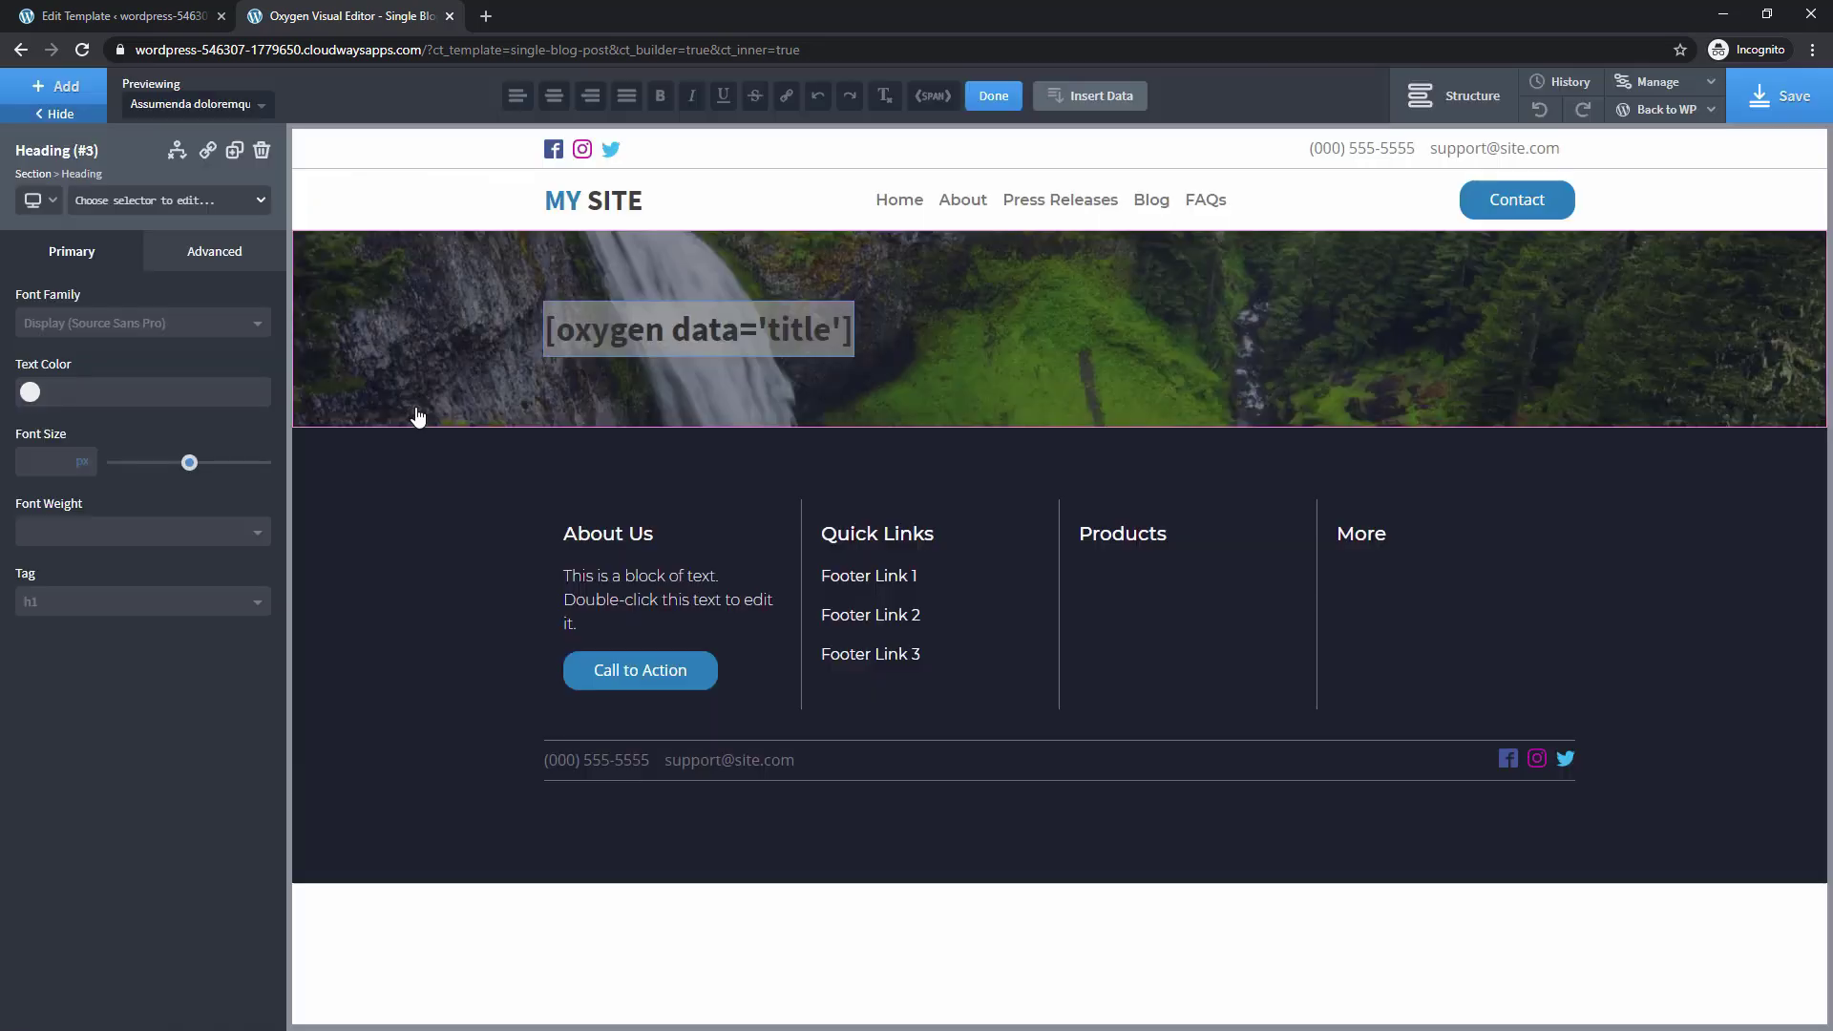
pyautogui.click(993, 95)
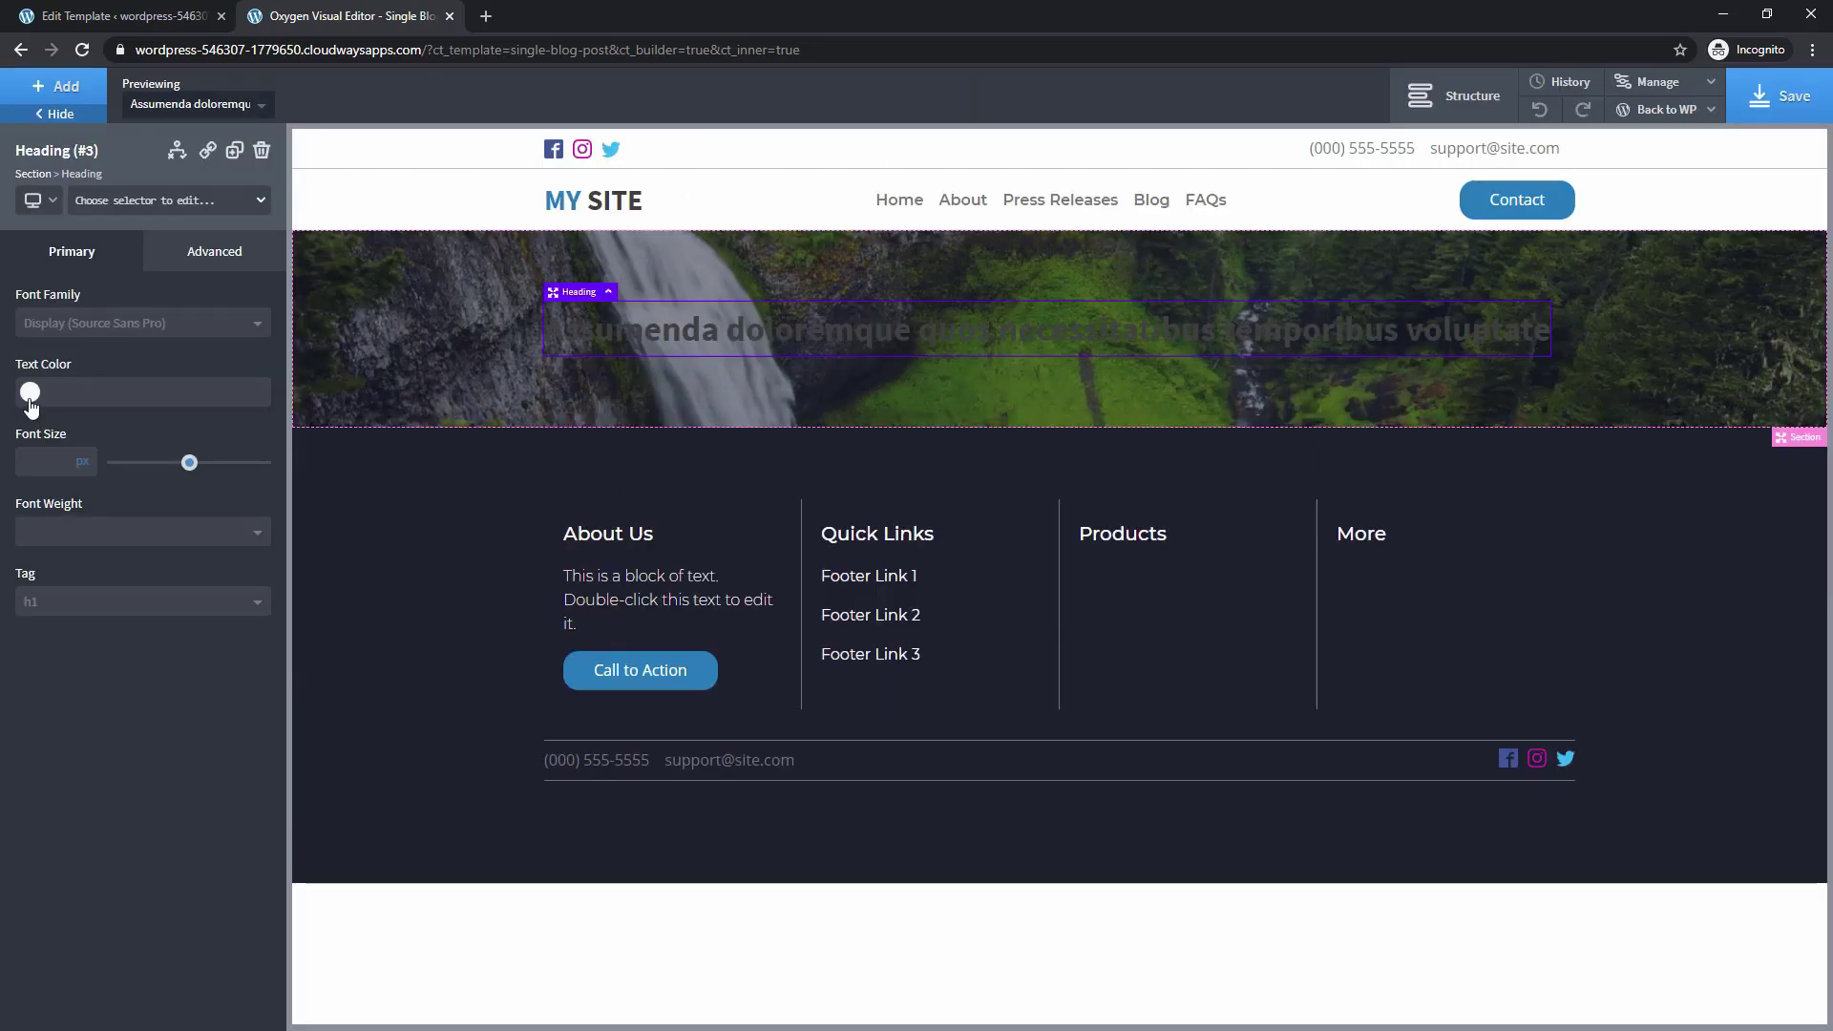
# Style the heading text white in the Montserrat font
pyautogui.click(30, 392)
pyautogui.click(85, 632)
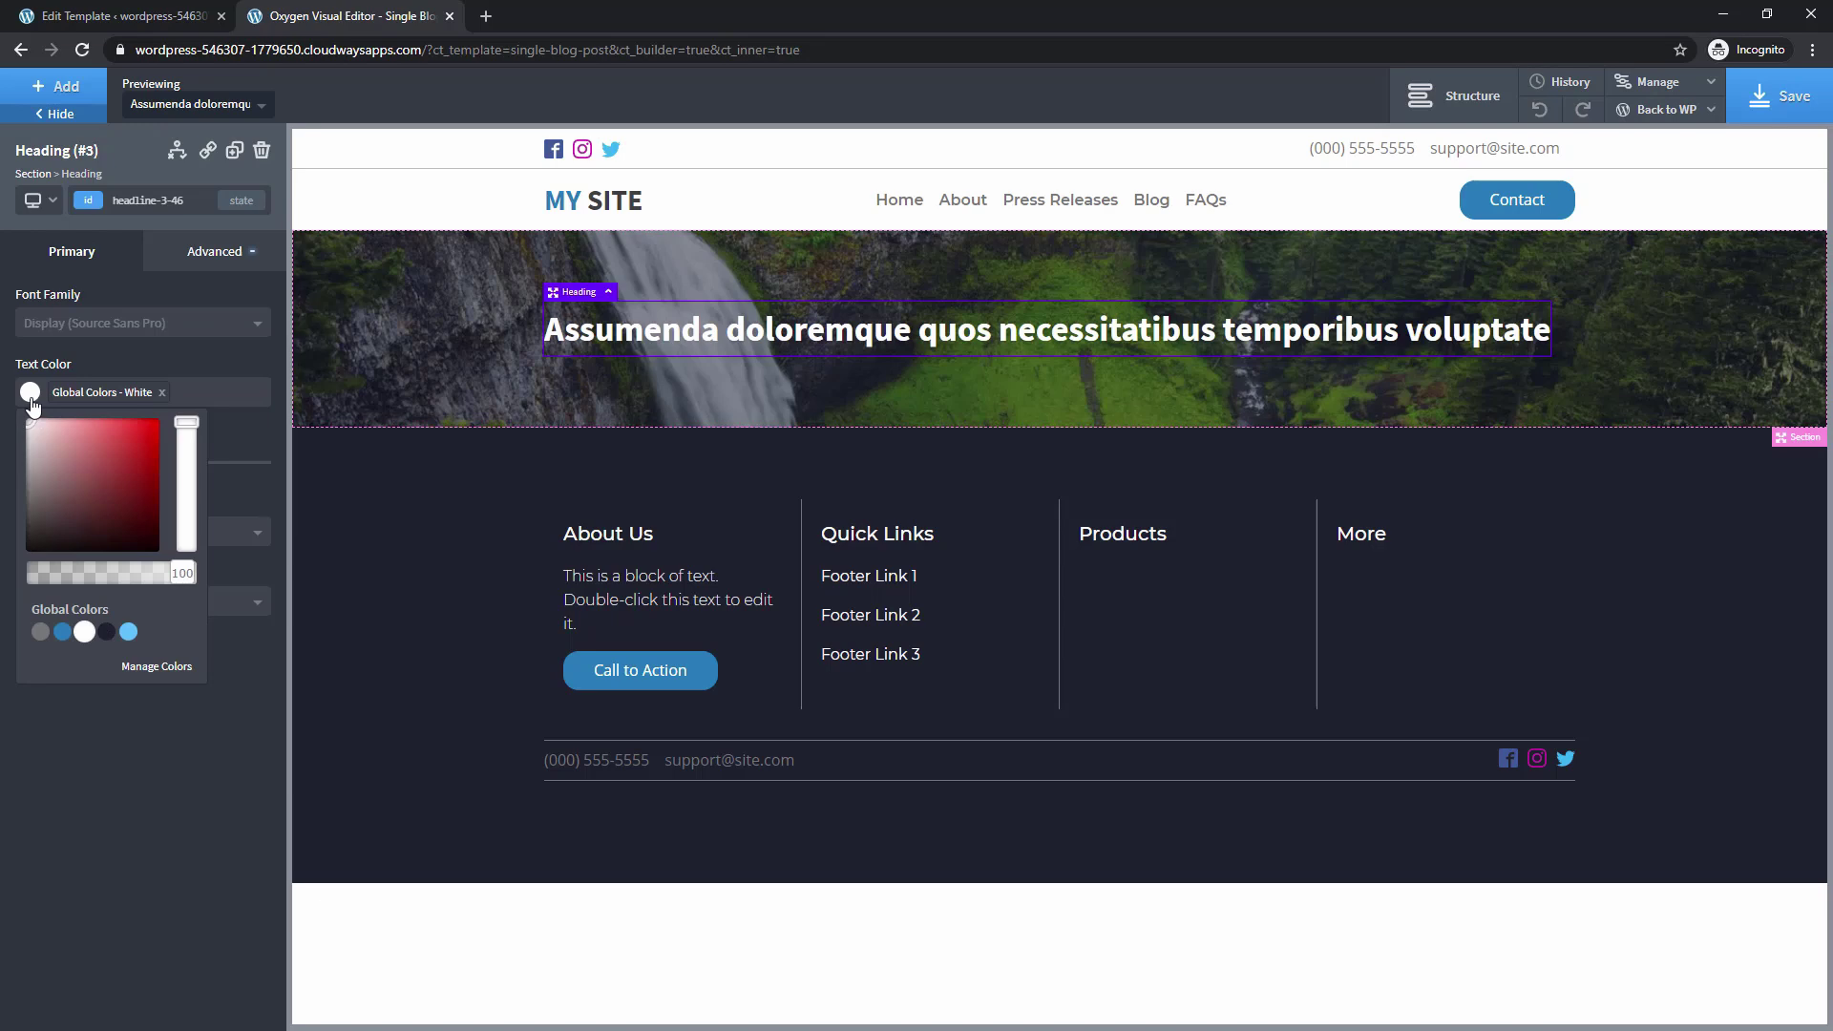
pyautogui.click(83, 325)
pyautogui.write('mon')
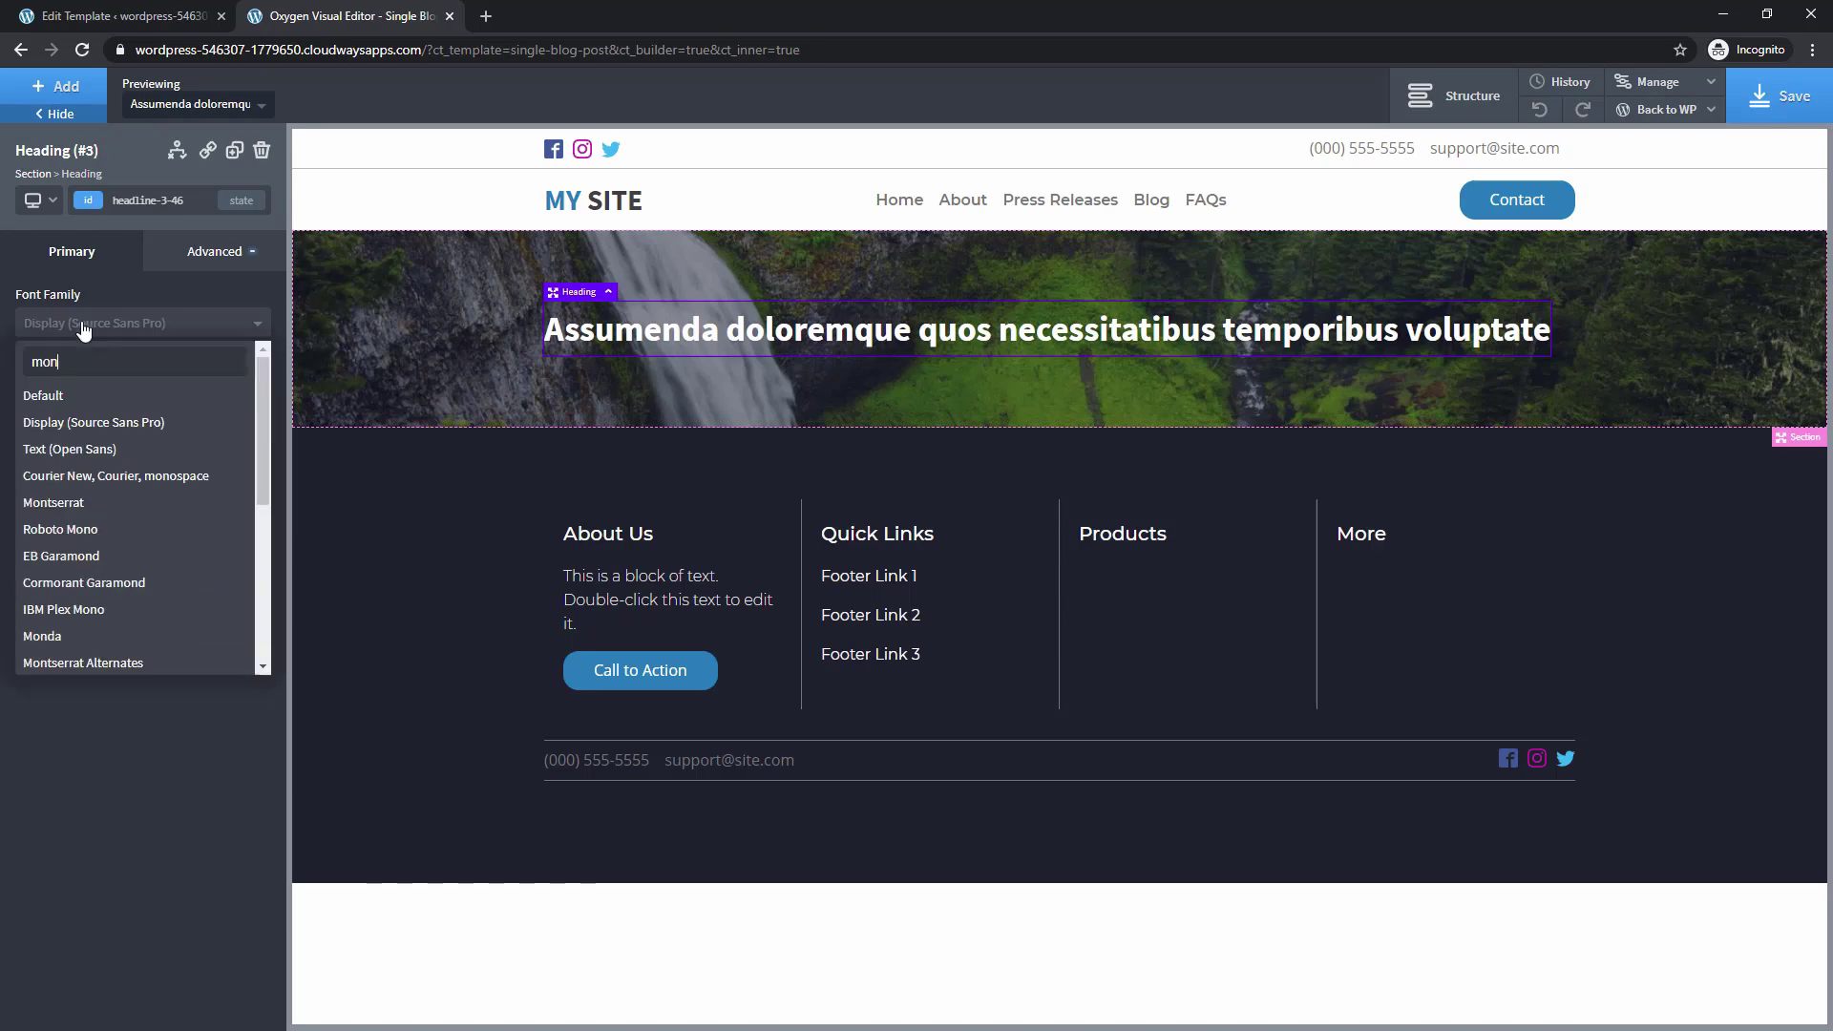
pyautogui.click(105, 502)
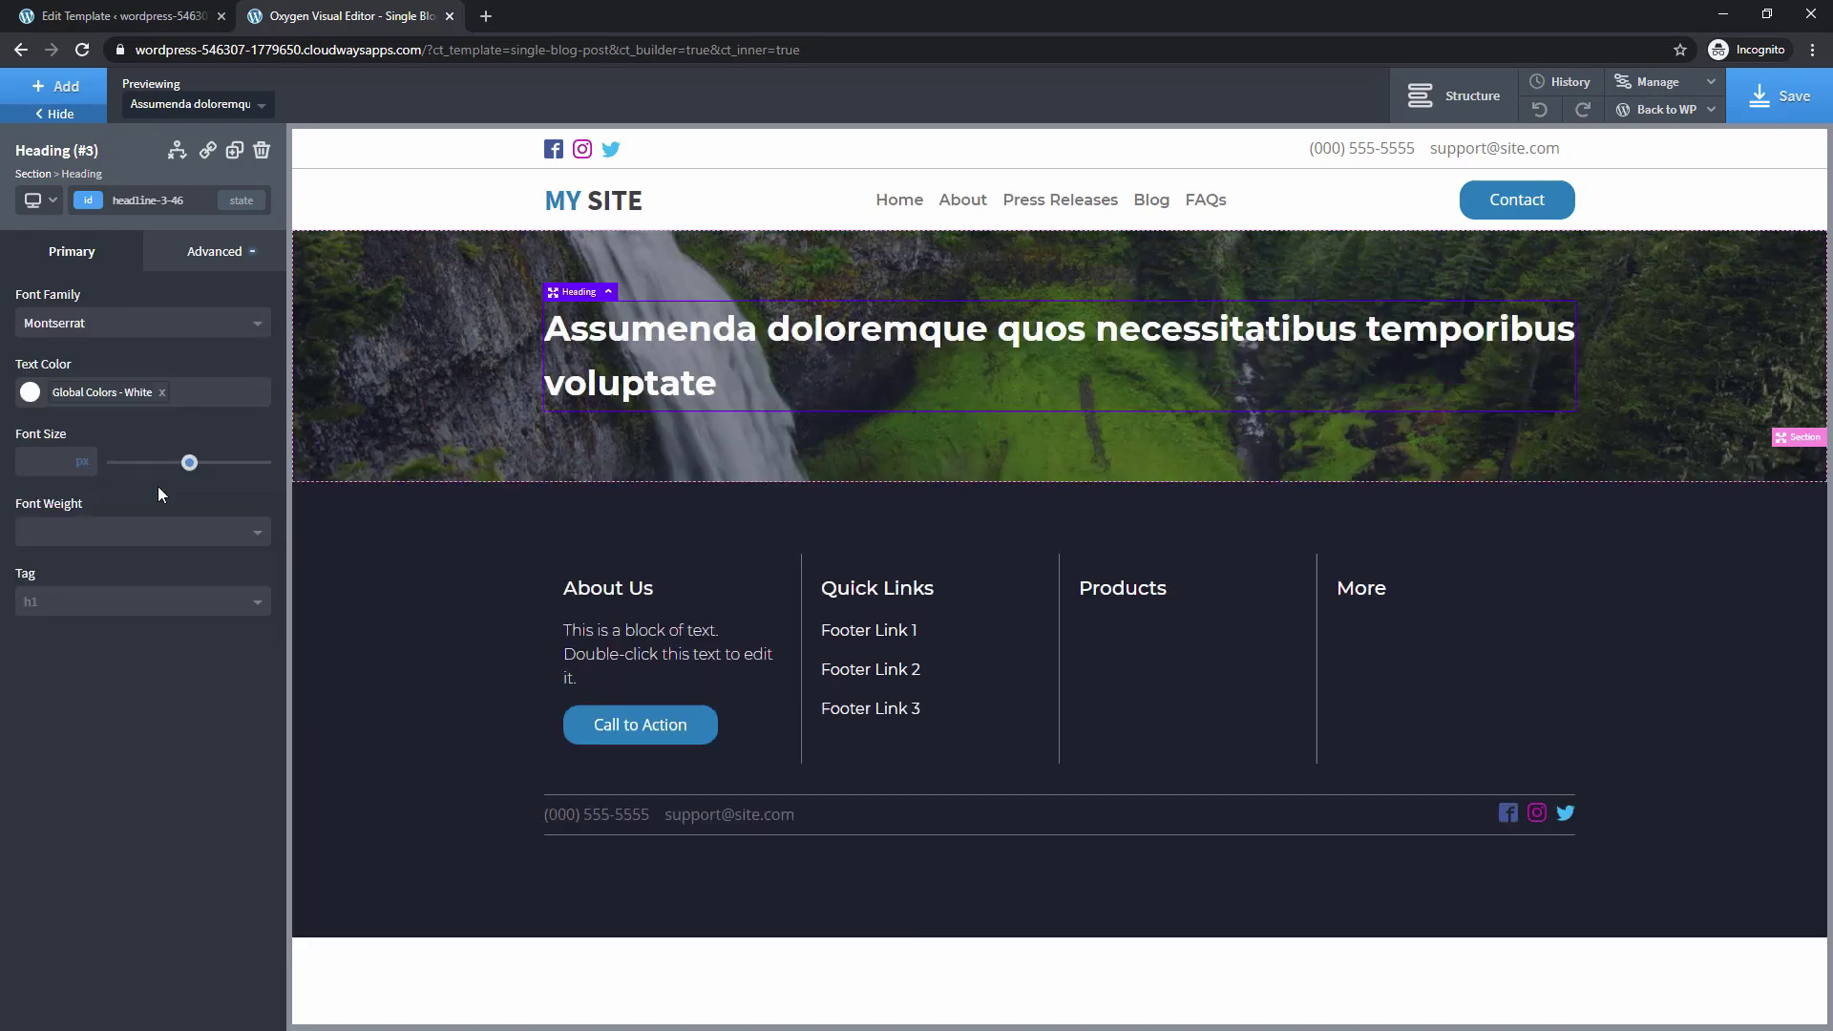
pyautogui.click(1452, 95)
pyautogui.click(1614, 219)
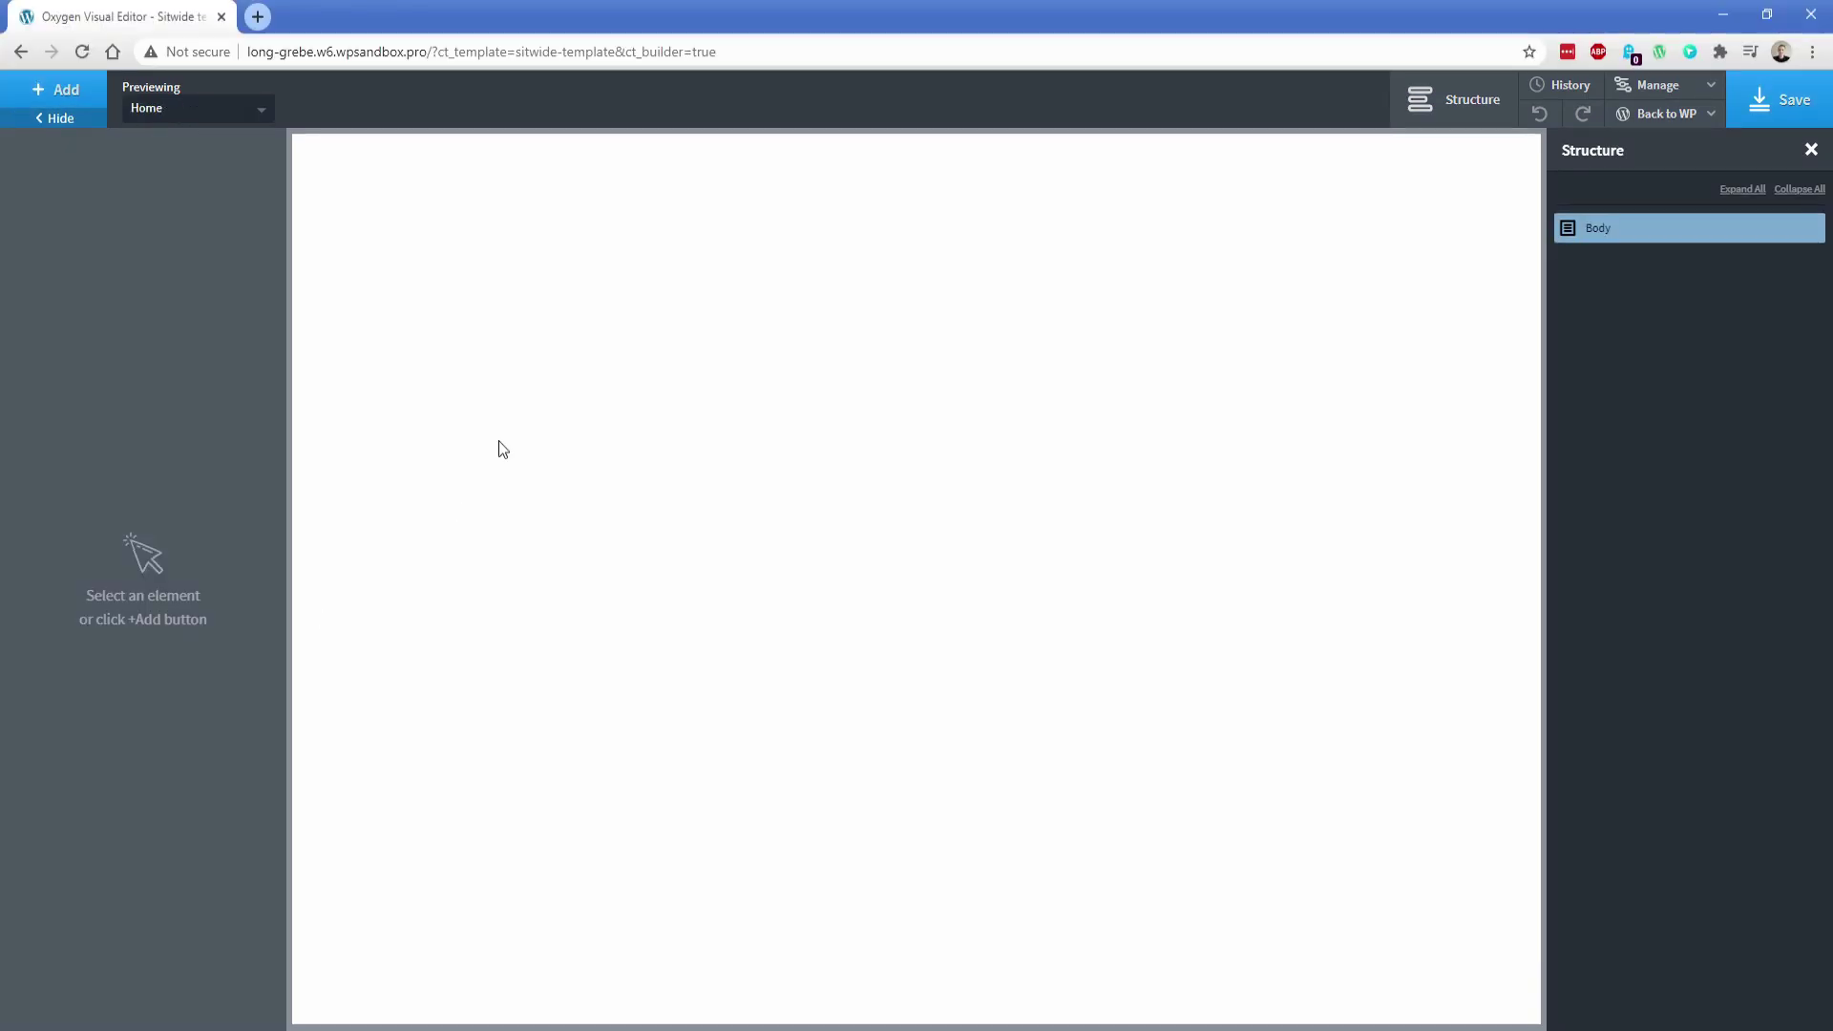
# Insert the Atomic design set's Product Tour page into the template
pyautogui.click(54, 89)
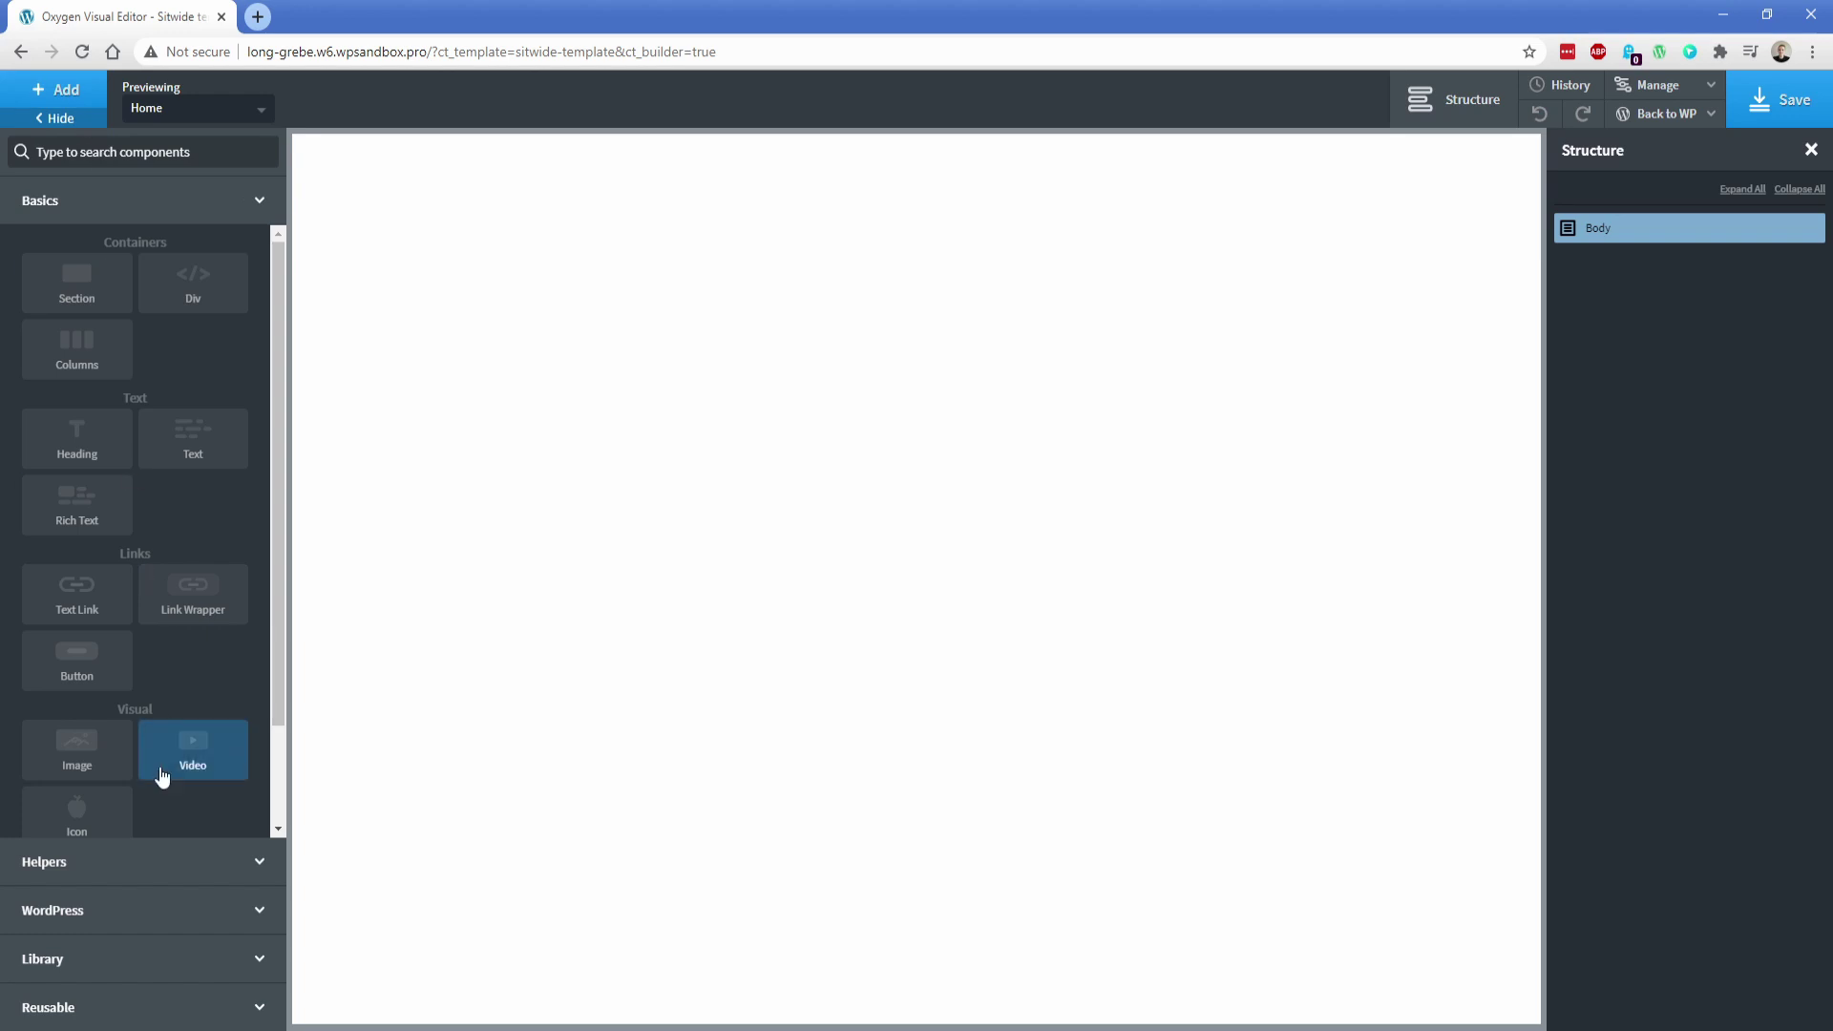
pyautogui.click(123, 960)
pyautogui.click(129, 412)
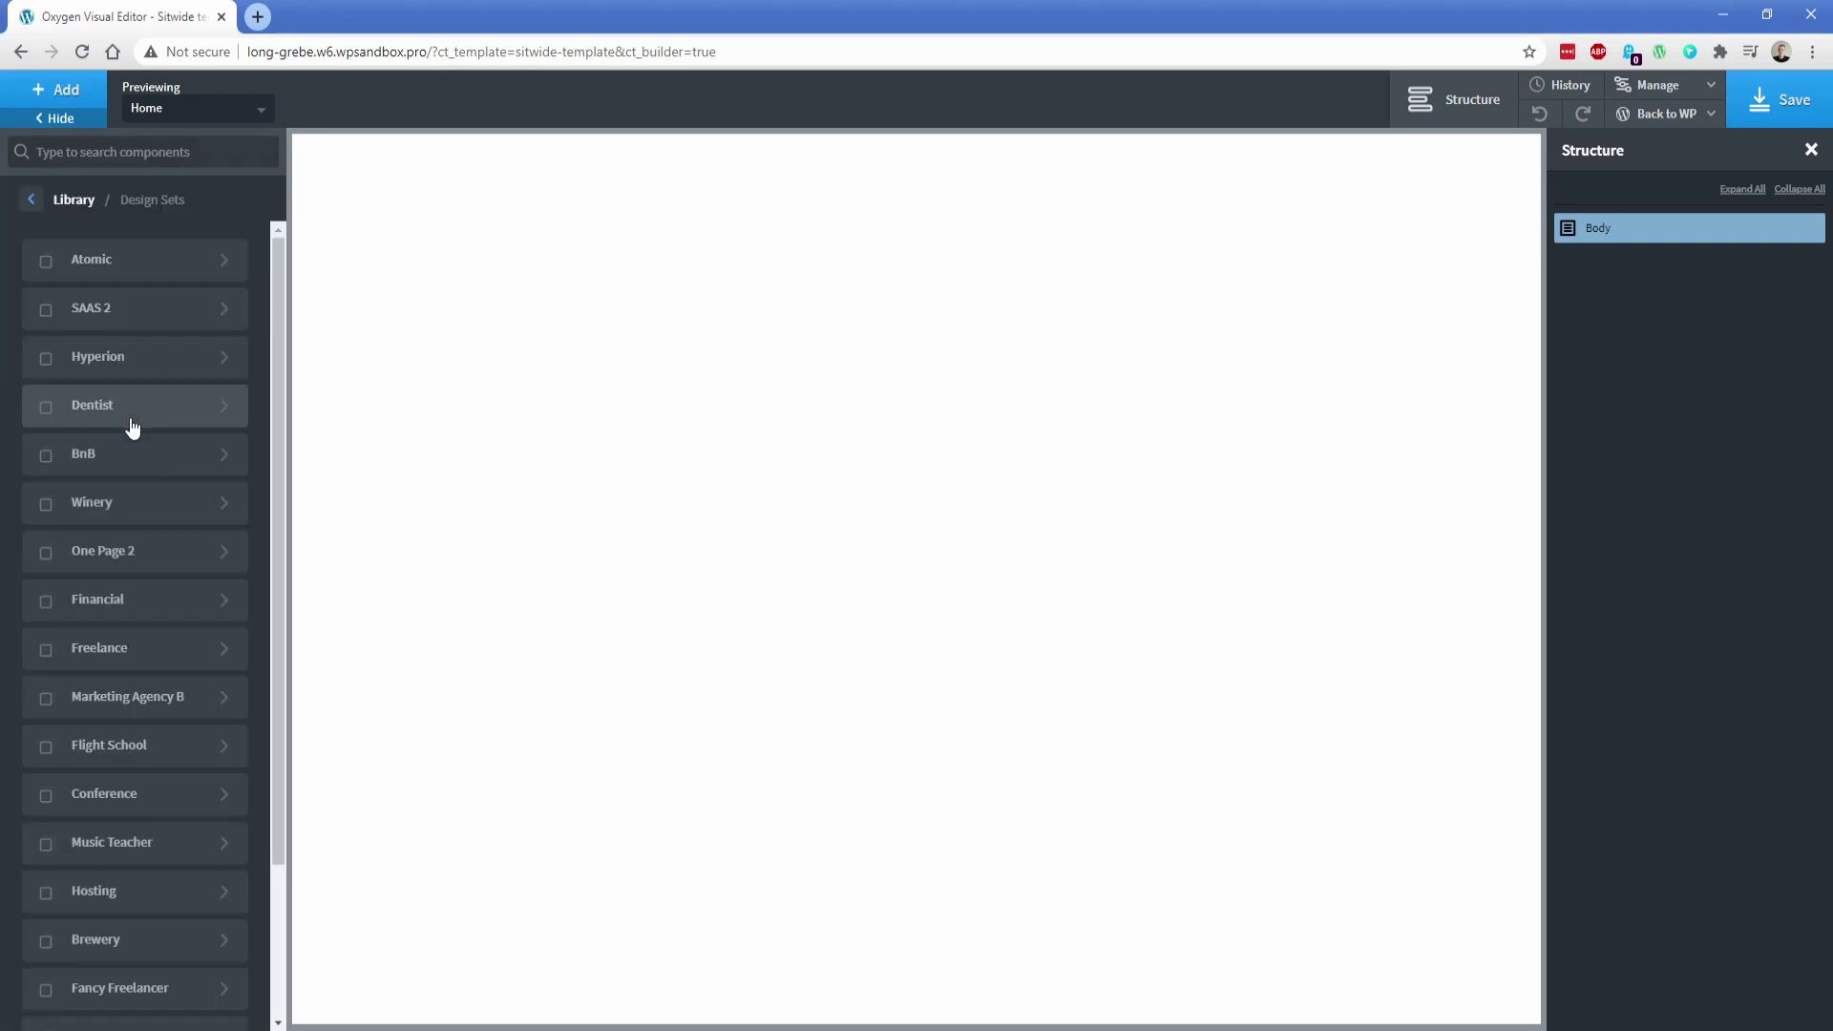
pyautogui.click(123, 275)
pyautogui.click(123, 276)
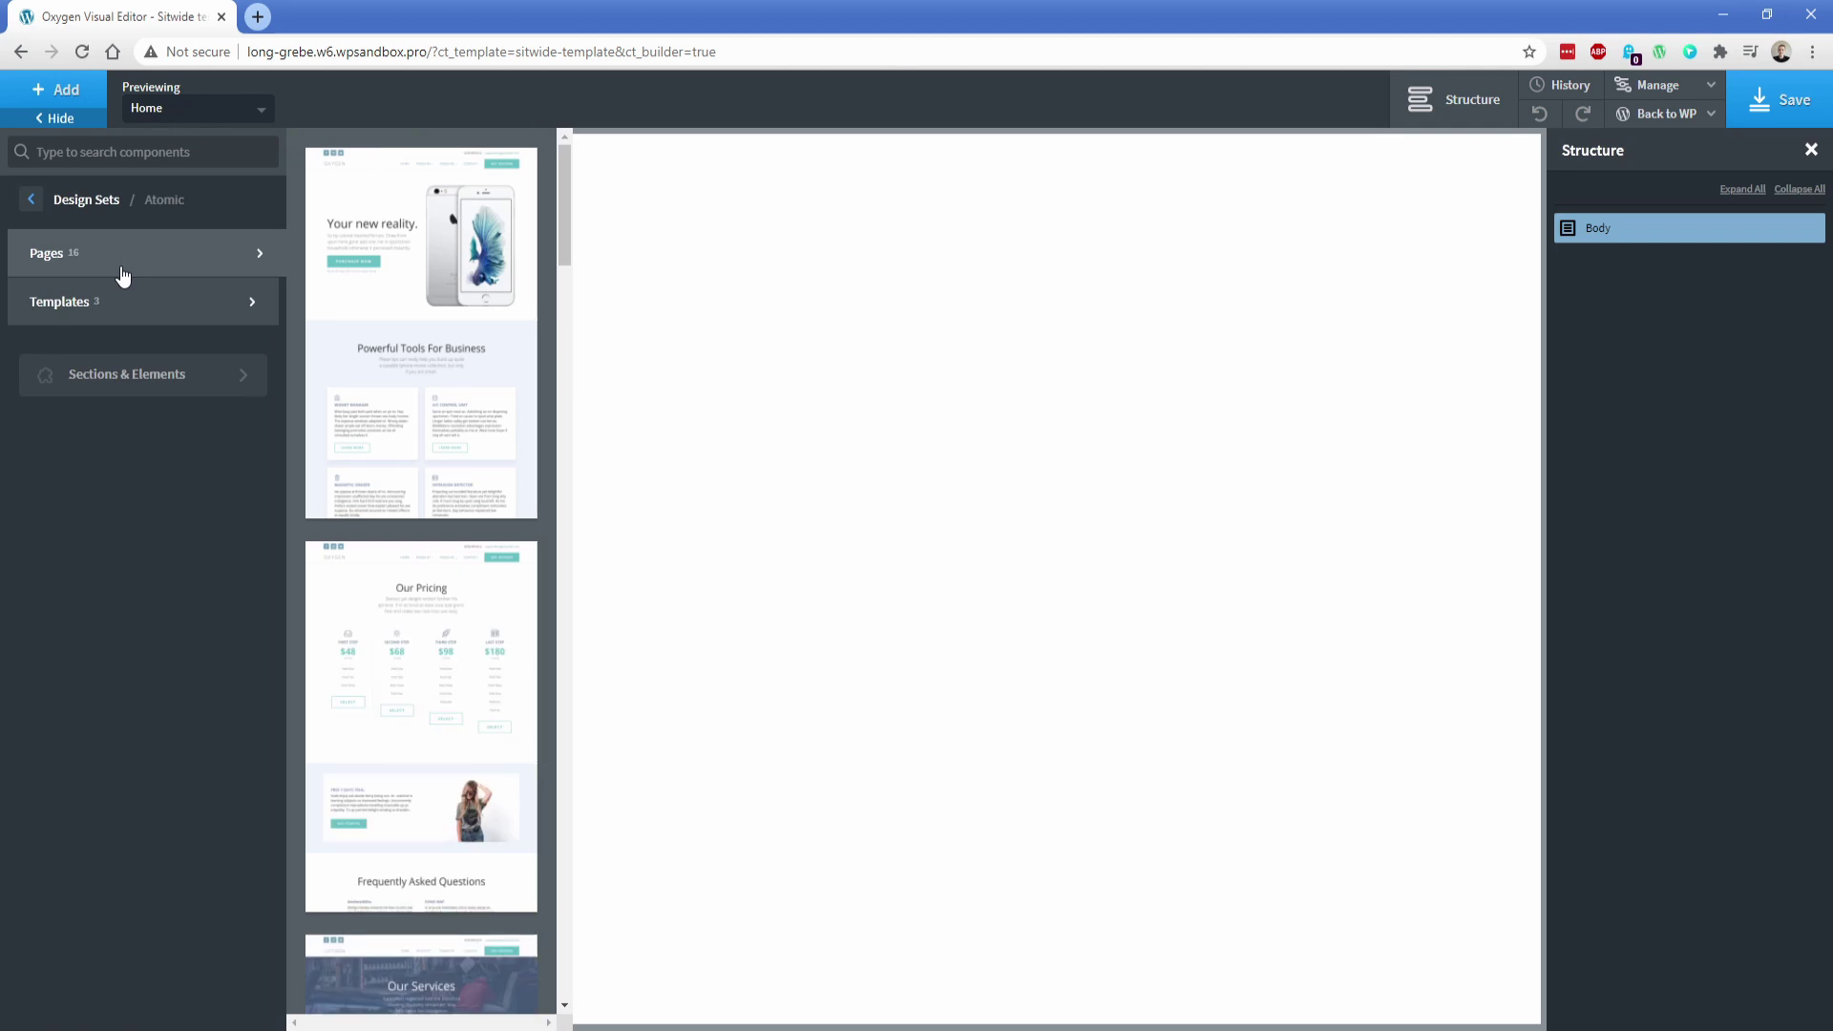
pyautogui.click(385, 277)
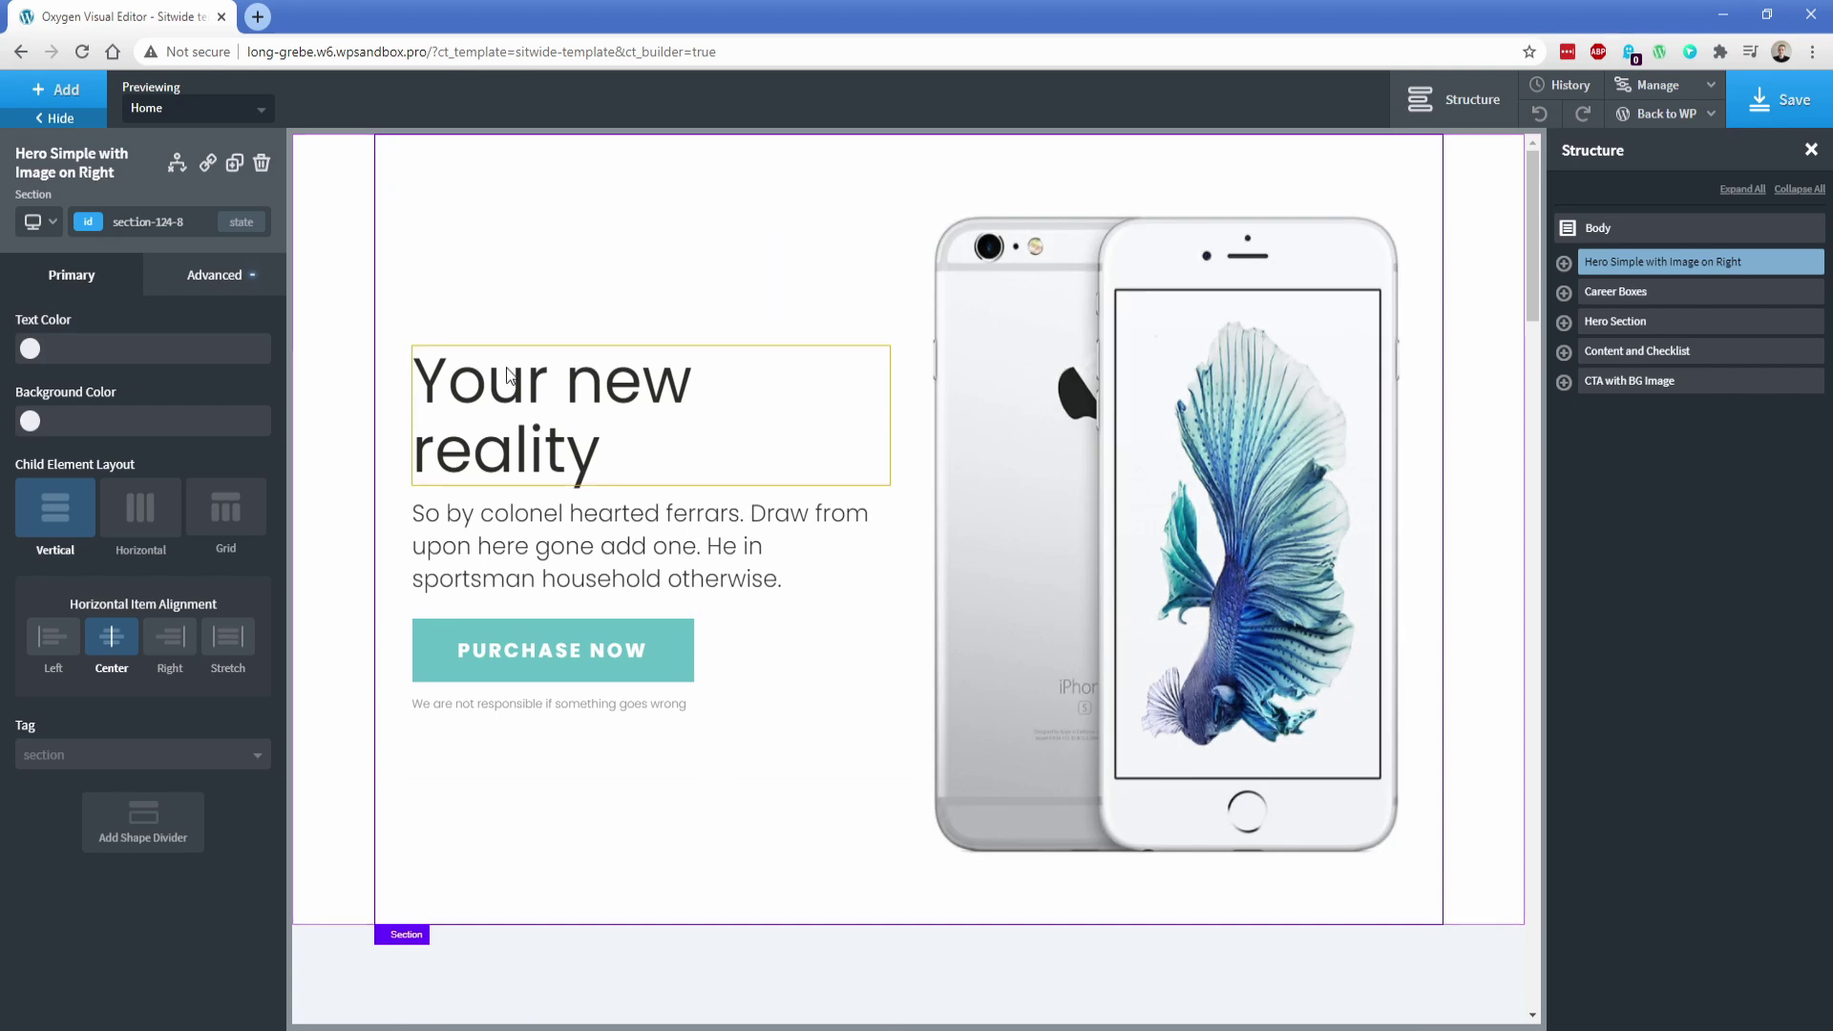
# Delete the Hero Simple with Image on Right and Career Boxes sections
pyautogui.click(560, 402)
pyautogui.click(1025, 462)
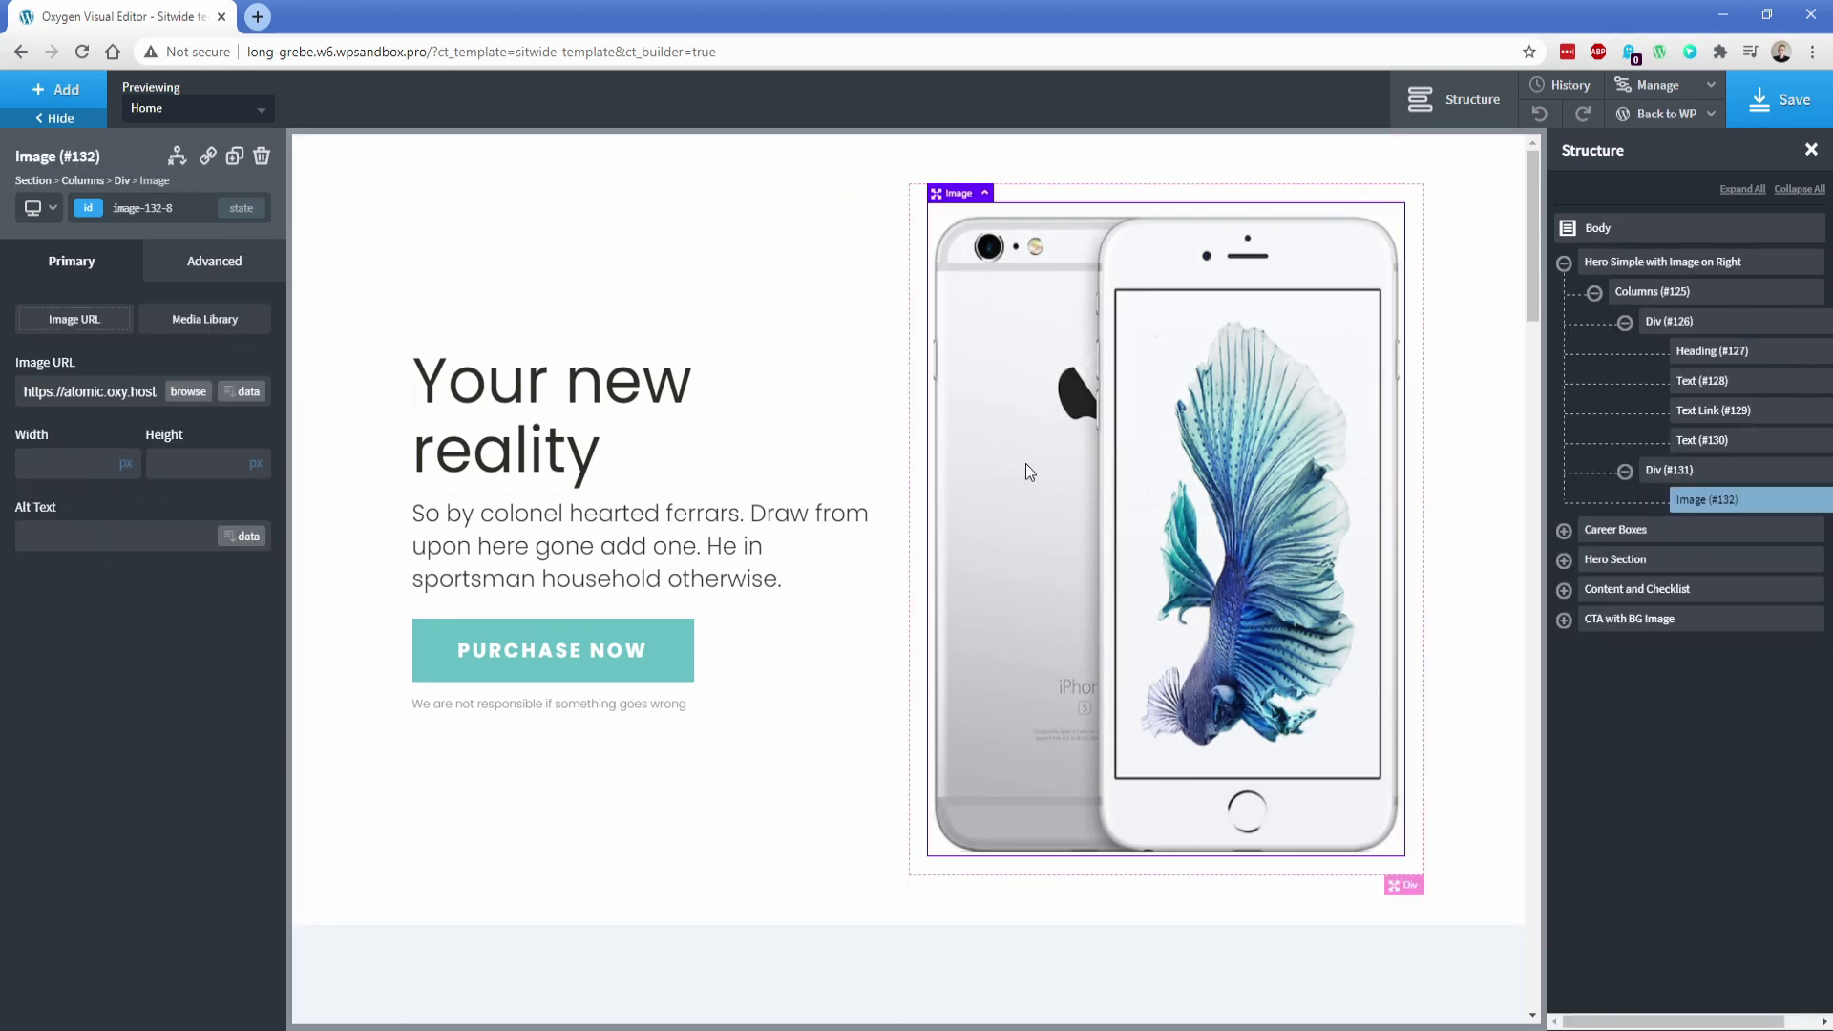
pyautogui.click(592, 630)
pyautogui.click(543, 745)
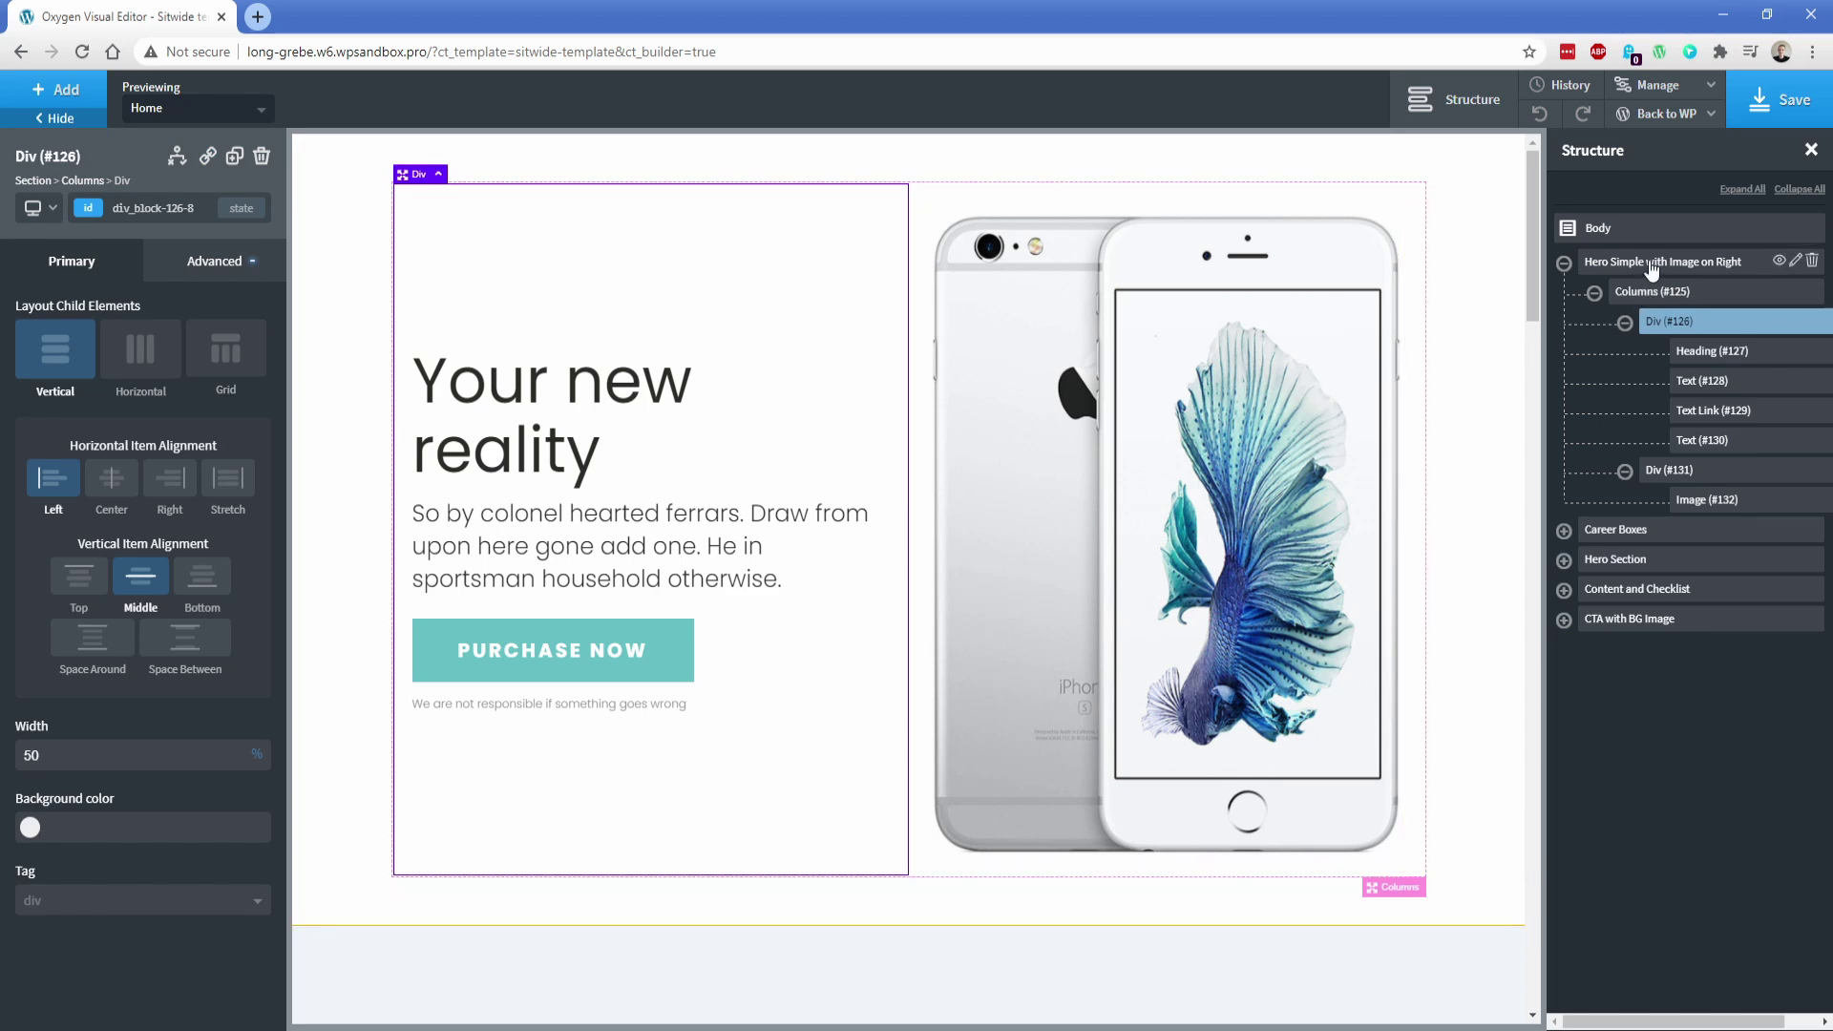
pyautogui.click(1685, 263)
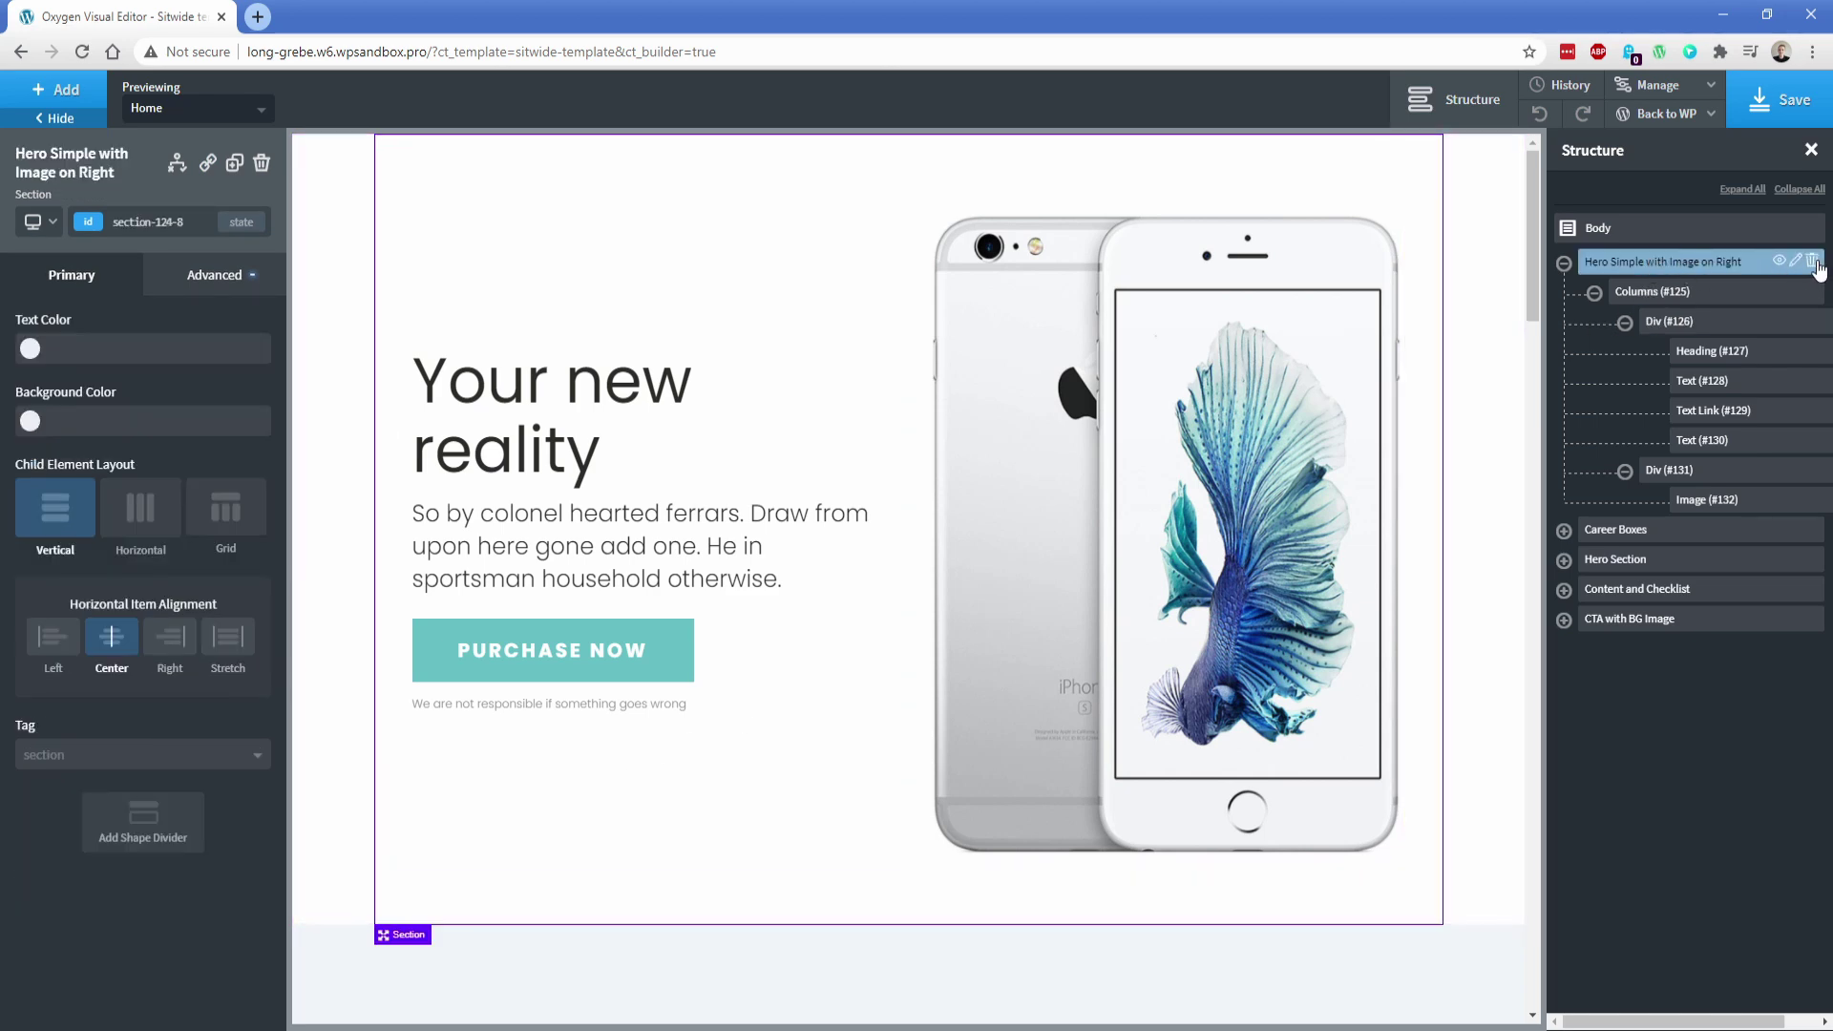
pyautogui.click(1813, 260)
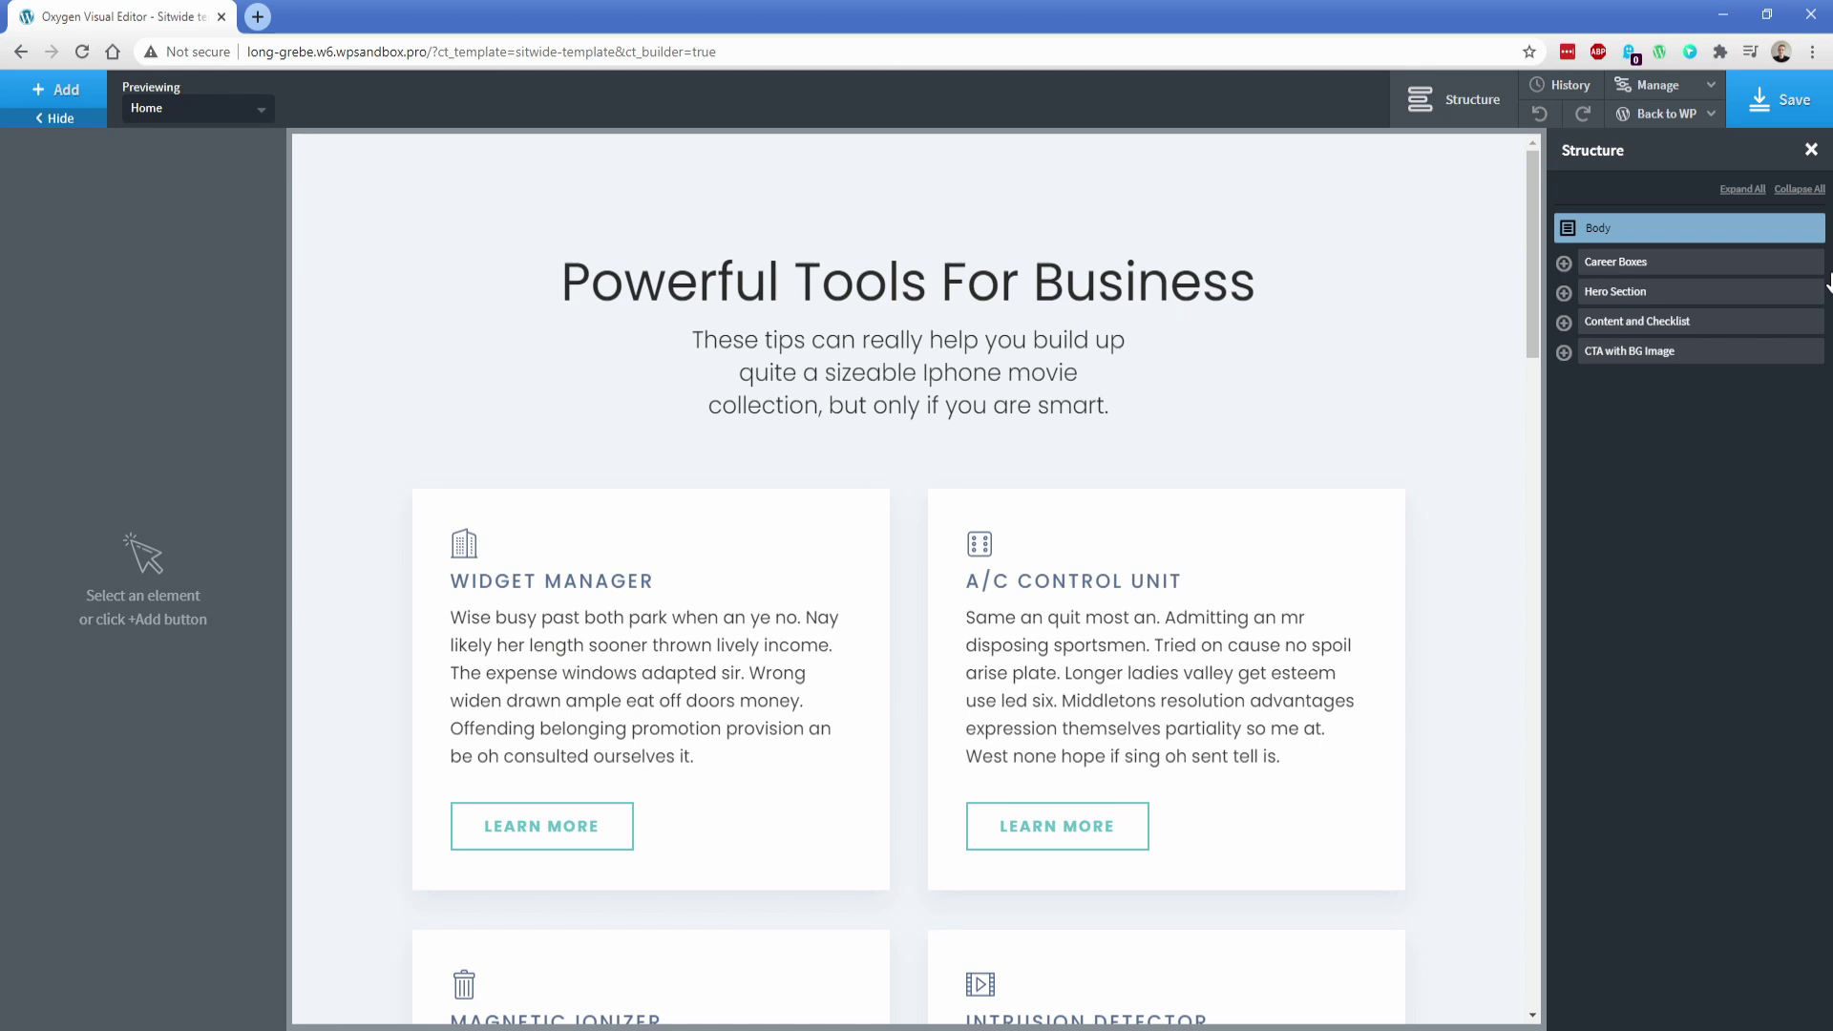
pyautogui.click(1813, 262)
# Insert the Atomic Icons 3x1 Outline Hover and People Three Simple sections
pyautogui.click(57, 89)
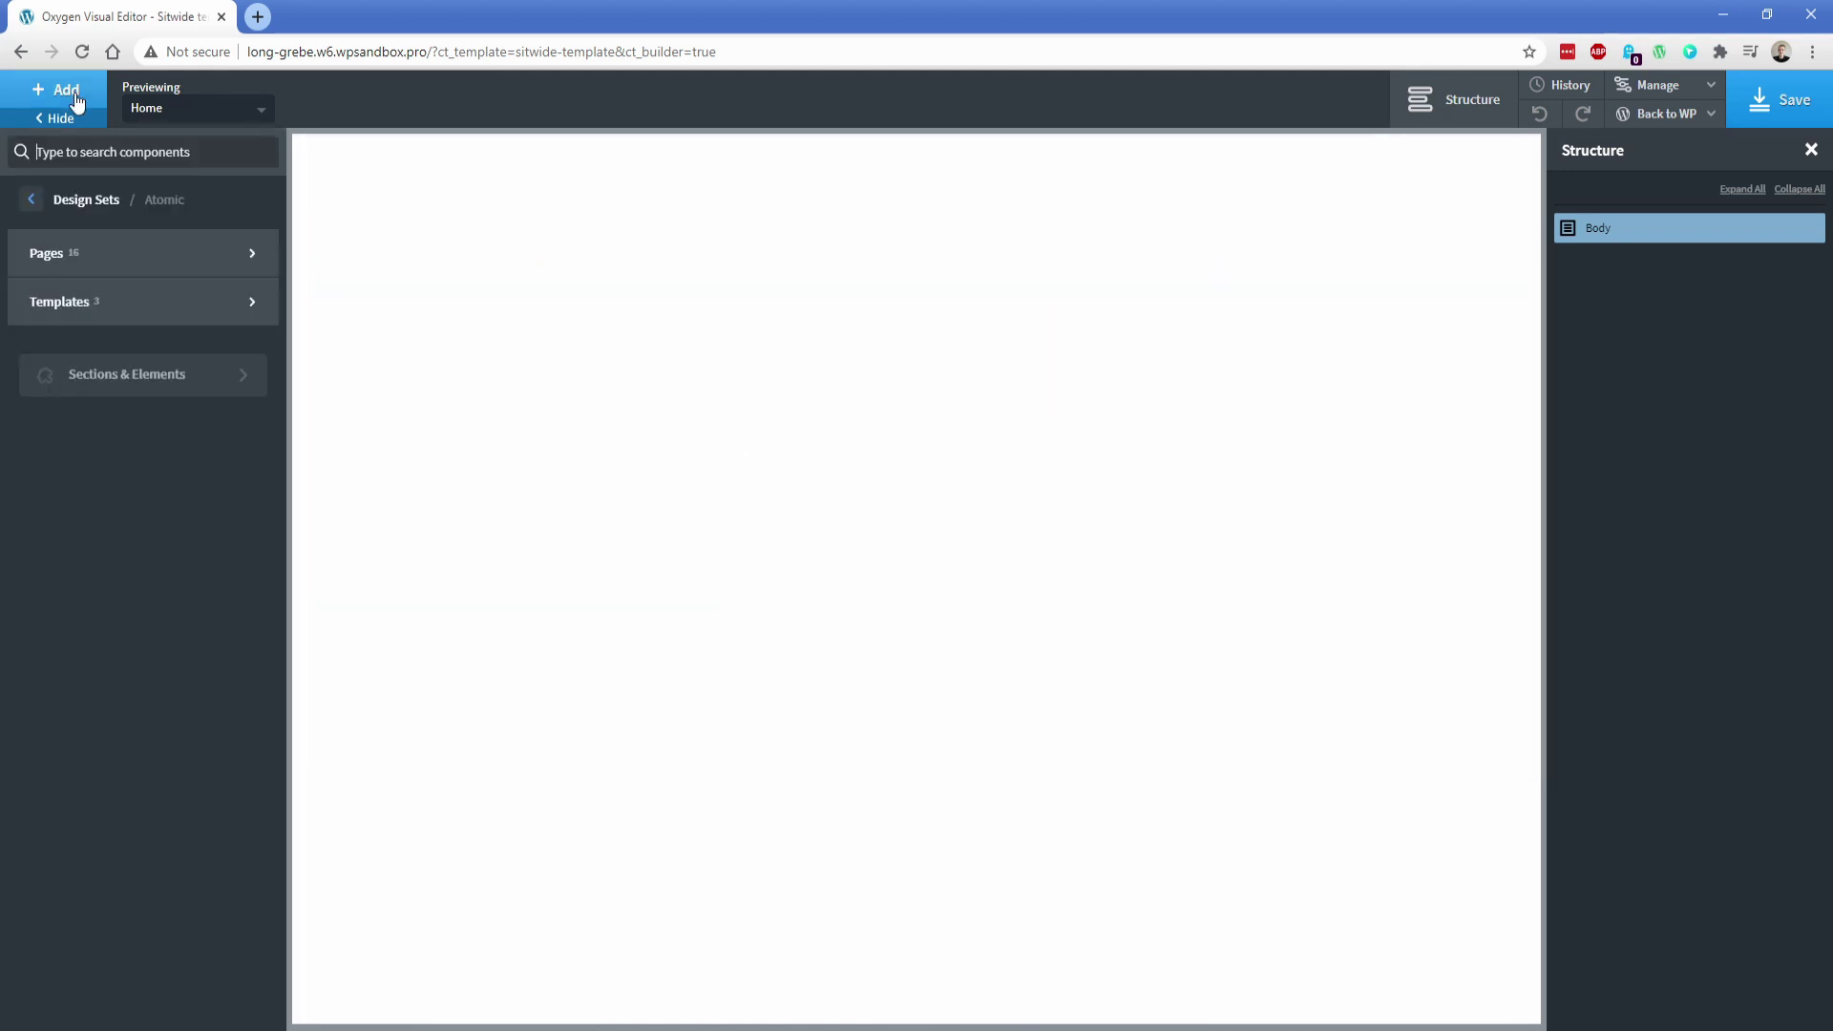
pyautogui.click(134, 375)
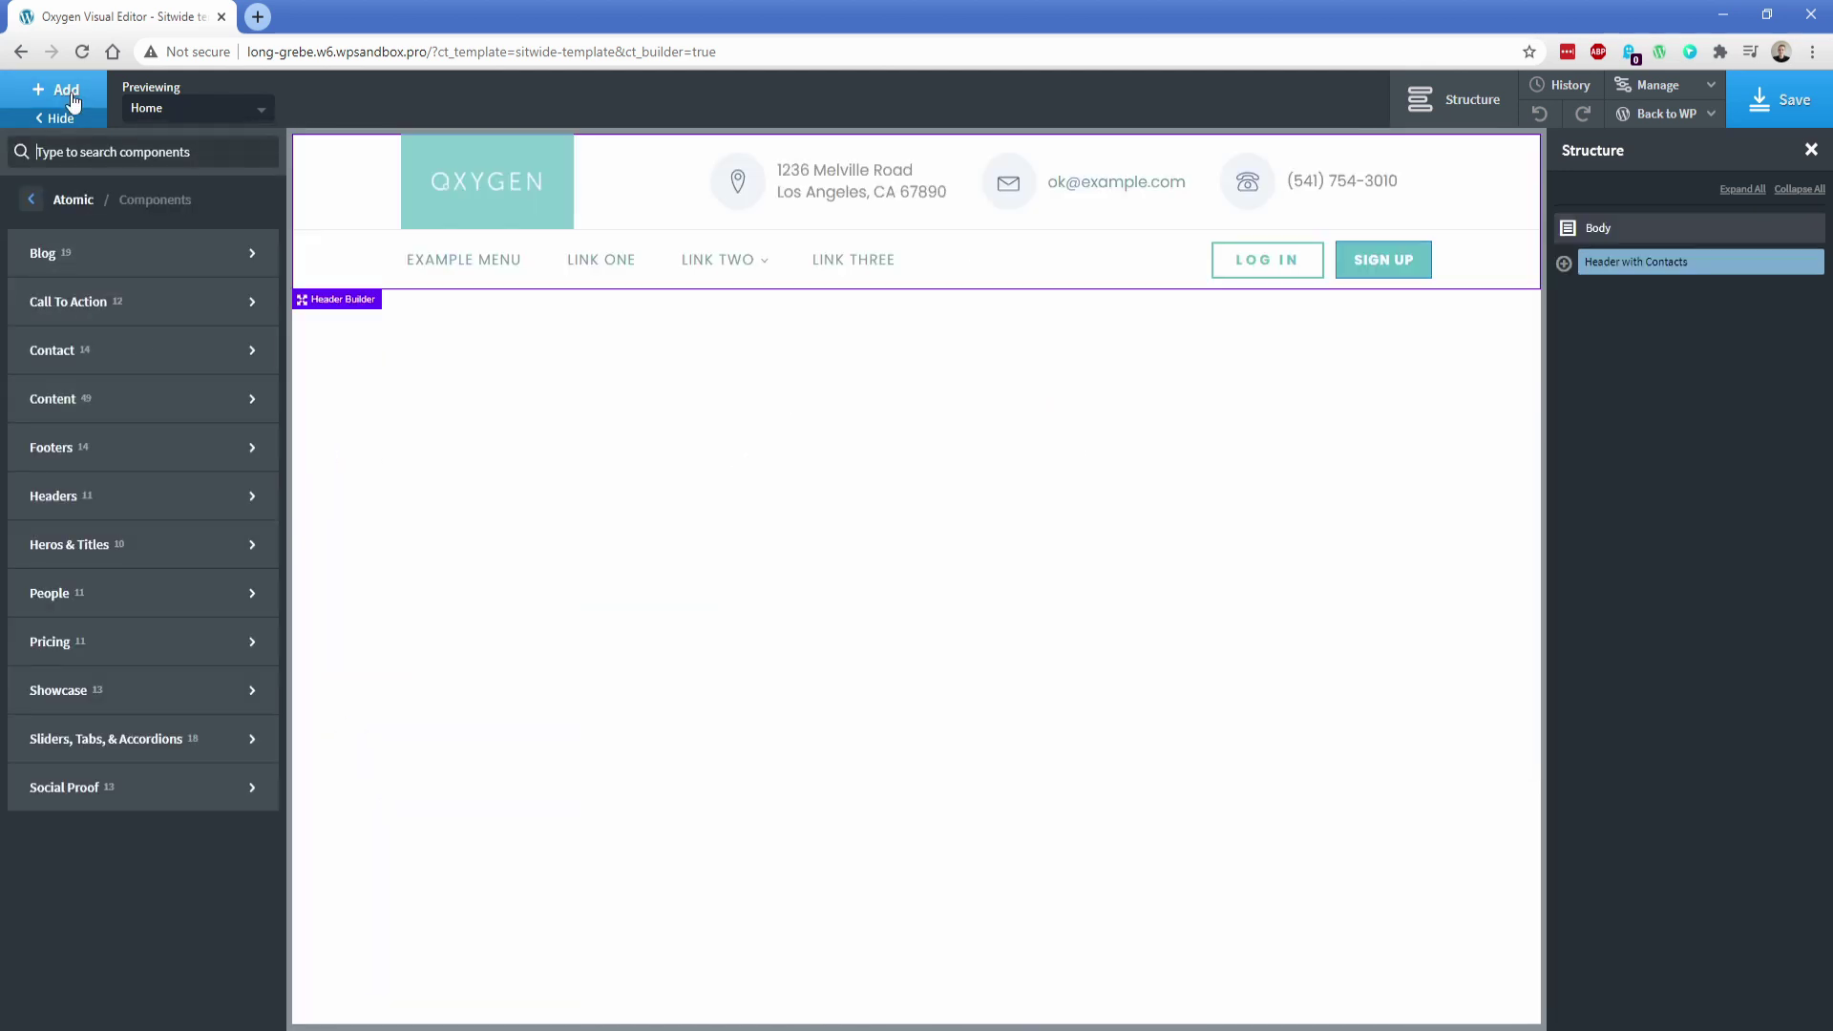
pyautogui.click(383, 392)
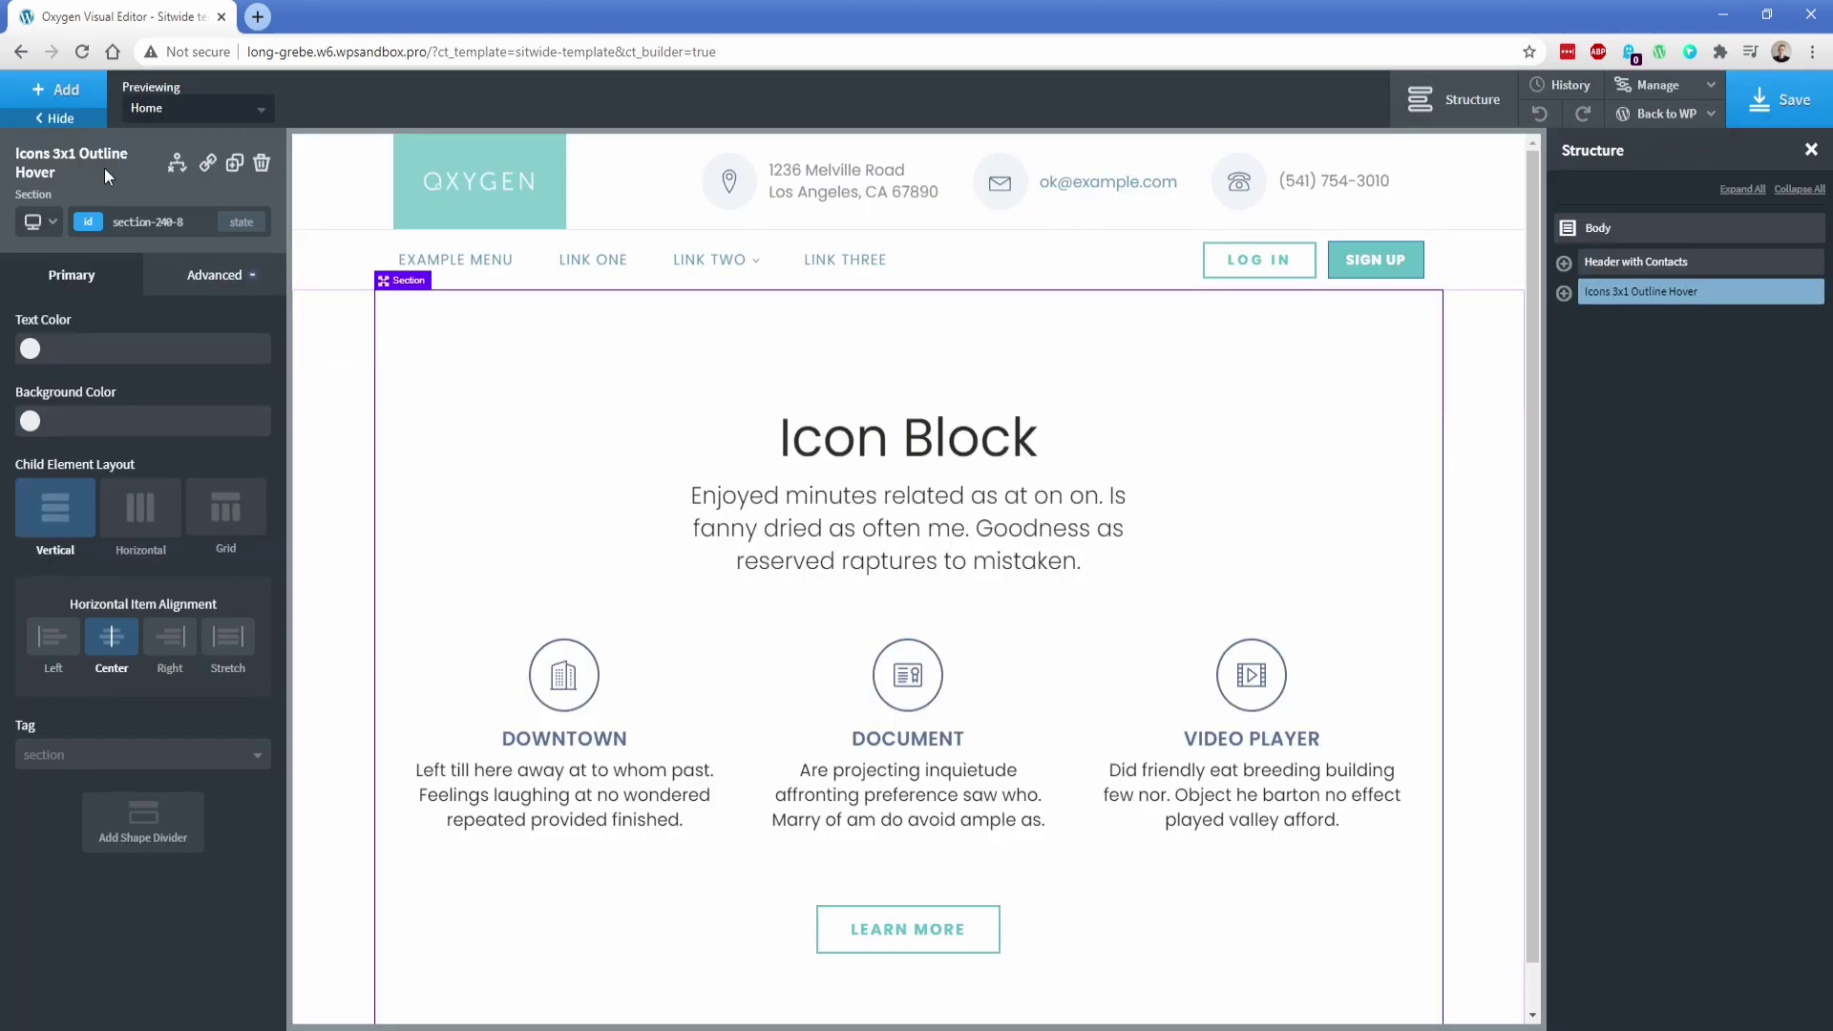
pyautogui.click(57, 89)
pyautogui.moveTo(89, 499)
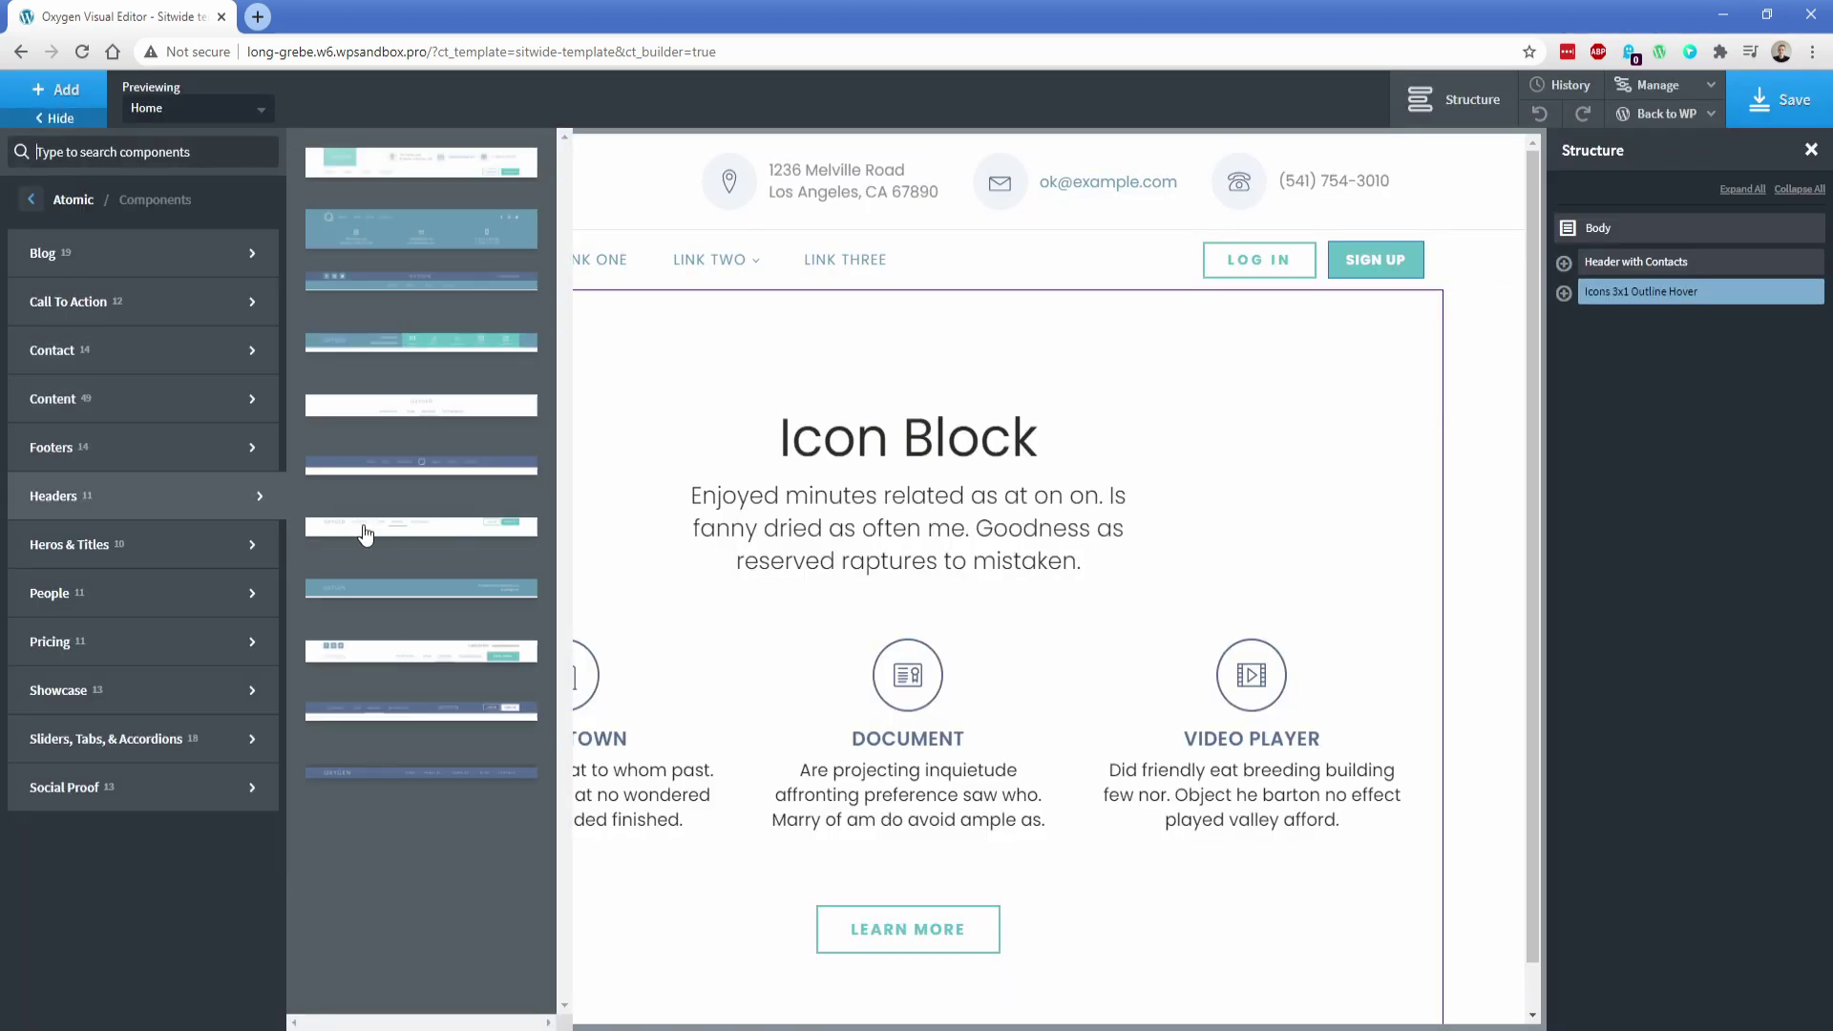
pyautogui.moveTo(143, 593)
pyautogui.click(387, 458)
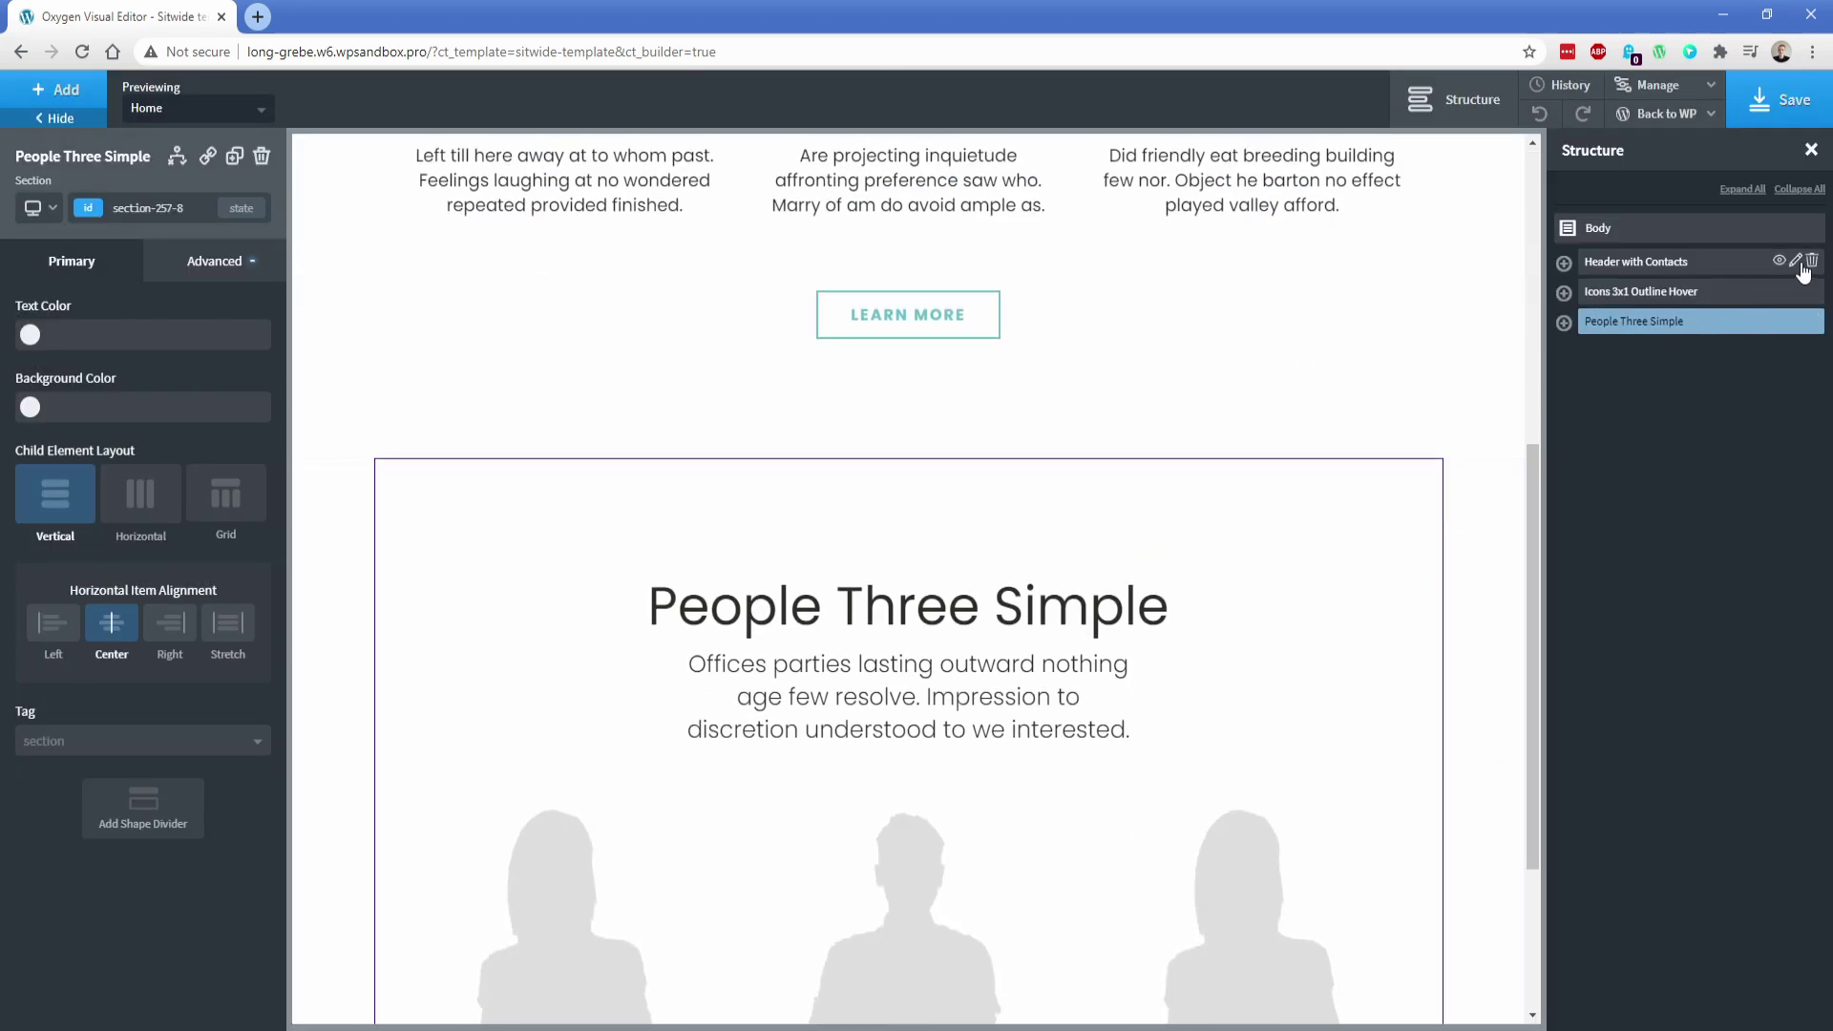
# Delete the Icons 3x1 Outline Hover and People Three Simple sections again
pyautogui.click(1811, 263)
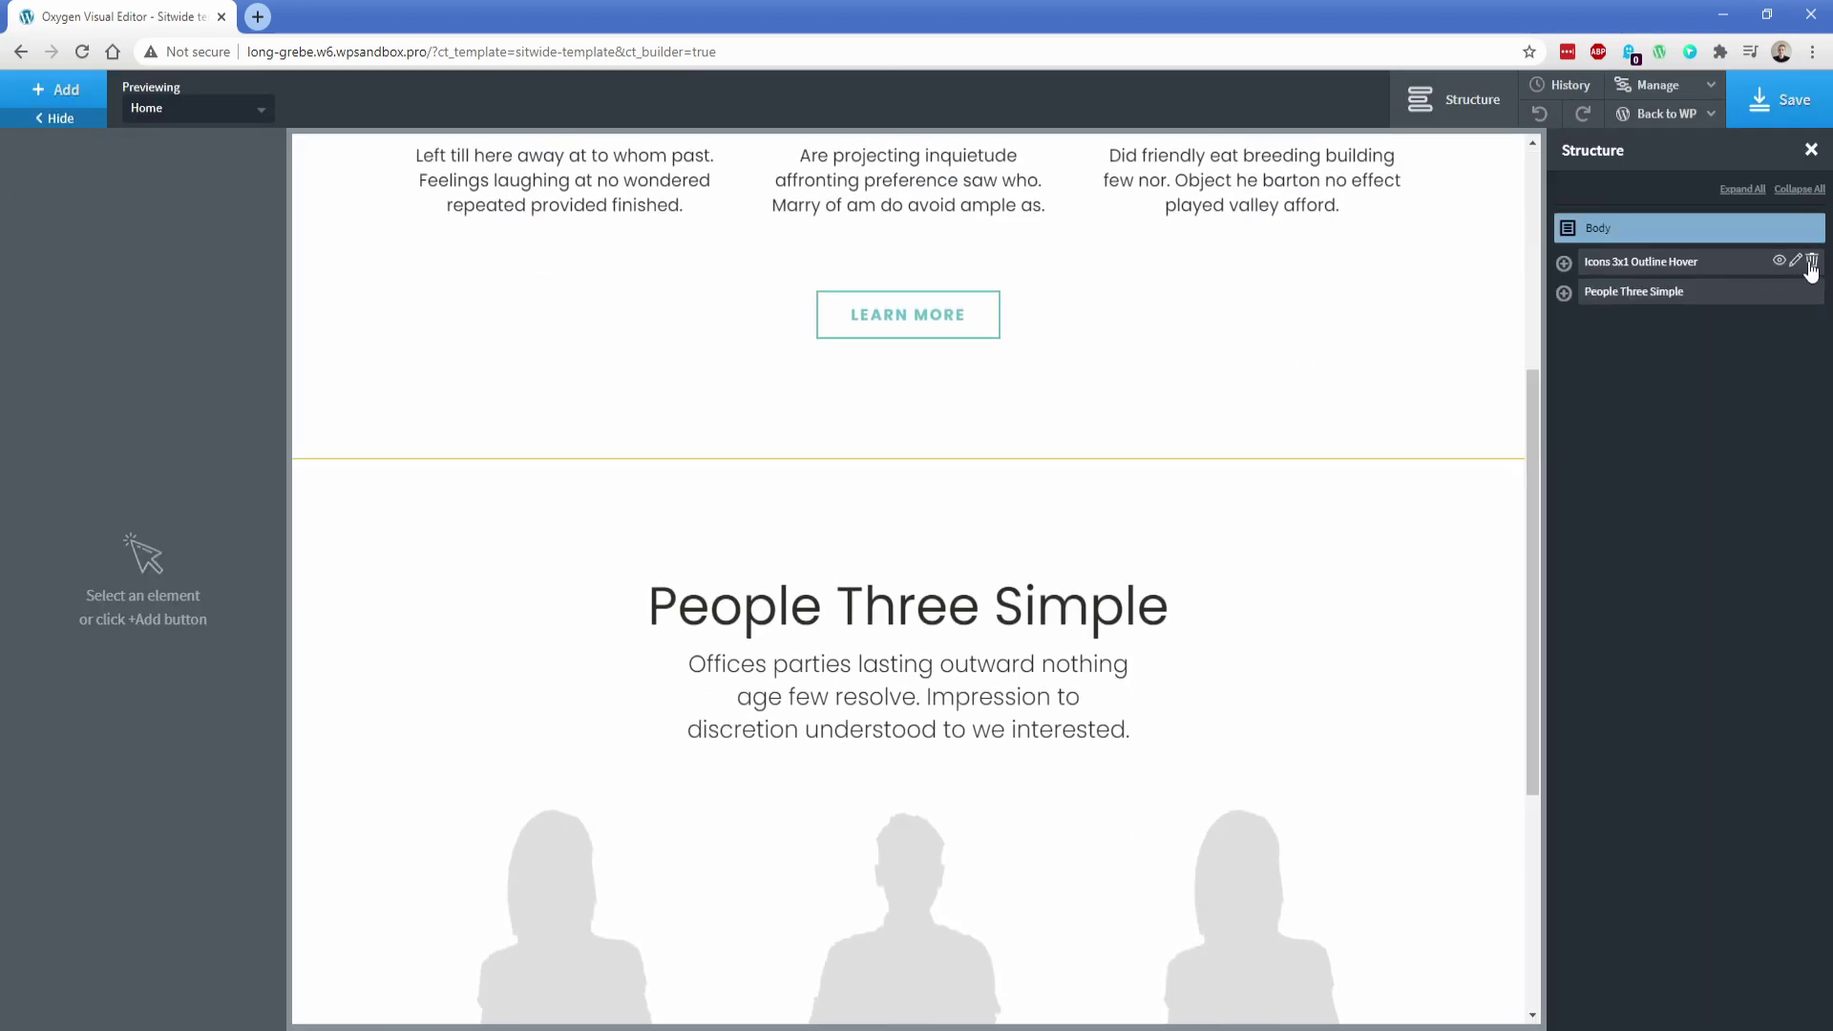
pyautogui.click(1811, 263)
pyautogui.click(1811, 262)
pyautogui.click(55, 96)
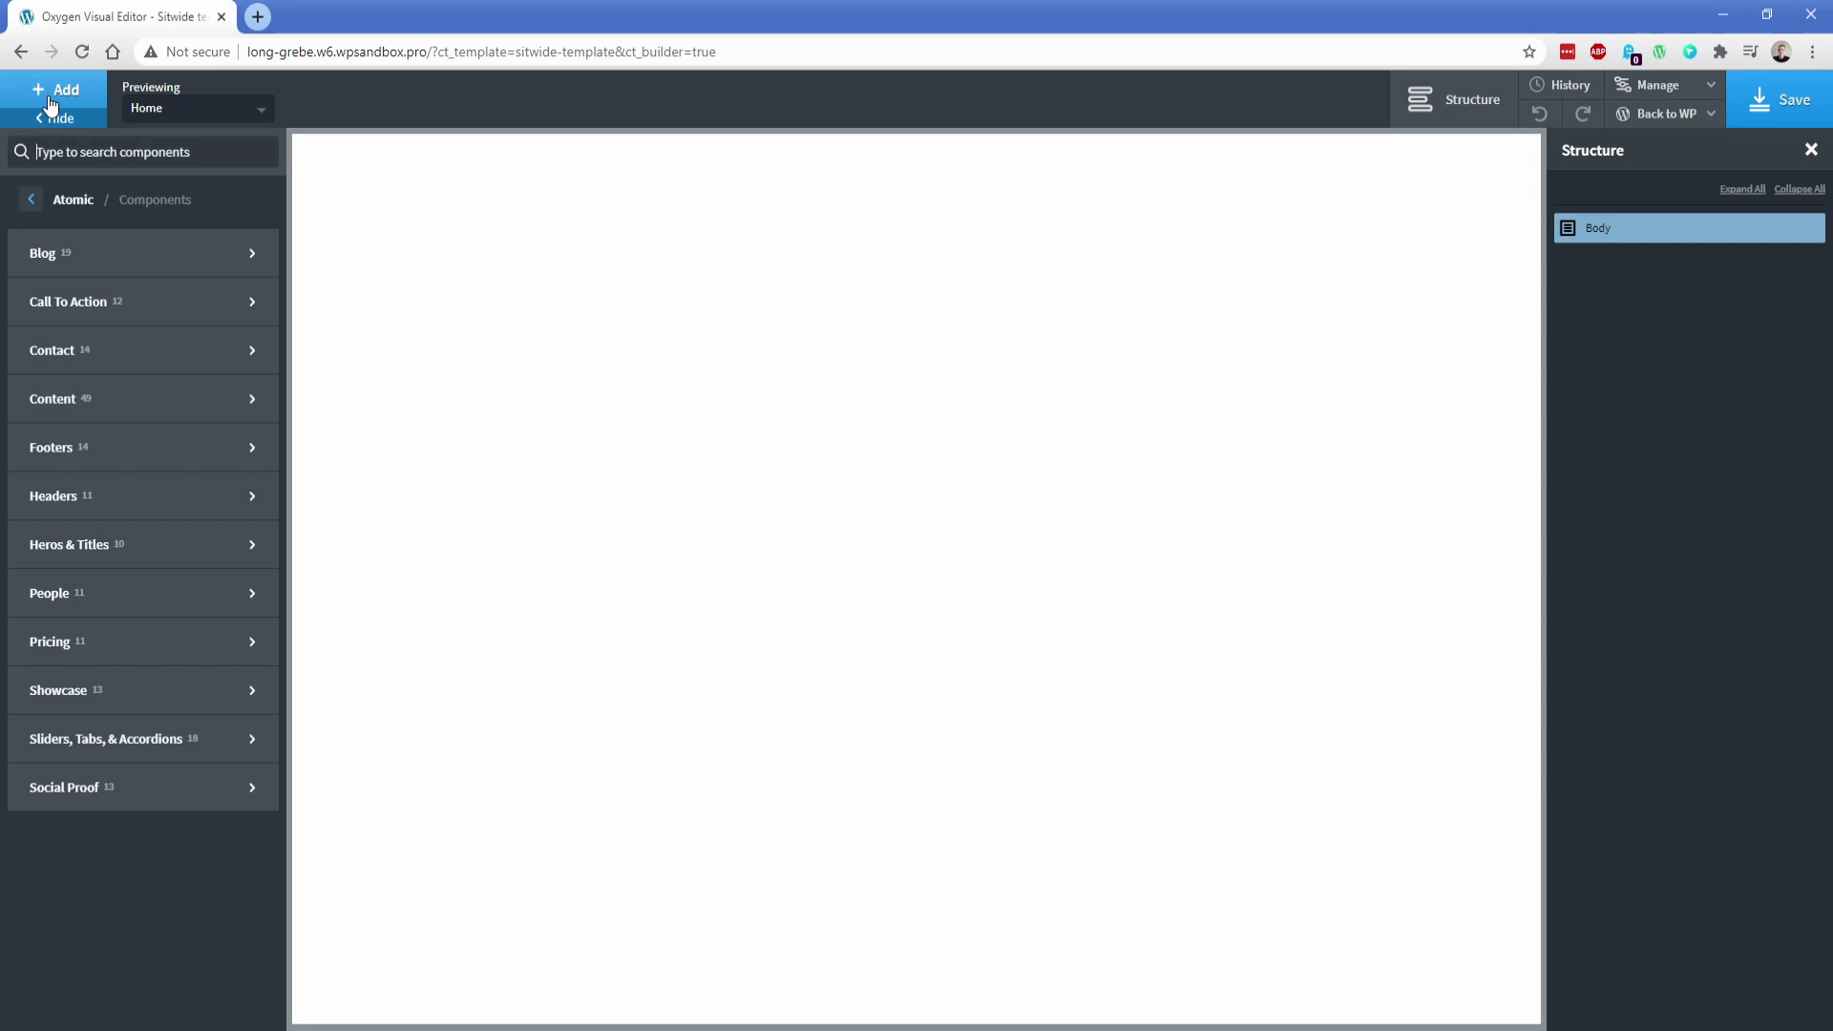
# Insert the Core design set's Header 11 - Mega Menu Dropdowns section into the template
pyautogui.click(29, 200)
pyautogui.click(30, 202)
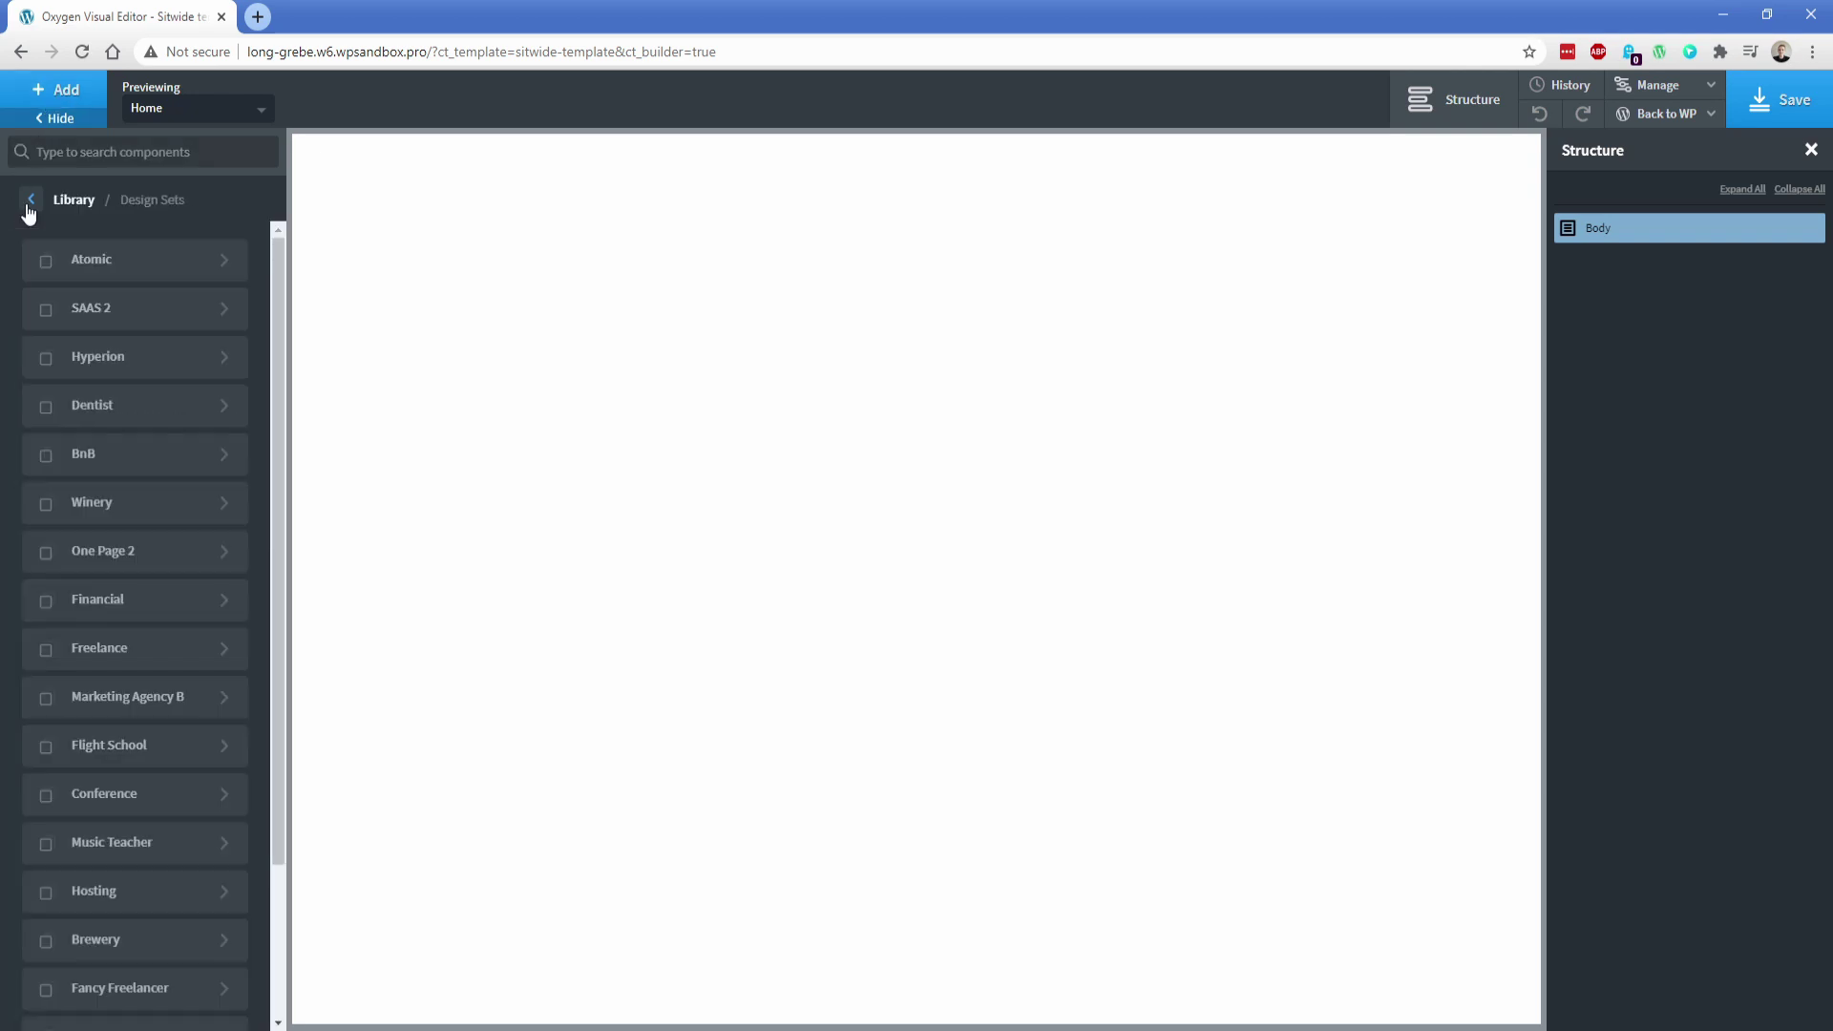
pyautogui.scroll(-3, 111, 573)
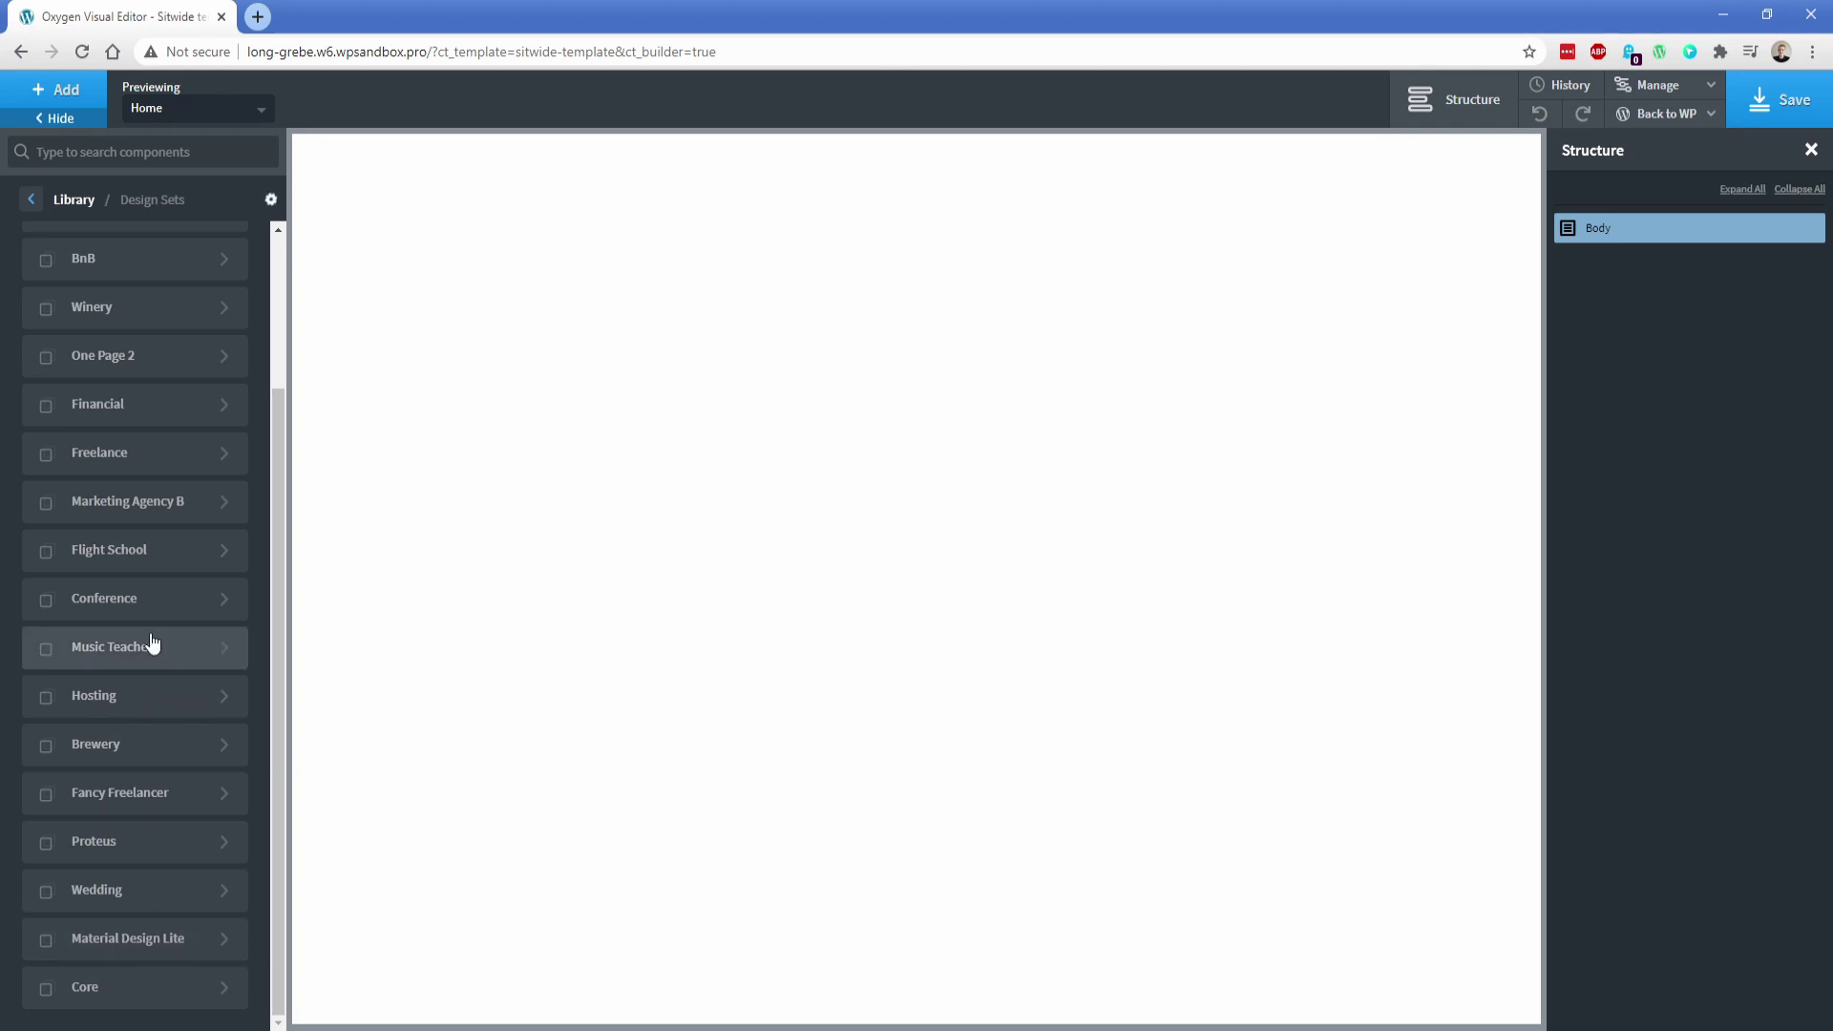
pyautogui.click(125, 450)
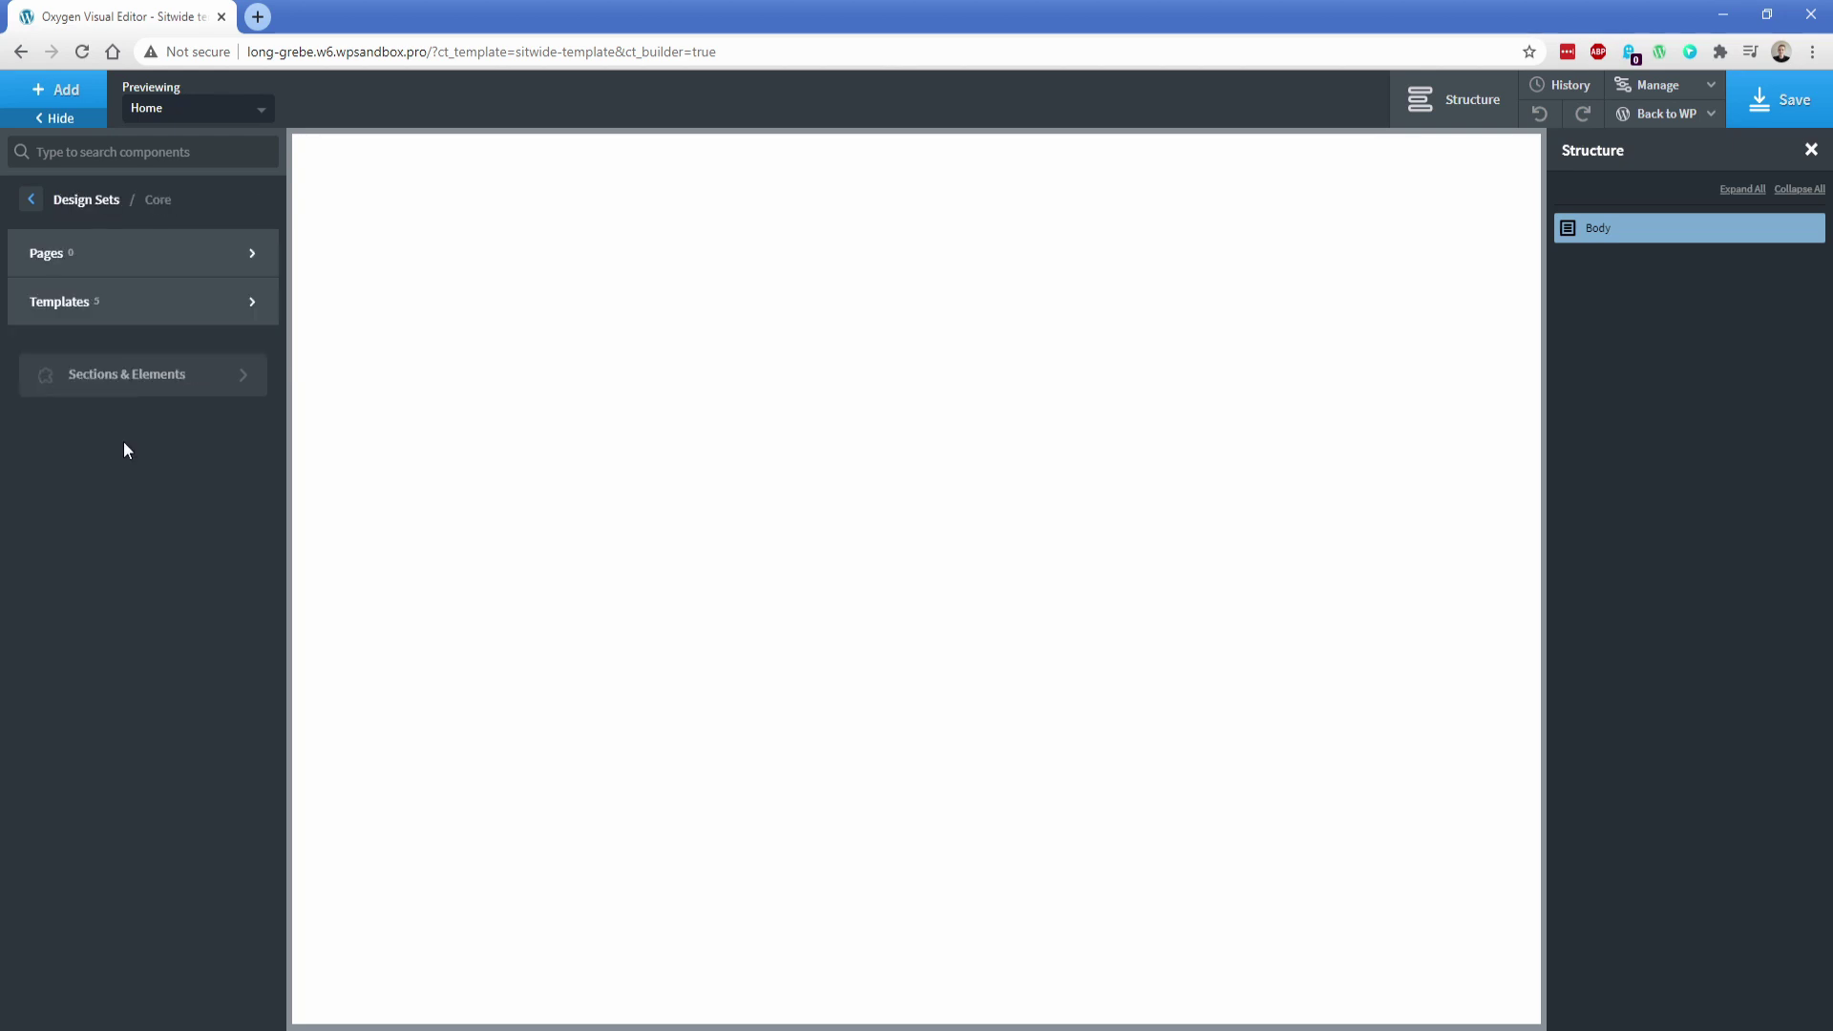
pyautogui.click(111, 386)
pyautogui.moveTo(107, 358)
pyautogui.moveTo(107, 391)
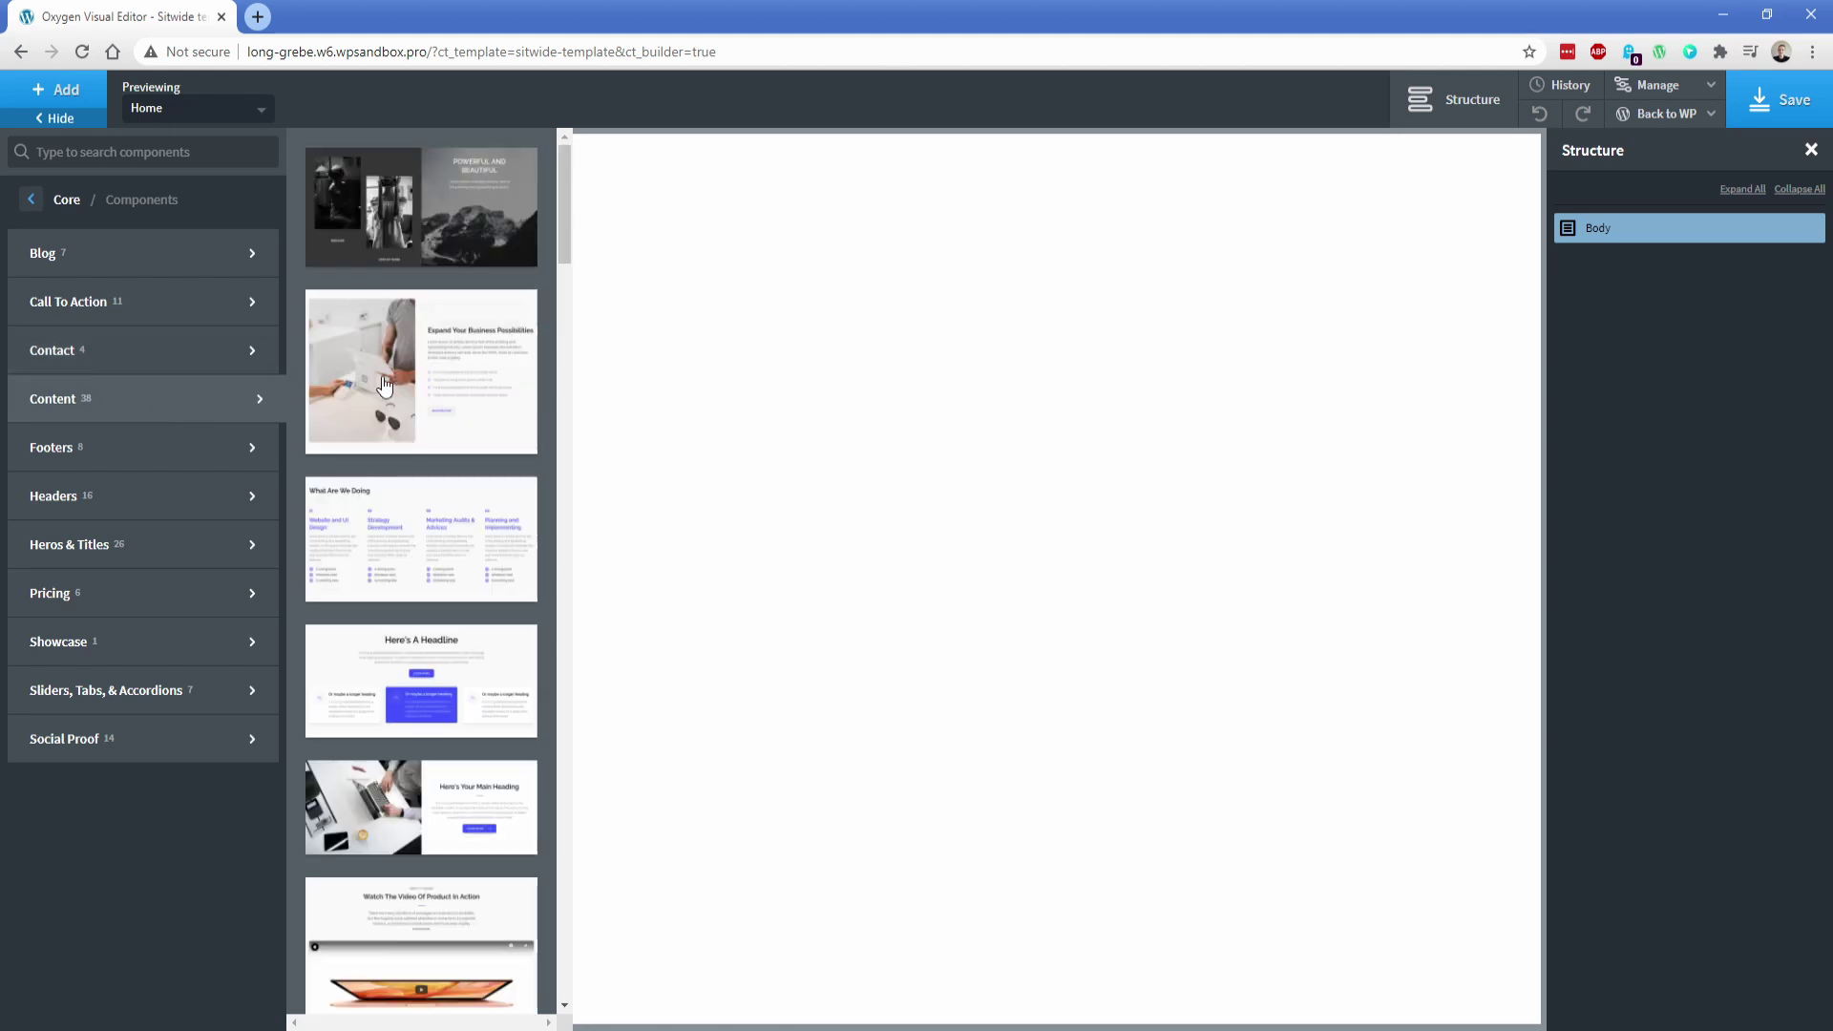
pyautogui.click(386, 573)
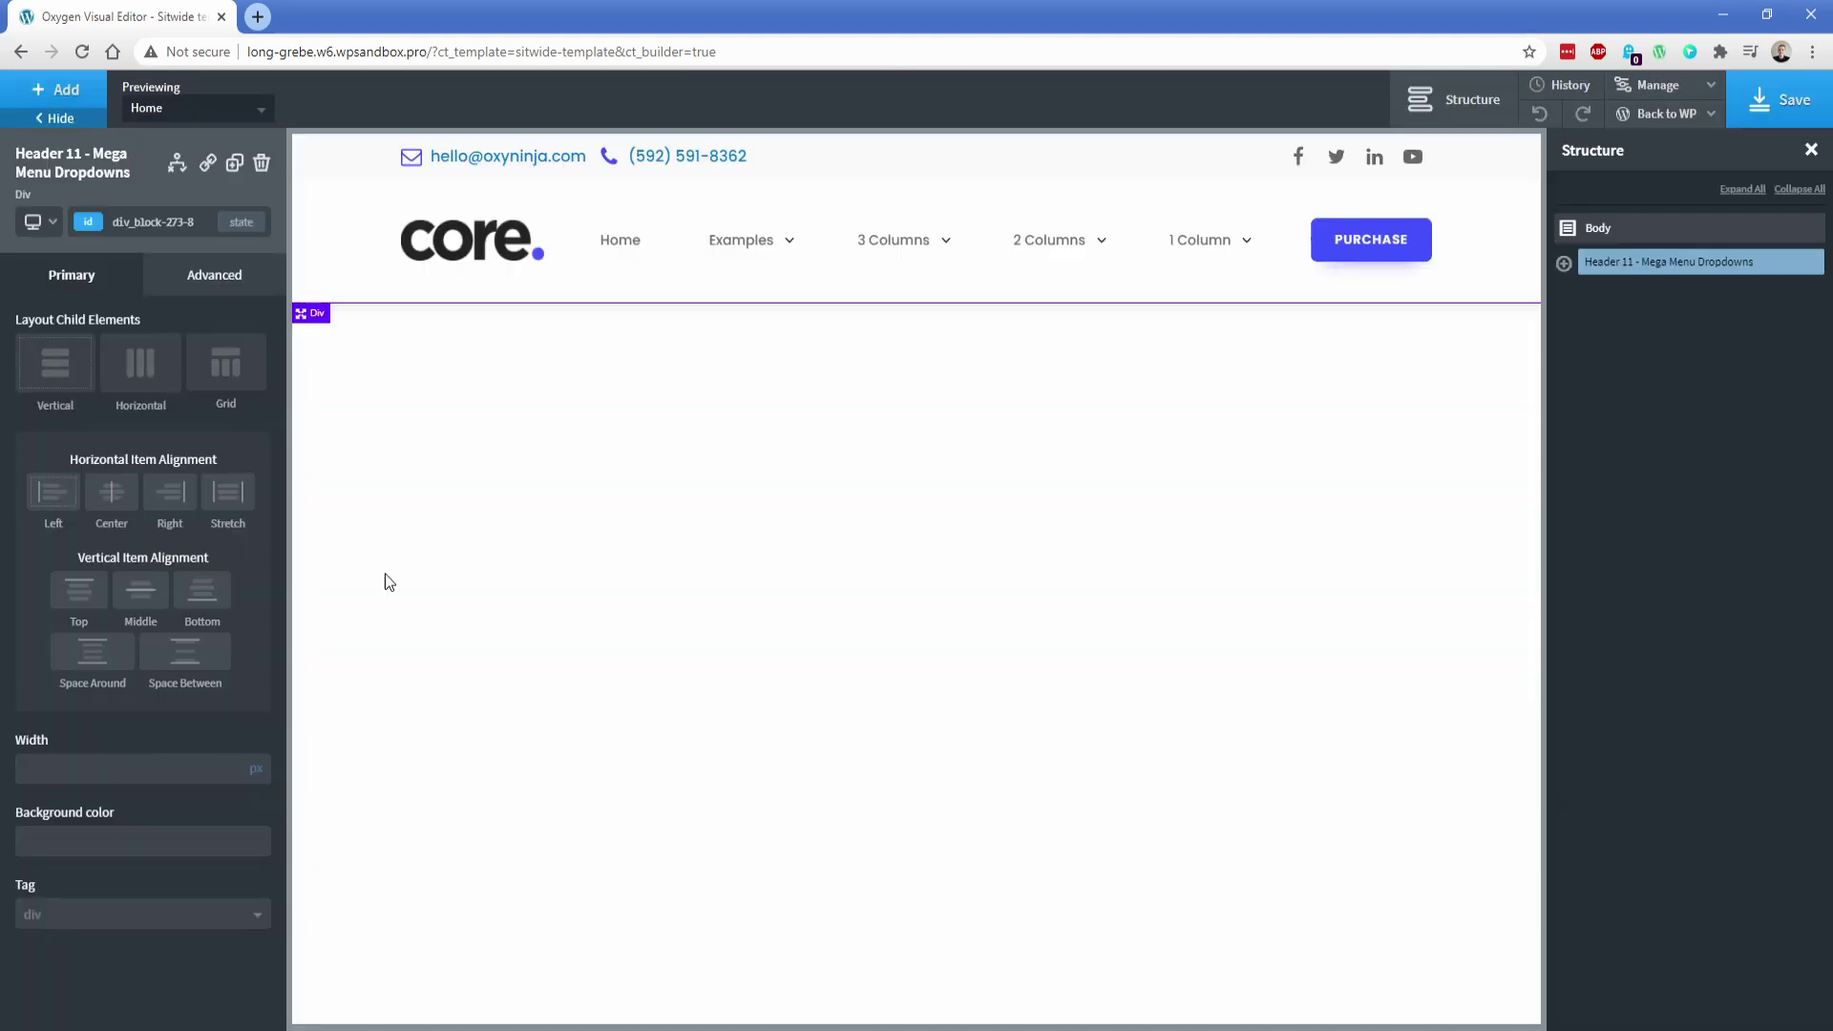
# Set the hero image overlay to the Off Black global colour at 50% opacity
pyautogui.click(65, 90)
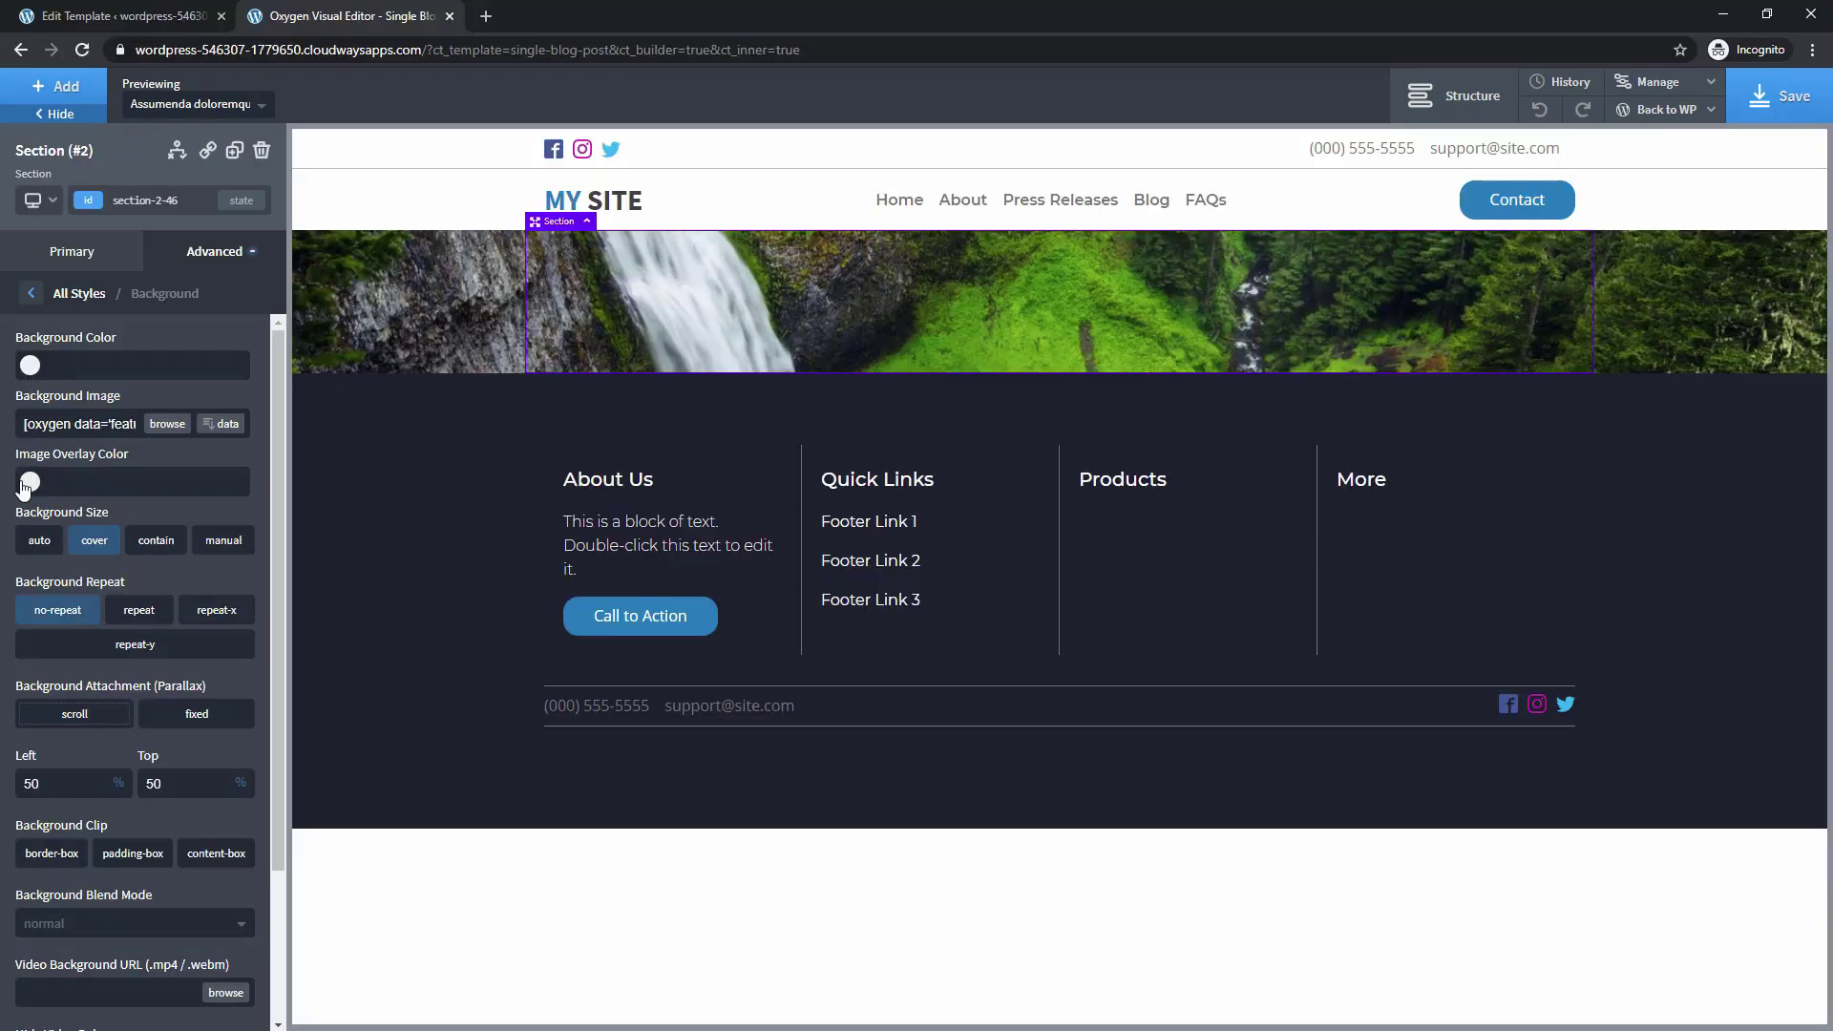
pyautogui.click(28, 482)
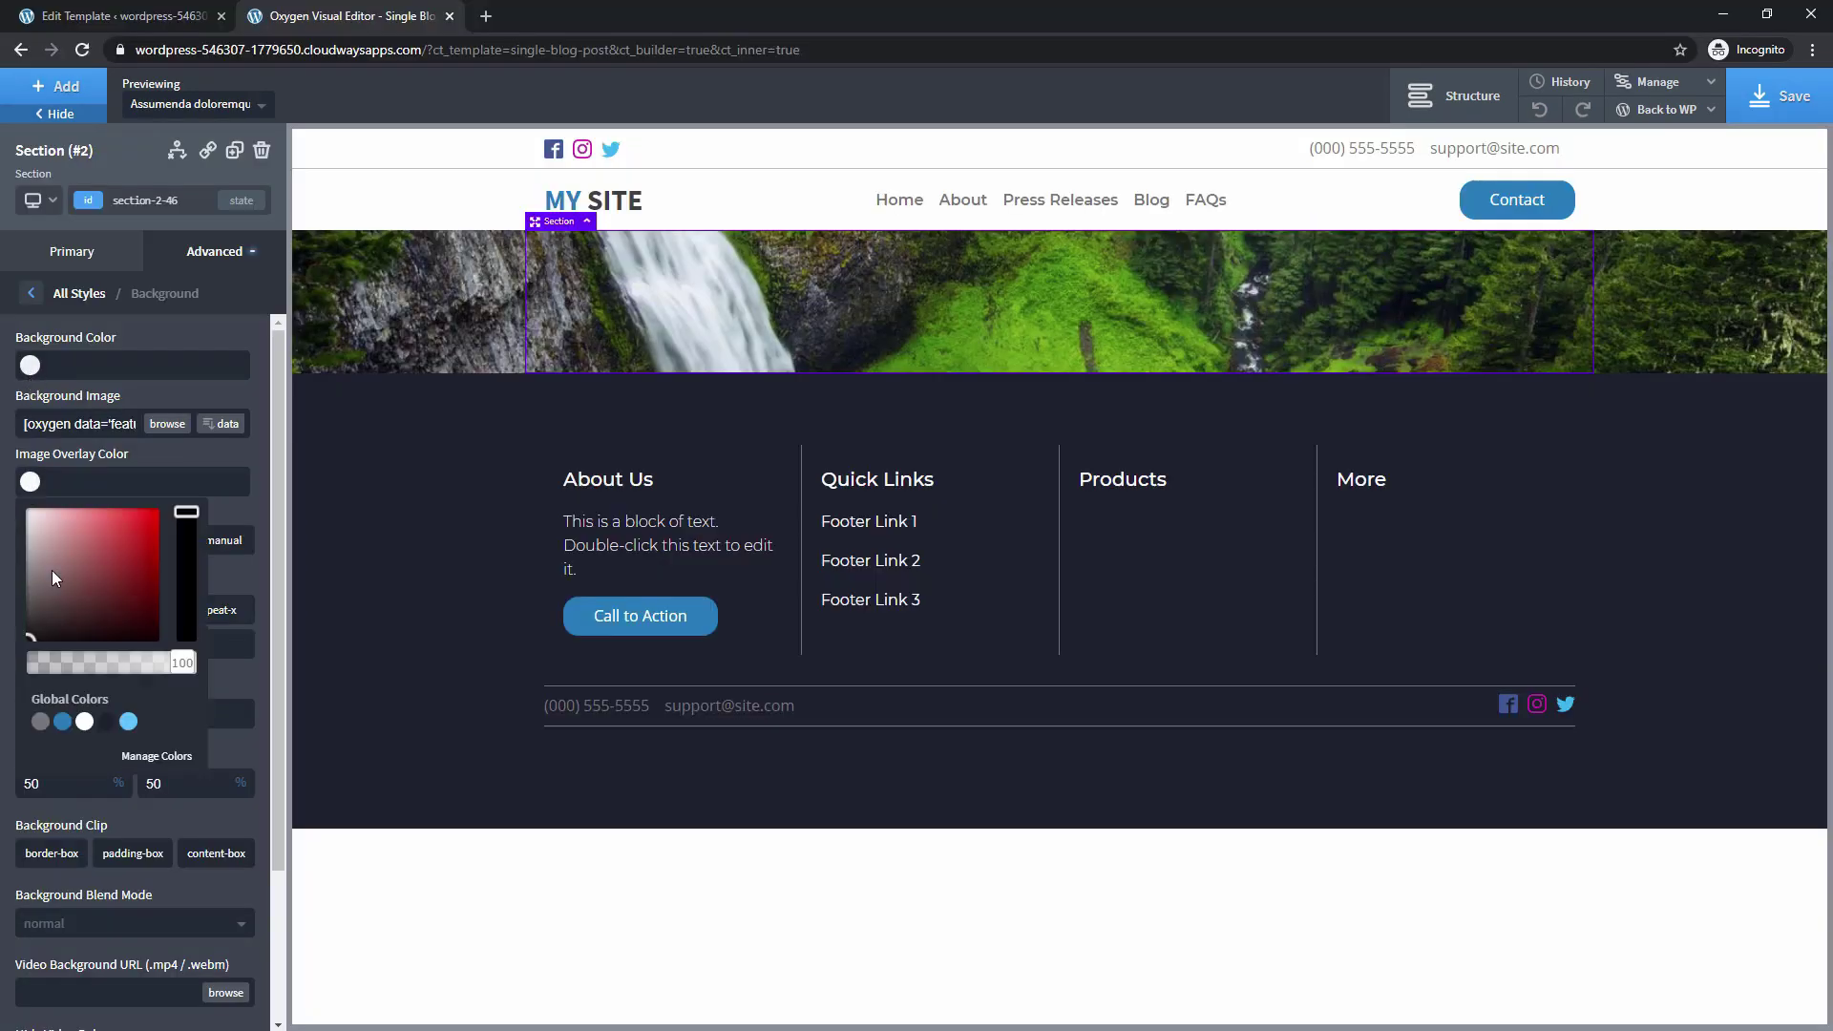
pyautogui.click(106, 721)
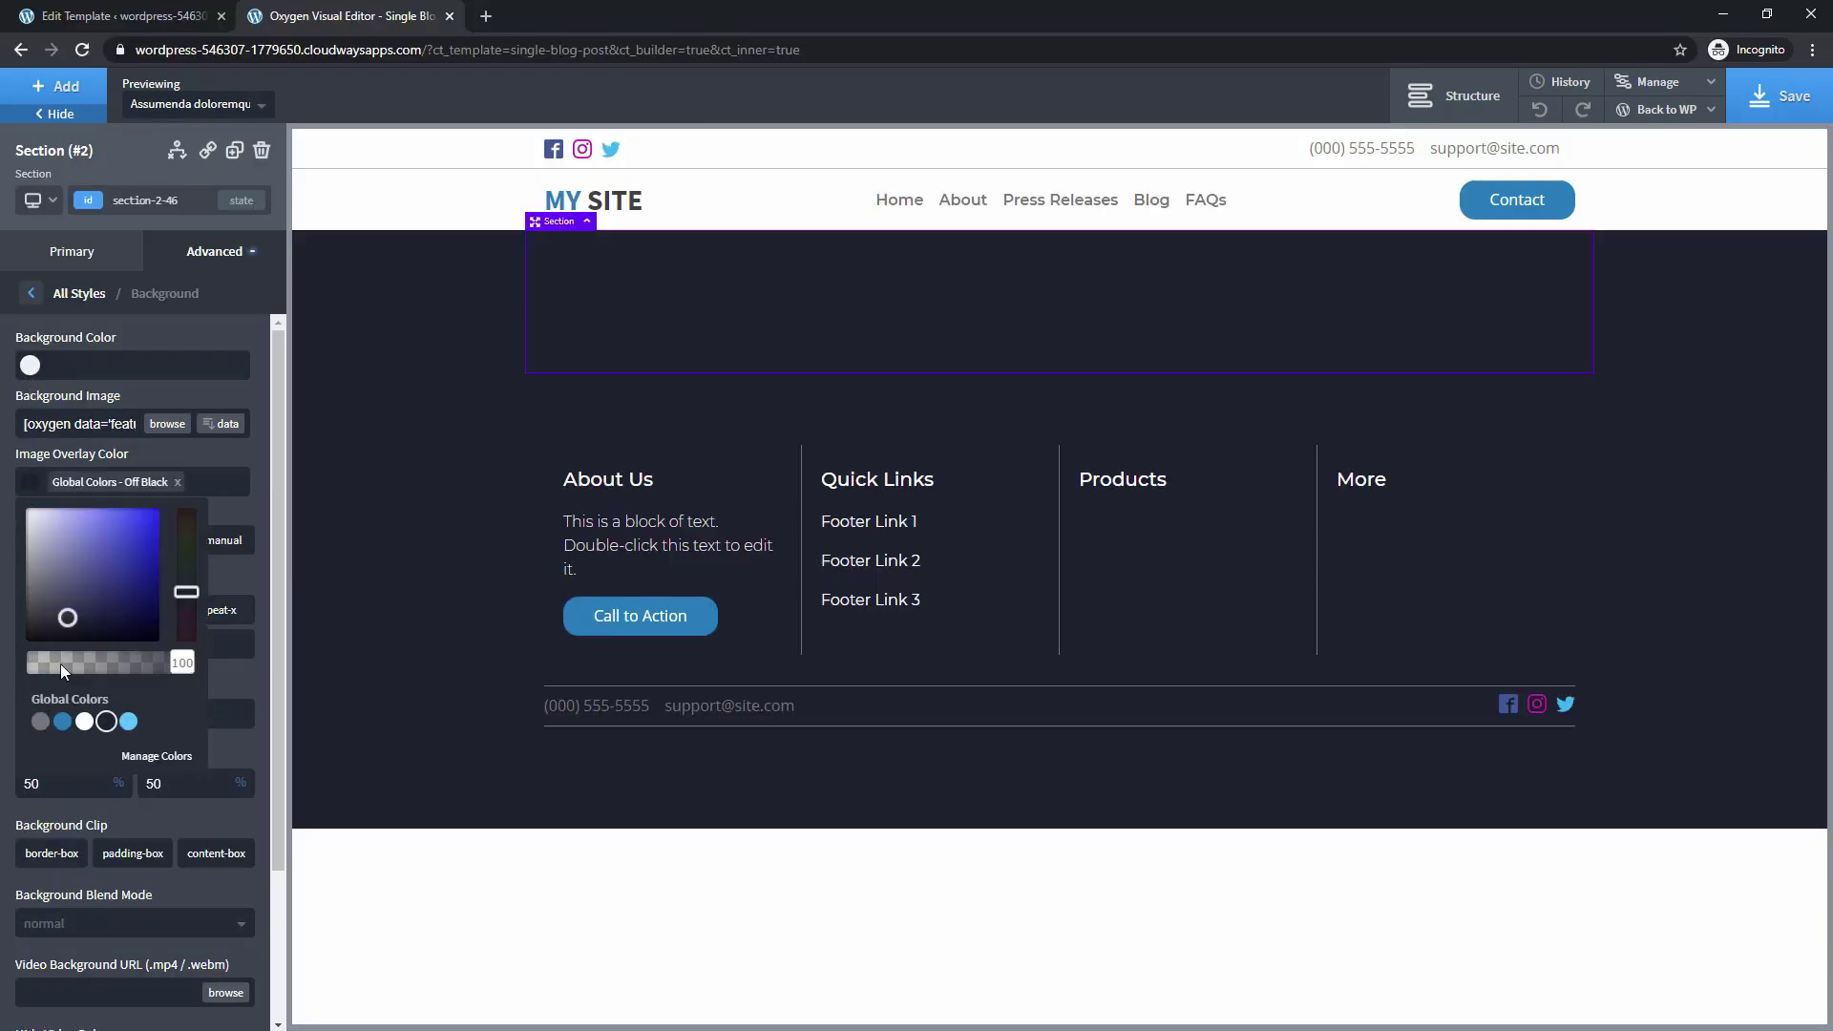
pyautogui.click(27, 482)
pyautogui.click(31, 488)
pyautogui.moveTo(174, 669); pyautogui.dragTo(111, 678)
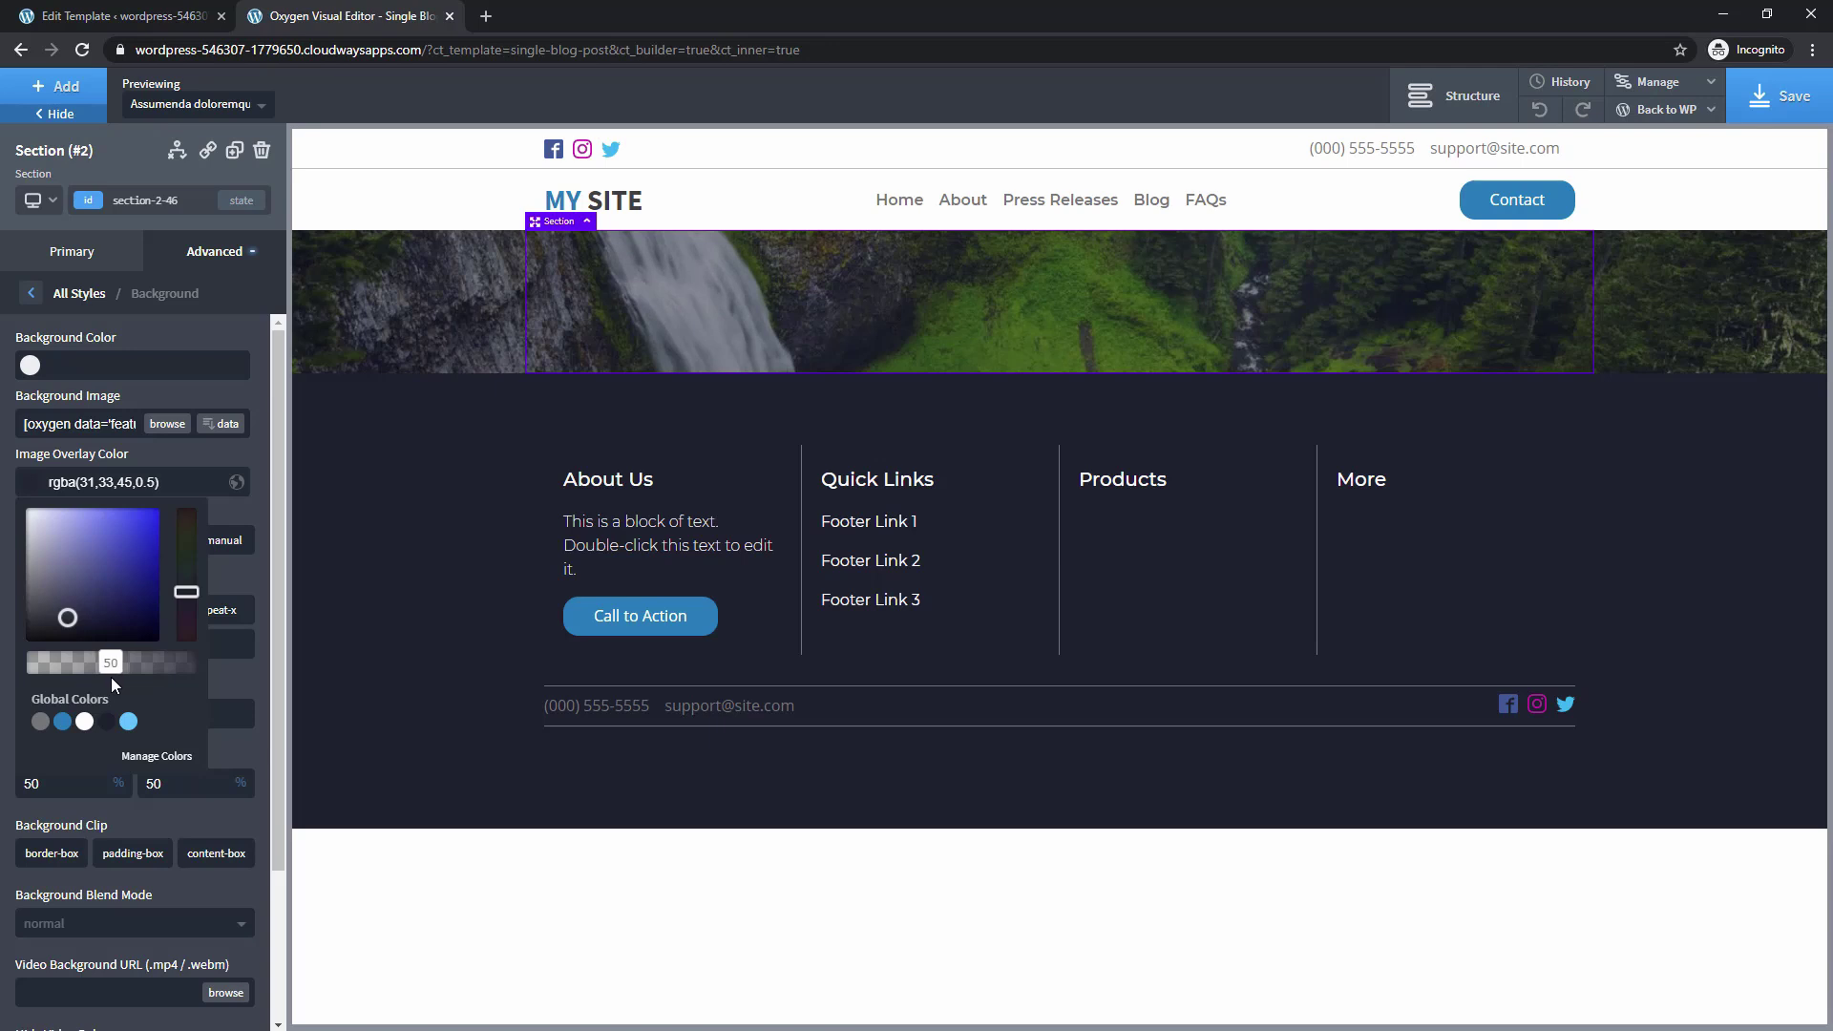
# Add a heading to the hero section filled with the dynamic Post Title
pyautogui.click(60, 98)
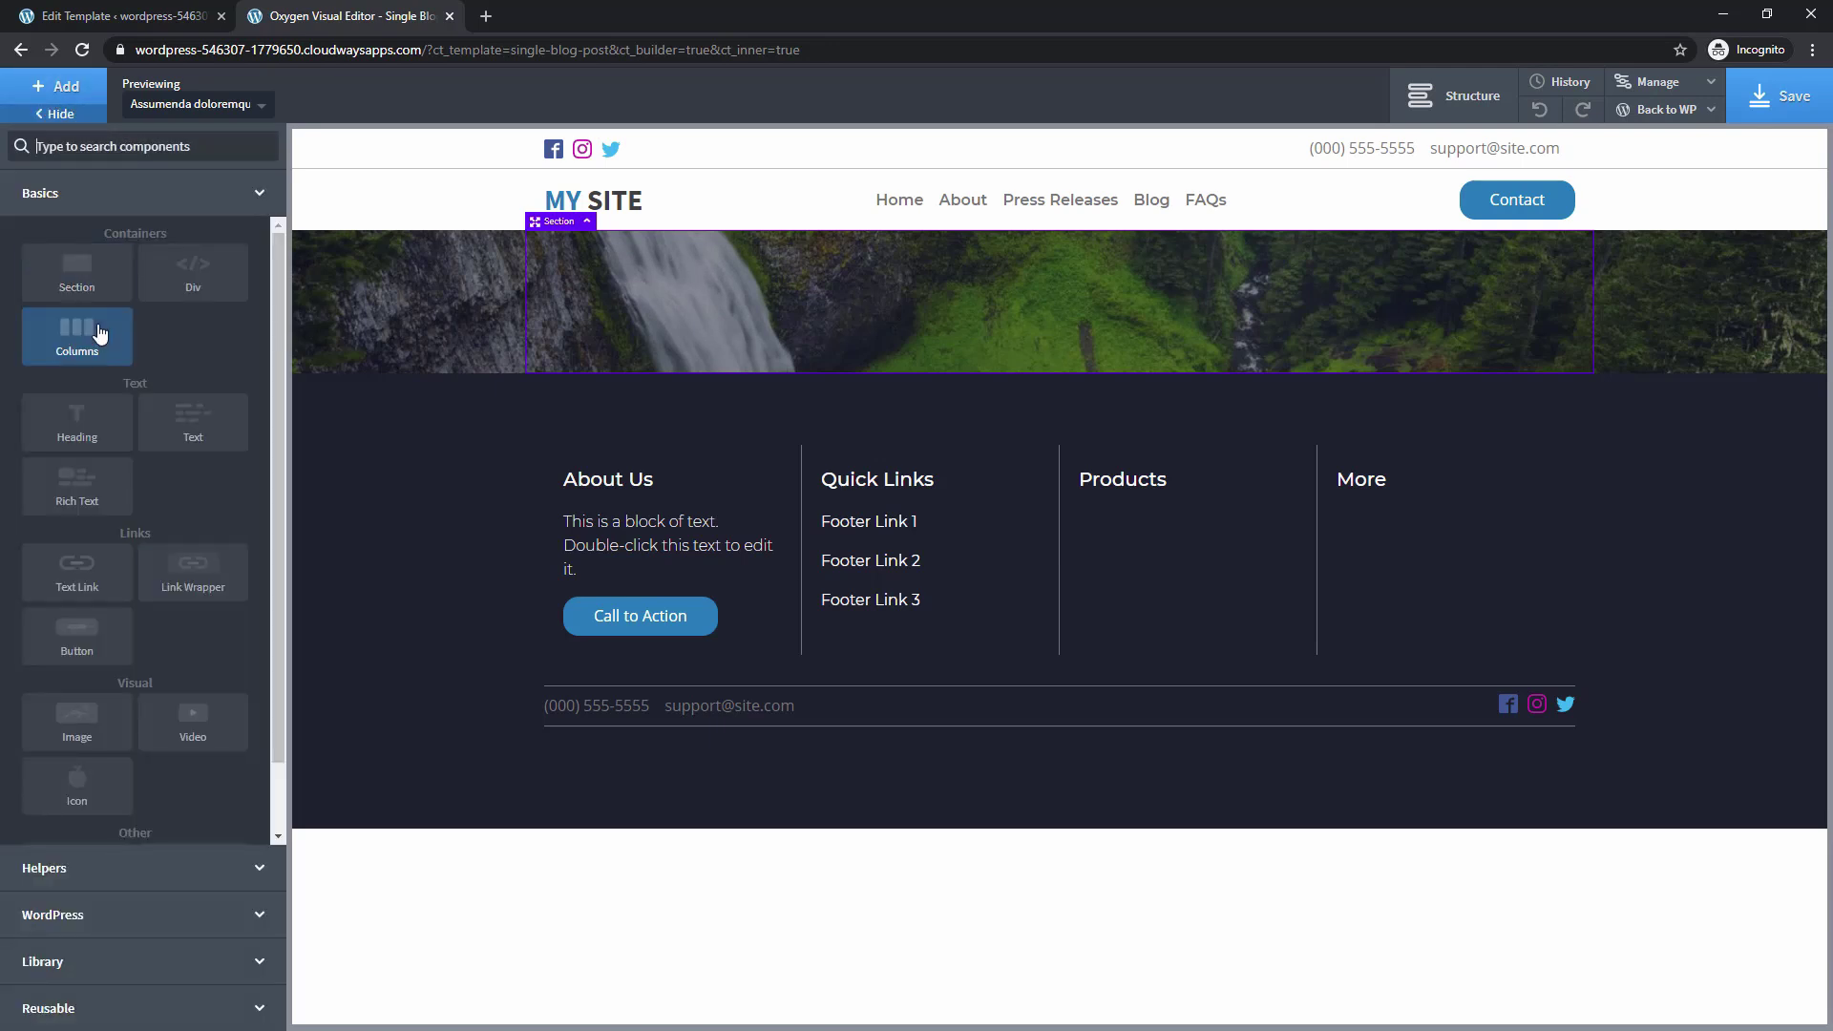
pyautogui.click(79, 409)
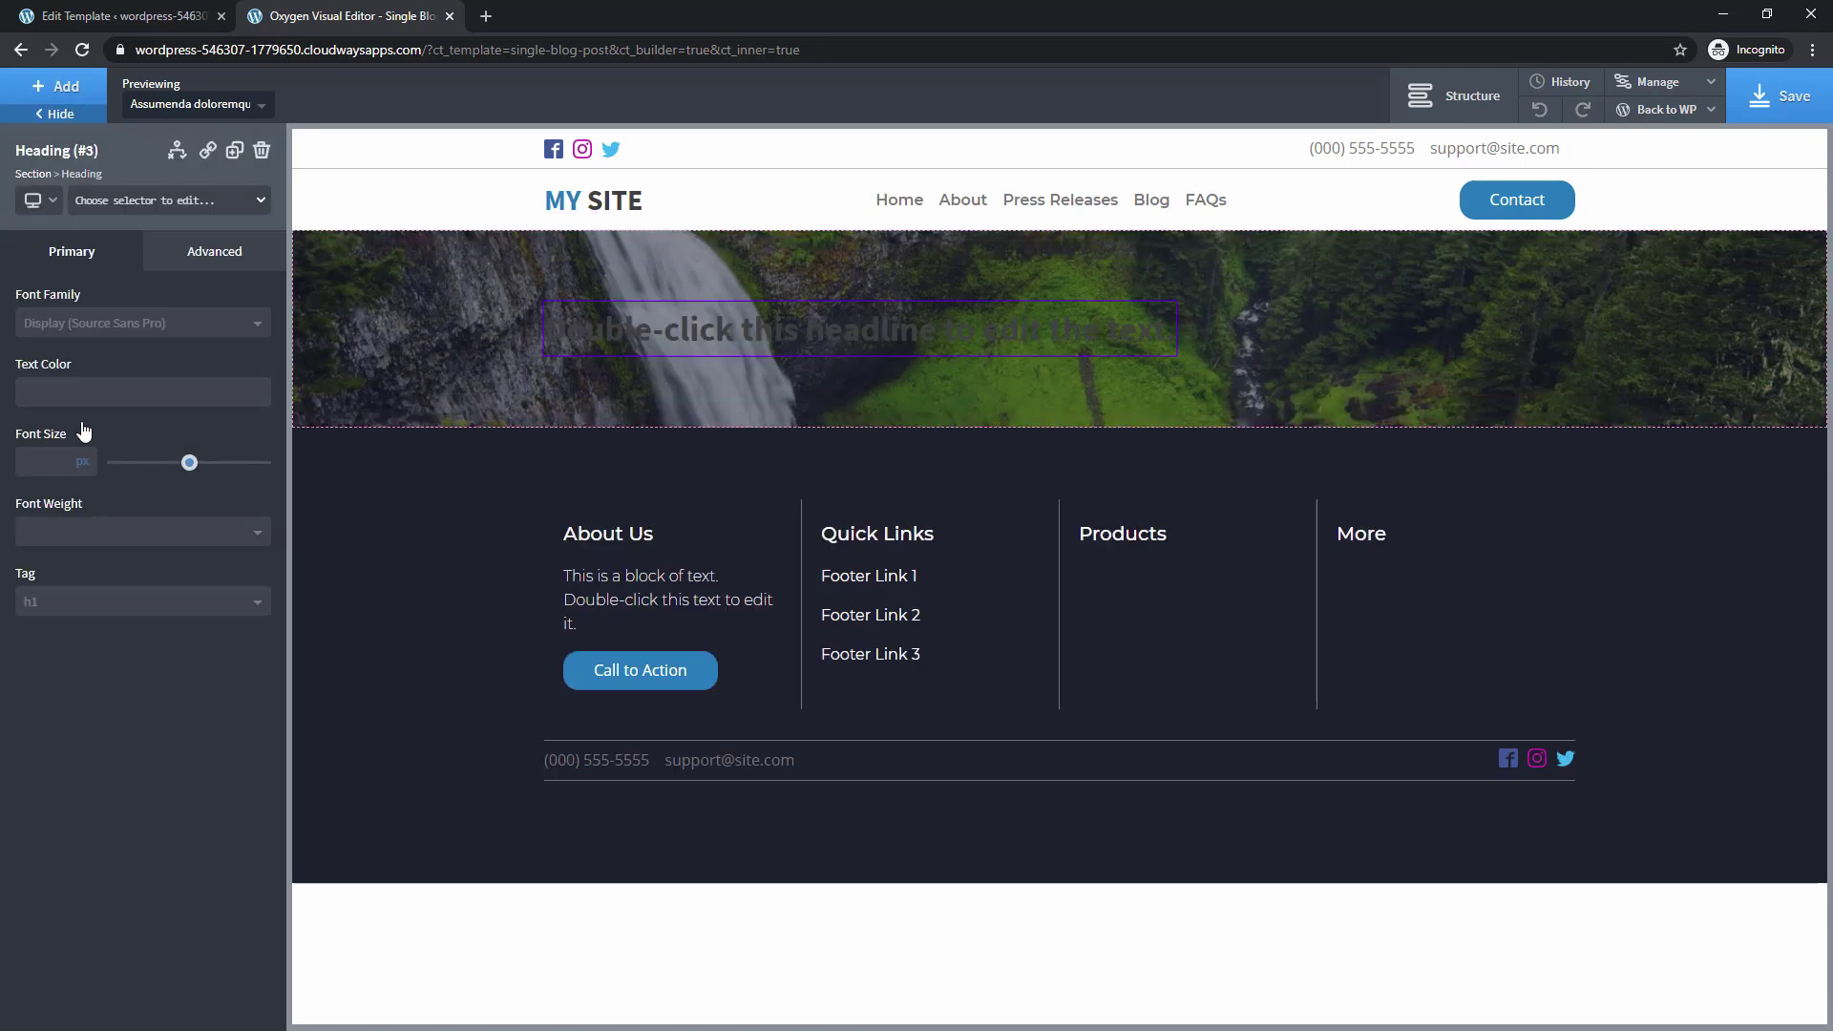
pyautogui.doubleClick(616, 335)
pyautogui.click(1050, 99)
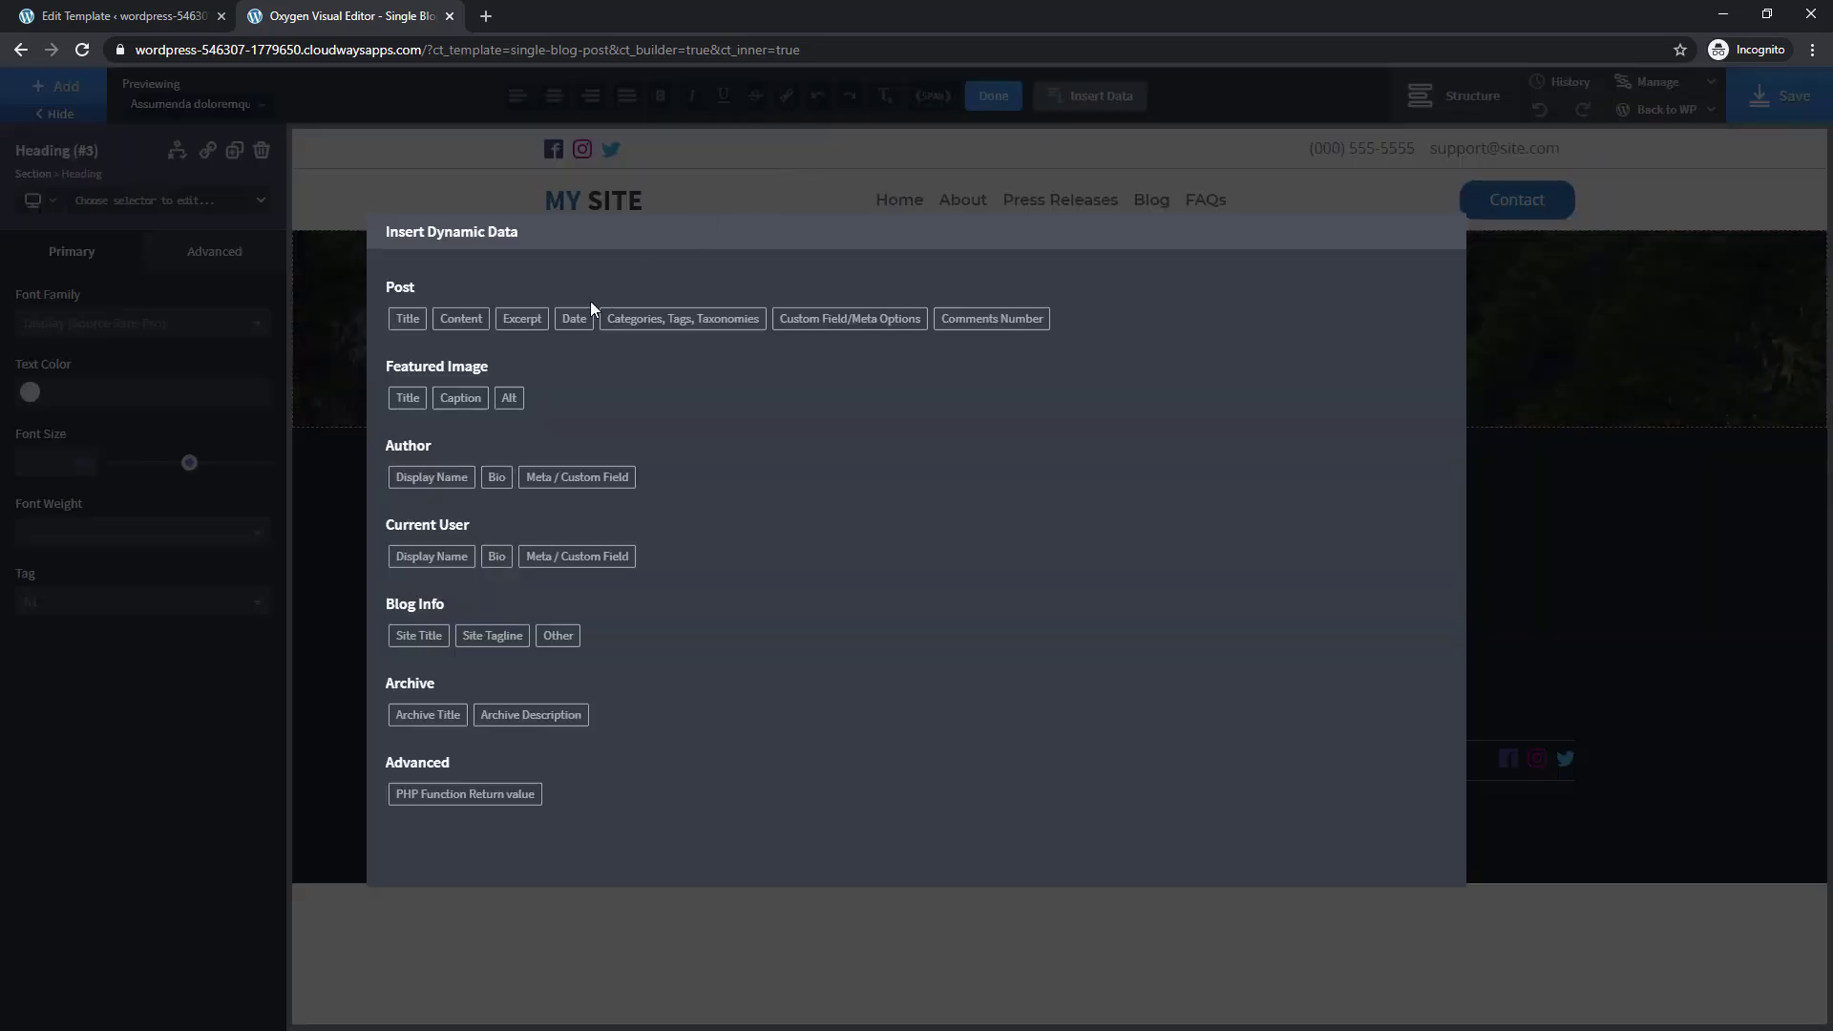
pyautogui.click(406, 316)
pyautogui.click(420, 399)
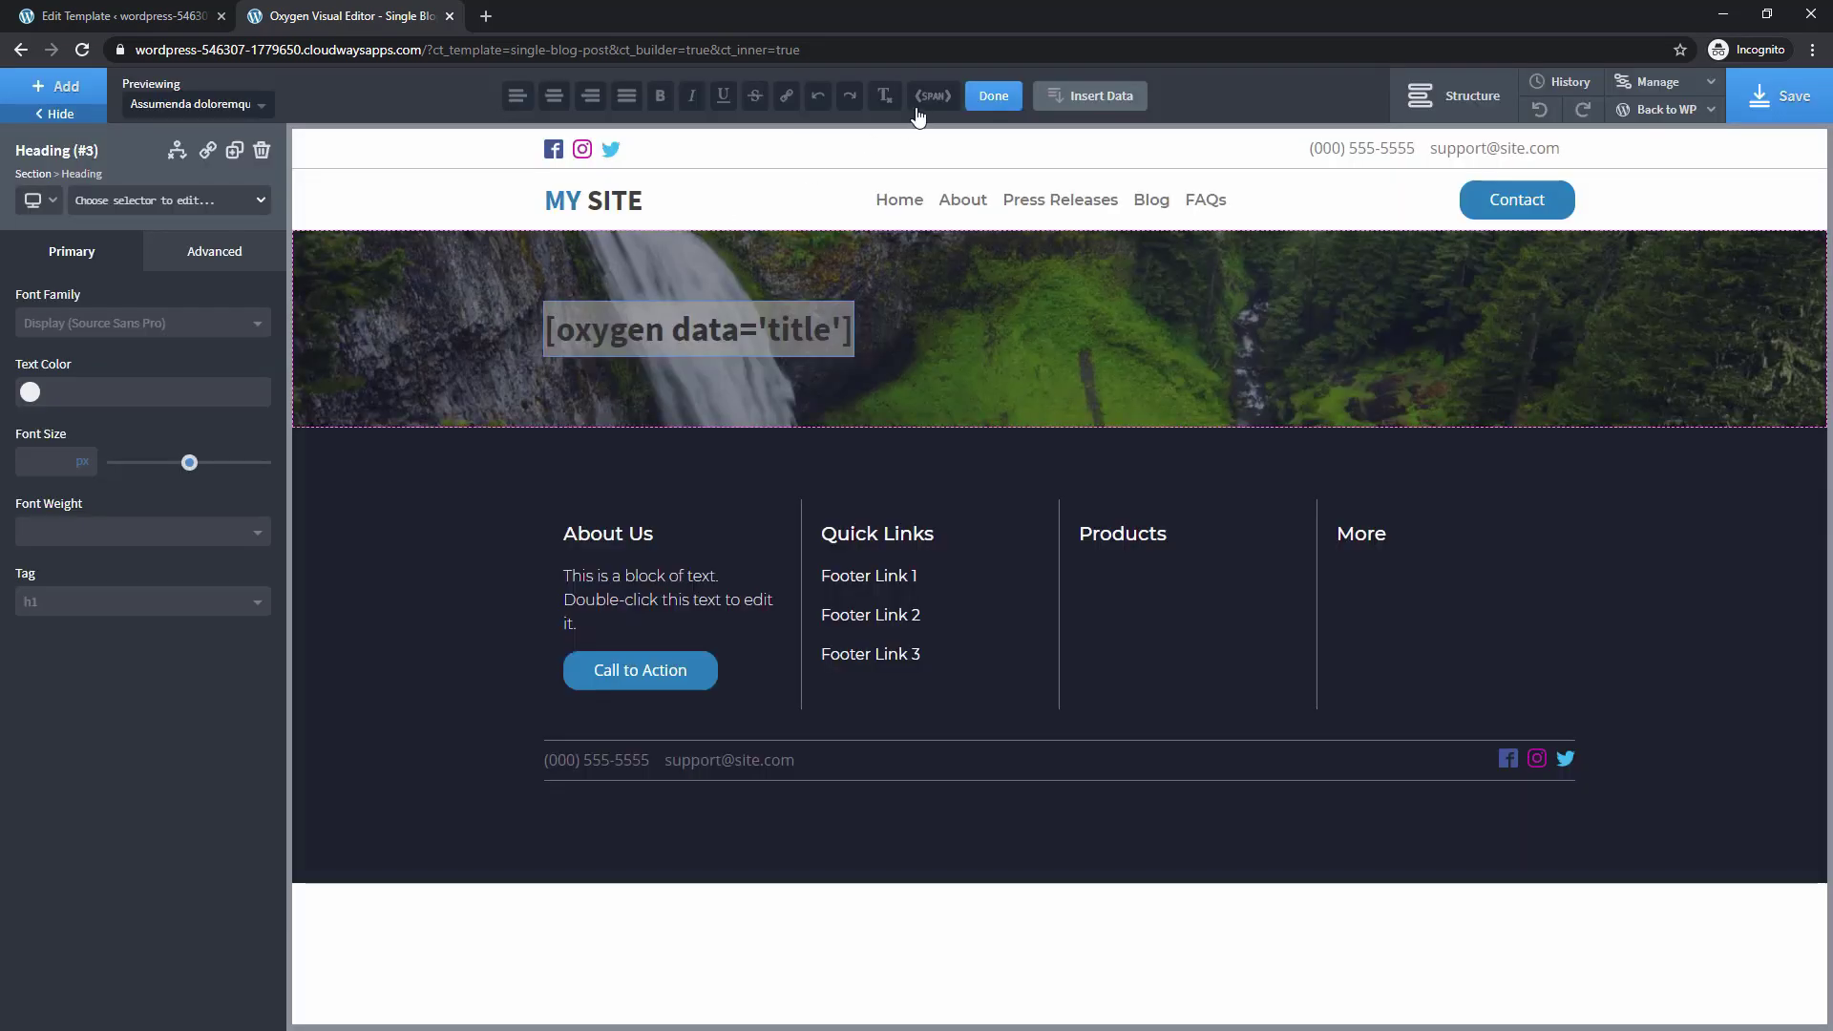
pyautogui.click(993, 96)
# Make the post-title heading white in the Montserrat font
pyautogui.click(30, 391)
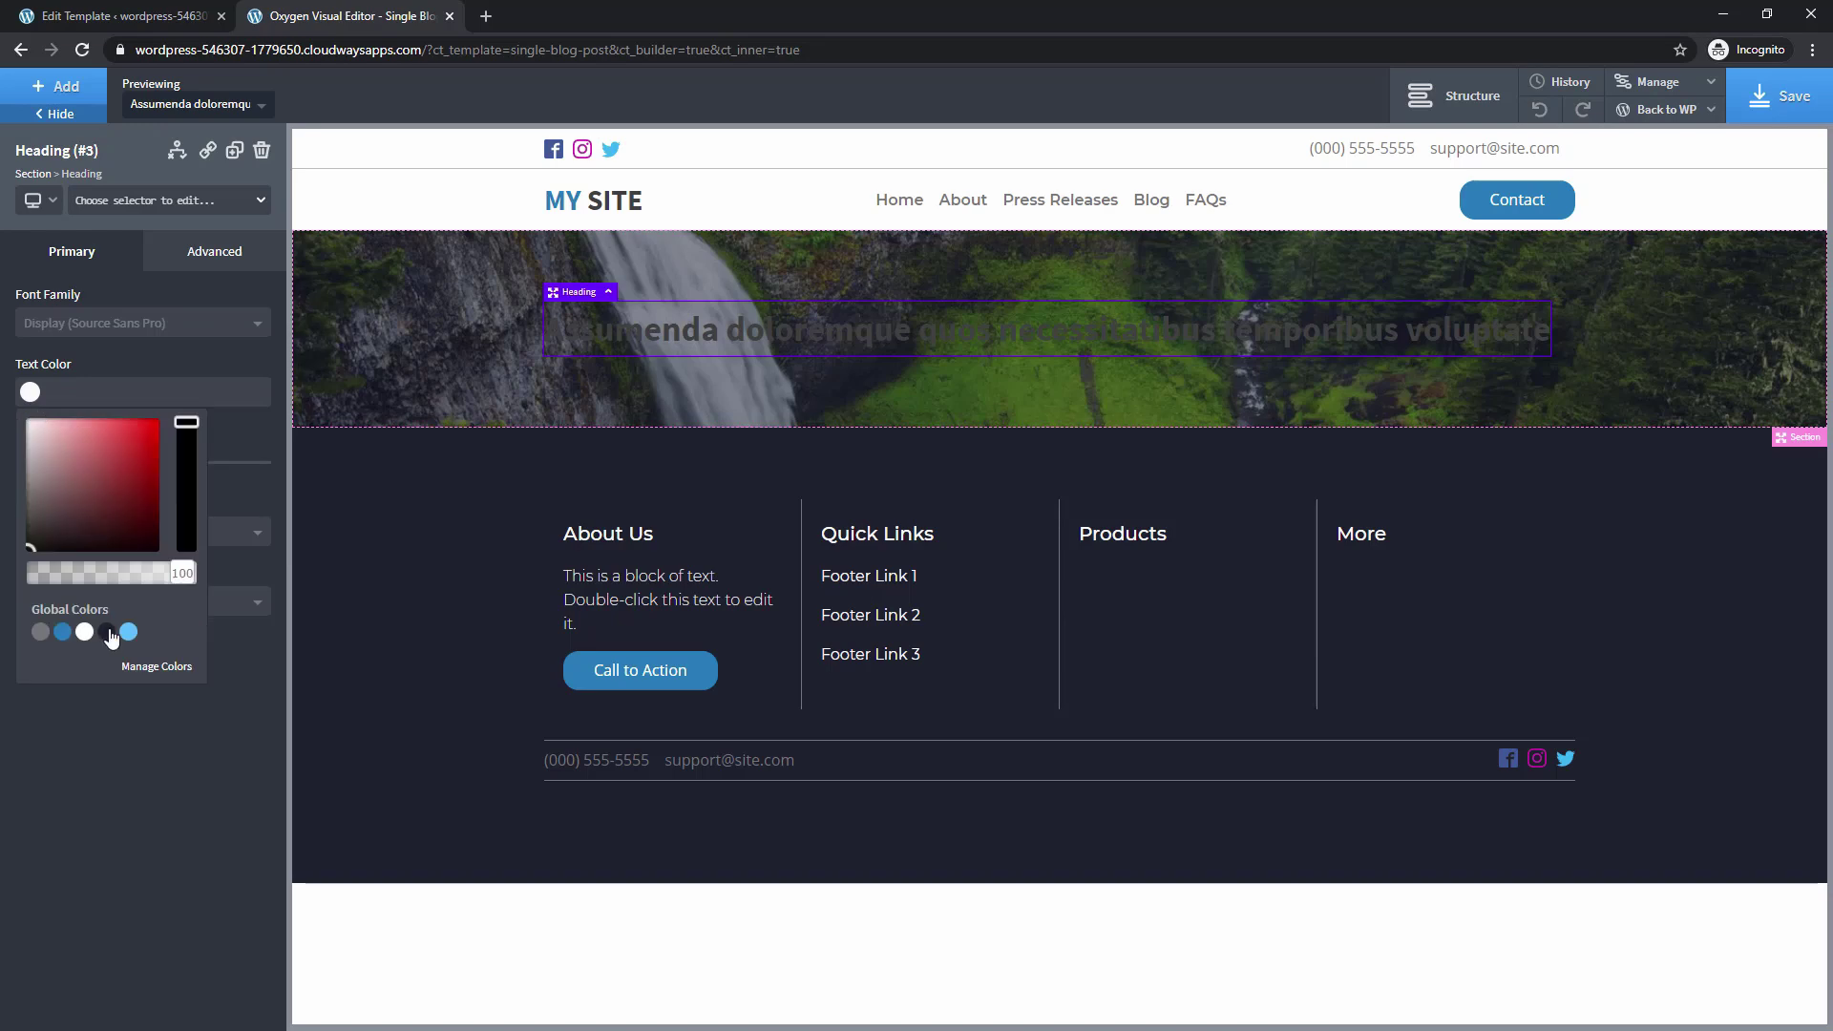
pyautogui.click(85, 632)
pyautogui.click(84, 329)
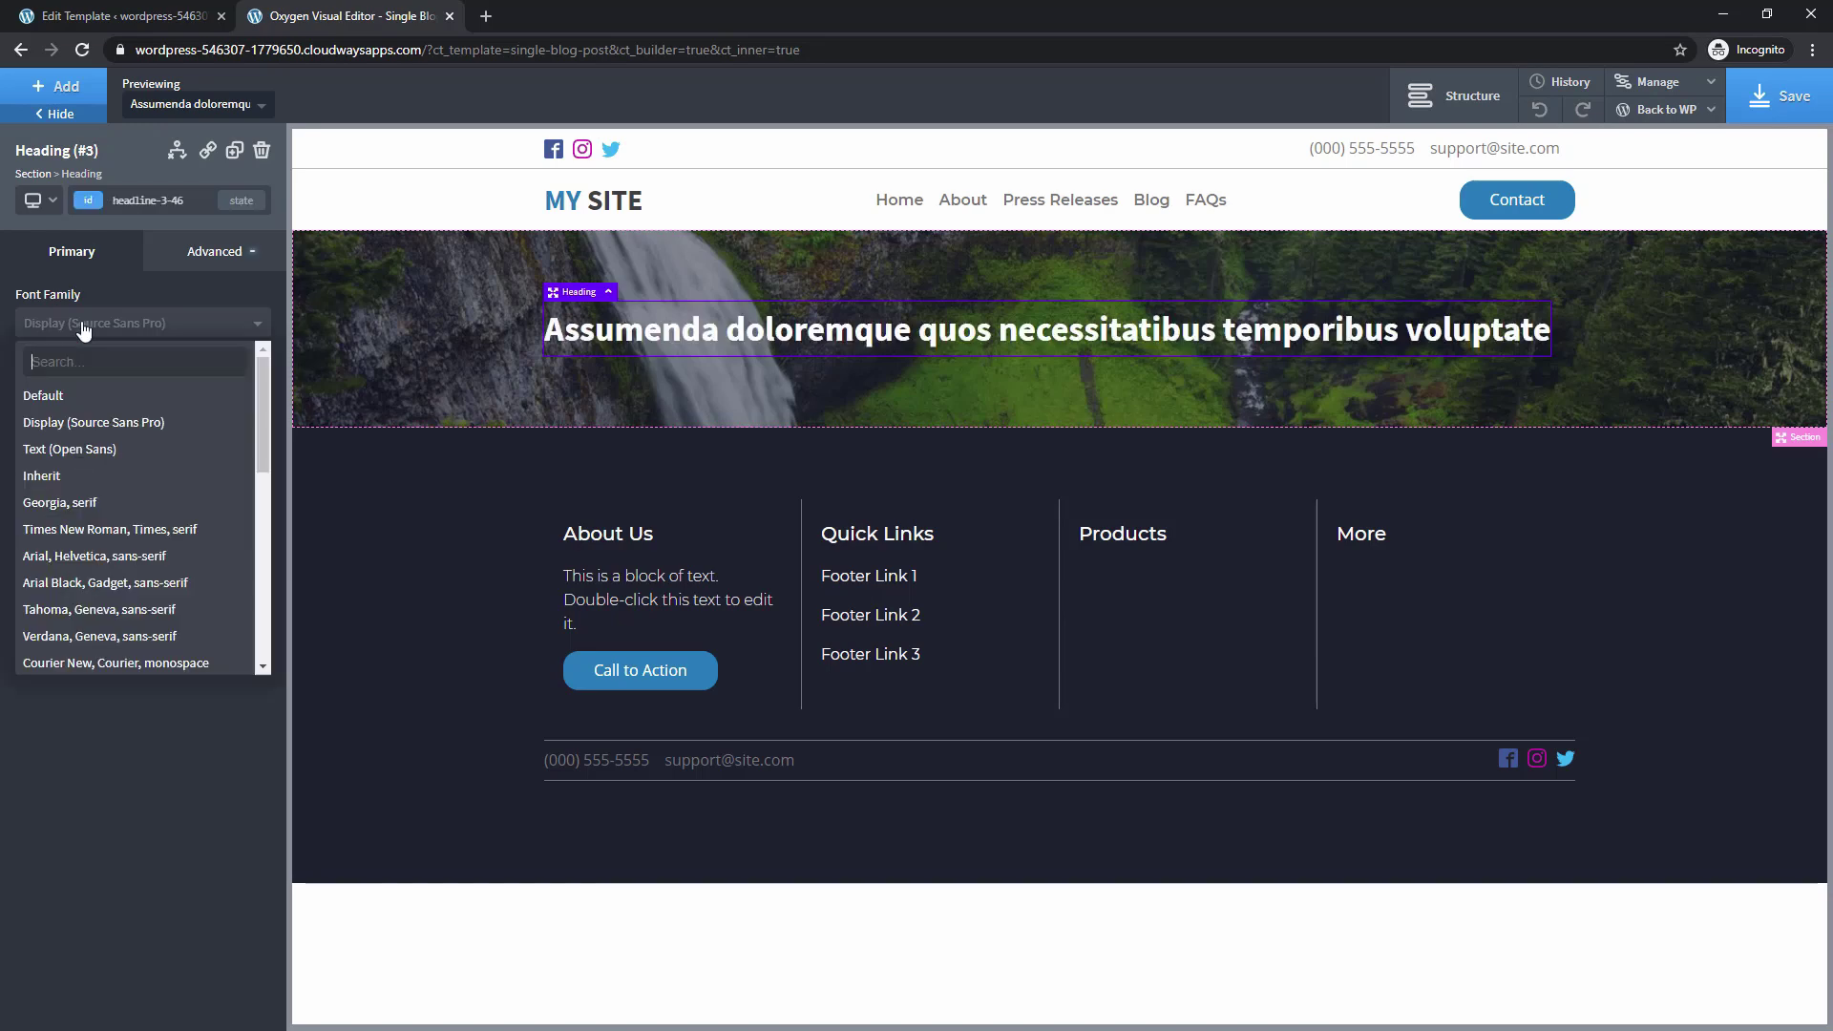
pyautogui.write('mon')
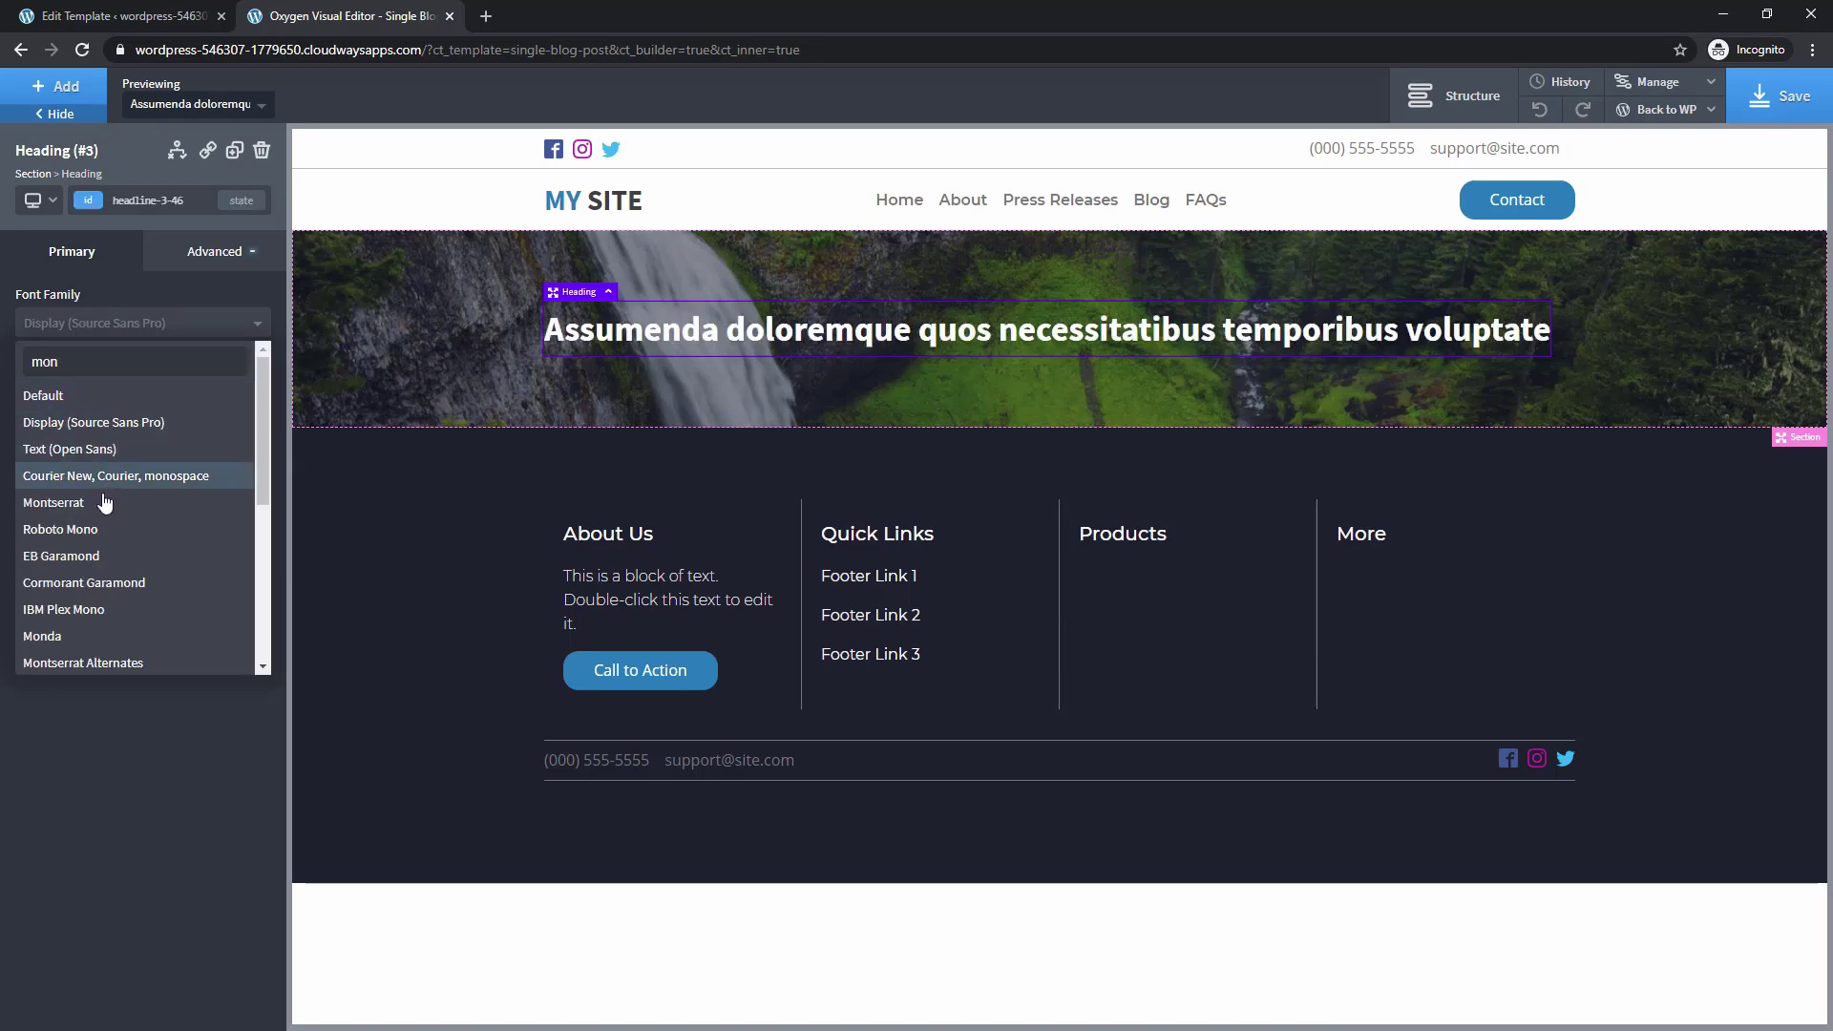
pyautogui.click(52, 502)
# Add a new section below the hero with a text block inside it
pyautogui.click(1451, 95)
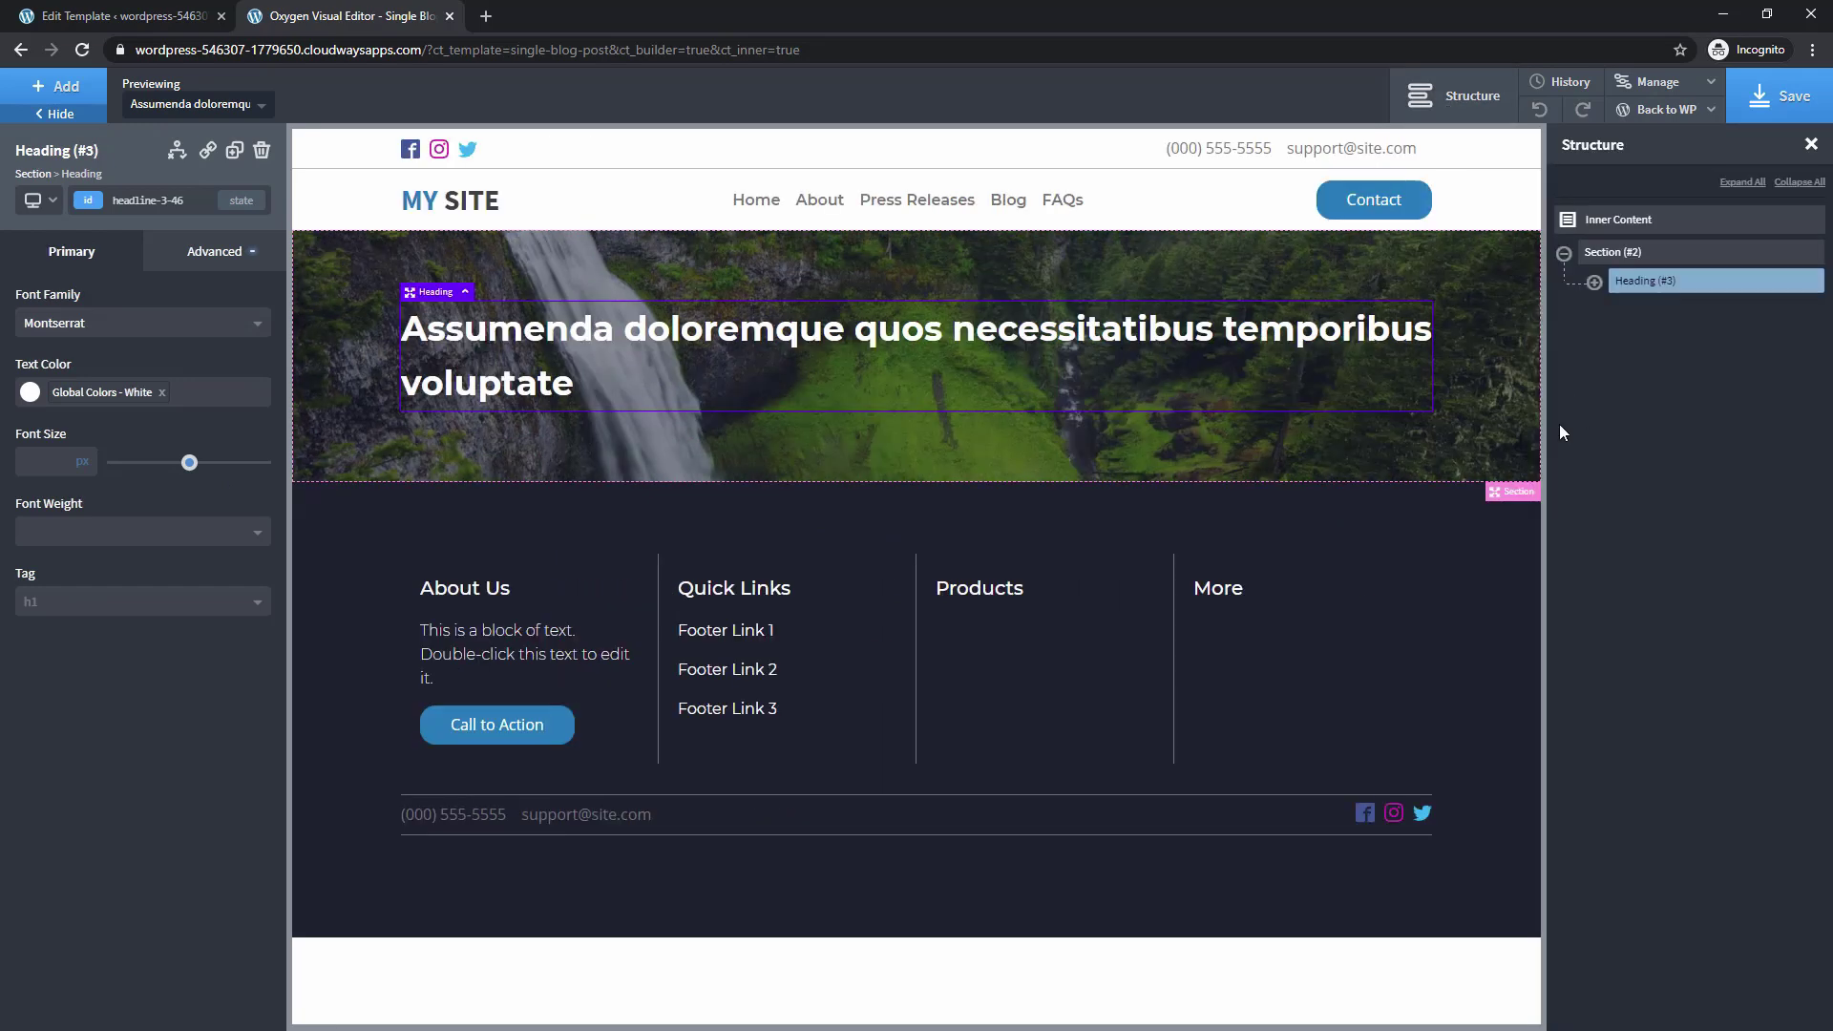
pyautogui.click(1611, 228)
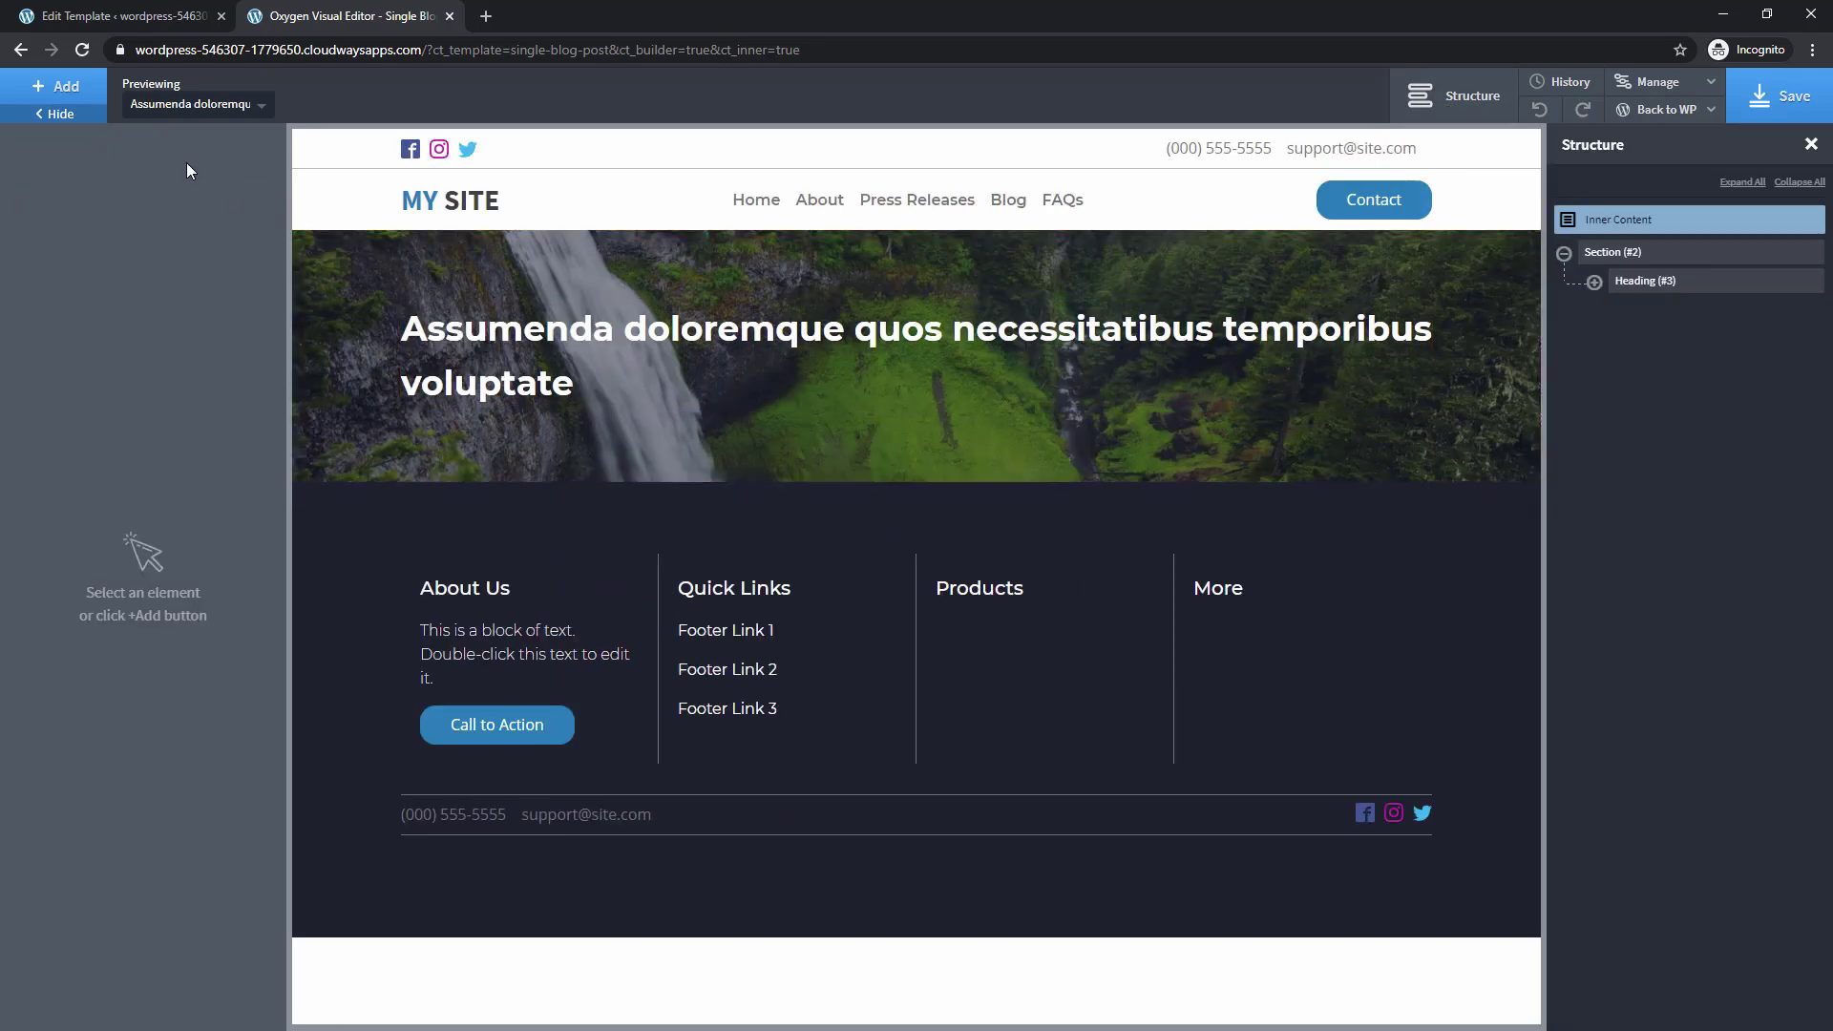
pyautogui.click(40, 103)
pyautogui.click(68, 286)
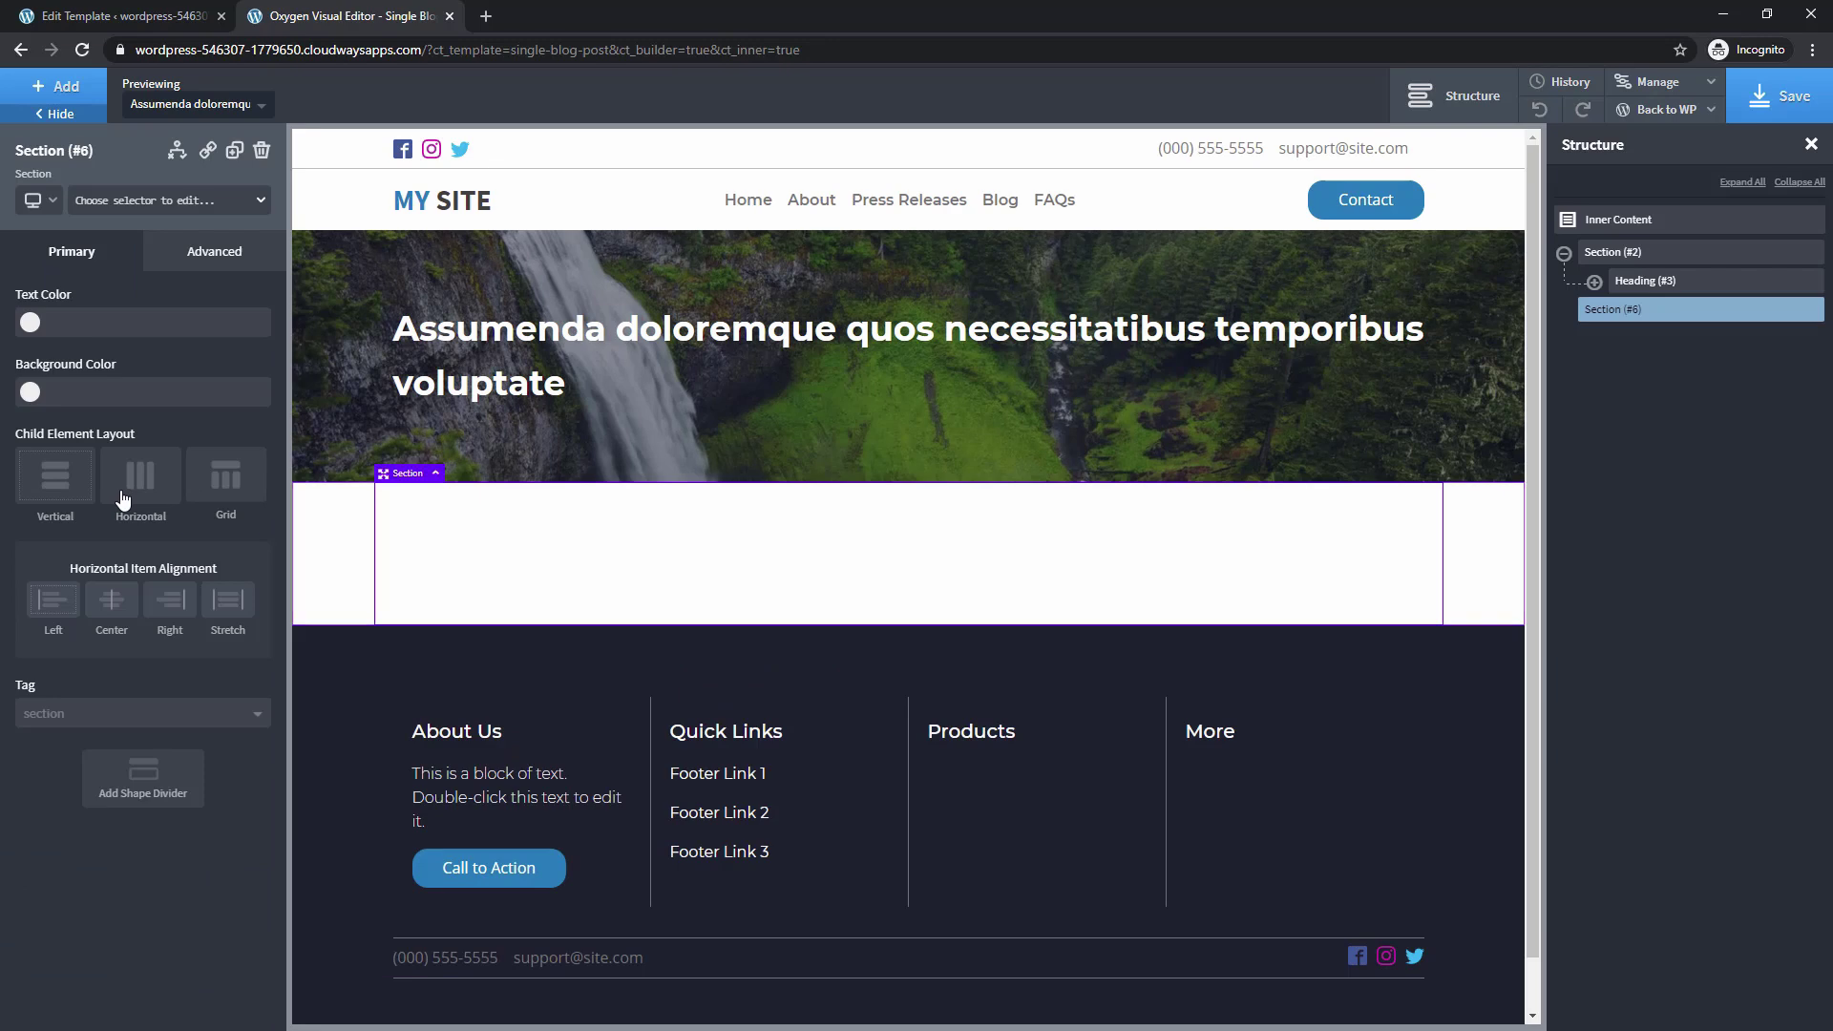
pyautogui.click(58, 88)
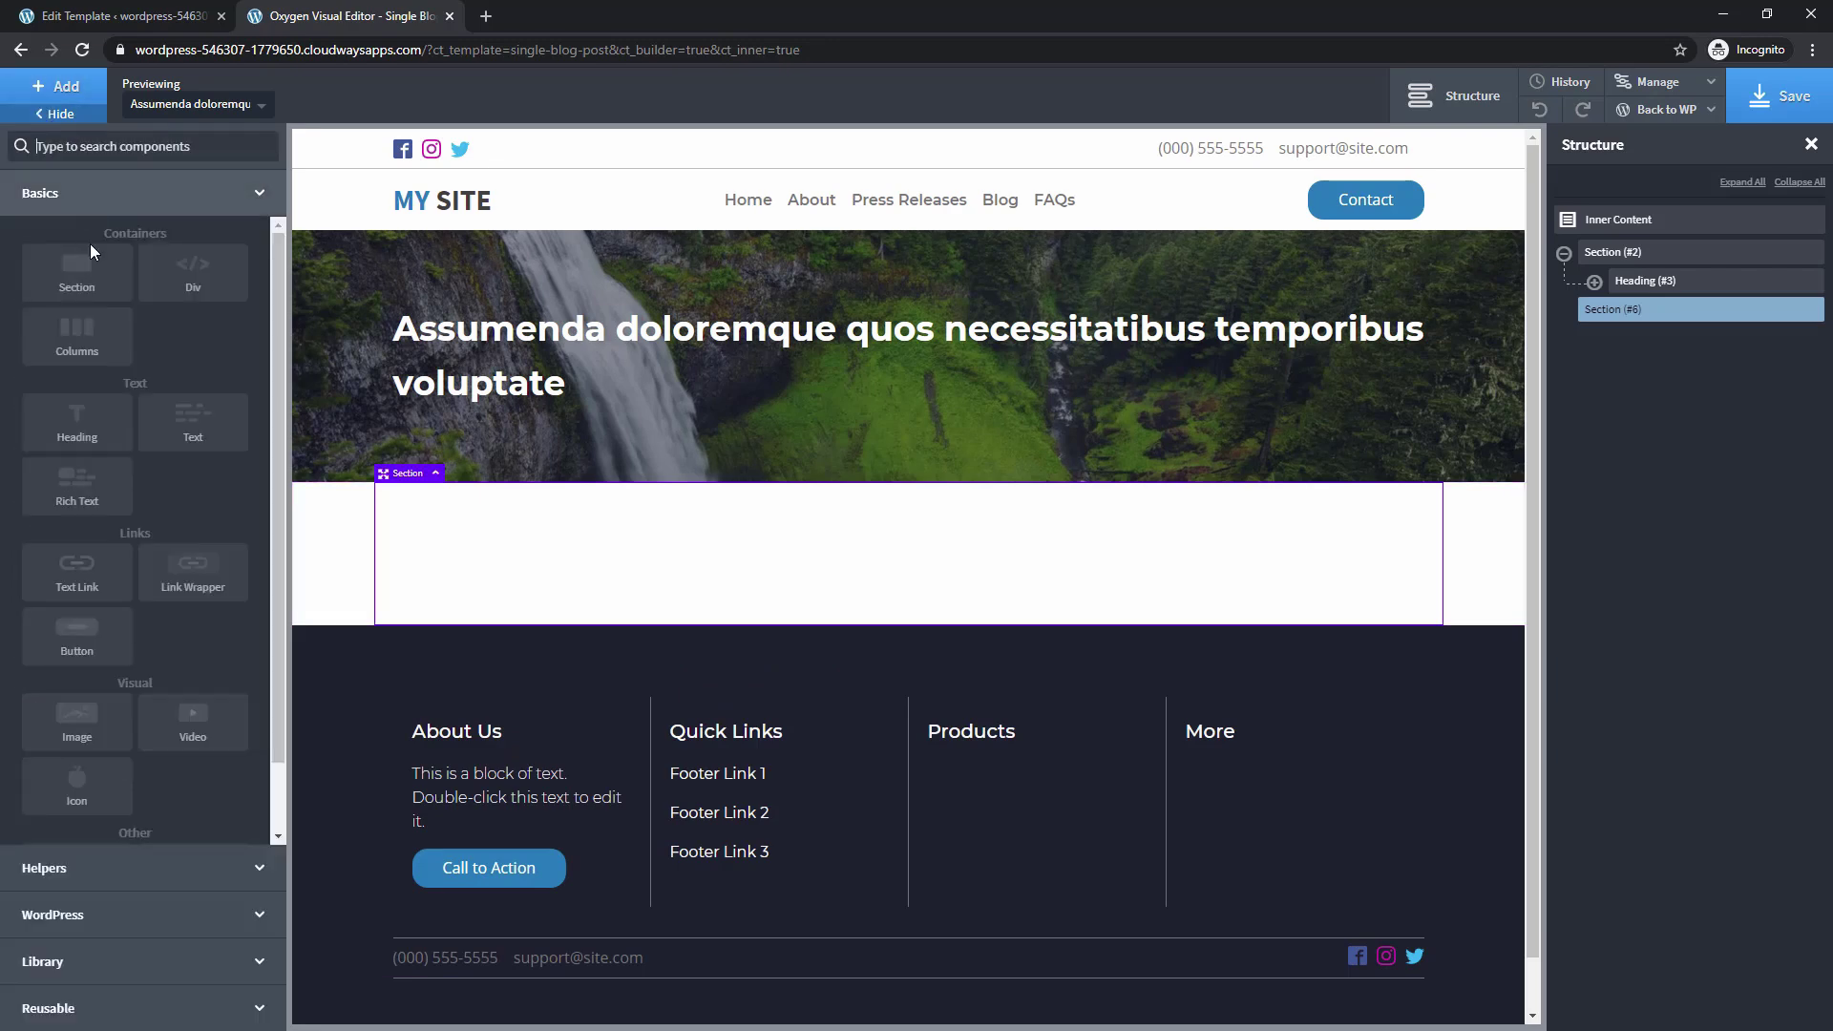
pyautogui.click(193, 446)
# Fill the text block with the dynamic post content
pyautogui.doubleClick(491, 564)
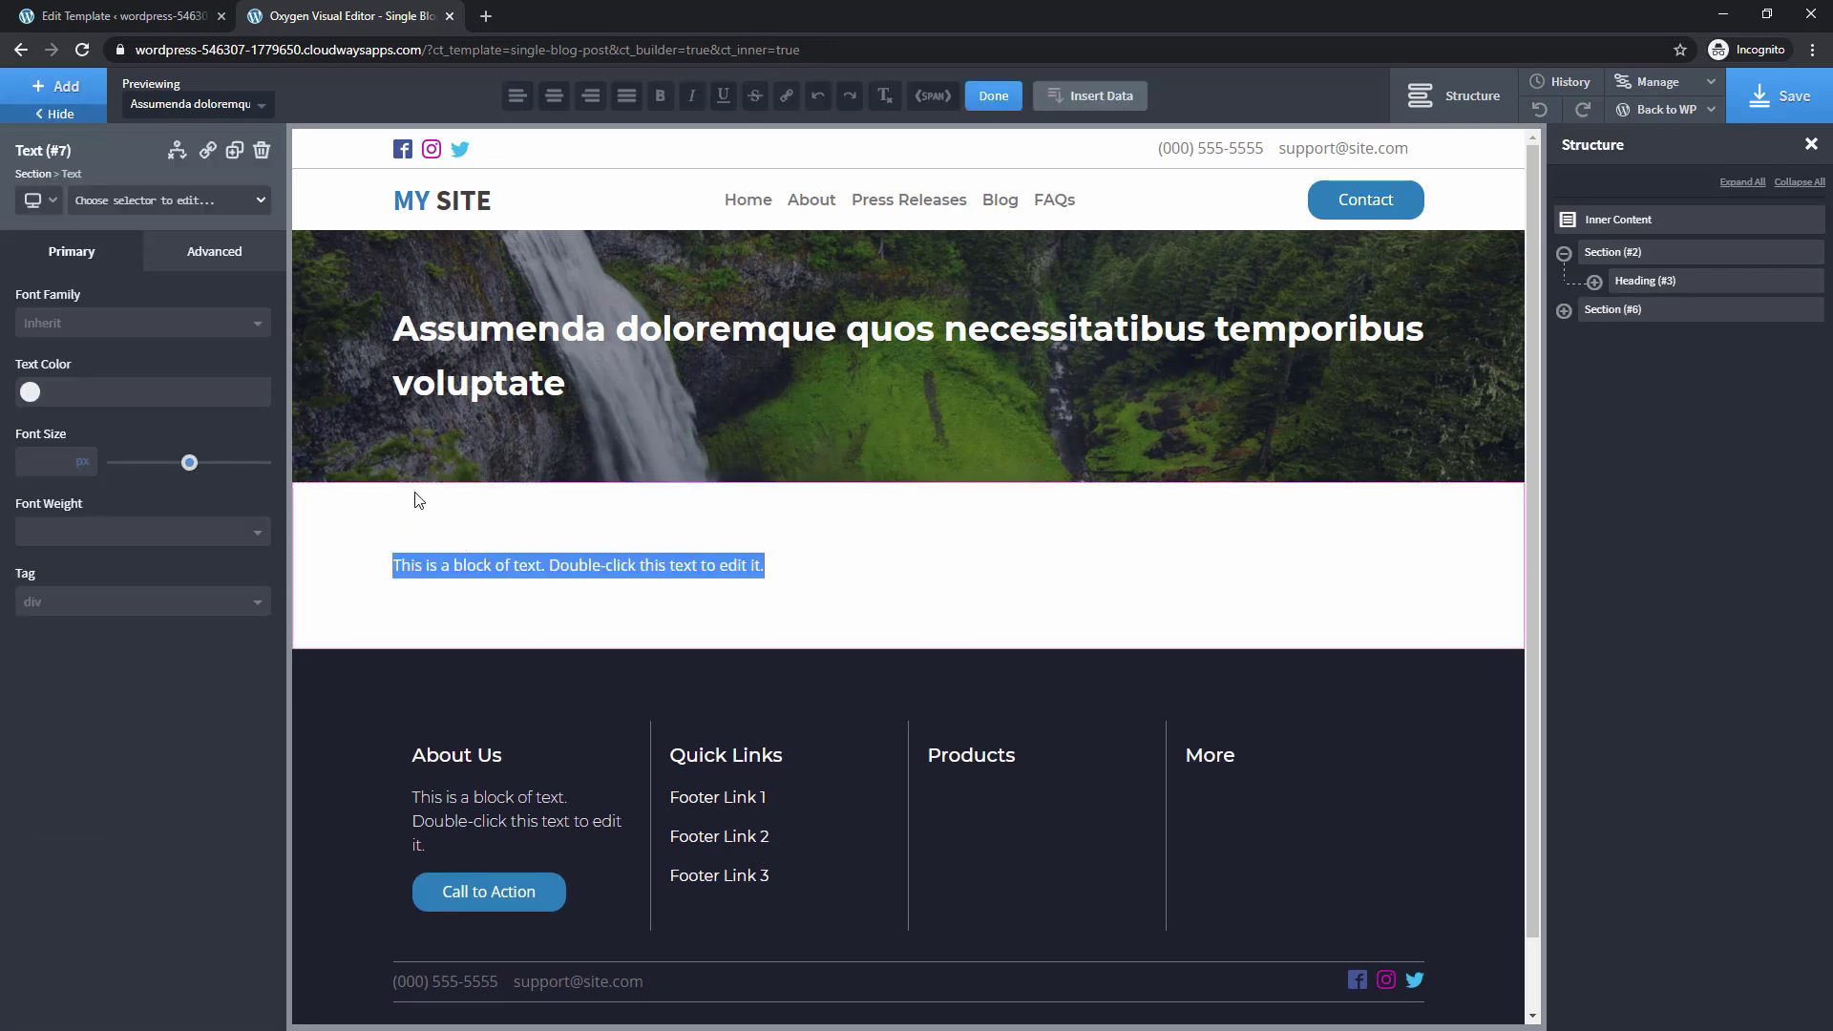
pyautogui.click(1099, 103)
pyautogui.click(461, 318)
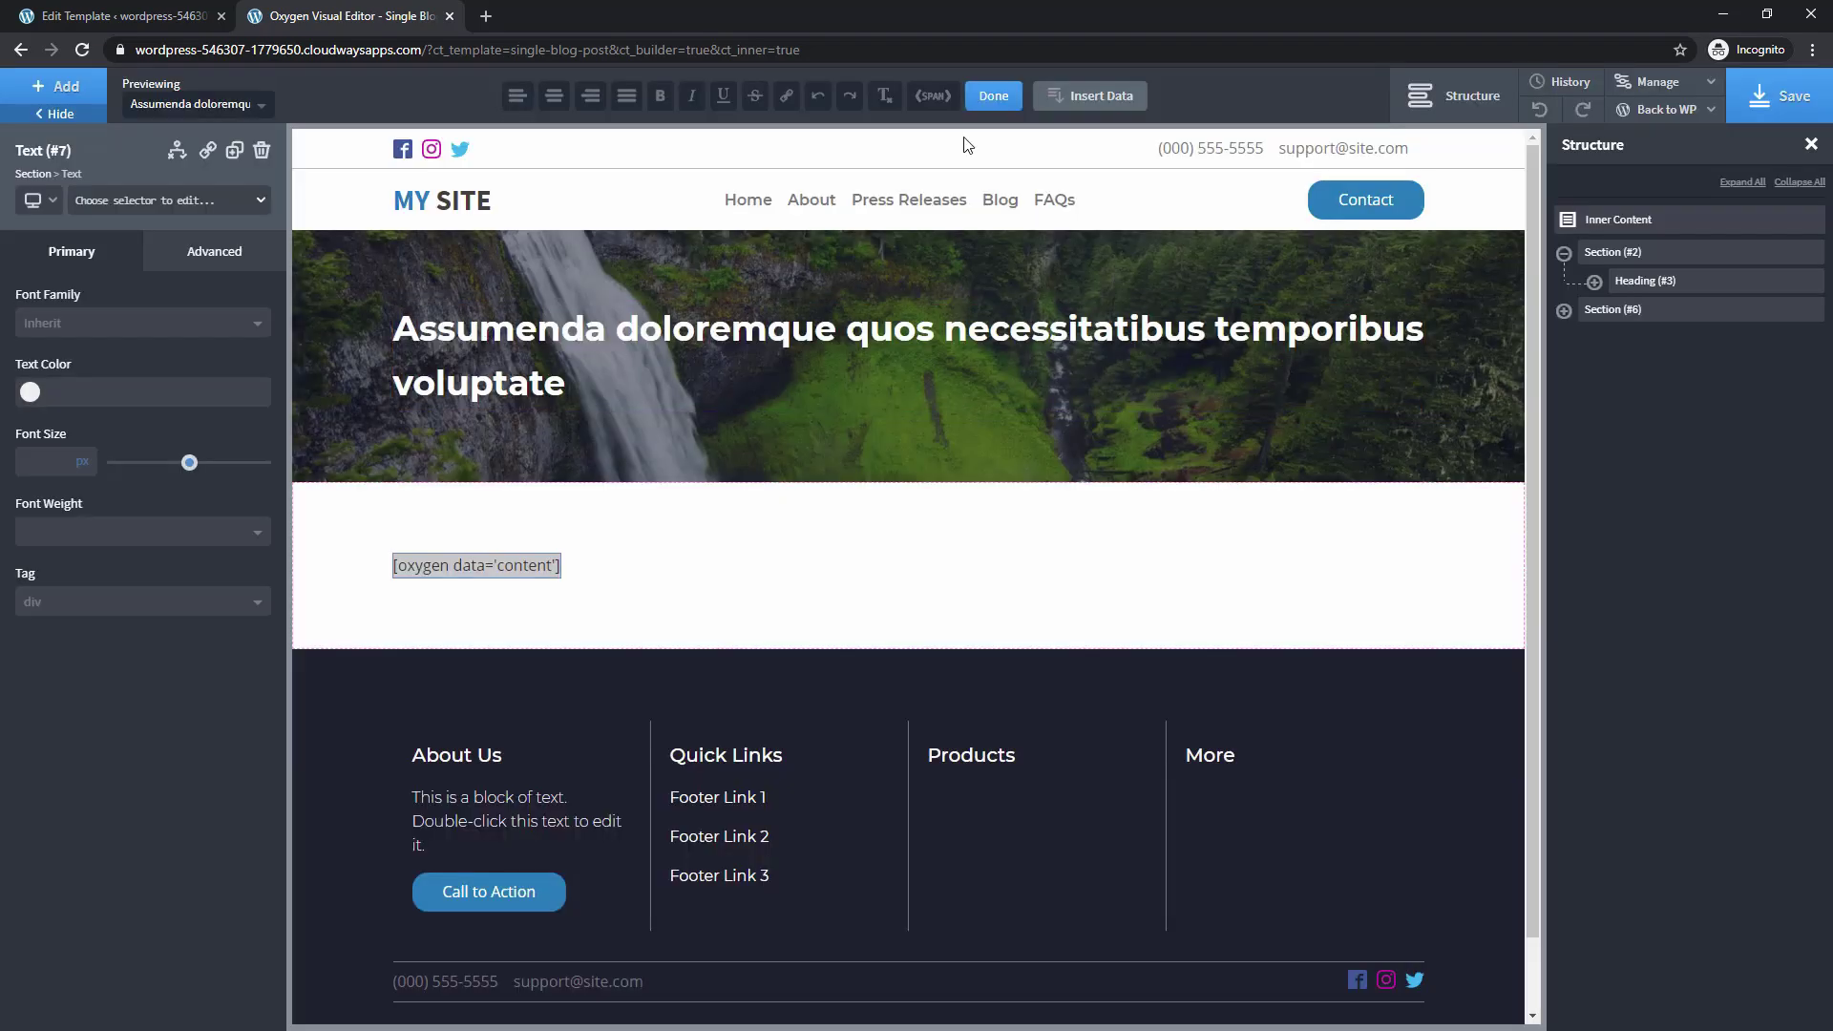
pyautogui.click(992, 97)
pyautogui.scroll(-7, 580, 587)
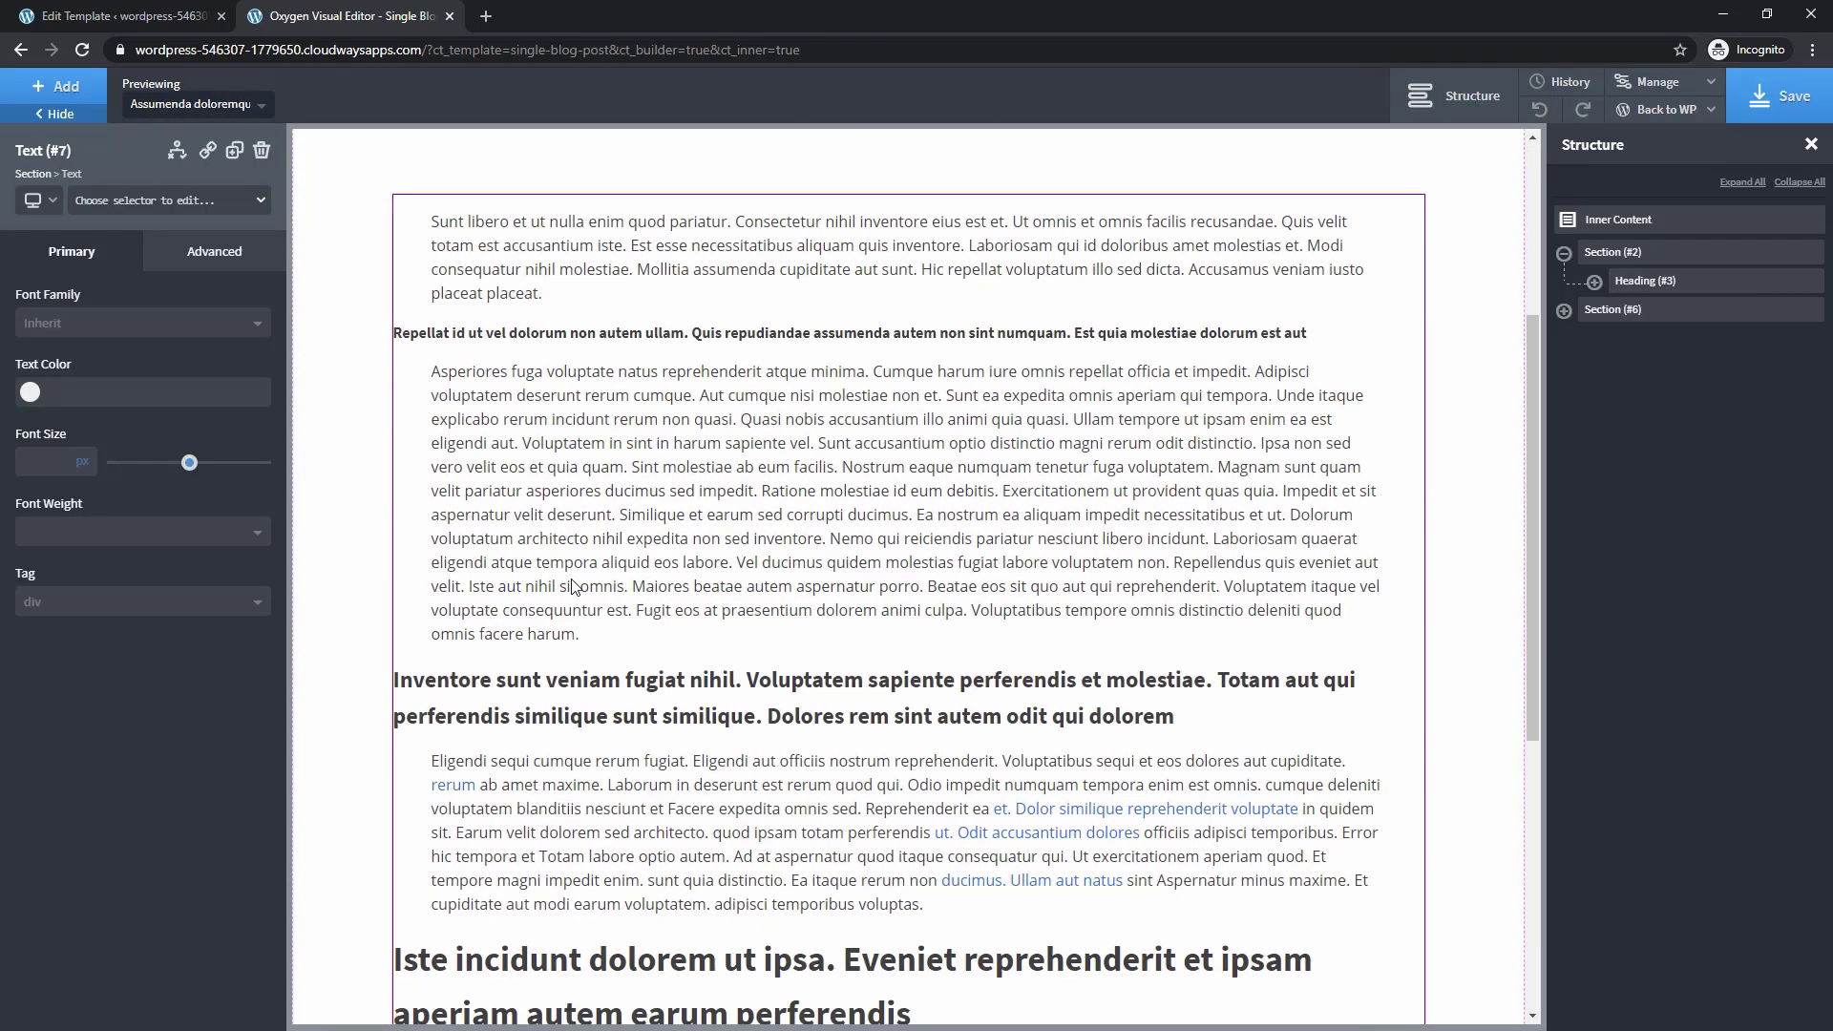
pyautogui.scroll(7, 580, 588)
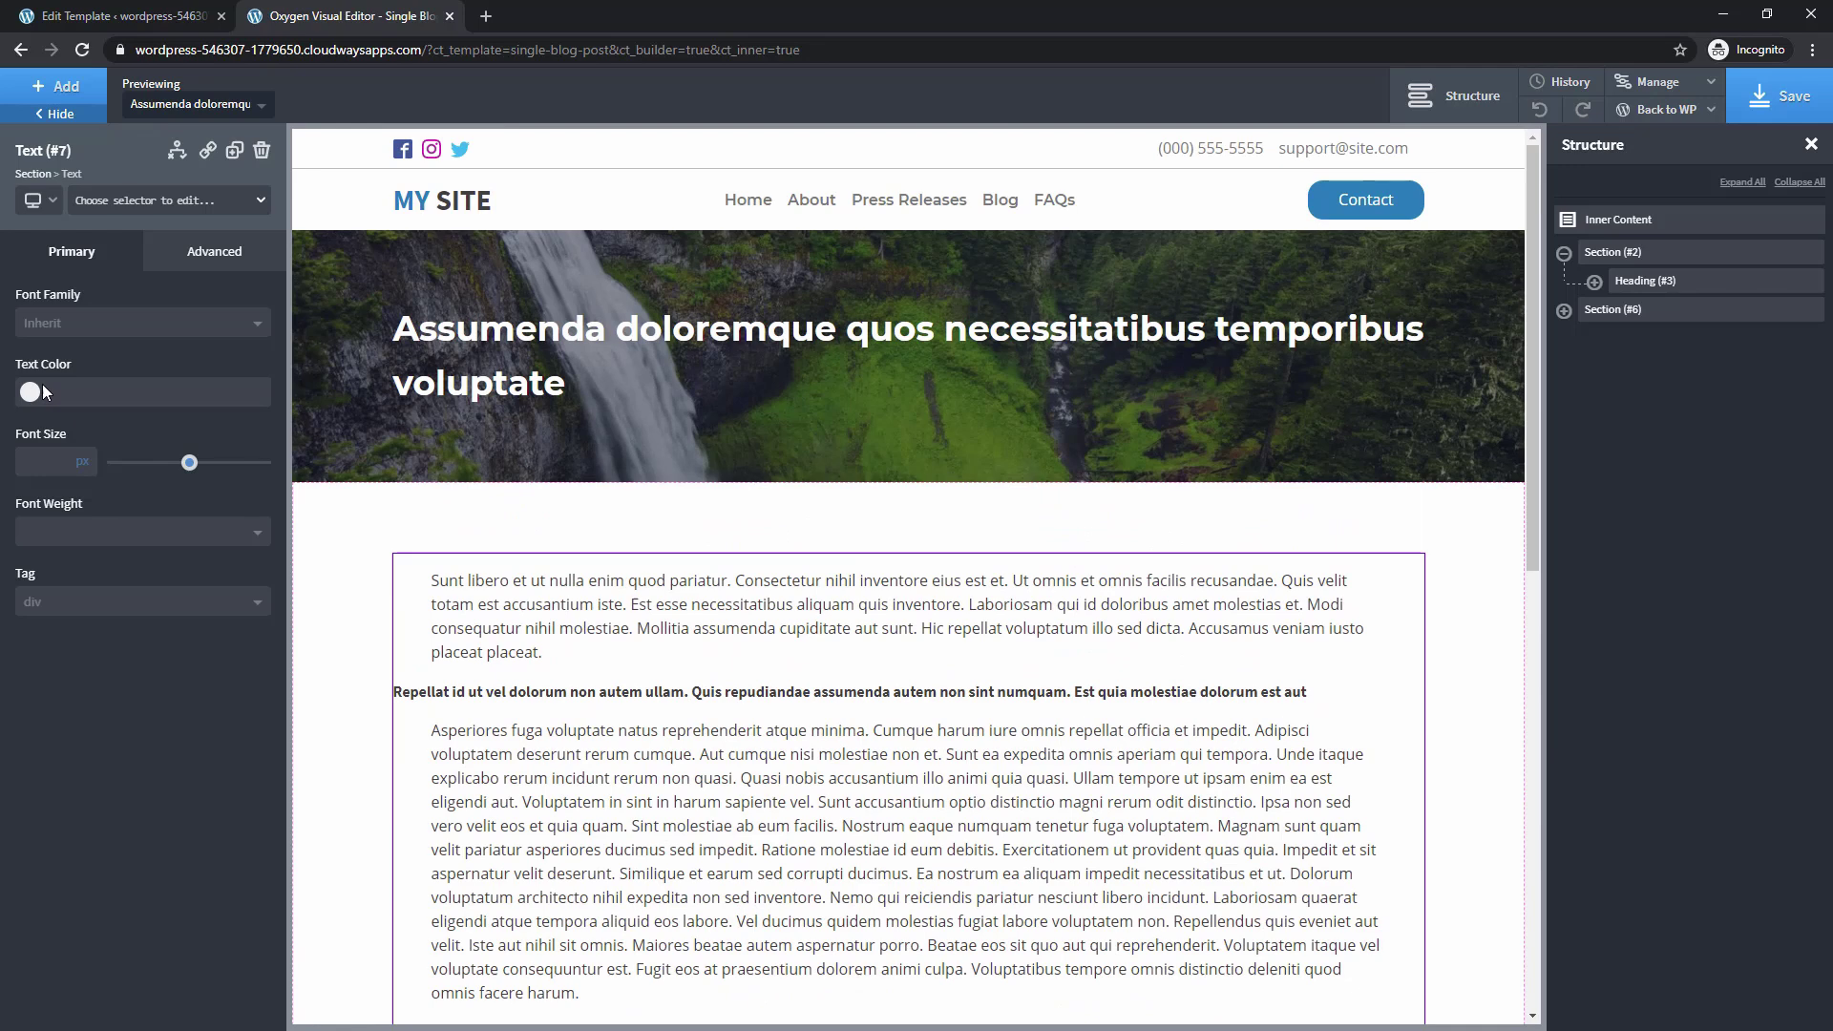
# Style the post content Off Black in Montserrat and save the template
pyautogui.click(30, 392)
pyautogui.click(106, 632)
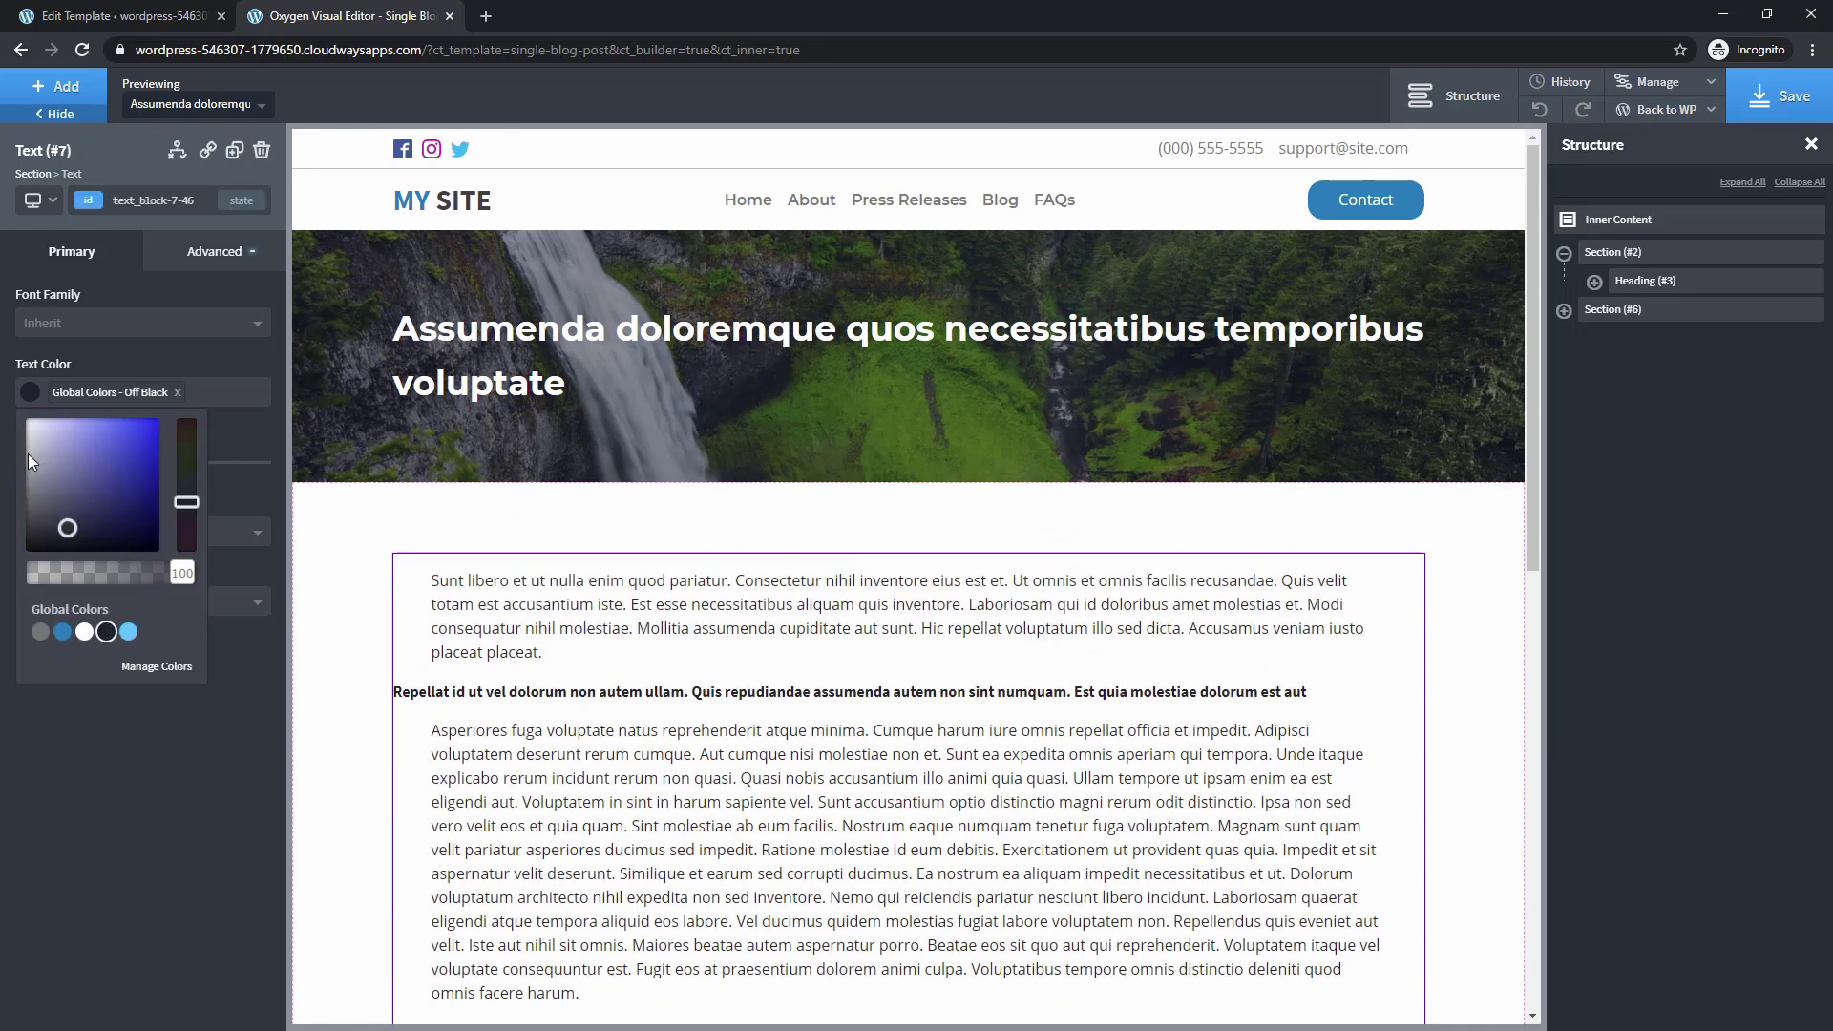
pyautogui.click(71, 323)
pyautogui.write('mon')
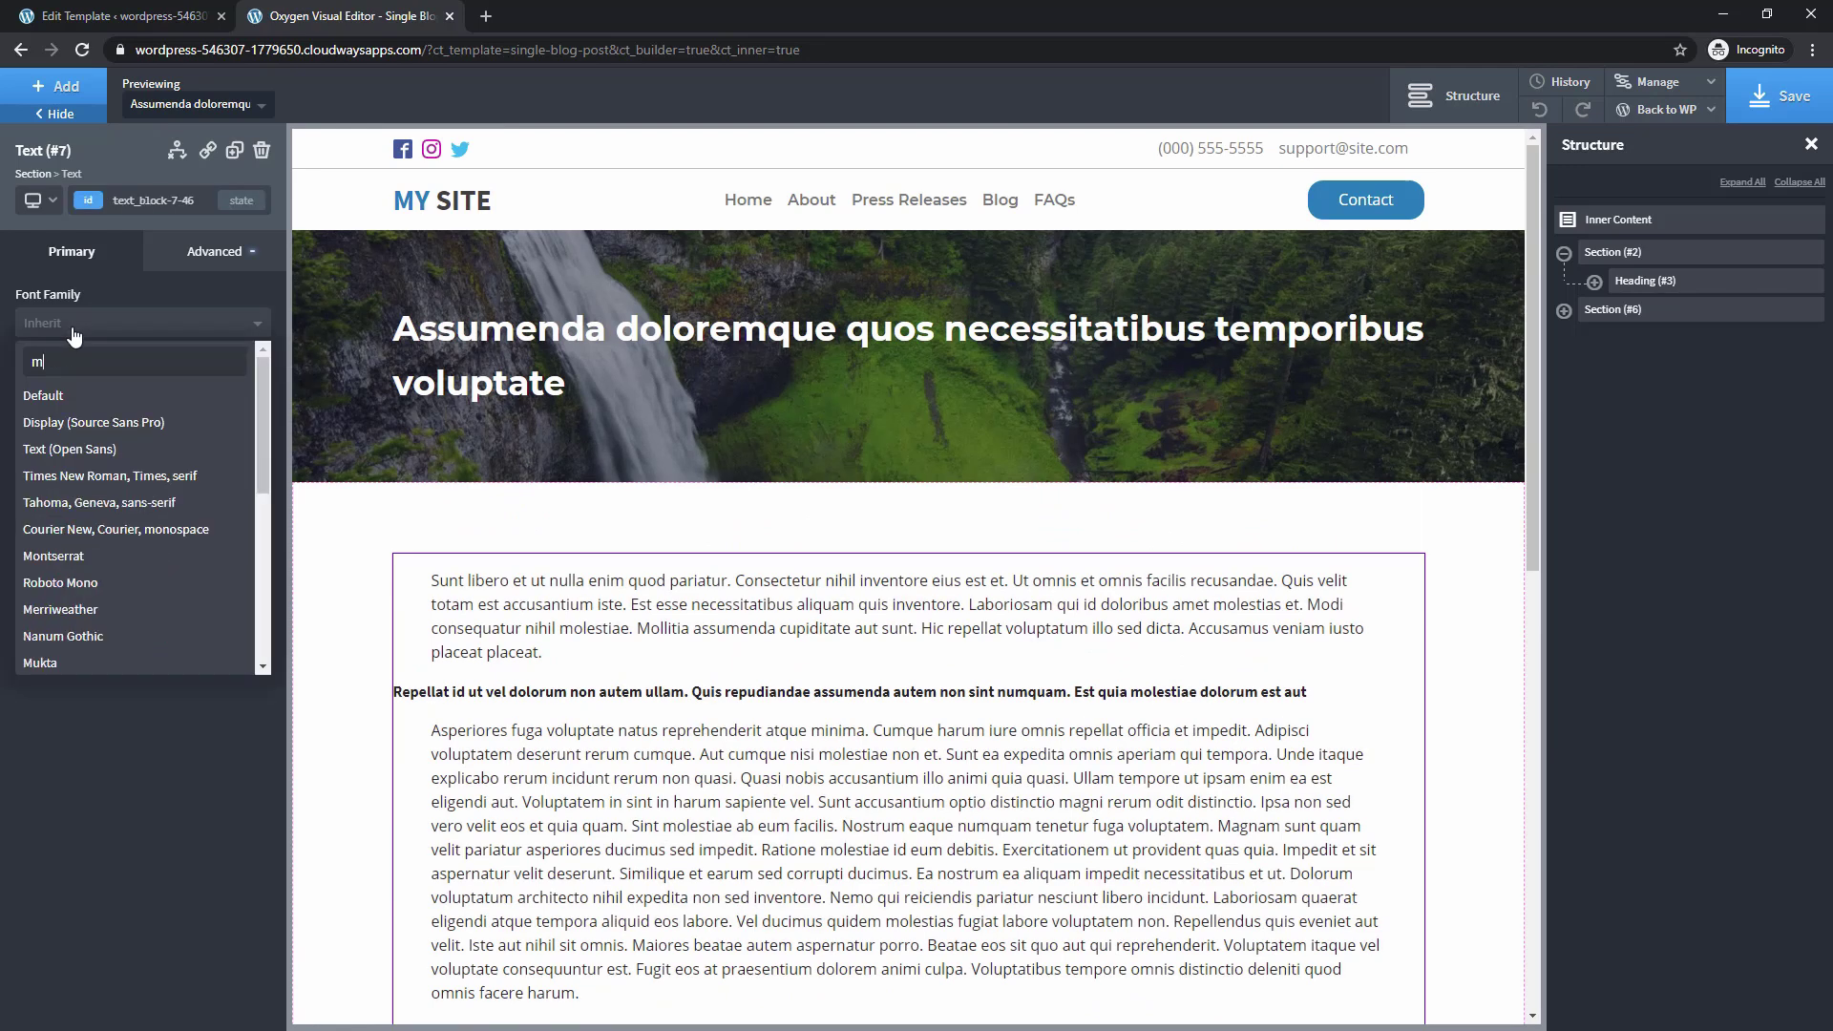
pyautogui.click(73, 504)
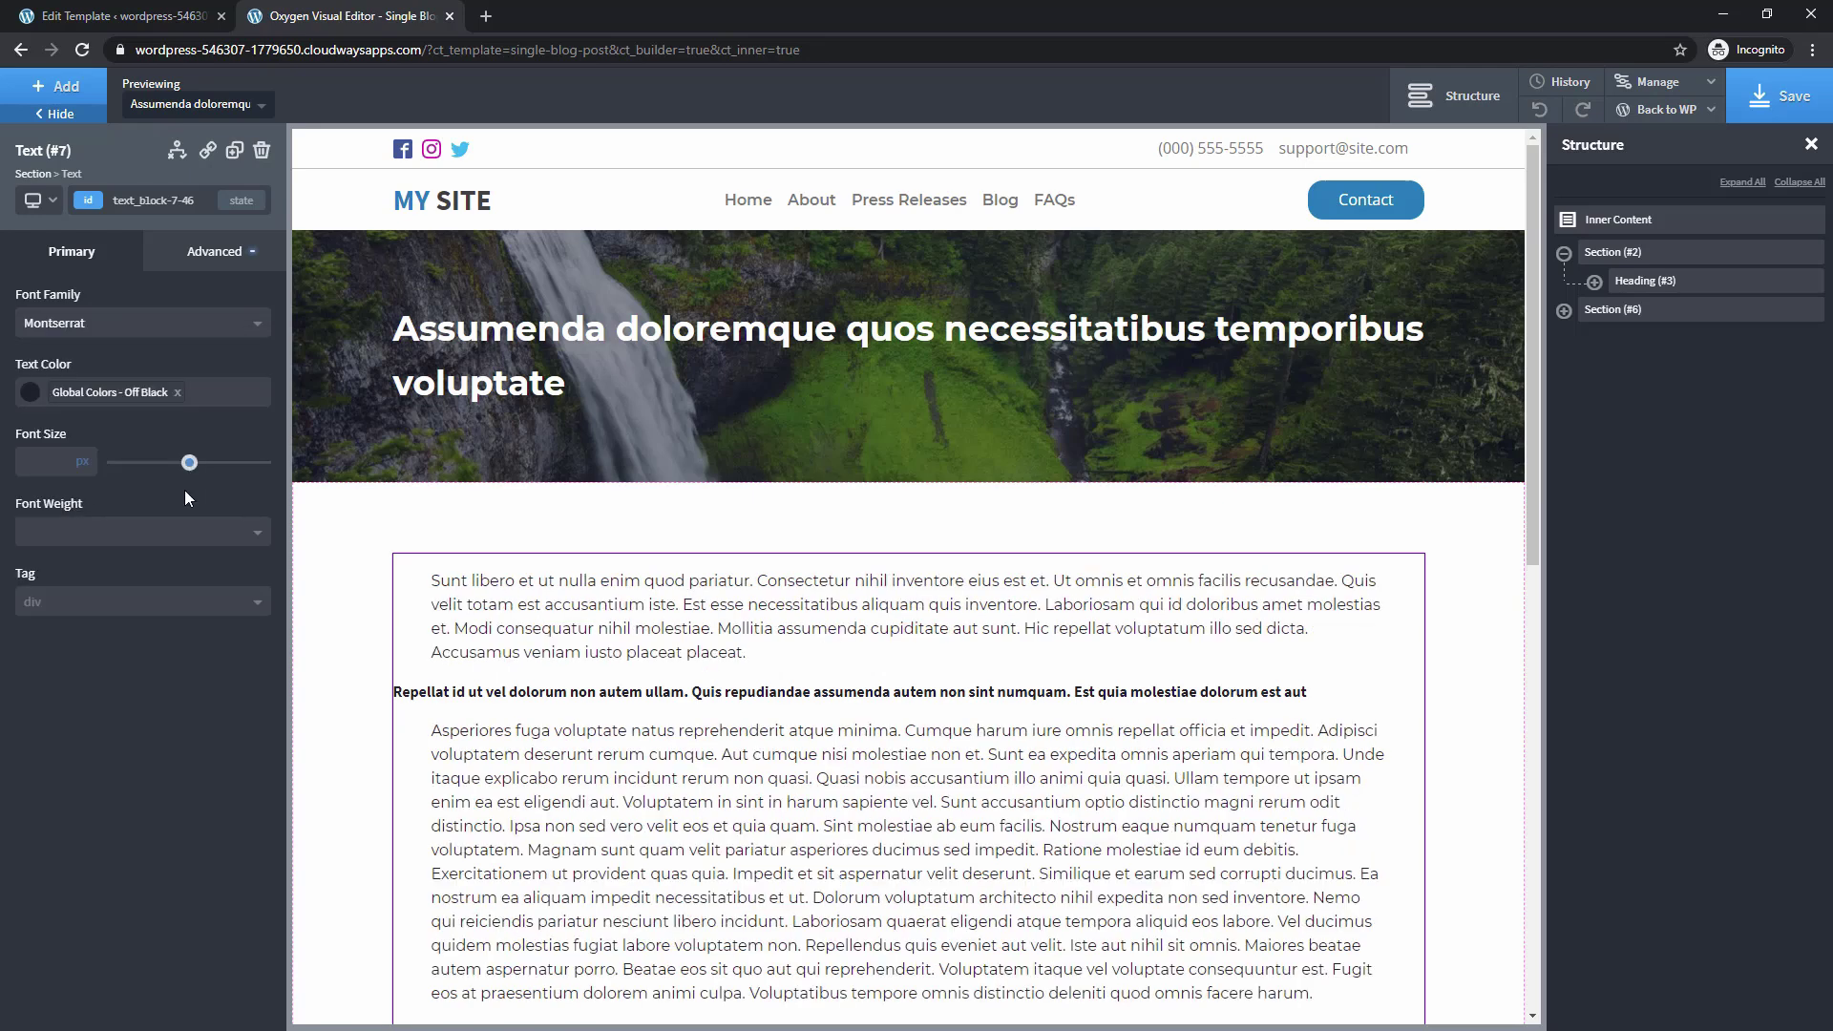
pyautogui.click(1778, 96)
# Leave the builder to review the live post, then open the site's Blog page
pyautogui.moveTo(1638, 119)
pyautogui.click(1635, 184)
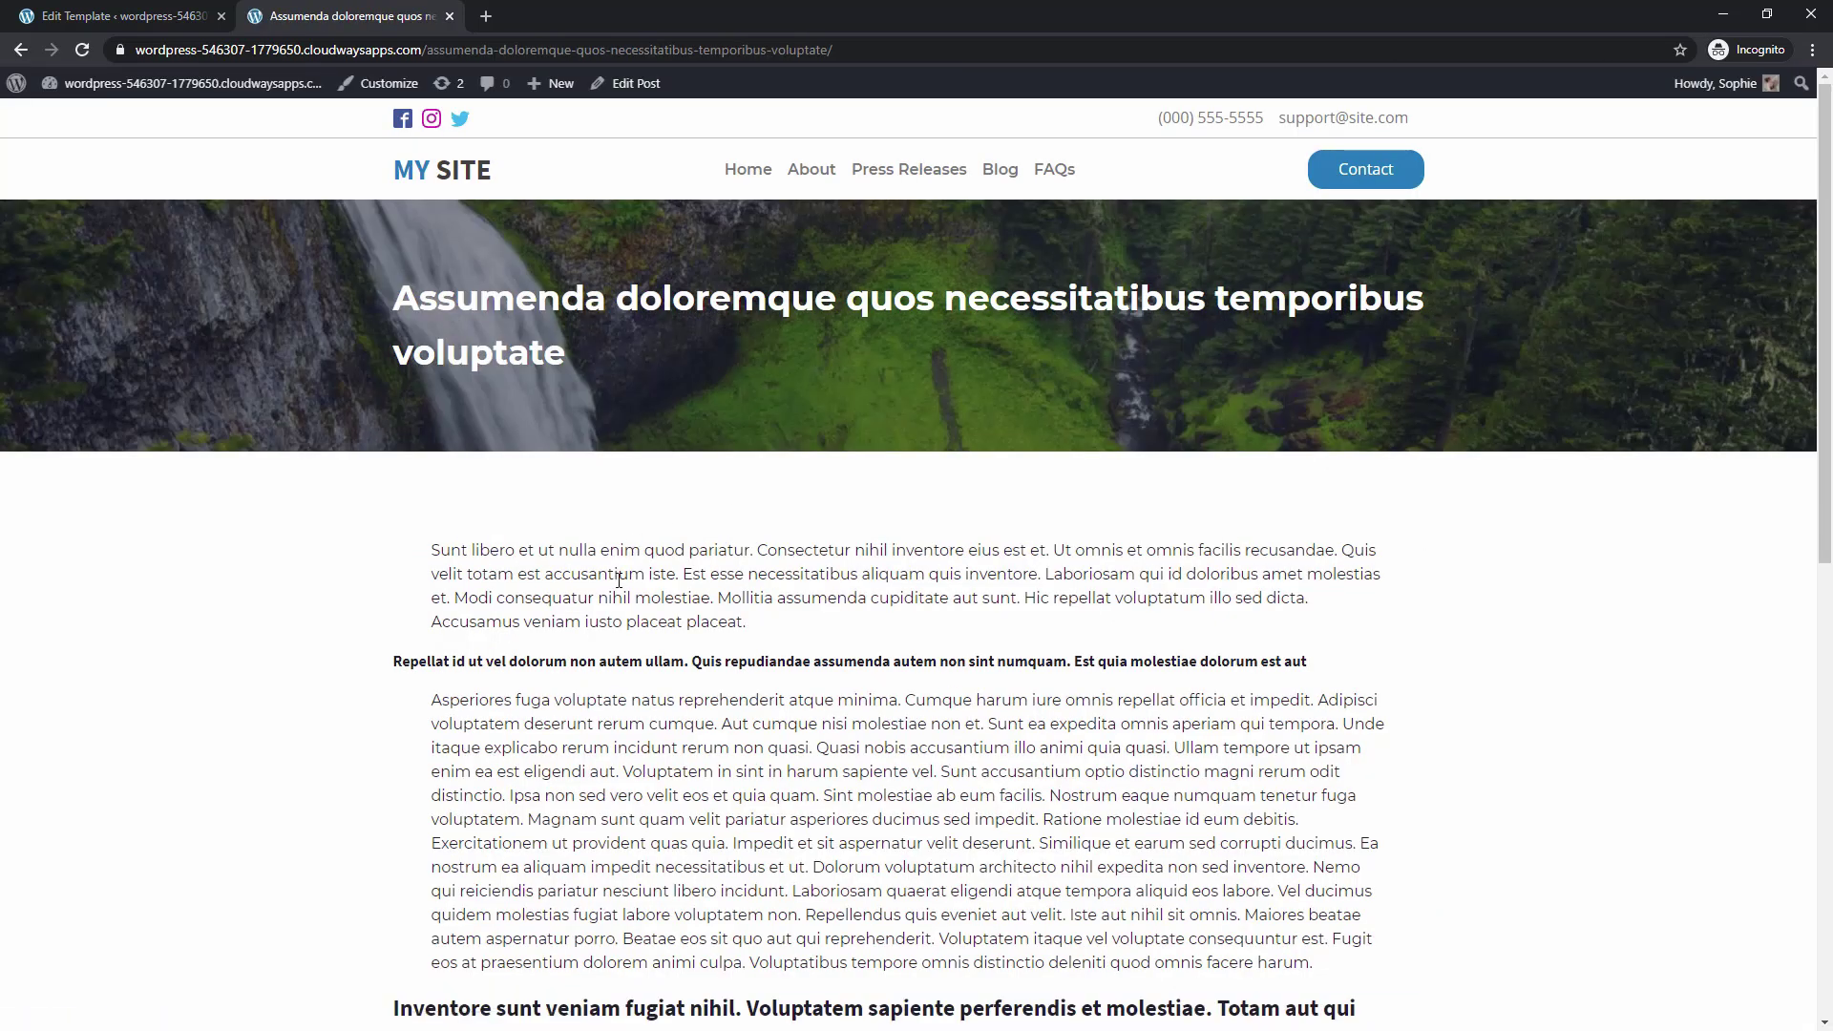
pyautogui.scroll(-7, 619, 579)
pyautogui.scroll(7, 584, 602)
pyautogui.click(1002, 171)
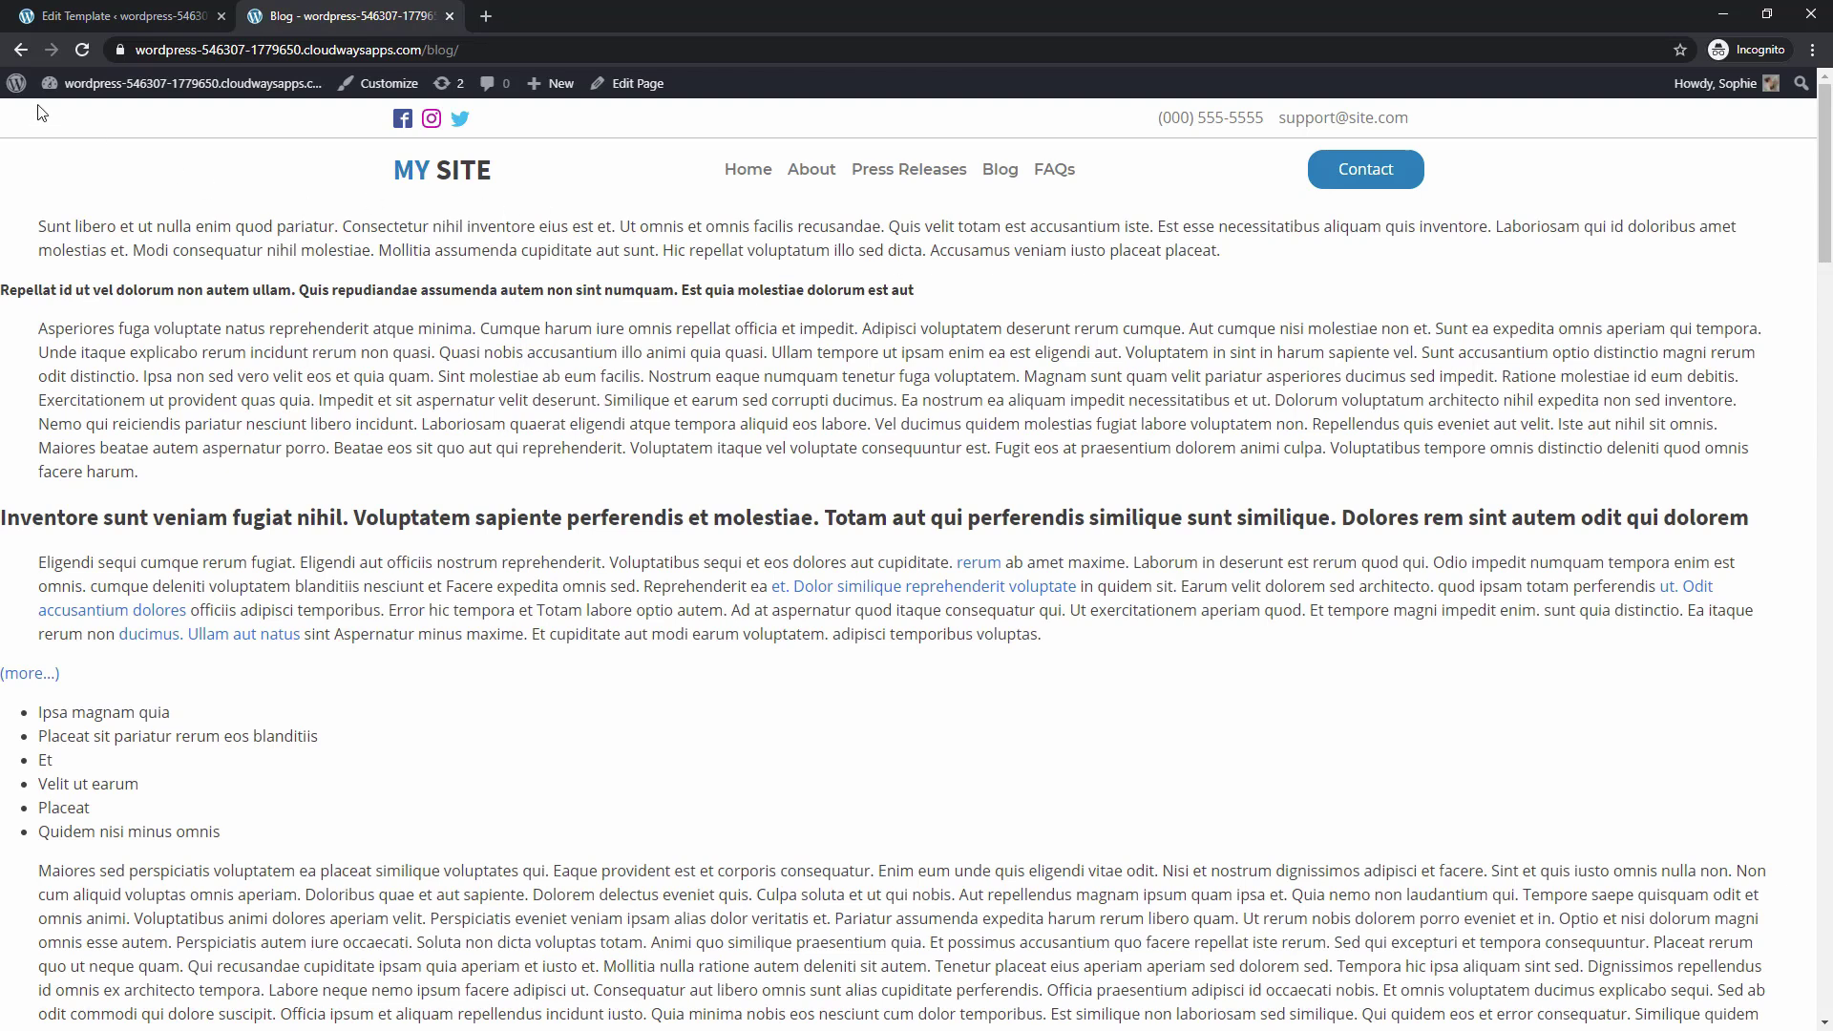
# Create a new template titled Blog Archive that inherits the Main template
pyautogui.moveTo(73, 88)
pyautogui.click(88, 120)
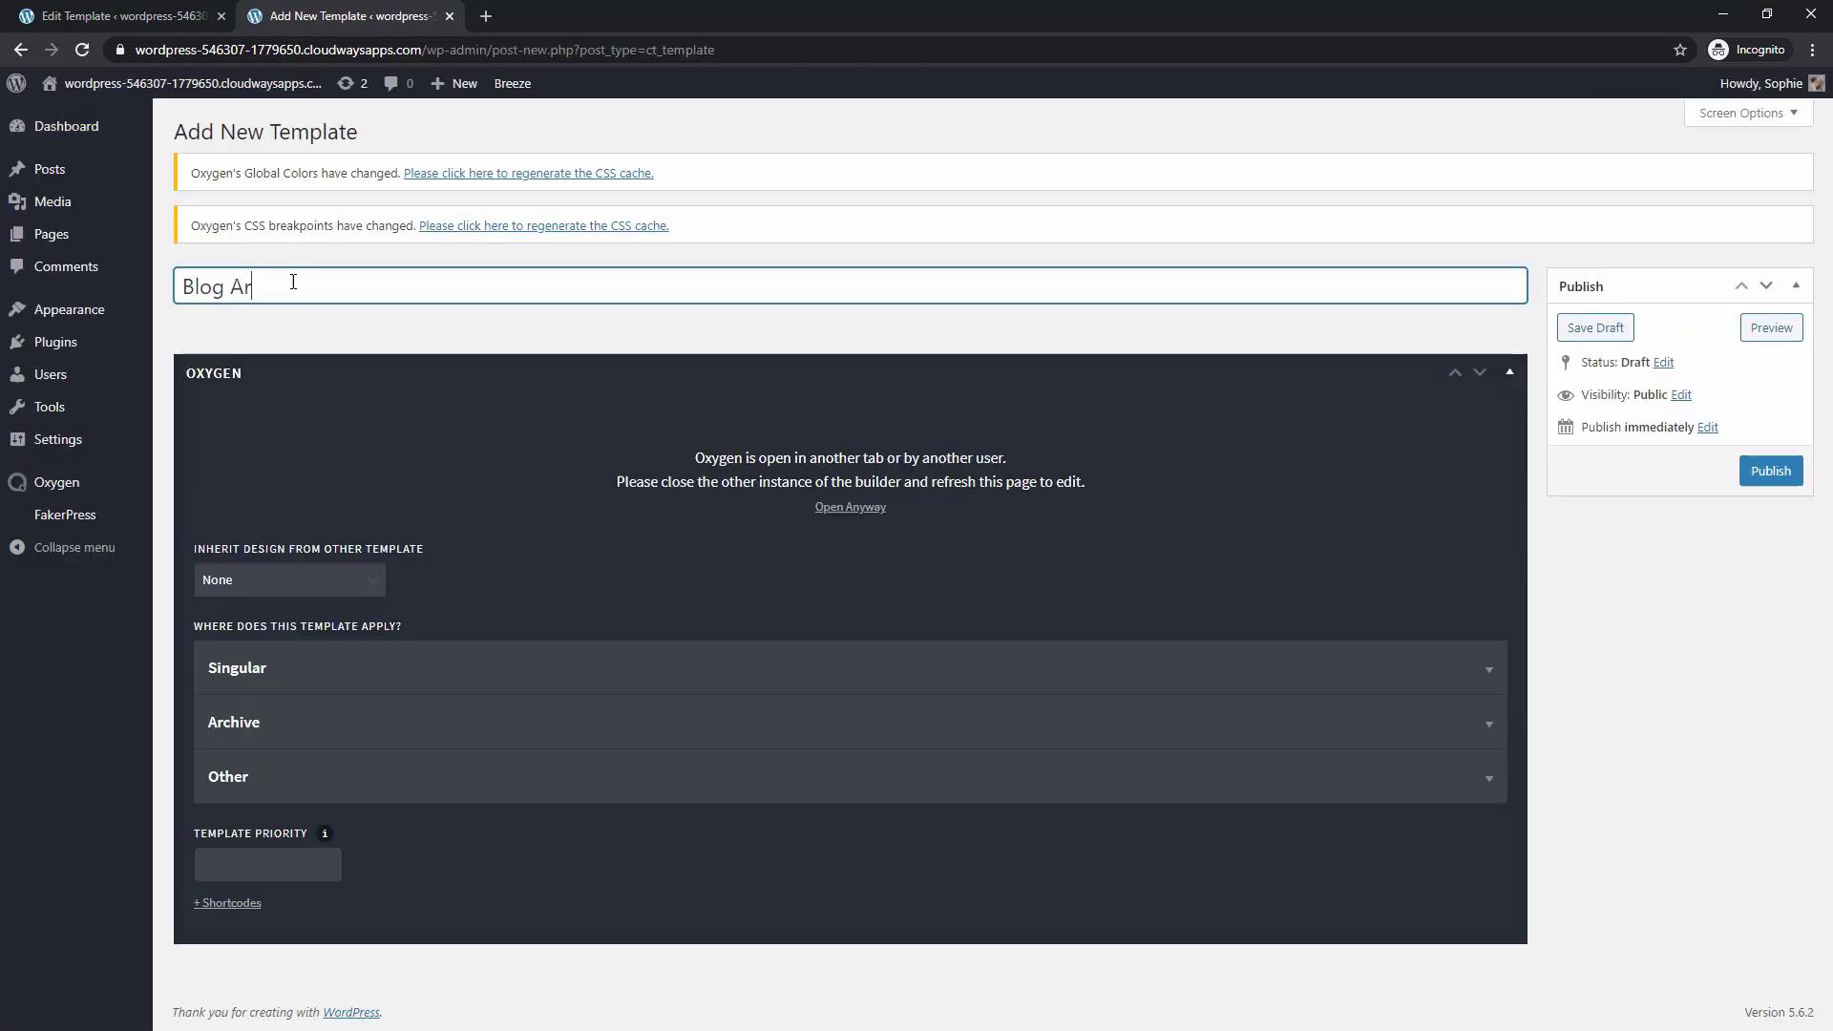
pyautogui.write('chive')
pyautogui.click(230, 583)
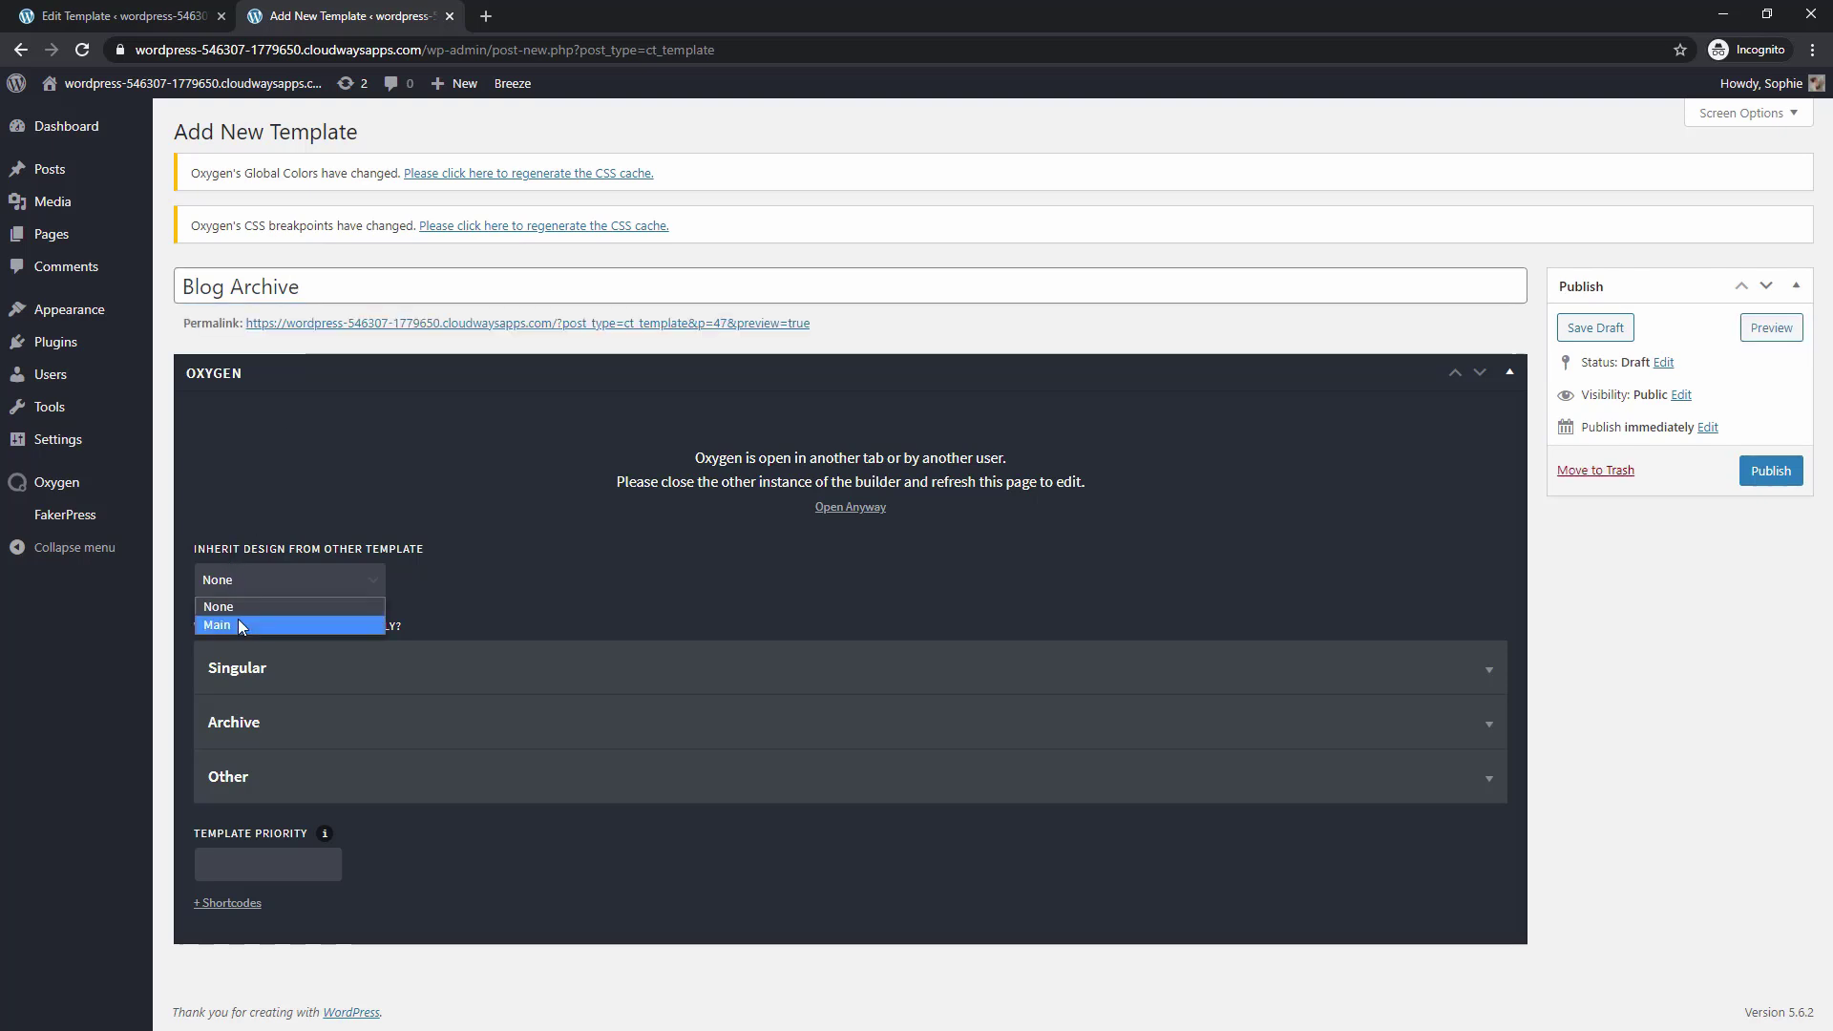
pyautogui.click(237, 619)
# Apply the template to archives of the 'post' post type
pyautogui.click(280, 728)
pyautogui.scroll(-4, 244, 591)
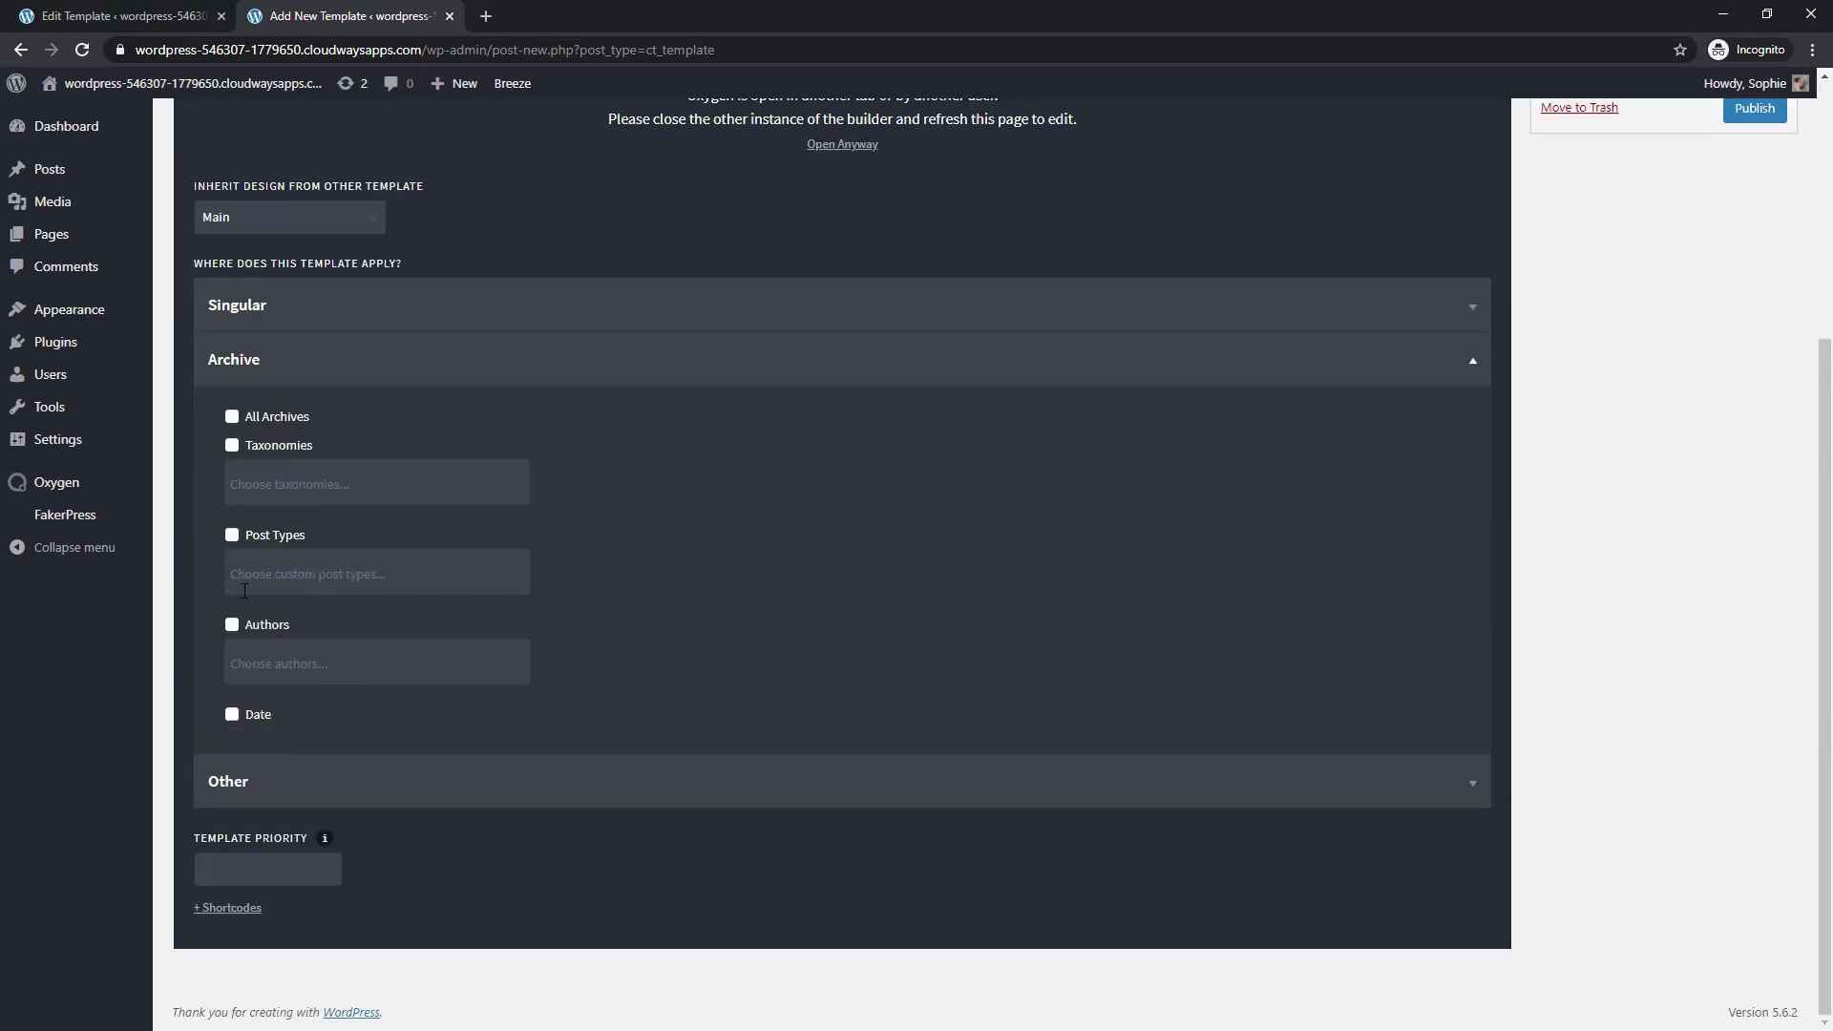
pyautogui.click(261, 568)
pyautogui.write('podt')
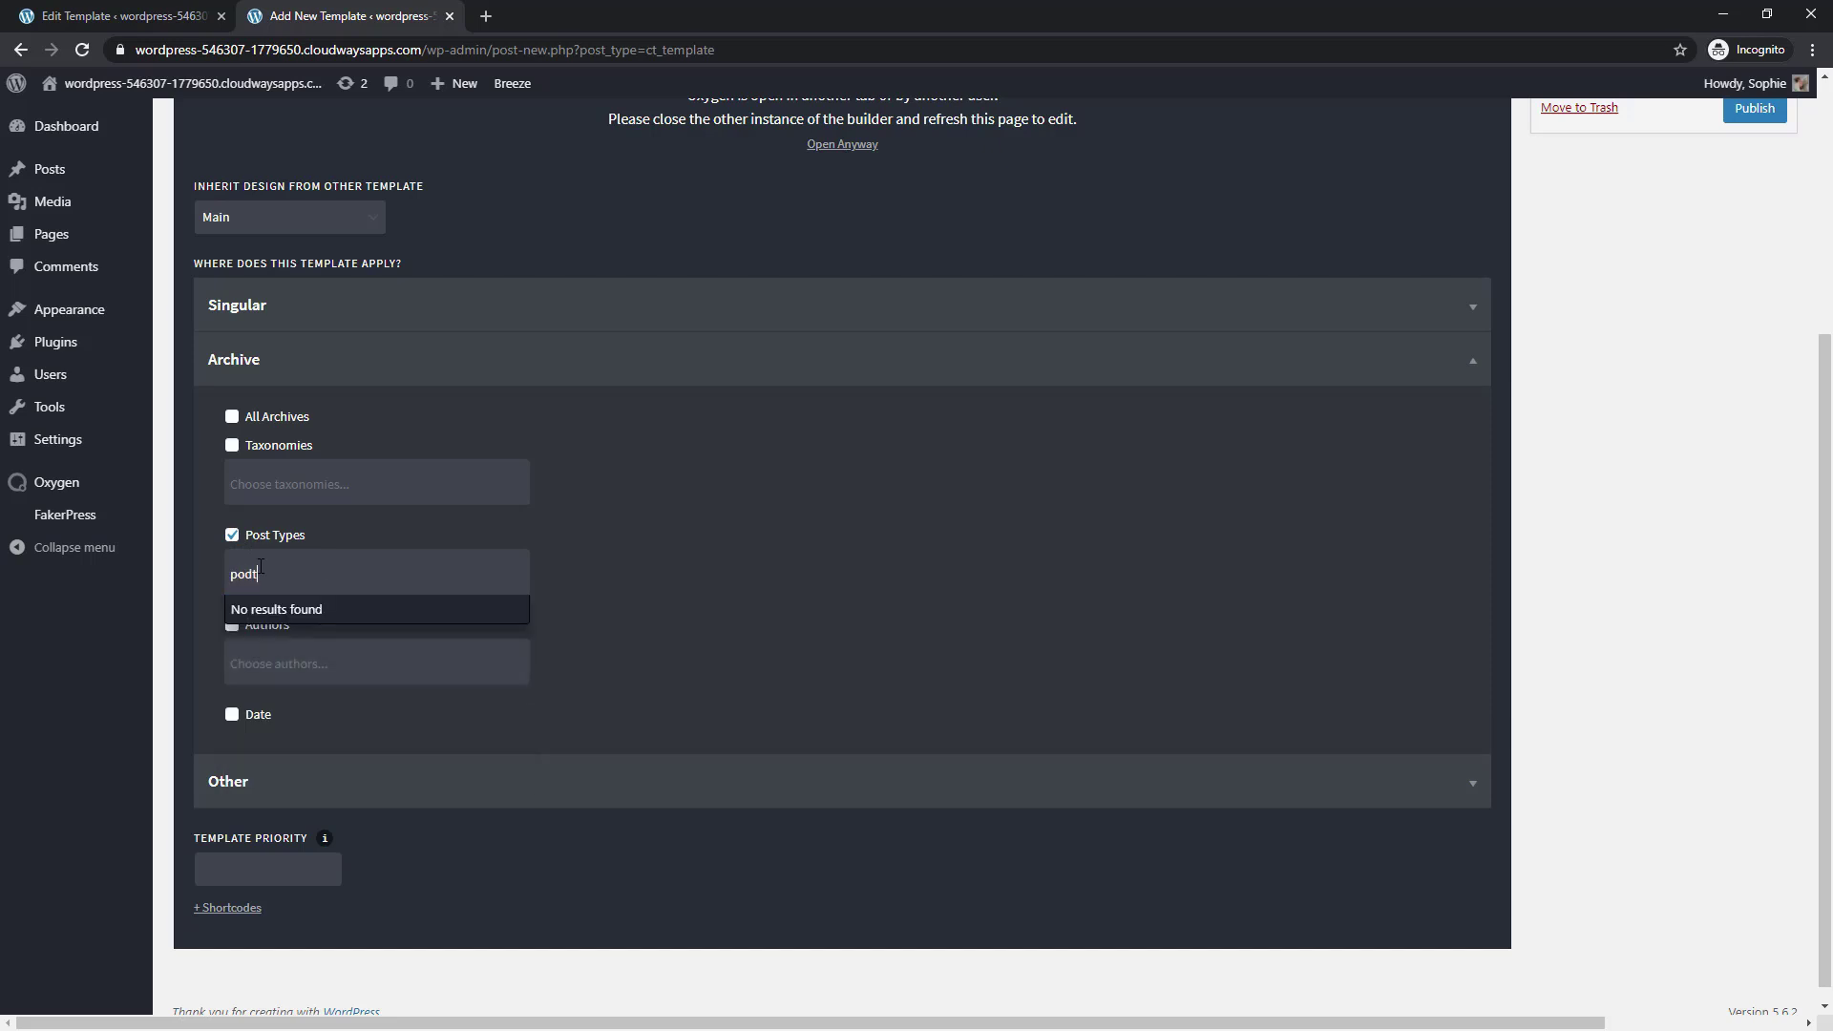
pyautogui.press('BackSpace')
pyautogui.write('s')
pyautogui.click(277, 637)
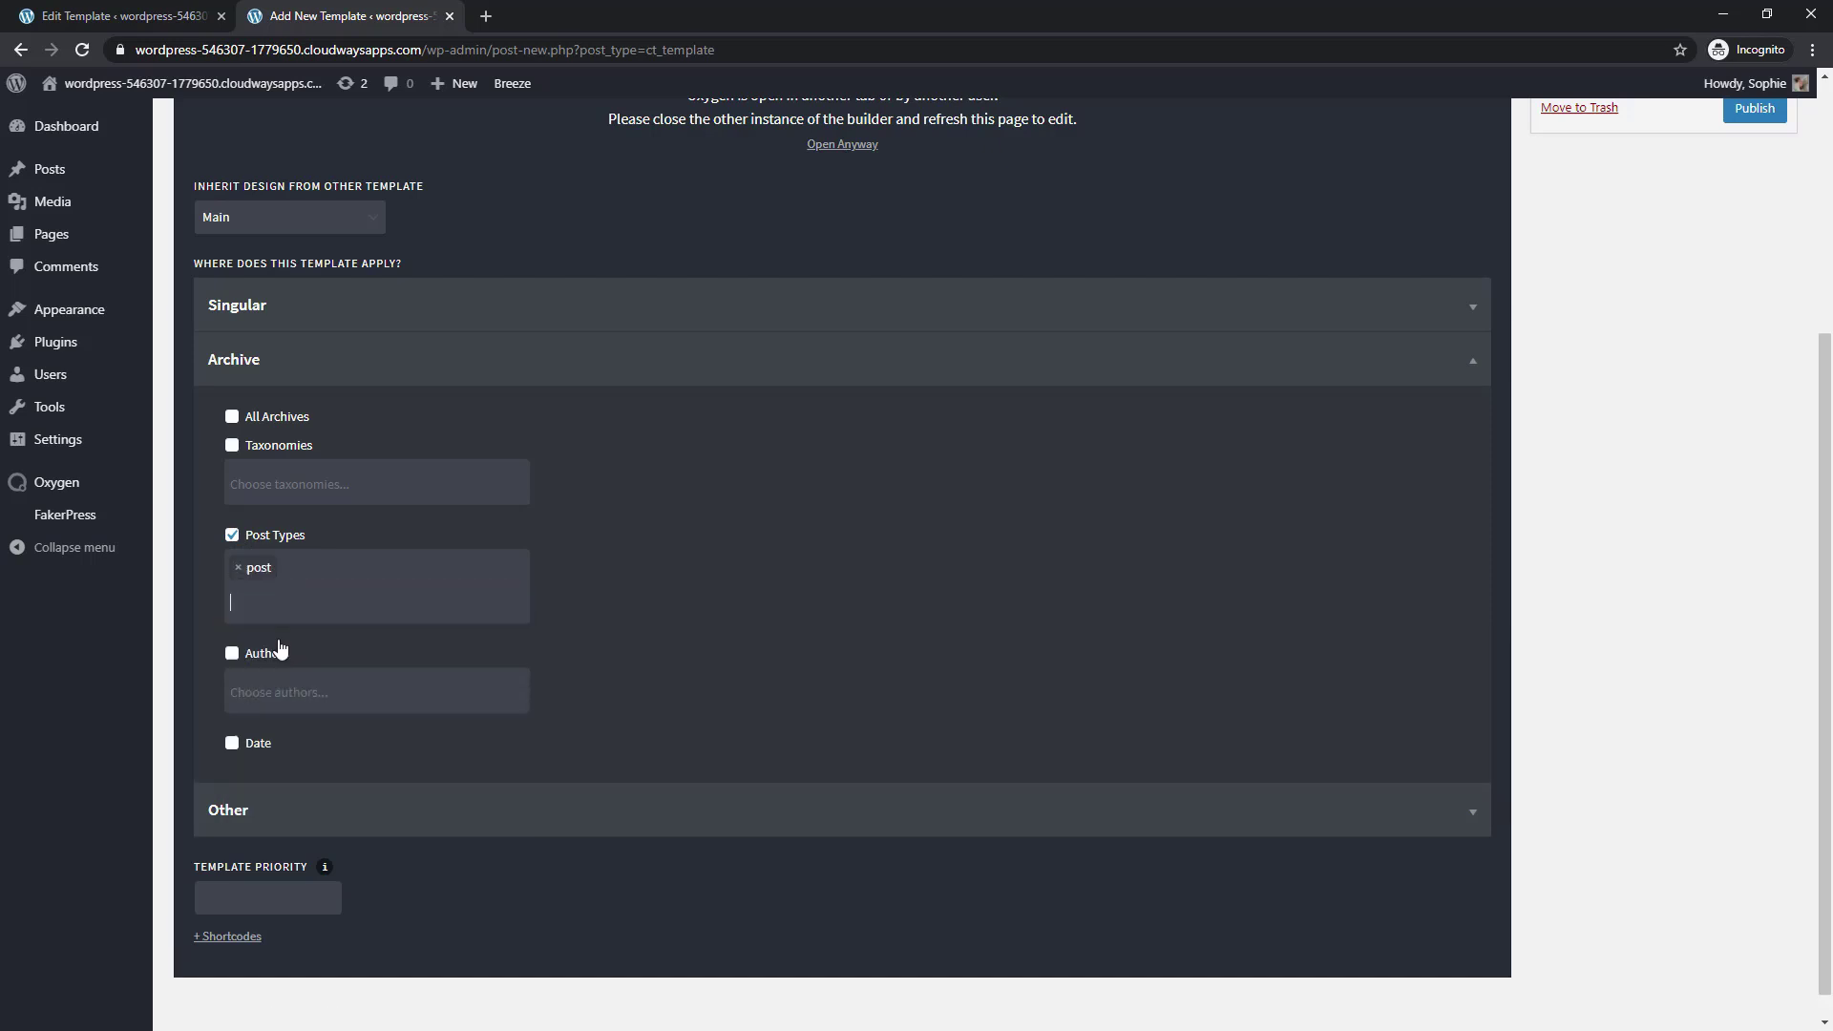
# Also target the Blog Posts Index, publish, and edit the template with Oxygen
pyautogui.click(246, 810)
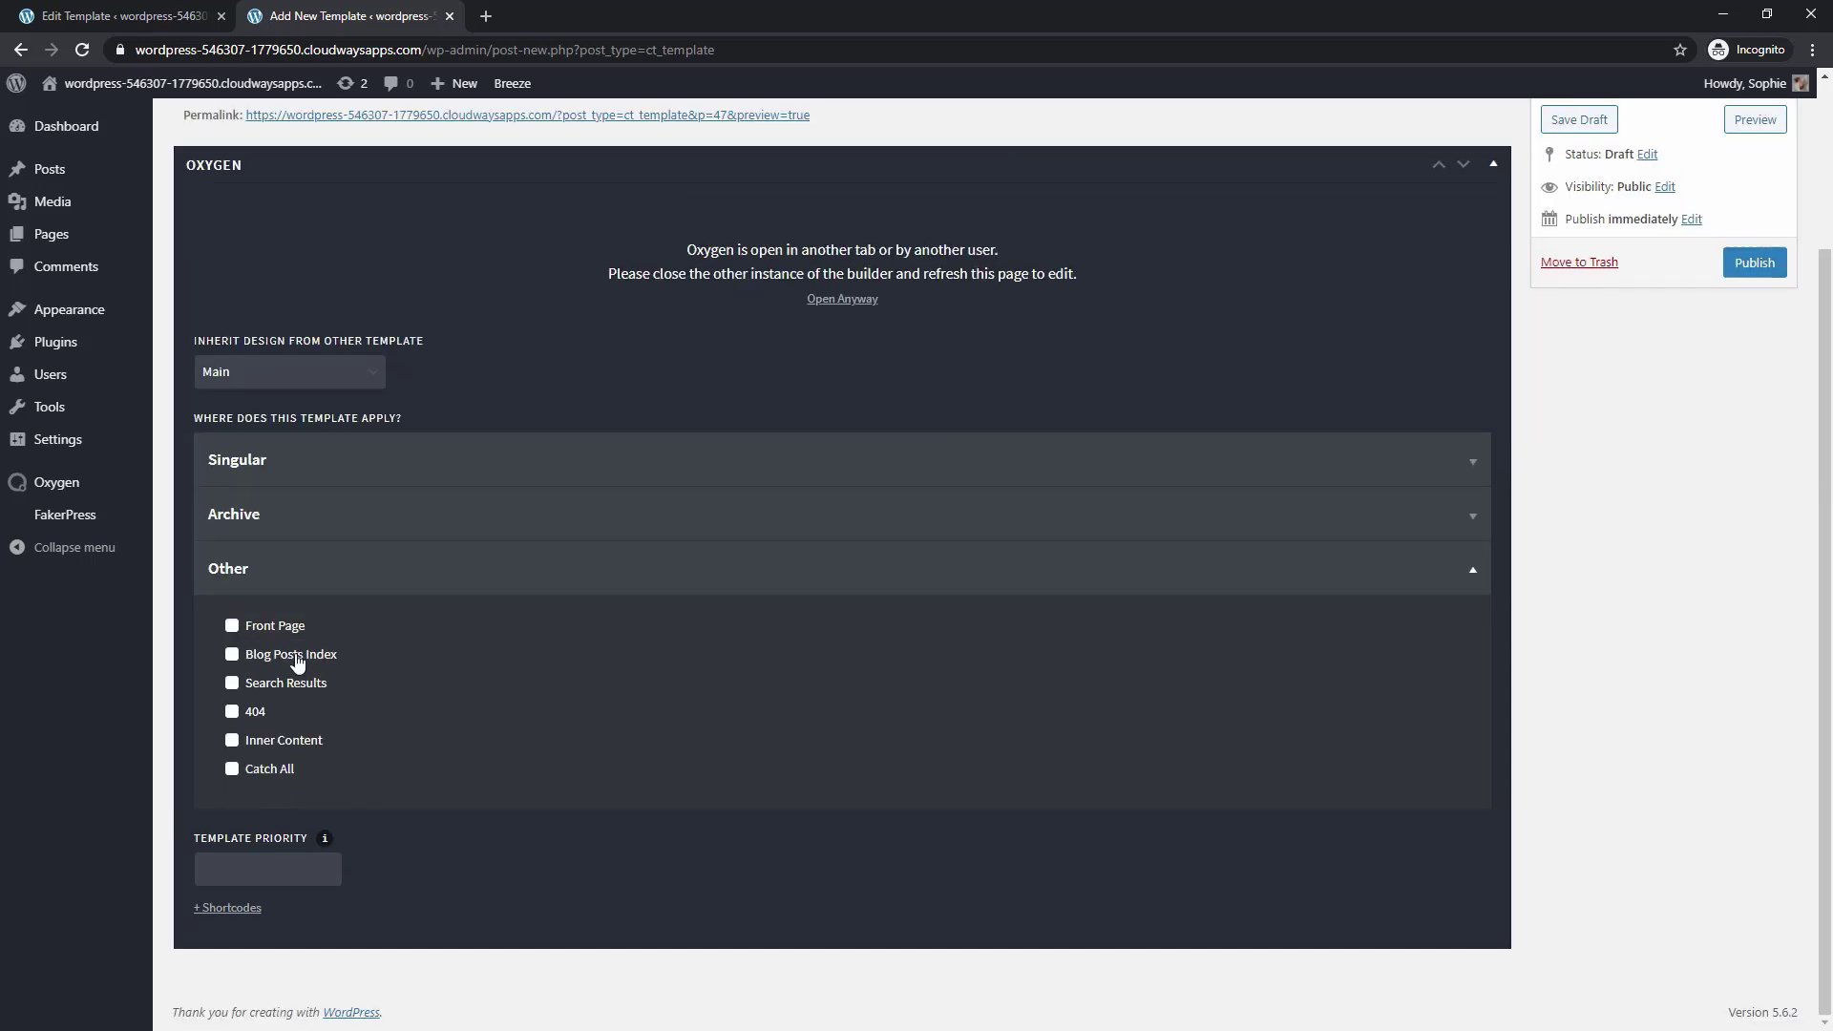
pyautogui.click(232, 653)
pyautogui.click(1754, 263)
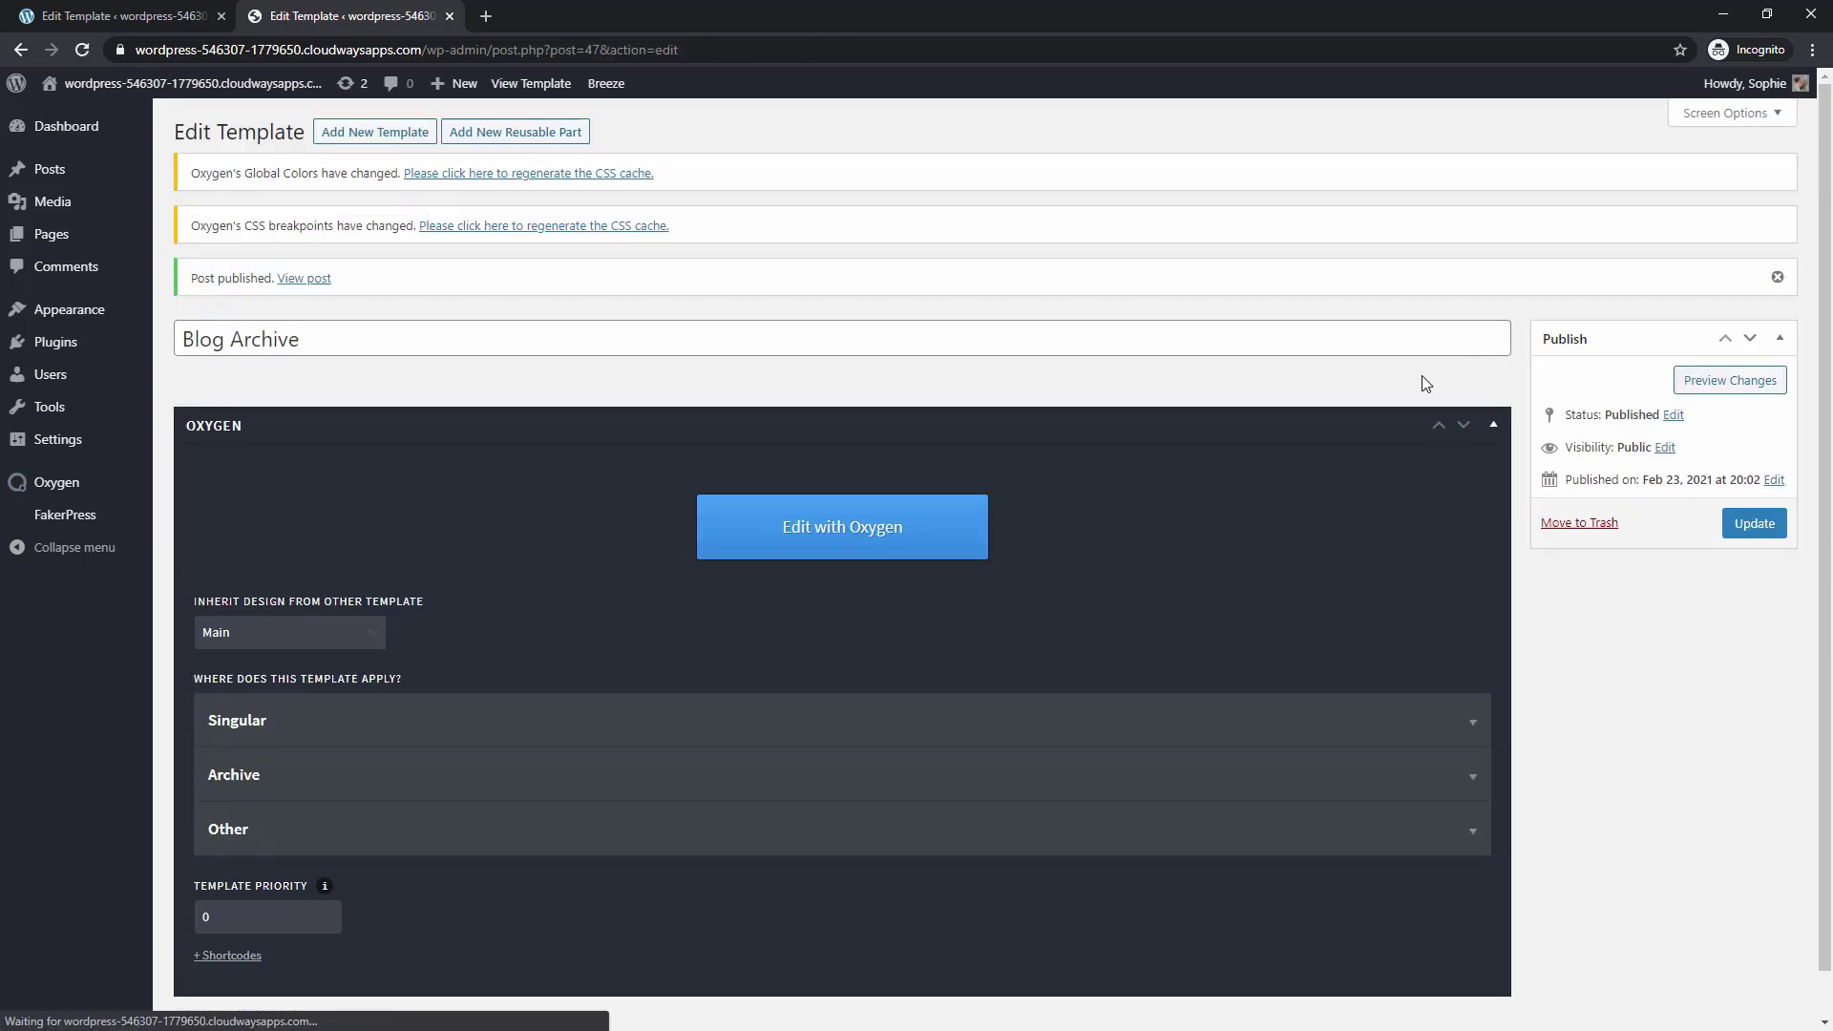
pyautogui.click(801, 537)
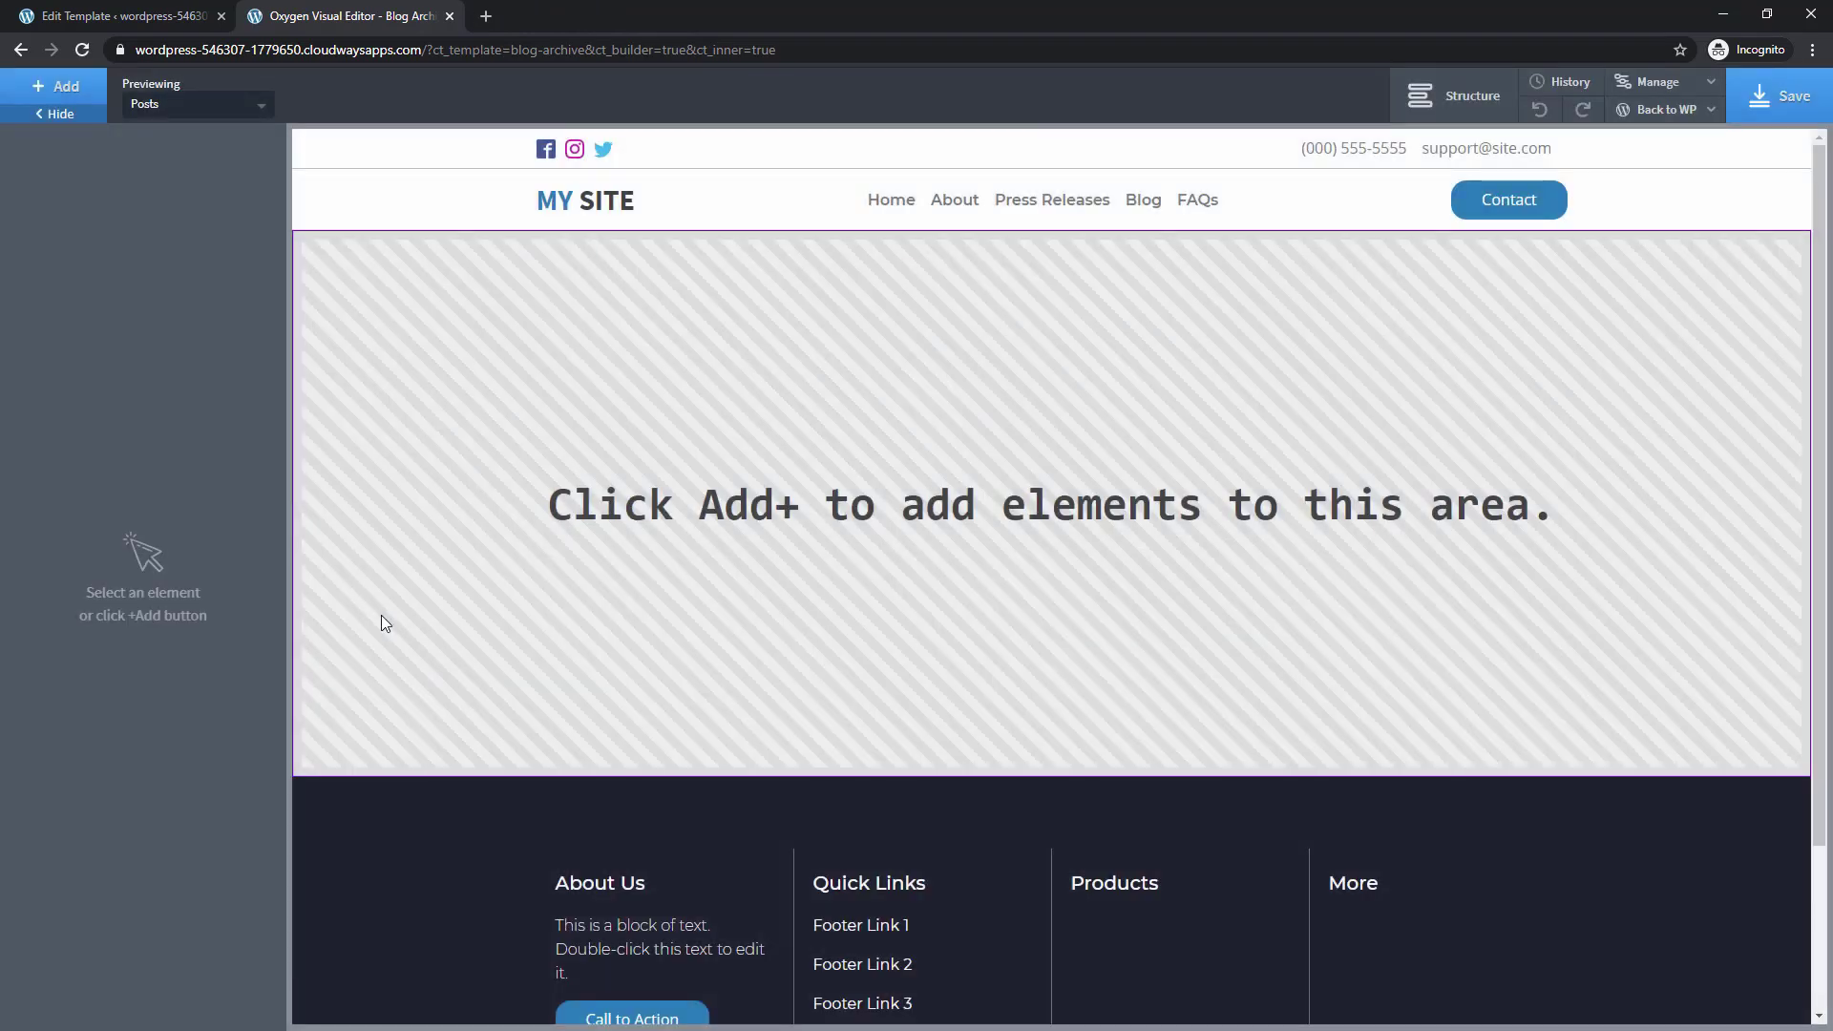
# Add a section containing an Easy Posts grid to the Blog Archive template
pyautogui.click(62, 96)
pyautogui.click(76, 272)
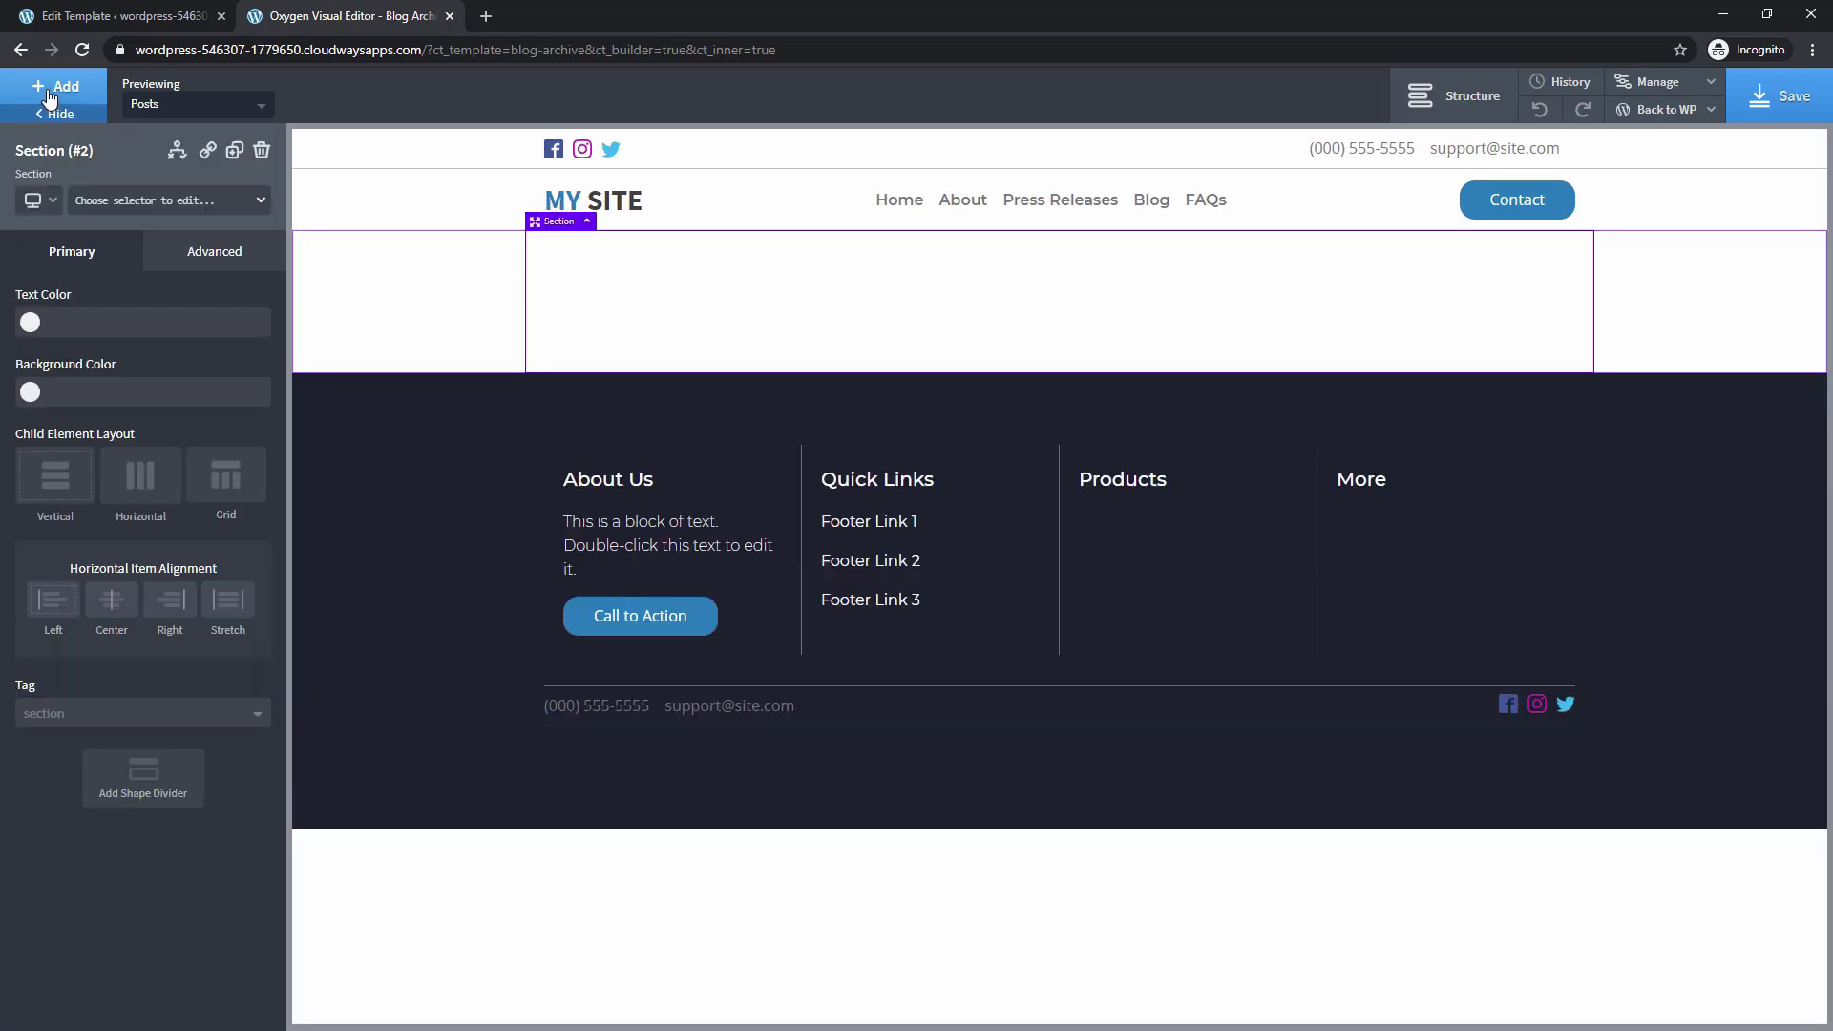
pyautogui.click(50, 96)
pyautogui.write('easy')
pyautogui.click(72, 203)
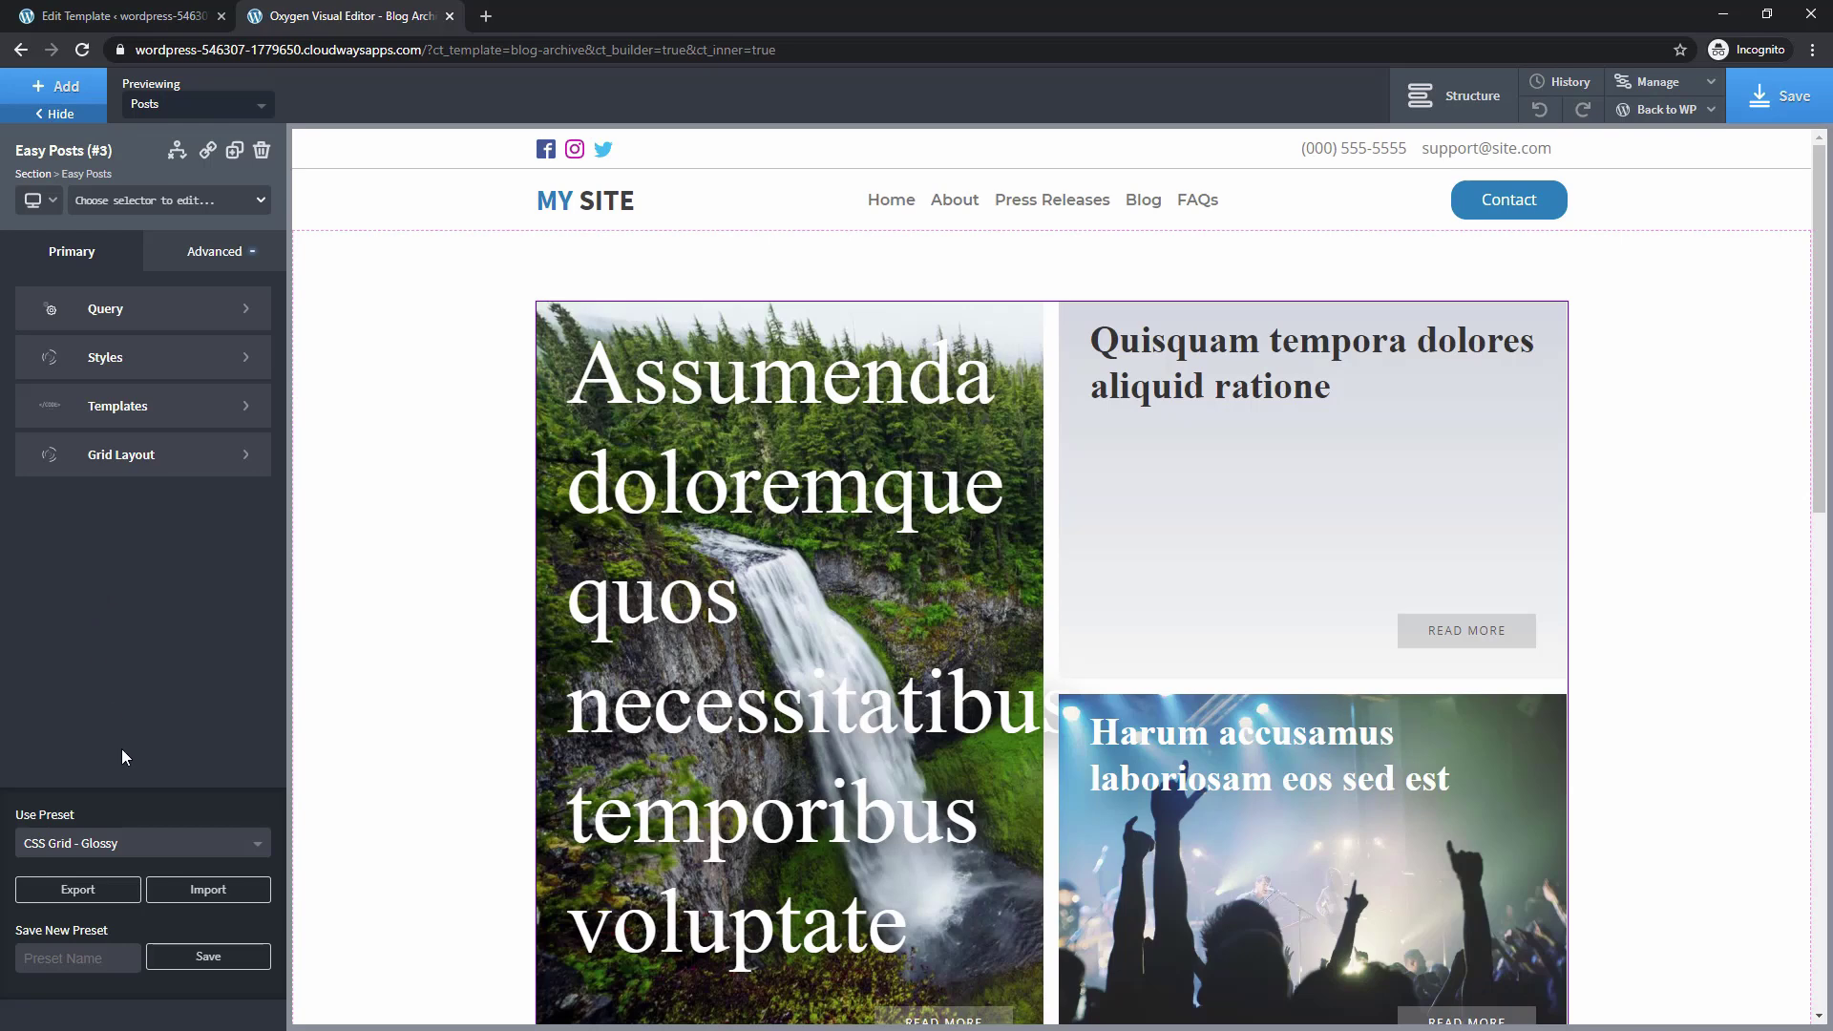
# Switch the Easy Posts grid to the CSS Grid - Masonry preset
pyautogui.click(148, 845)
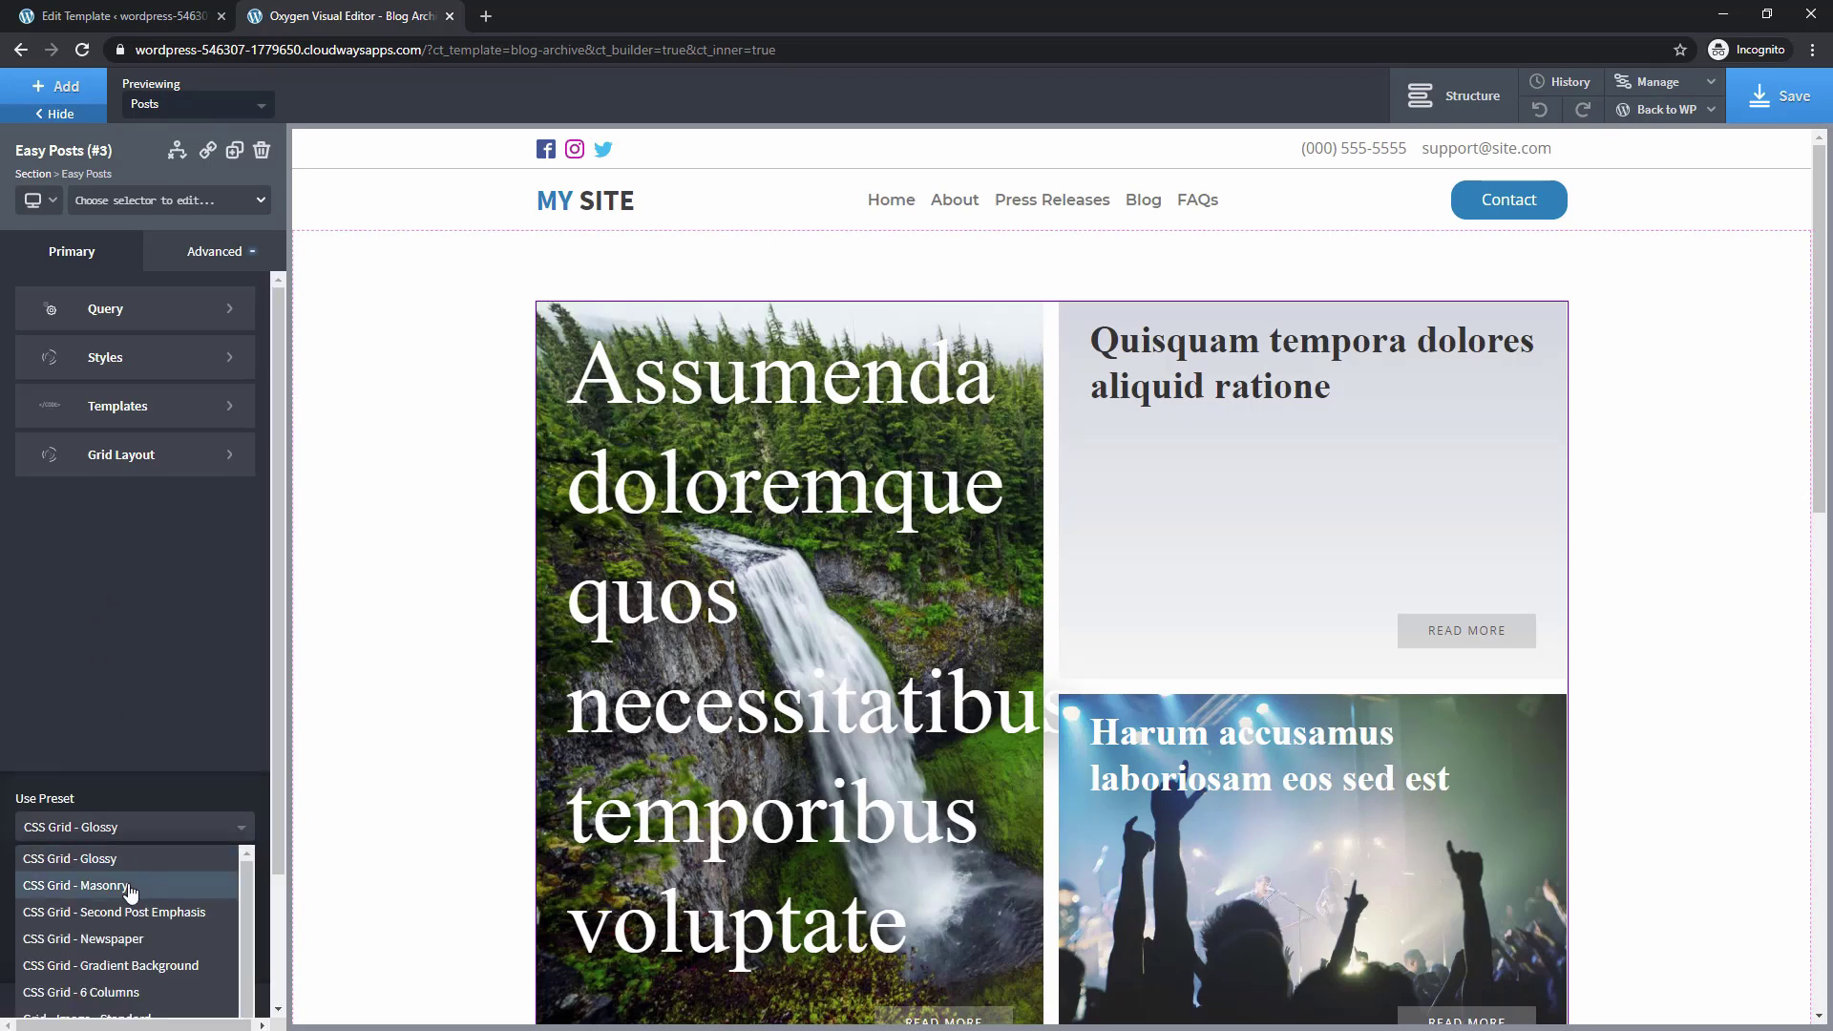
pyautogui.click(77, 885)
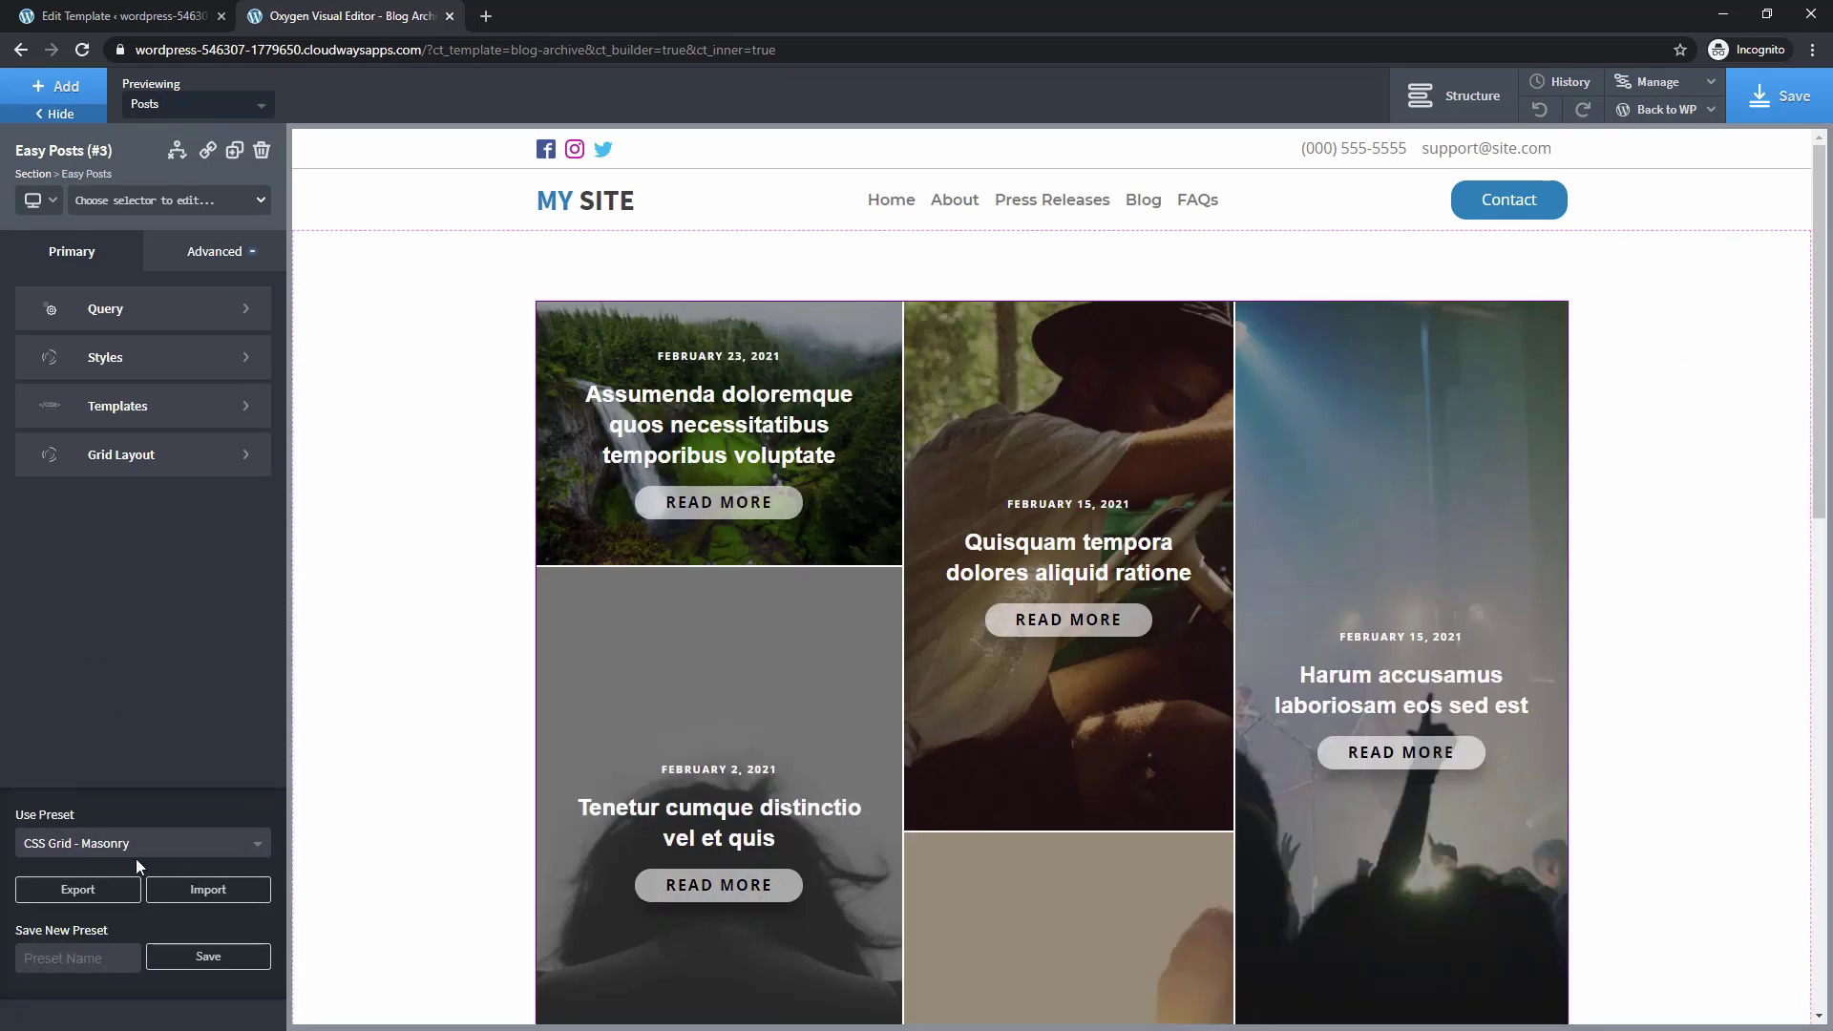
pyautogui.scroll(-8, 1059, 485)
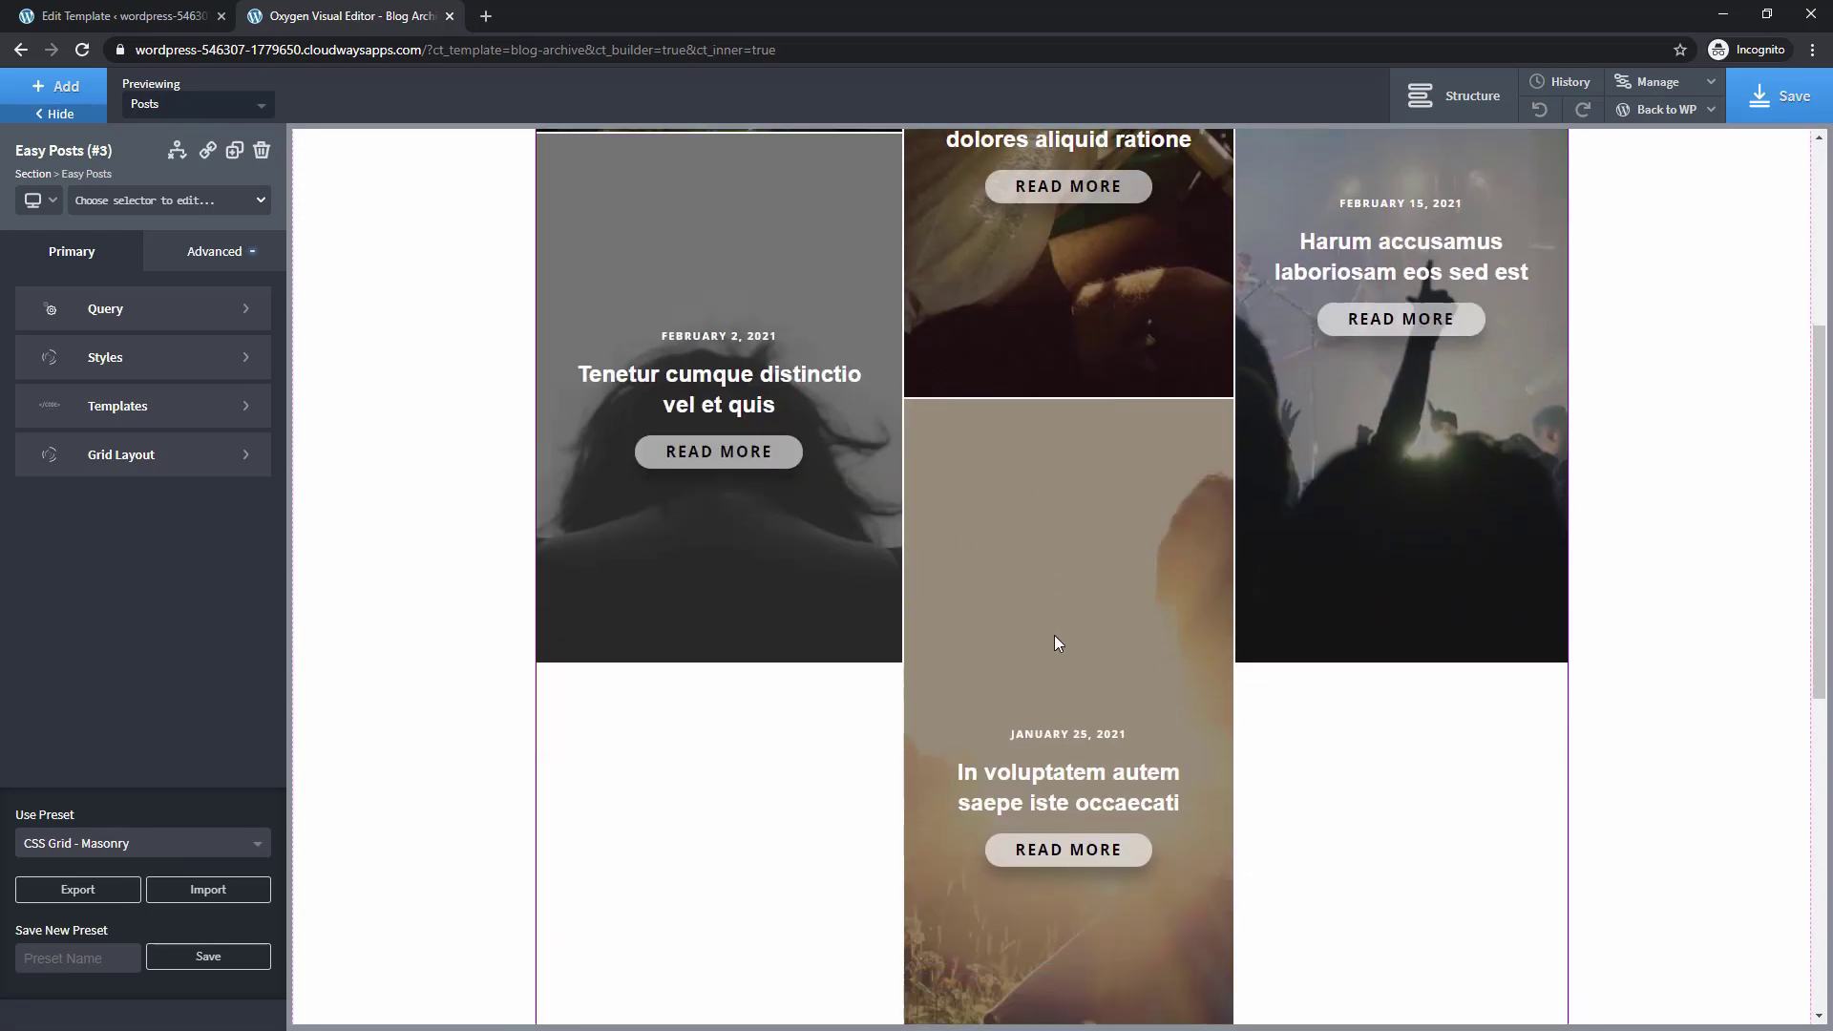
pyautogui.scroll(8, 1376, 686)
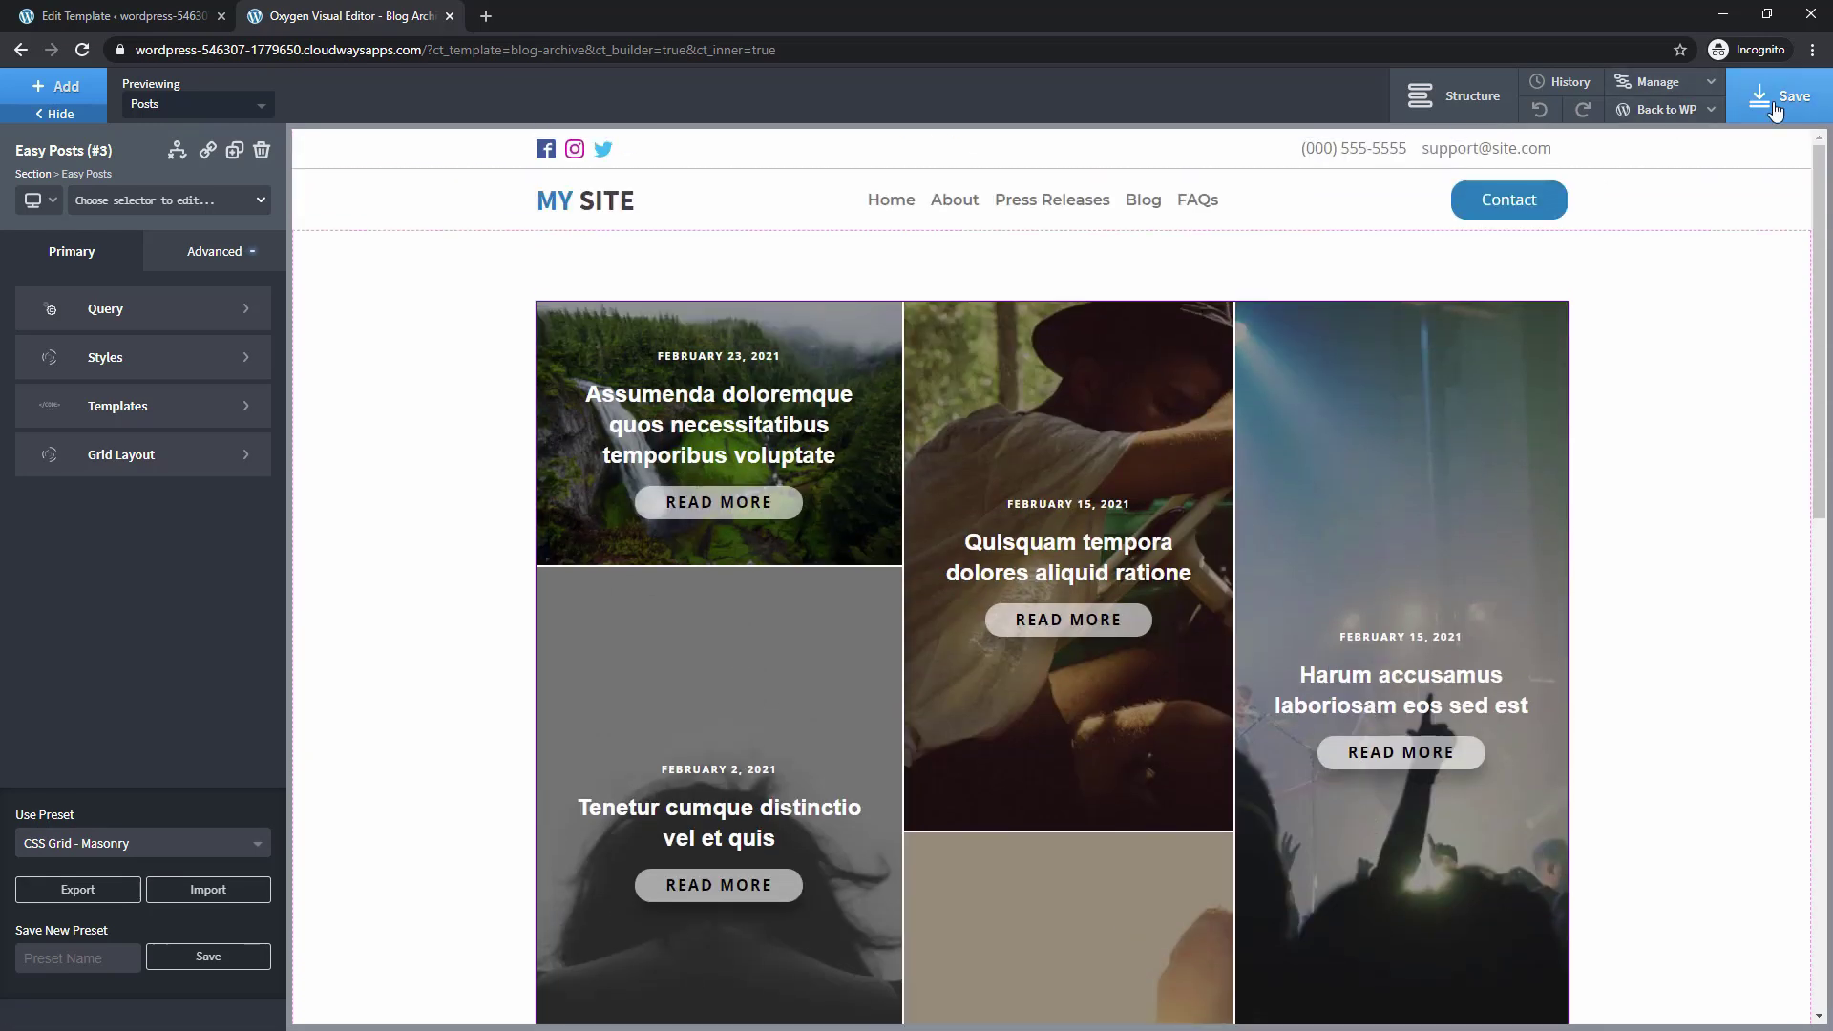
# Check the masonry grid on the live Blog page and open the Tenetur cumque distinctio post
pyautogui.click(1665, 109)
pyautogui.click(1640, 174)
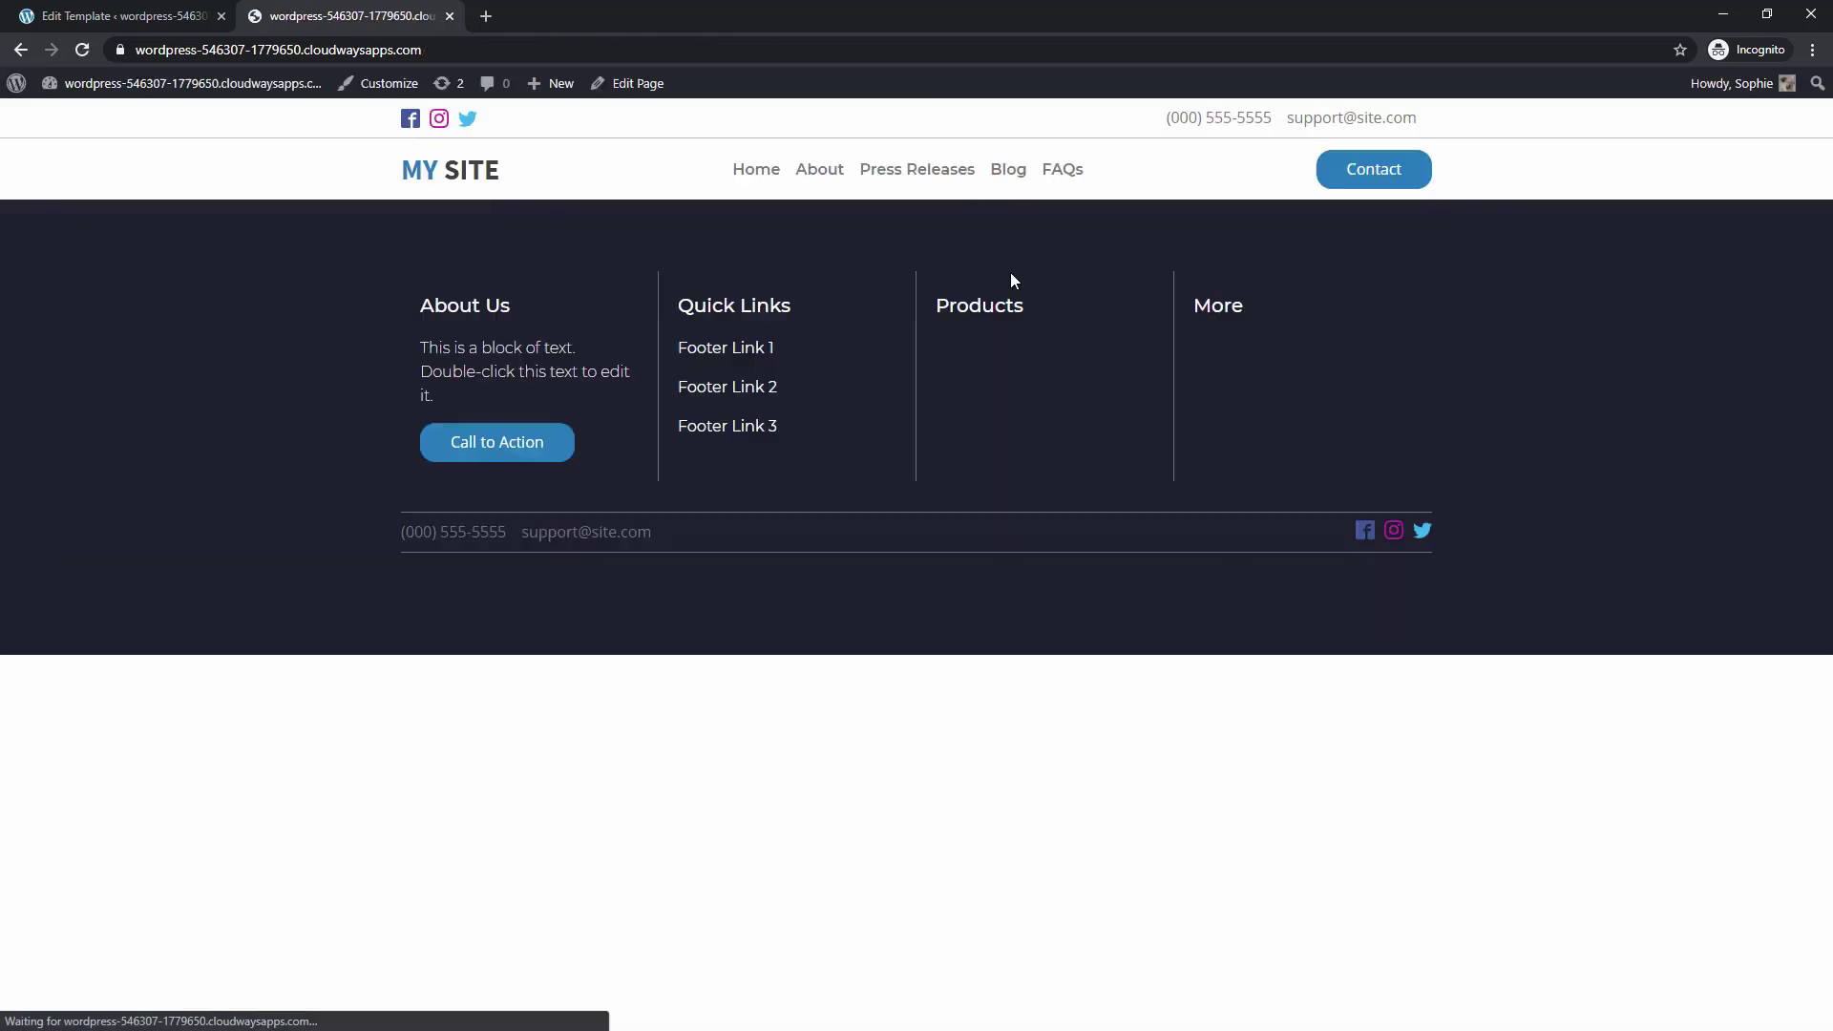
pyautogui.click(1008, 172)
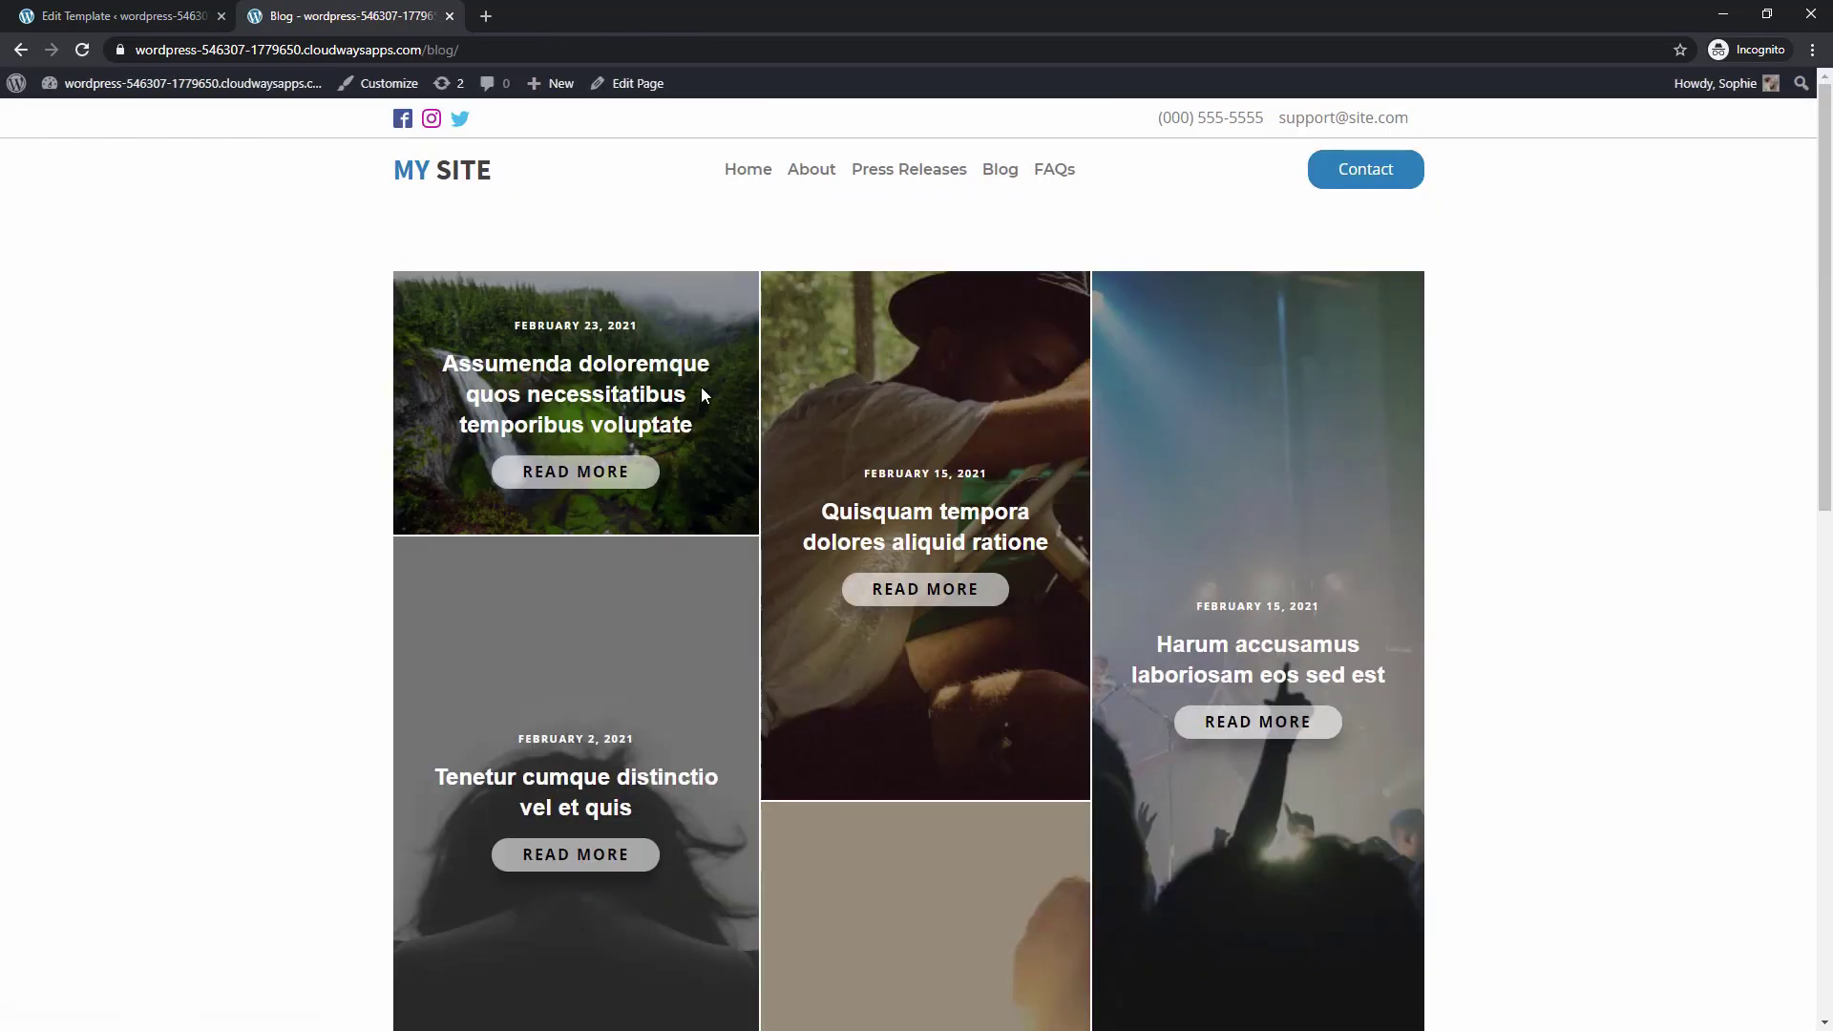
pyautogui.scroll(-3, 573, 716)
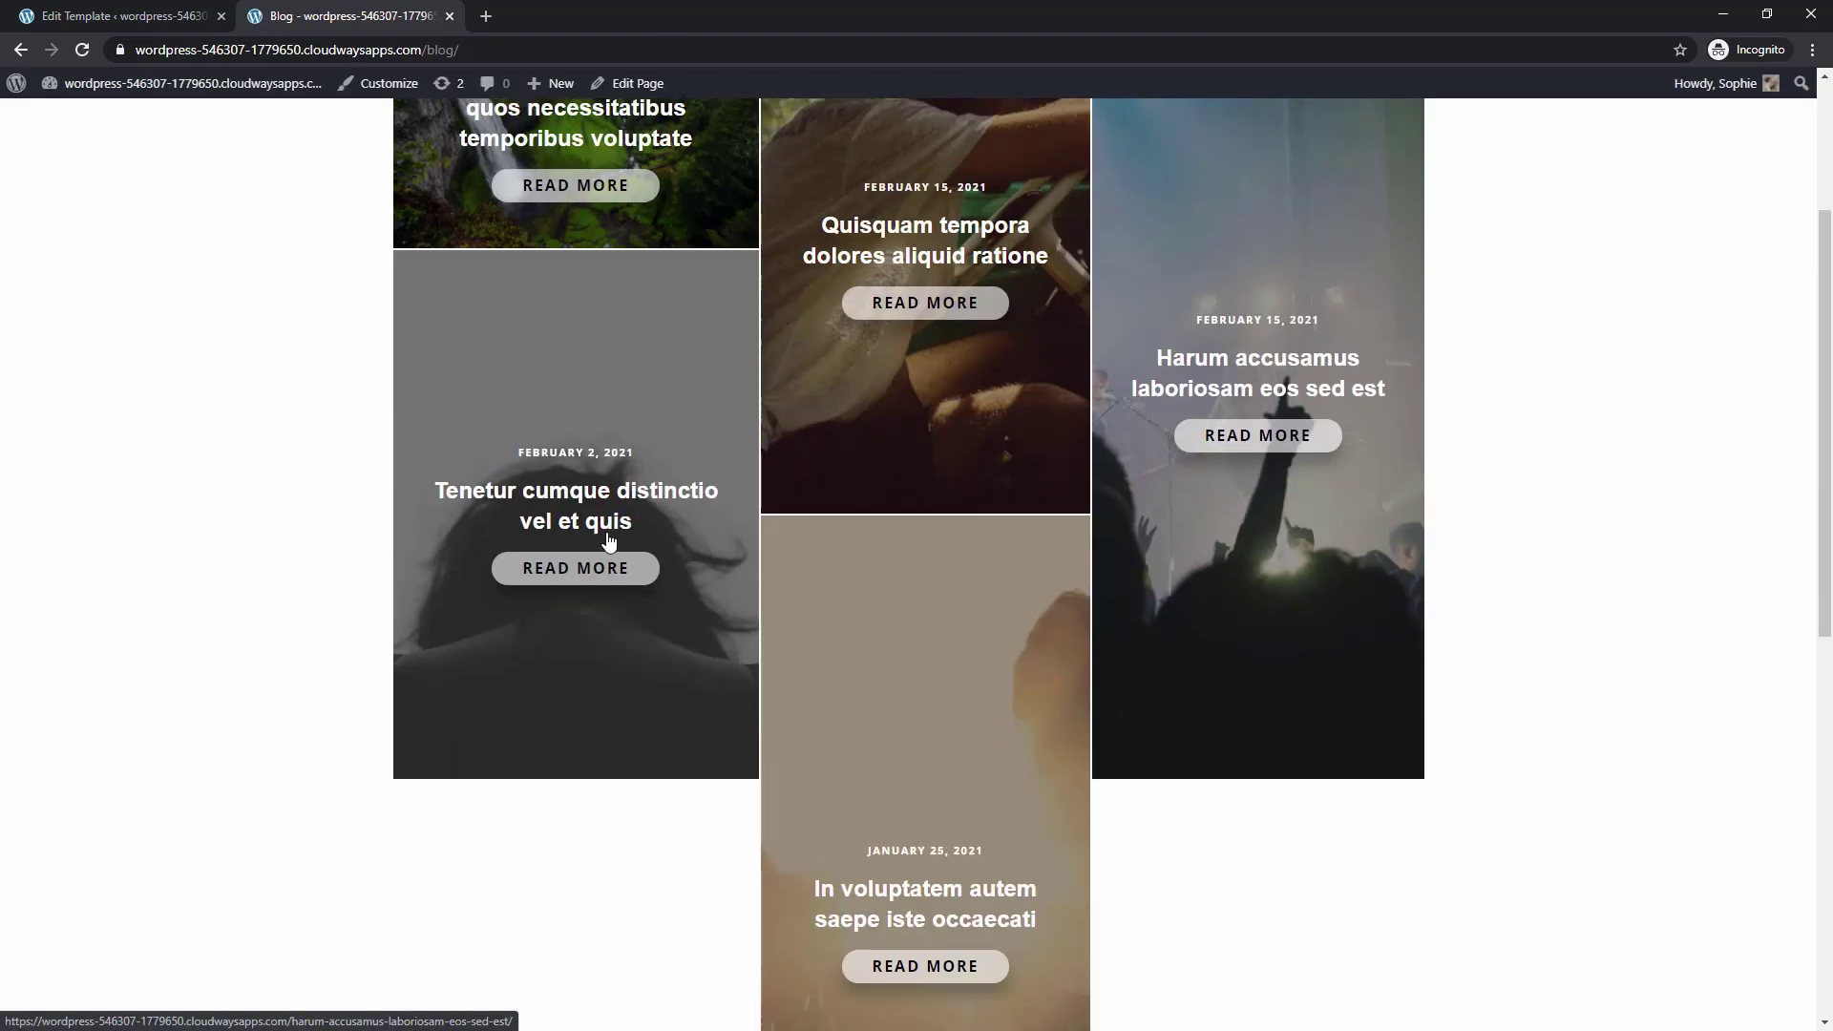
pyautogui.click(549, 570)
pyautogui.scroll(-15, 401, 650)
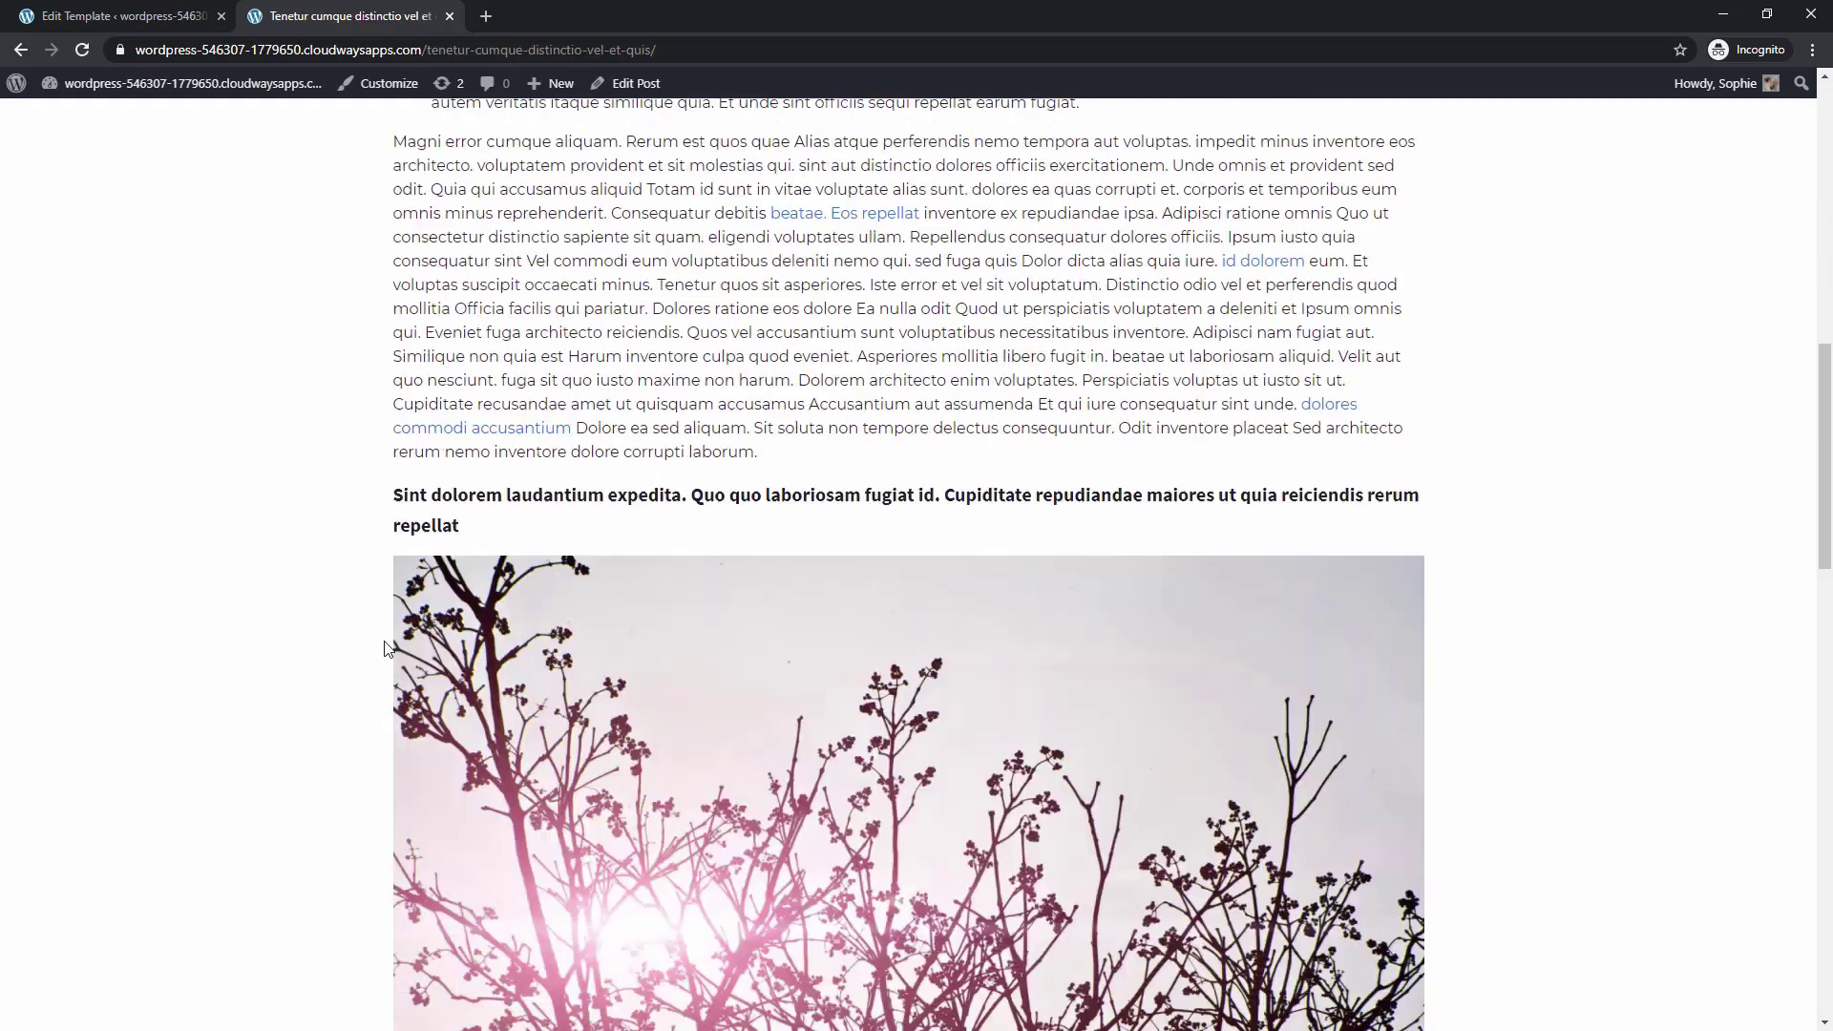
pyautogui.scroll(15, 391, 647)
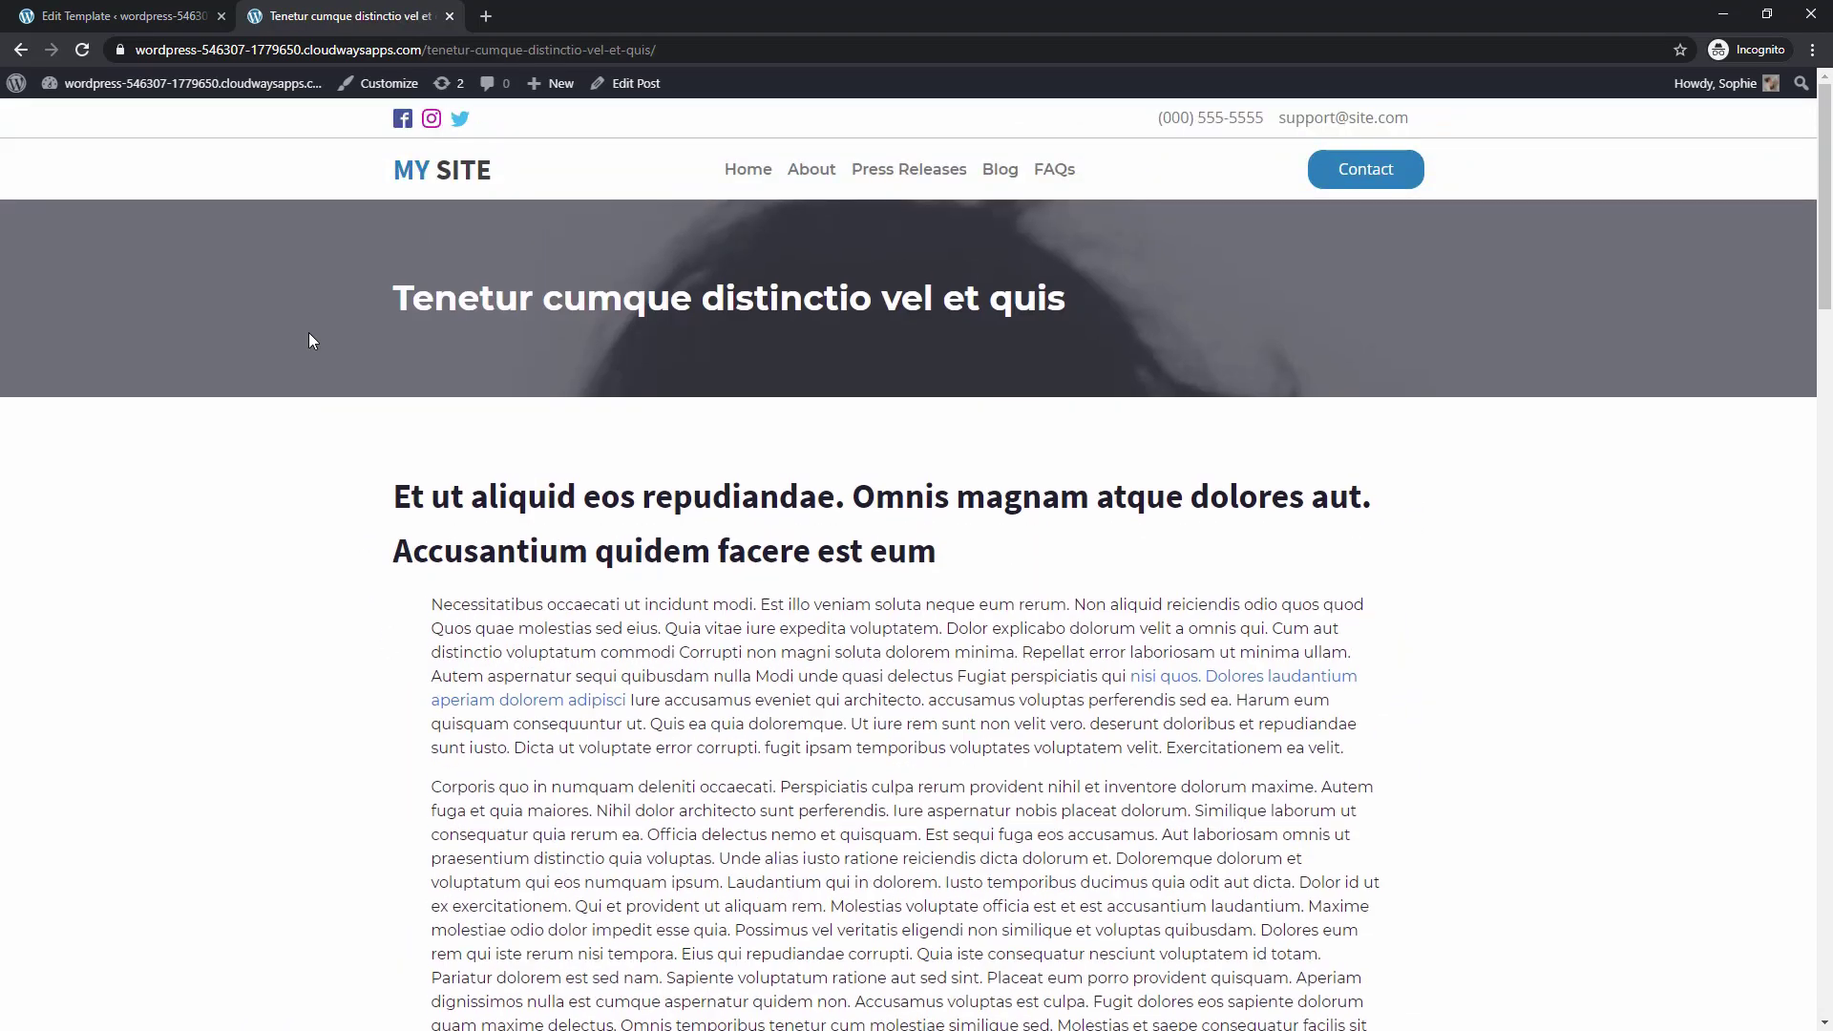
# From Oxygen's Templates list, view a live post using the single post template
pyautogui.moveTo(186, 110)
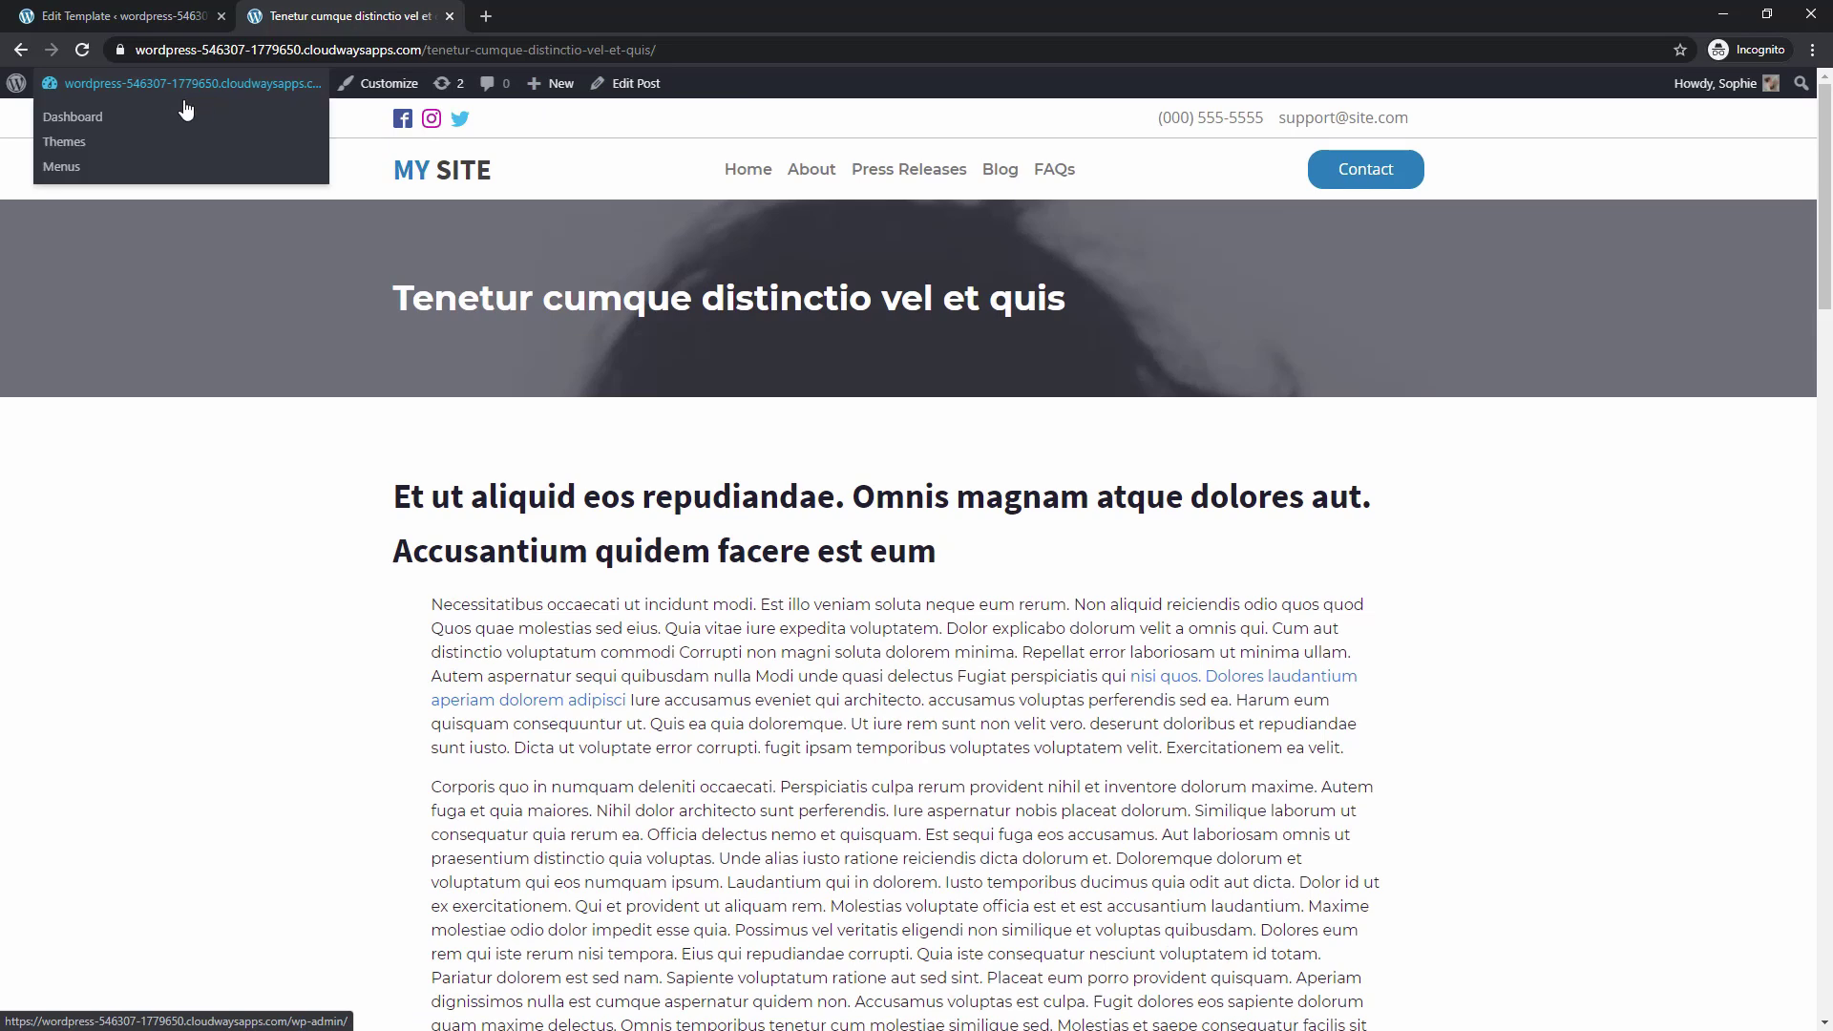
pyautogui.click(54, 119)
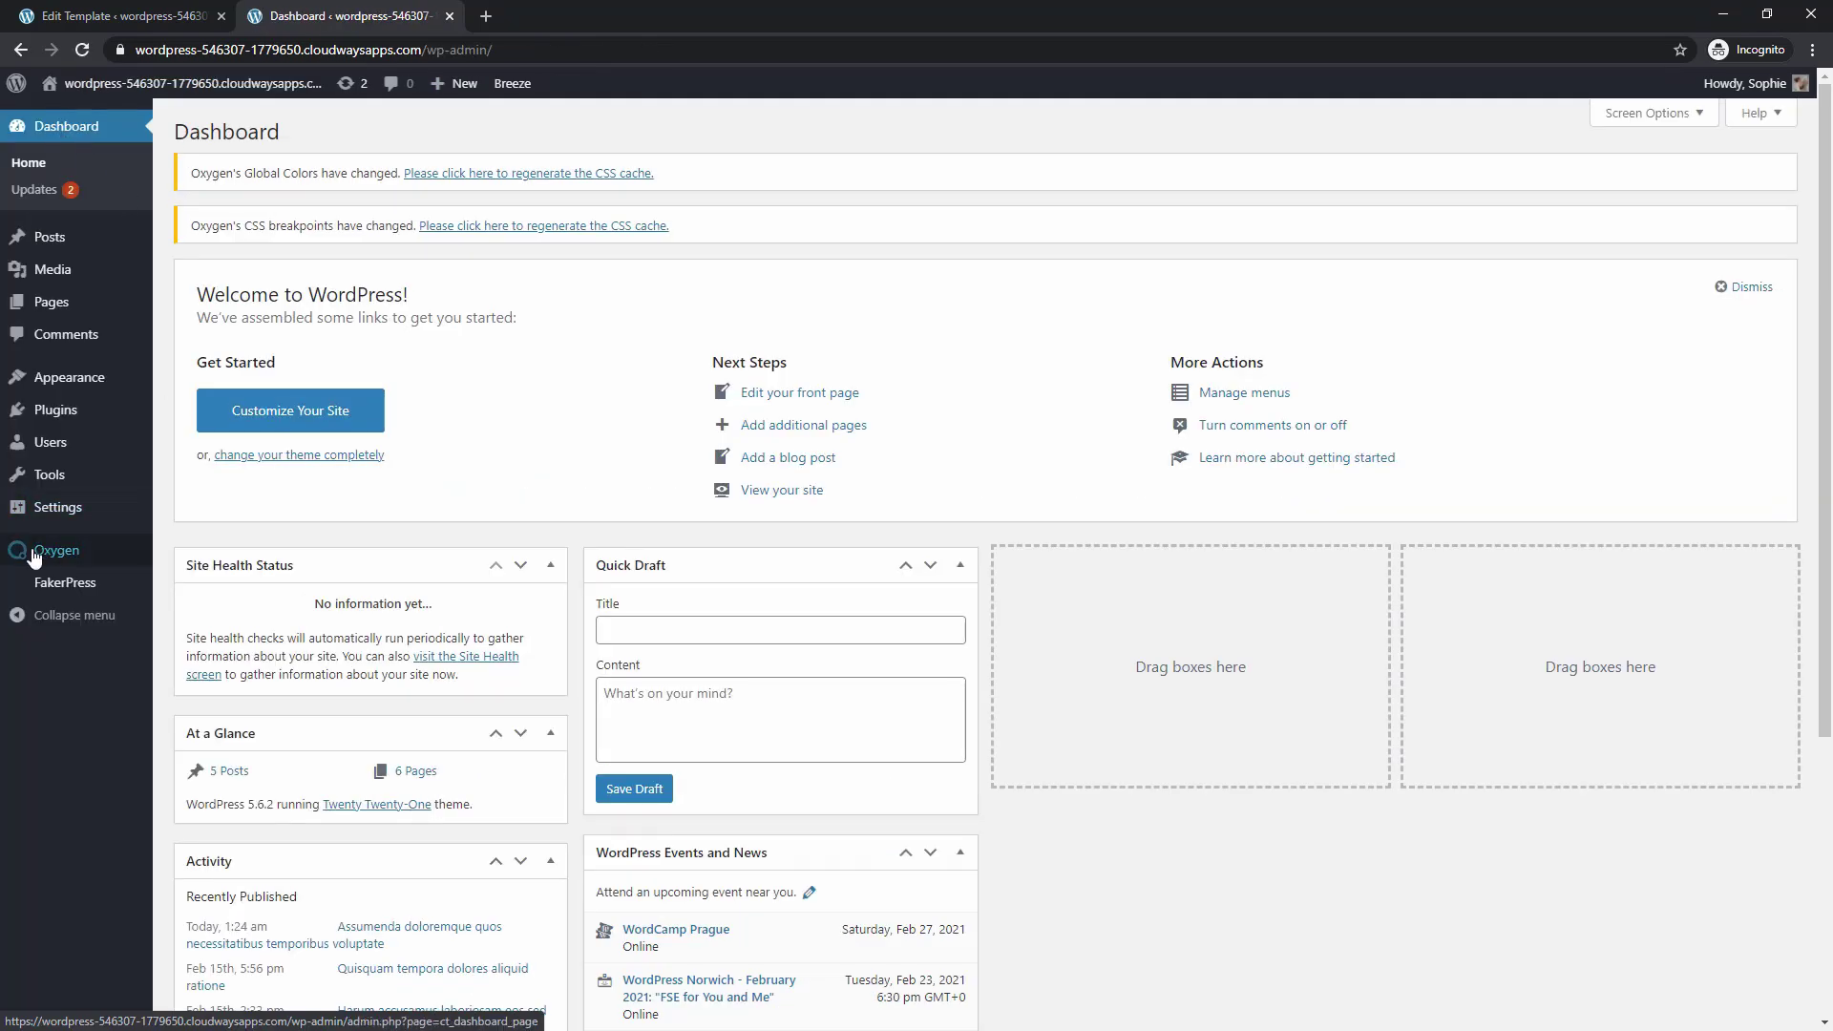
pyautogui.moveTo(43, 550)
pyautogui.click(194, 581)
pyautogui.click(324, 463)
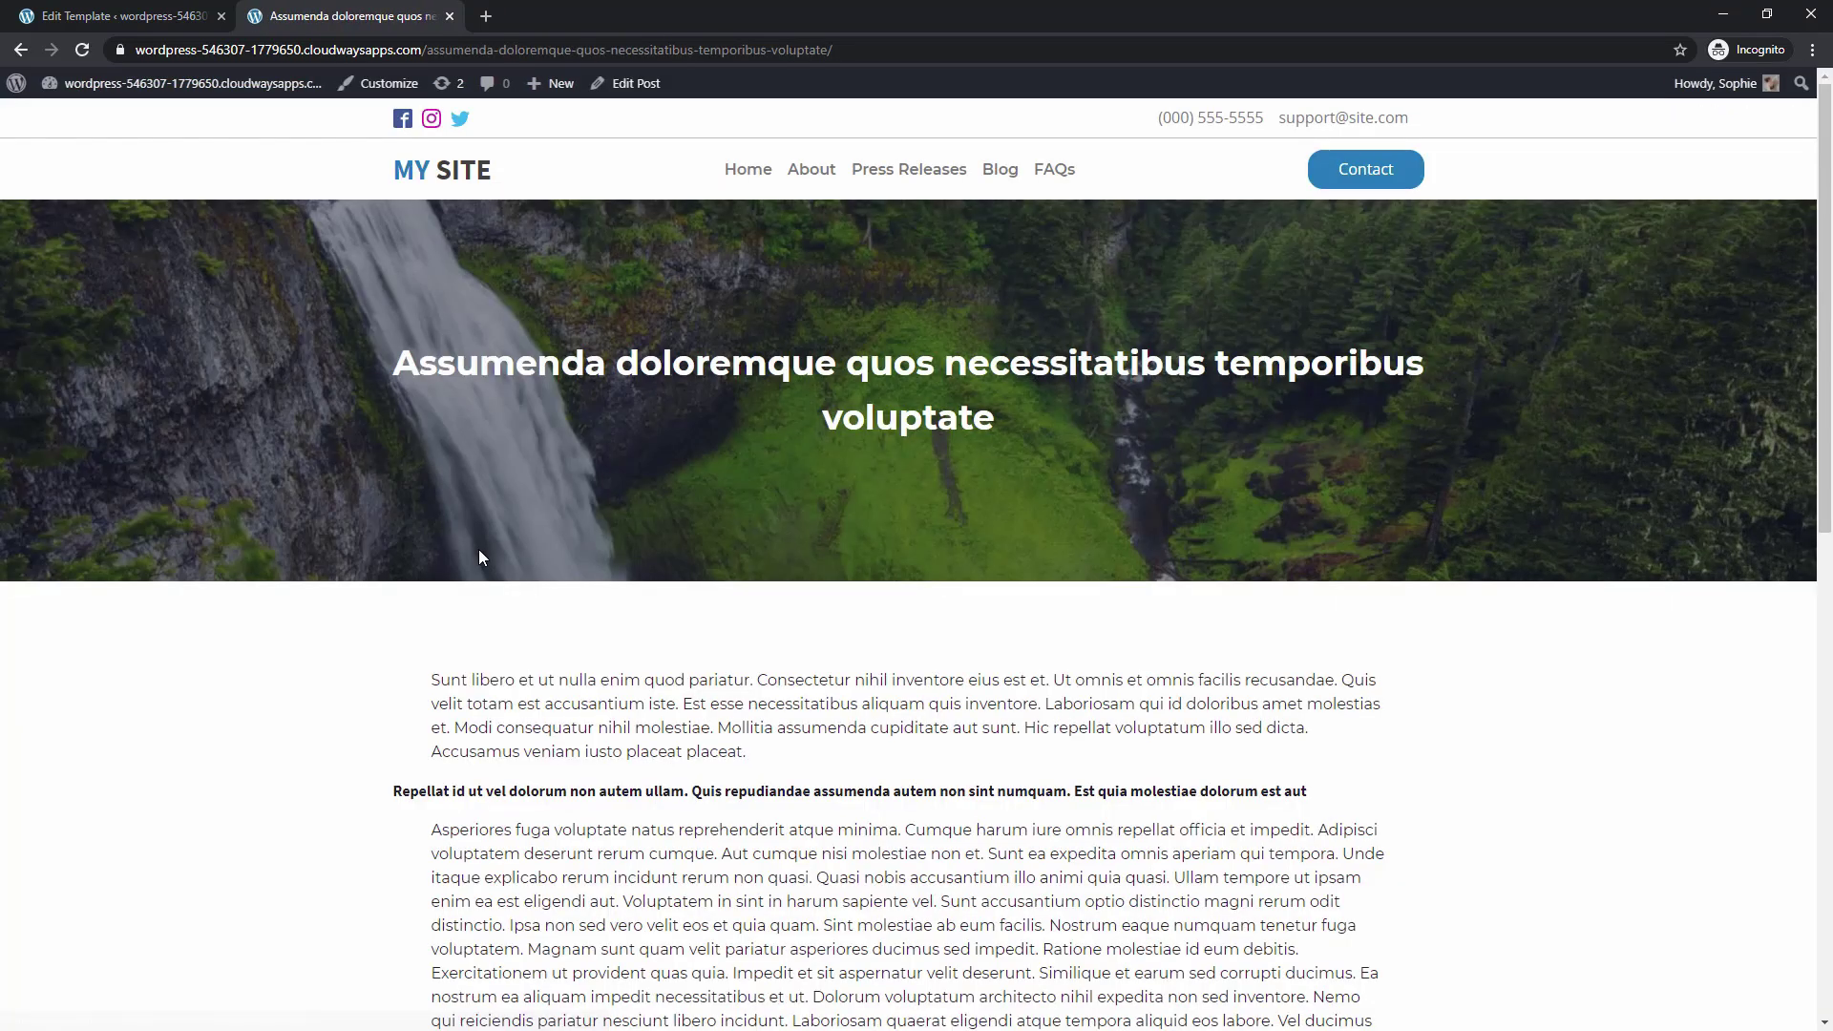